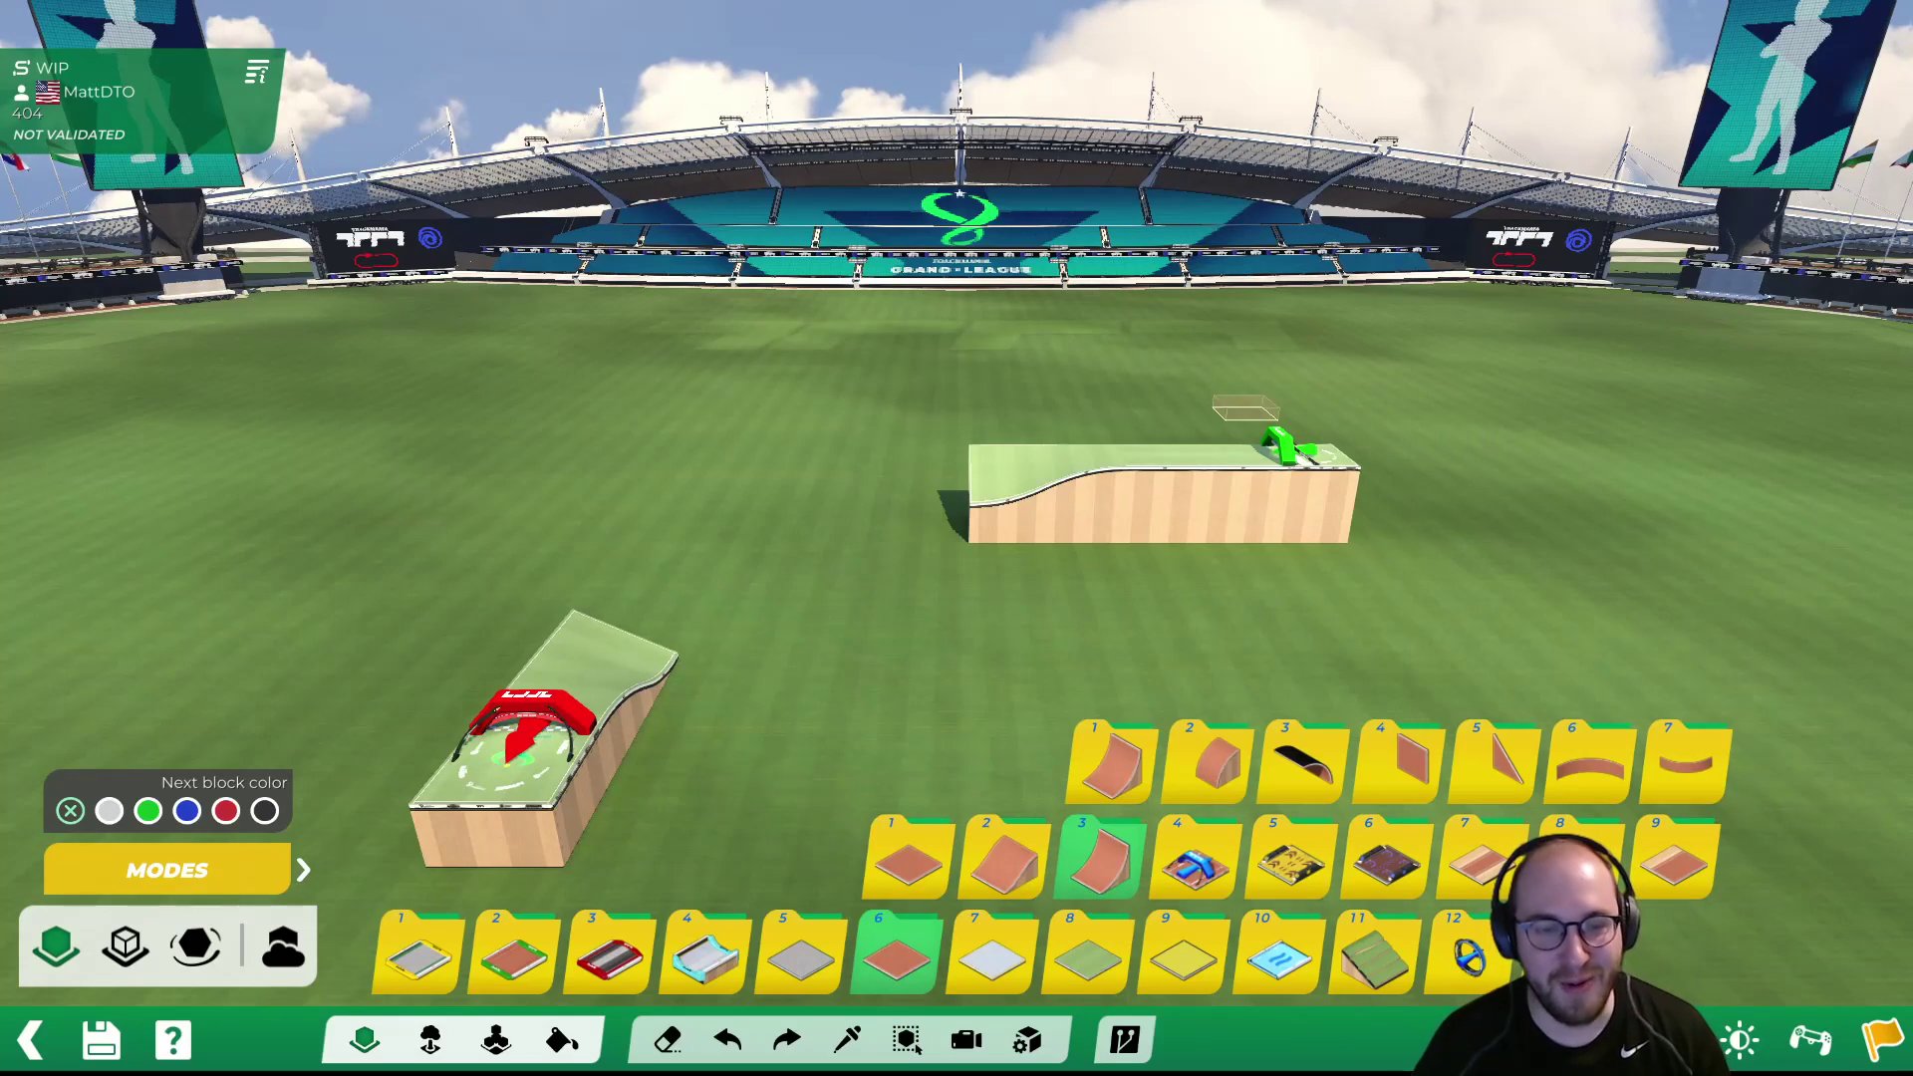
Choose the curved grass slope block from the grass slope set for connecting the two ramps
key("alt")
right_click_drag(1325, 361, 1179, 387, "alt")
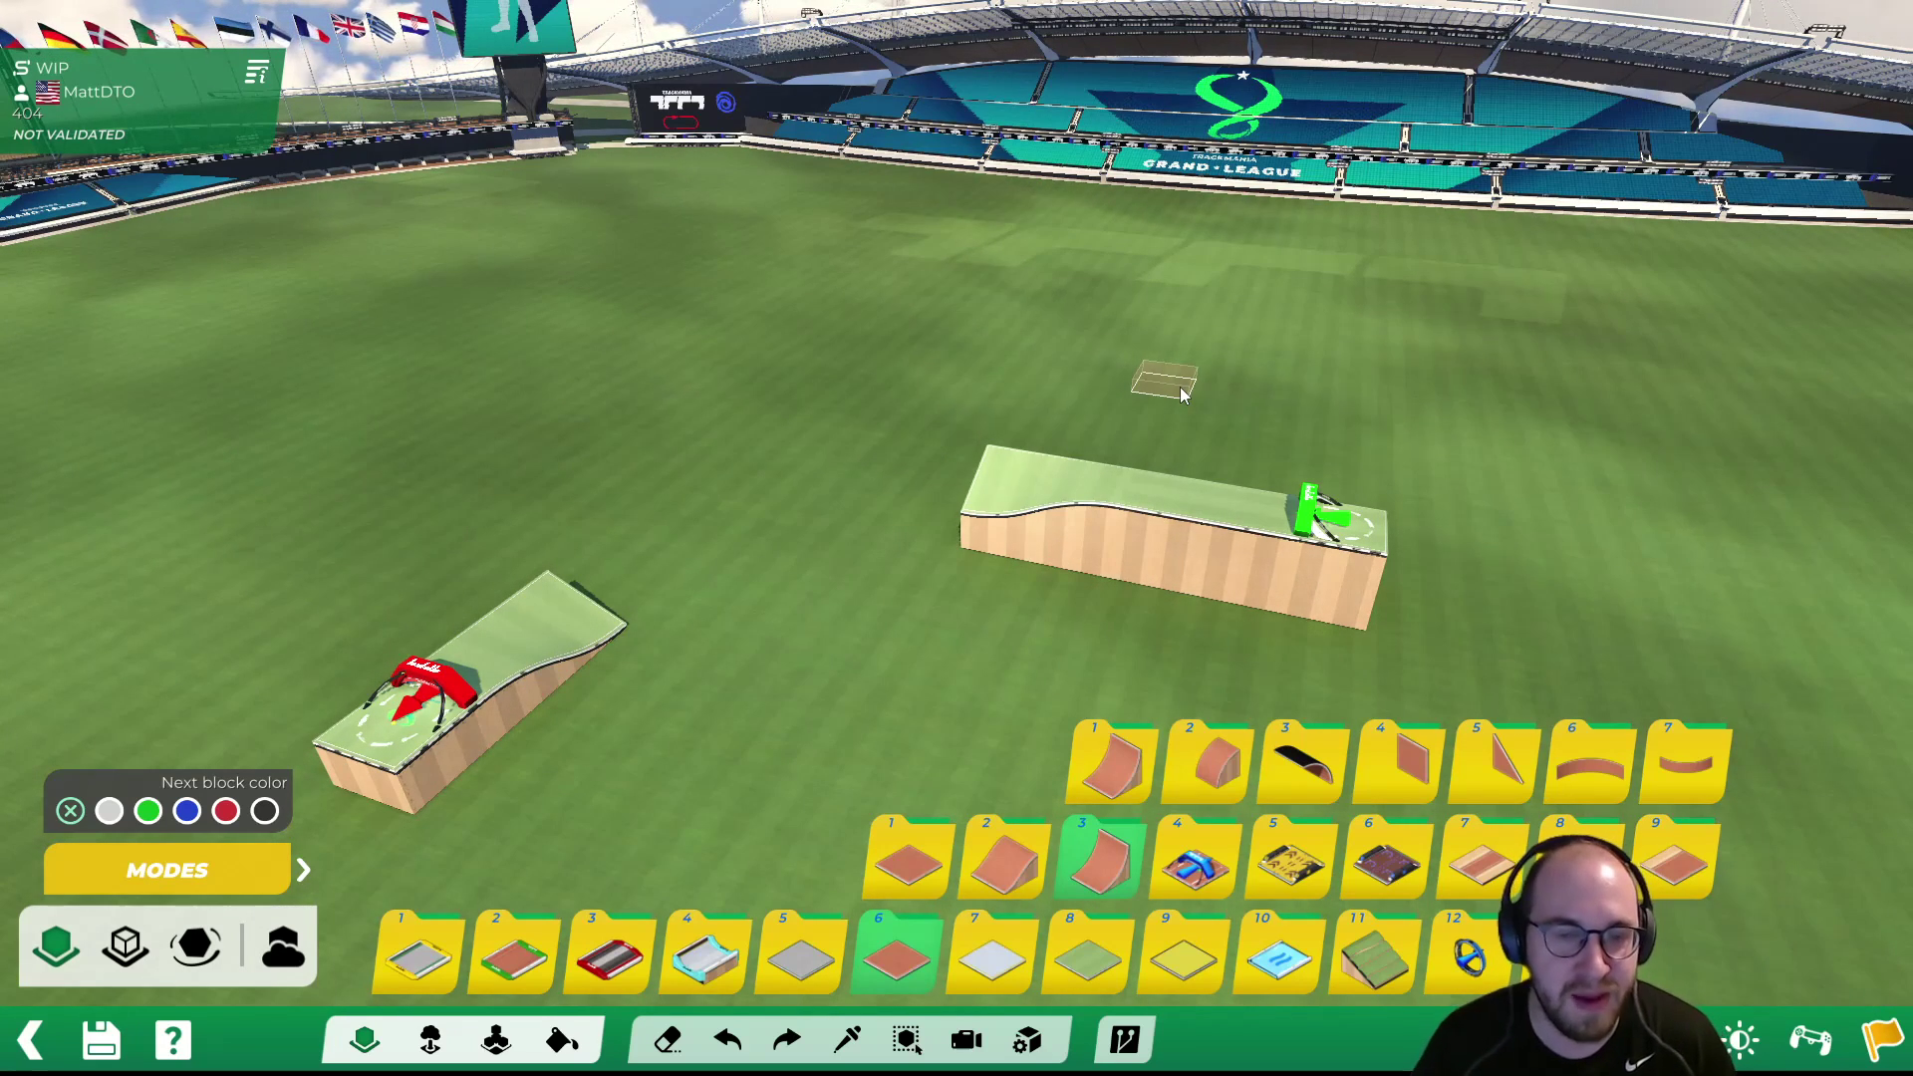
key("7")
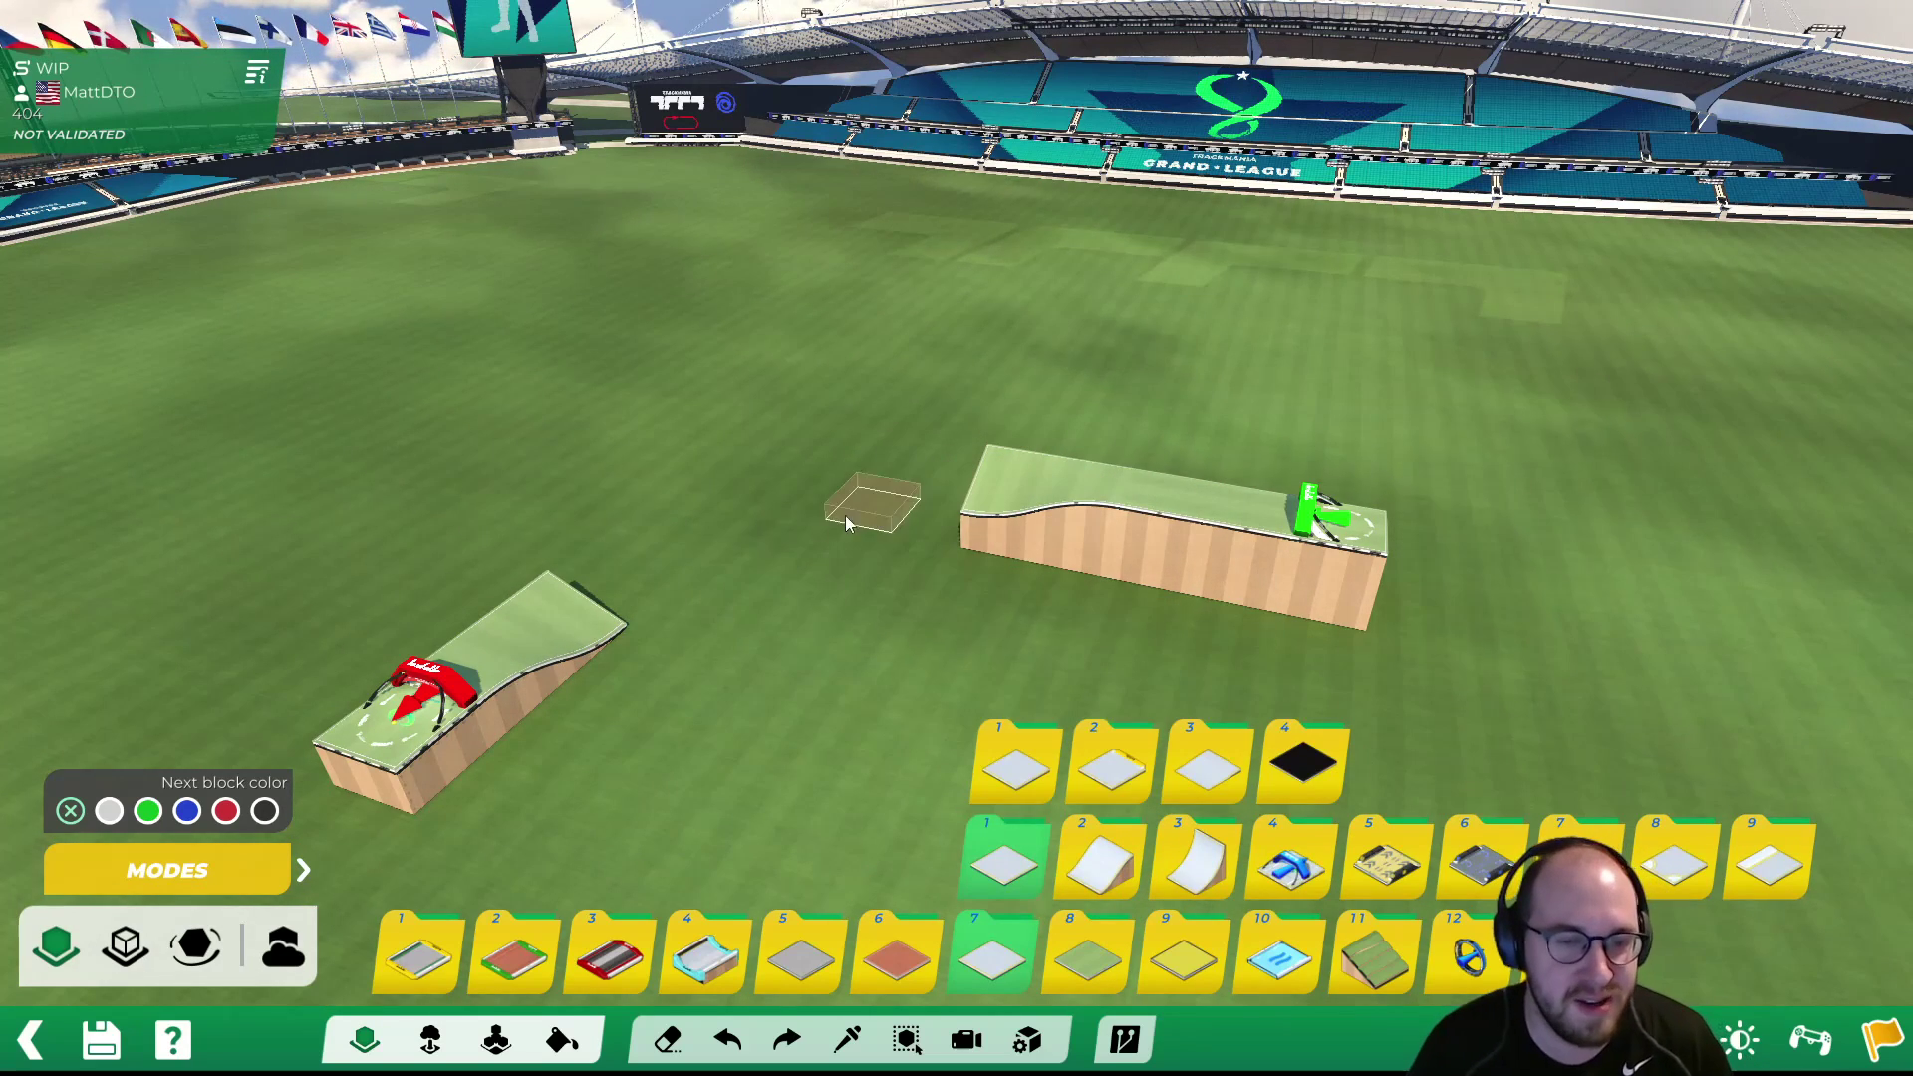
left_click(1036, 986)
left_click(1061, 967)
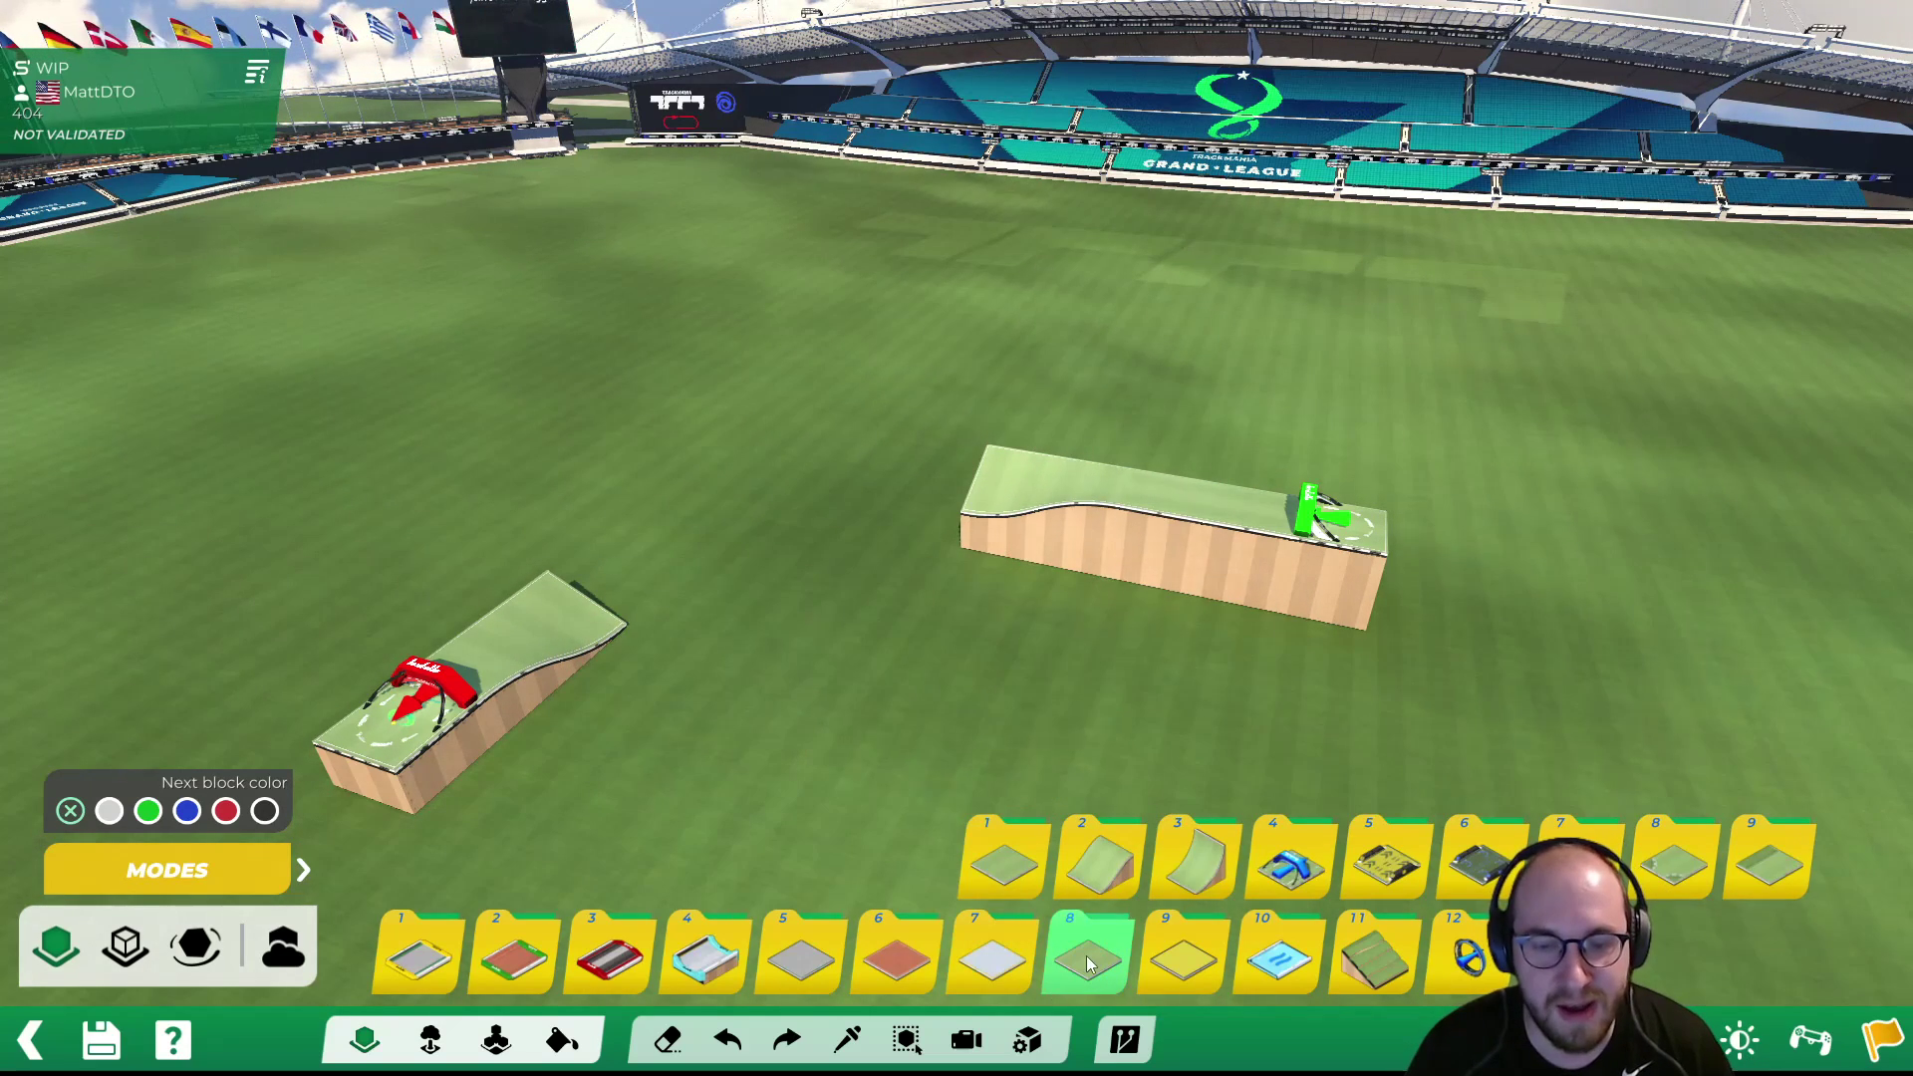
left_click(1098, 851)
left_click(1044, 845)
left_click(1173, 855)
left_click(1205, 762)
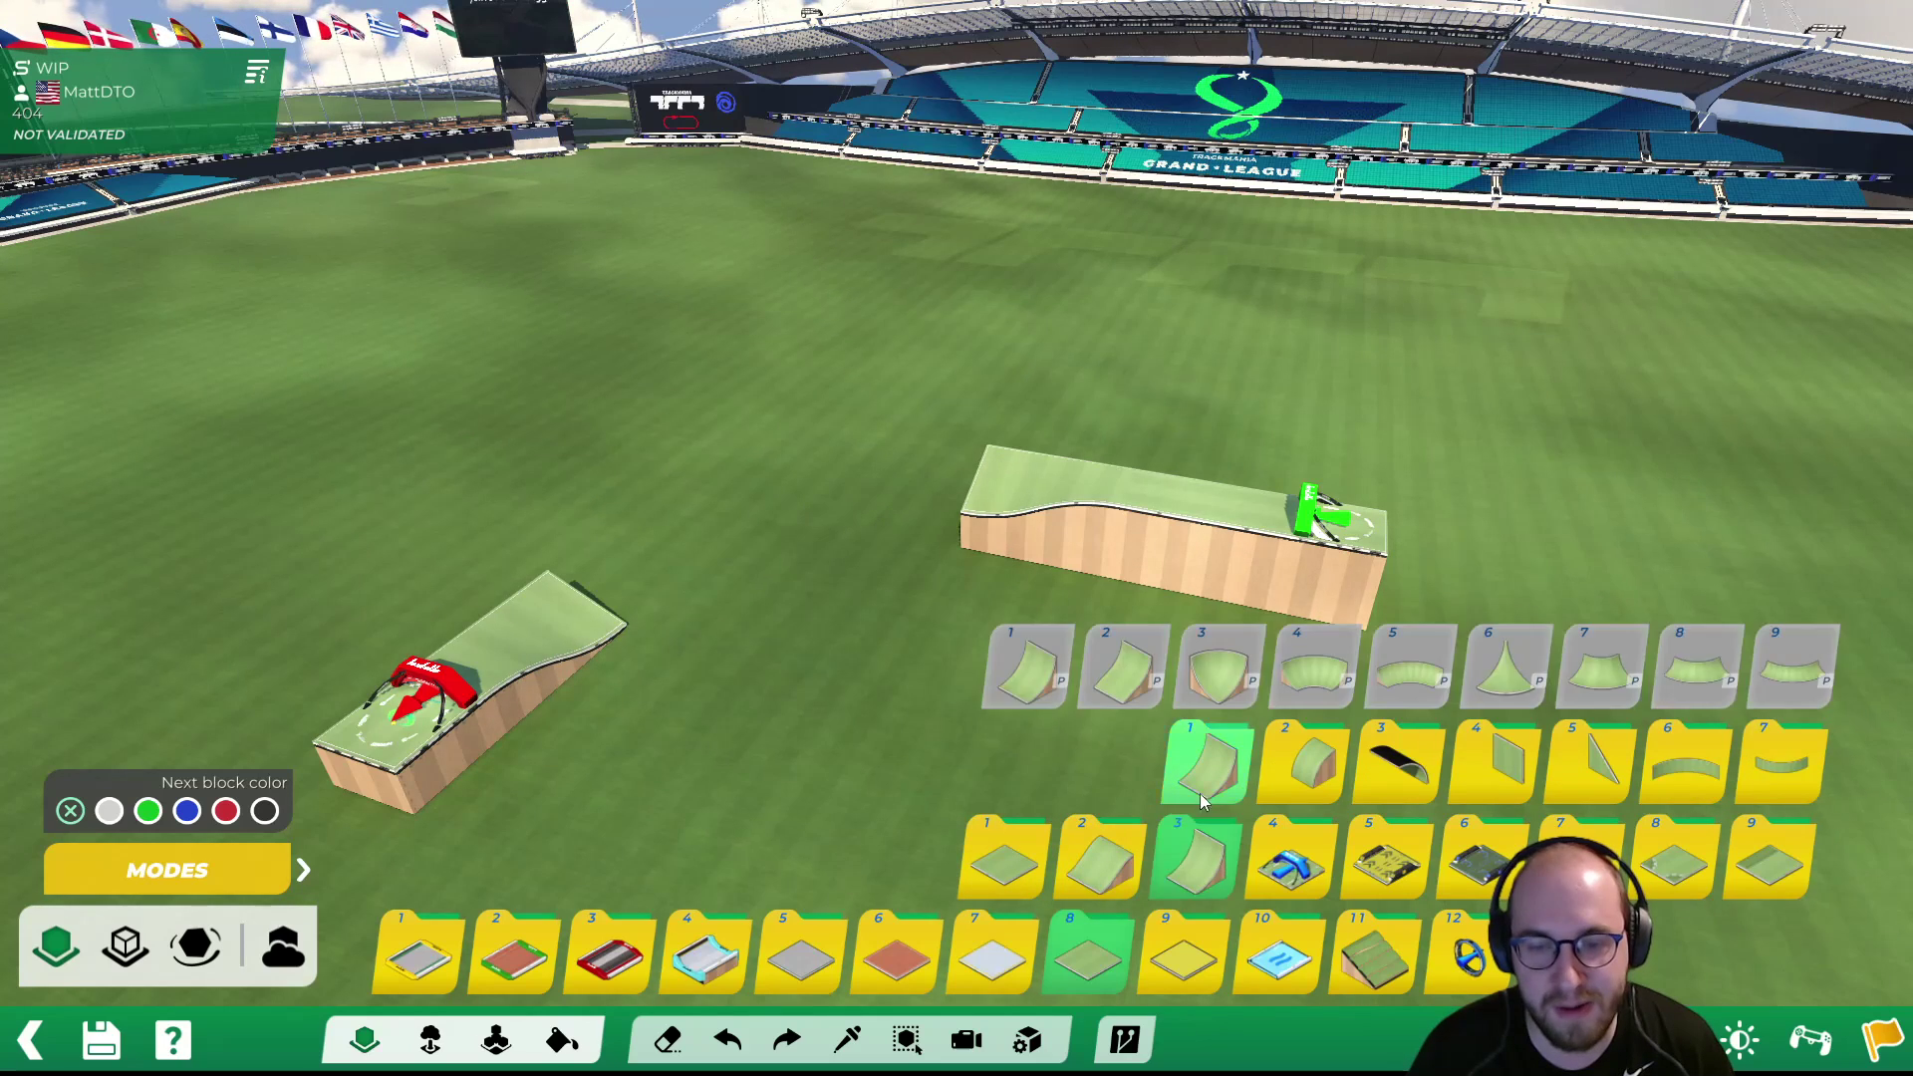
left_click(1098, 856)
left_click(1232, 764)
left_click(1495, 762)
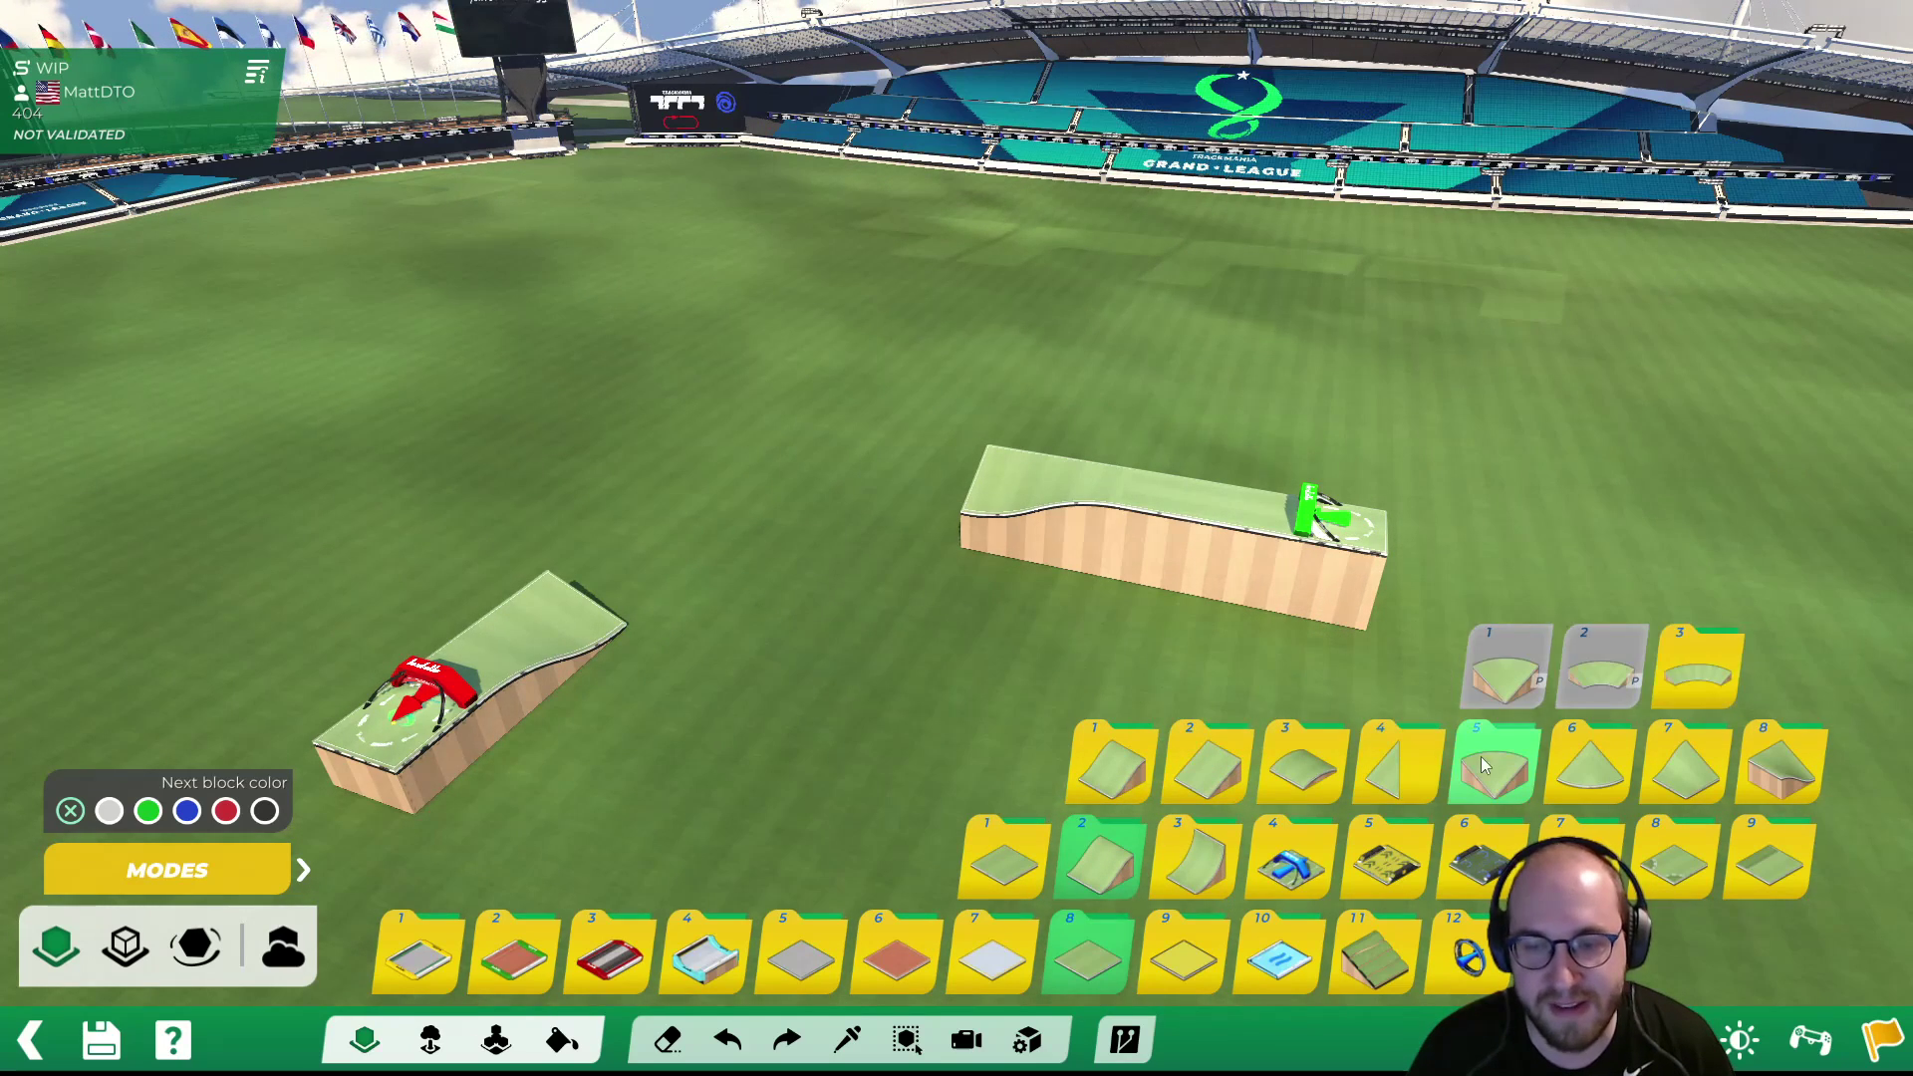
left_click(1694, 662)
left_click(1705, 562)
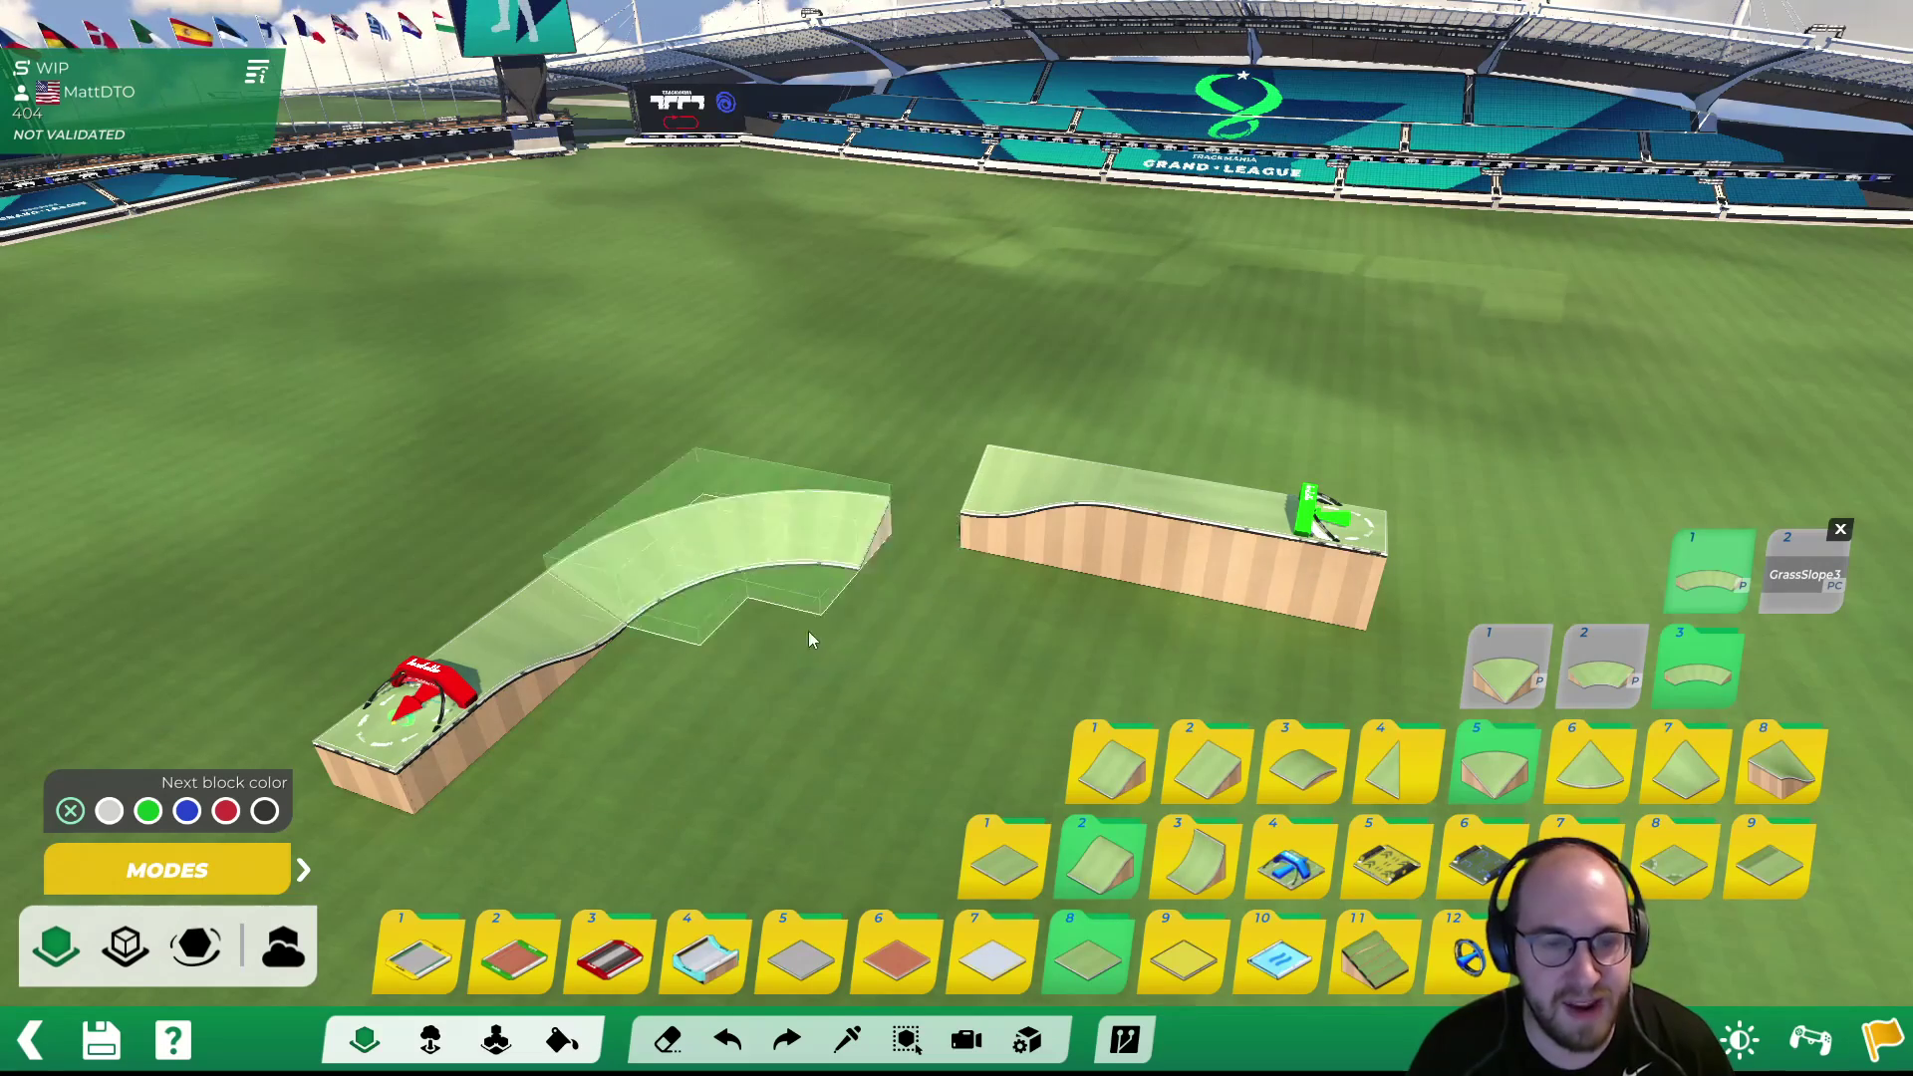
Place the curved grass slope block against the end of the red finish ramp
scroll(863, 590, "up", 3)
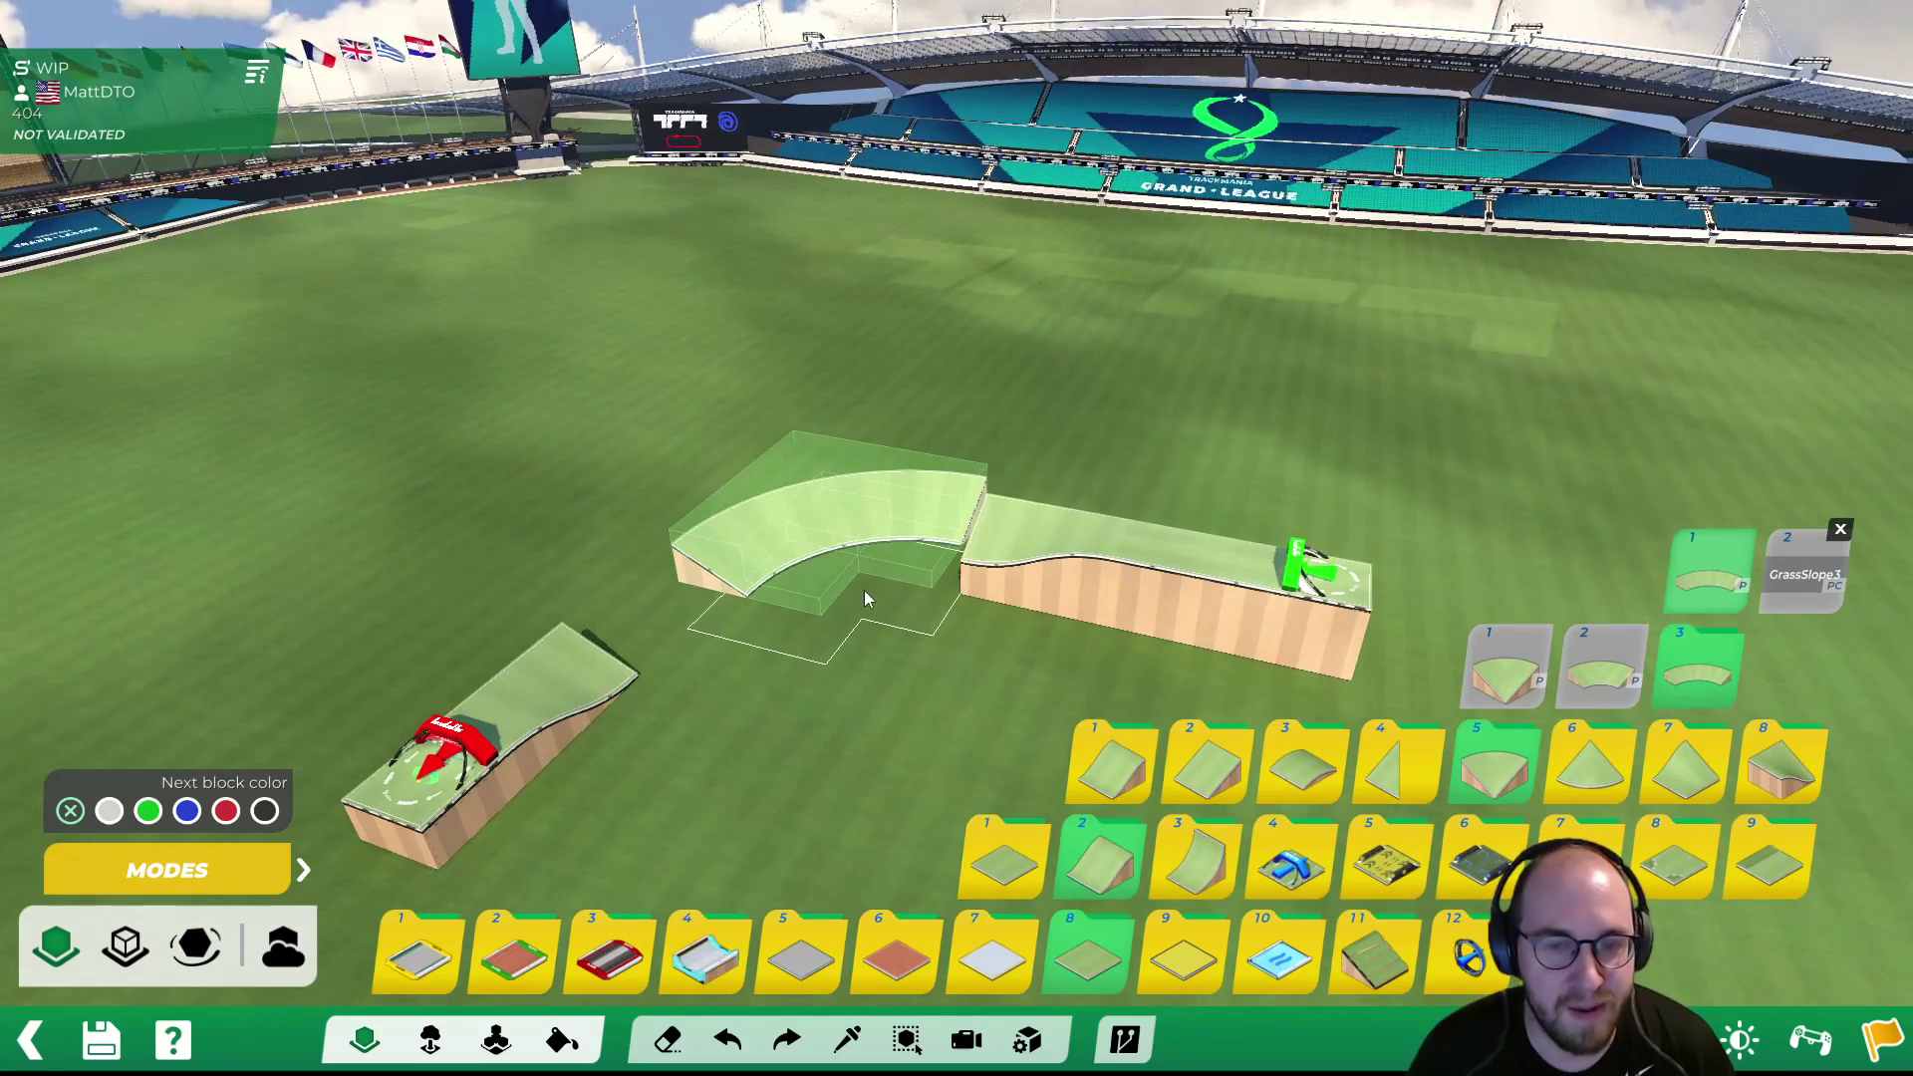
scroll(863, 590, "up", 3, "alt")
right_click_drag(829, 648, 872, 612, "alt")
scroll(881, 649, "down", 1, "alt")
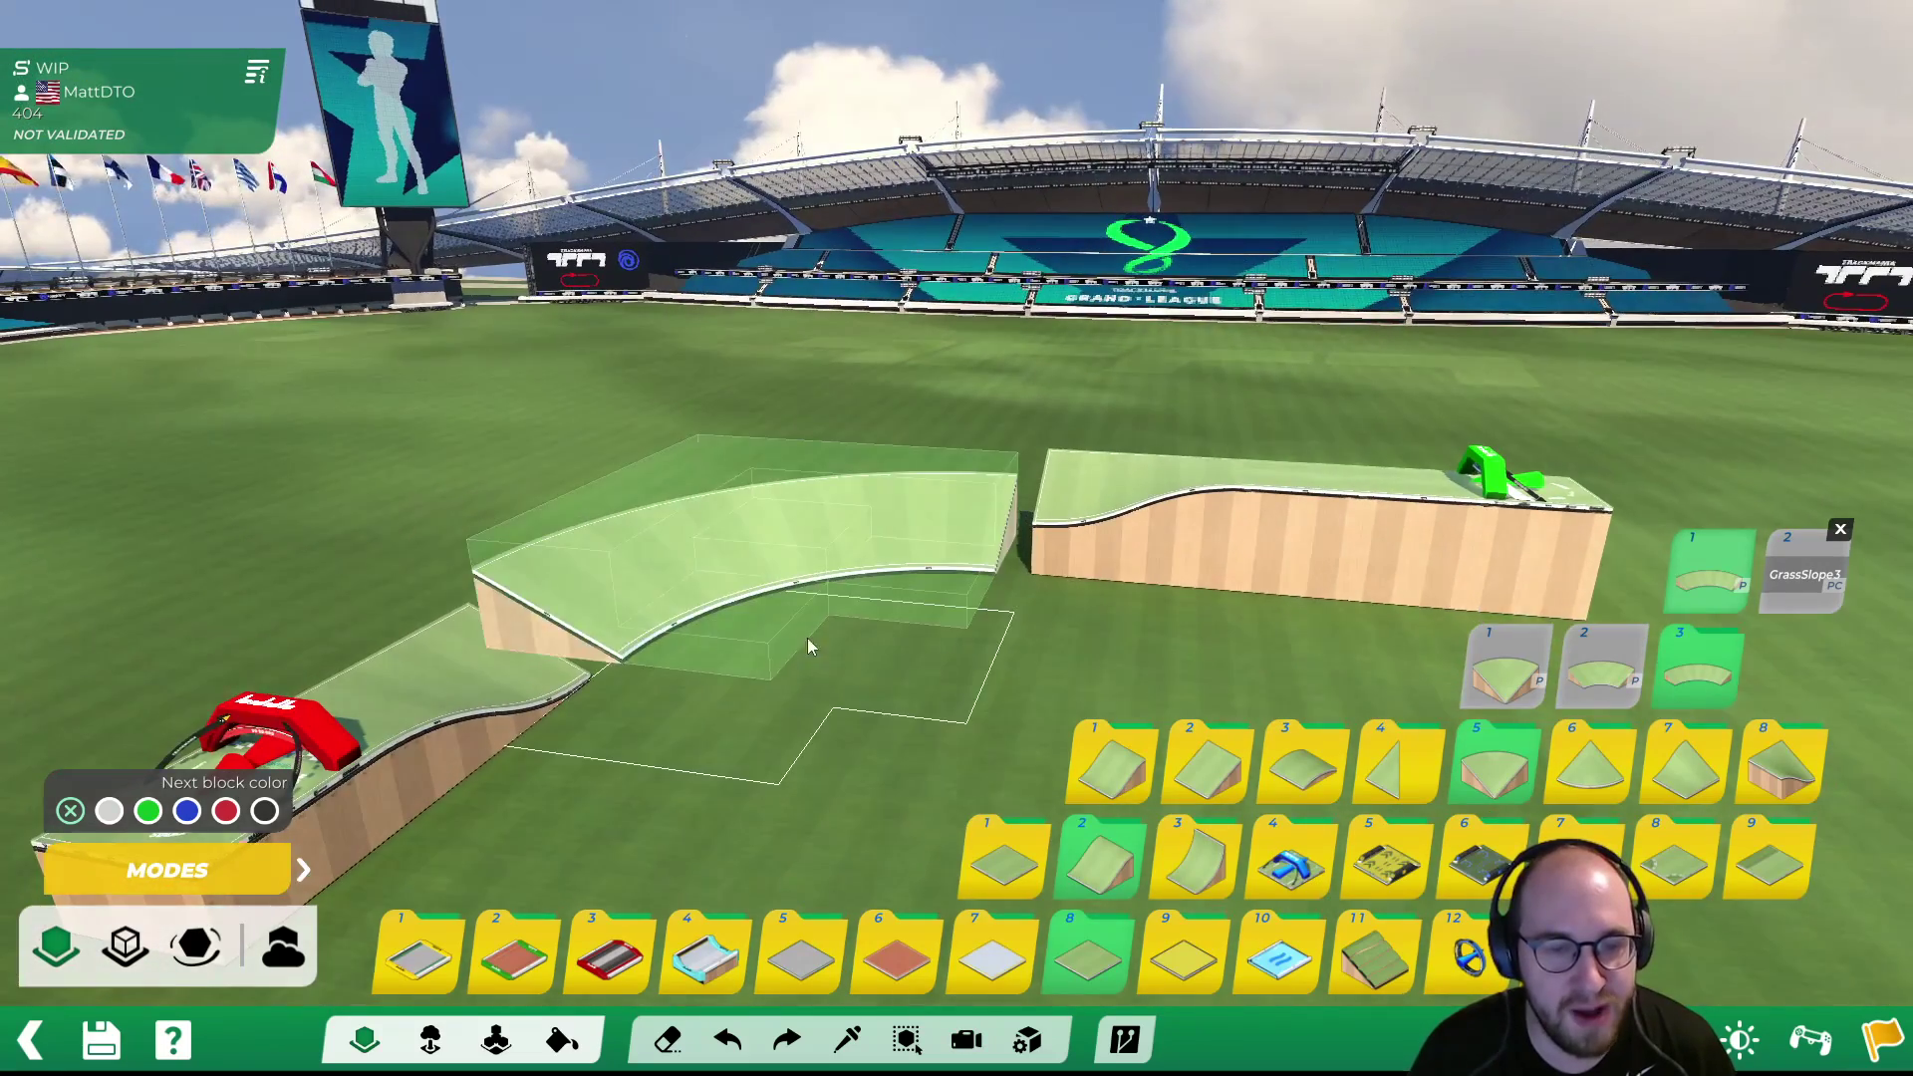
scroll(804, 622, "down", 5)
left_click(801, 606)
right_click_drag(800, 606, 936, 552)
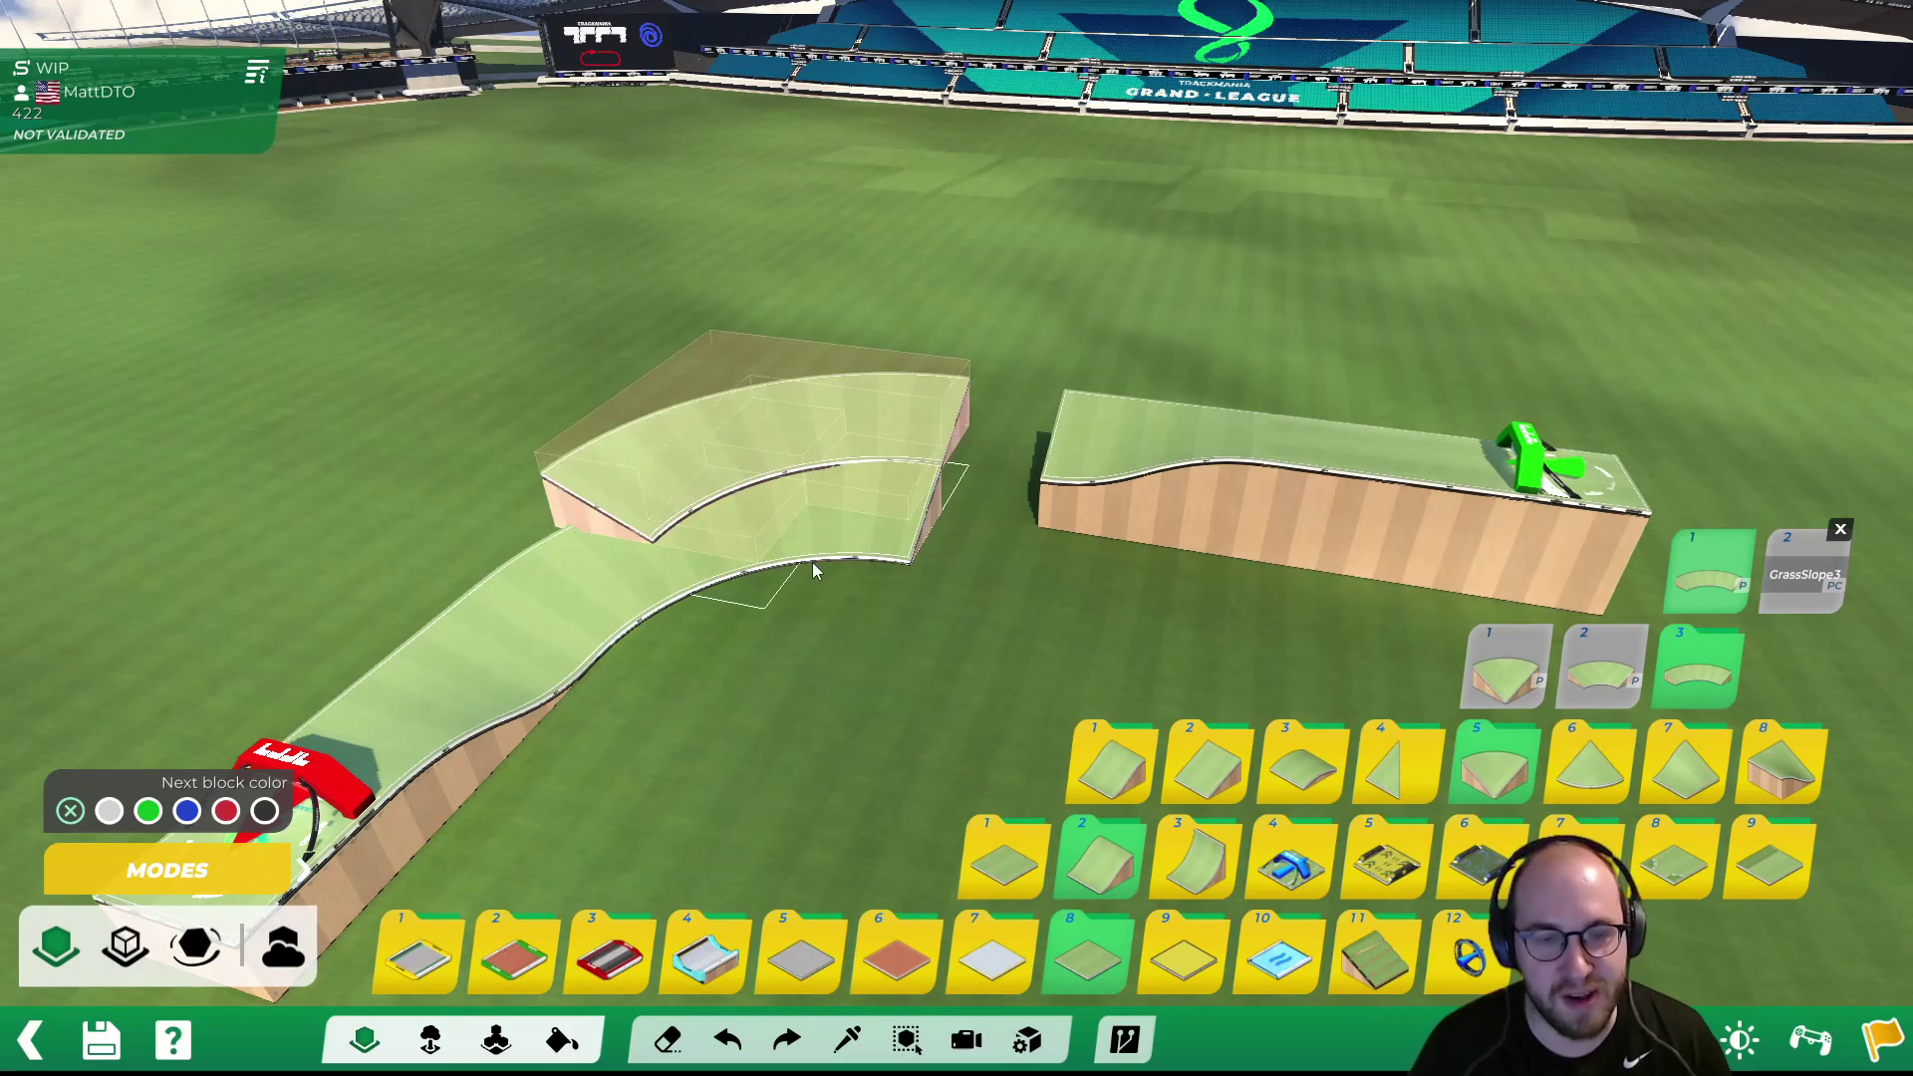
Remove the curved grass slope block from the end of the finish ramp
key("x")
left_click(805, 534)
right_click_drag(836, 603, 785, 571, "alt")
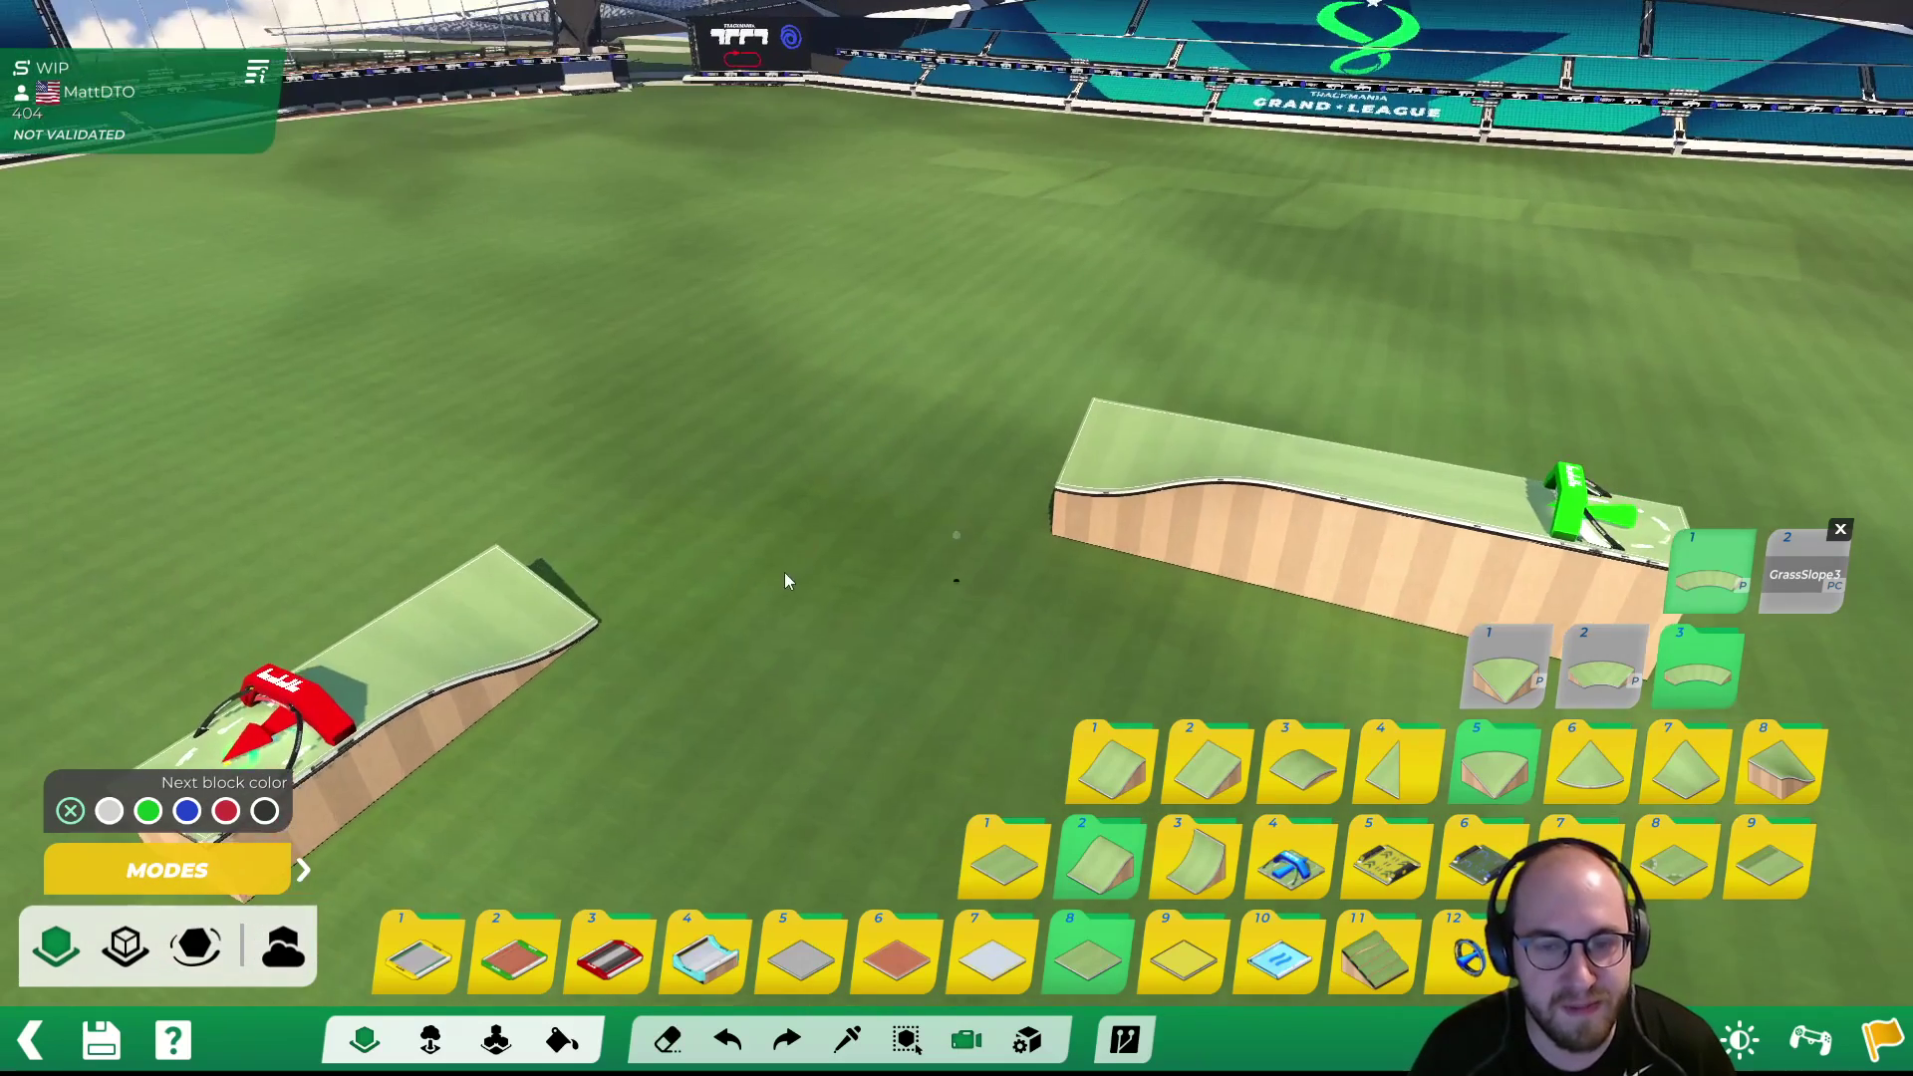
Compute the map's shadows at Default quality in the light settings
left_click_drag(785, 571, 816, 487, "alt")
right_click_drag(816, 487, 871, 474, "alt")
left_click_drag(871, 475, 882, 606, "alt")
right_click_drag(882, 605, 902, 470)
left_click(1484, 856)
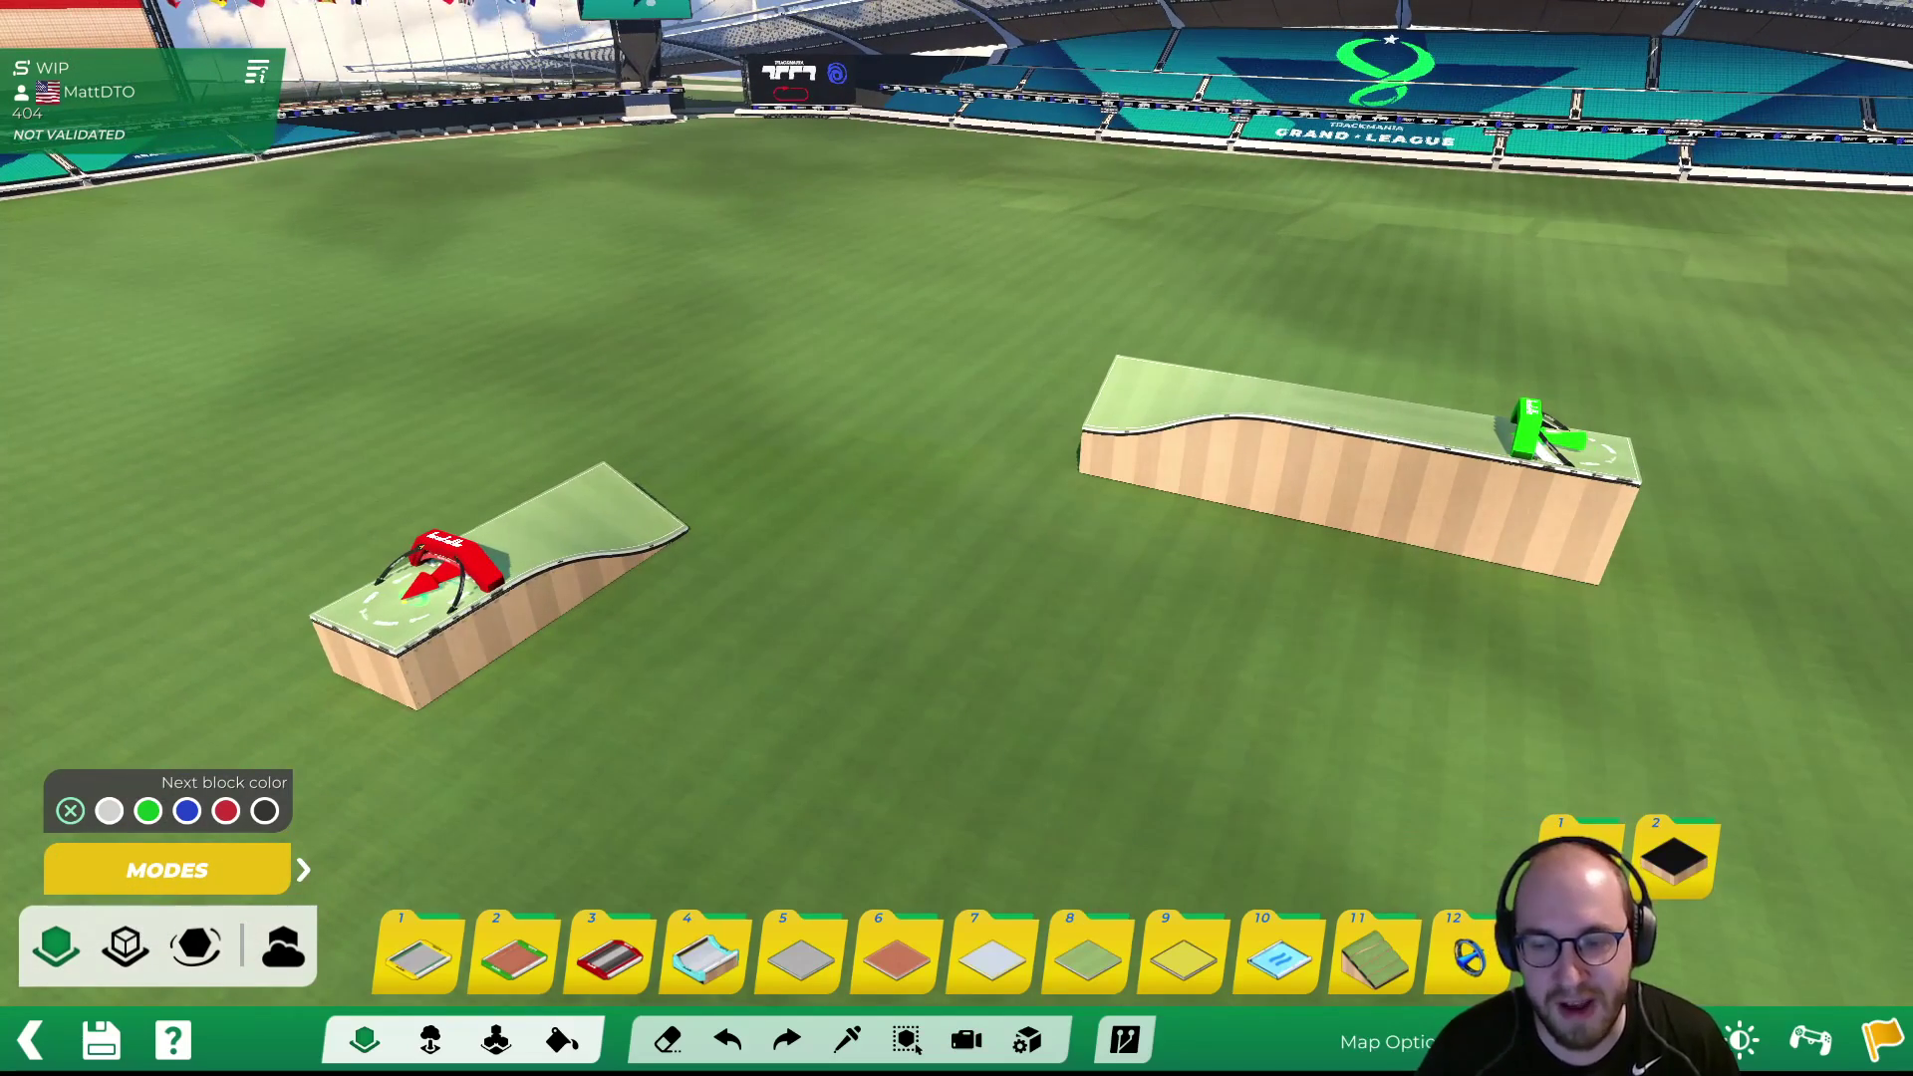
left_click(1740, 1042)
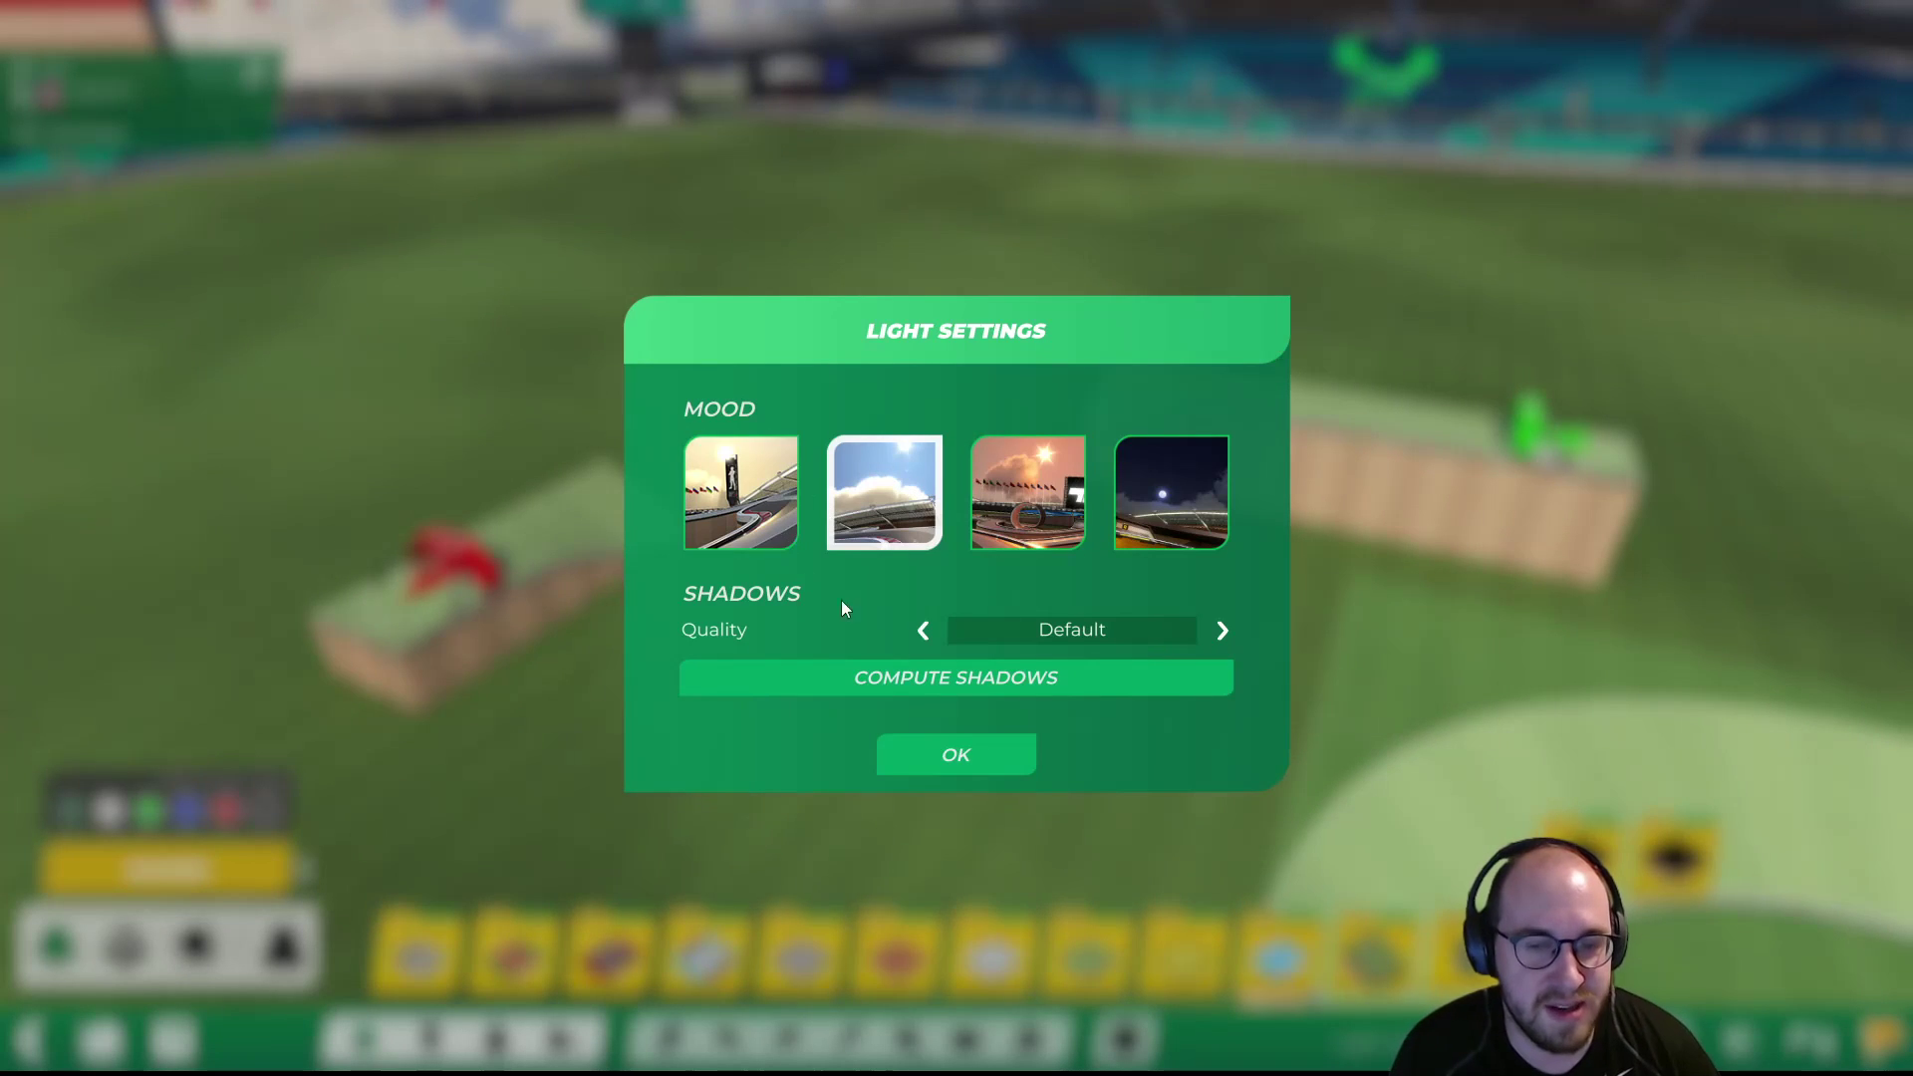
left_click(911, 679)
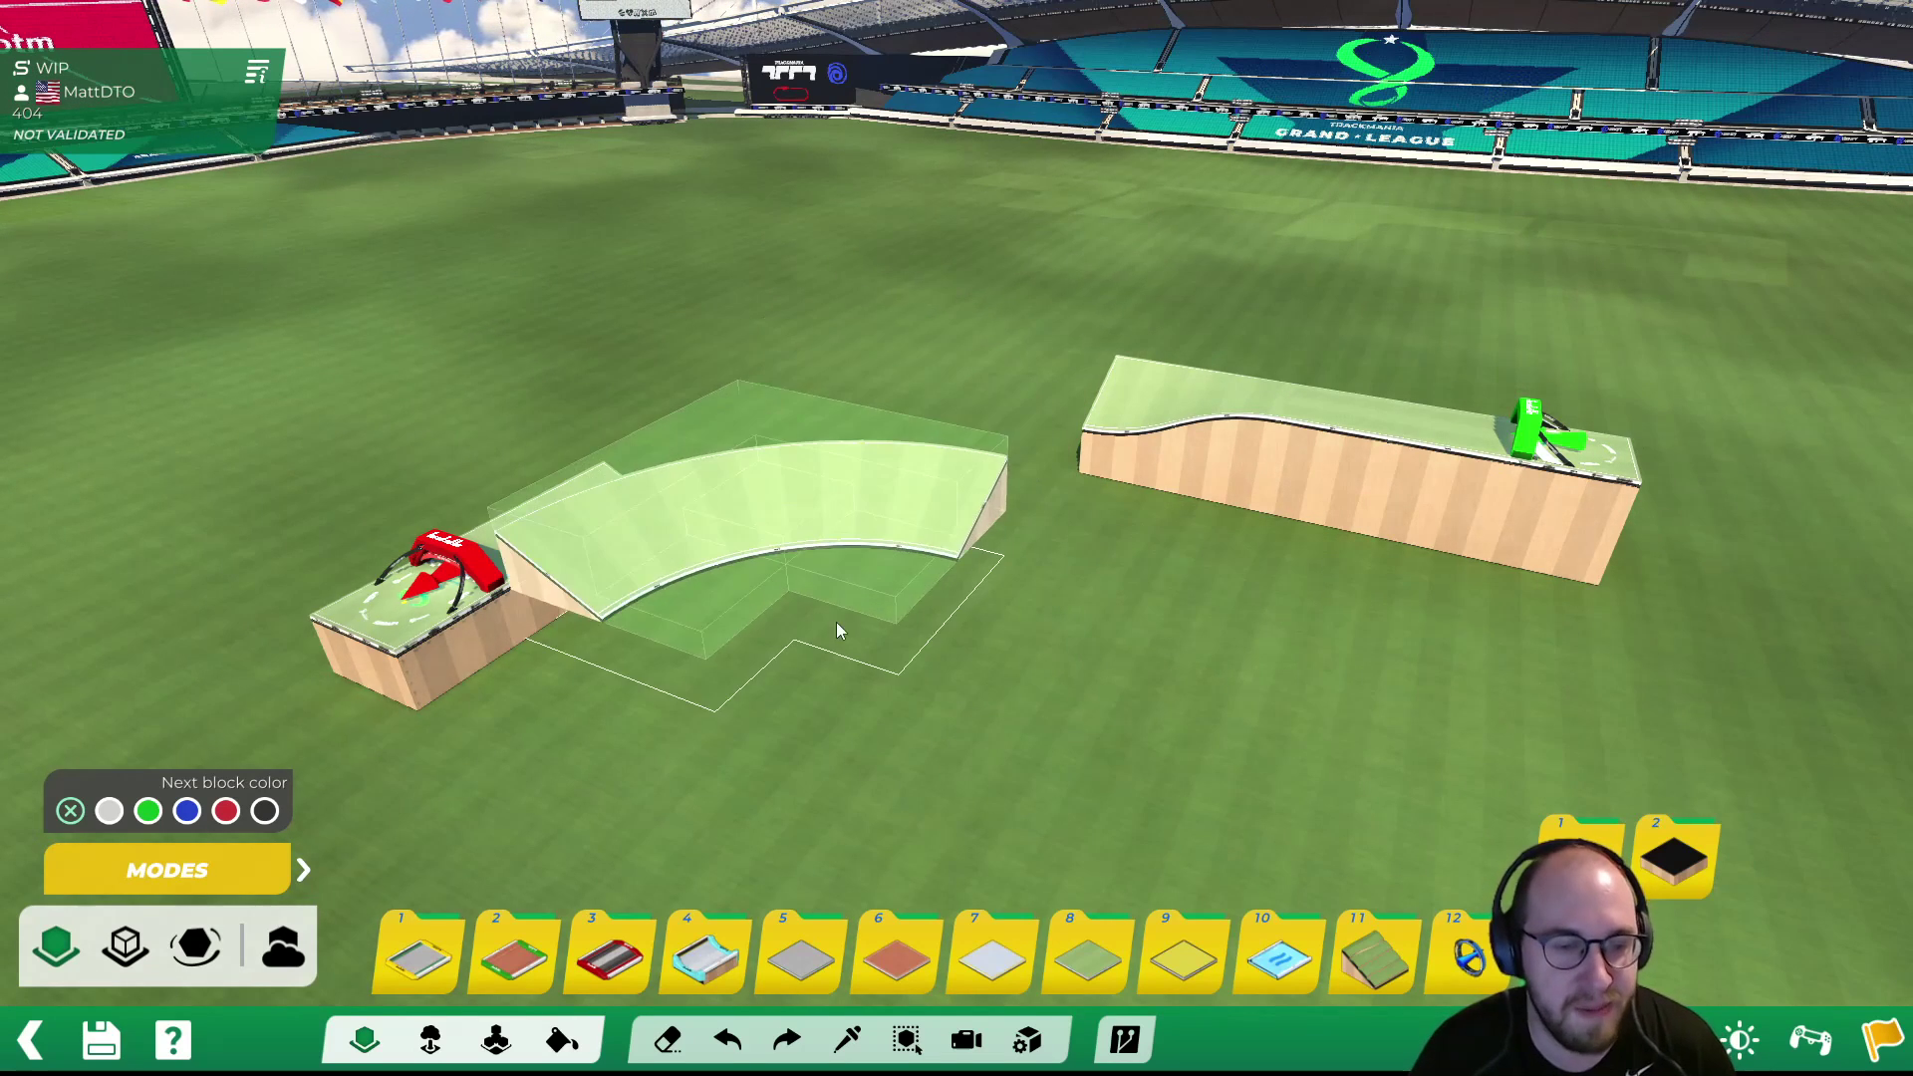
Save the map as WIP, overwriting the existing WIP.Map.Gbx file
left_click(104, 1042)
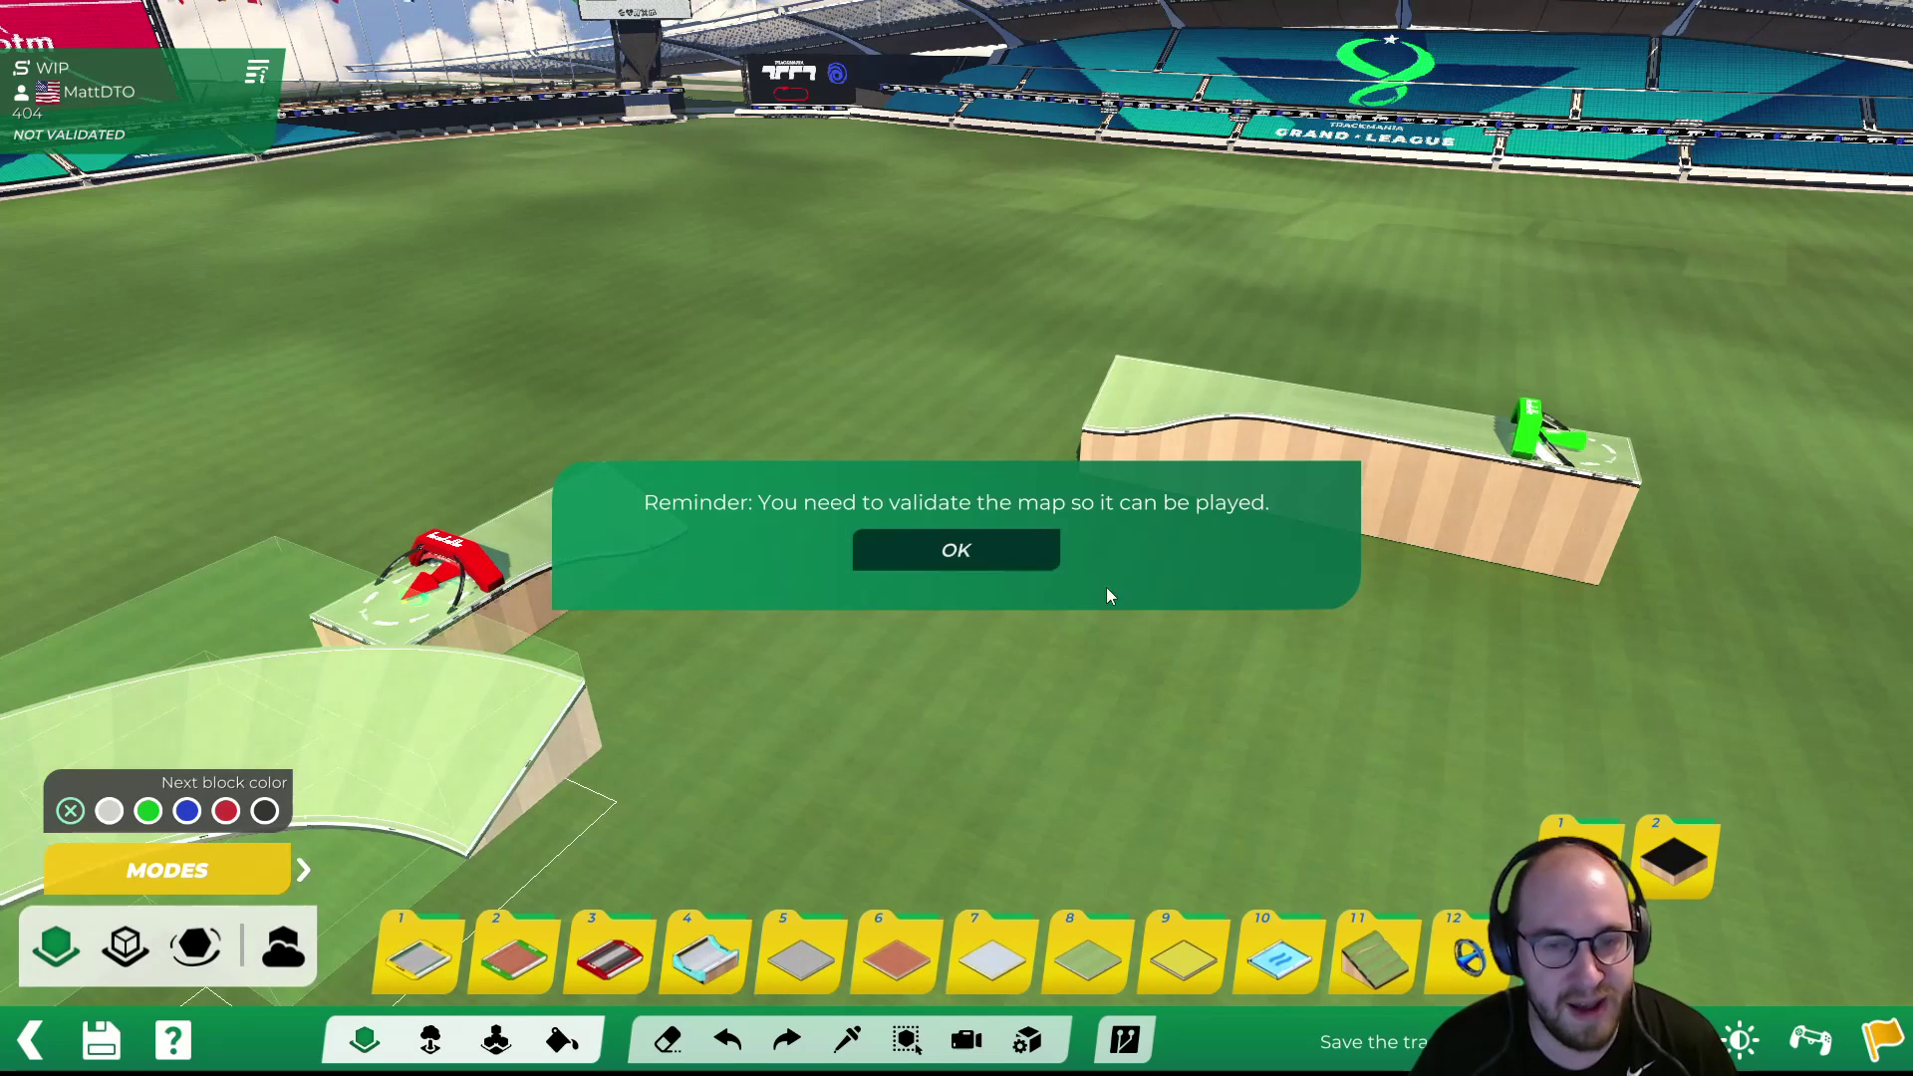
left_click(1009, 554)
left_click(985, 850)
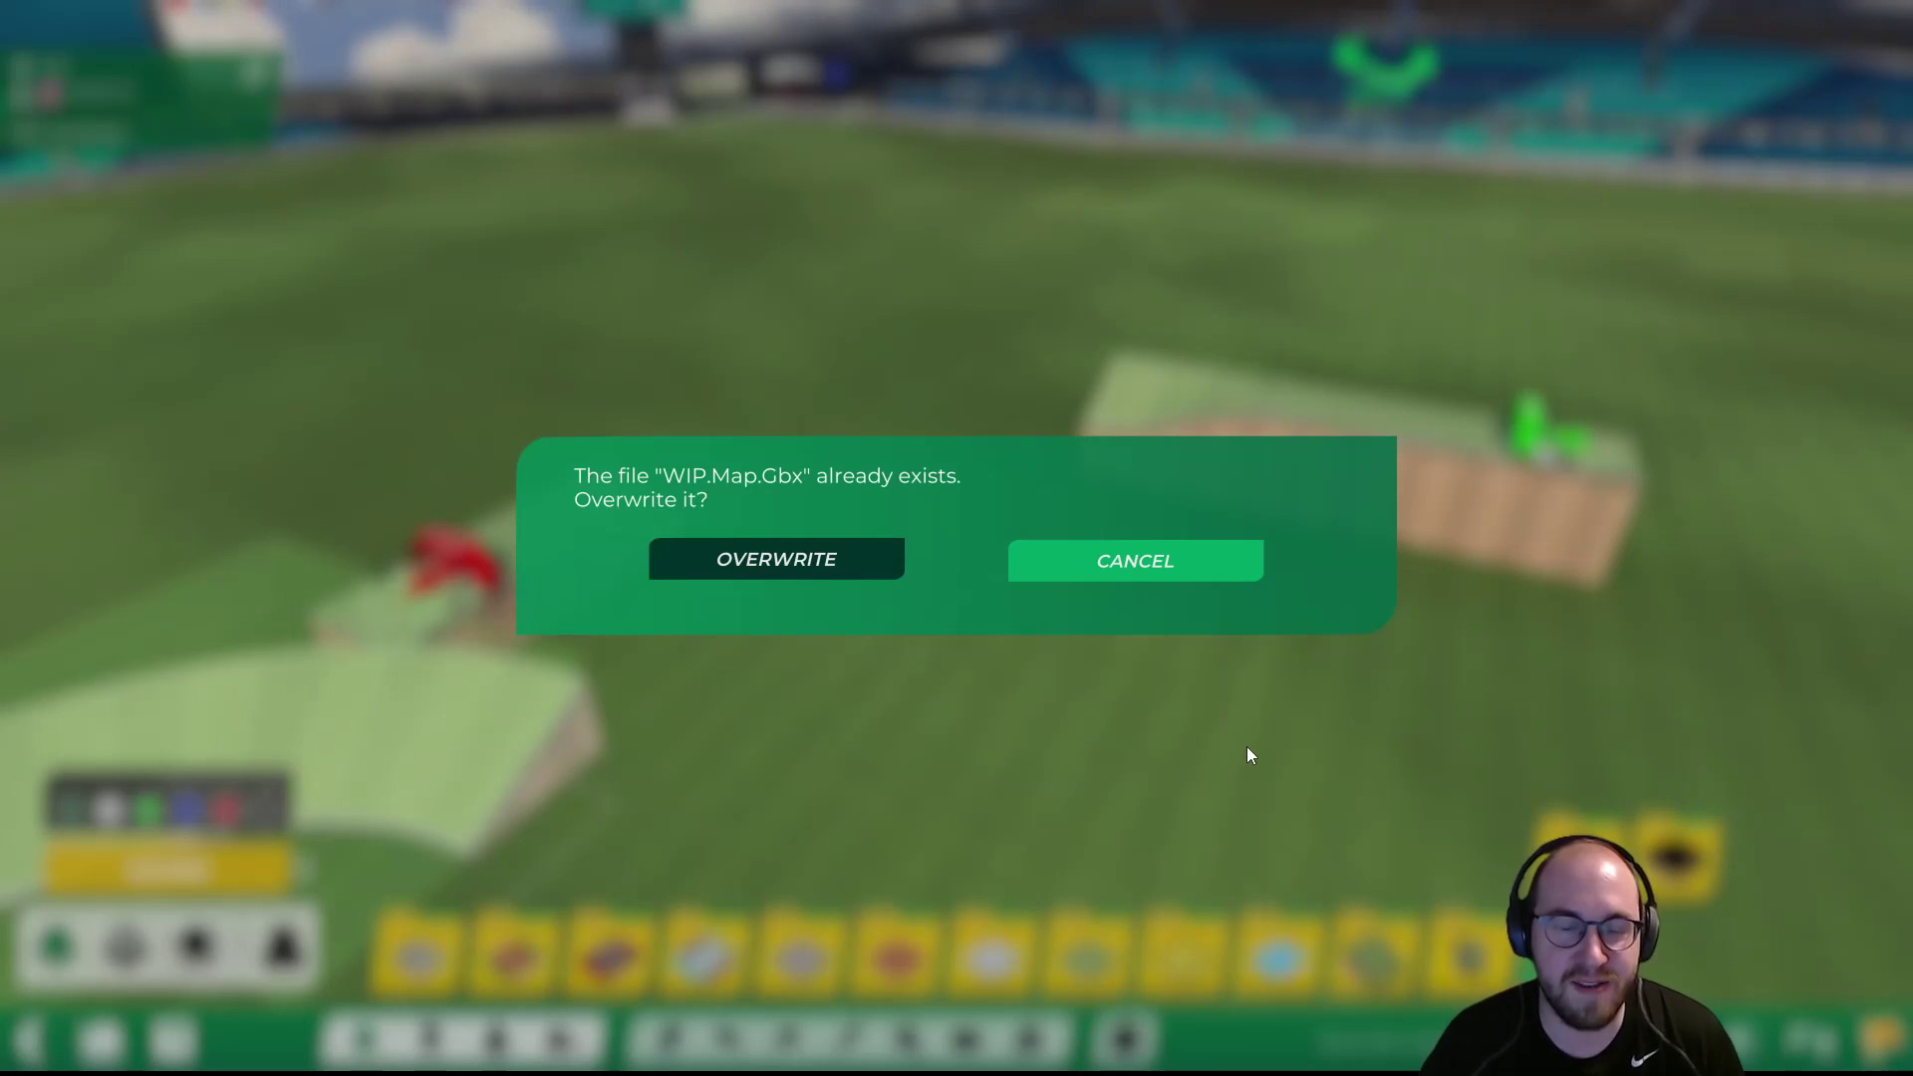
left_click(817, 558)
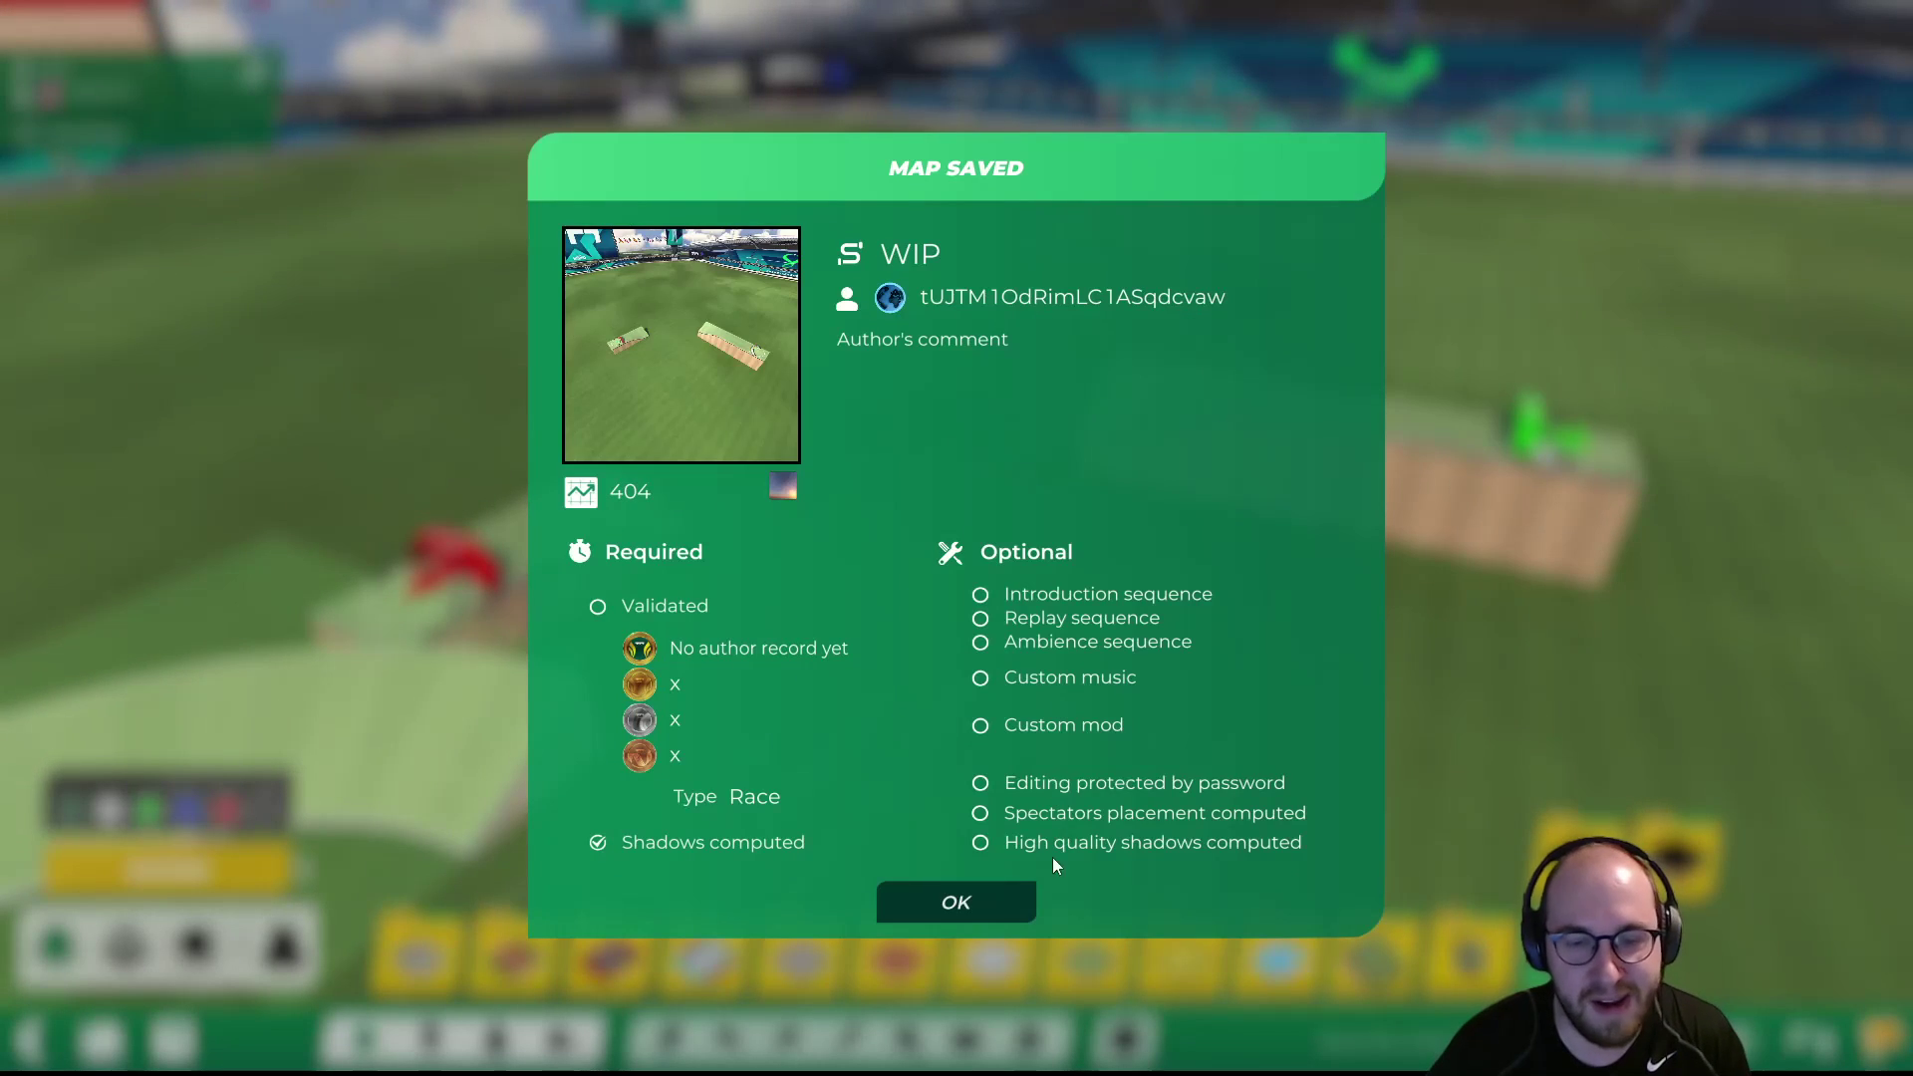
left_click(972, 899)
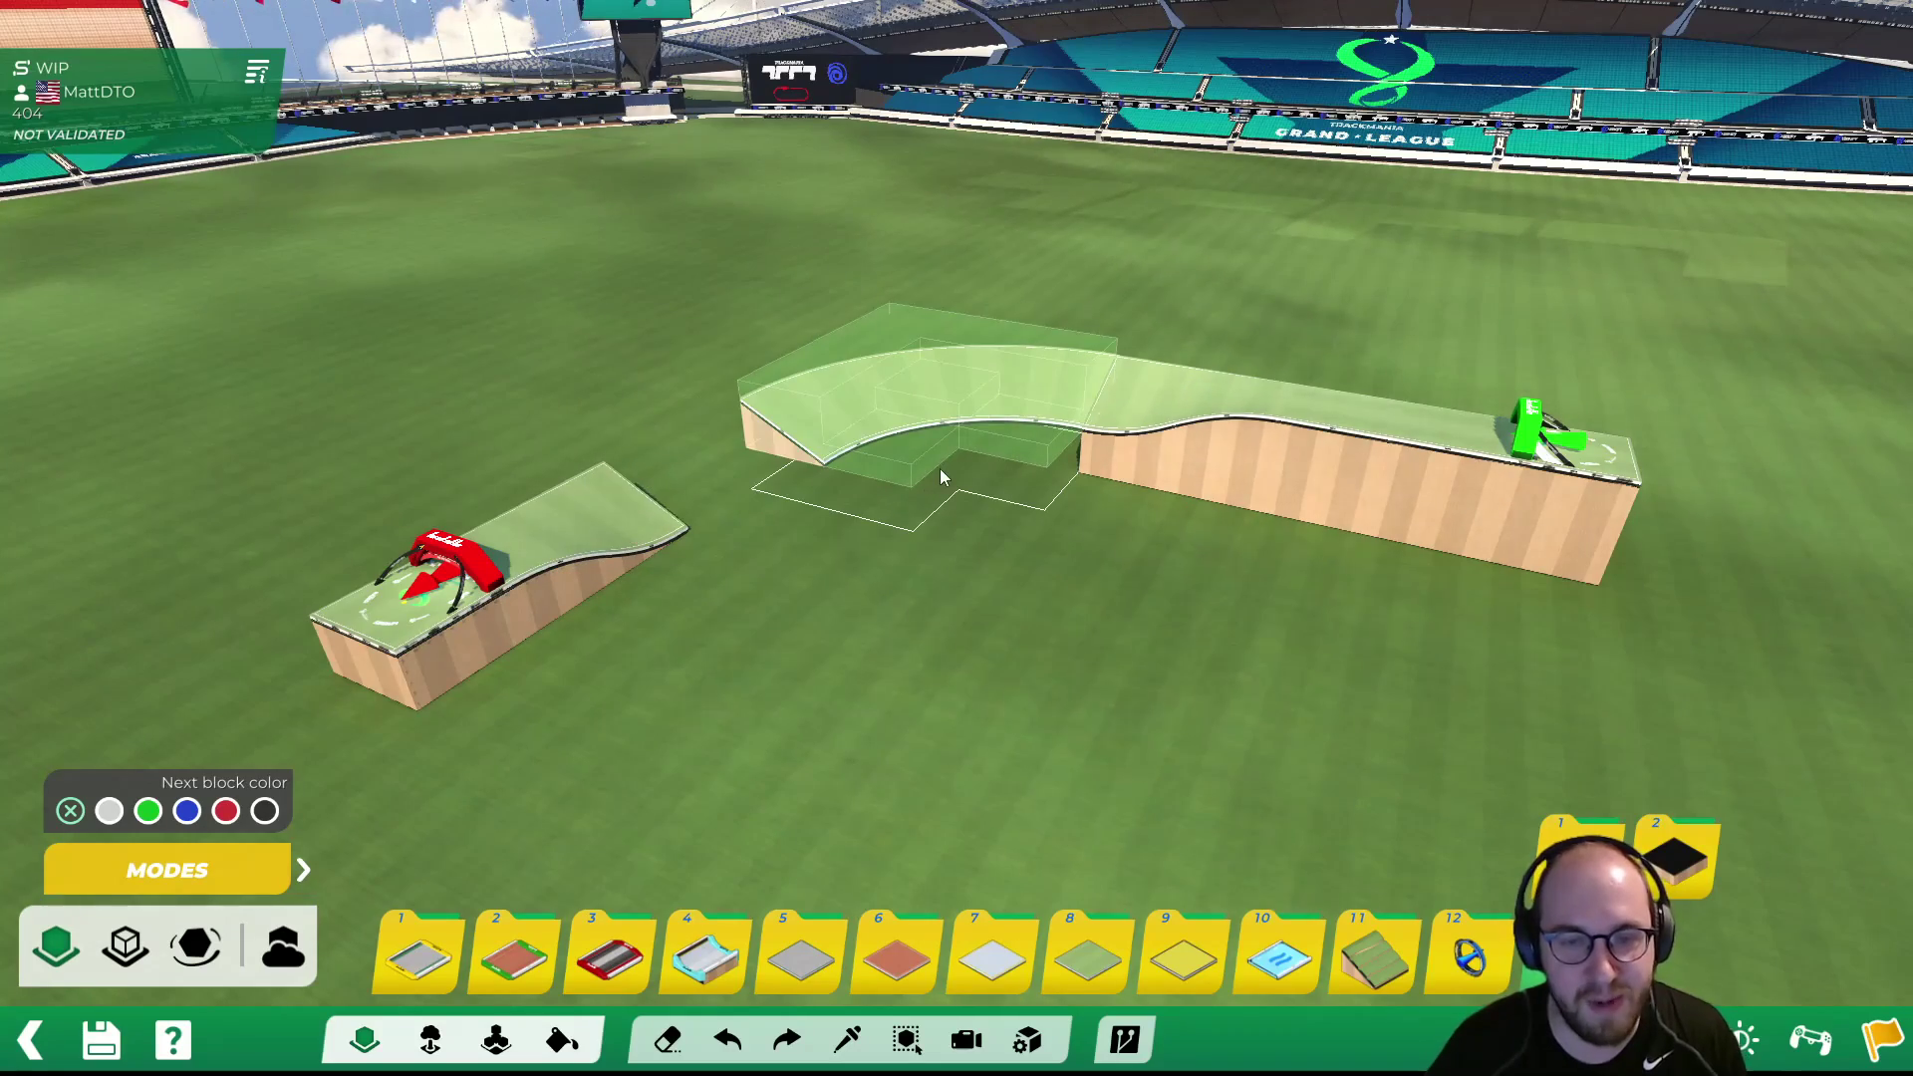
Create a new item with its origin on the ground beside the lower-end corner of the green start ramp
right_click_drag(949, 469, 1151, 471, "alt")
left_click_drag(1150, 471, 1020, 679, "alt")
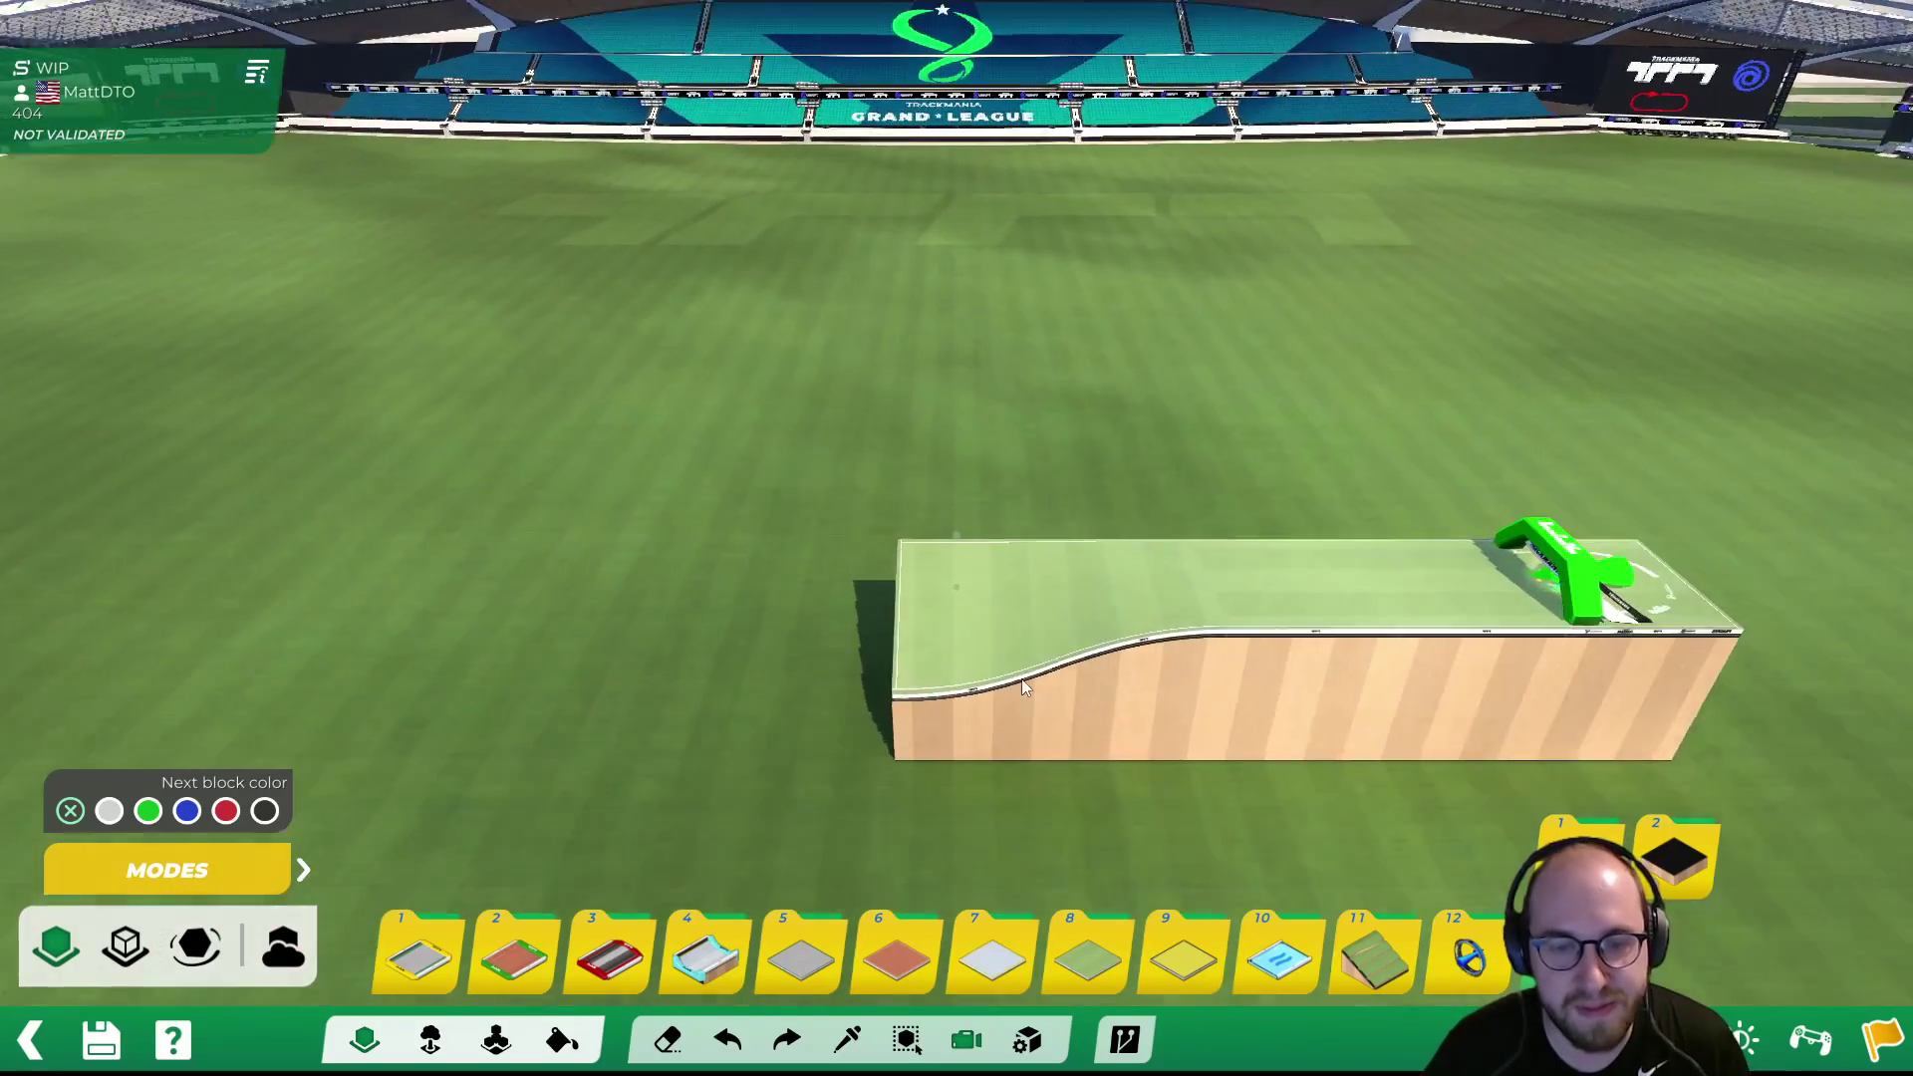
right_click_drag(1020, 678, 1180, 675, "alt")
left_click_drag(1181, 675, 1091, 590, "alt")
key("1")
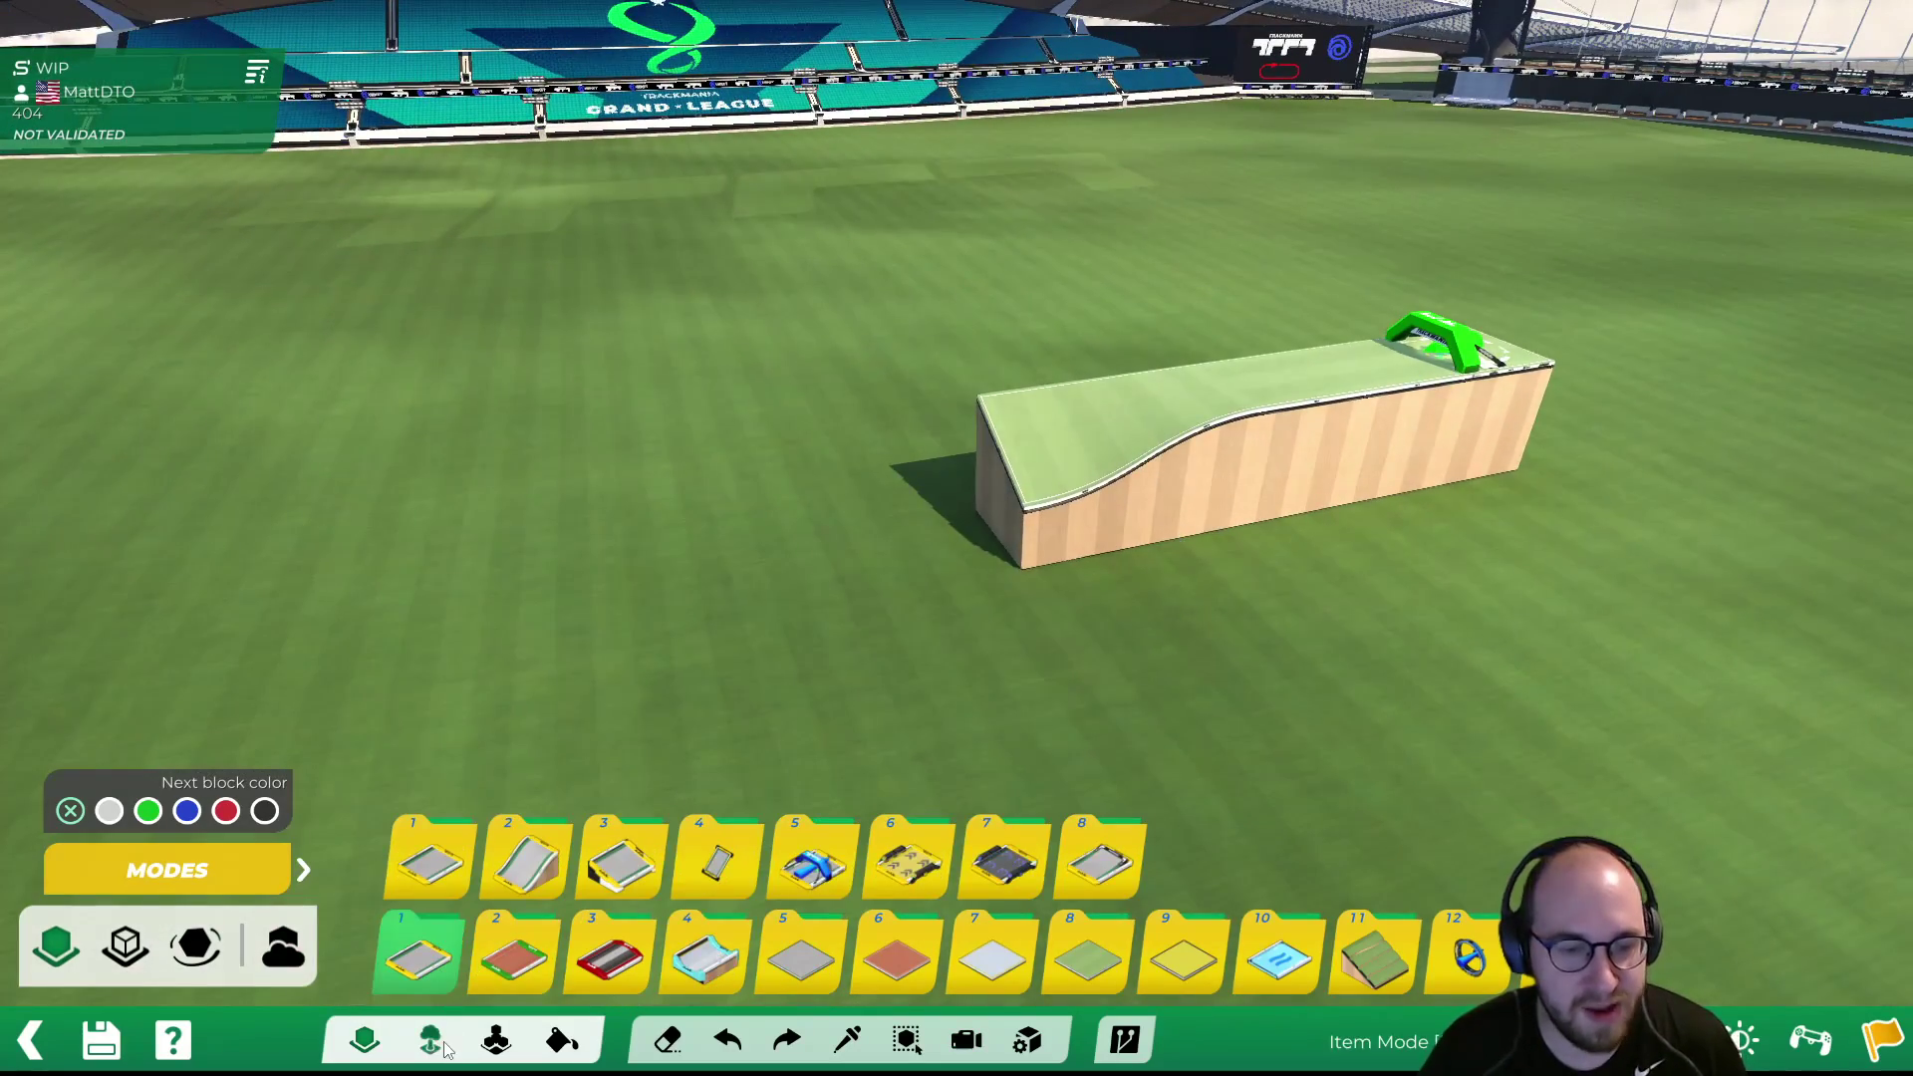
left_click(433, 1044)
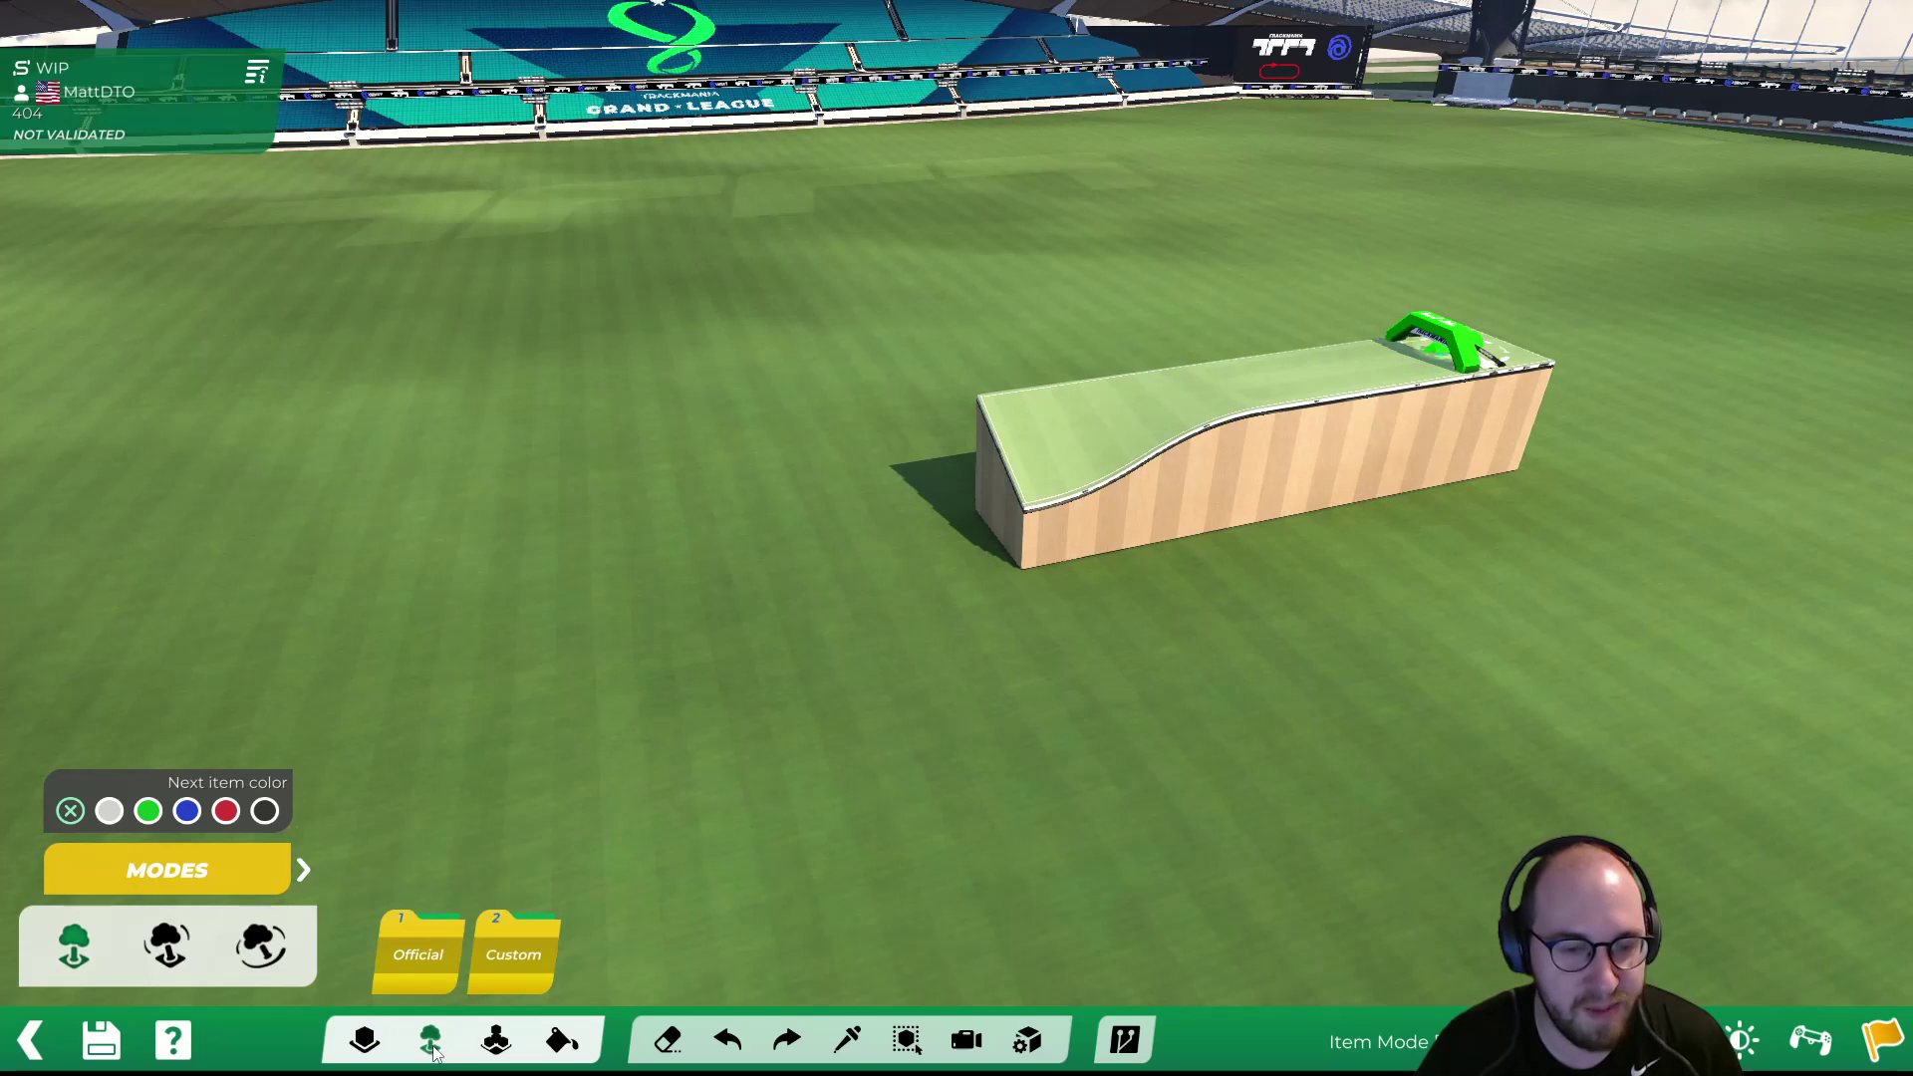
left_click(303, 868)
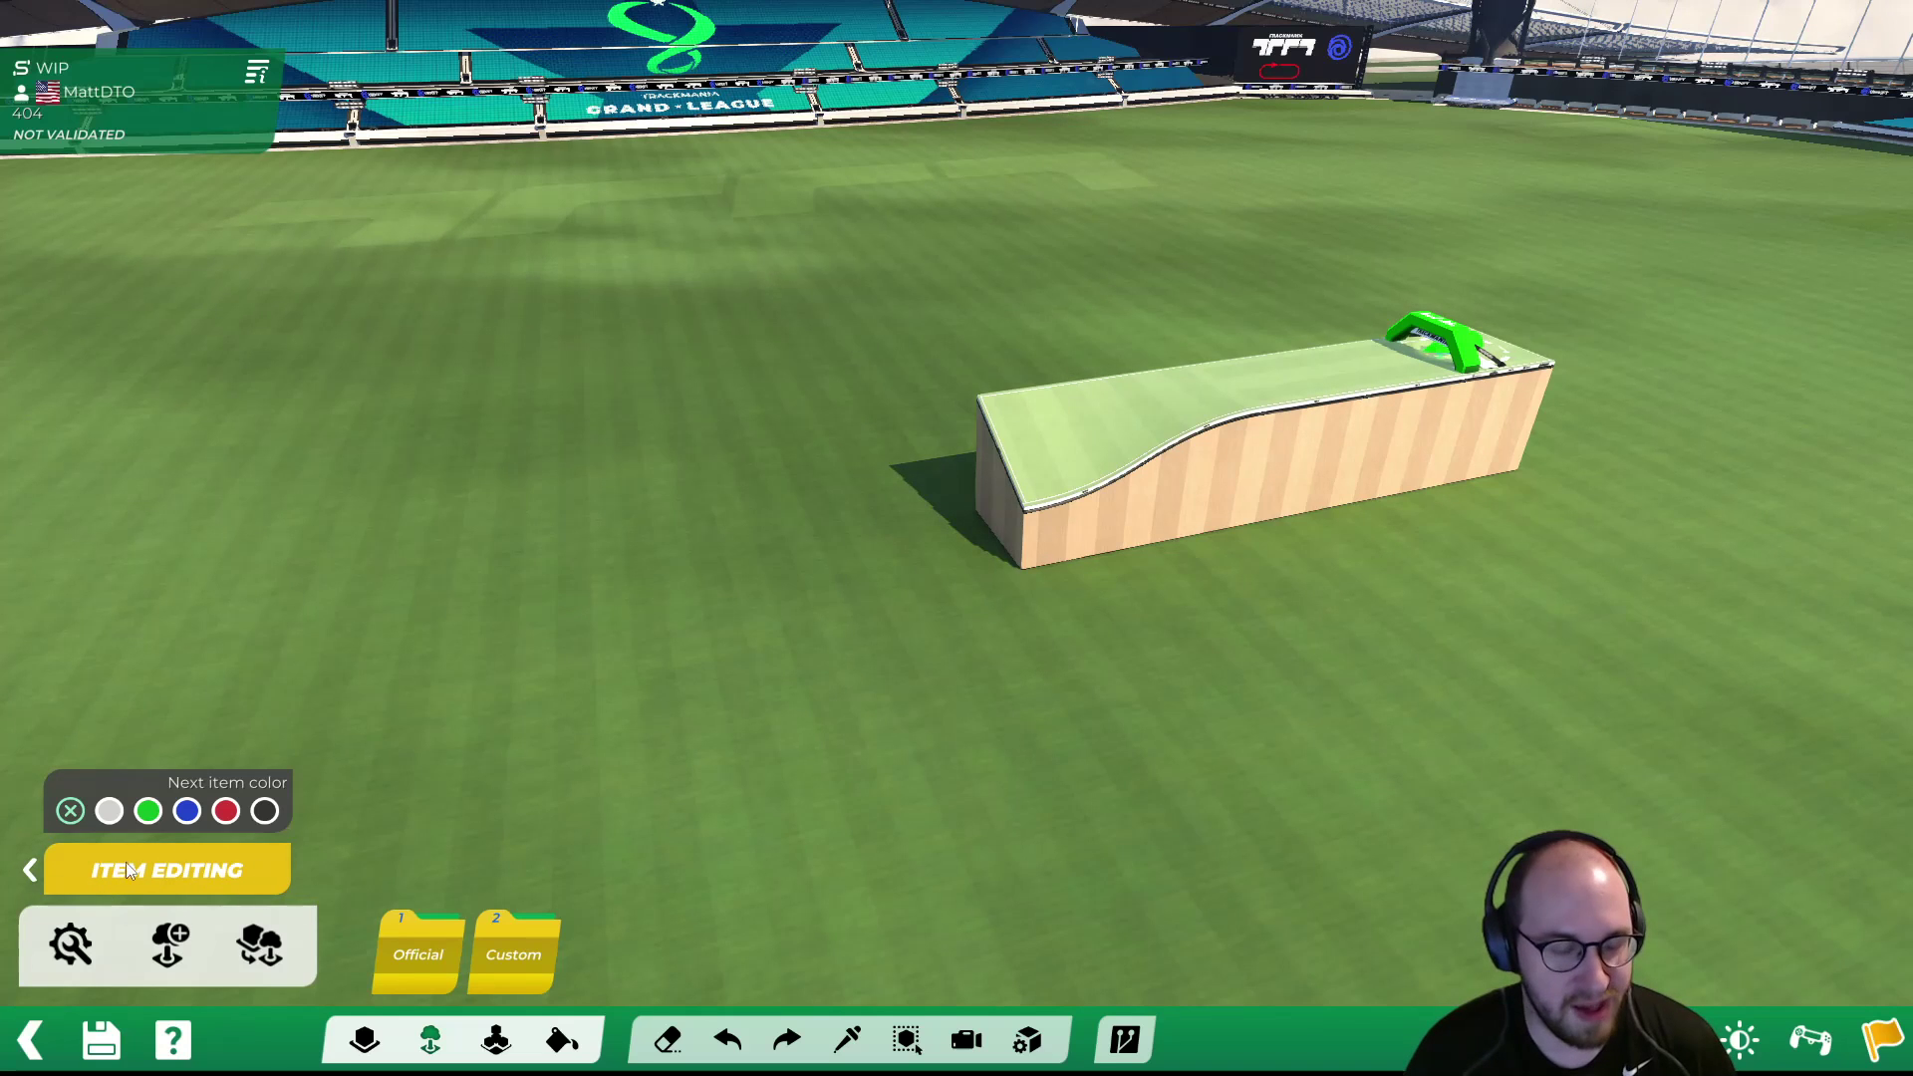
left_click(172, 949)
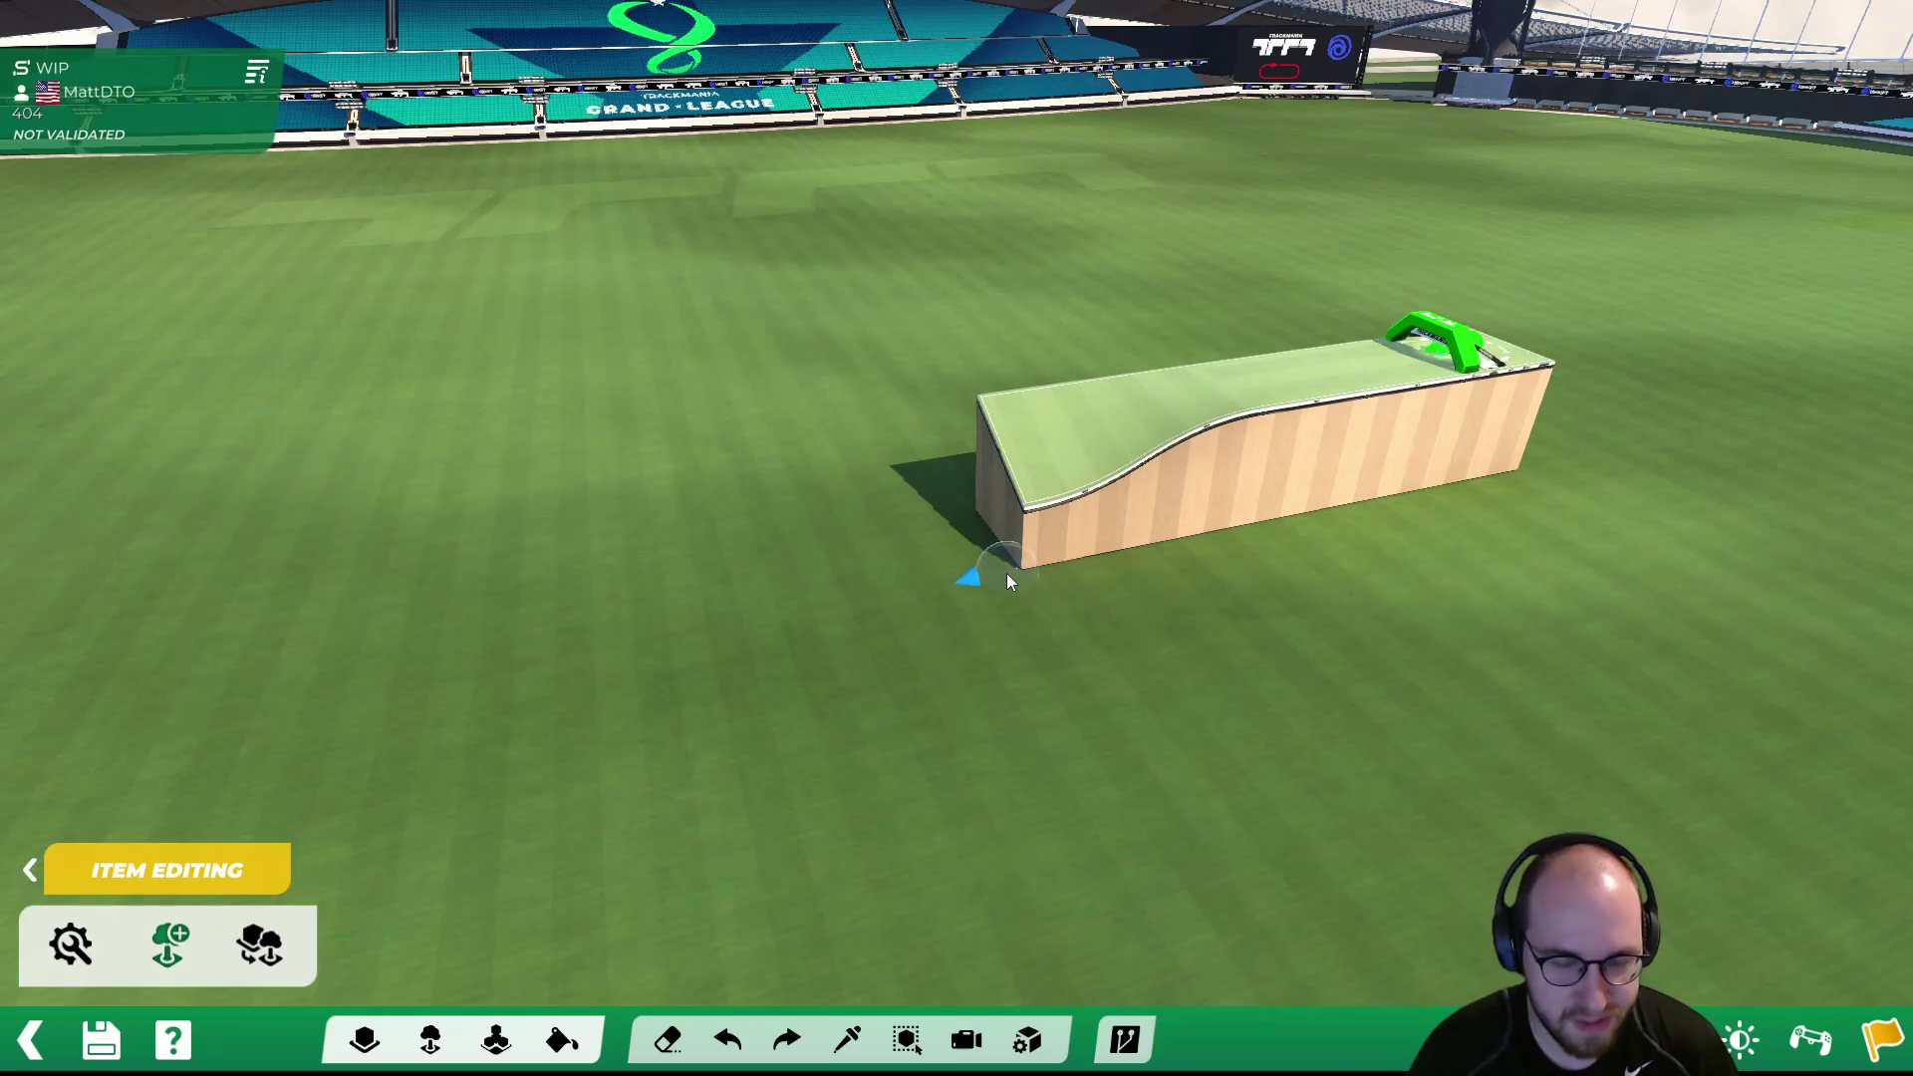
scroll(1005, 582, "up", 4)
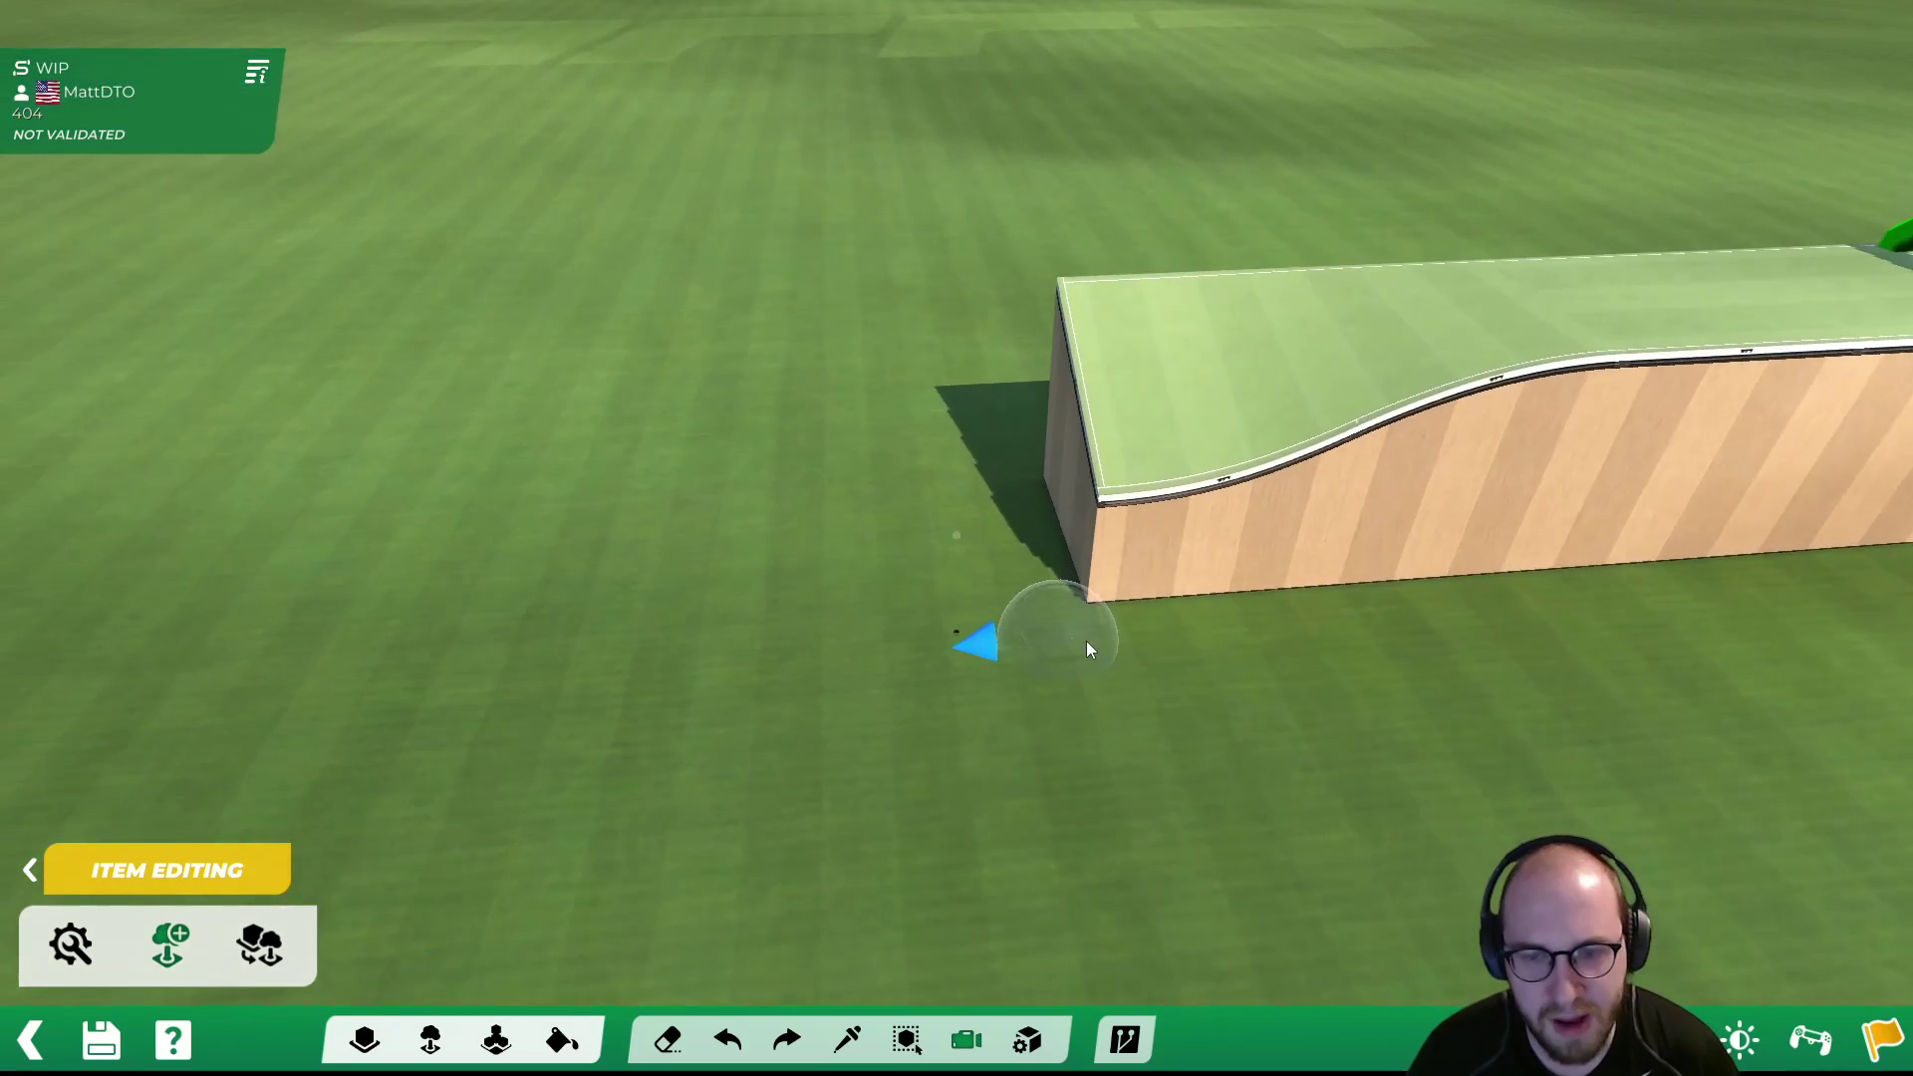
scroll(1086, 641, "up", 2)
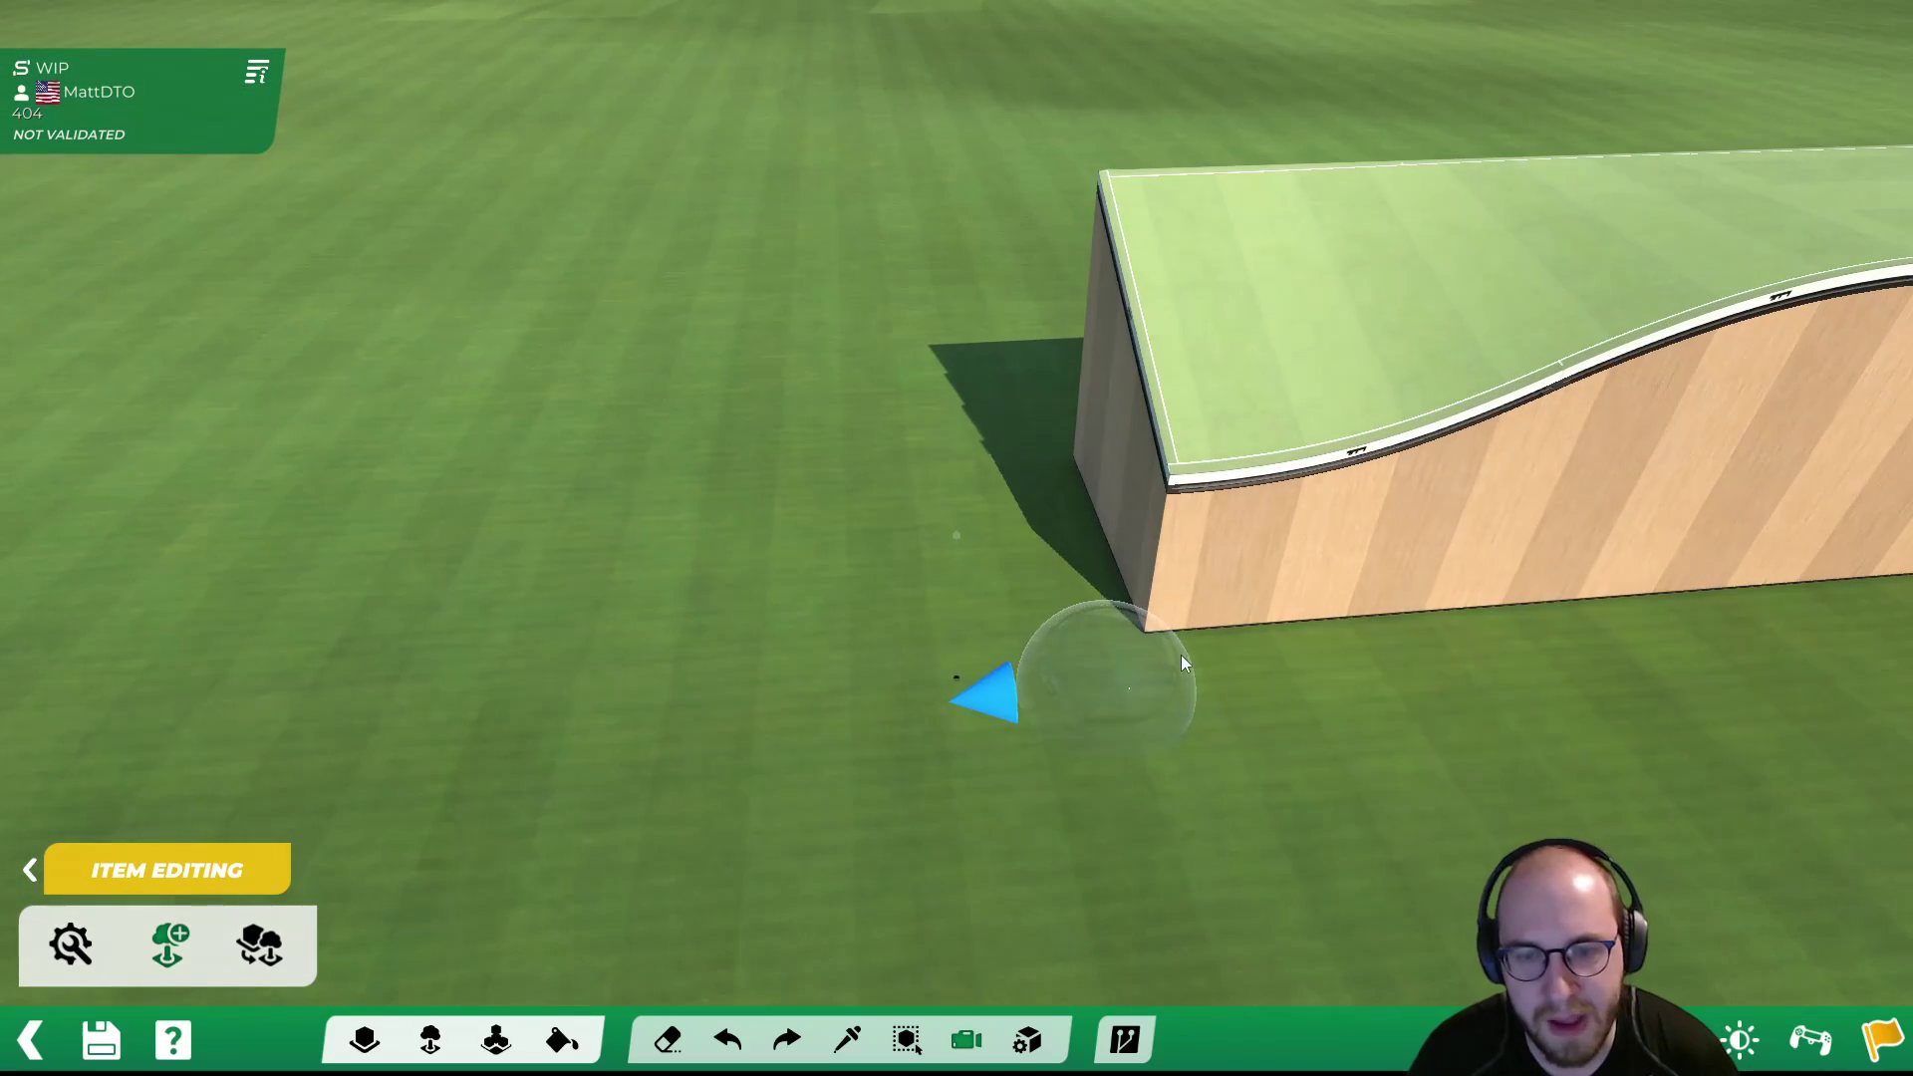
left_click(1108, 644)
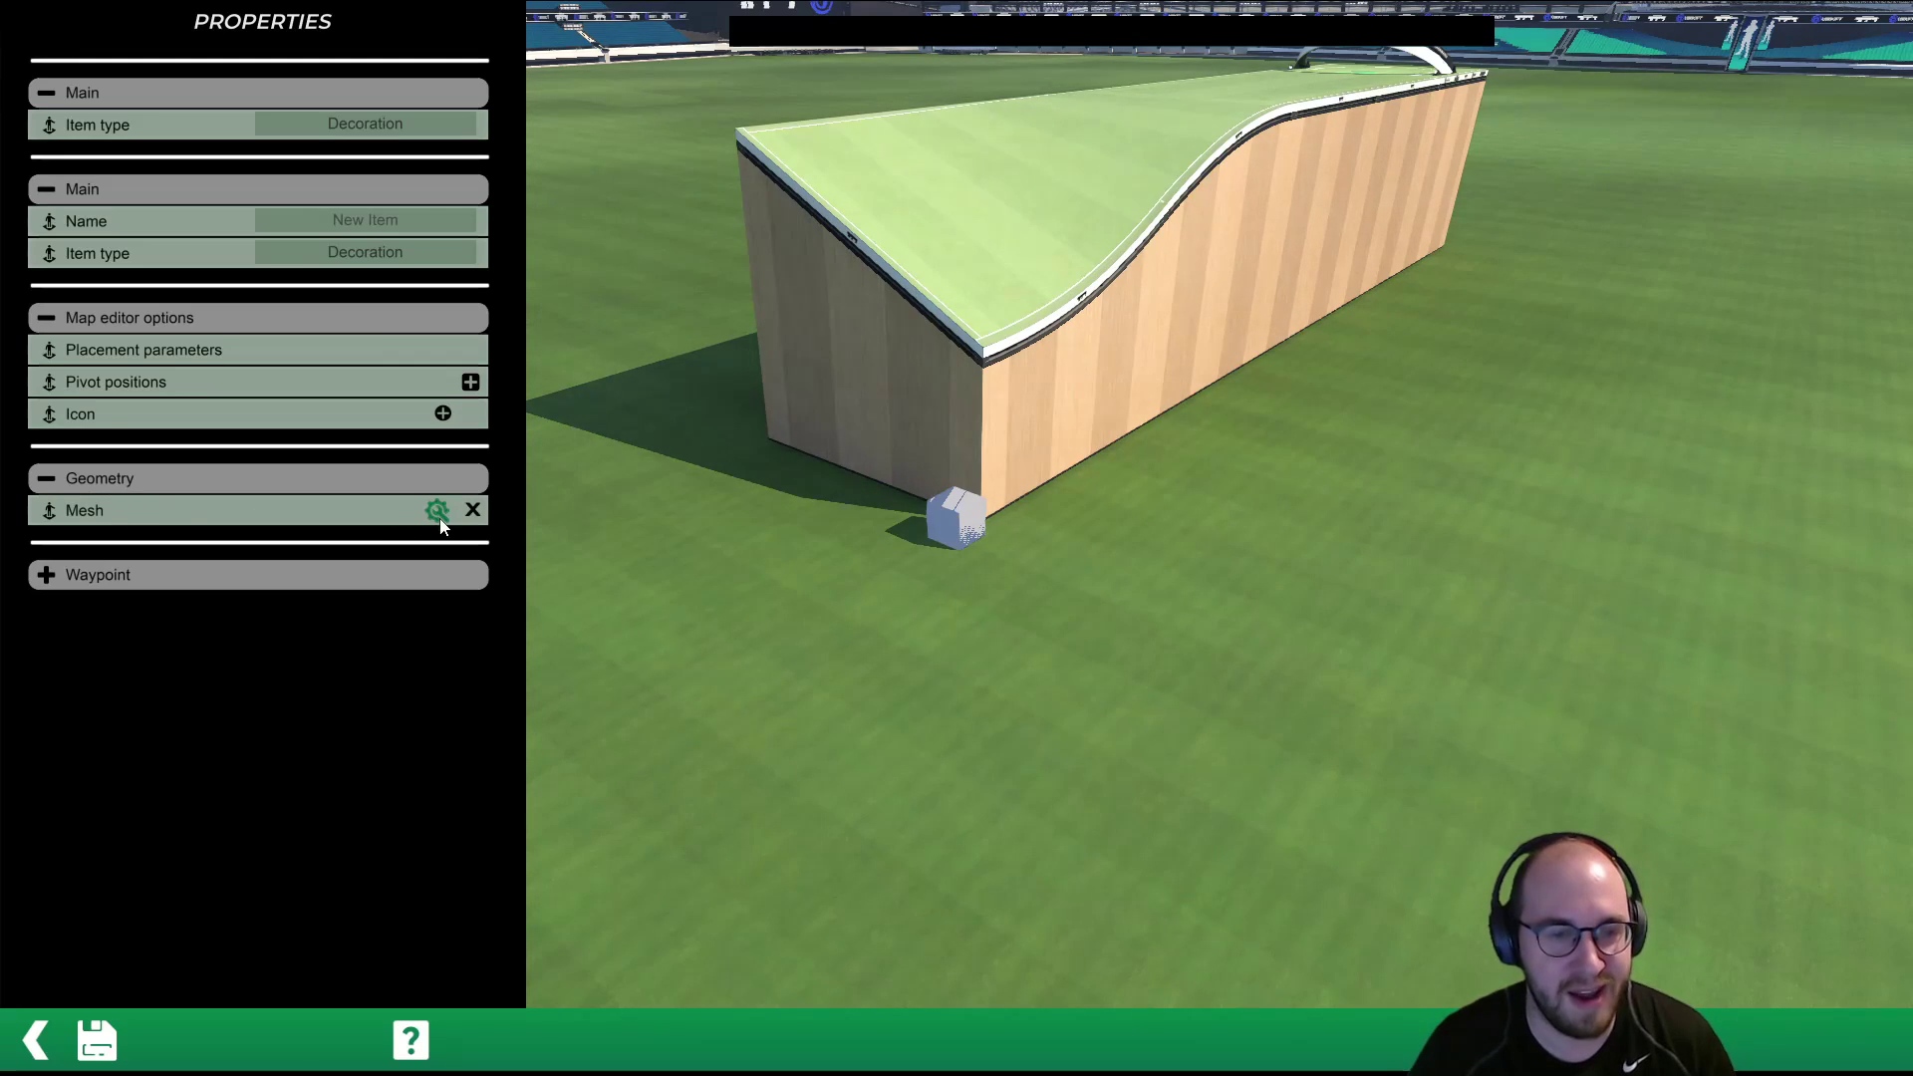
Open the new item's mesh for editing and delete the default cube
left_click(436, 510)
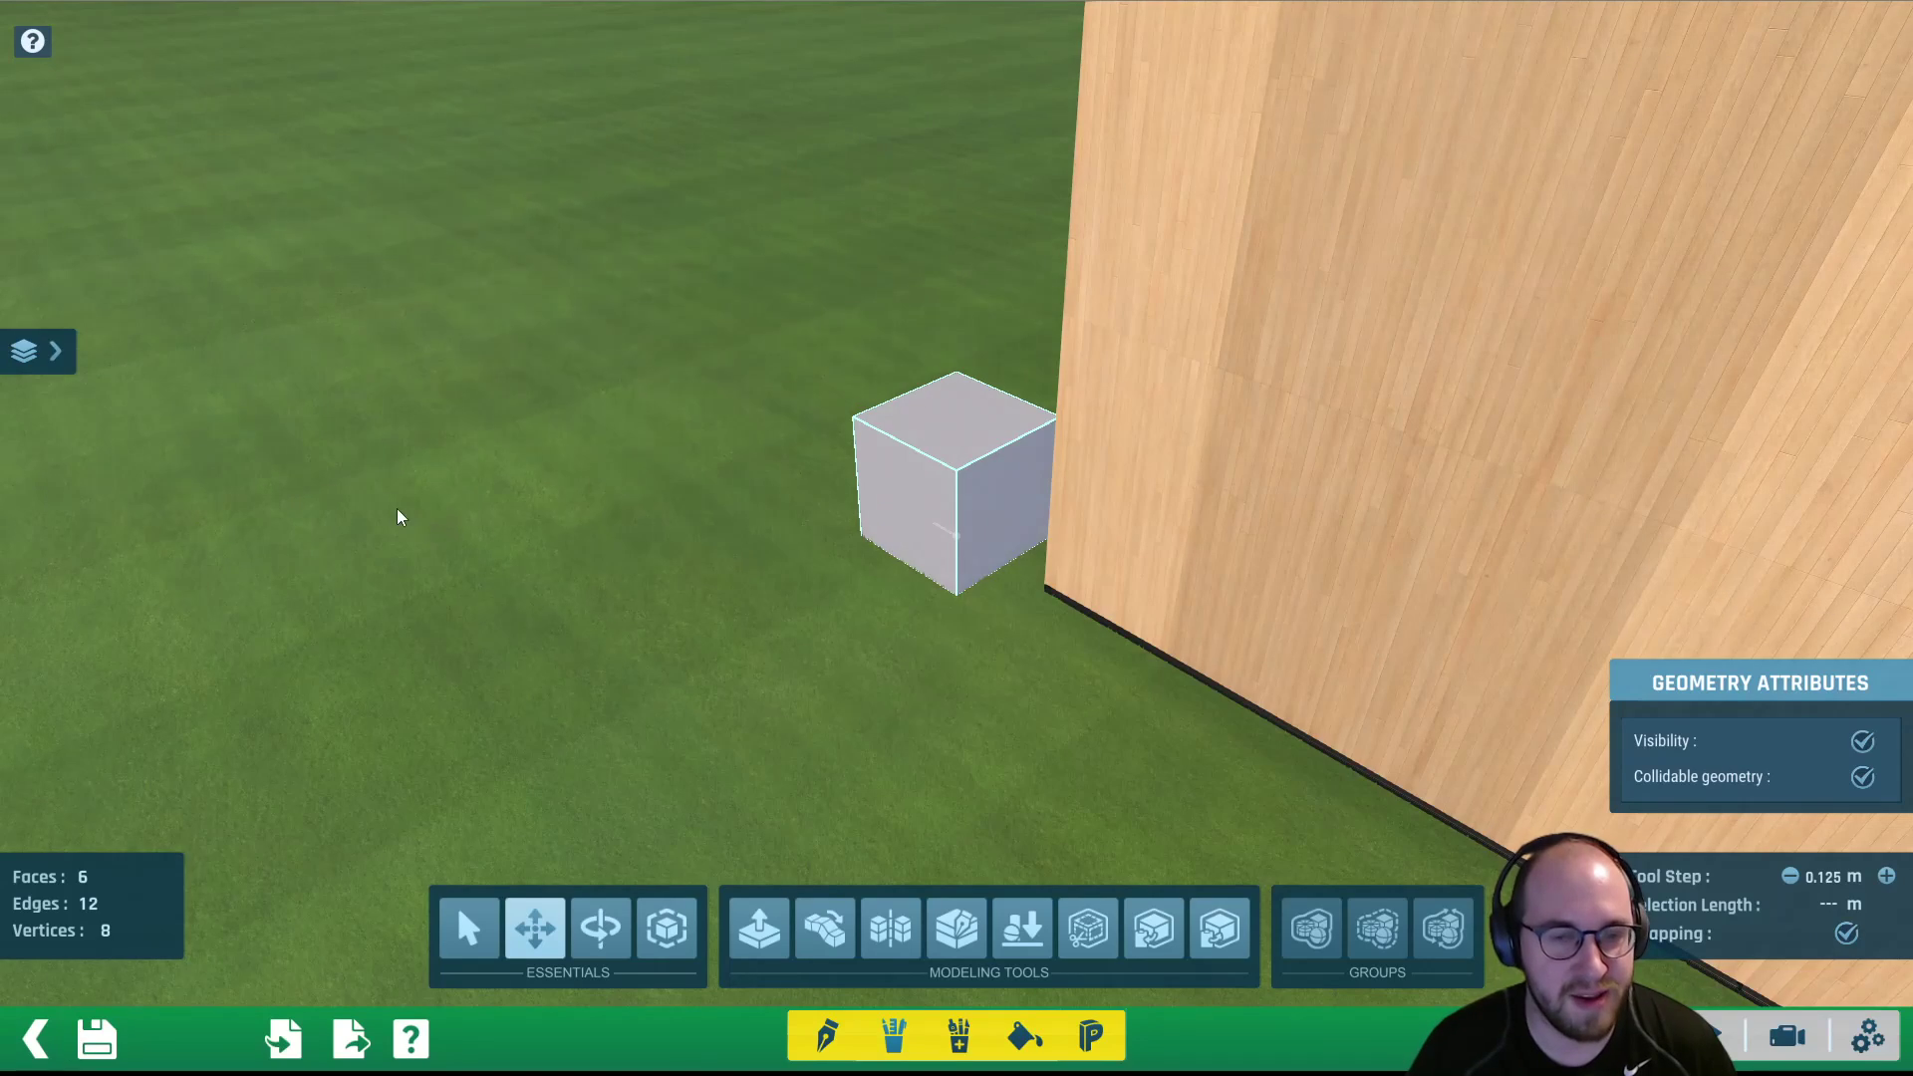
scroll(712, 494, "down", 3)
right_click_drag(756, 491, 1041, 486, "alt")
middle_click_drag(1040, 485, 964, 526)
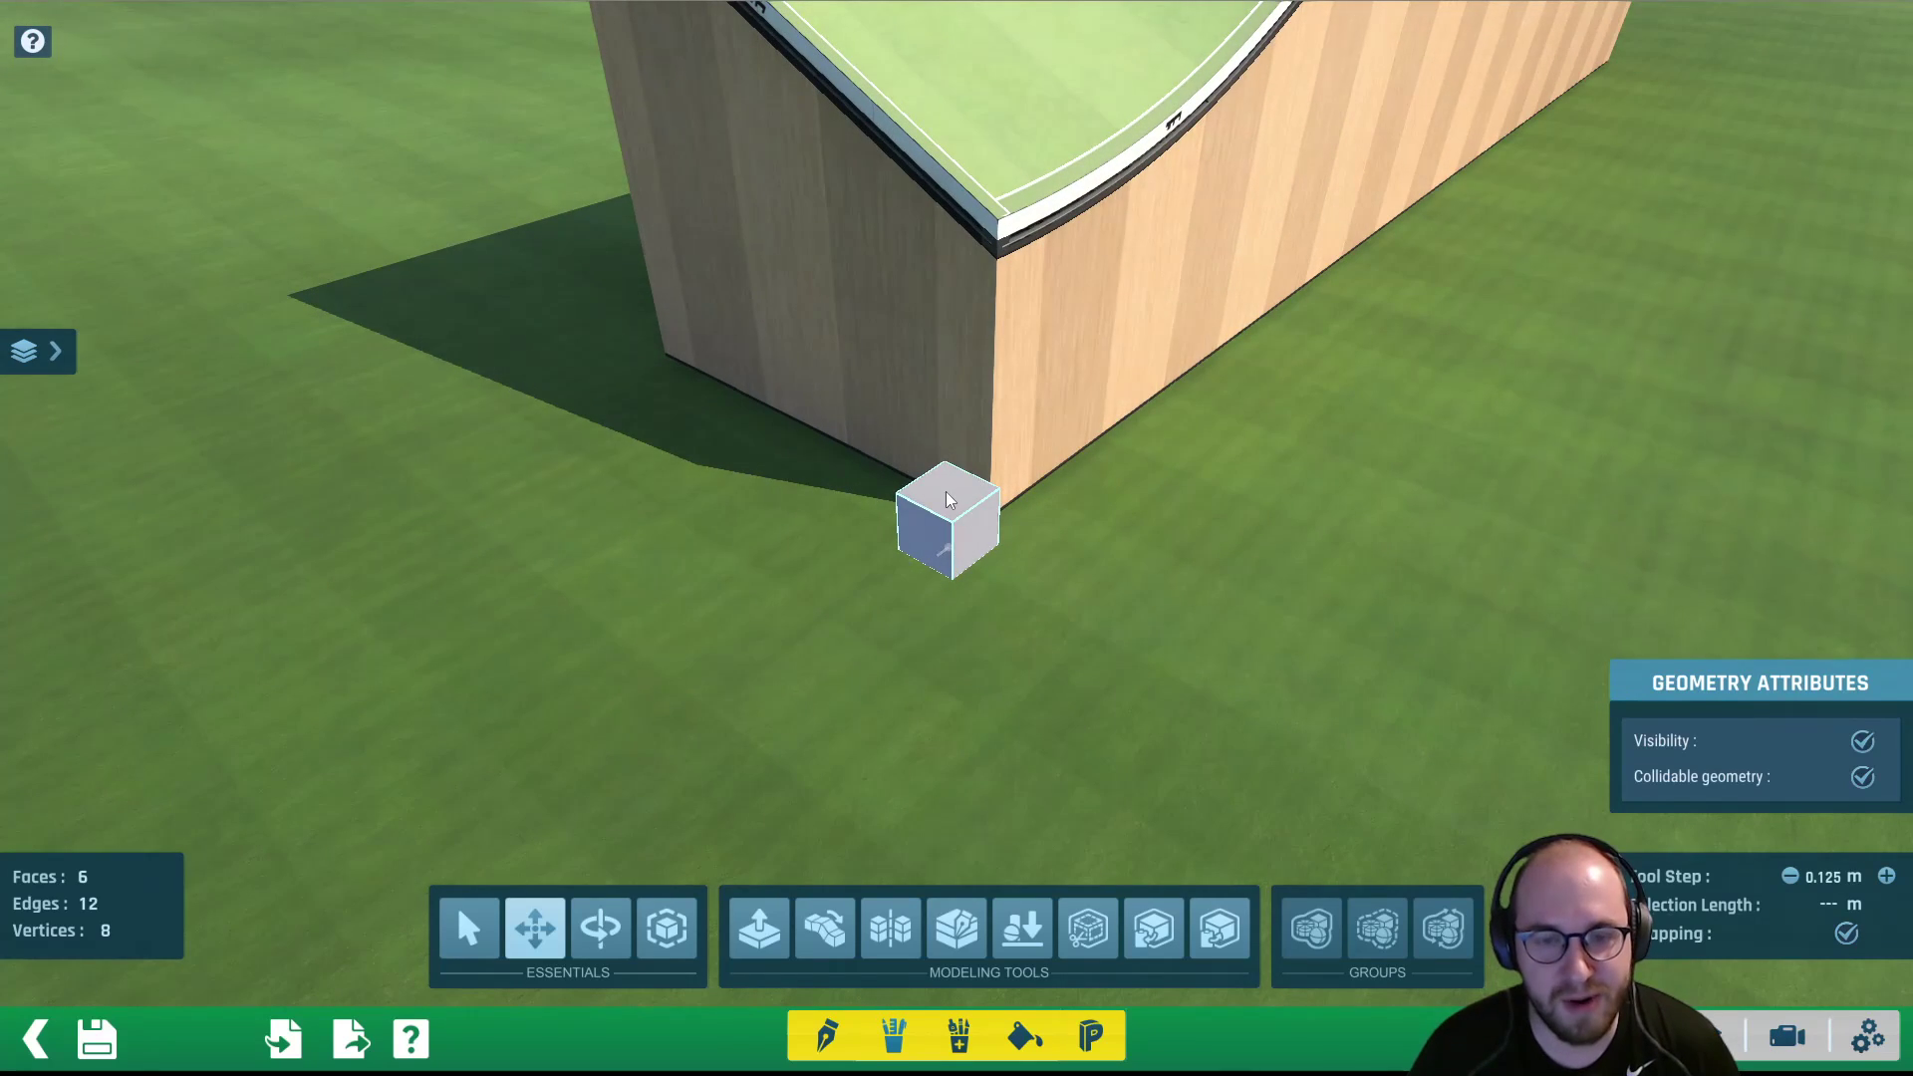
middle_click_drag(952, 515, 1071, 499)
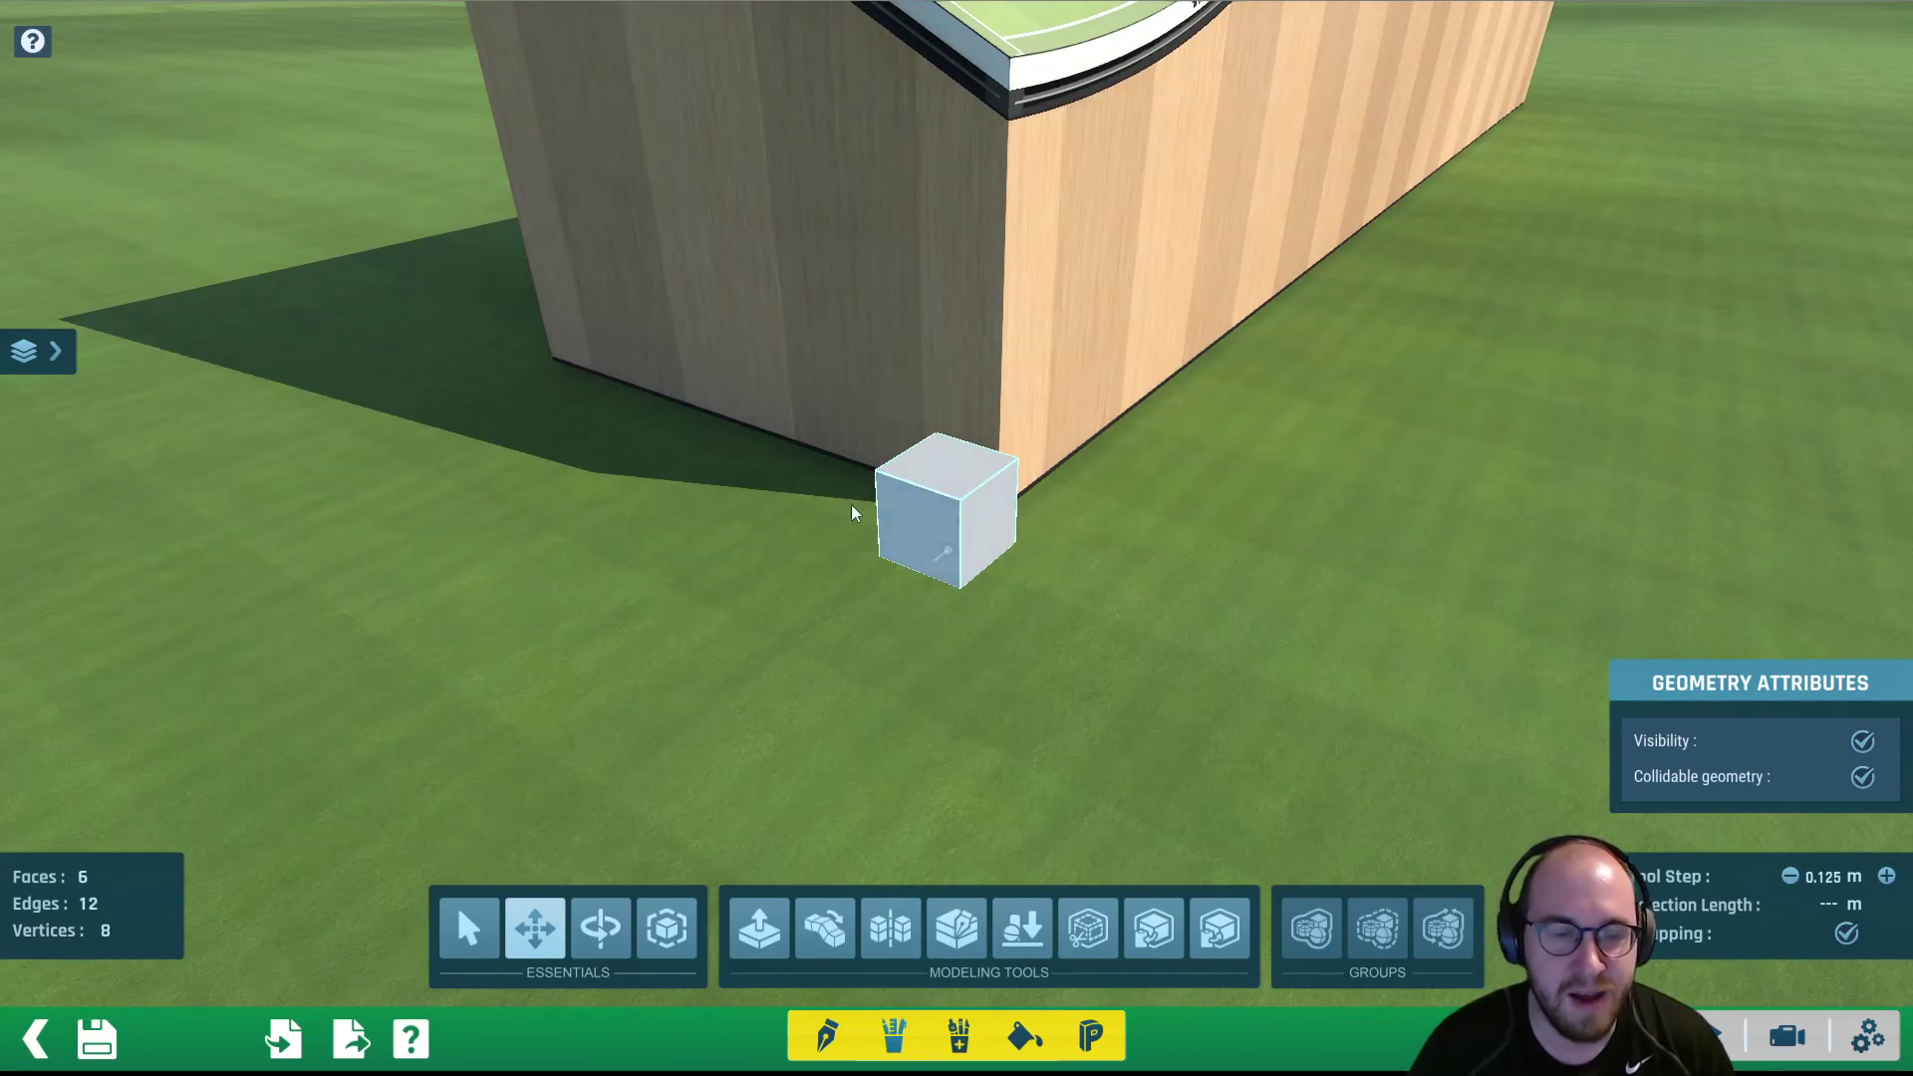
key("Delete")
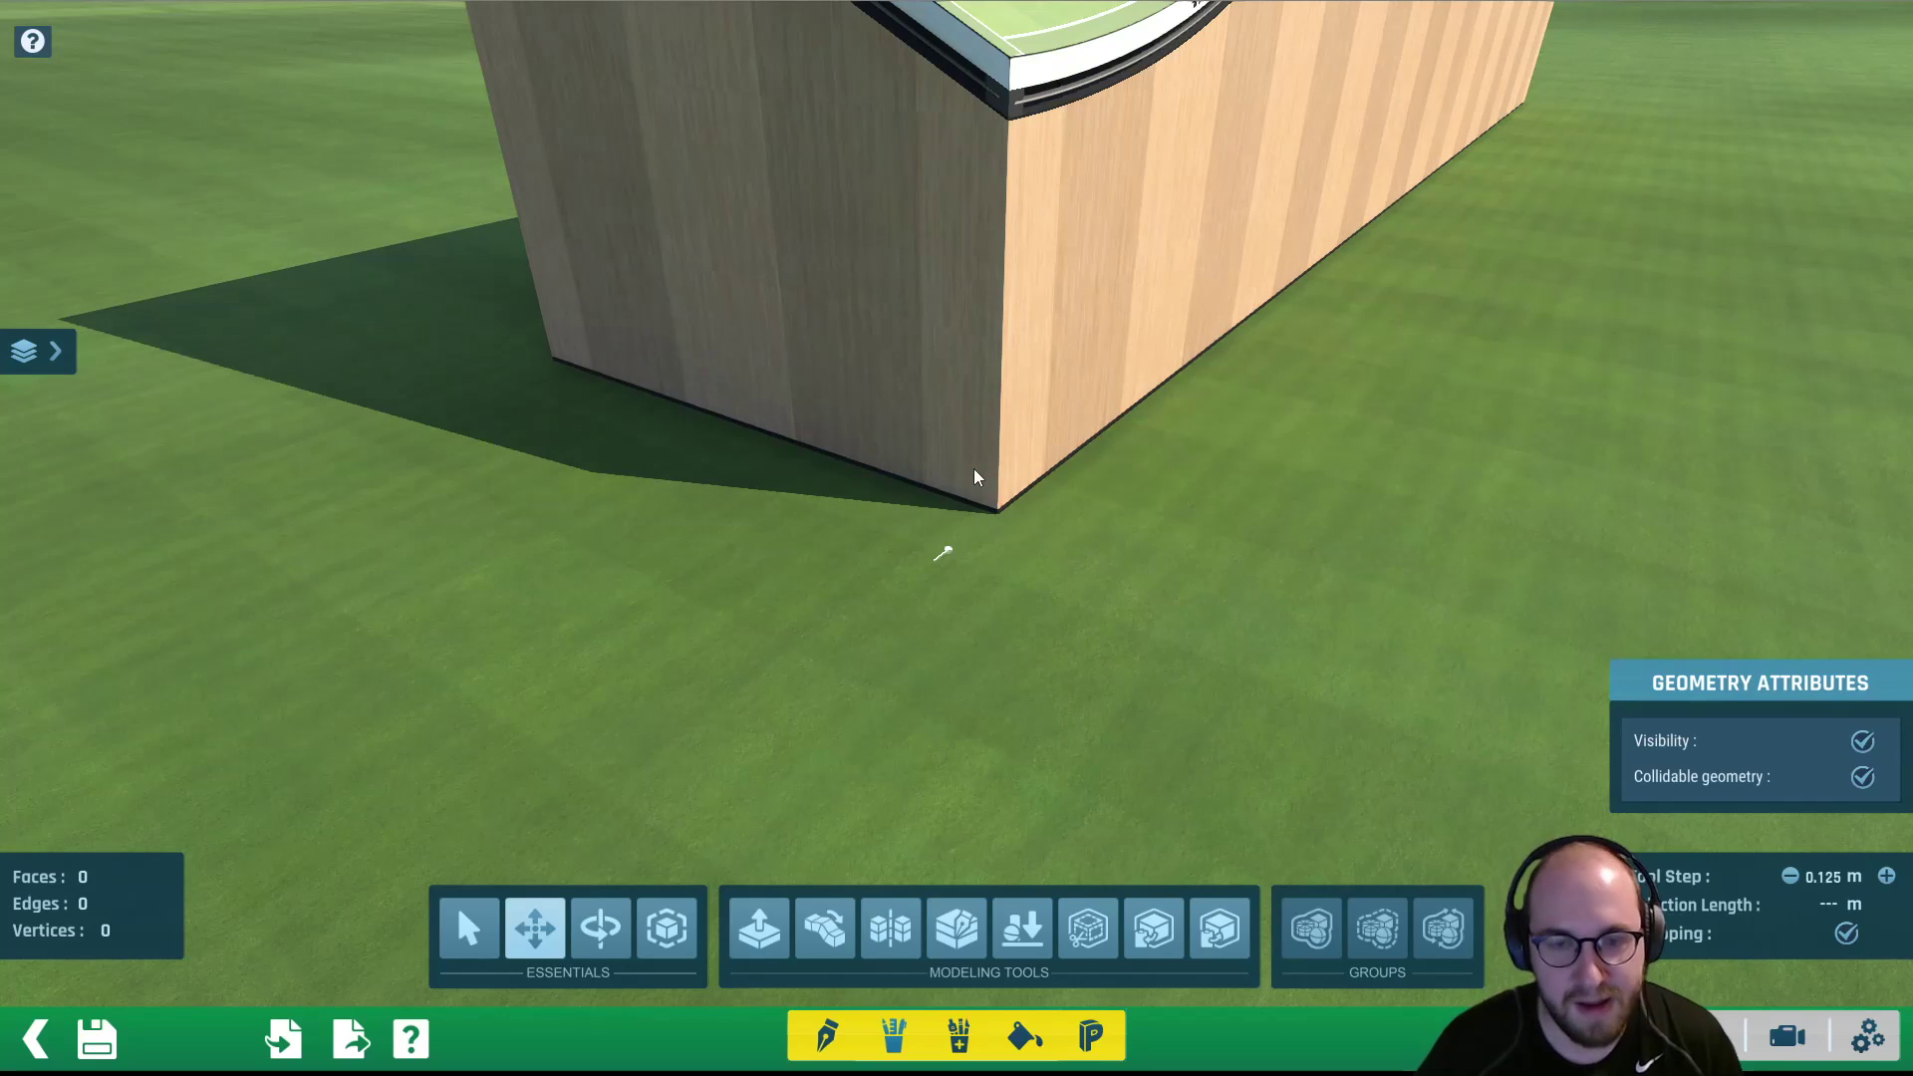
Examine the start ramp's end face and its base corner beside the item's origin
middle_click_drag(735, 499, 1227, 531)
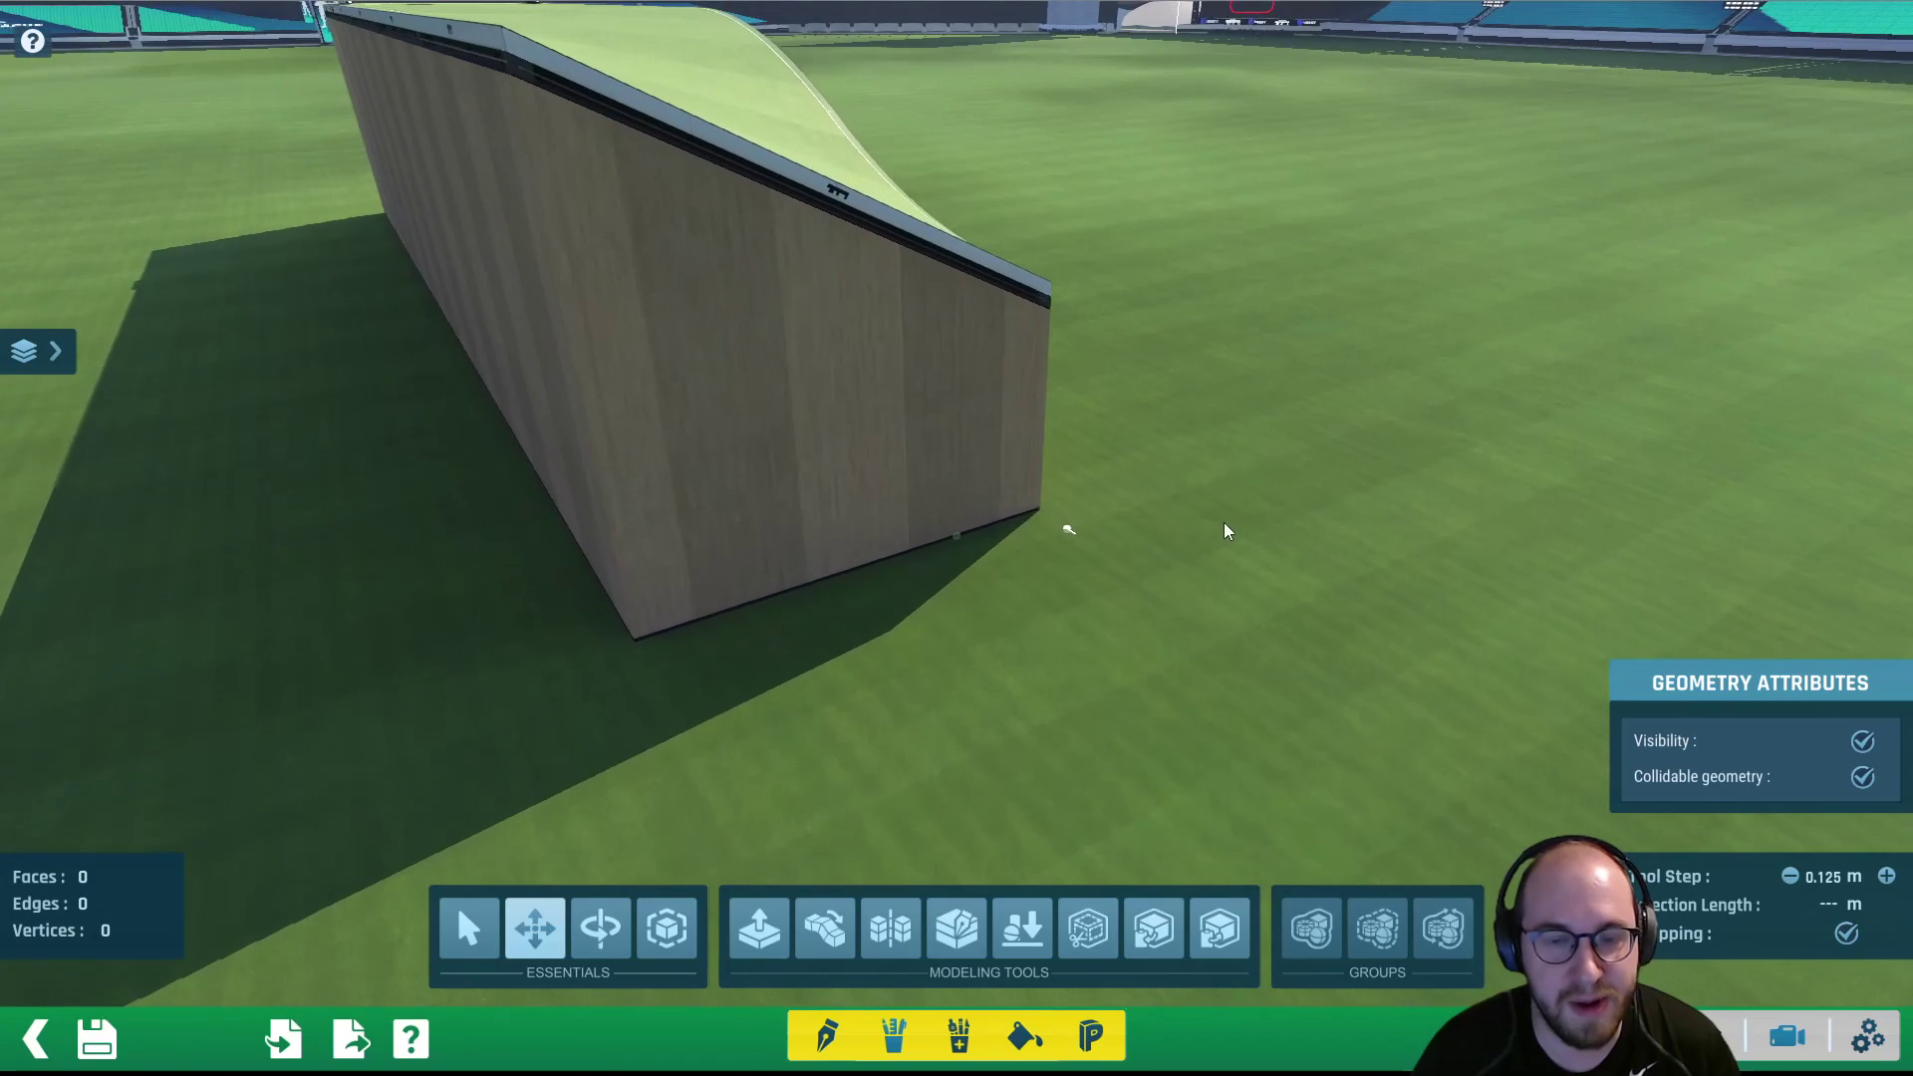
scroll(1223, 533, "up", 3)
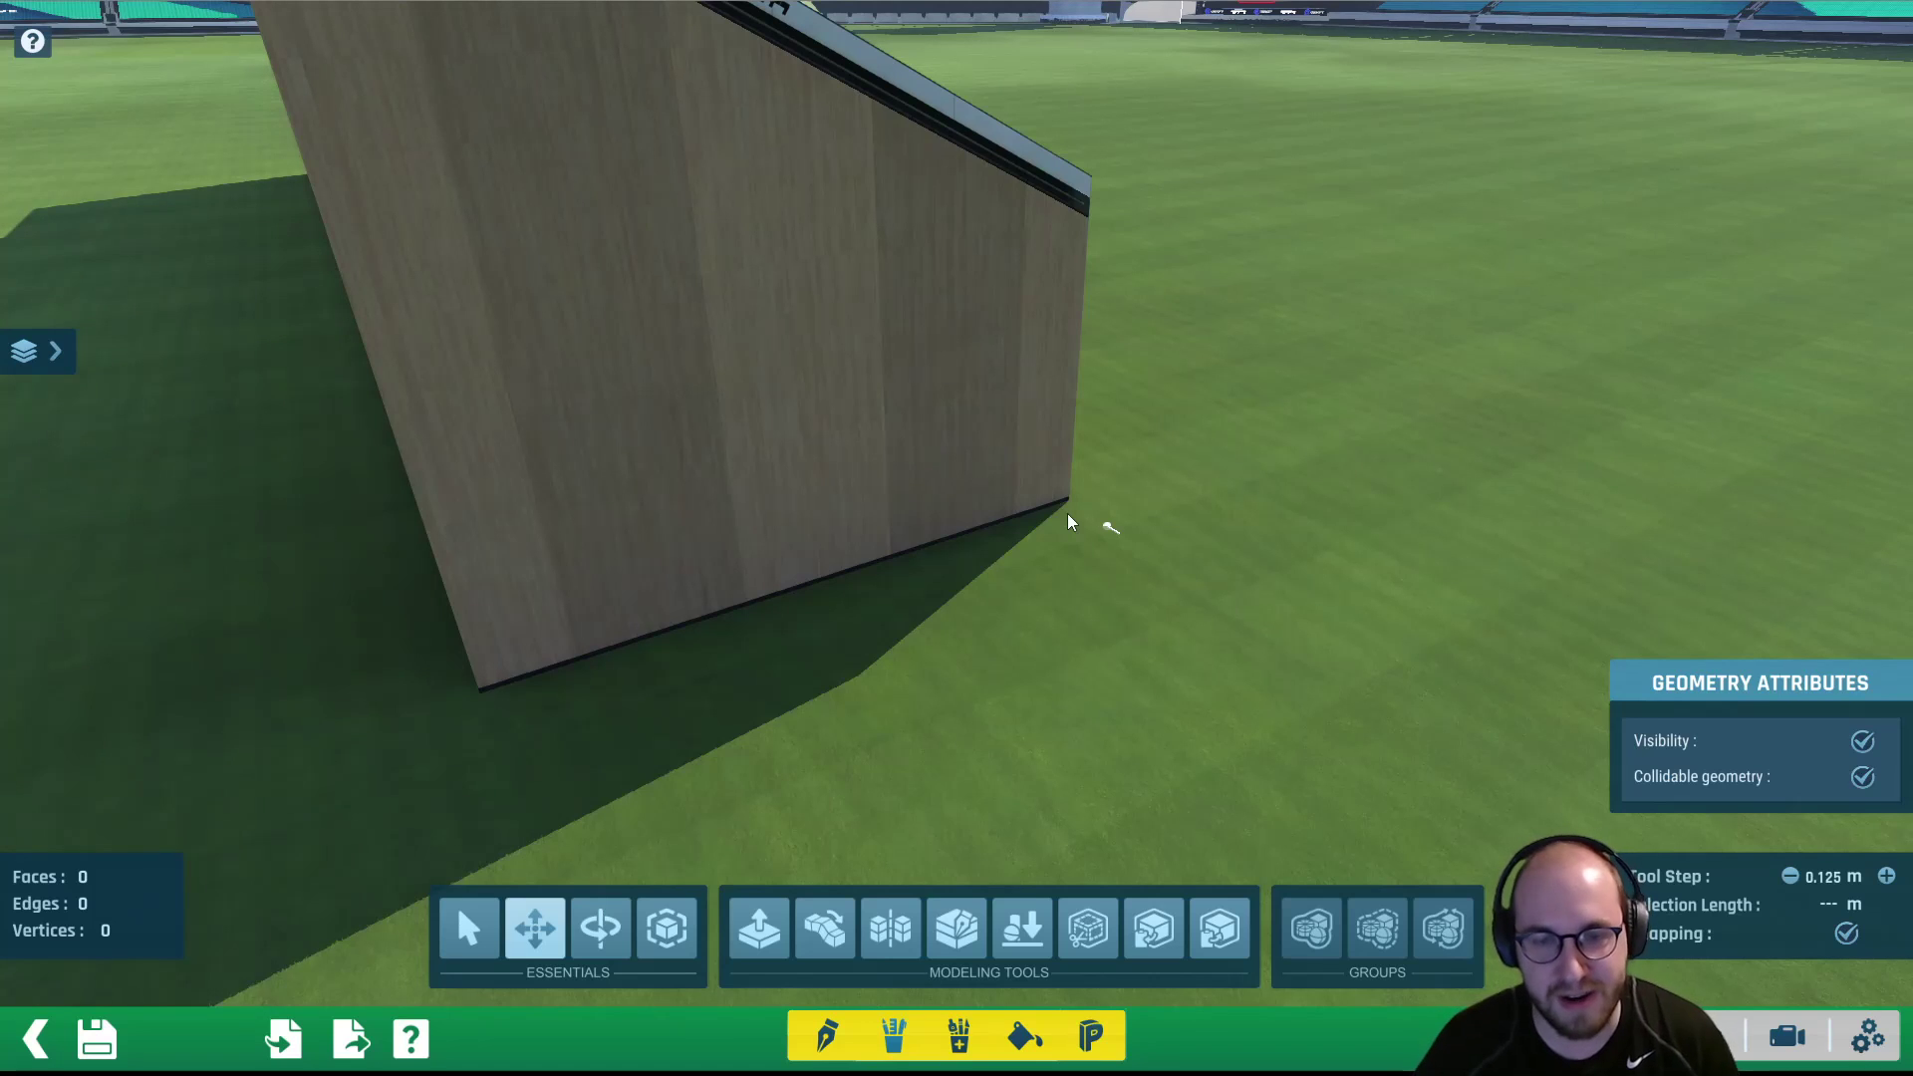
middle_click_drag(892, 312, 891, 426)
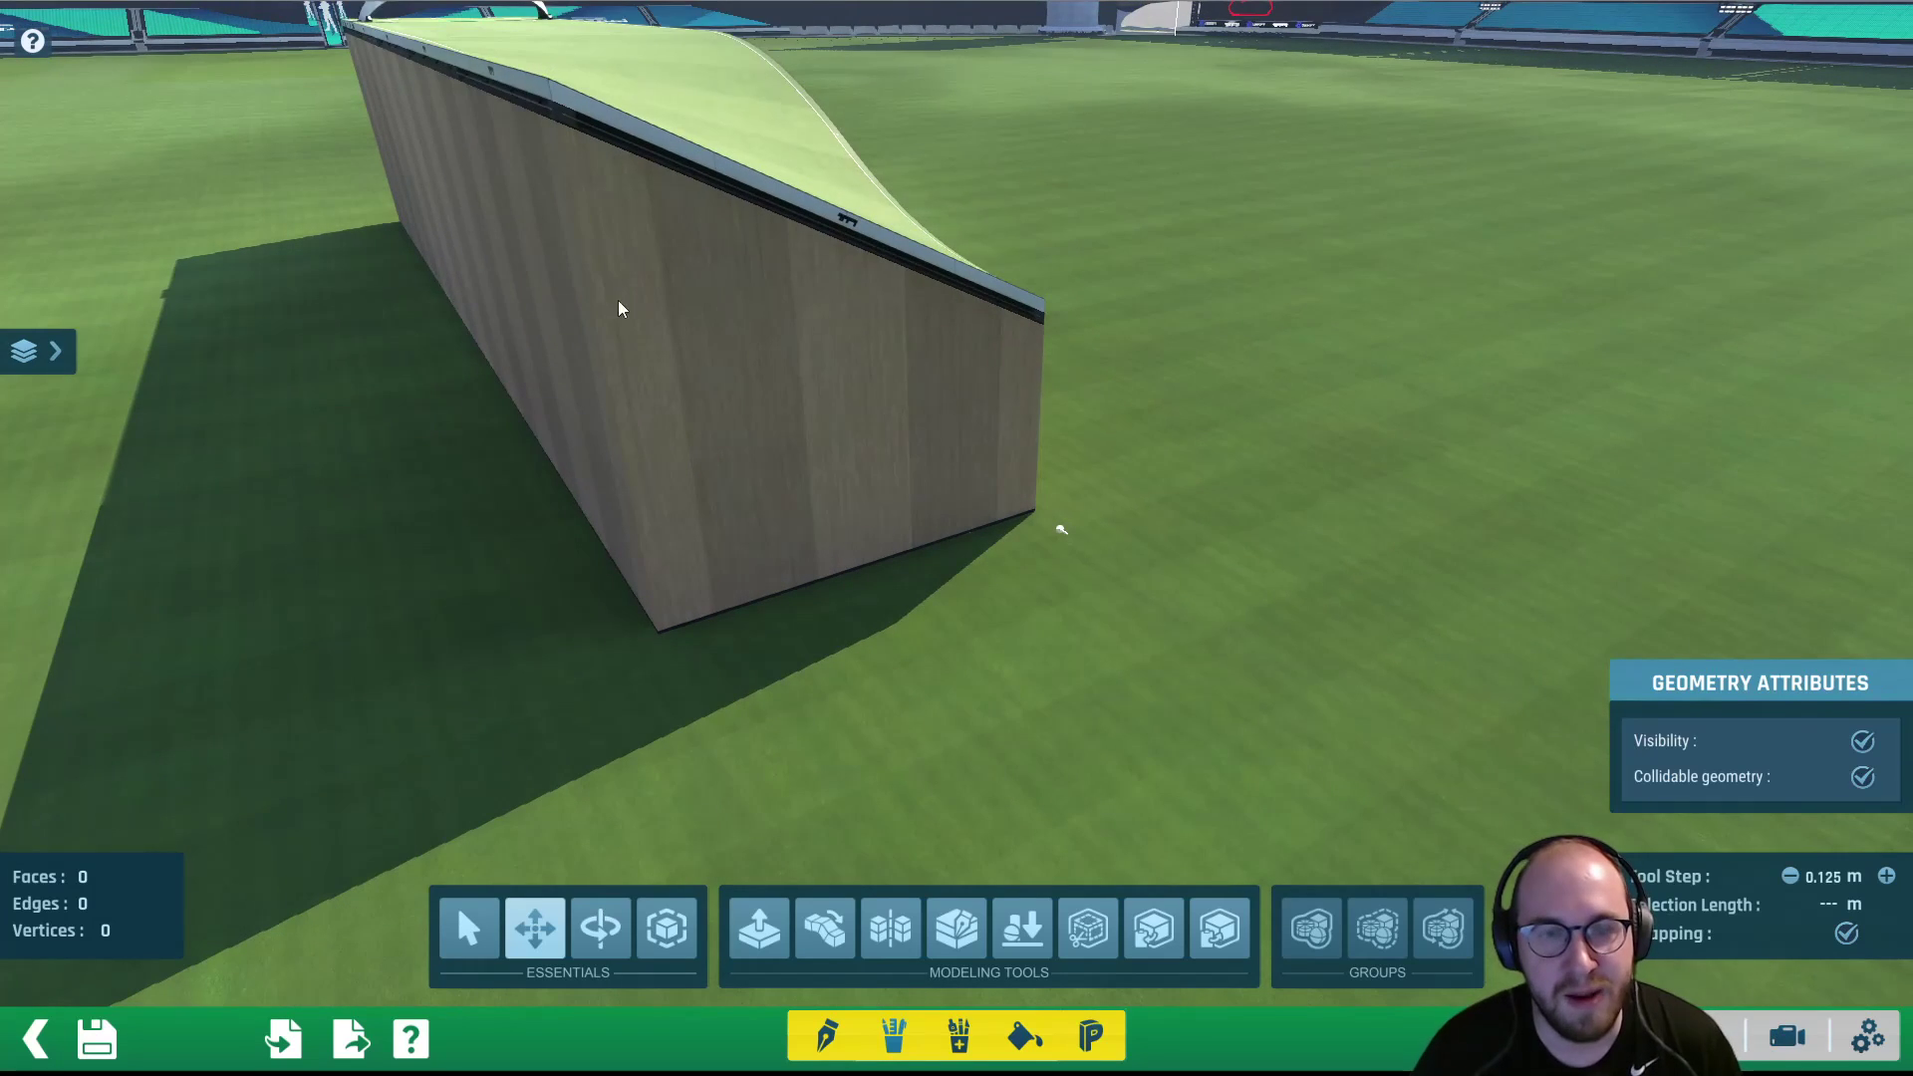
middle_click_drag(803, 303, 625, 309)
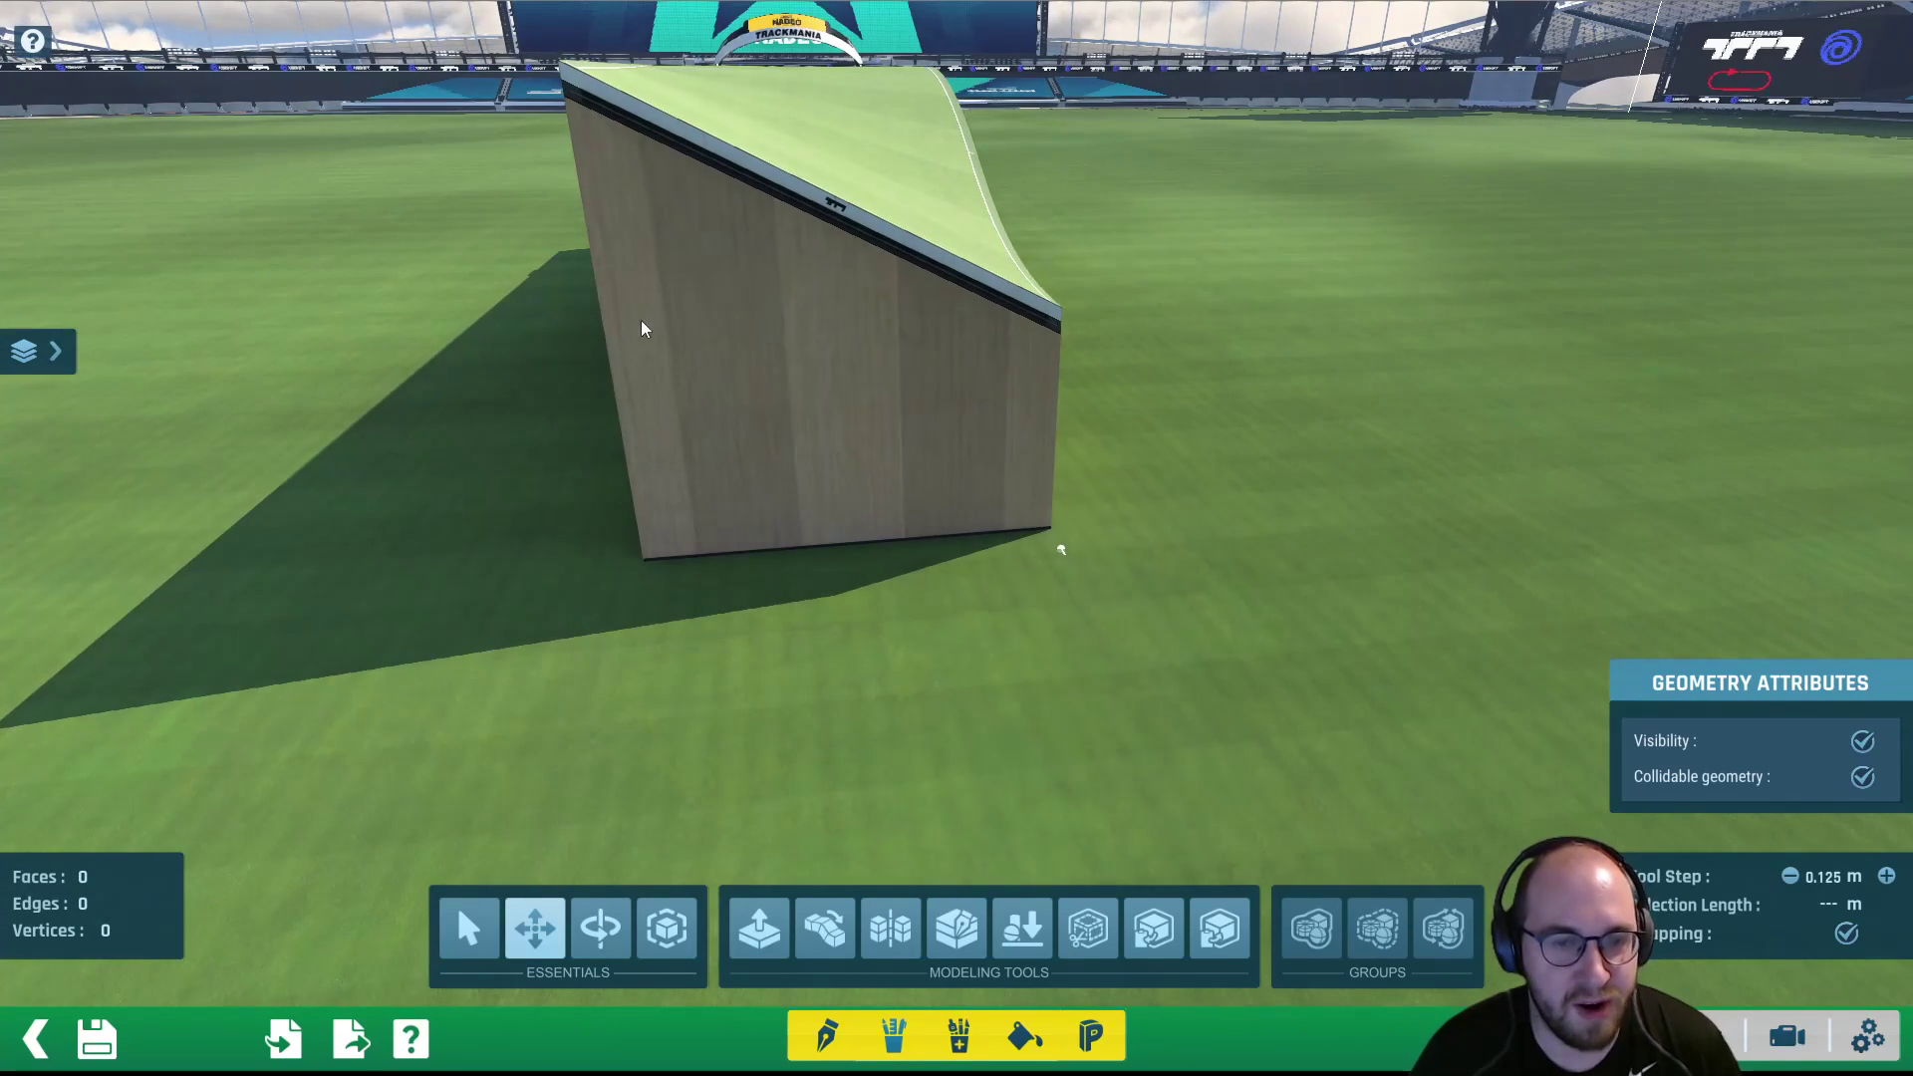
scroll(1026, 543, "up", 3)
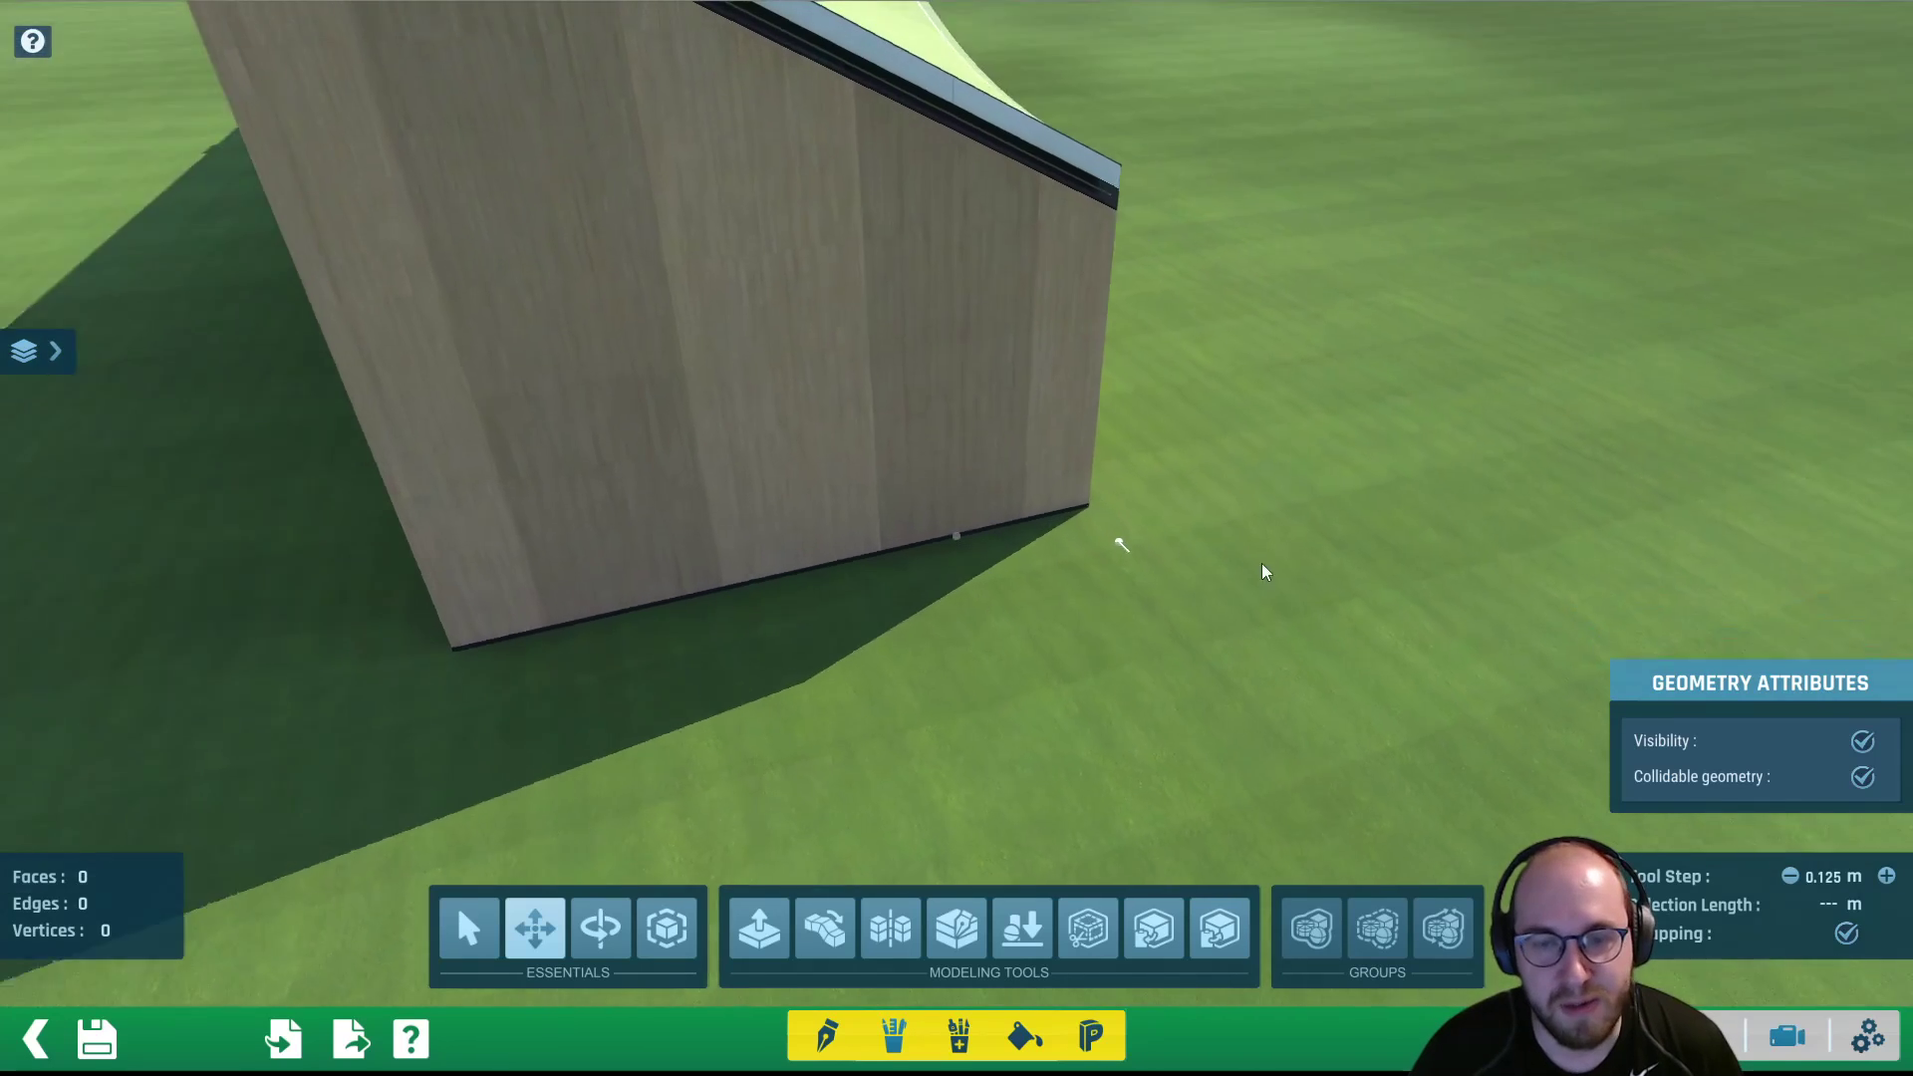
scroll(1265, 571, "up", 2)
middle_click_drag(1265, 572, 1401, 389)
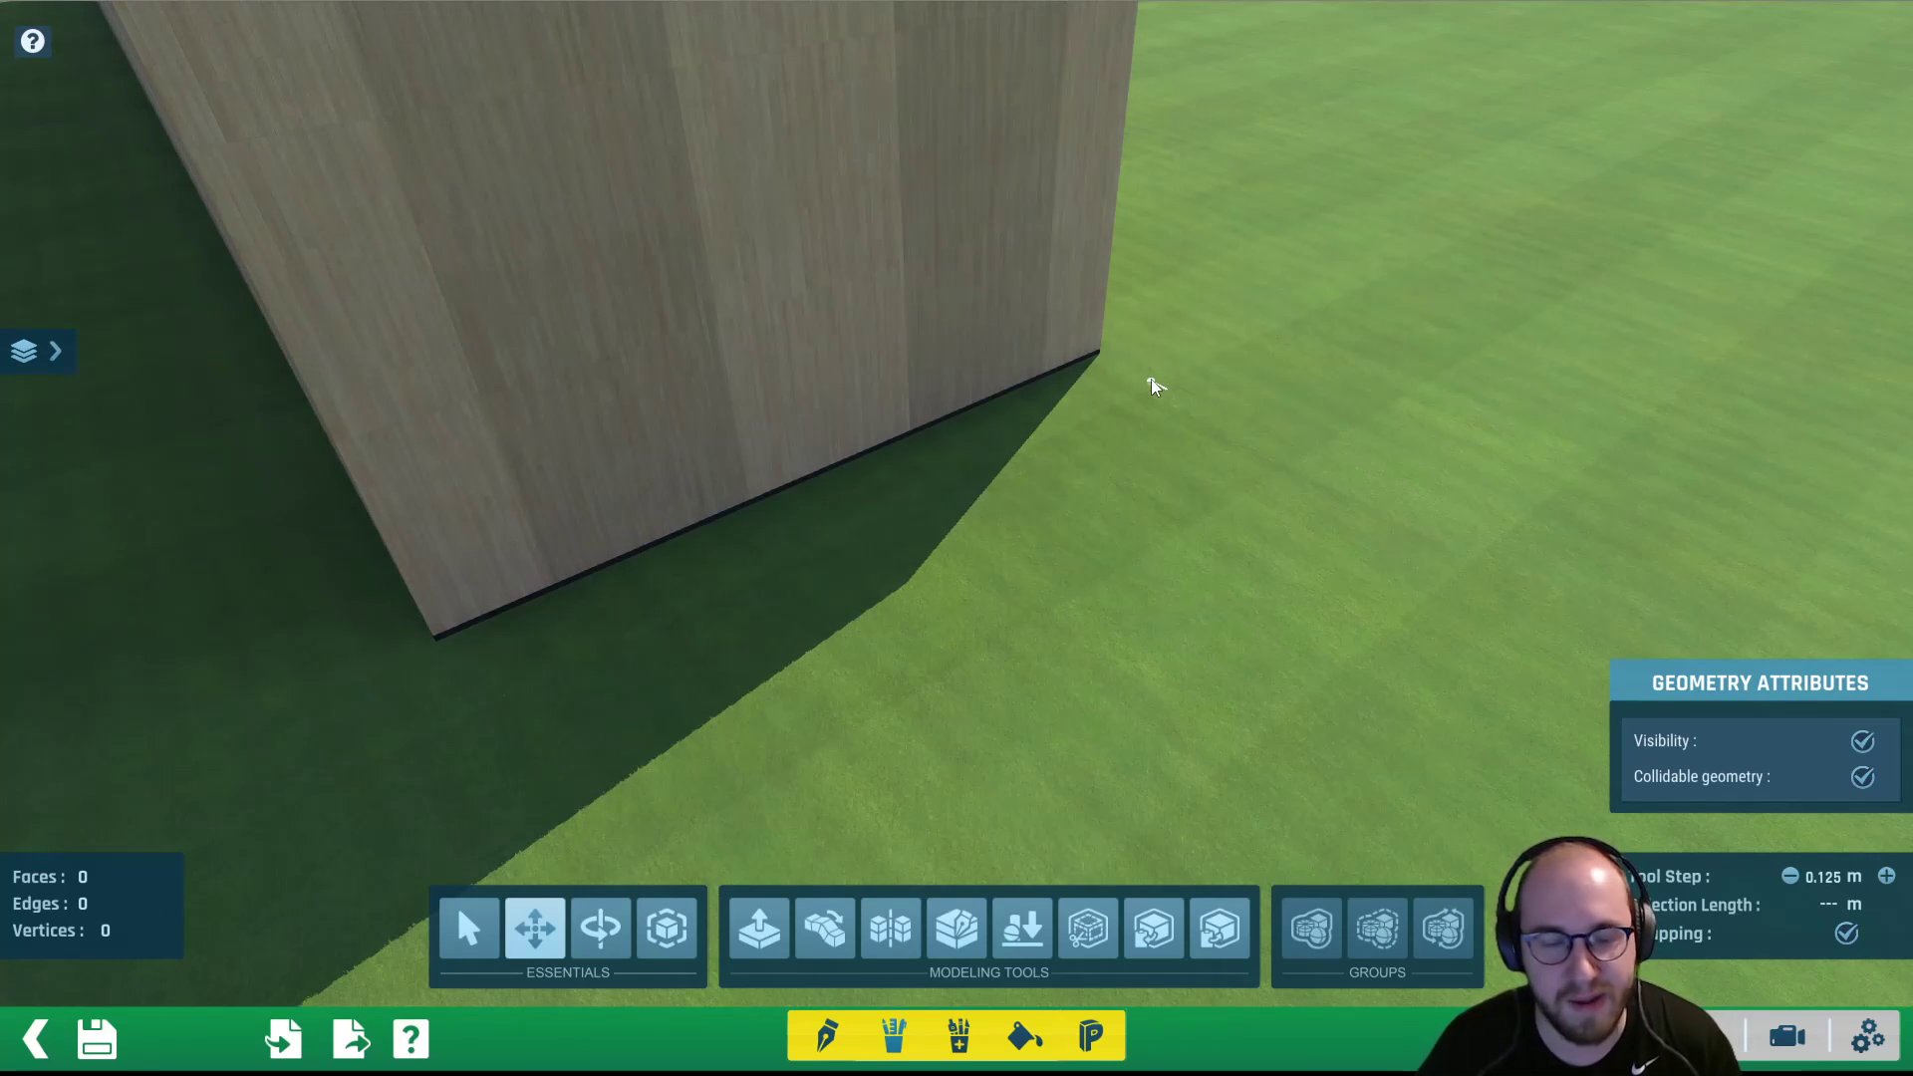
Draw a flat 32 by 1 m face from the item's origin along the start ramp's lower end, using a 1 m tool step
left_click(823, 1038)
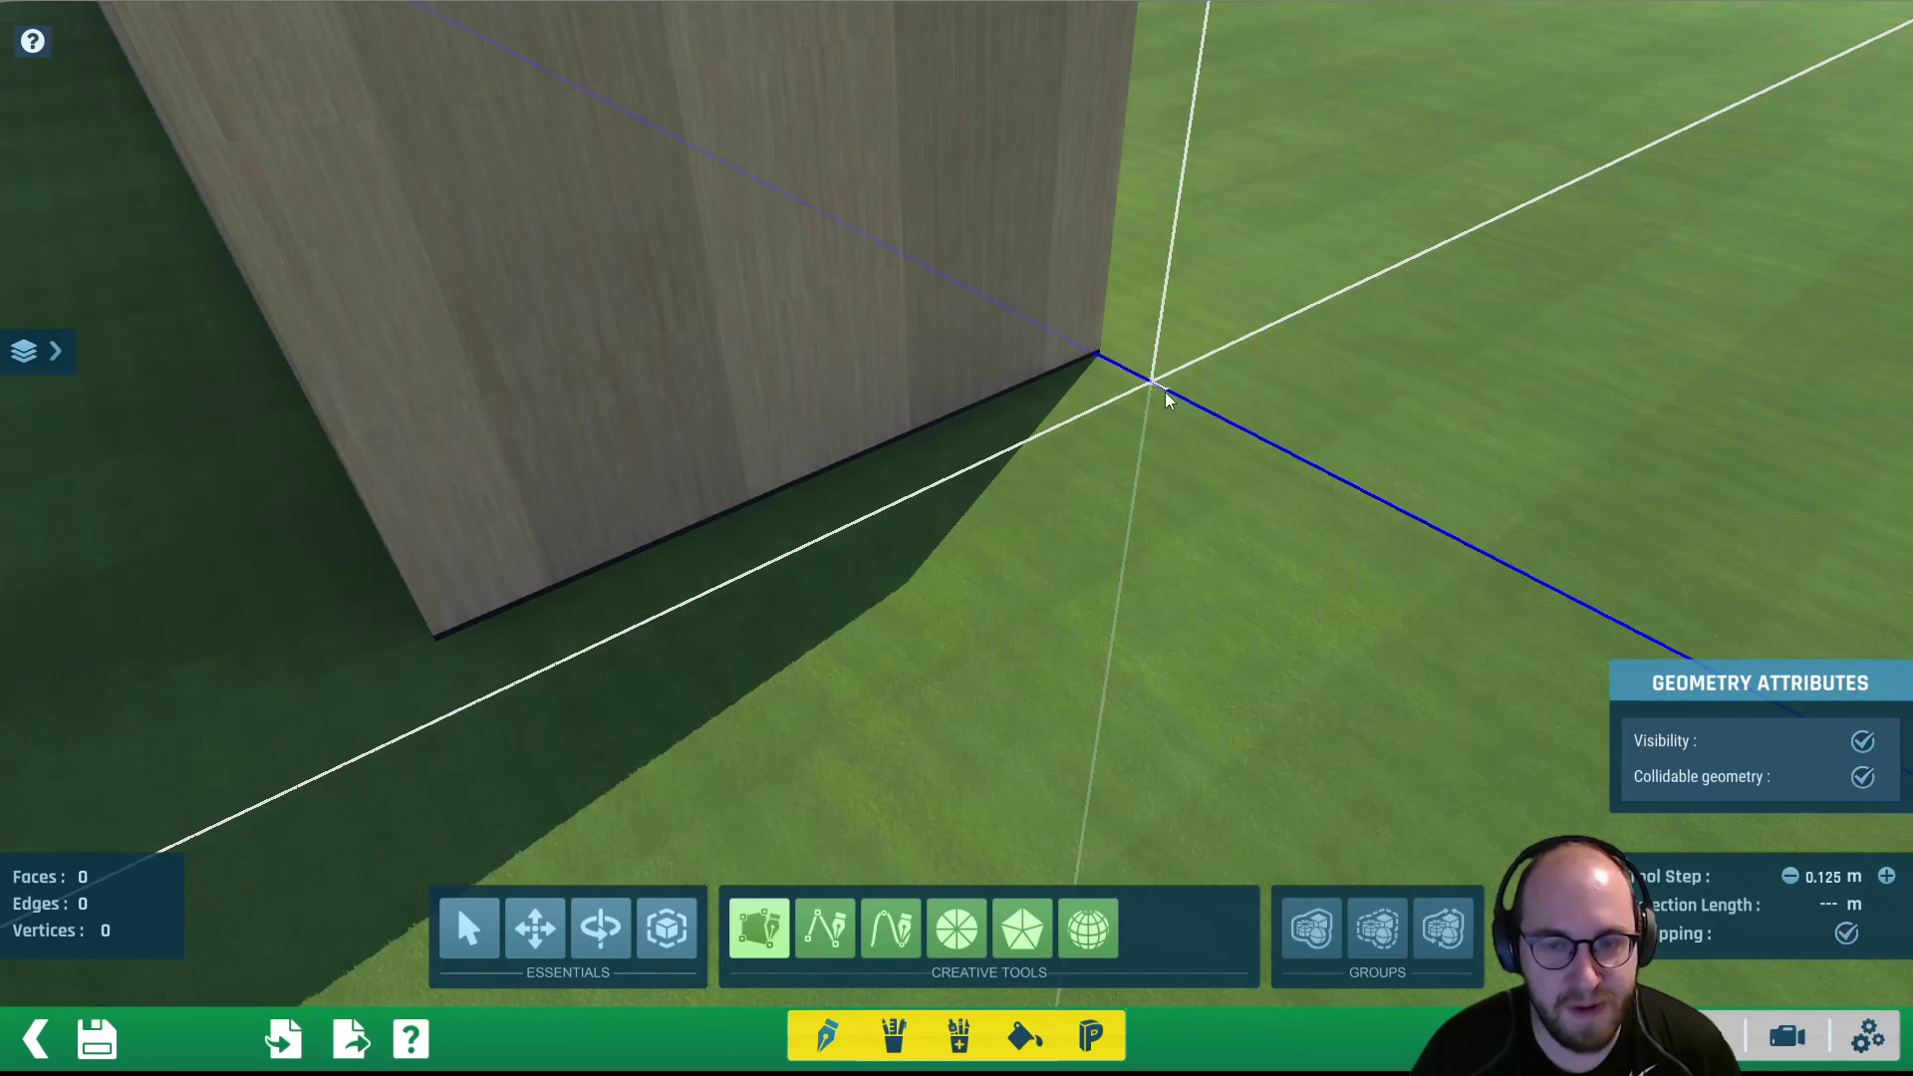
left_click(1826, 877)
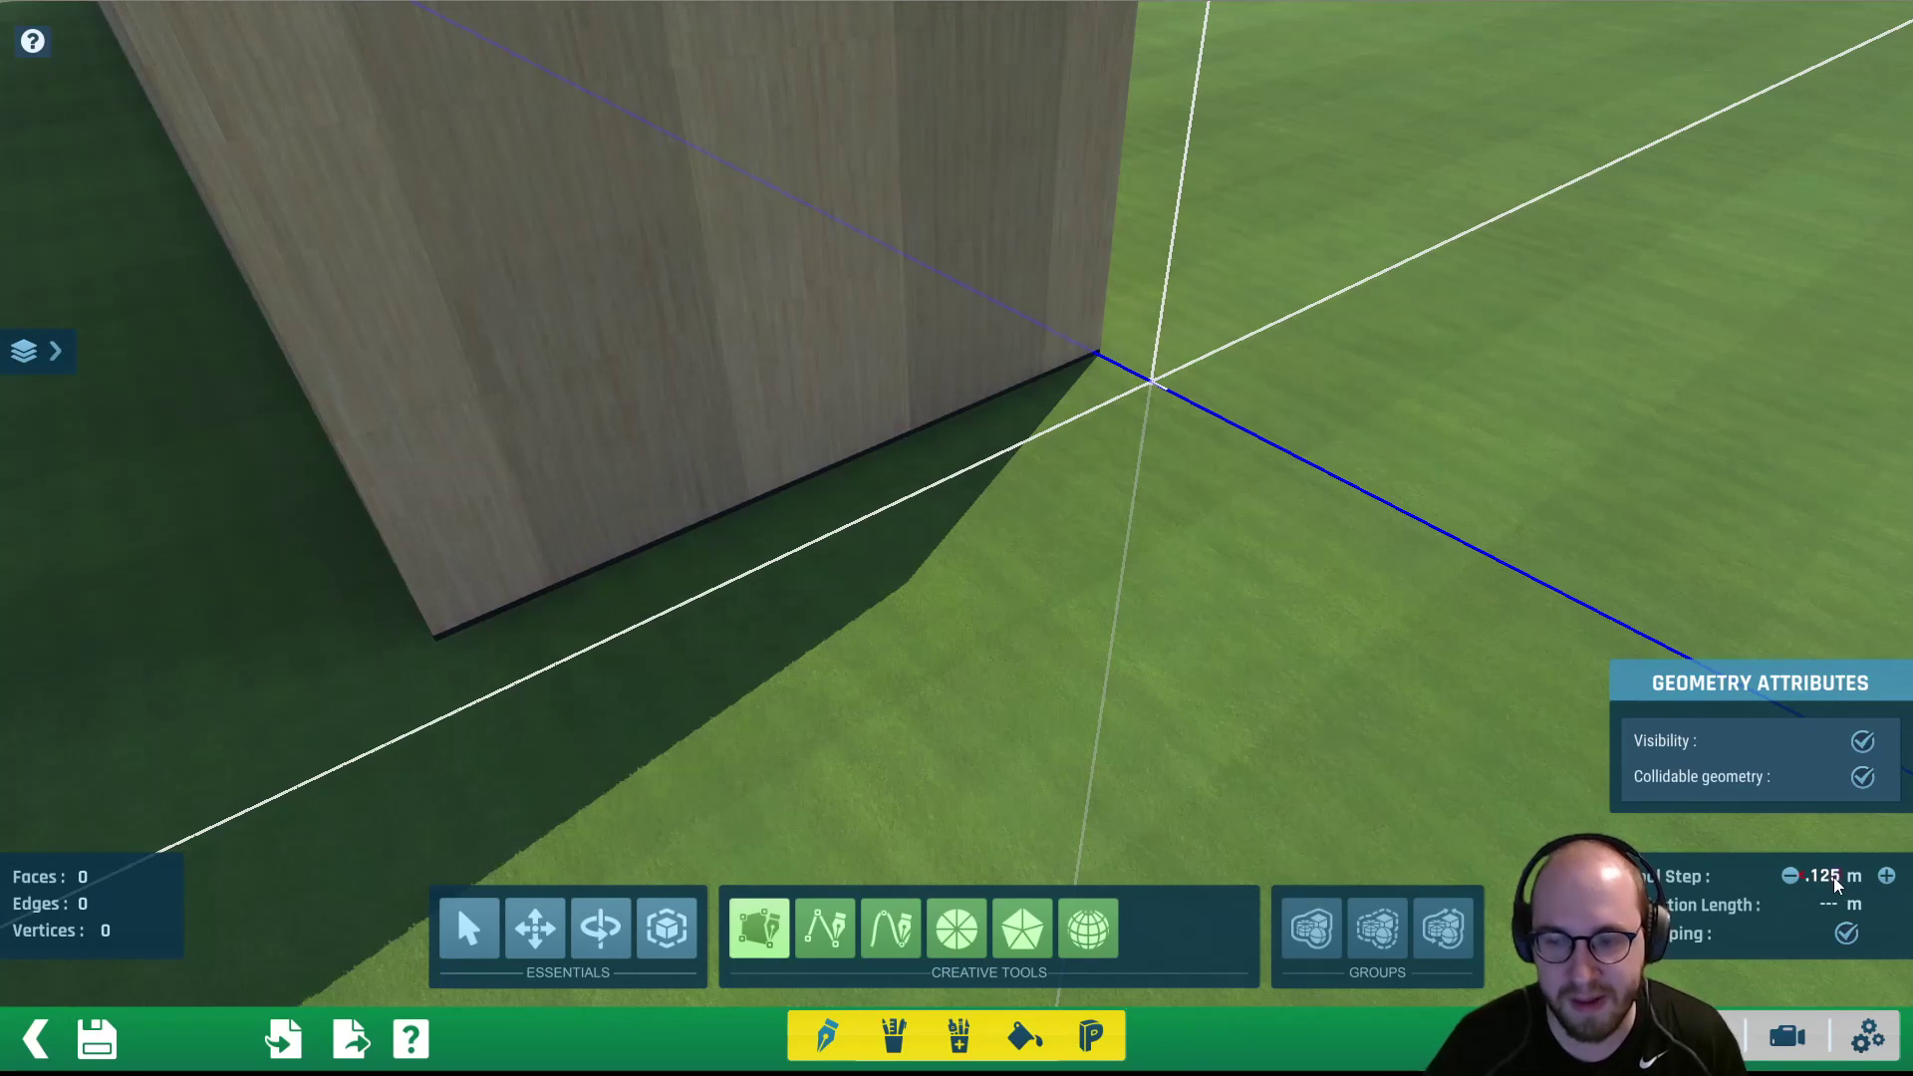
key("BackSpace")
key("BackSpace")
key("BackSpace")
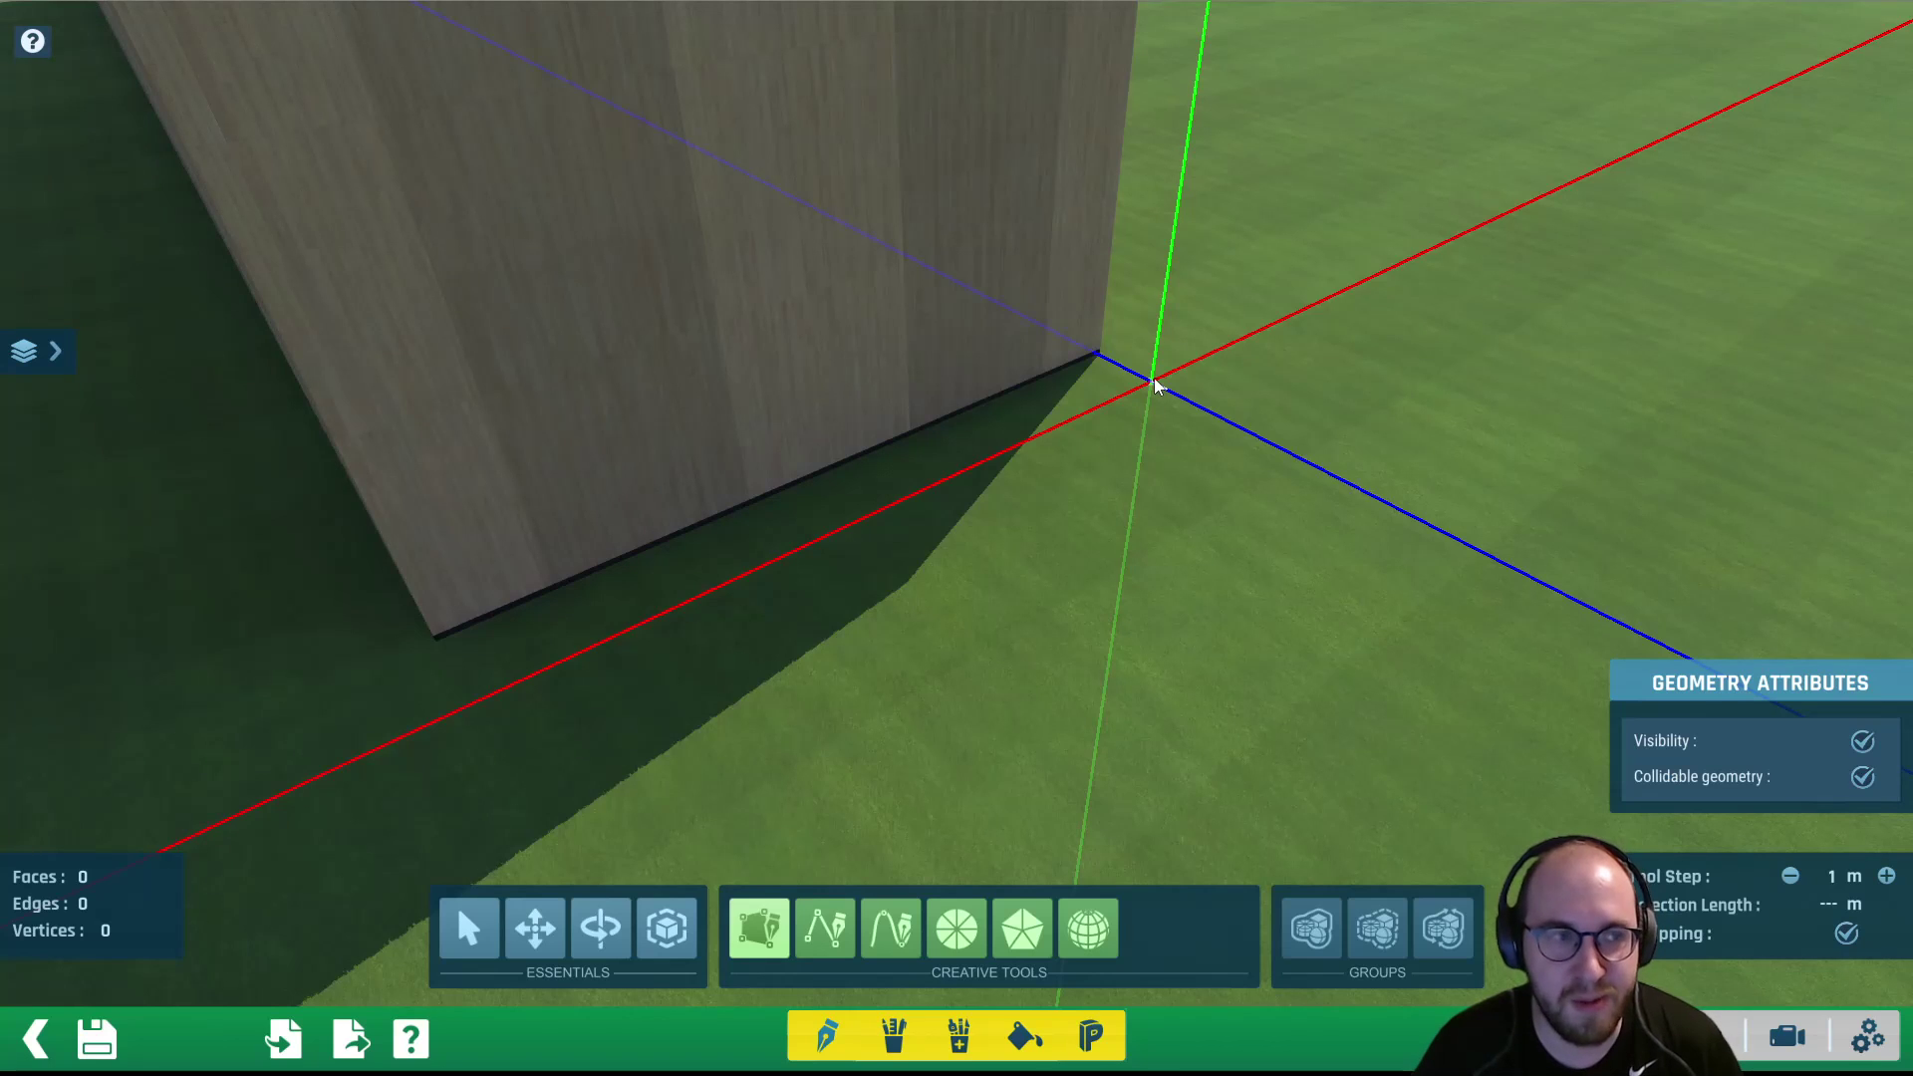
left_click(1153, 389)
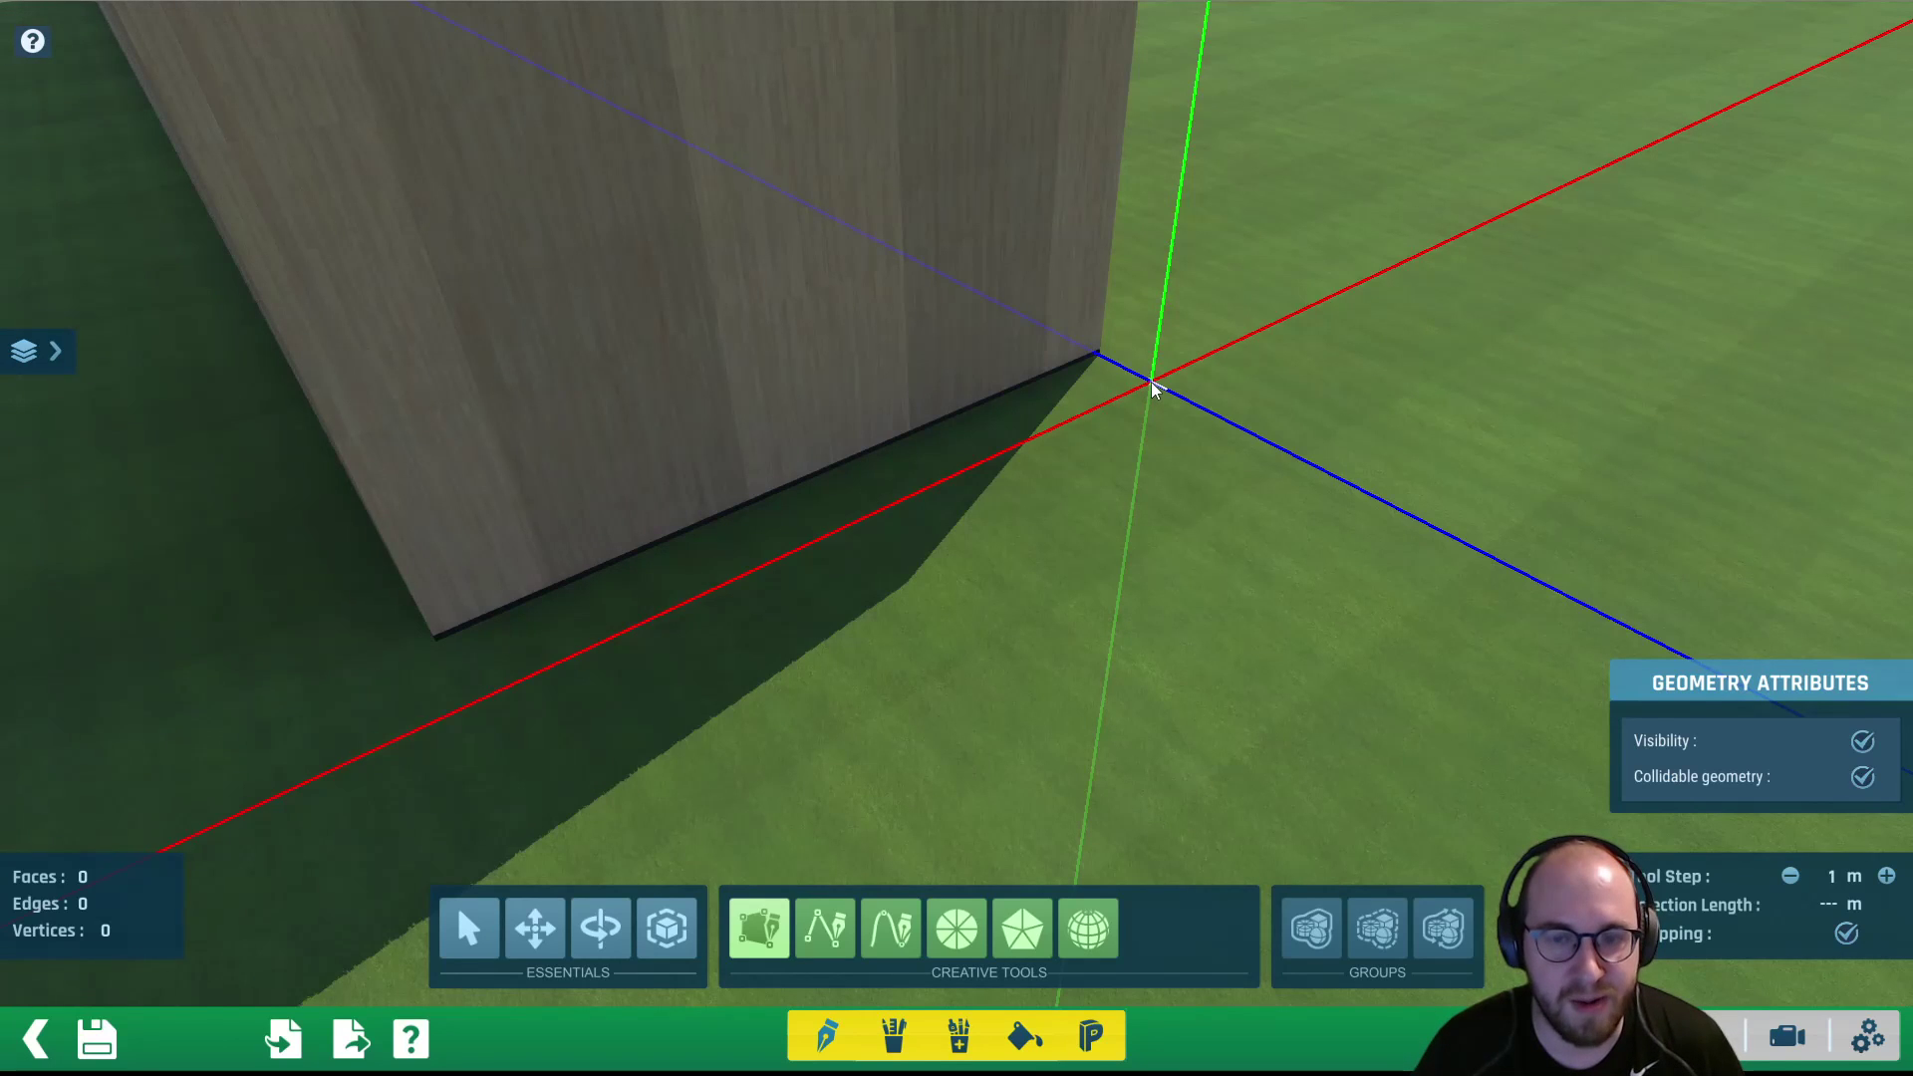
left_click(463, 711)
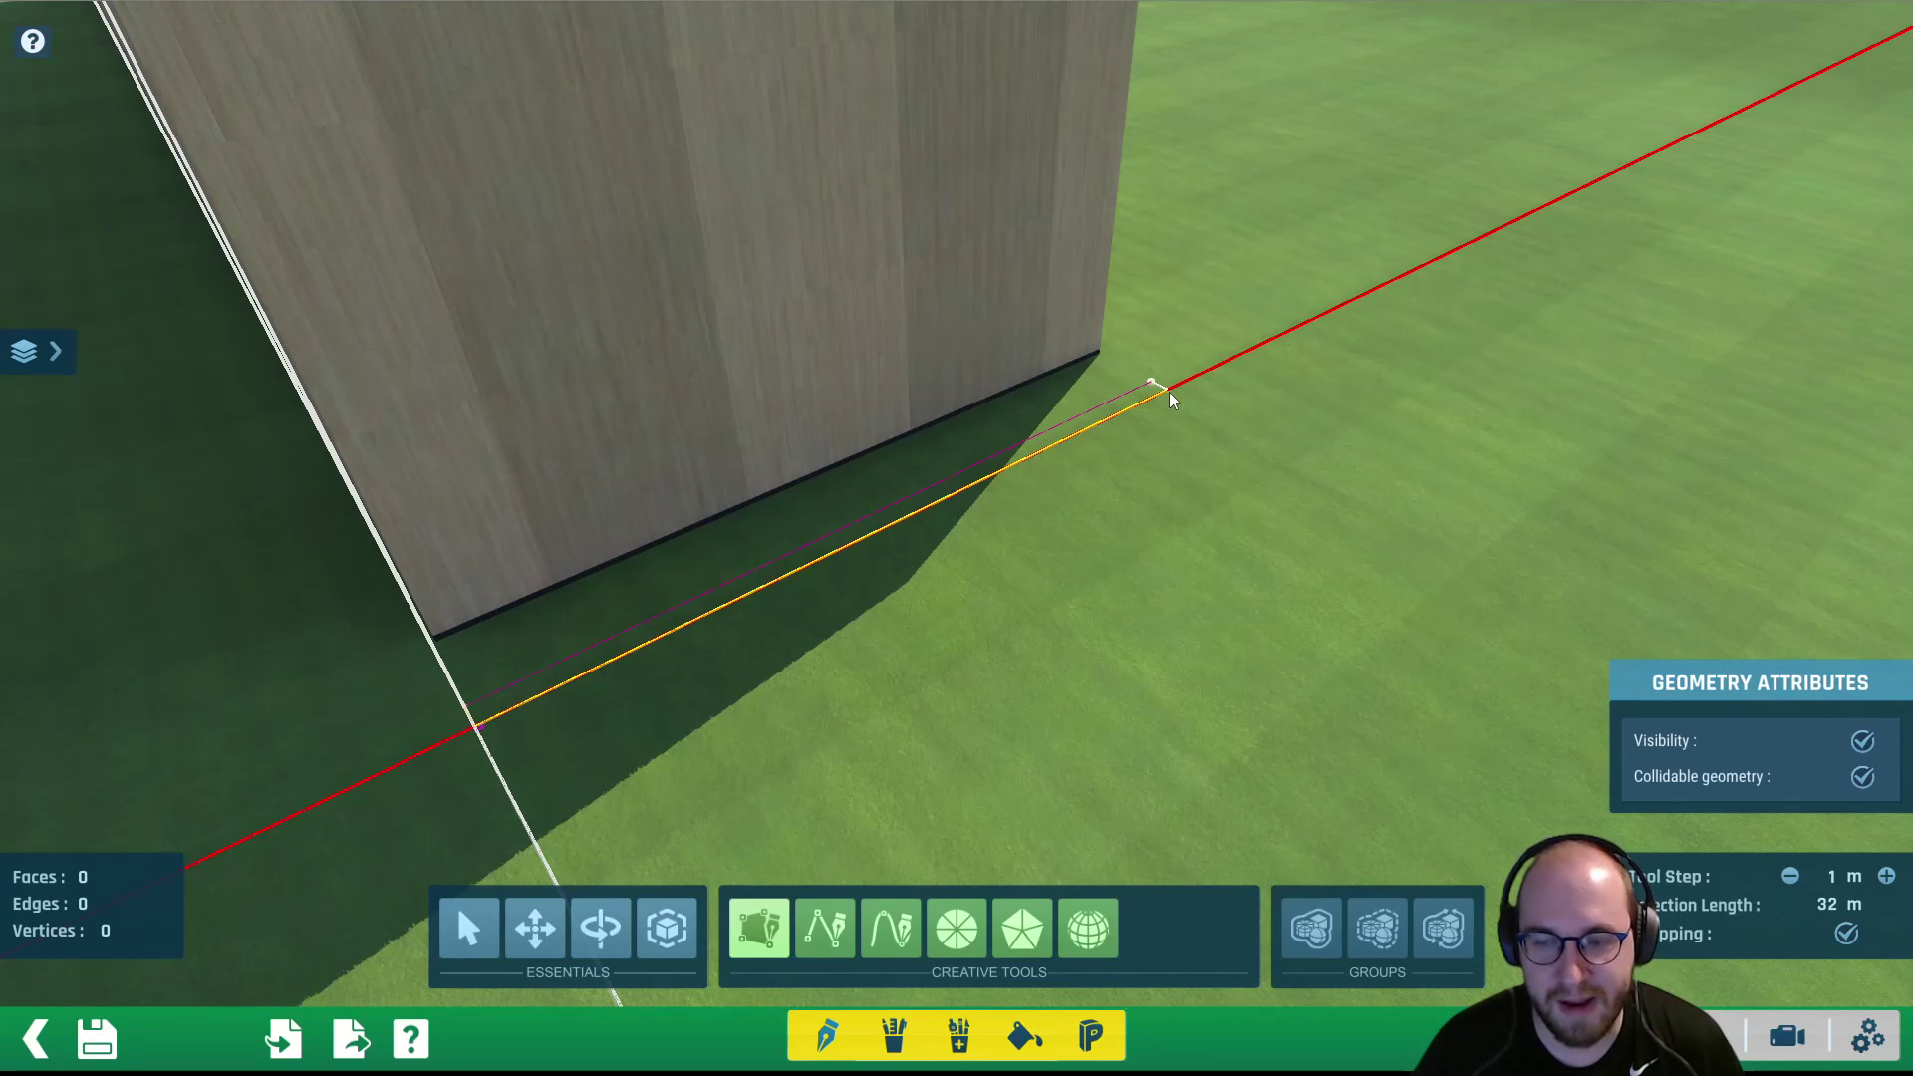
left_click(1154, 386)
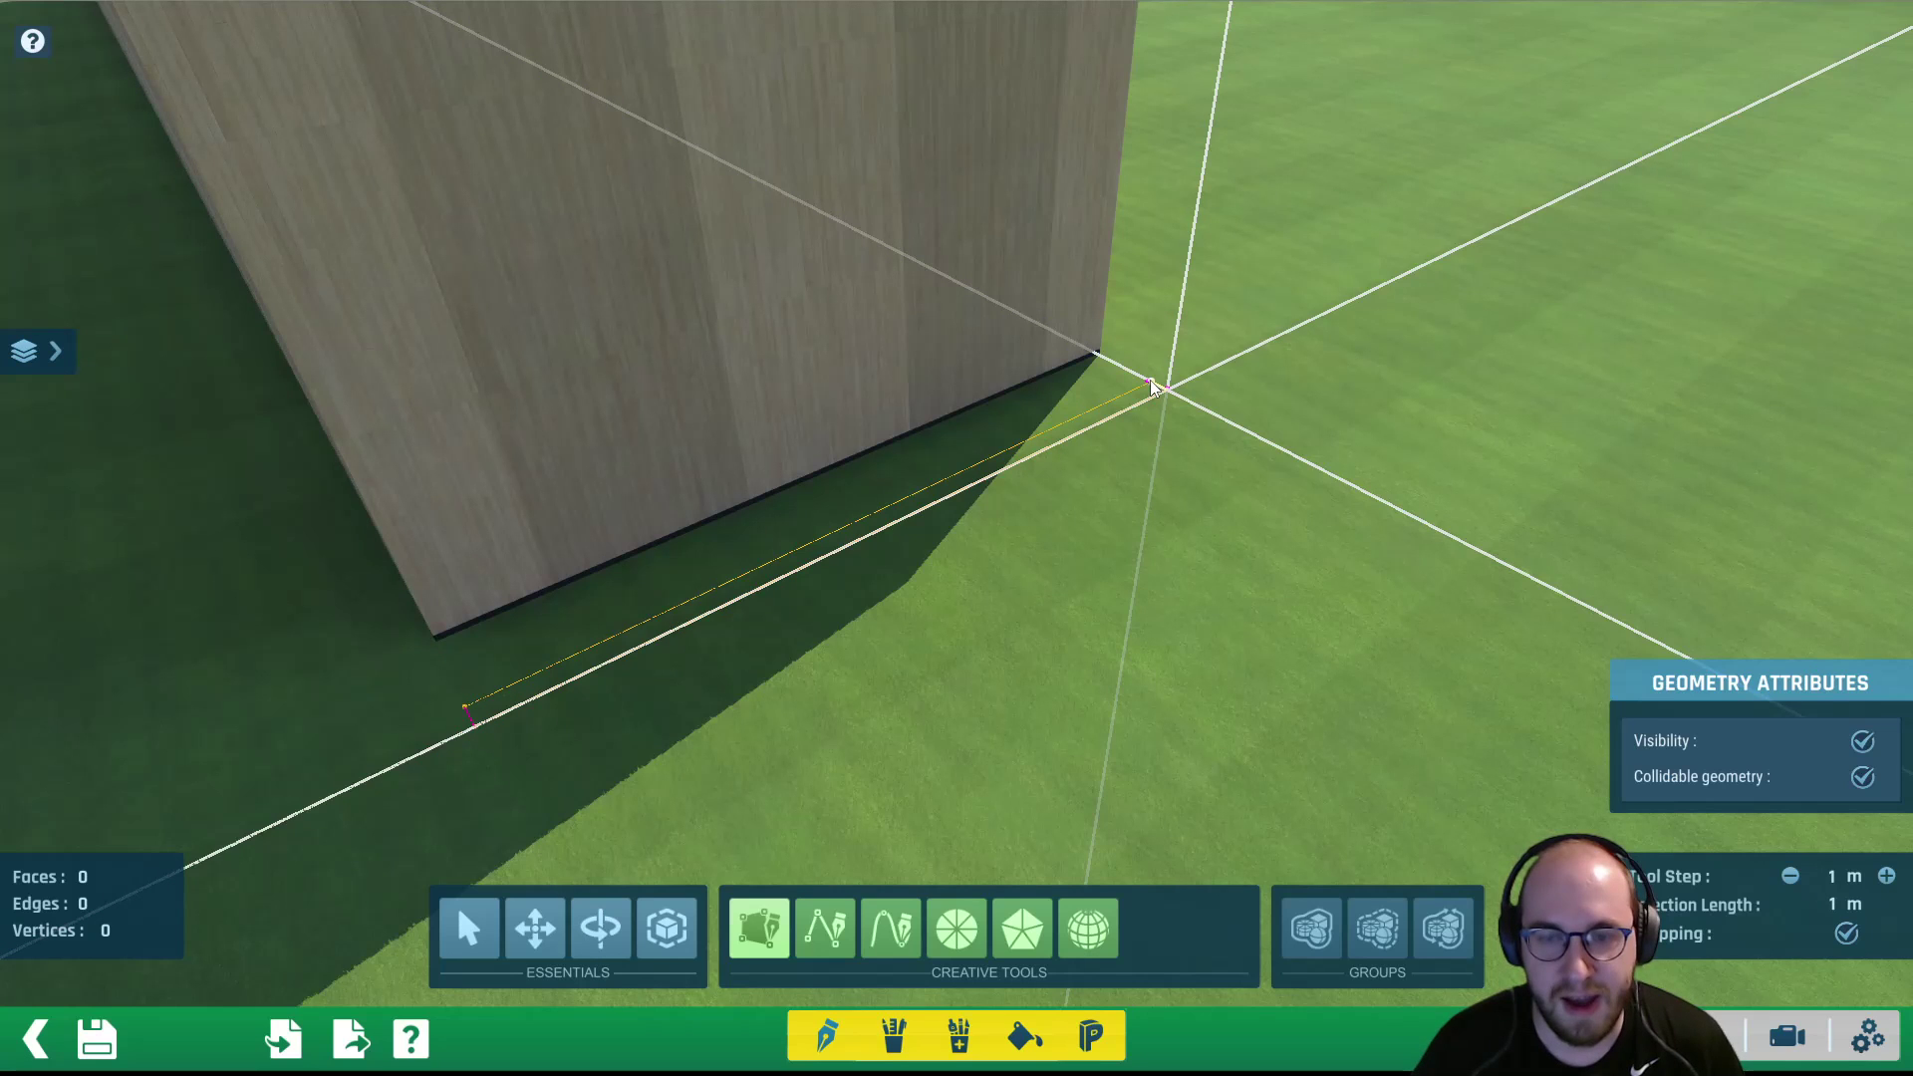
left_click(1151, 386)
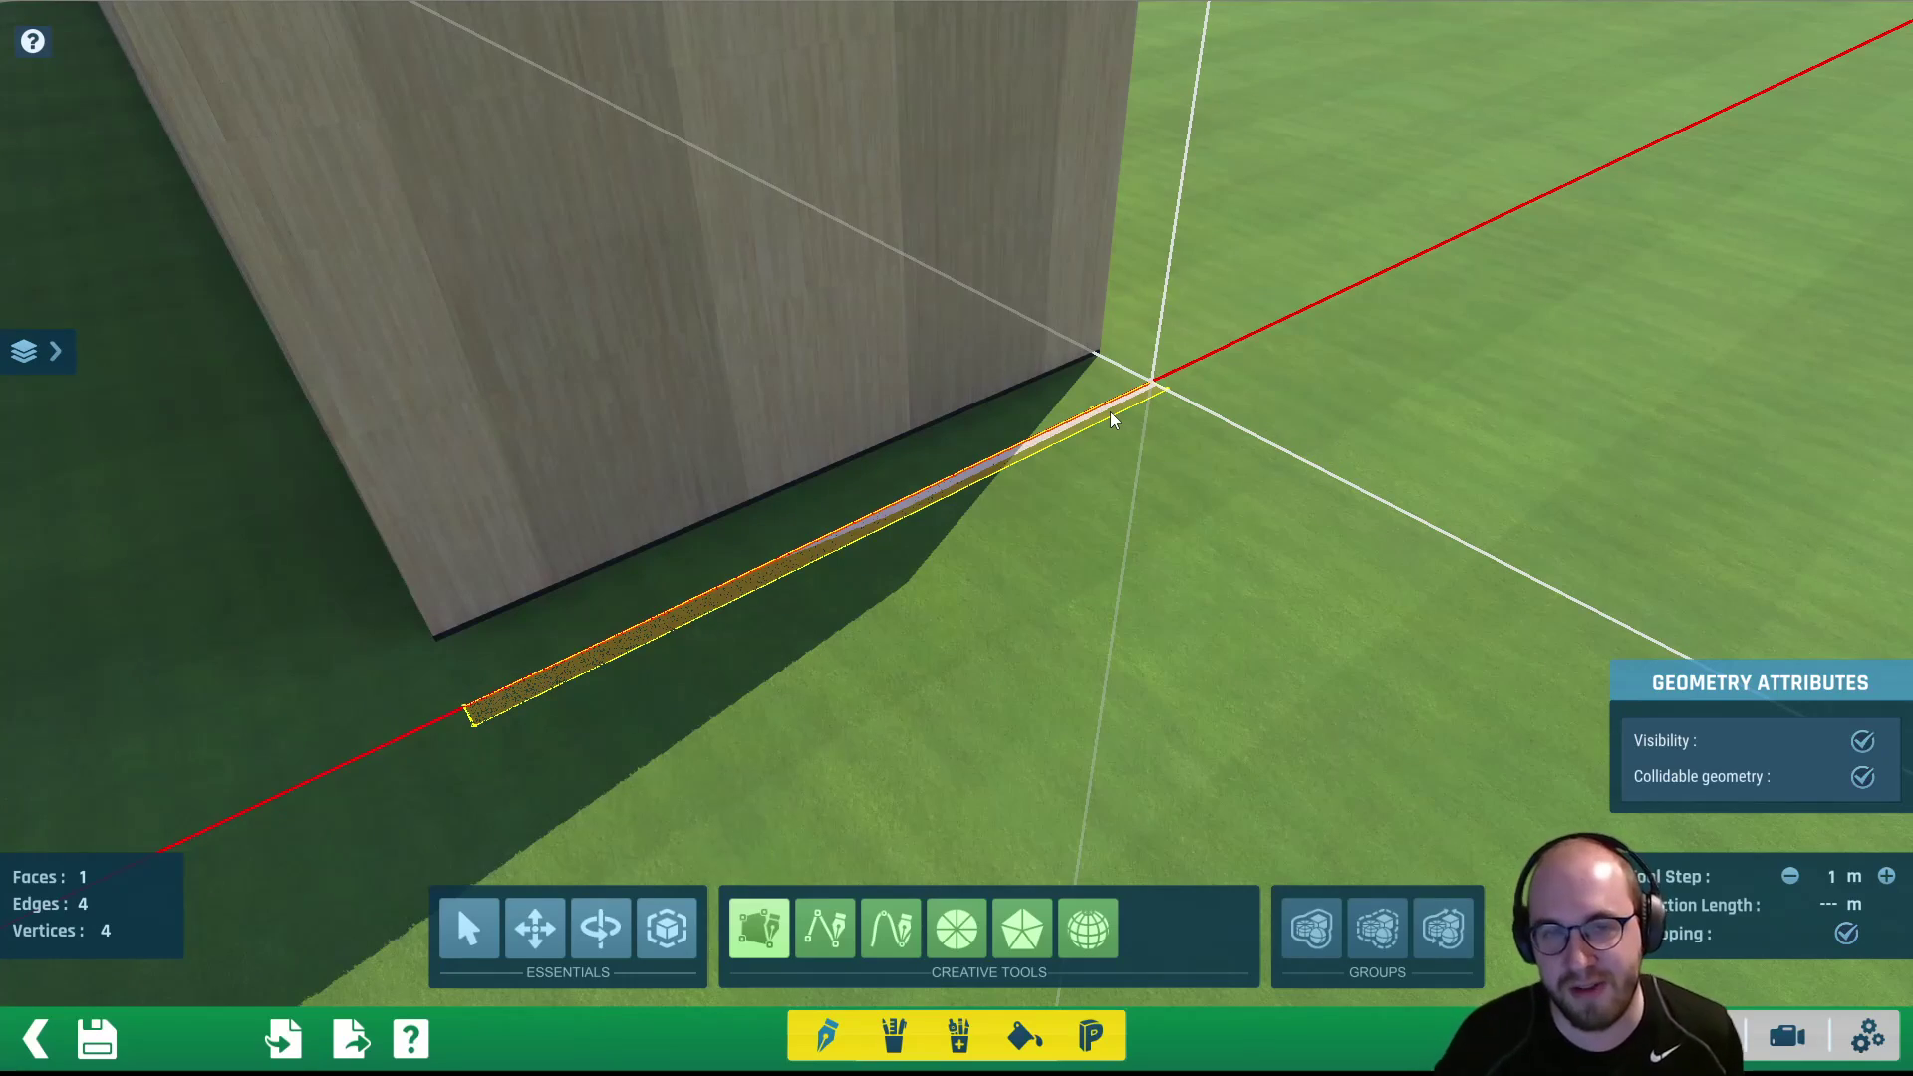
Set the tool step to 16 m and move the new face straight up towards the ramp's lower top corner
middle_click_drag(1072, 462, 1257, 462)
right_click_drag(1258, 462, 1335, 366)
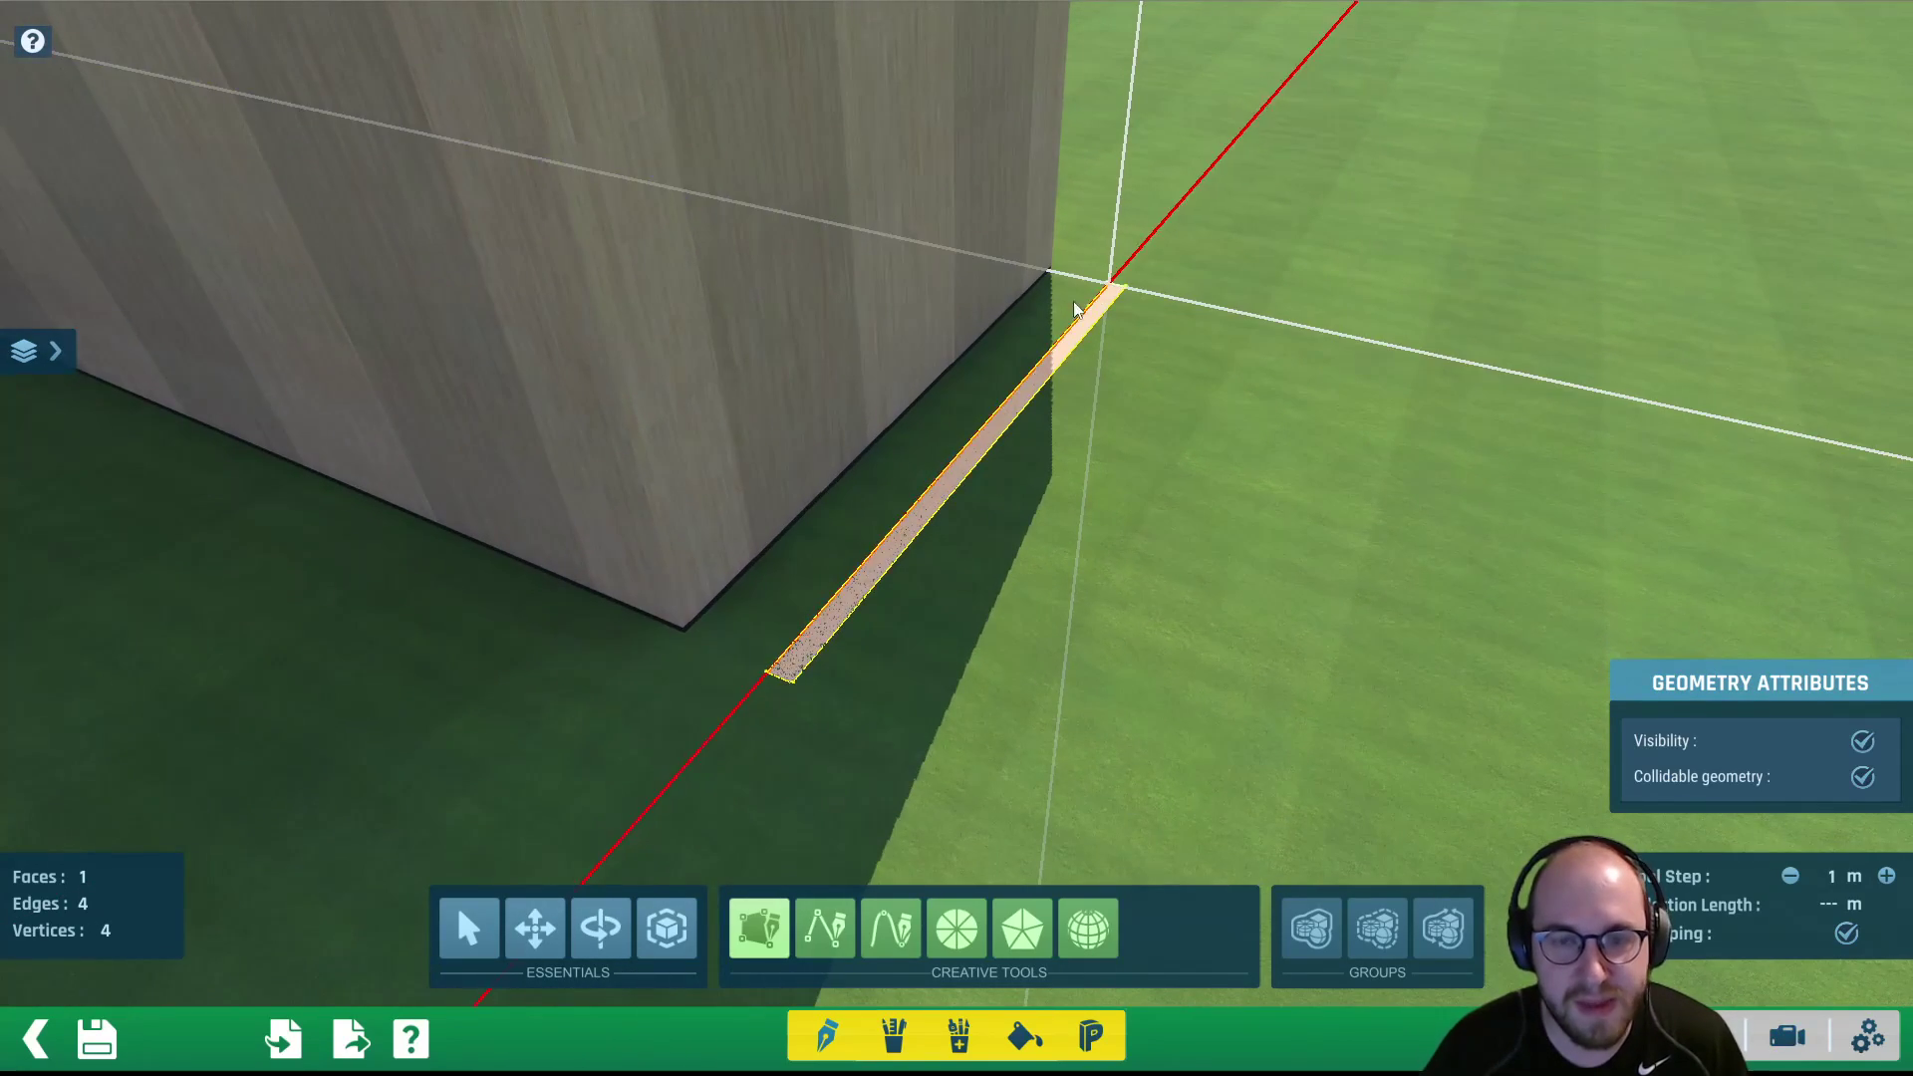
scroll(995, 506, "down", 3)
middle_click_drag(995, 506, 1012, 267)
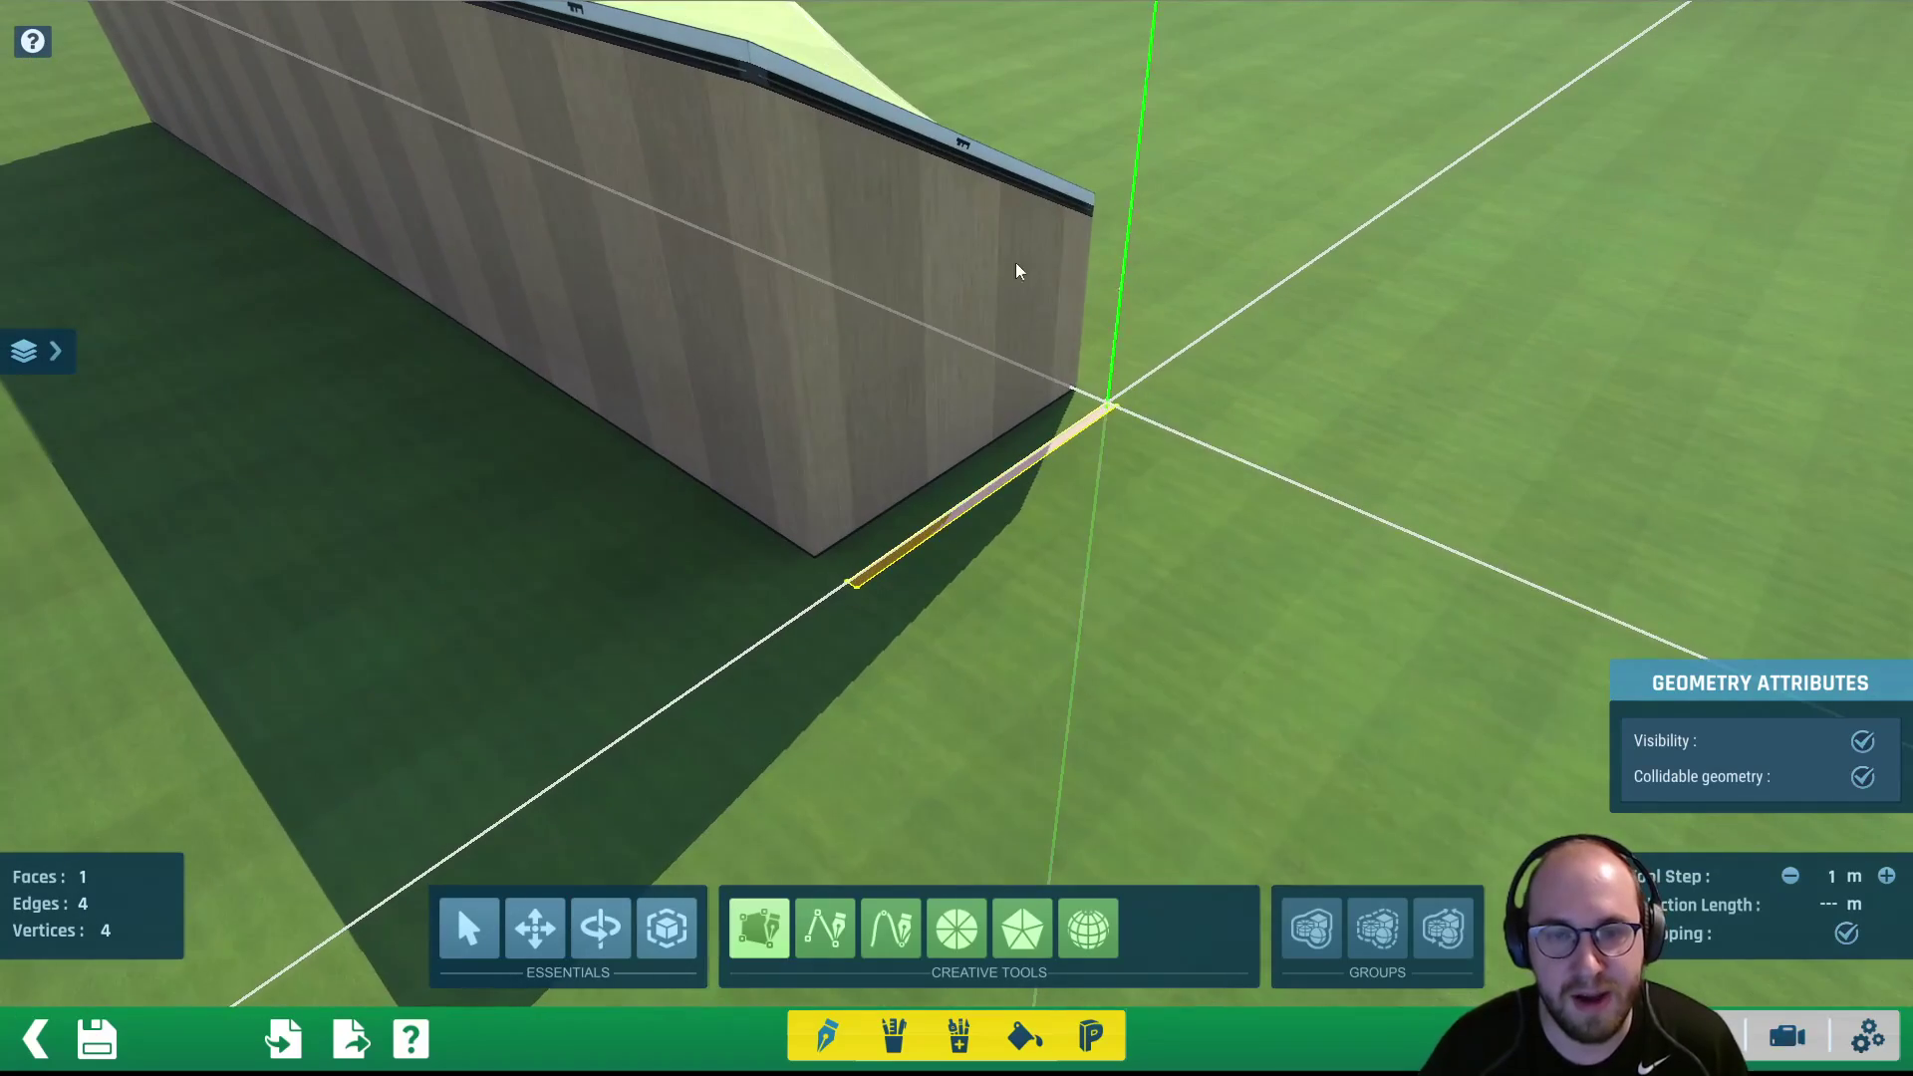
middle_click_drag(994, 141, 1239, 435)
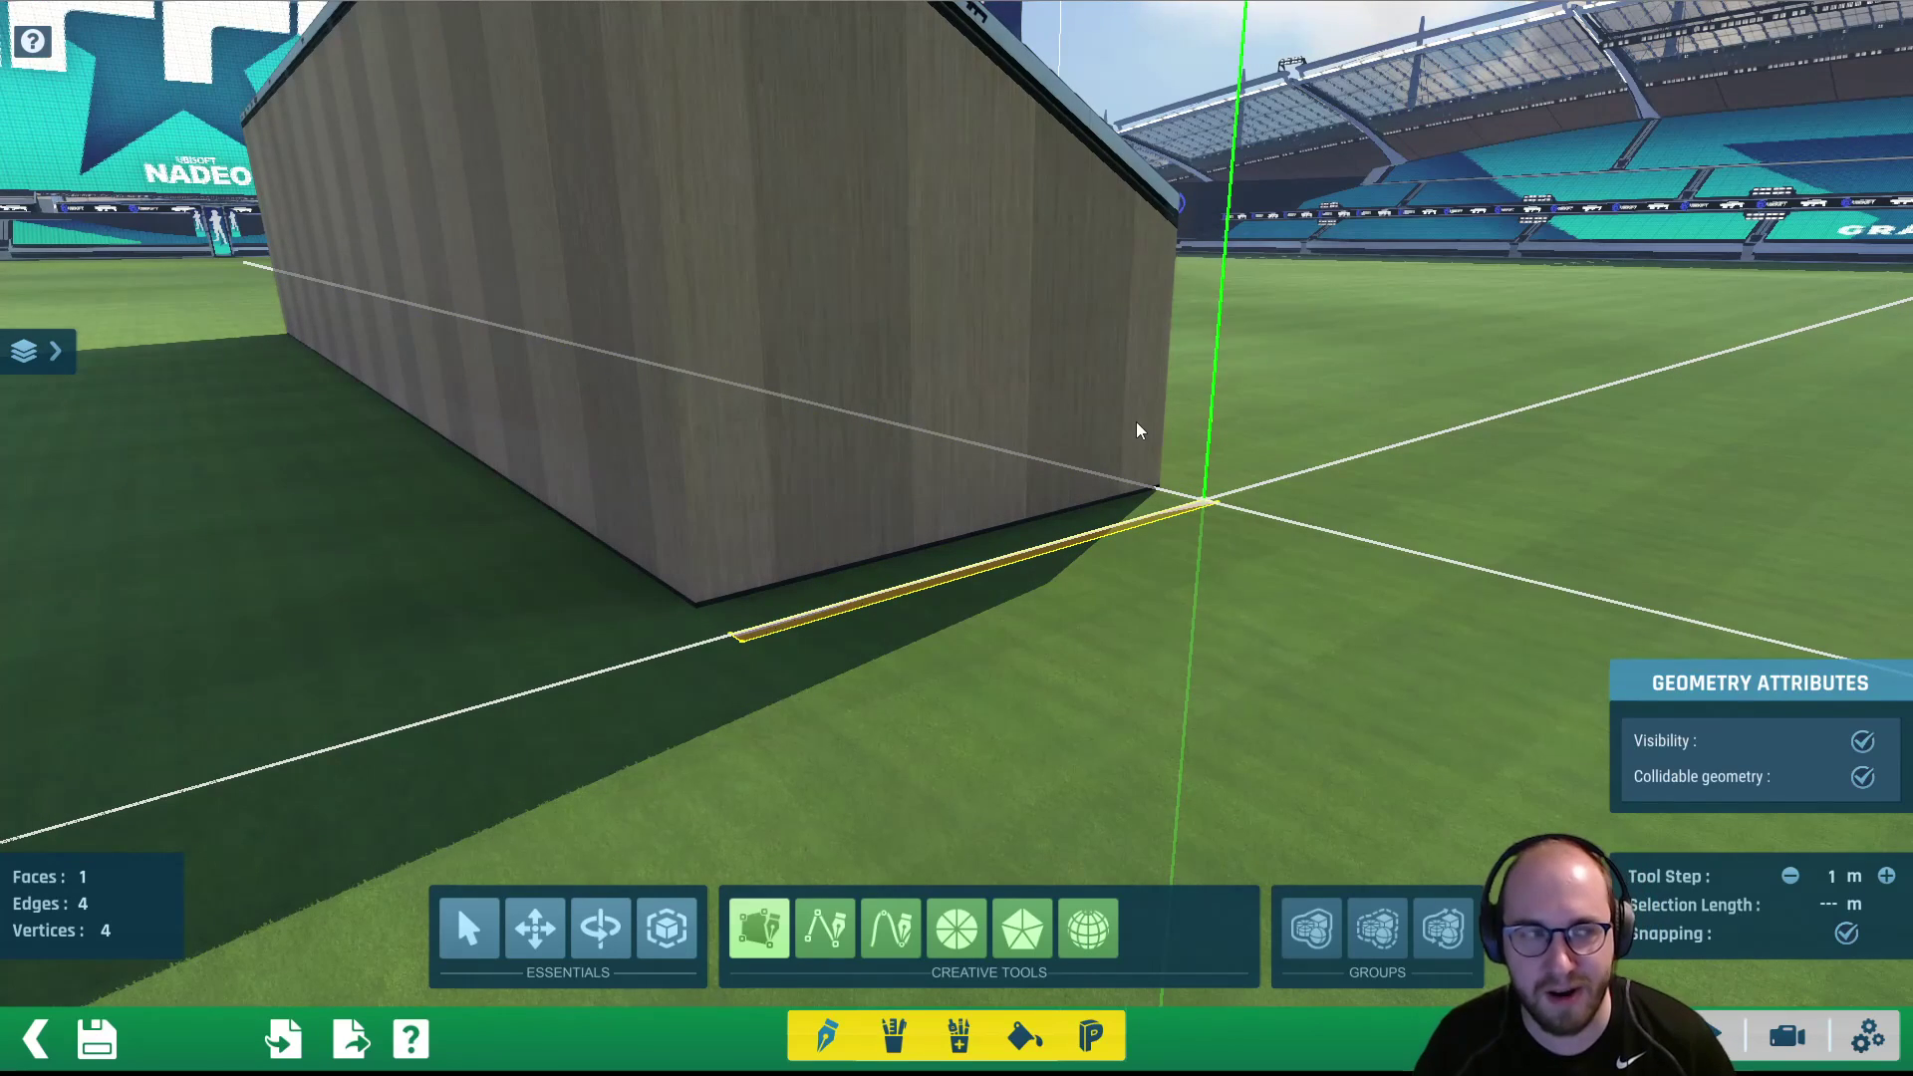
middle_click_drag(1080, 458, 1080, 580)
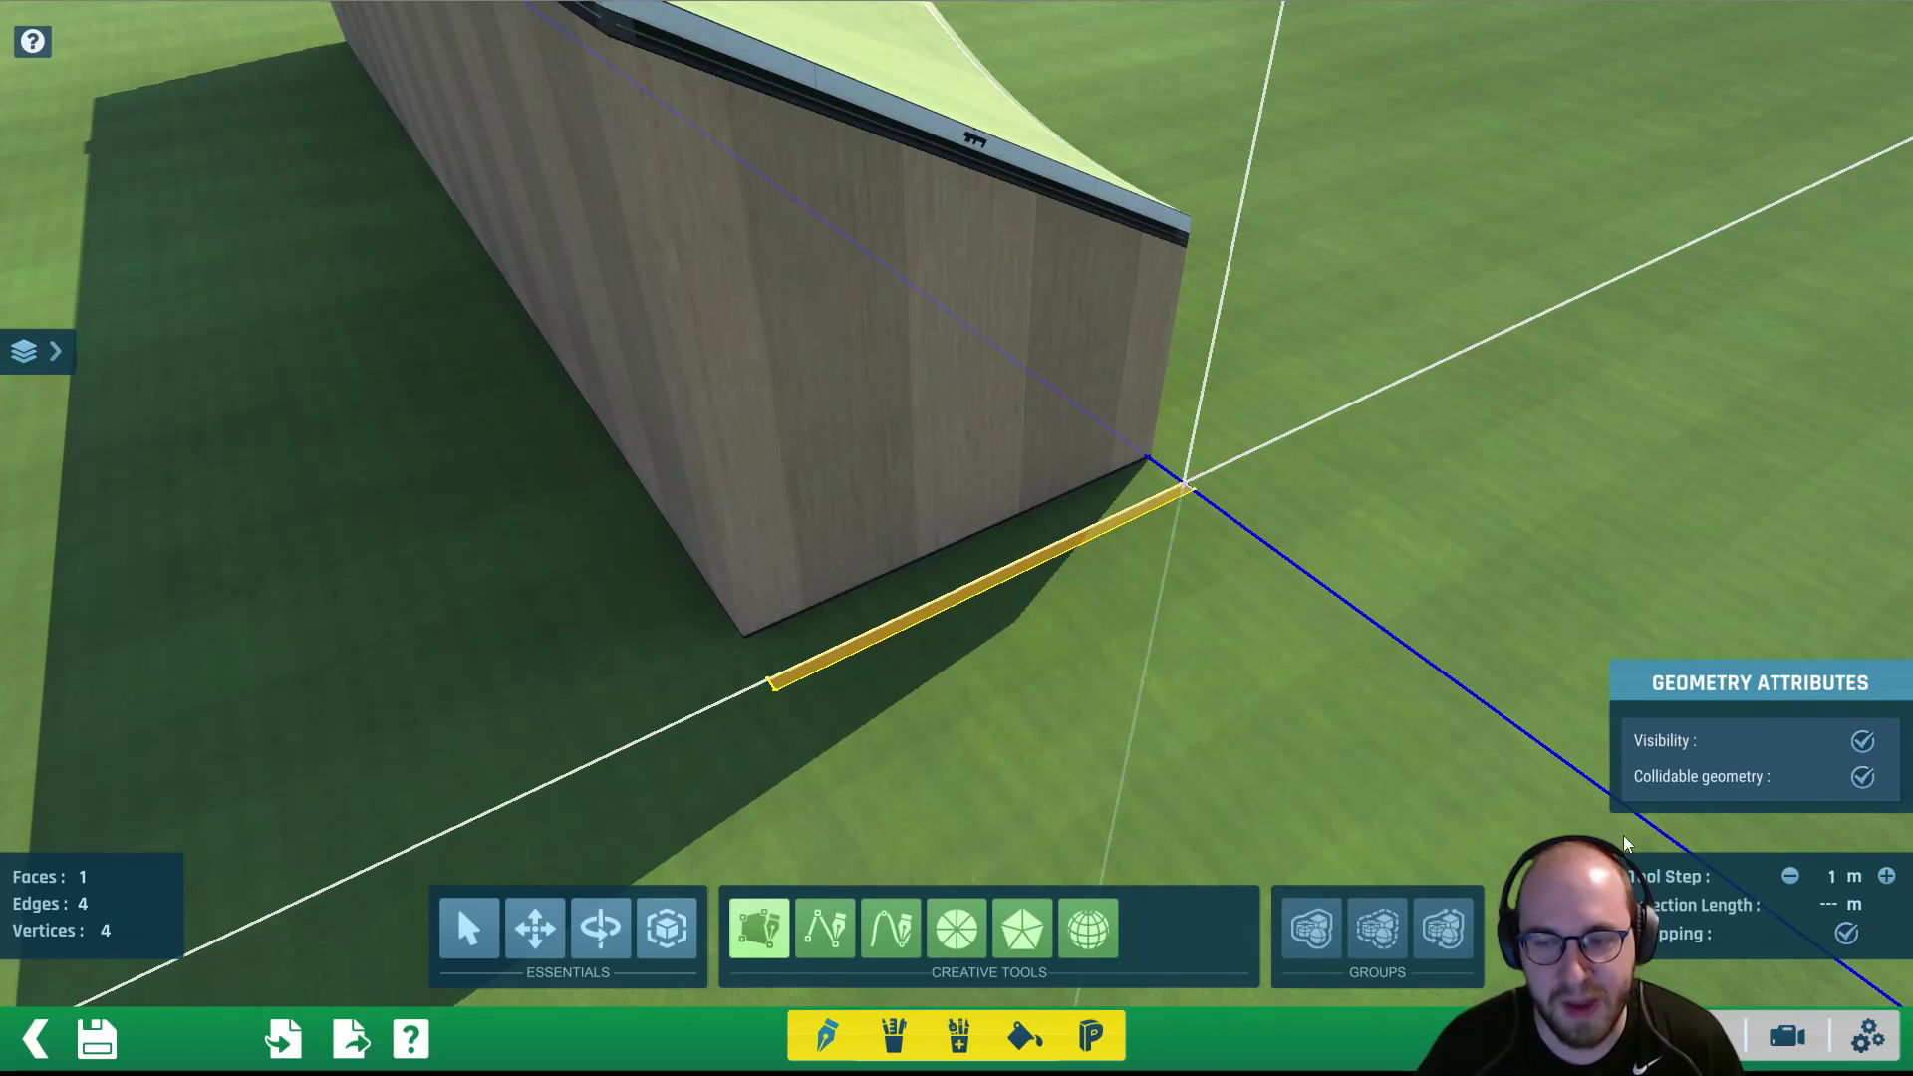
type("6")
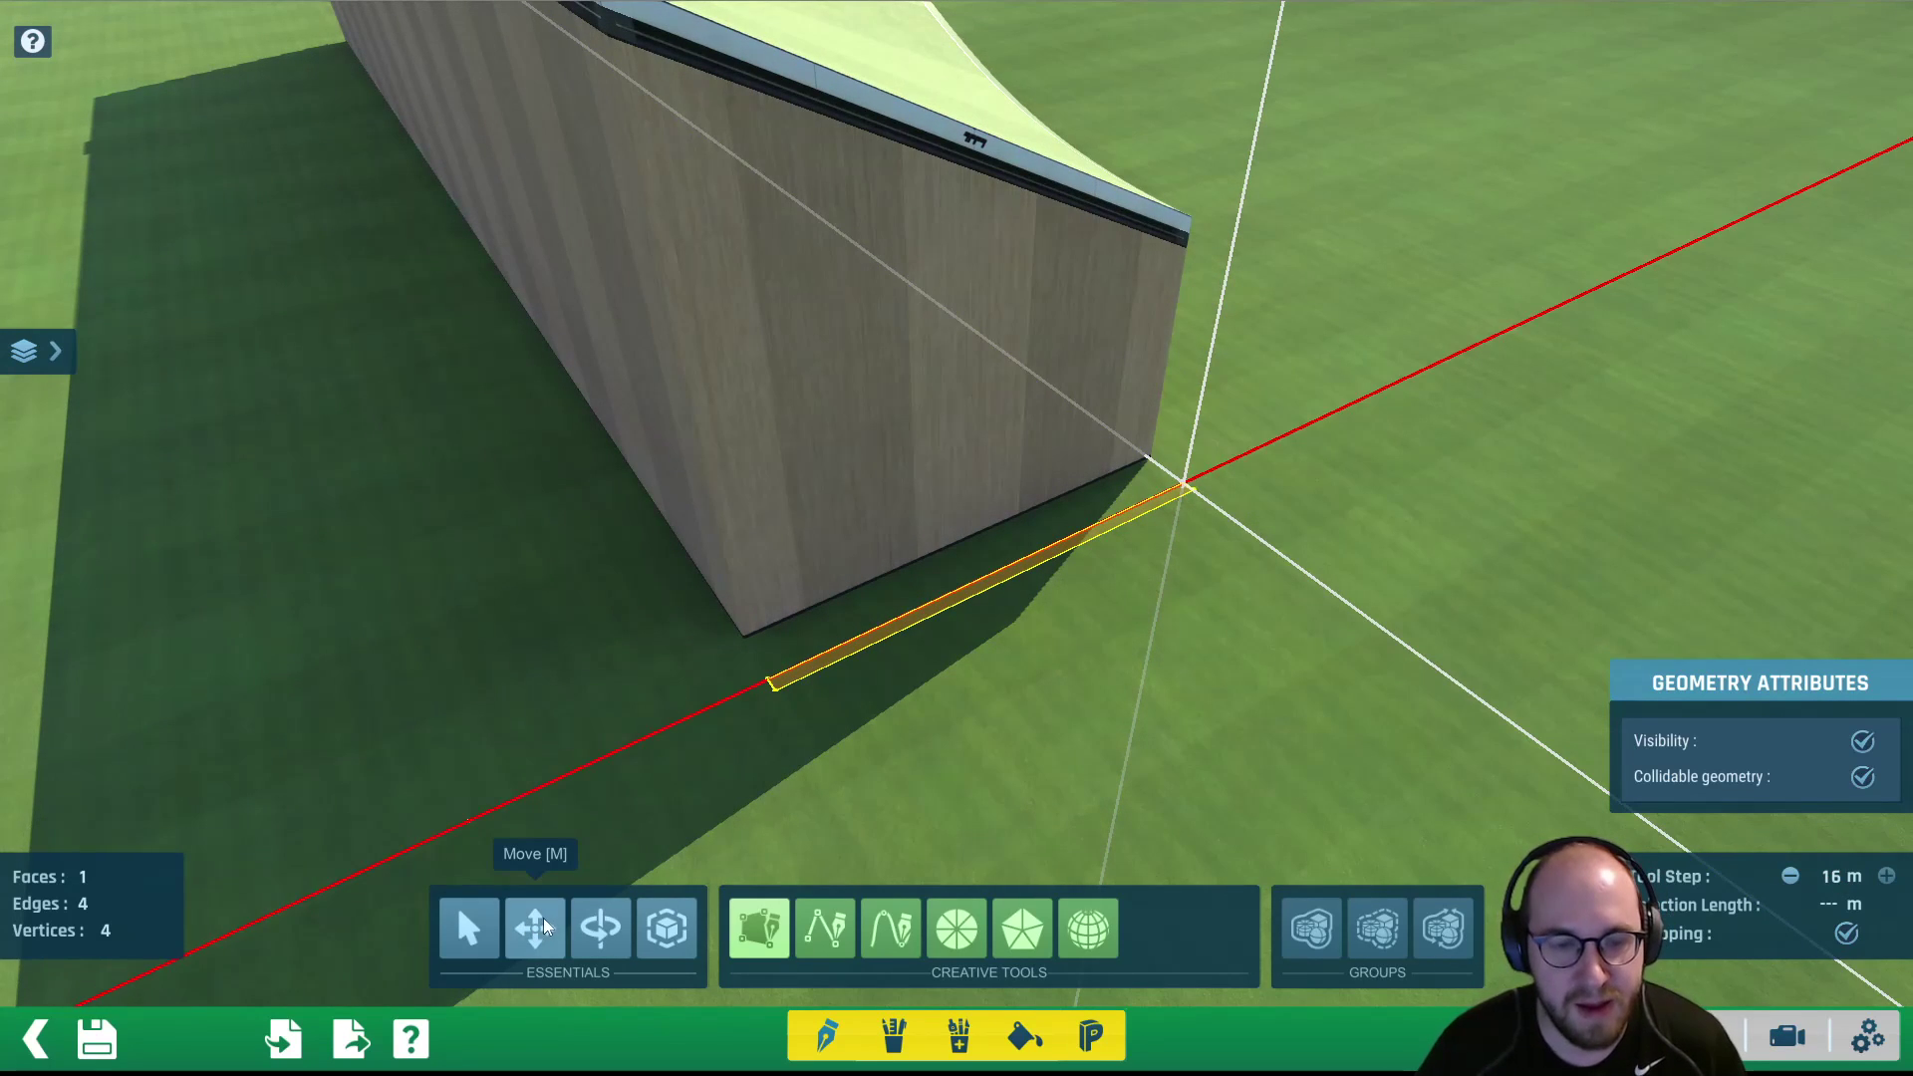
left_click(539, 927)
left_click(899, 627)
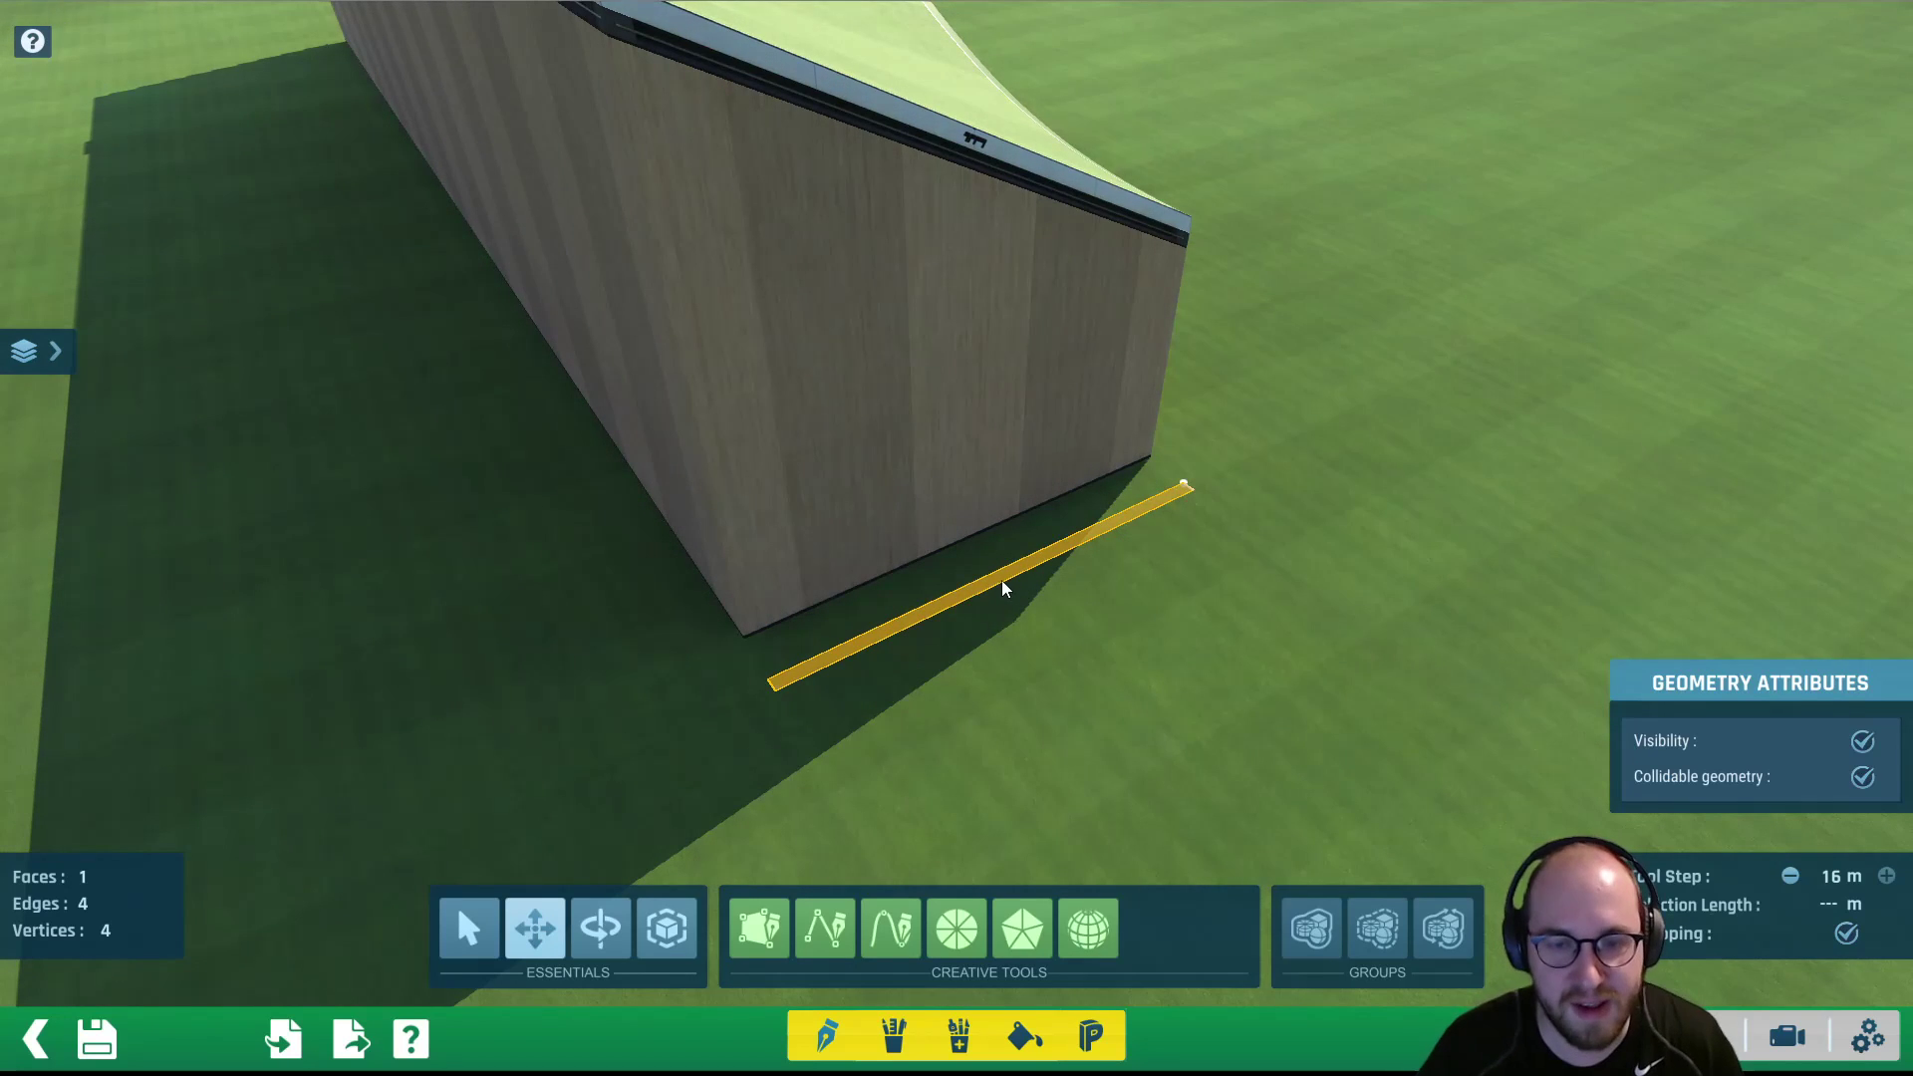
left_click_drag(995, 580, 1001, 448)
left_click_drag(1003, 379, 1002, 351)
Examine the raised strip's alignment with the ramp's end face and the vertices at the strip's far end
right_click_drag(1002, 351, 738, 309)
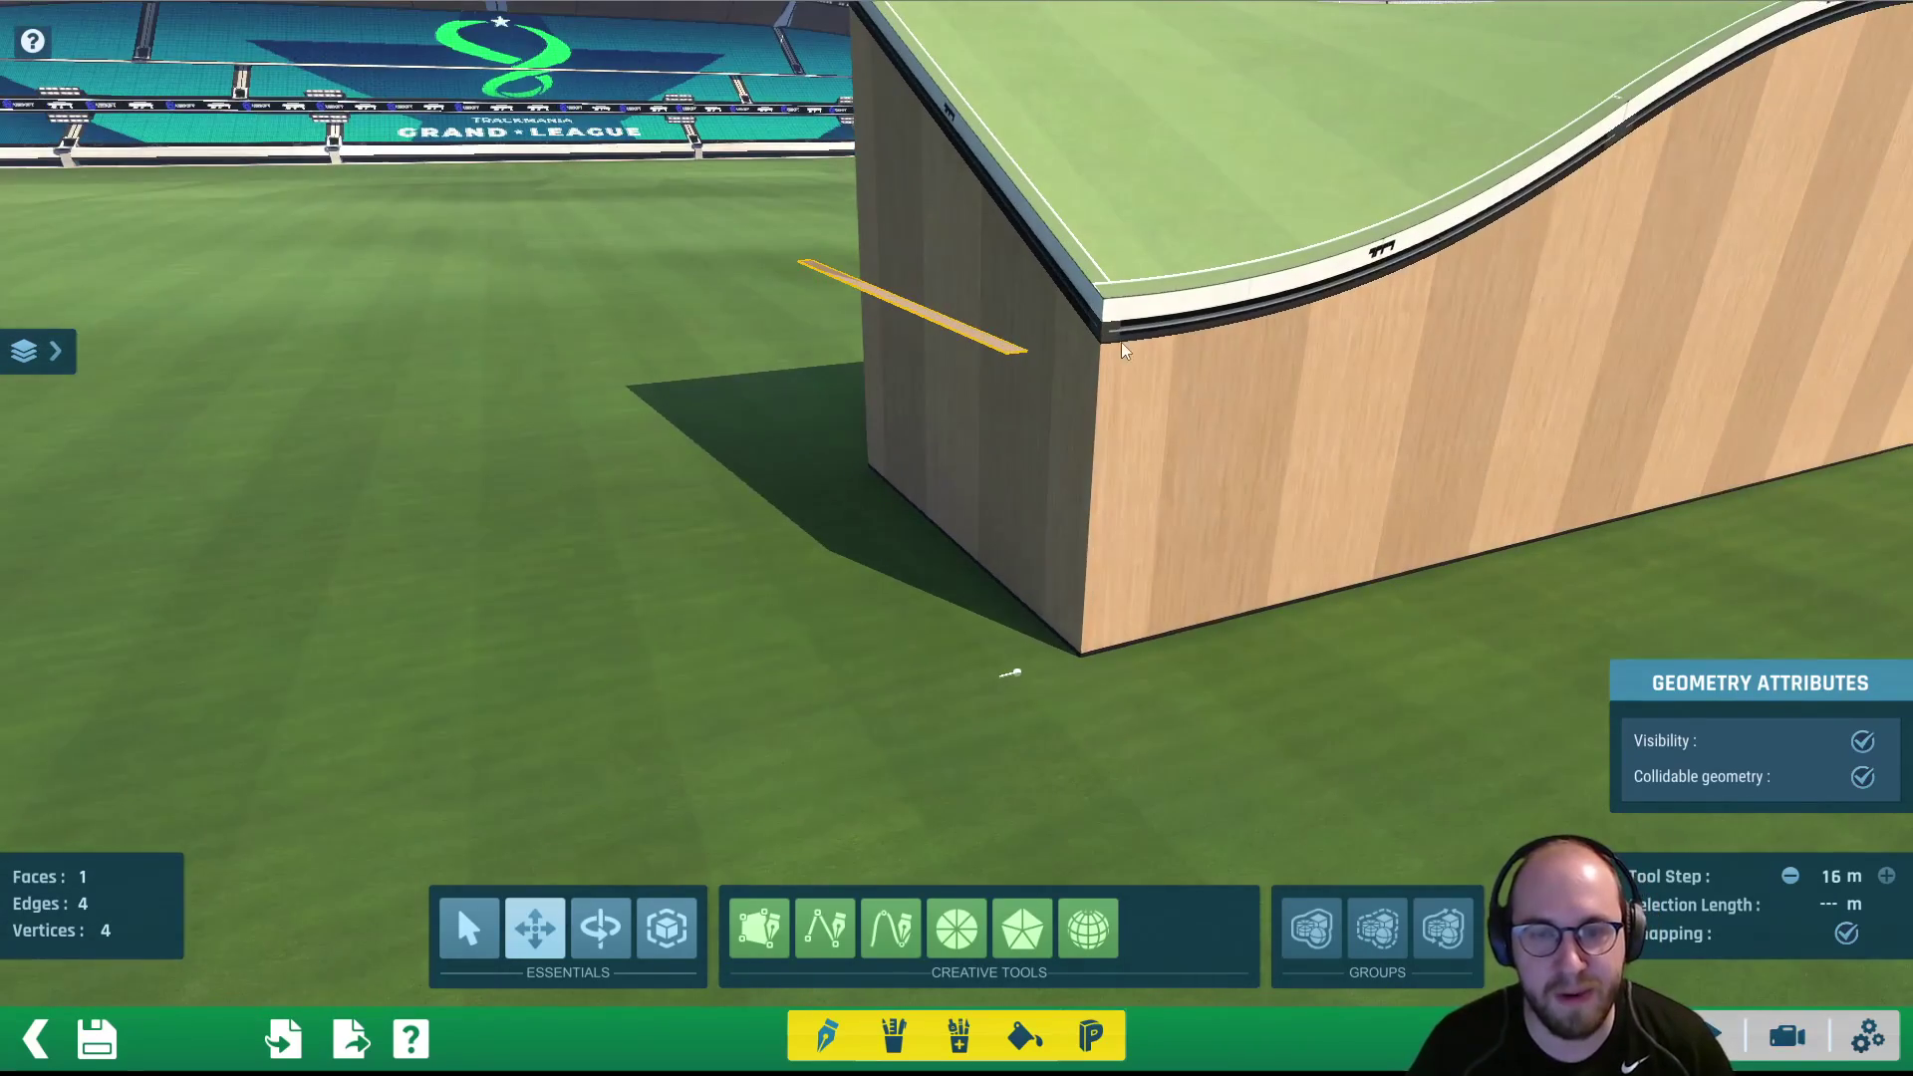
right_click_drag(1113, 335, 985, 248)
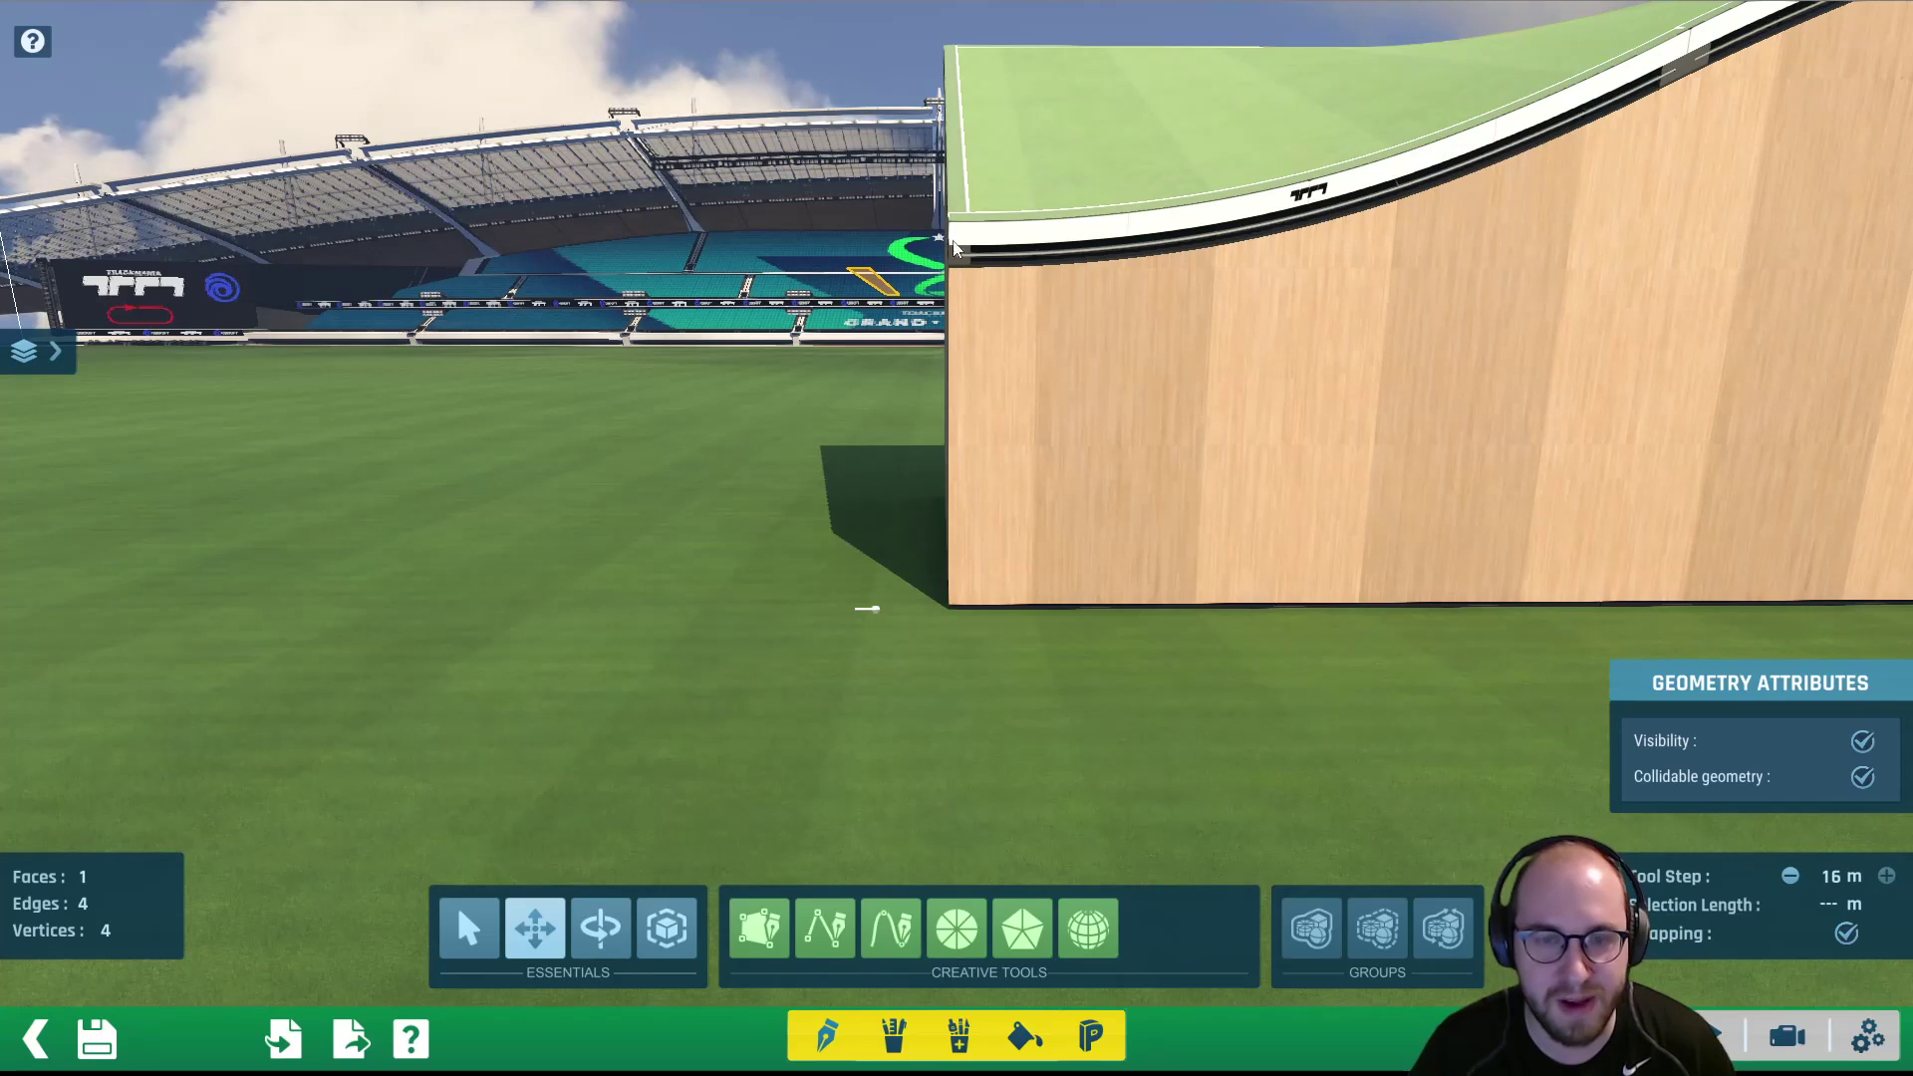
right_click_drag(940, 269, 1504, 284, "alt")
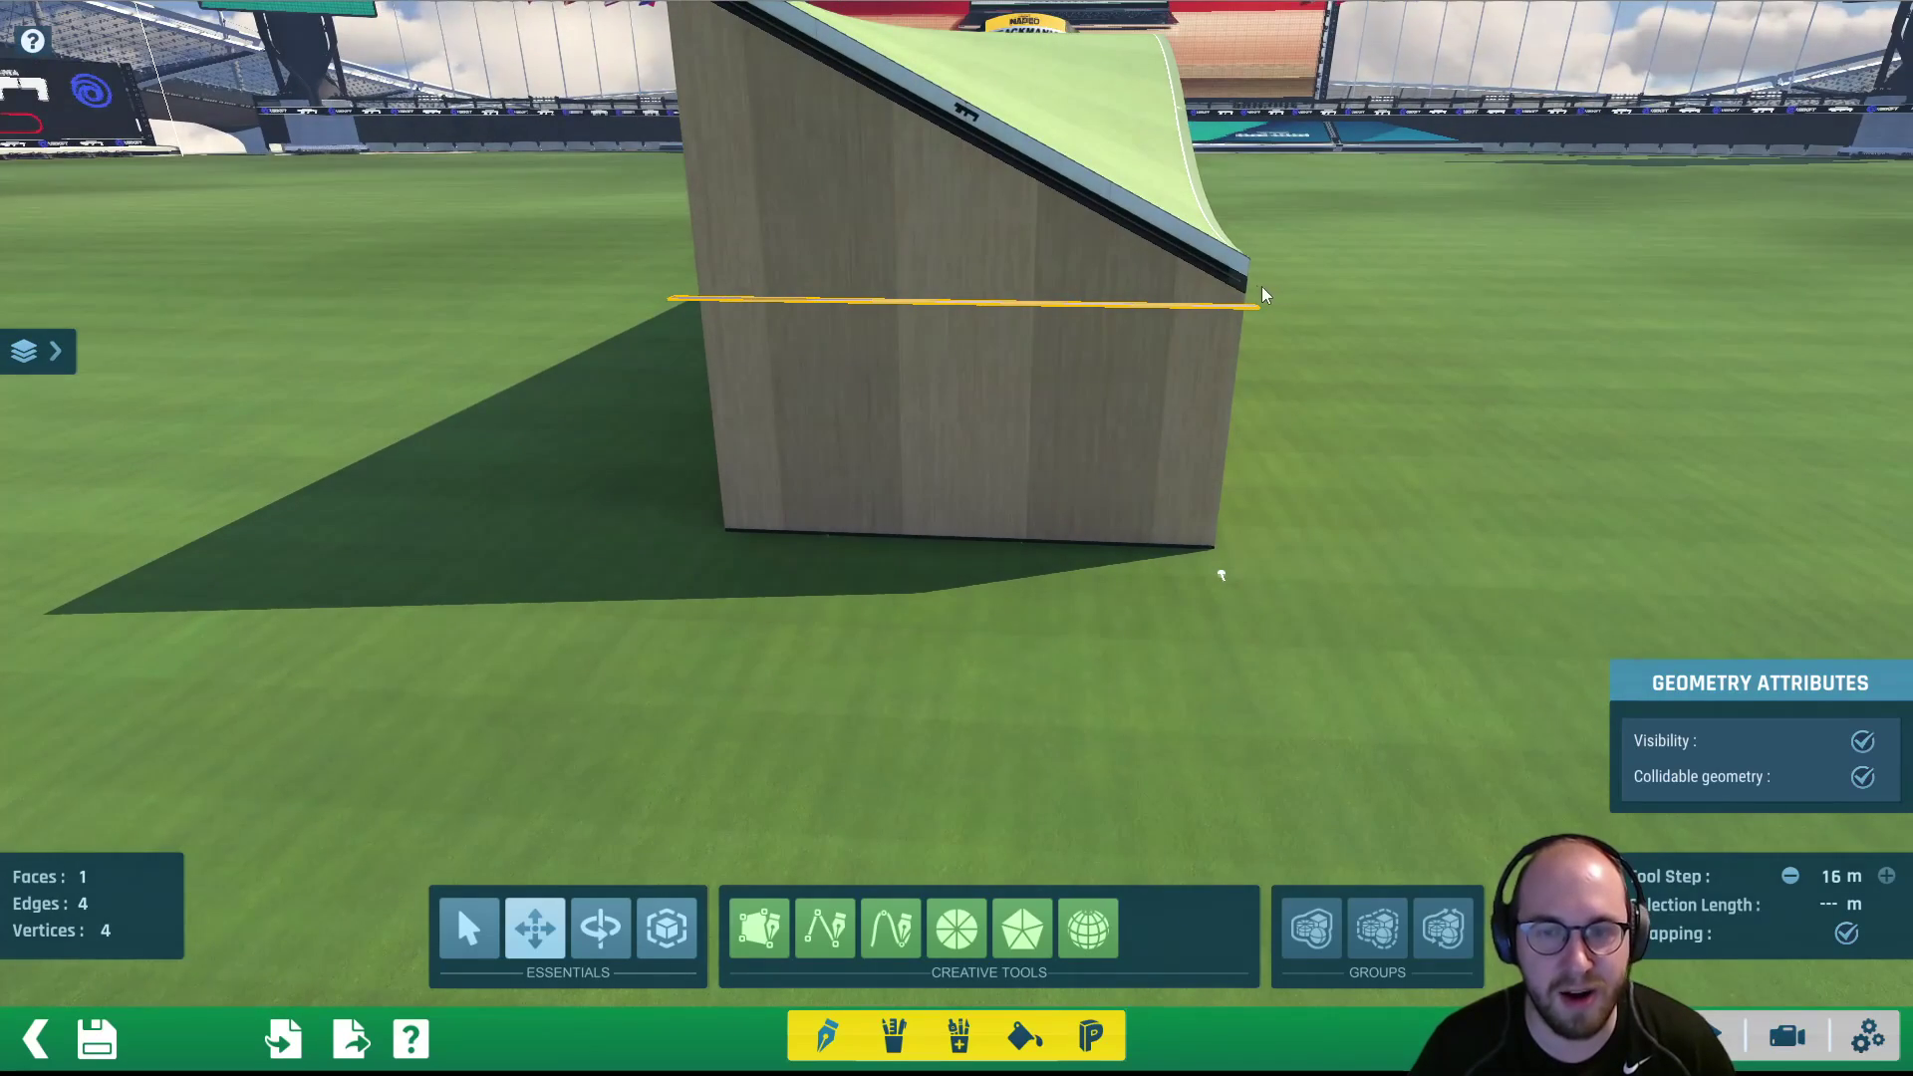
right_click_drag(1198, 272, 925, 468)
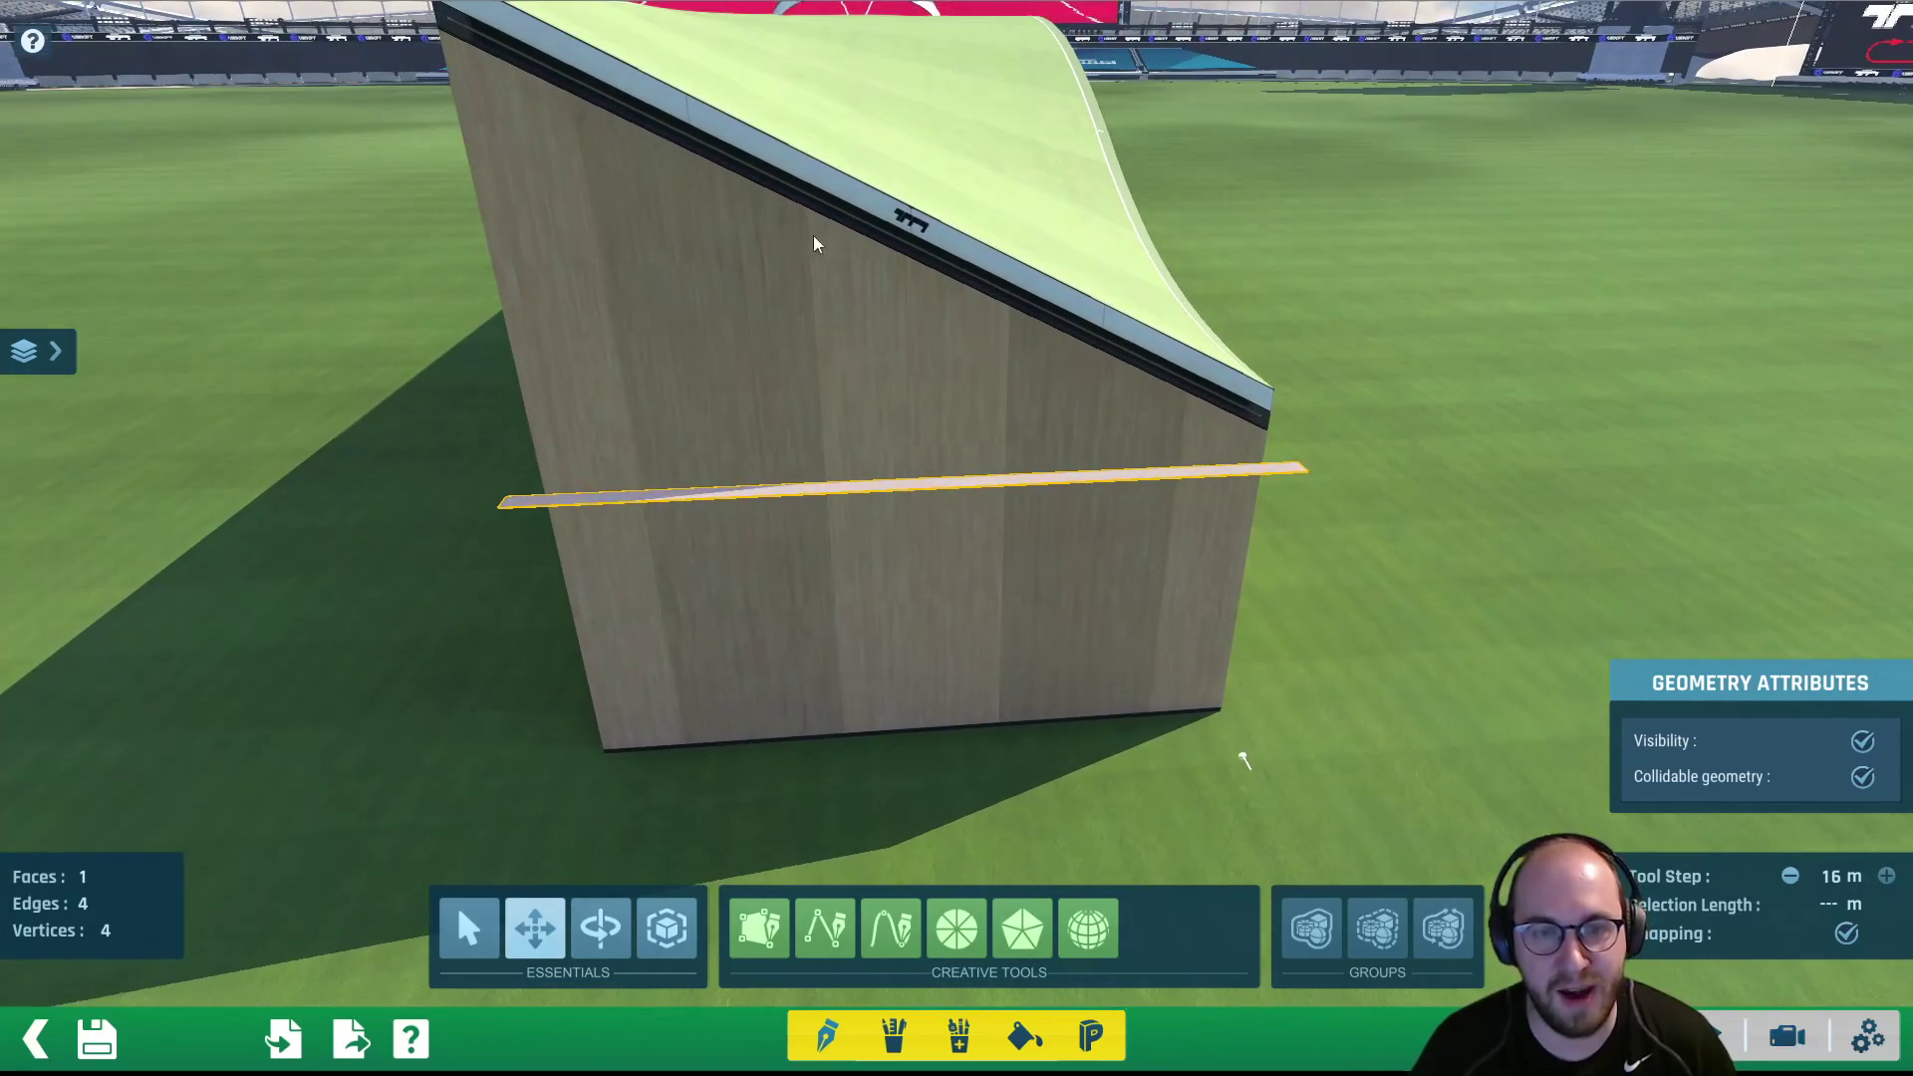
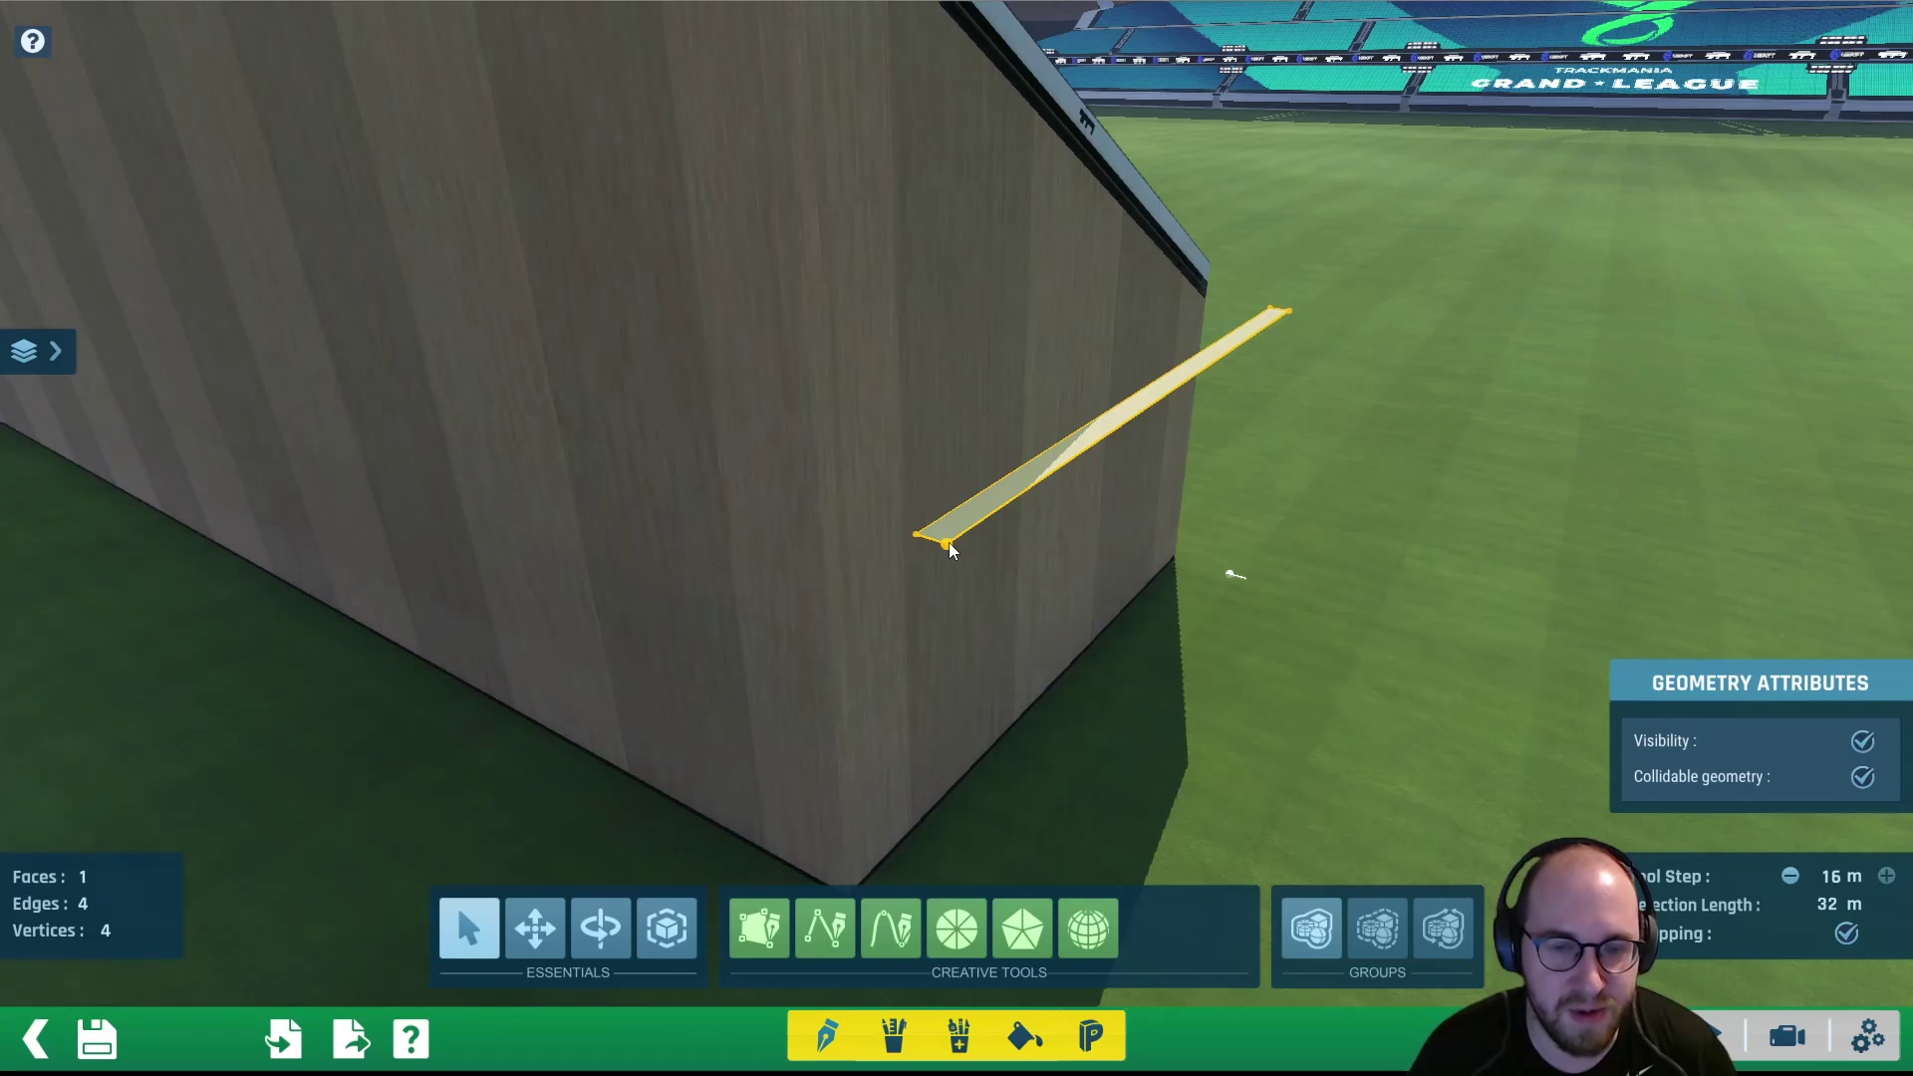
left_click(947, 544)
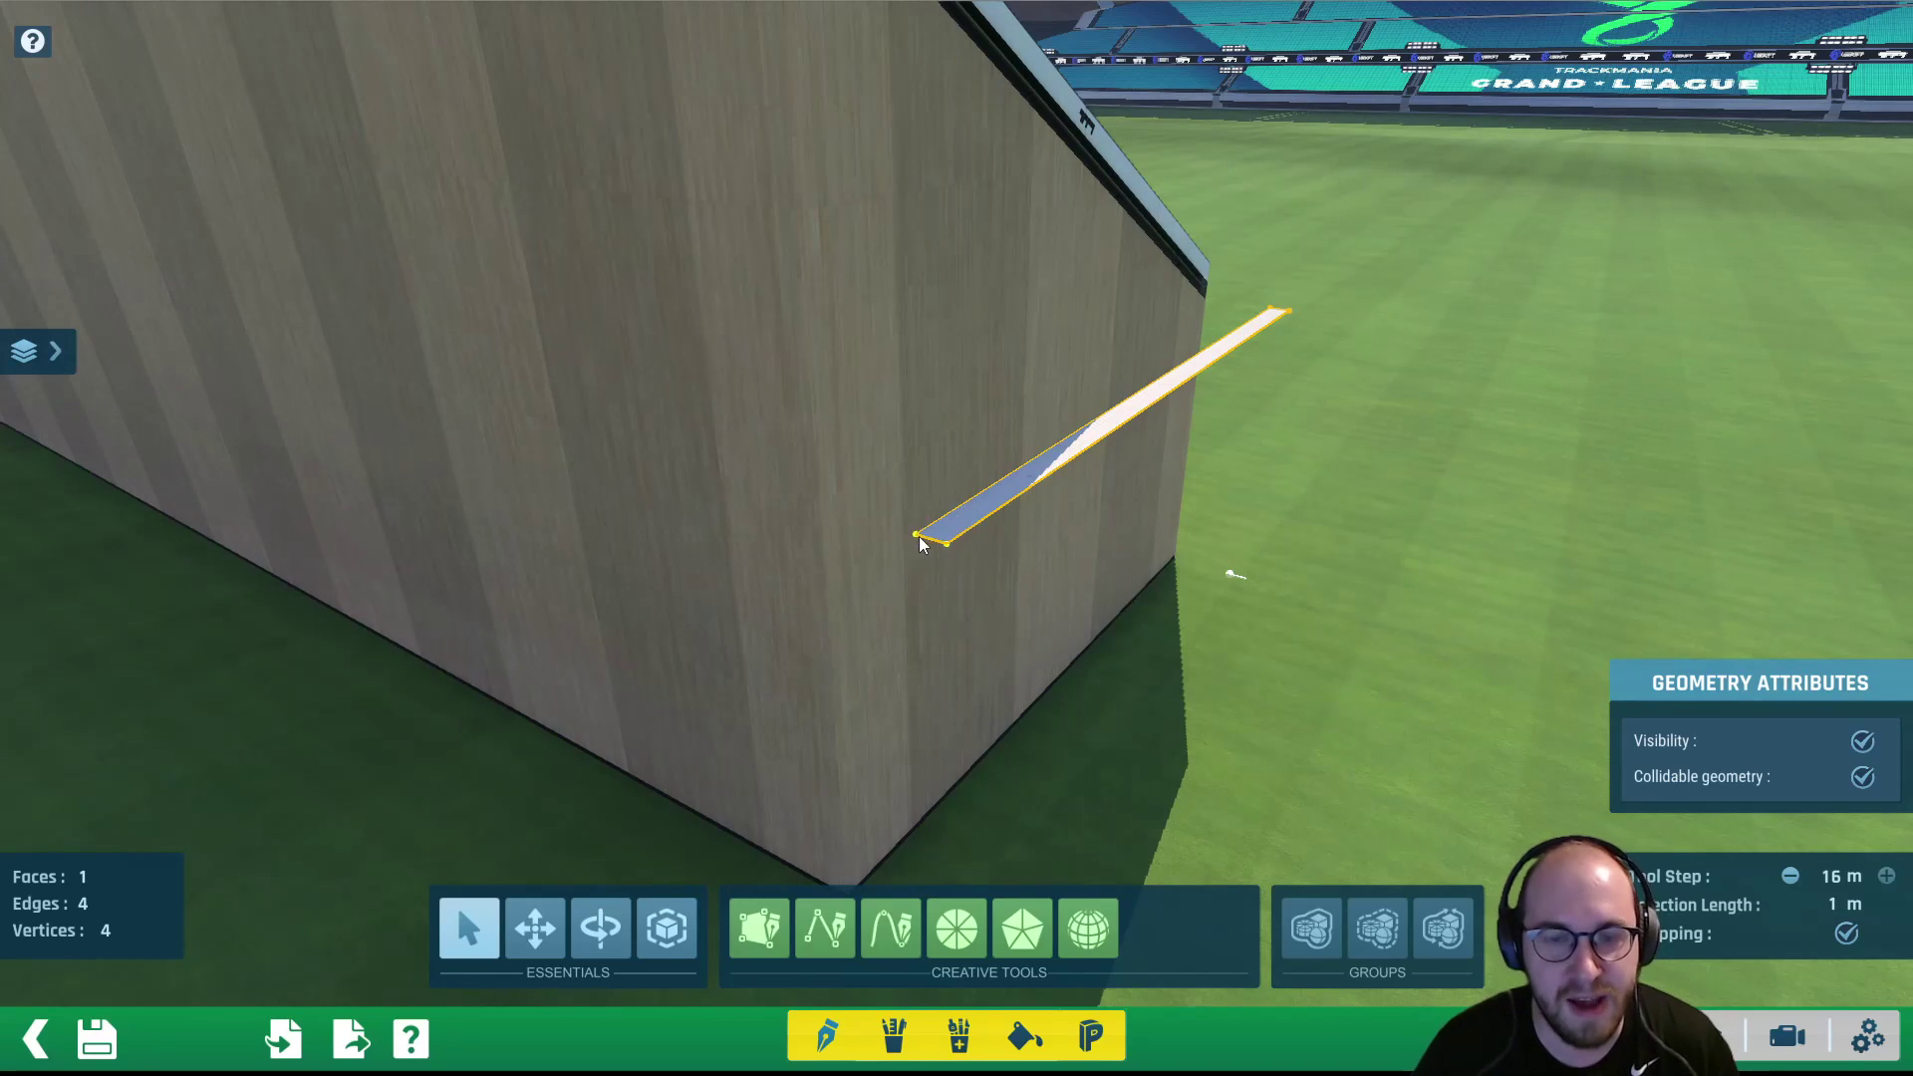
scroll(1050, 581, "down", 2)
right_click_drag(1049, 582, 1047, 601)
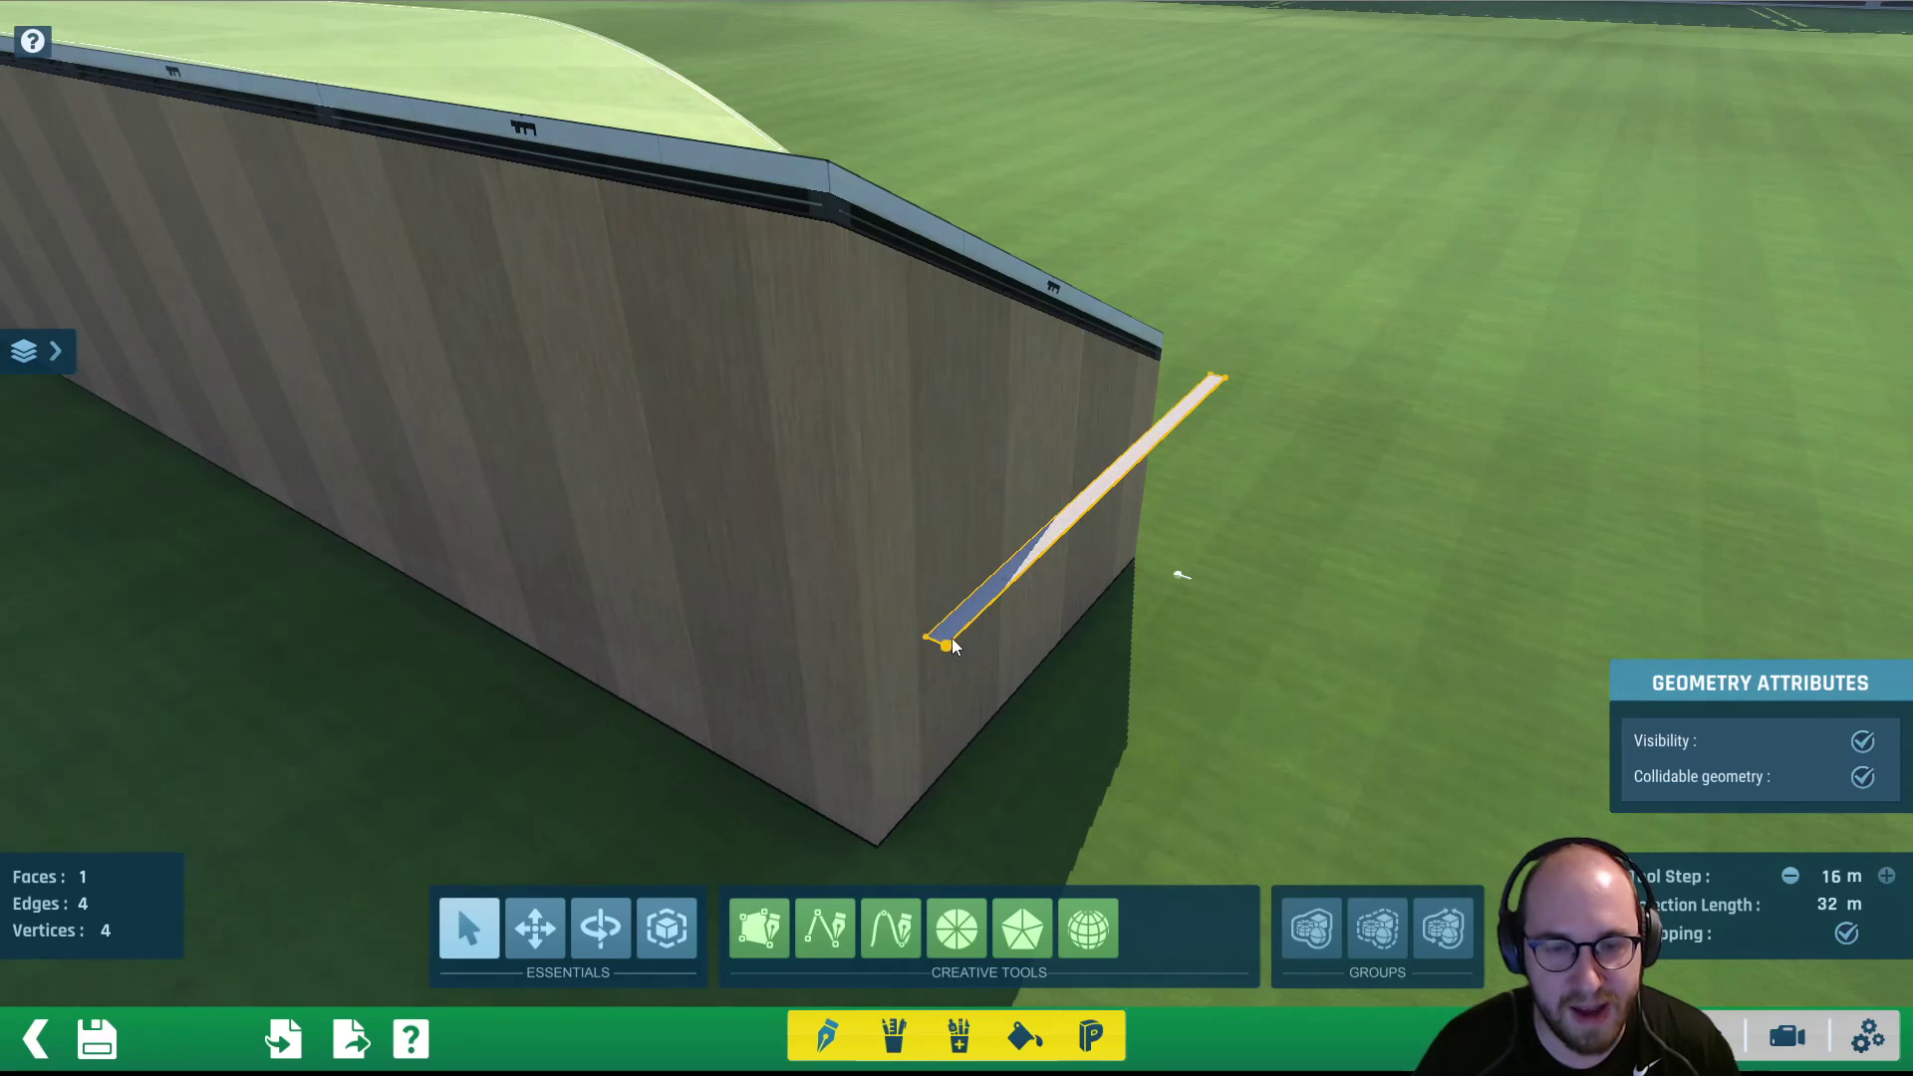
middle_click_drag(964, 678, 1012, 612)
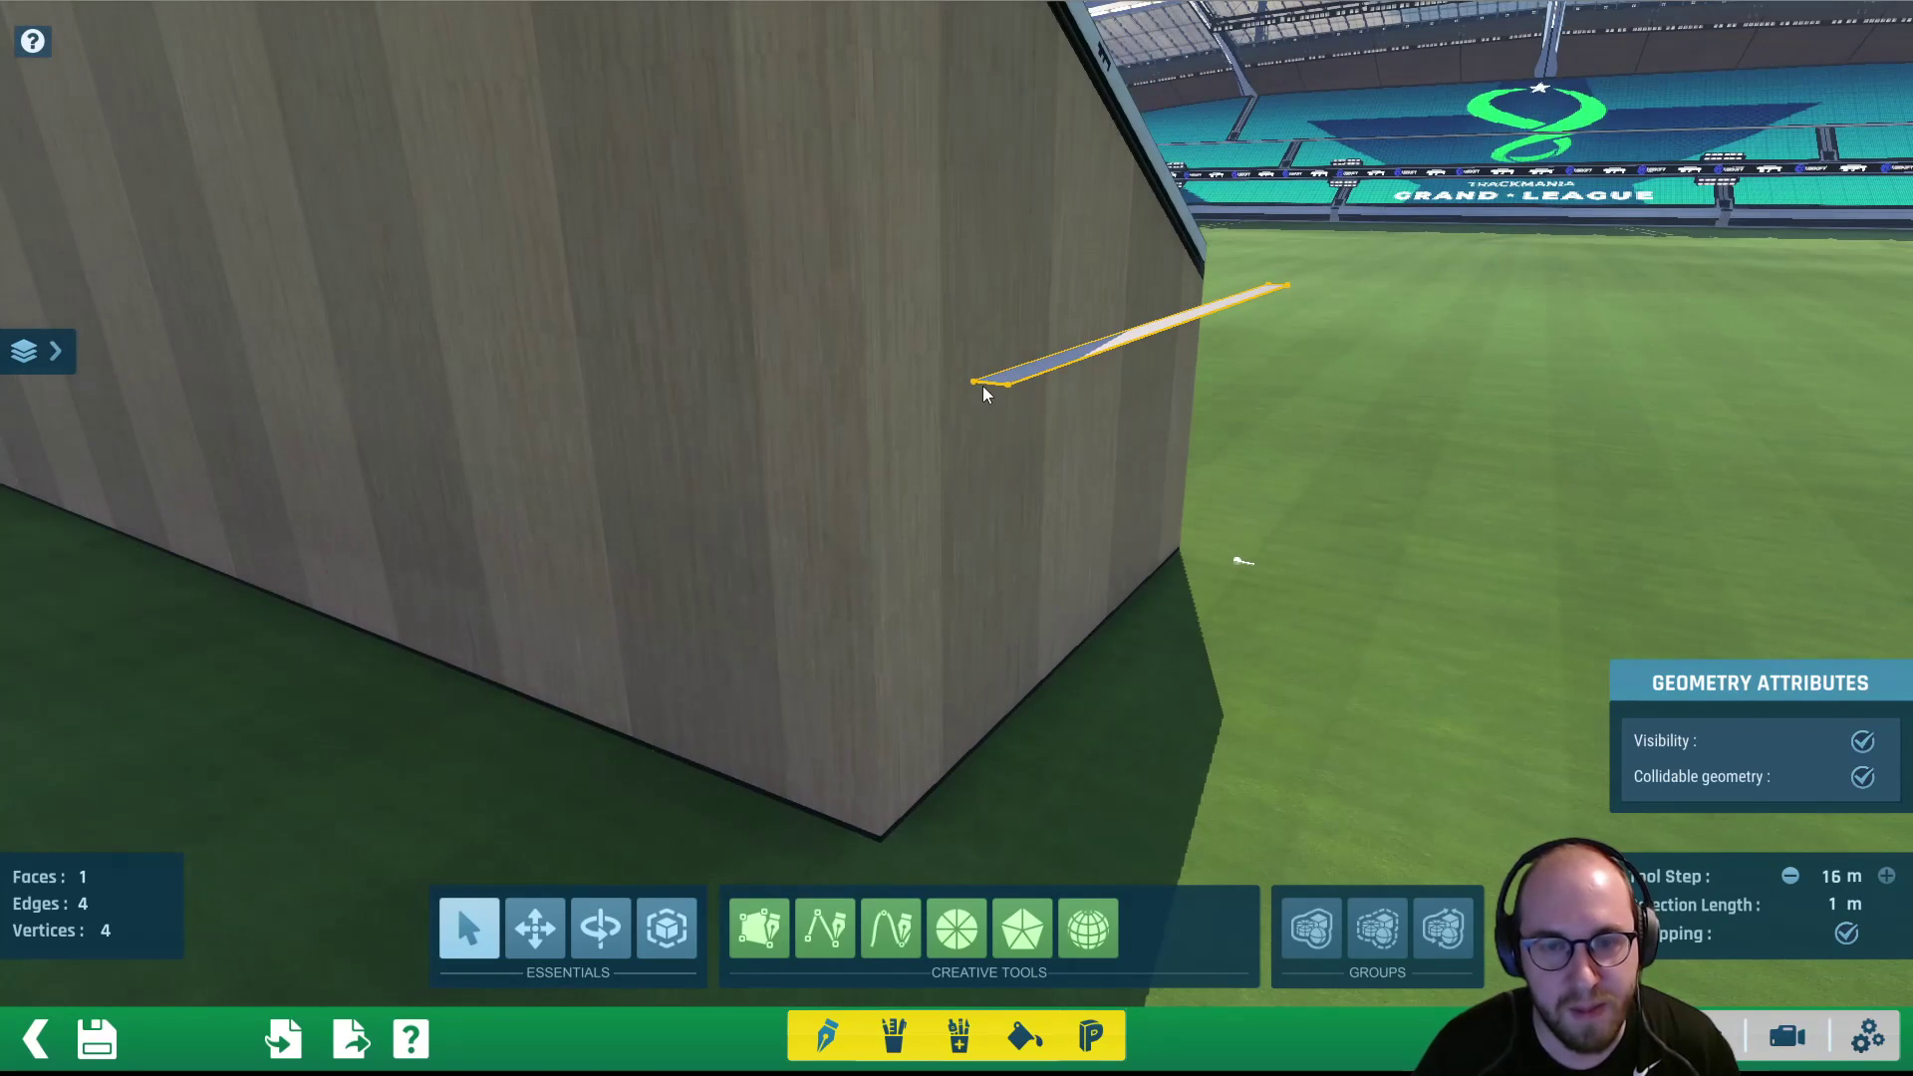
right_click_drag(1007, 383, 1036, 591)
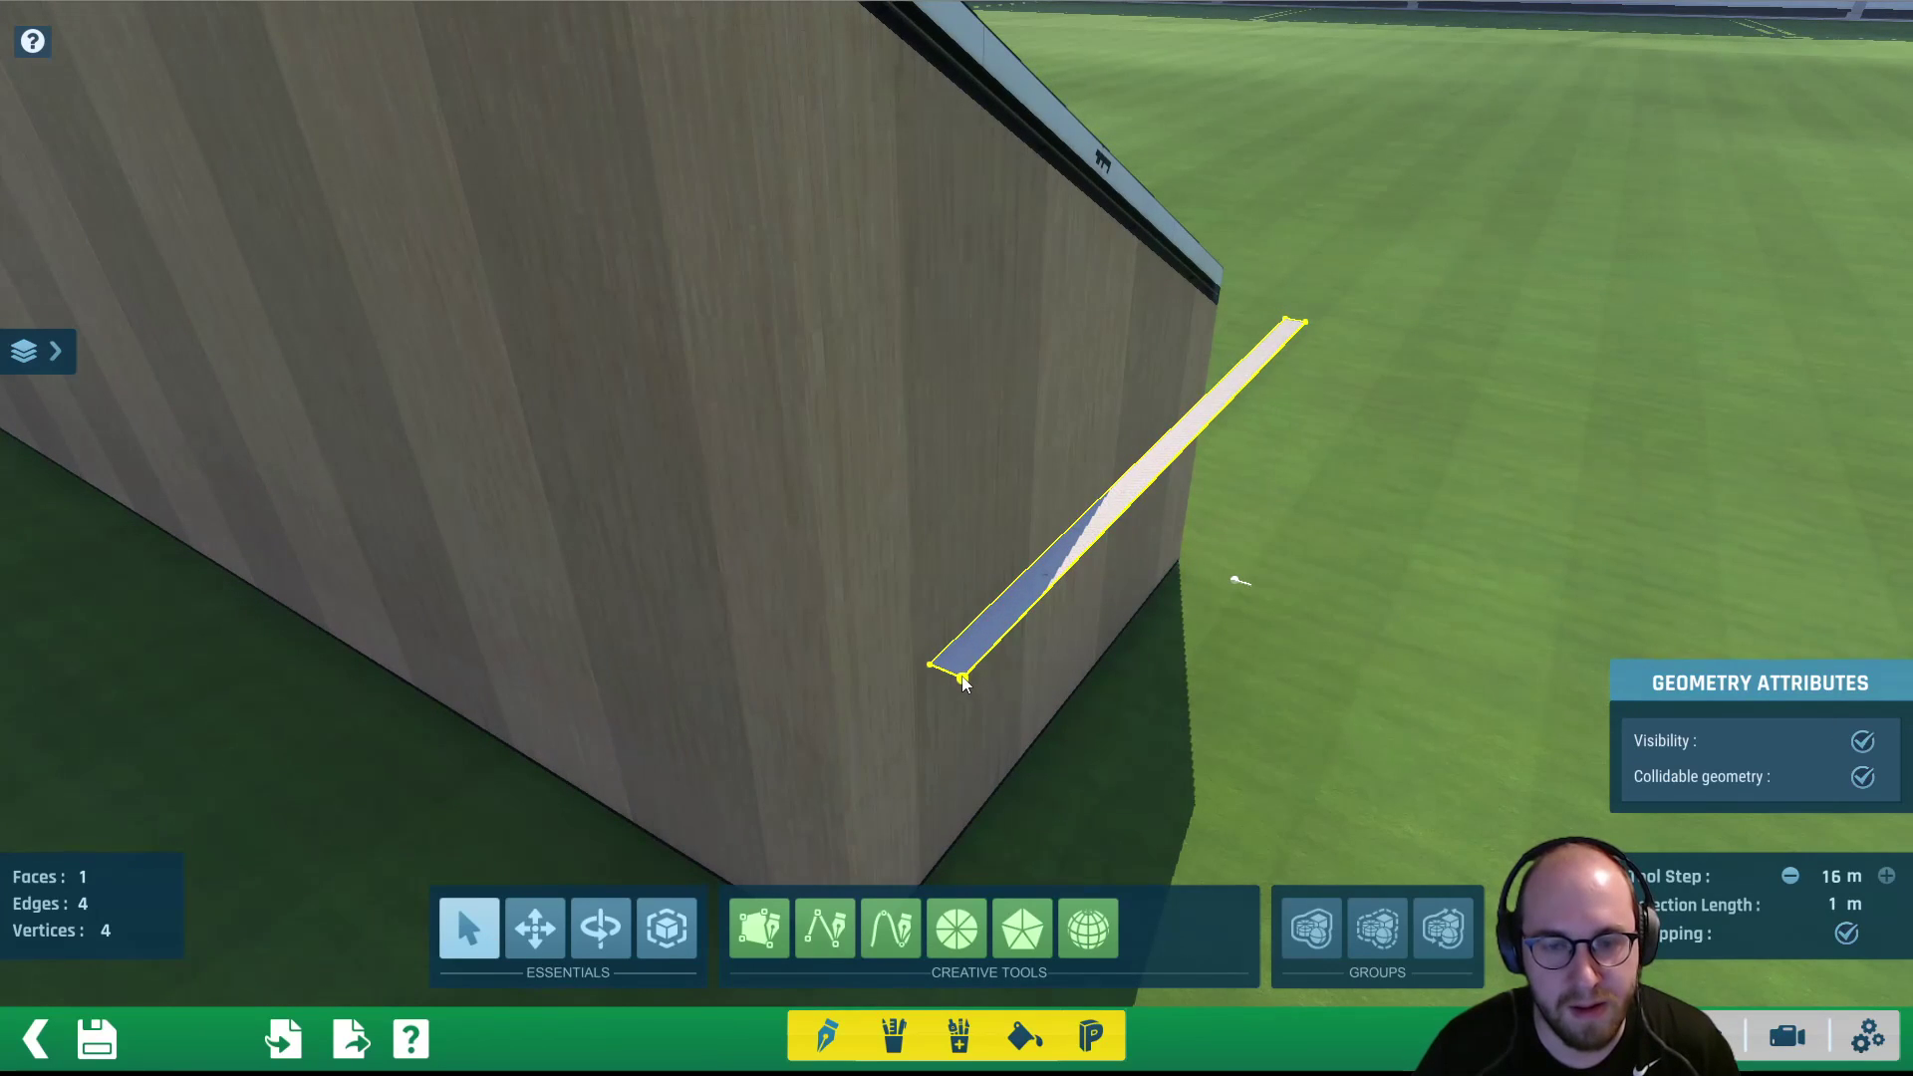
Raise the strip's vertices at the ramp's higher side in 16 m steps so the strip follows the ramp's sloped top edge
left_click(518, 912)
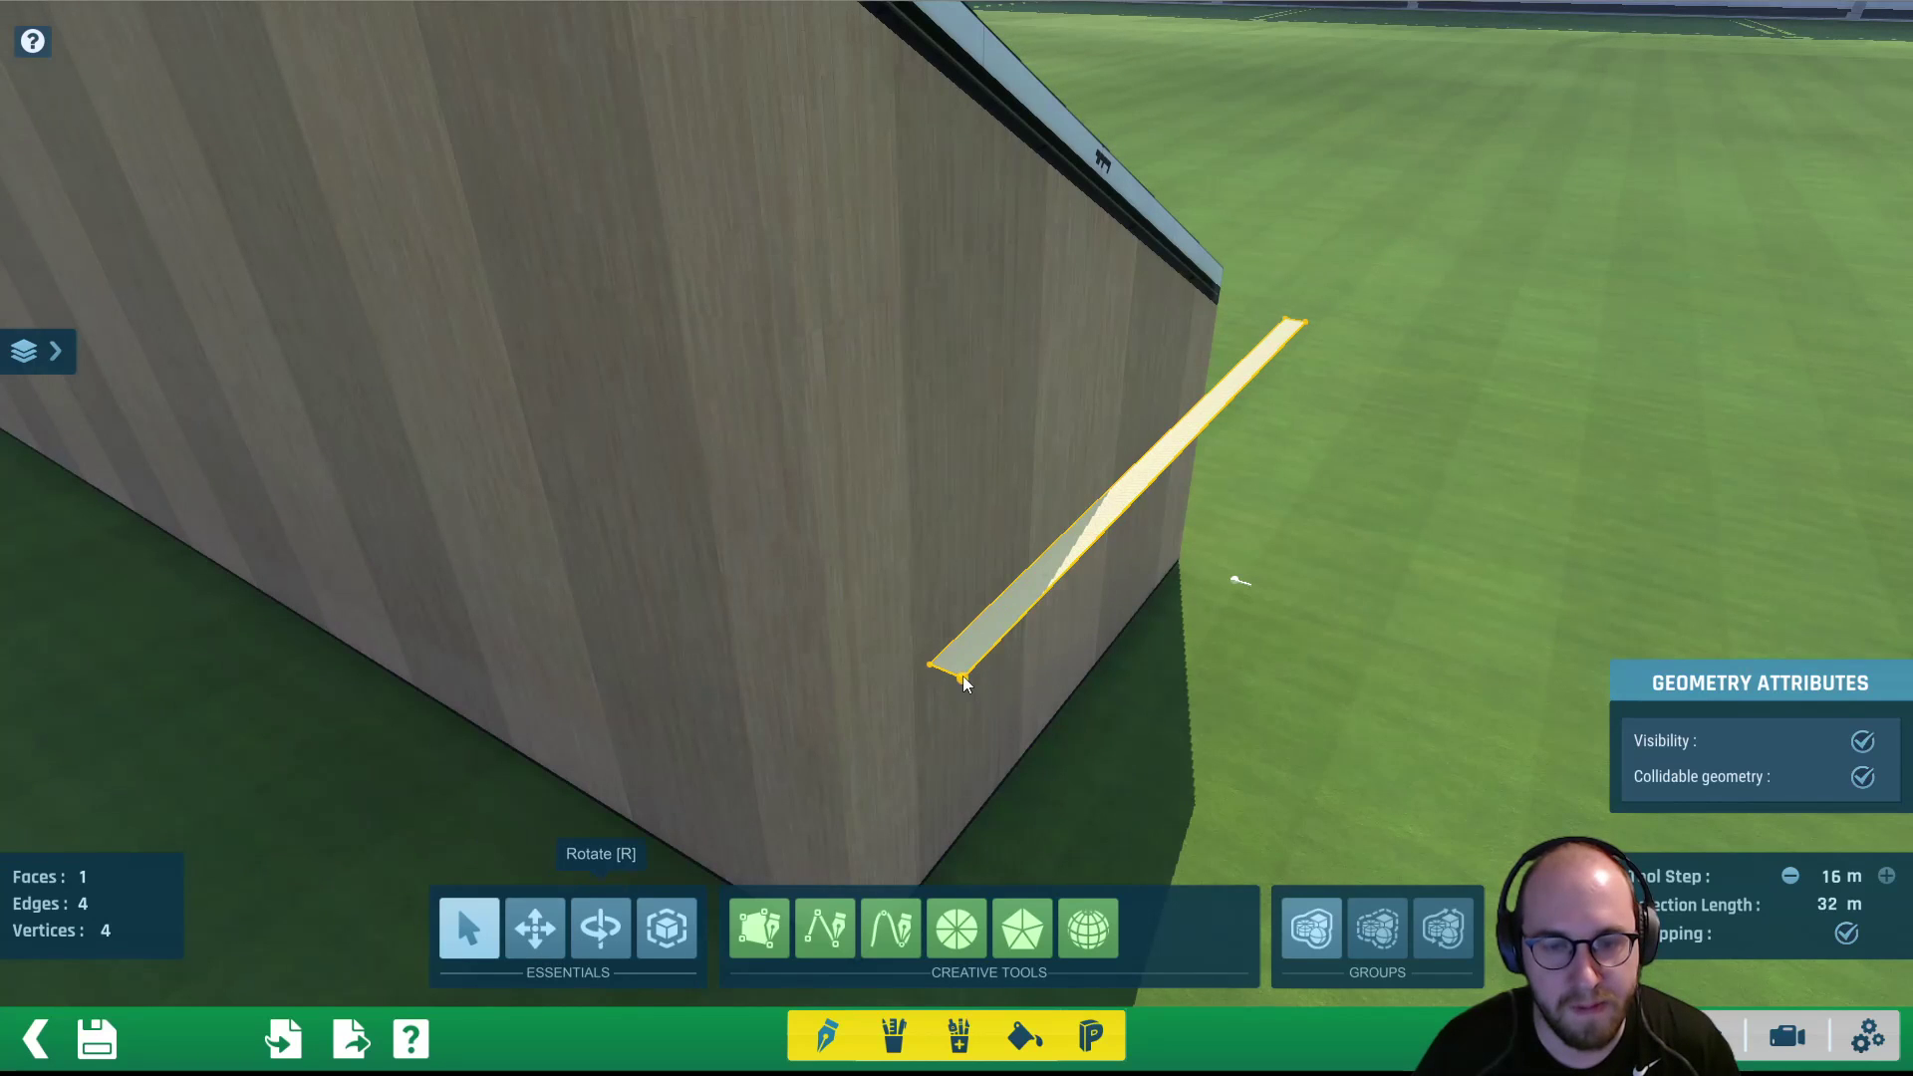
left_click(488, 936)
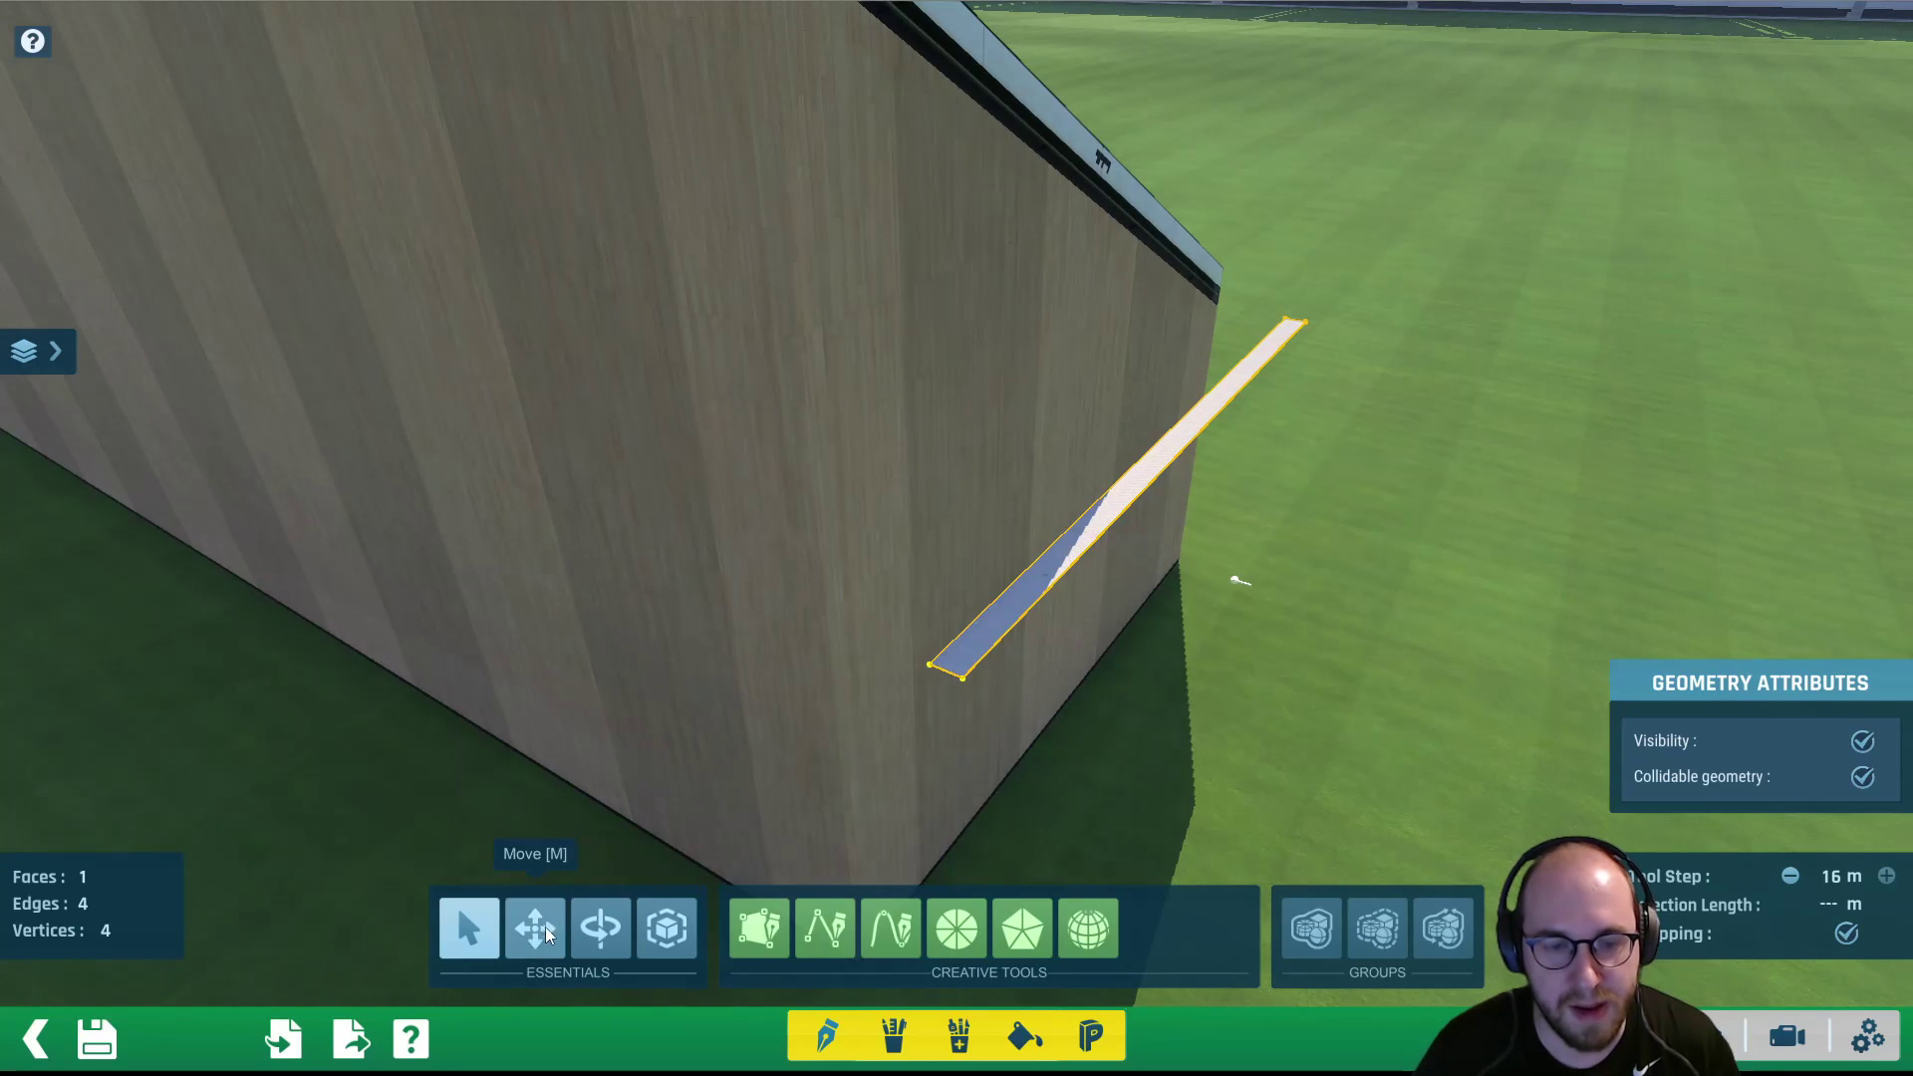
left_click(538, 929)
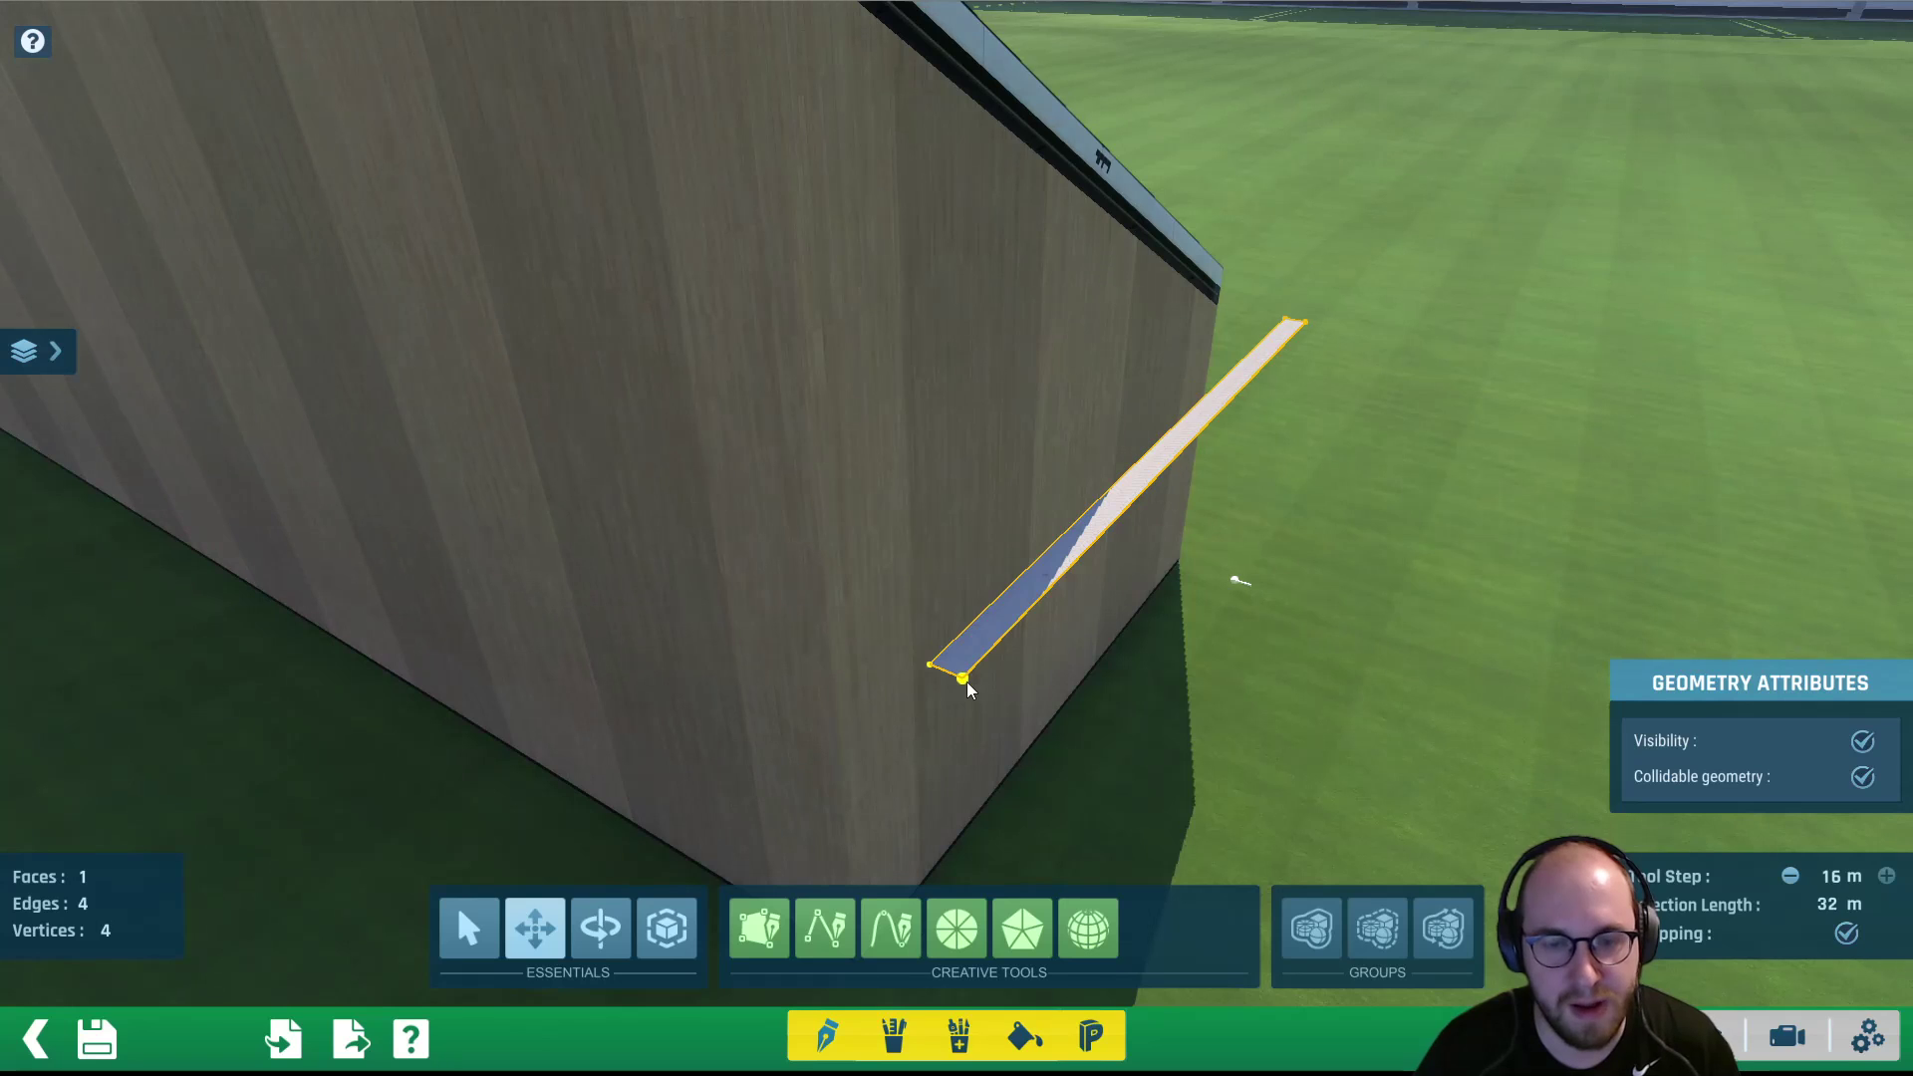
left_click_drag(966, 681, 981, 124)
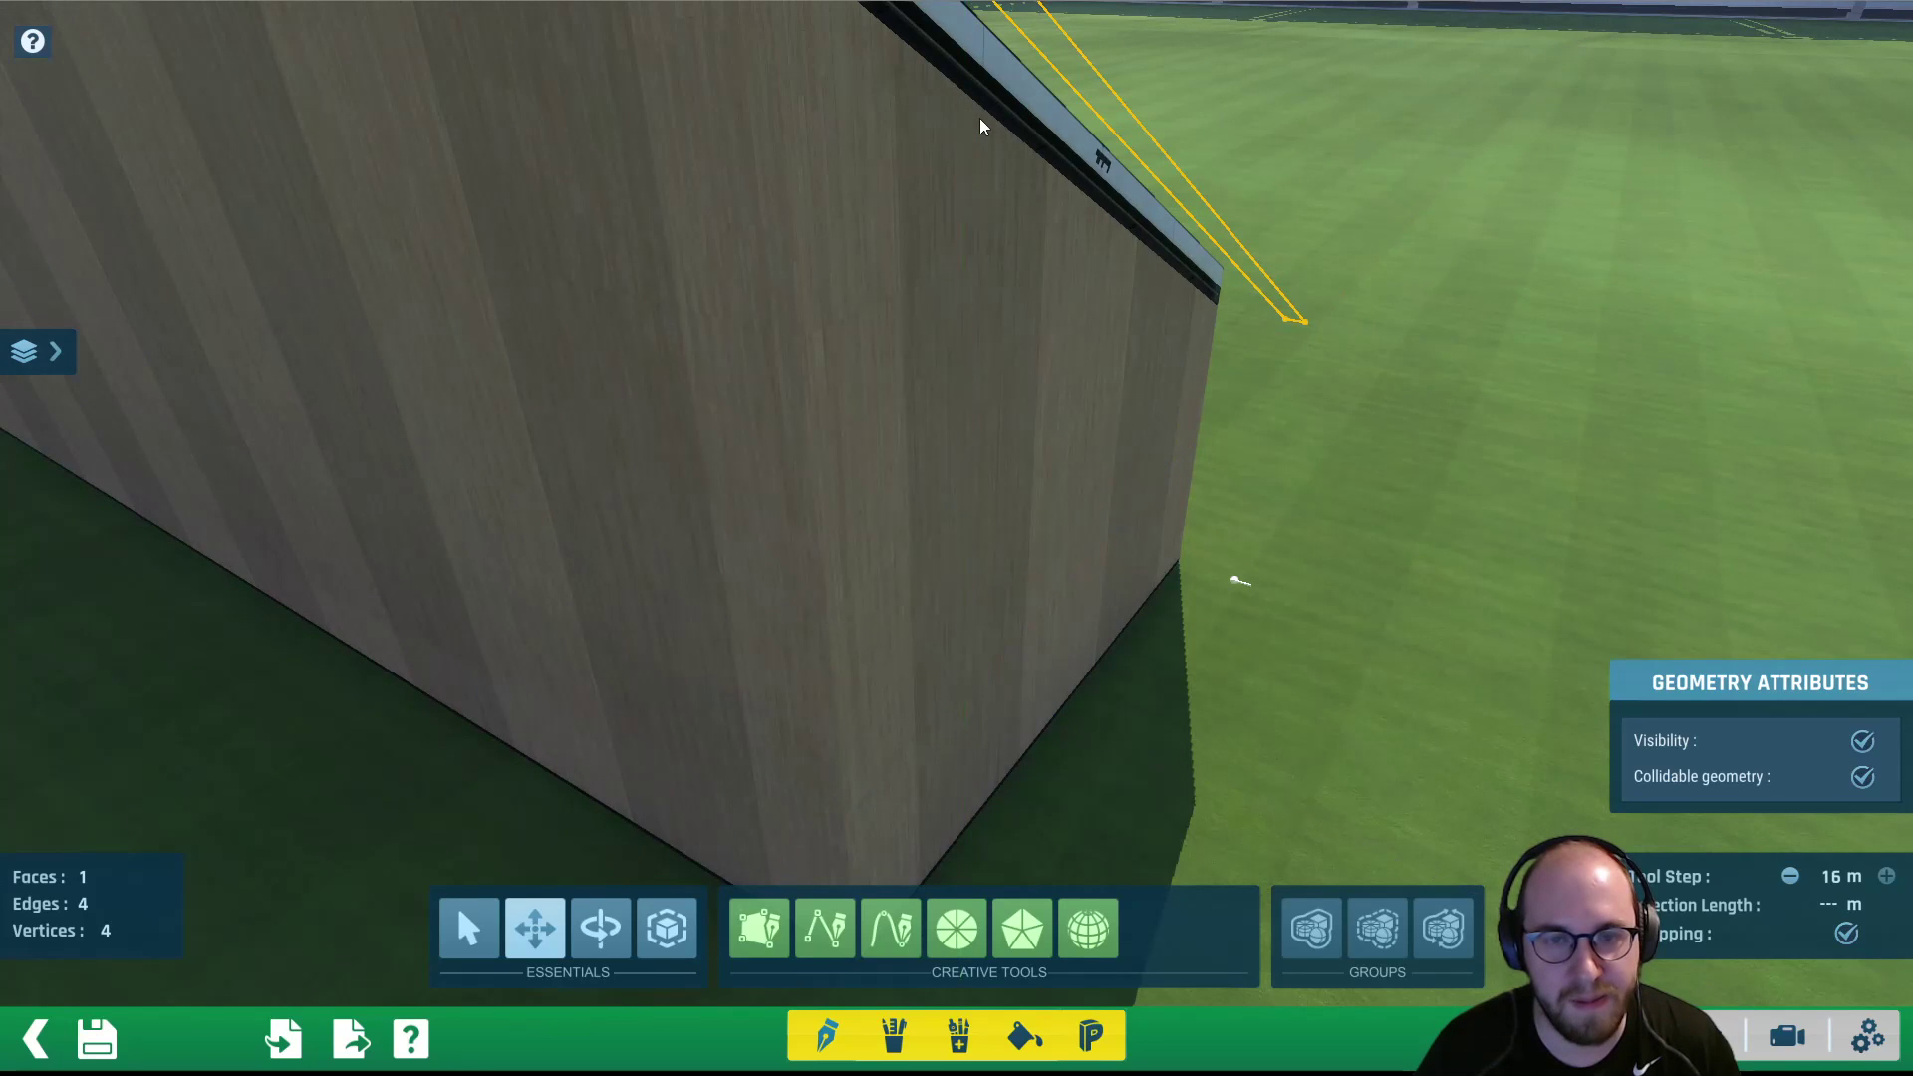
scroll(1014, 319, "down", 3)
right_click_drag(1014, 319, 994, 357)
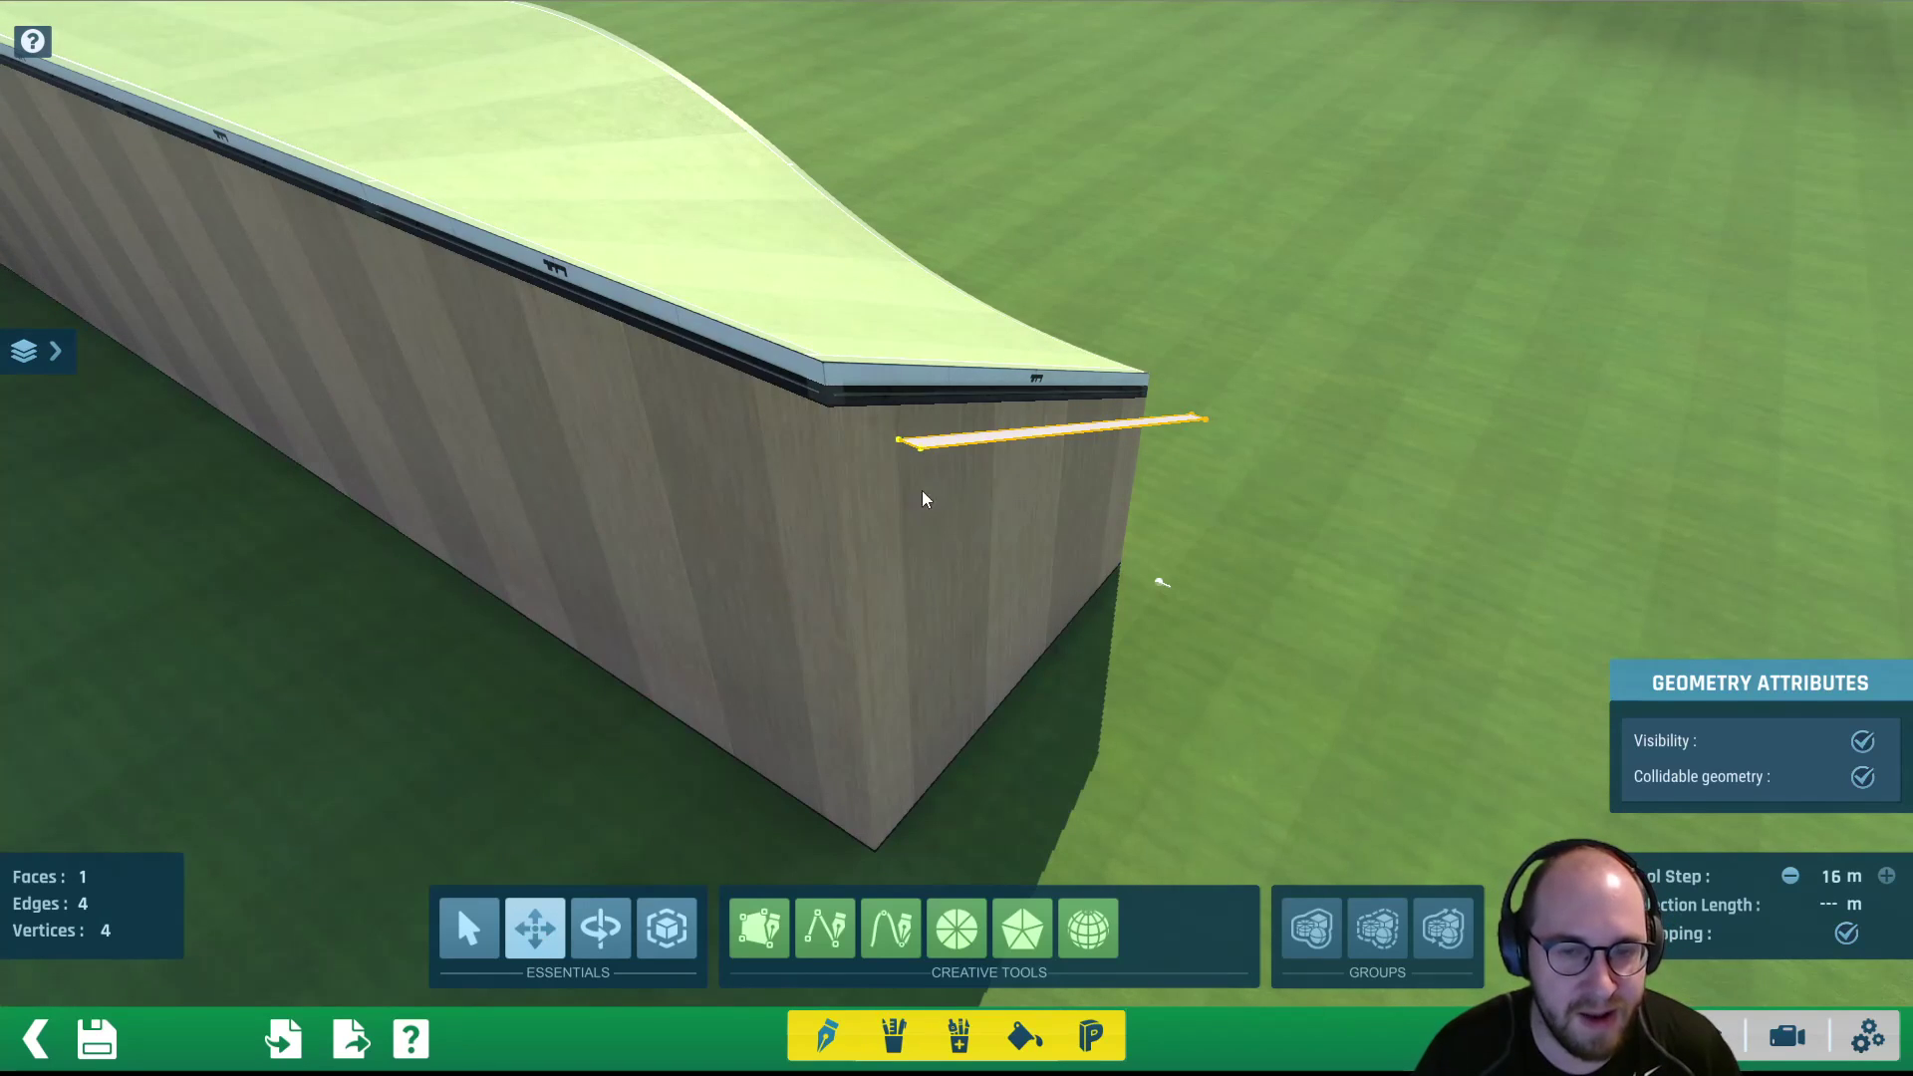
Extrude the sloped strip upward by 2 m, using a 2 m tool step
right_click_drag(962, 444, 911, 587)
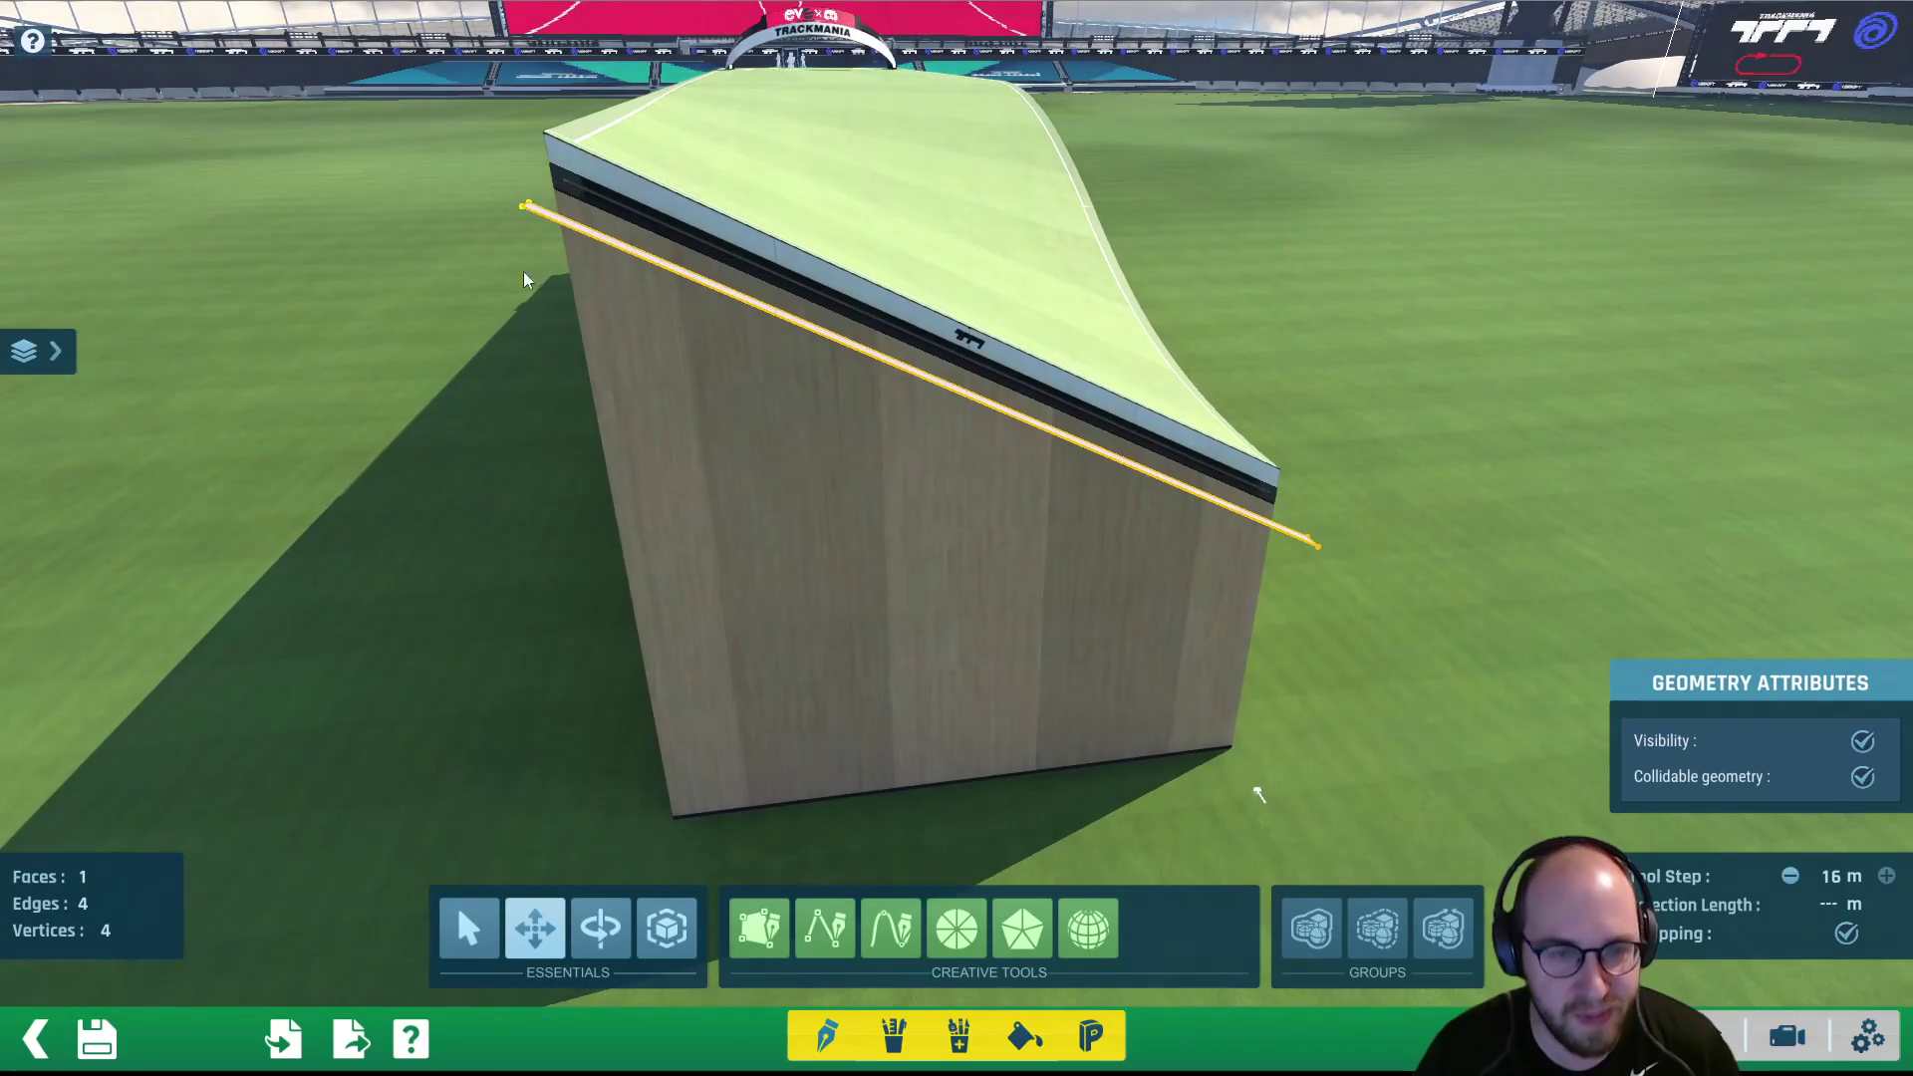
right_click_drag(576, 451, 937, 260)
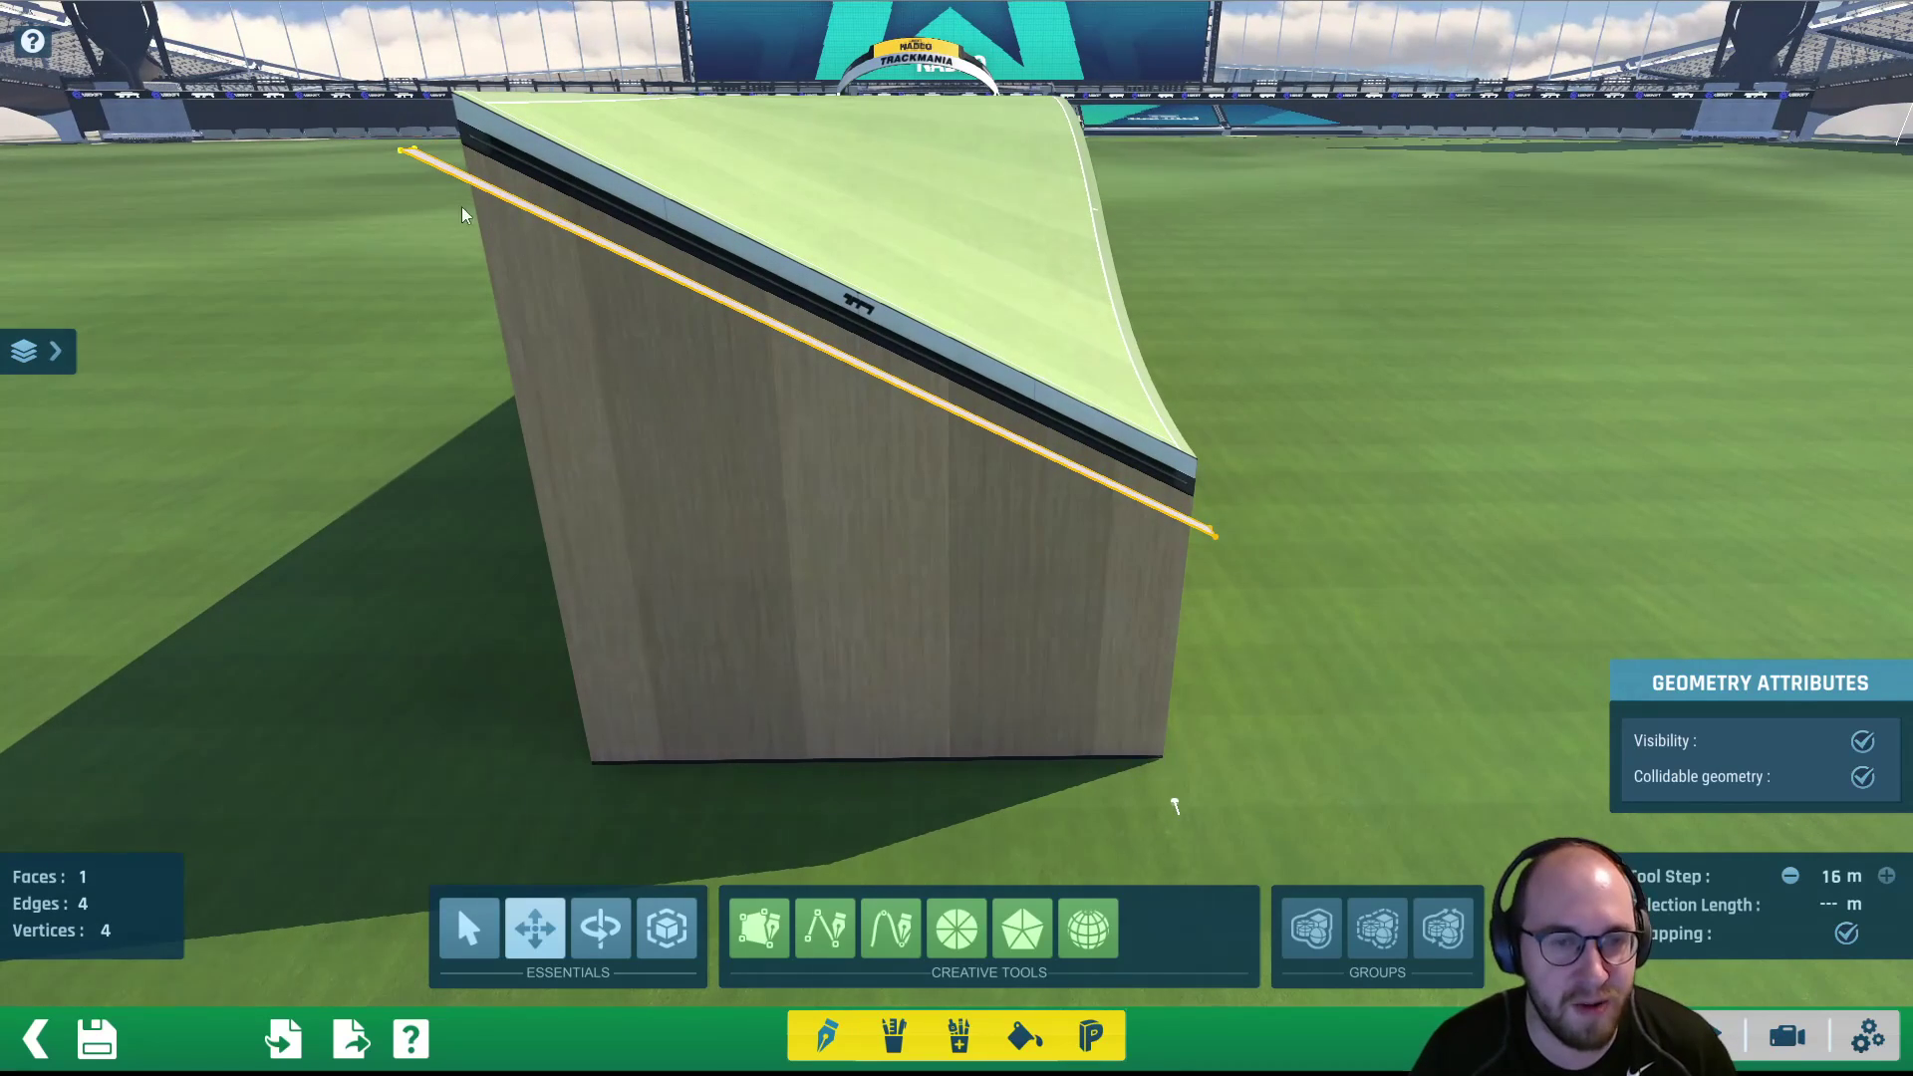
right_click_drag(872, 273, 927, 409)
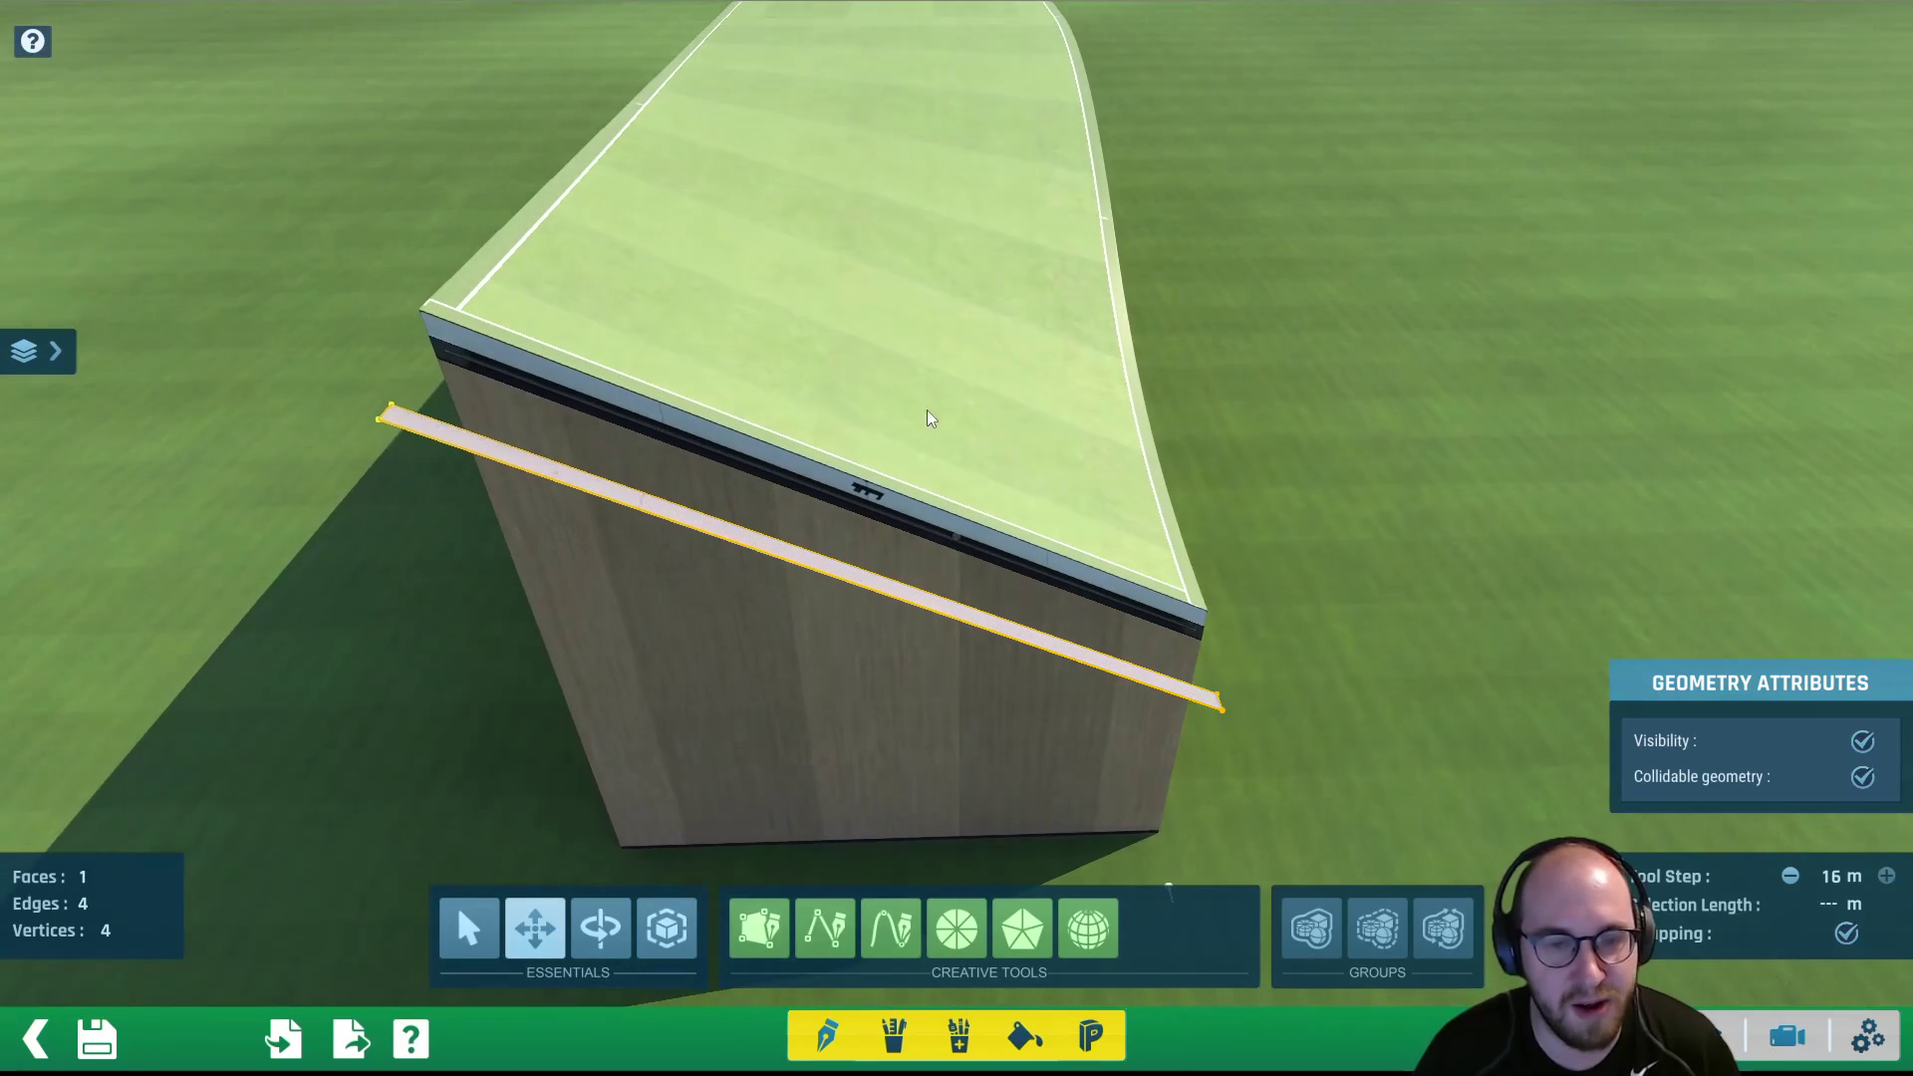
left_click(1843, 879)
type("2")
key("Return")
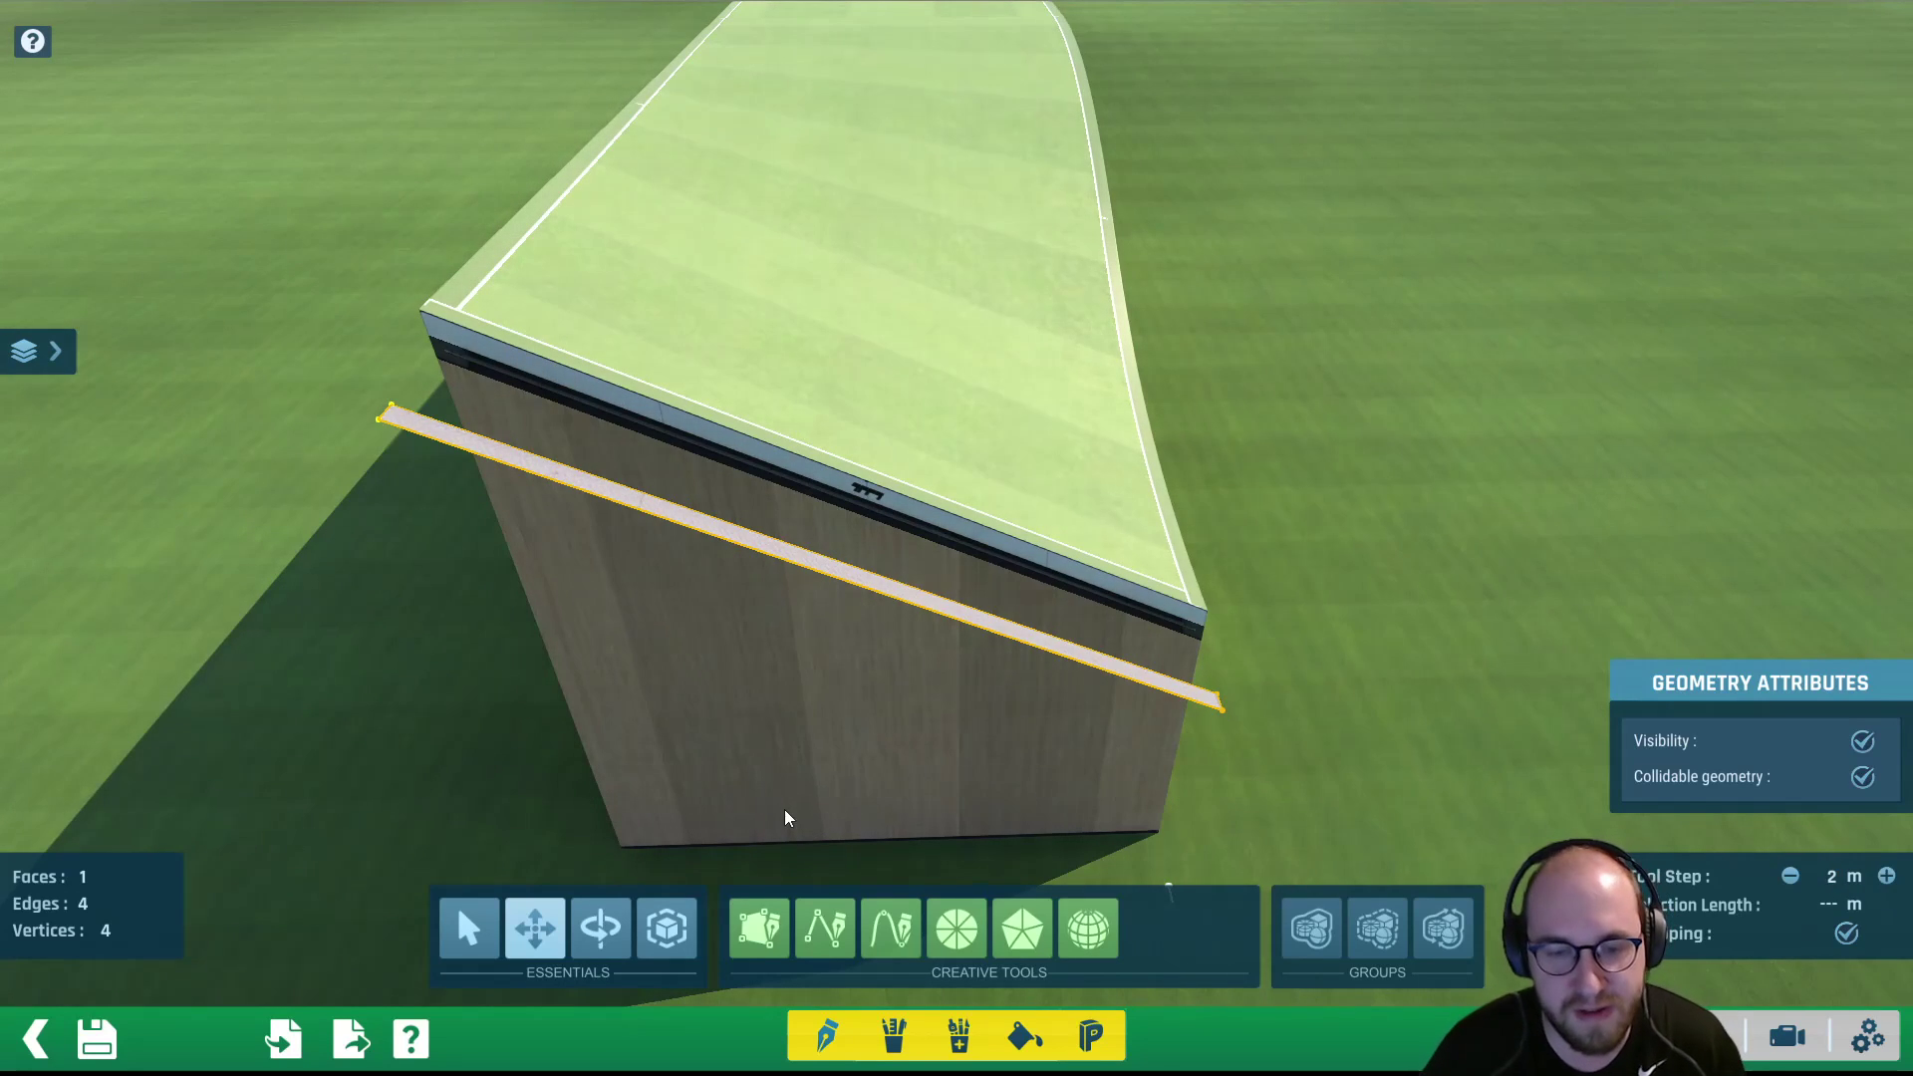
left_click(891, 1041)
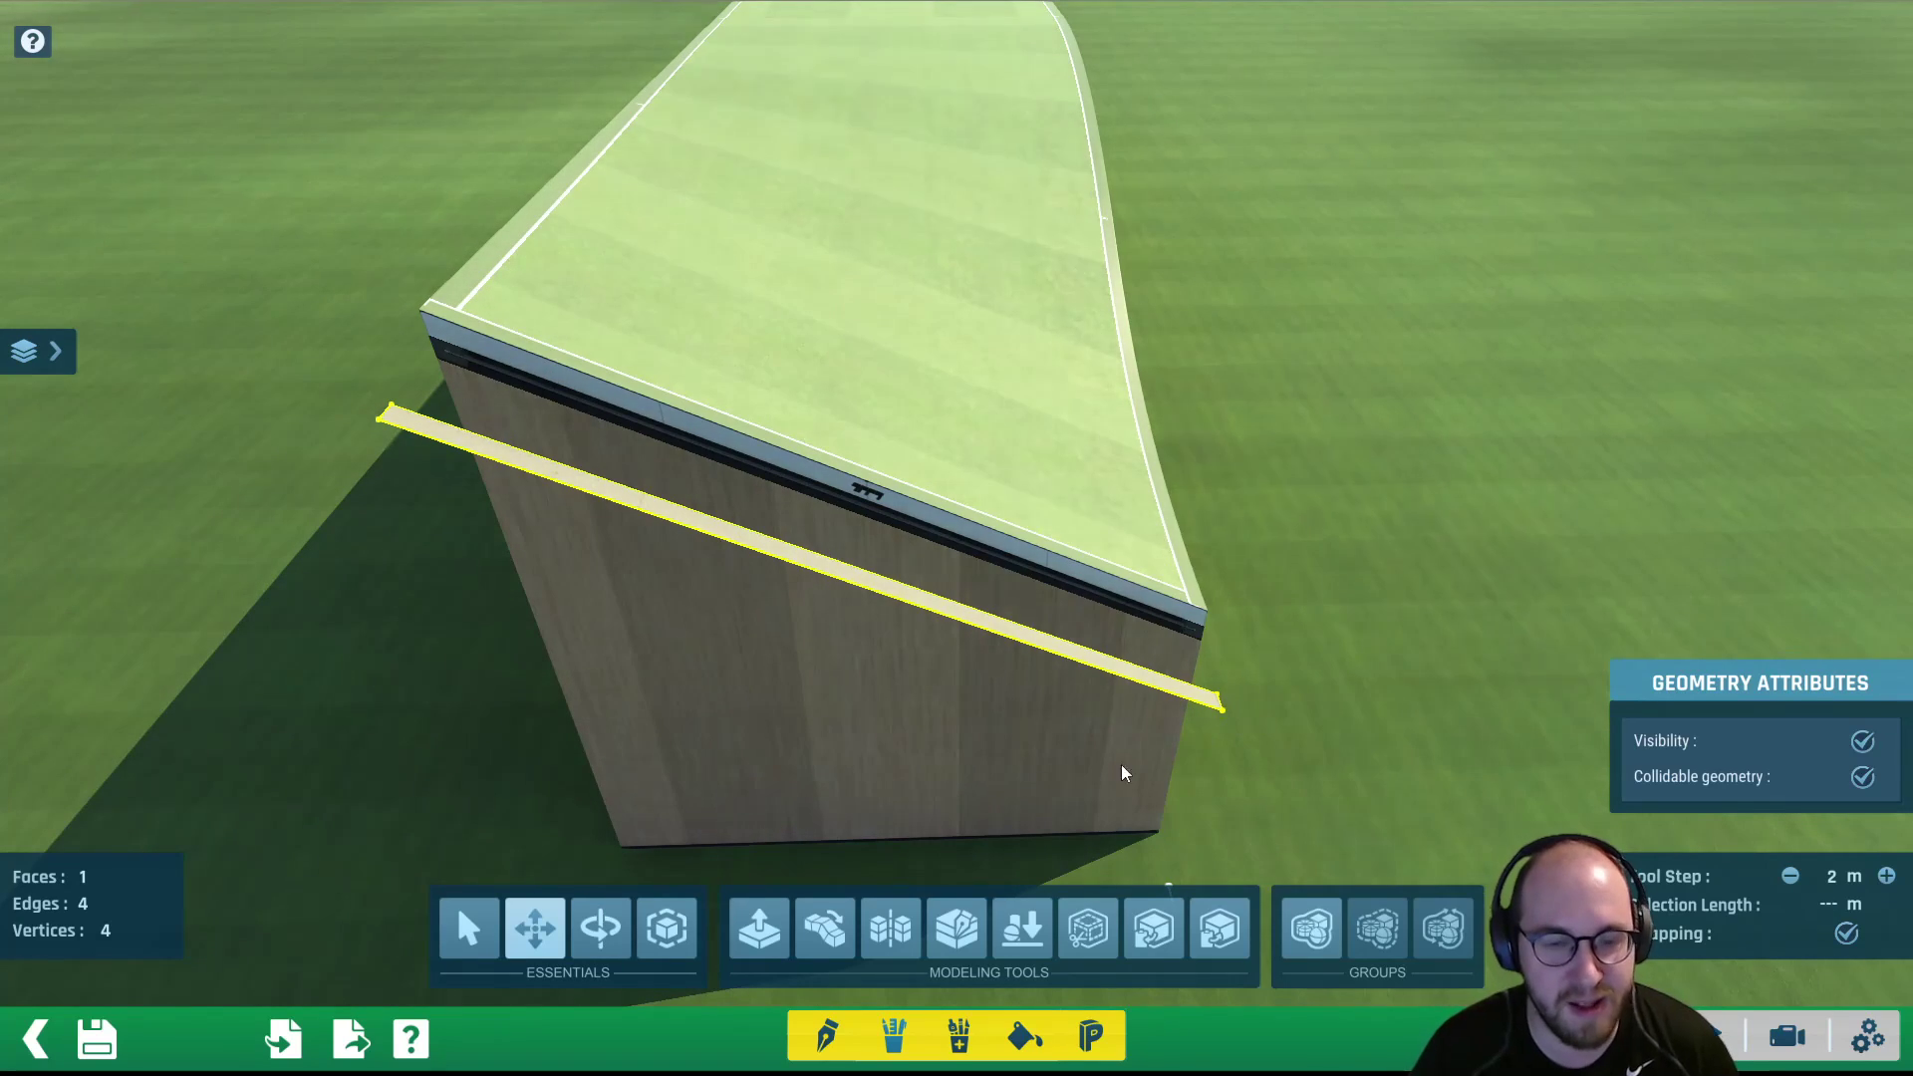
left_click(767, 929)
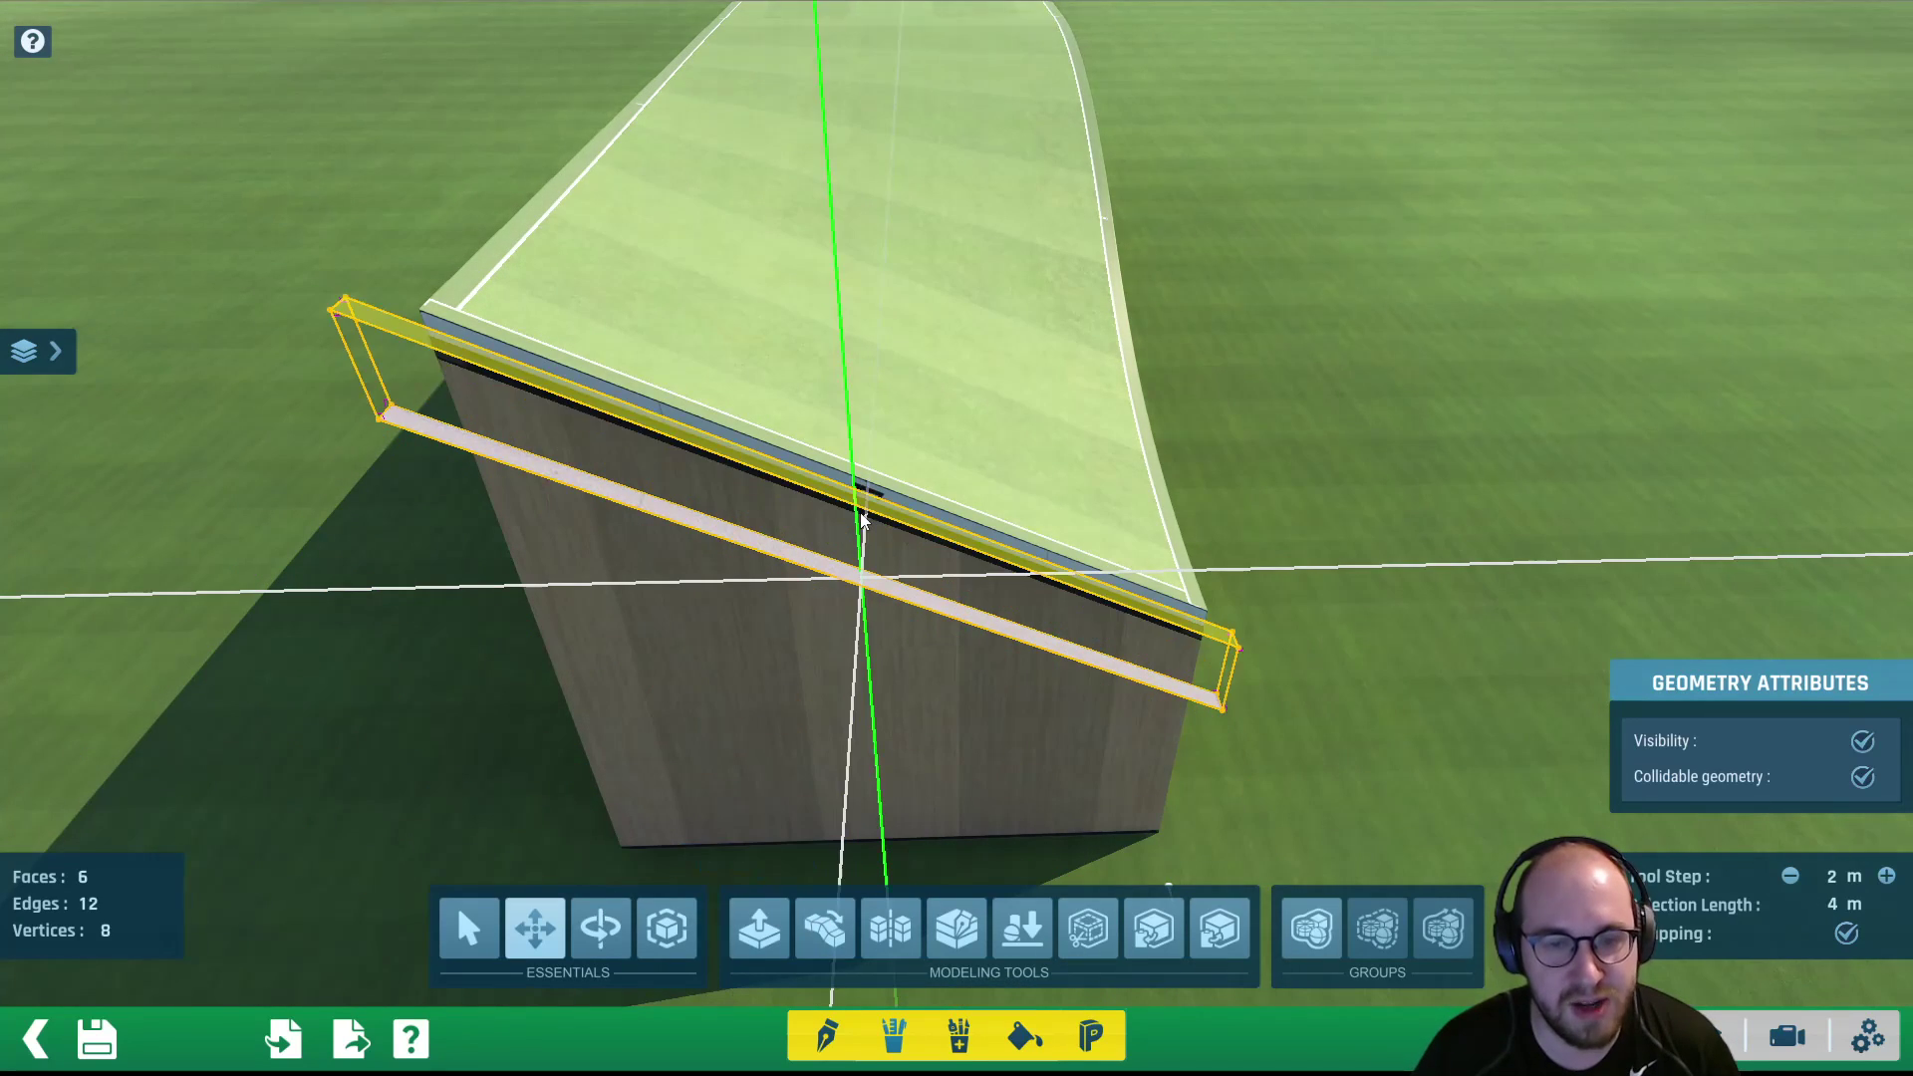
right_click_drag(858, 516, 870, 476, "alt")
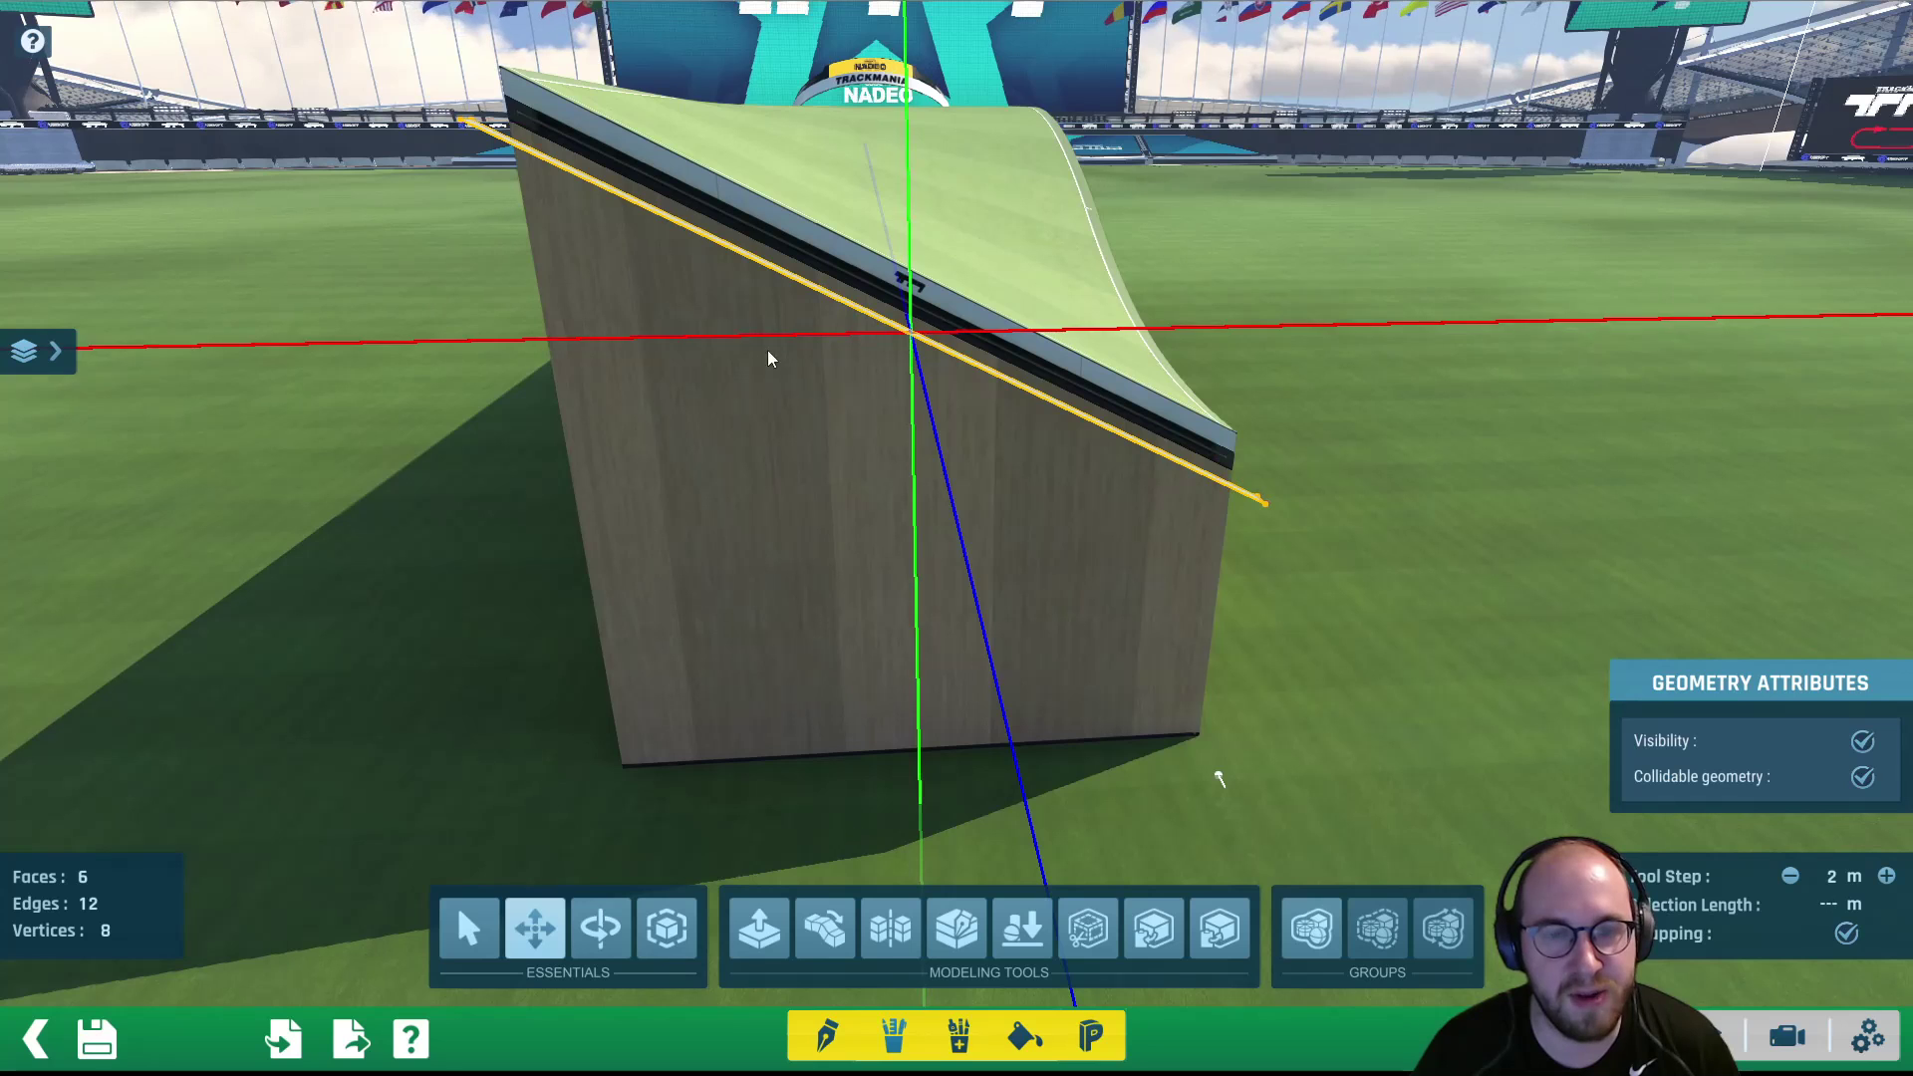
left_click(866, 264)
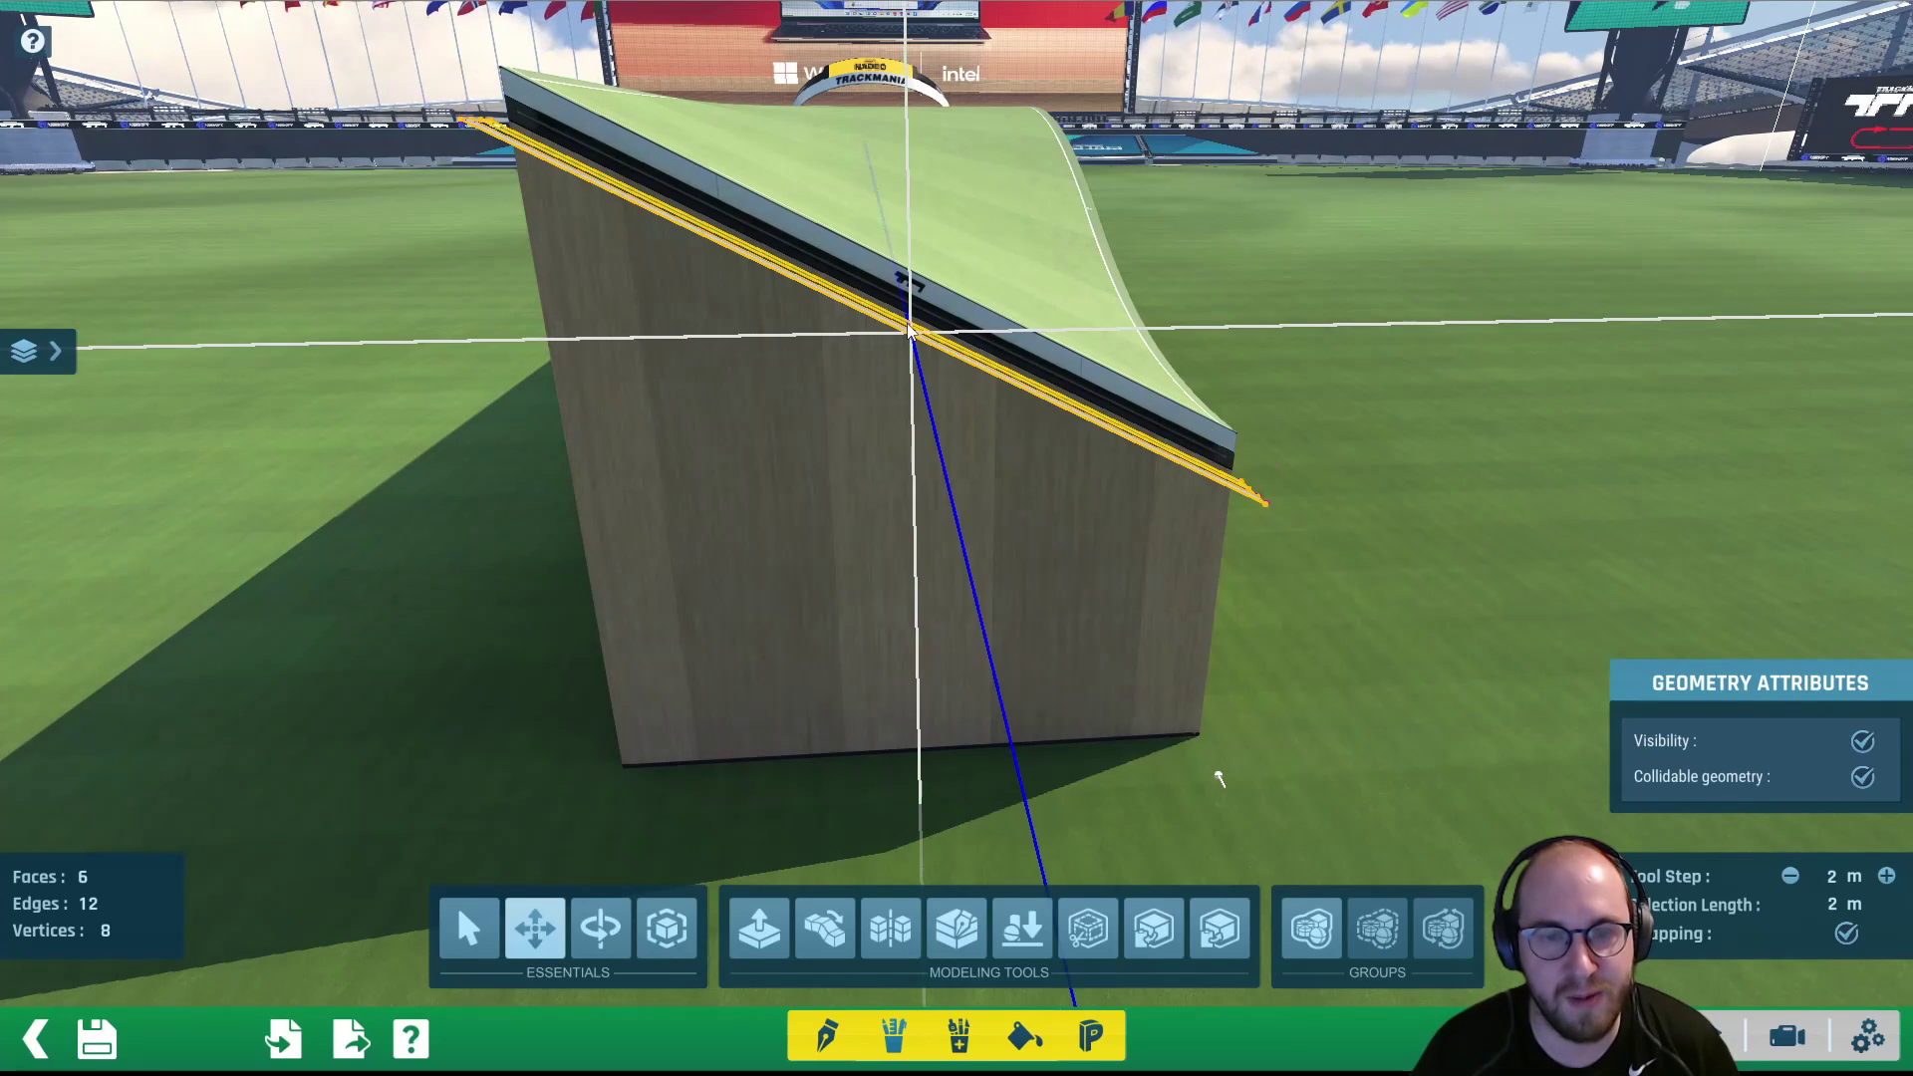
Complete the strip's 2 m upward extrusion, select the whole solid and subdivide its faces twice
left_click(913, 270)
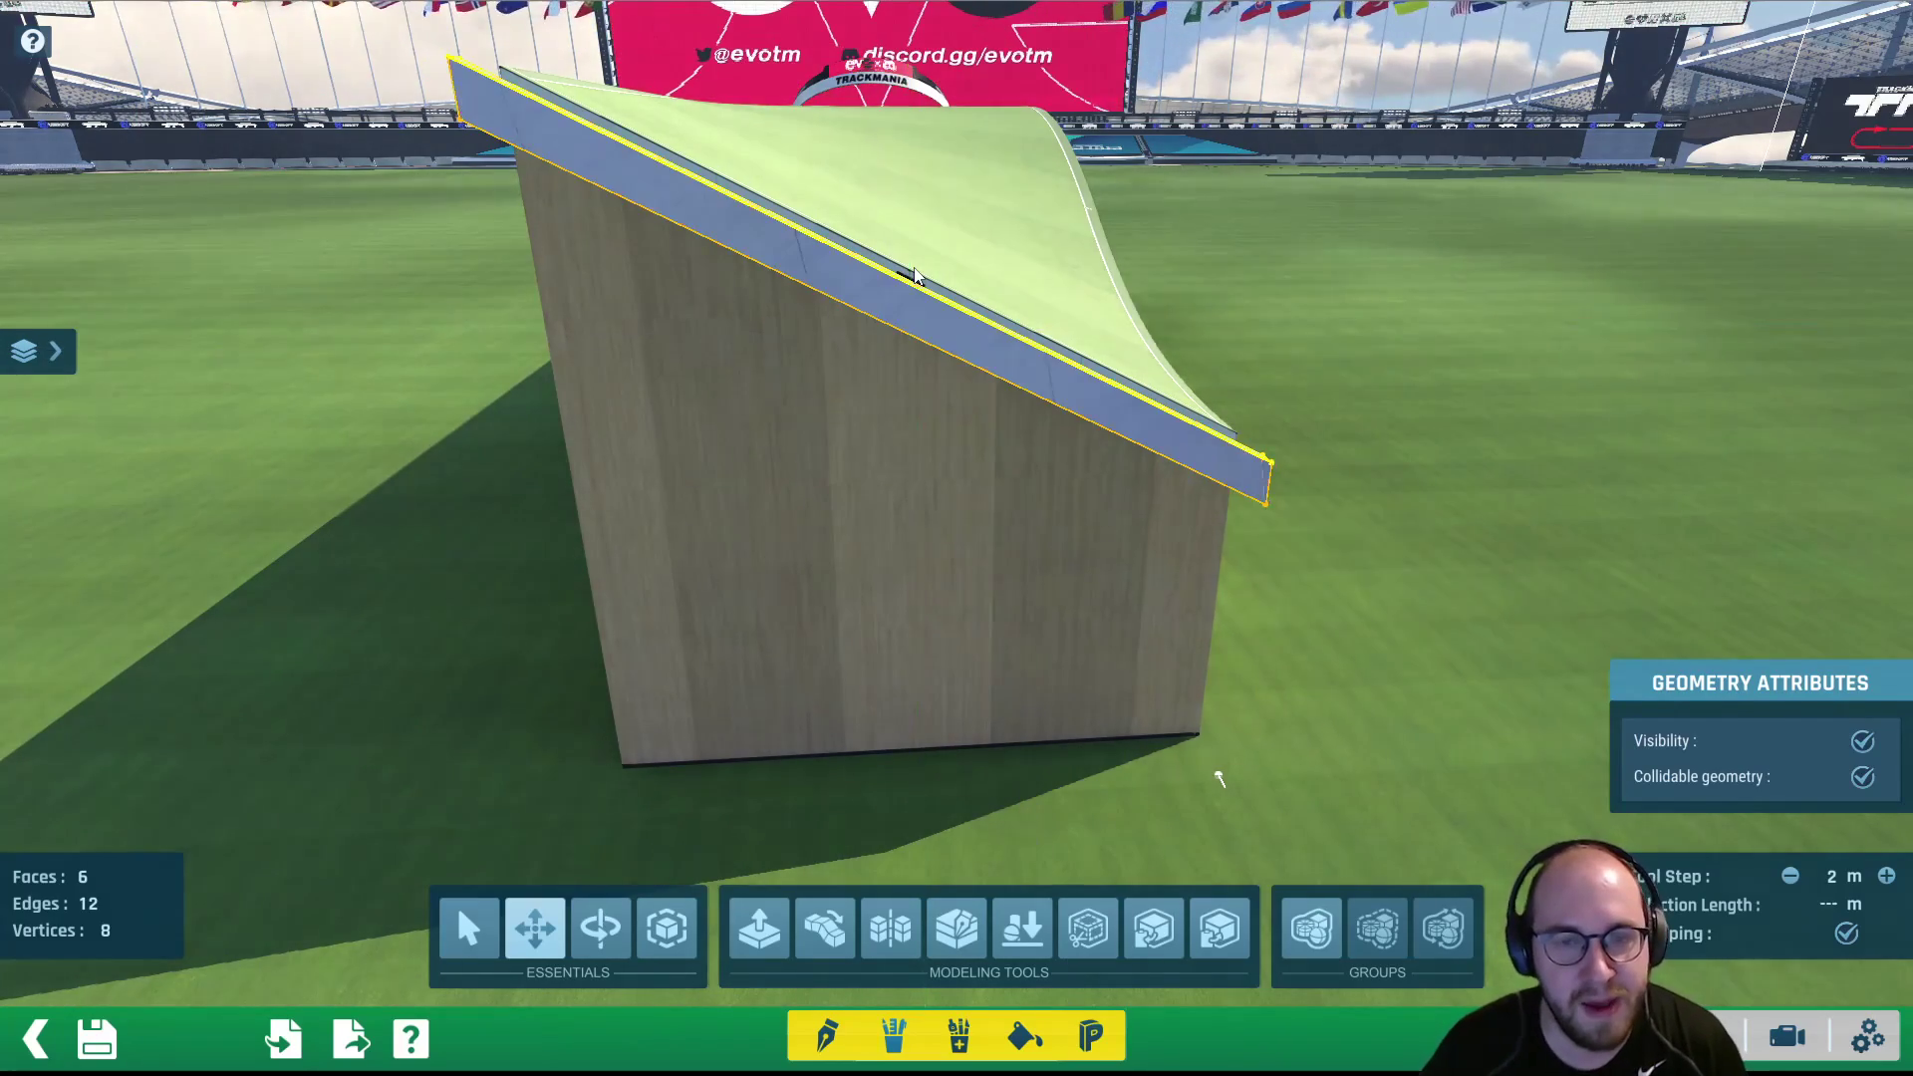
mouse_move(1056, 265)
right_mouse_down()
mouse_move(720, 273)
mouse_move(1037, 260)
right_mouse_up()
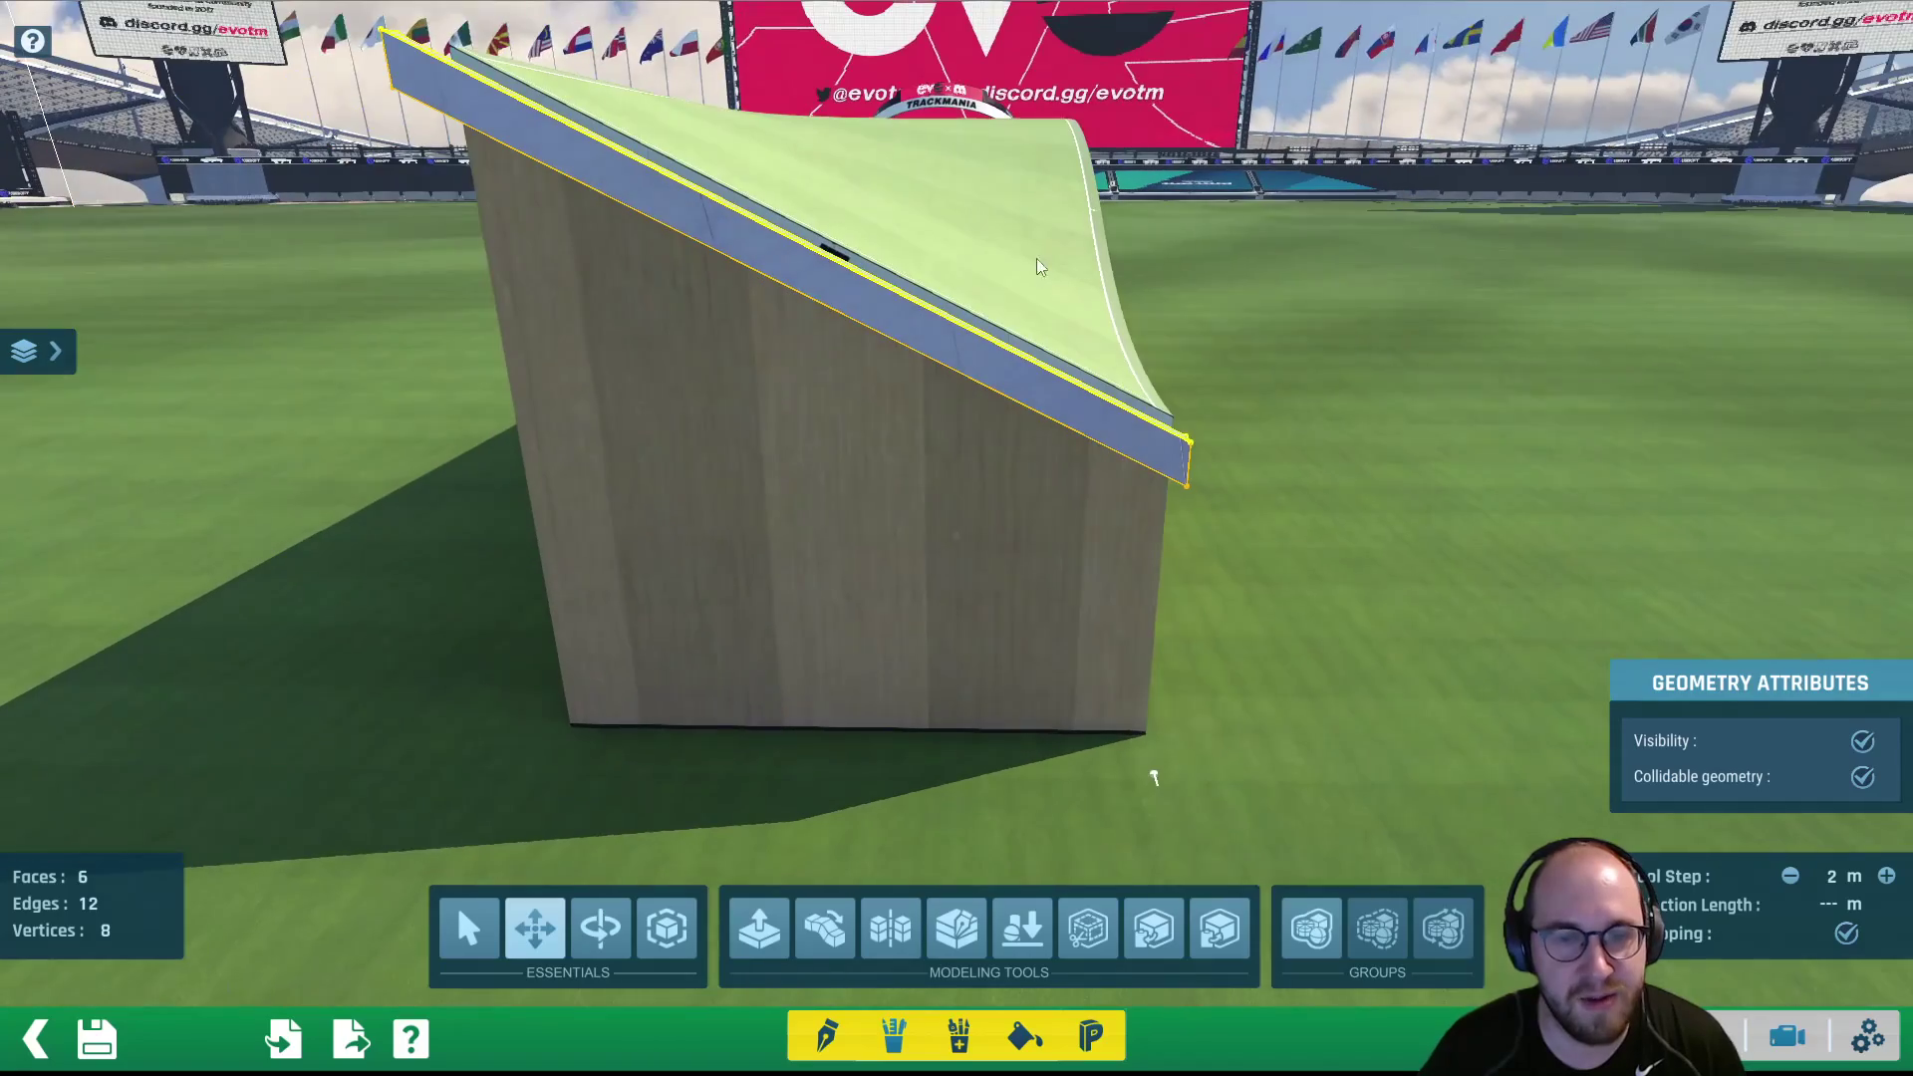
right_click_drag(801, 253, 882, 489)
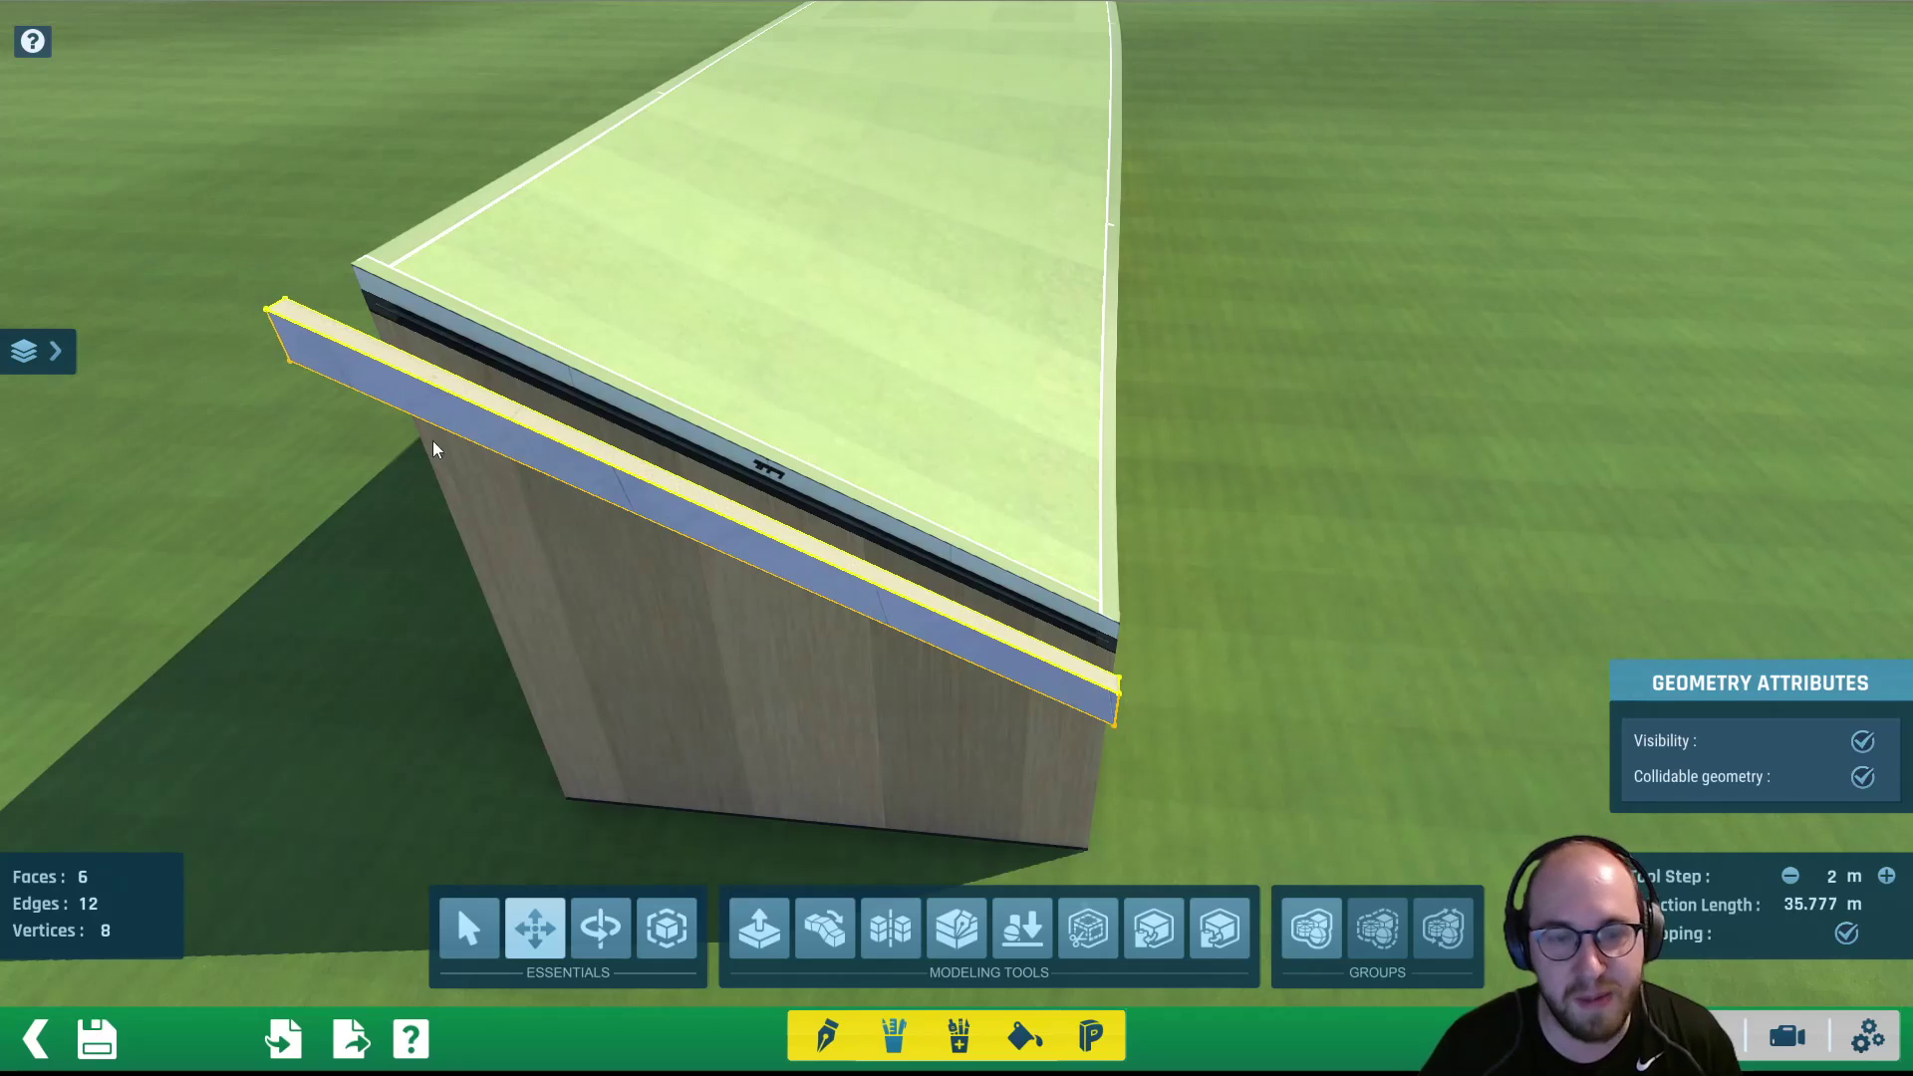
left_click(752, 551)
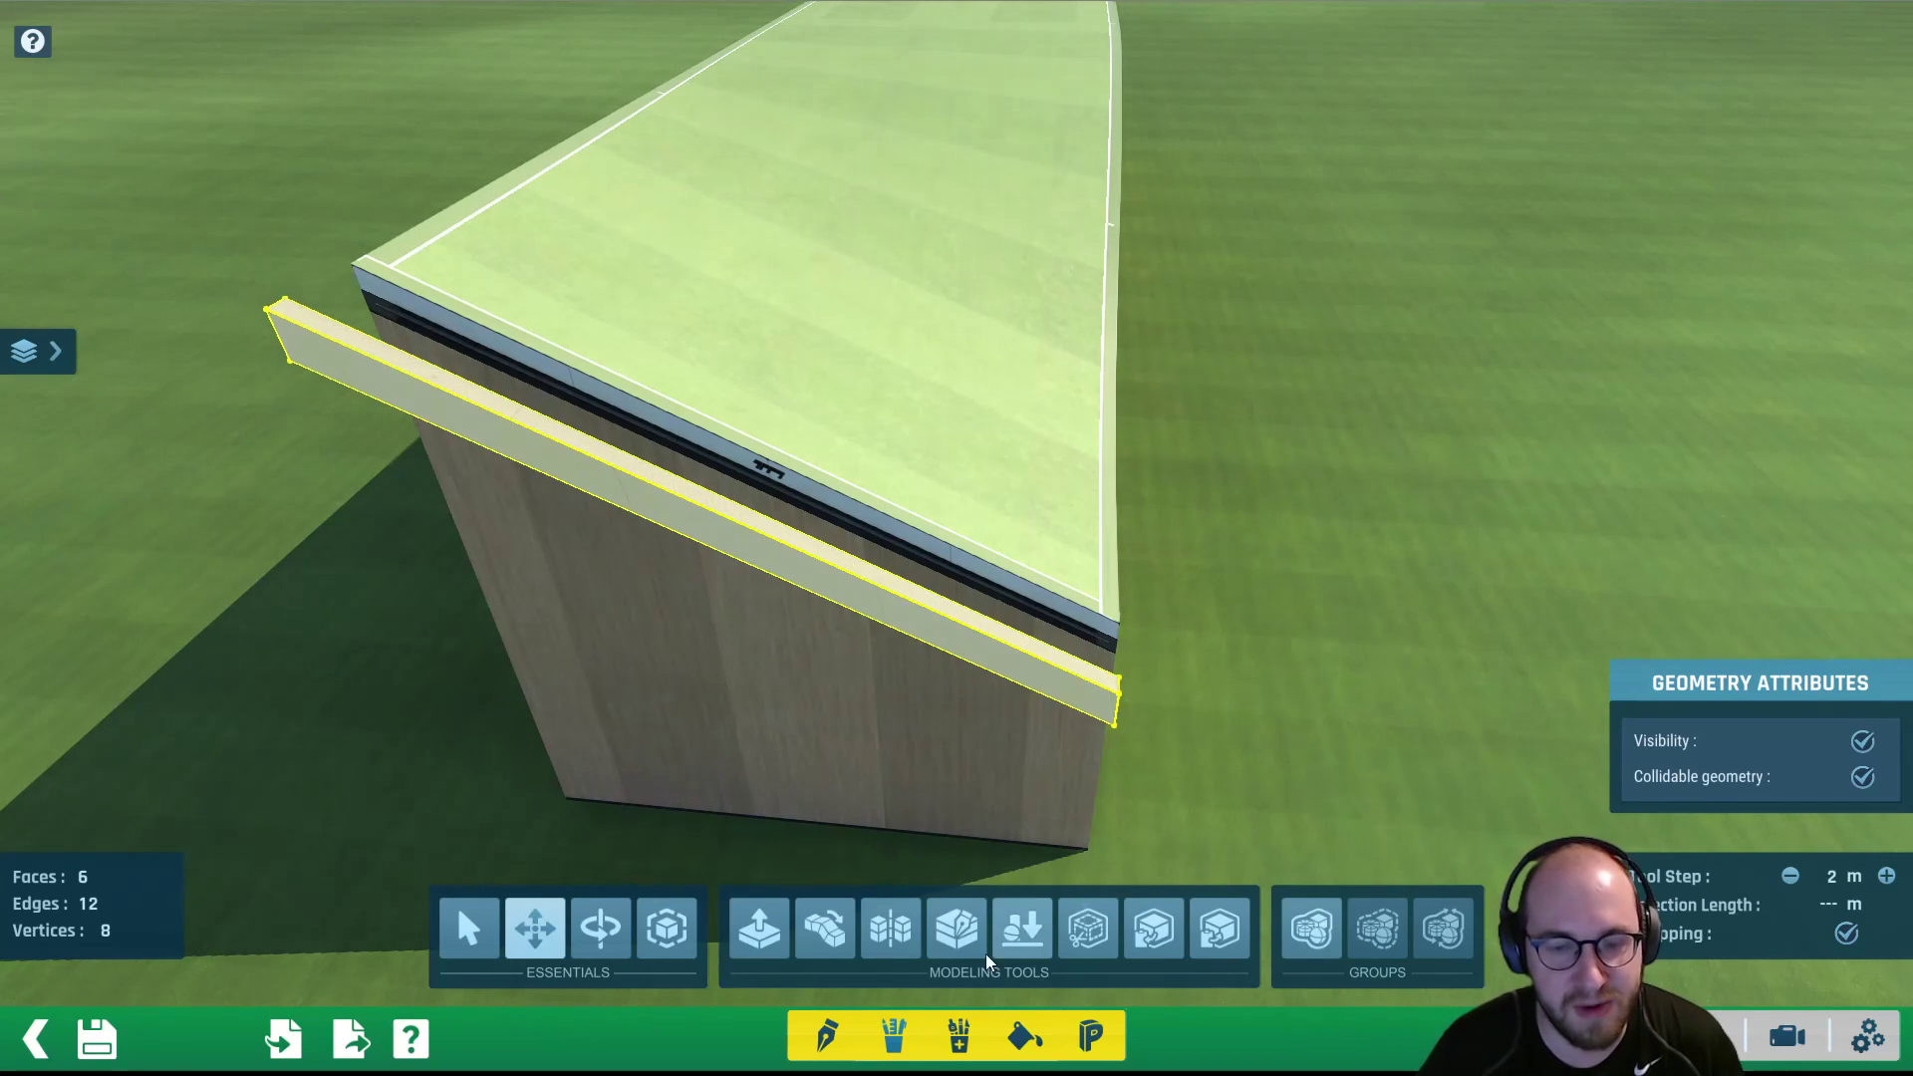
left_click(961, 1037)
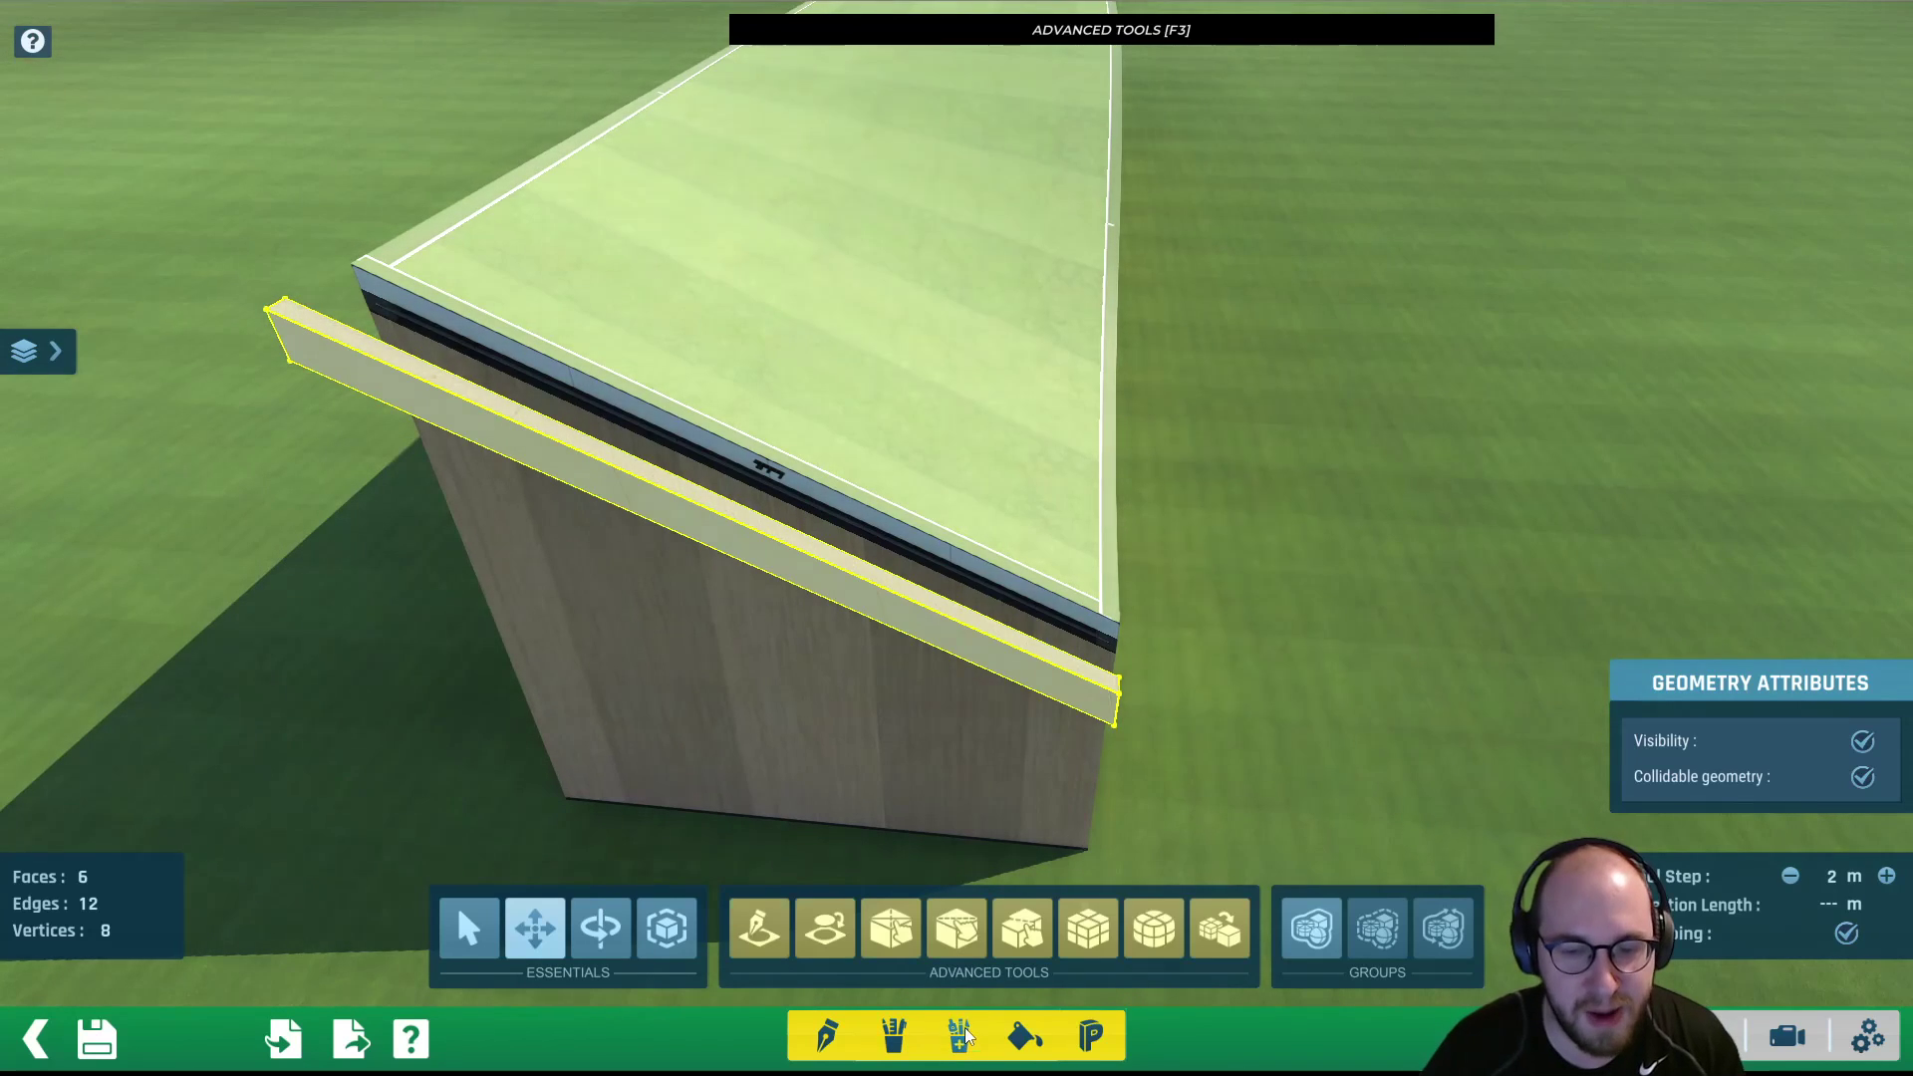
left_click(1101, 930)
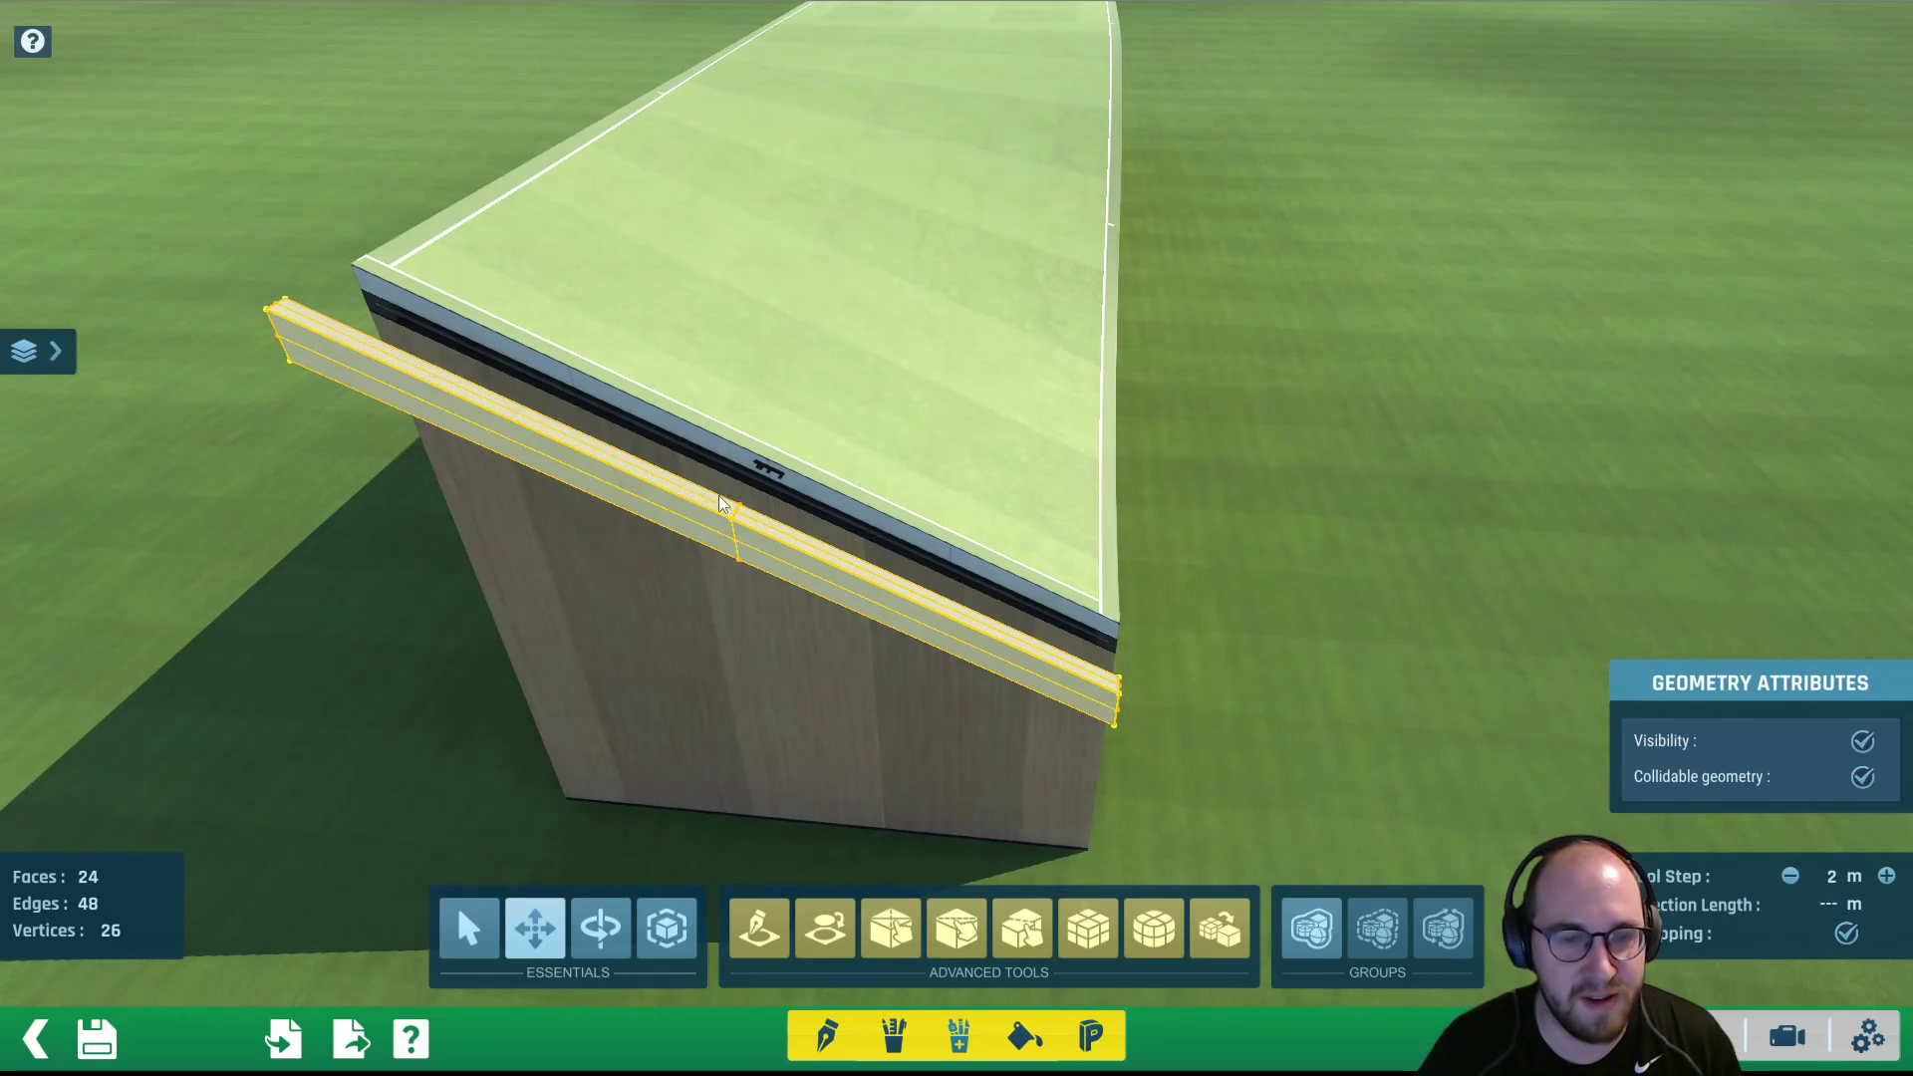
left_click(1080, 931)
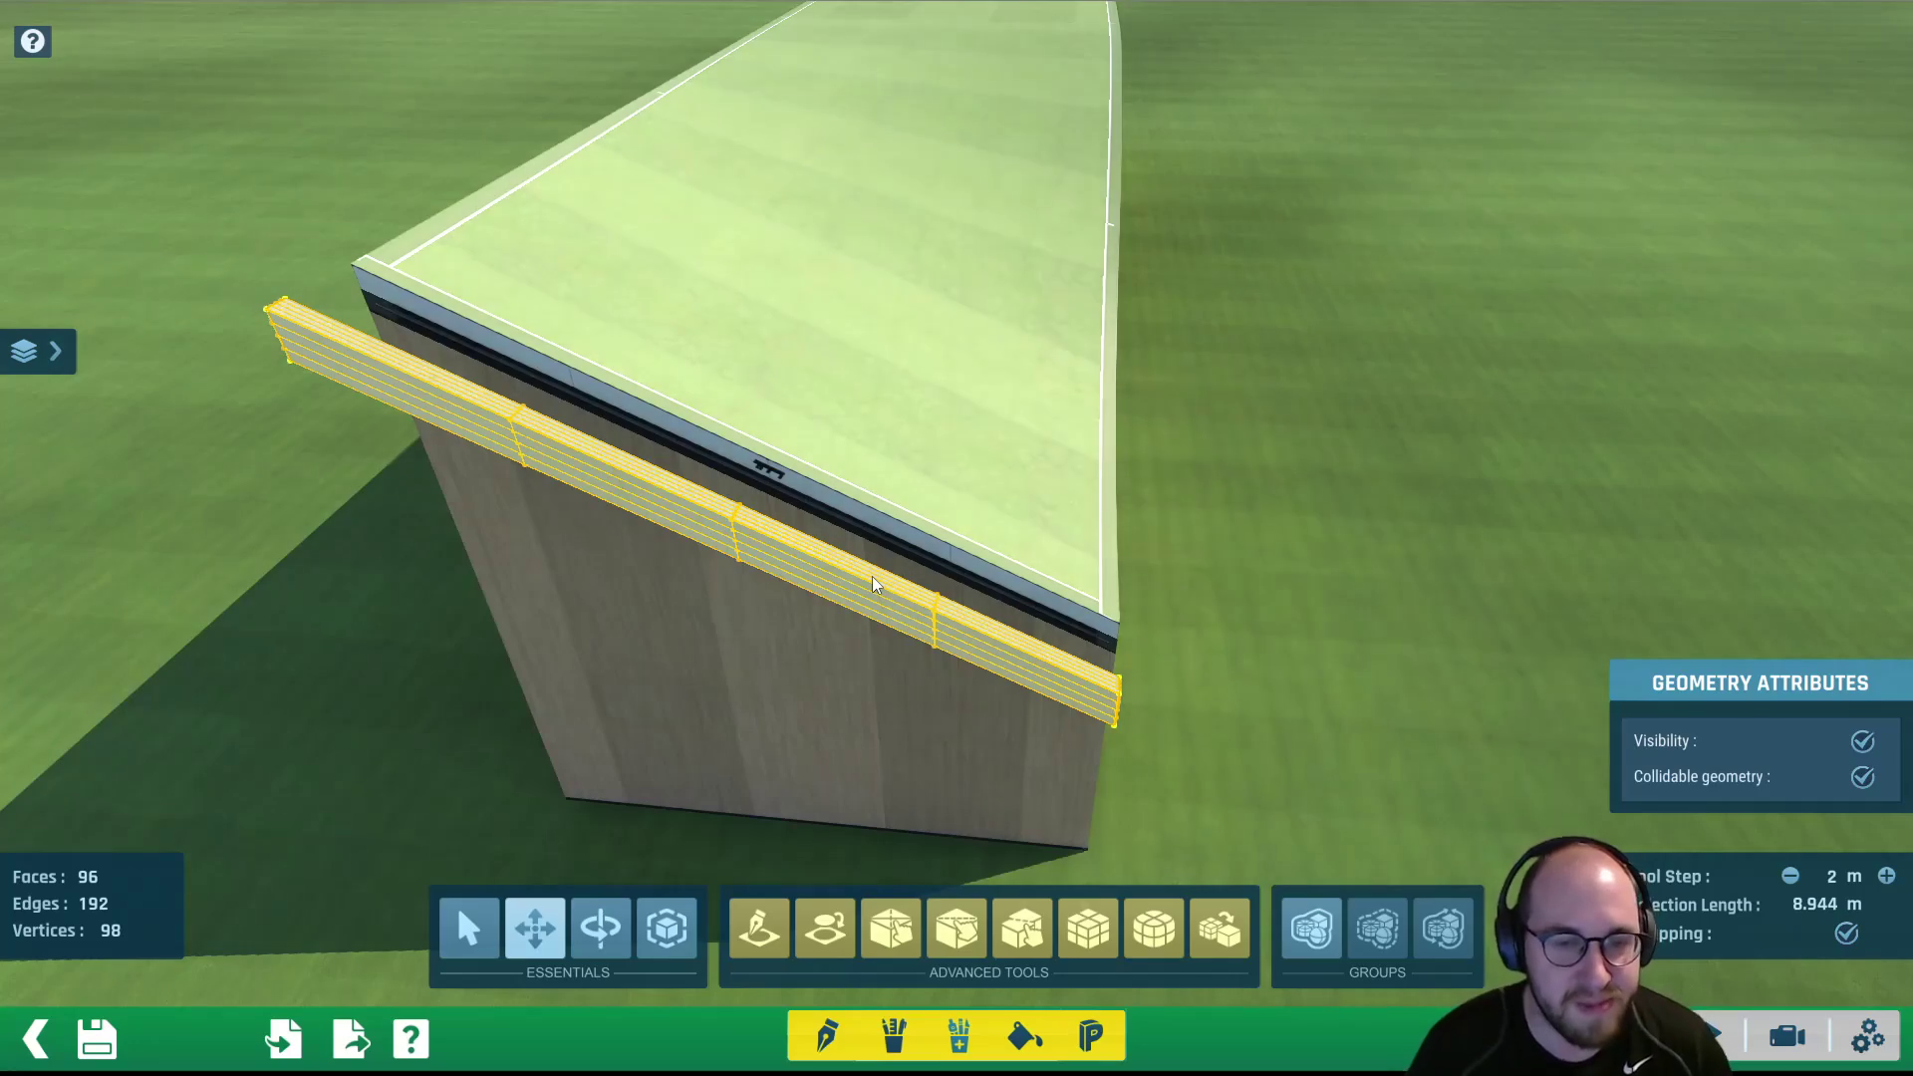
Examine the subdivided strip's segments and its position along the start ramp's end face
middle_click_drag(810, 580, 917, 660)
middle_click_drag(1146, 583, 757, 452)
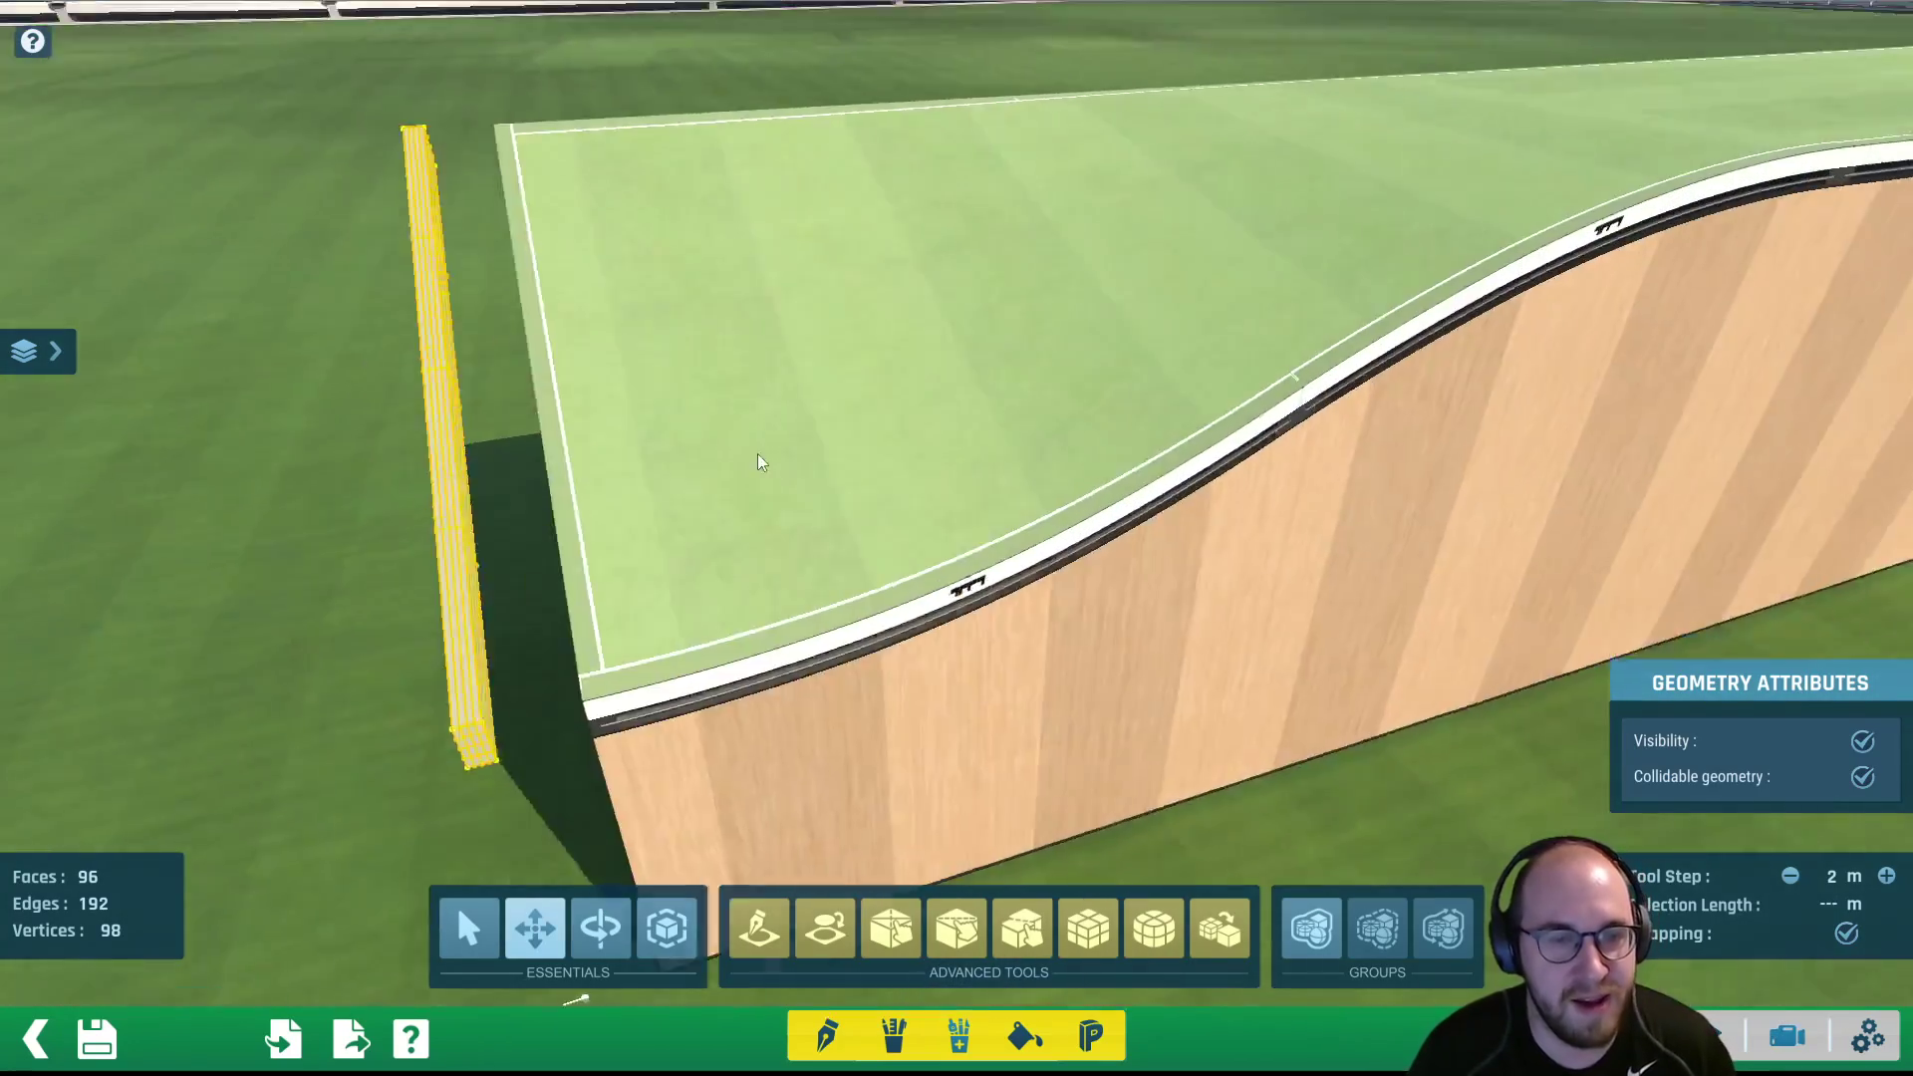
scroll(754, 453, "down", 3)
right_click_drag(751, 448, 981, 425)
scroll(981, 426, "up", 3)
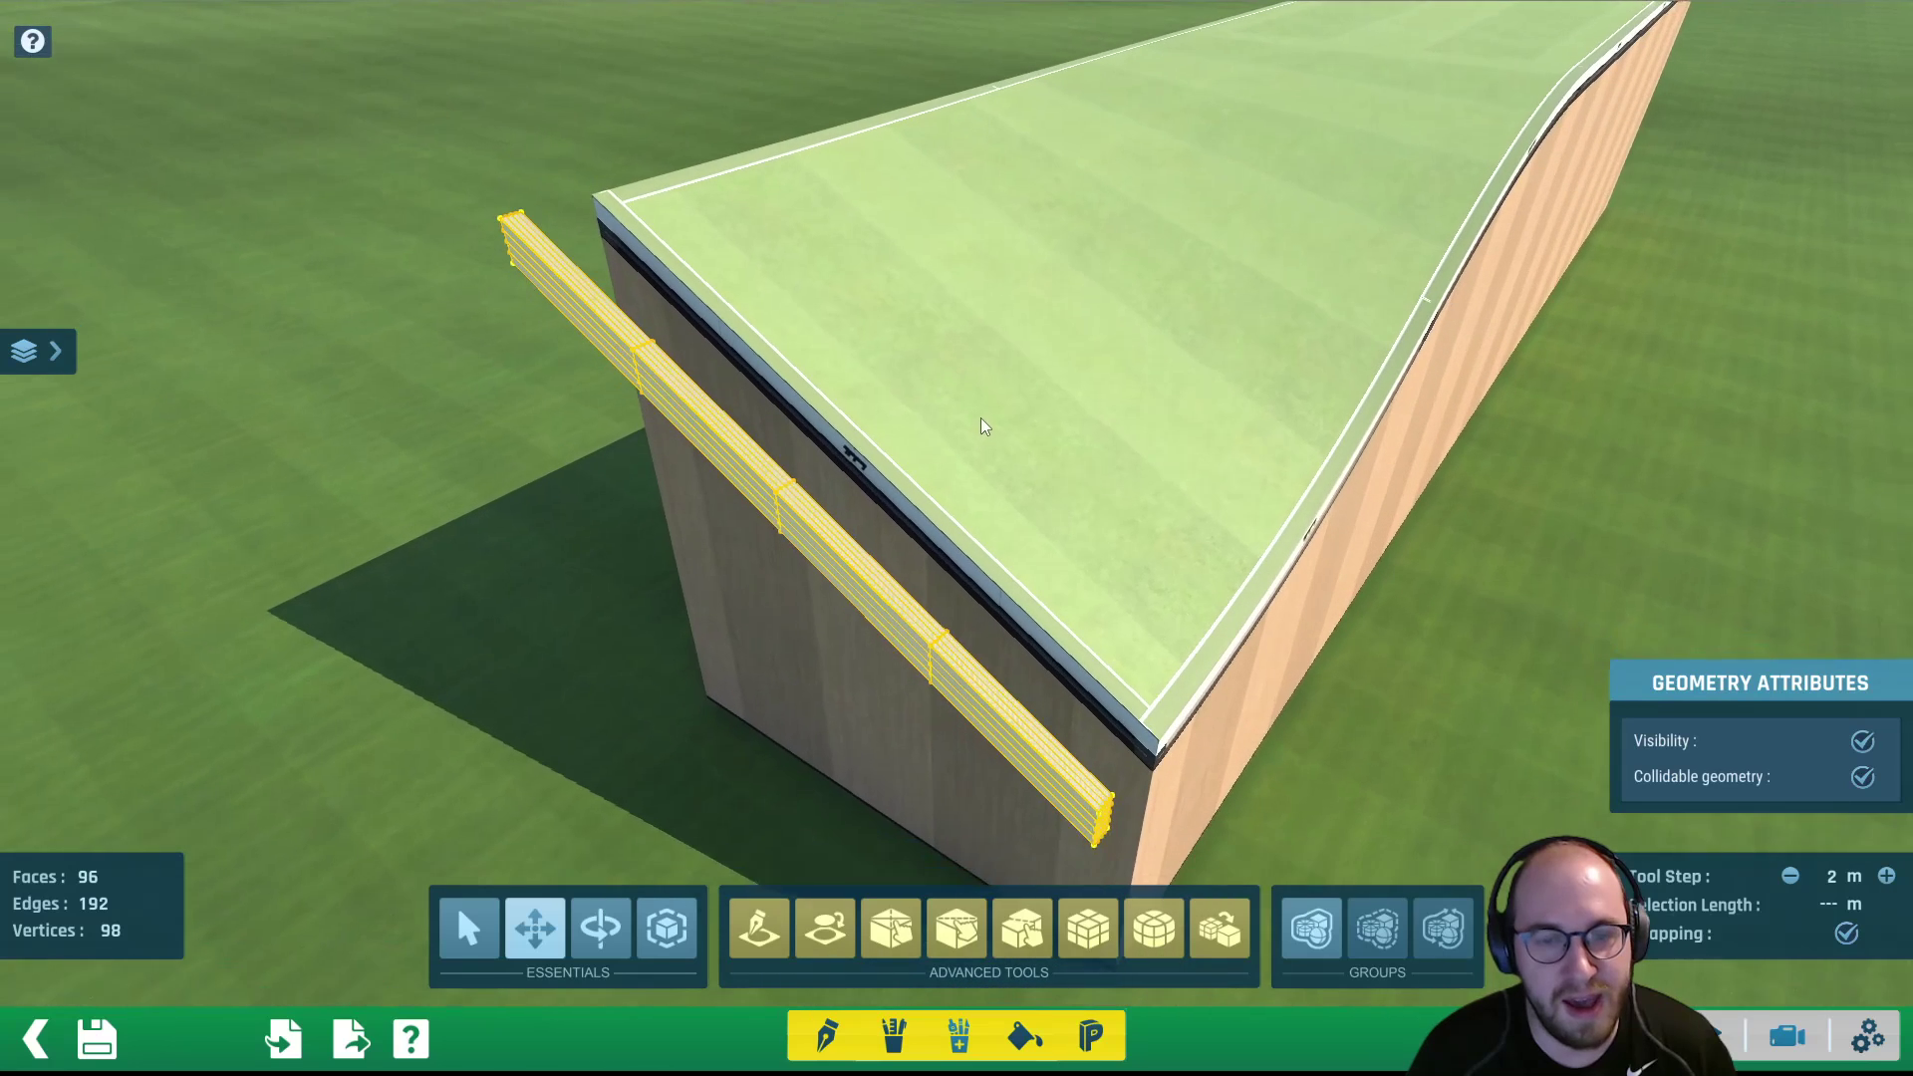
scroll(1006, 446, "down", 2)
mouse_move(787, 520)
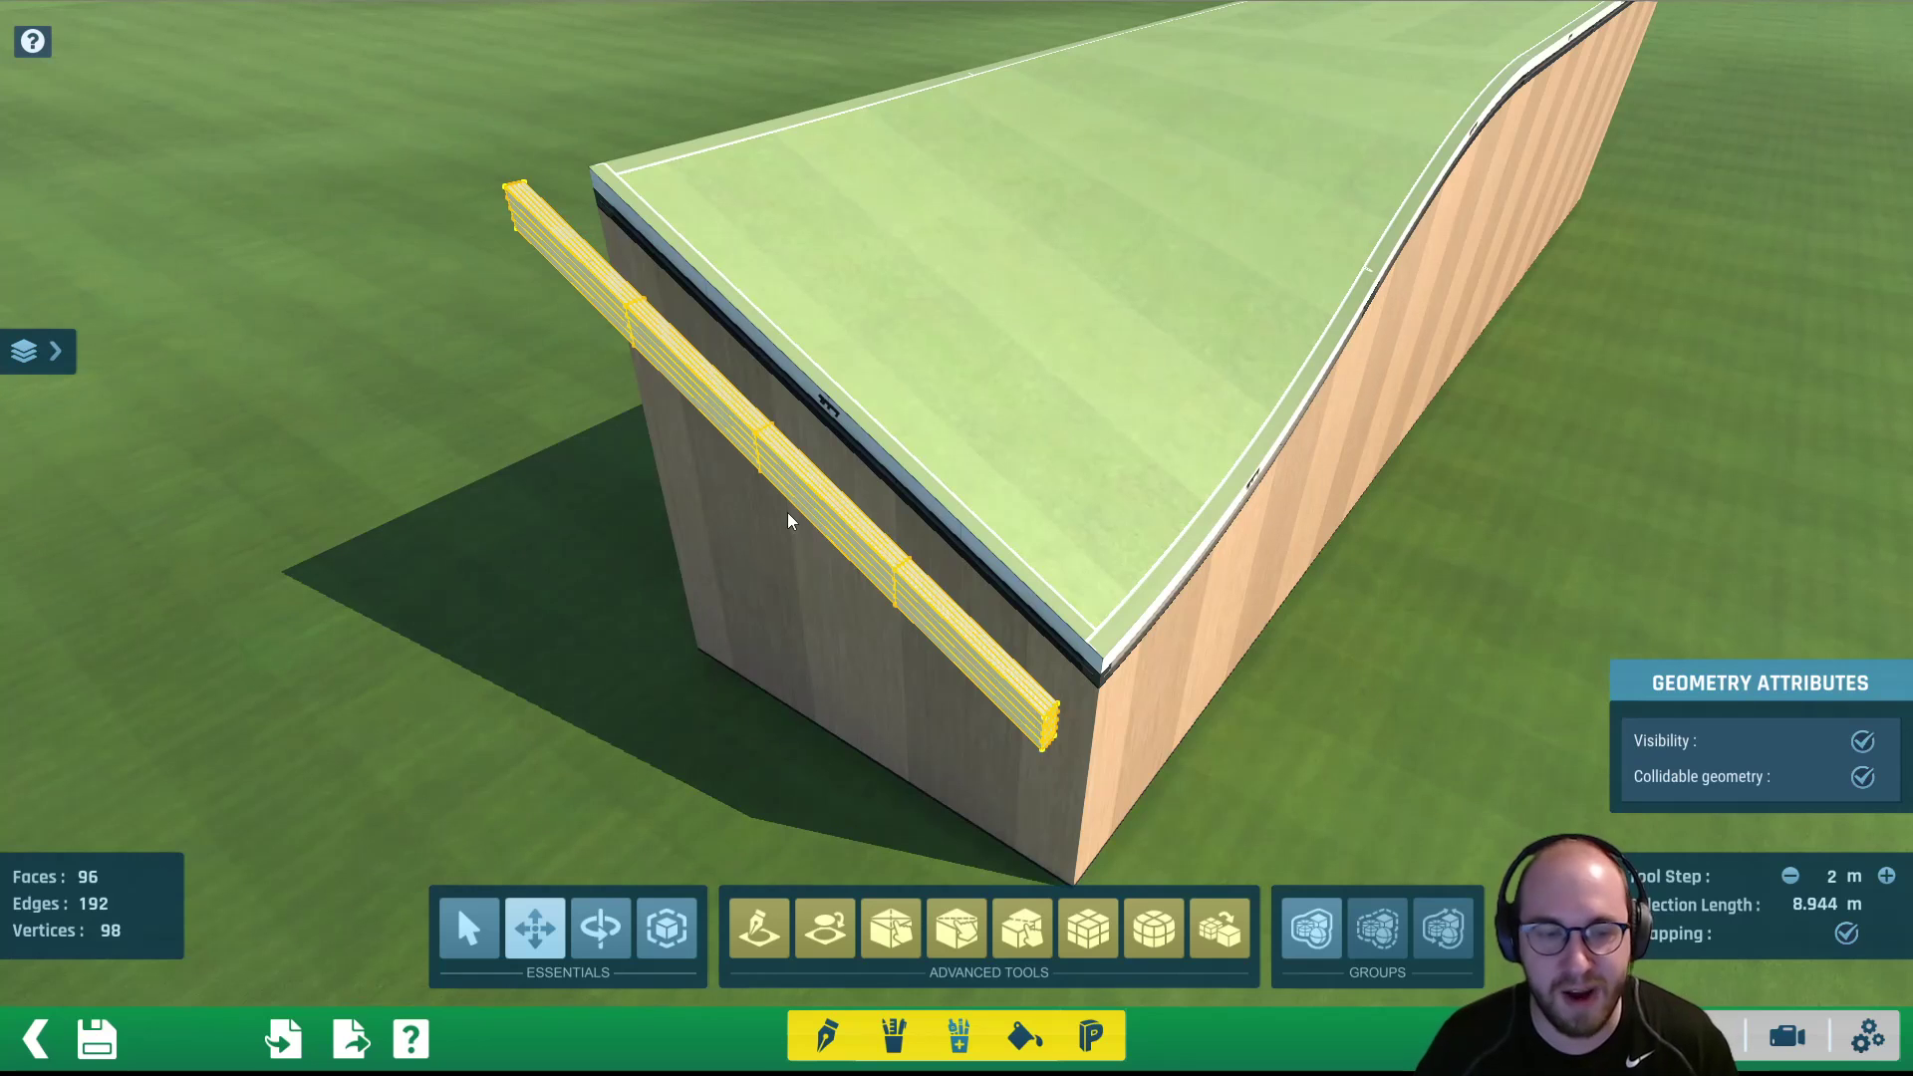
Save the item in the Items folder as "Banked Turn Template", overwriting the existing file
left_click(99, 1032)
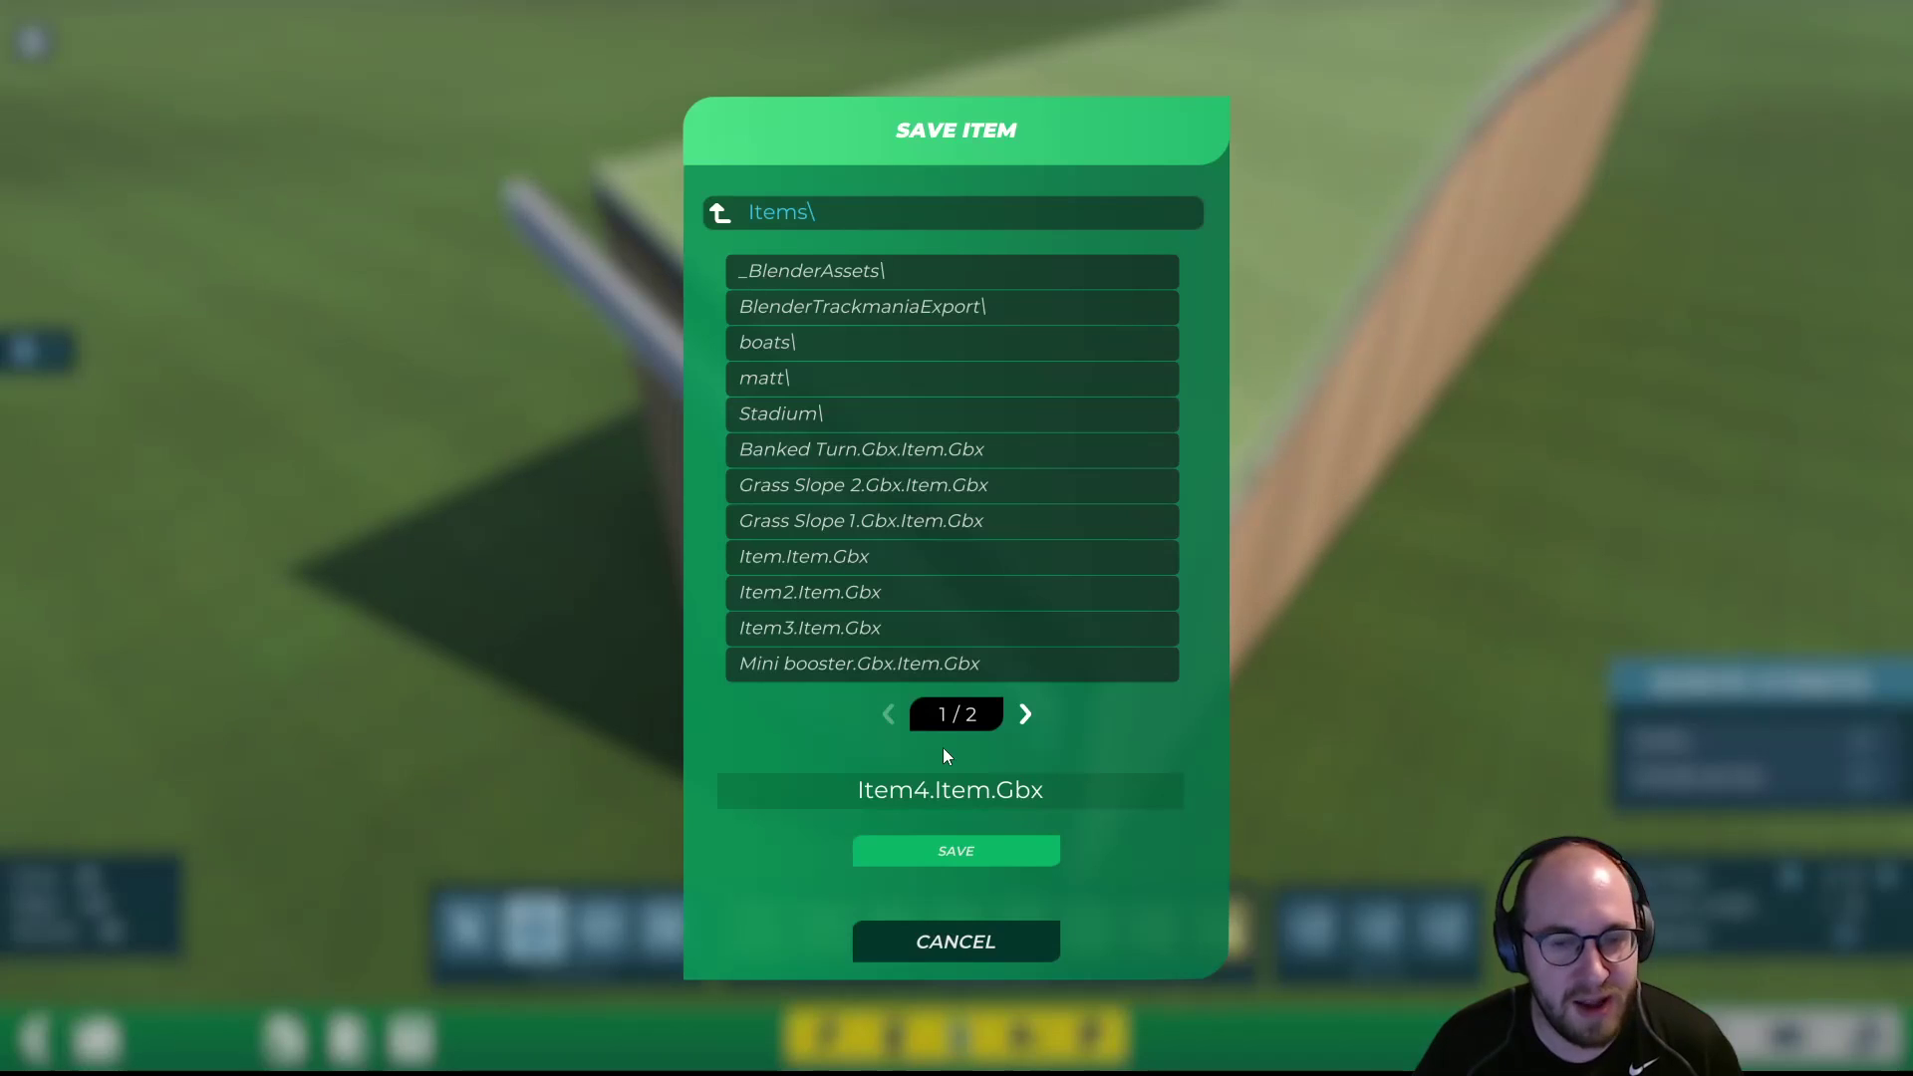
left_click(986, 797)
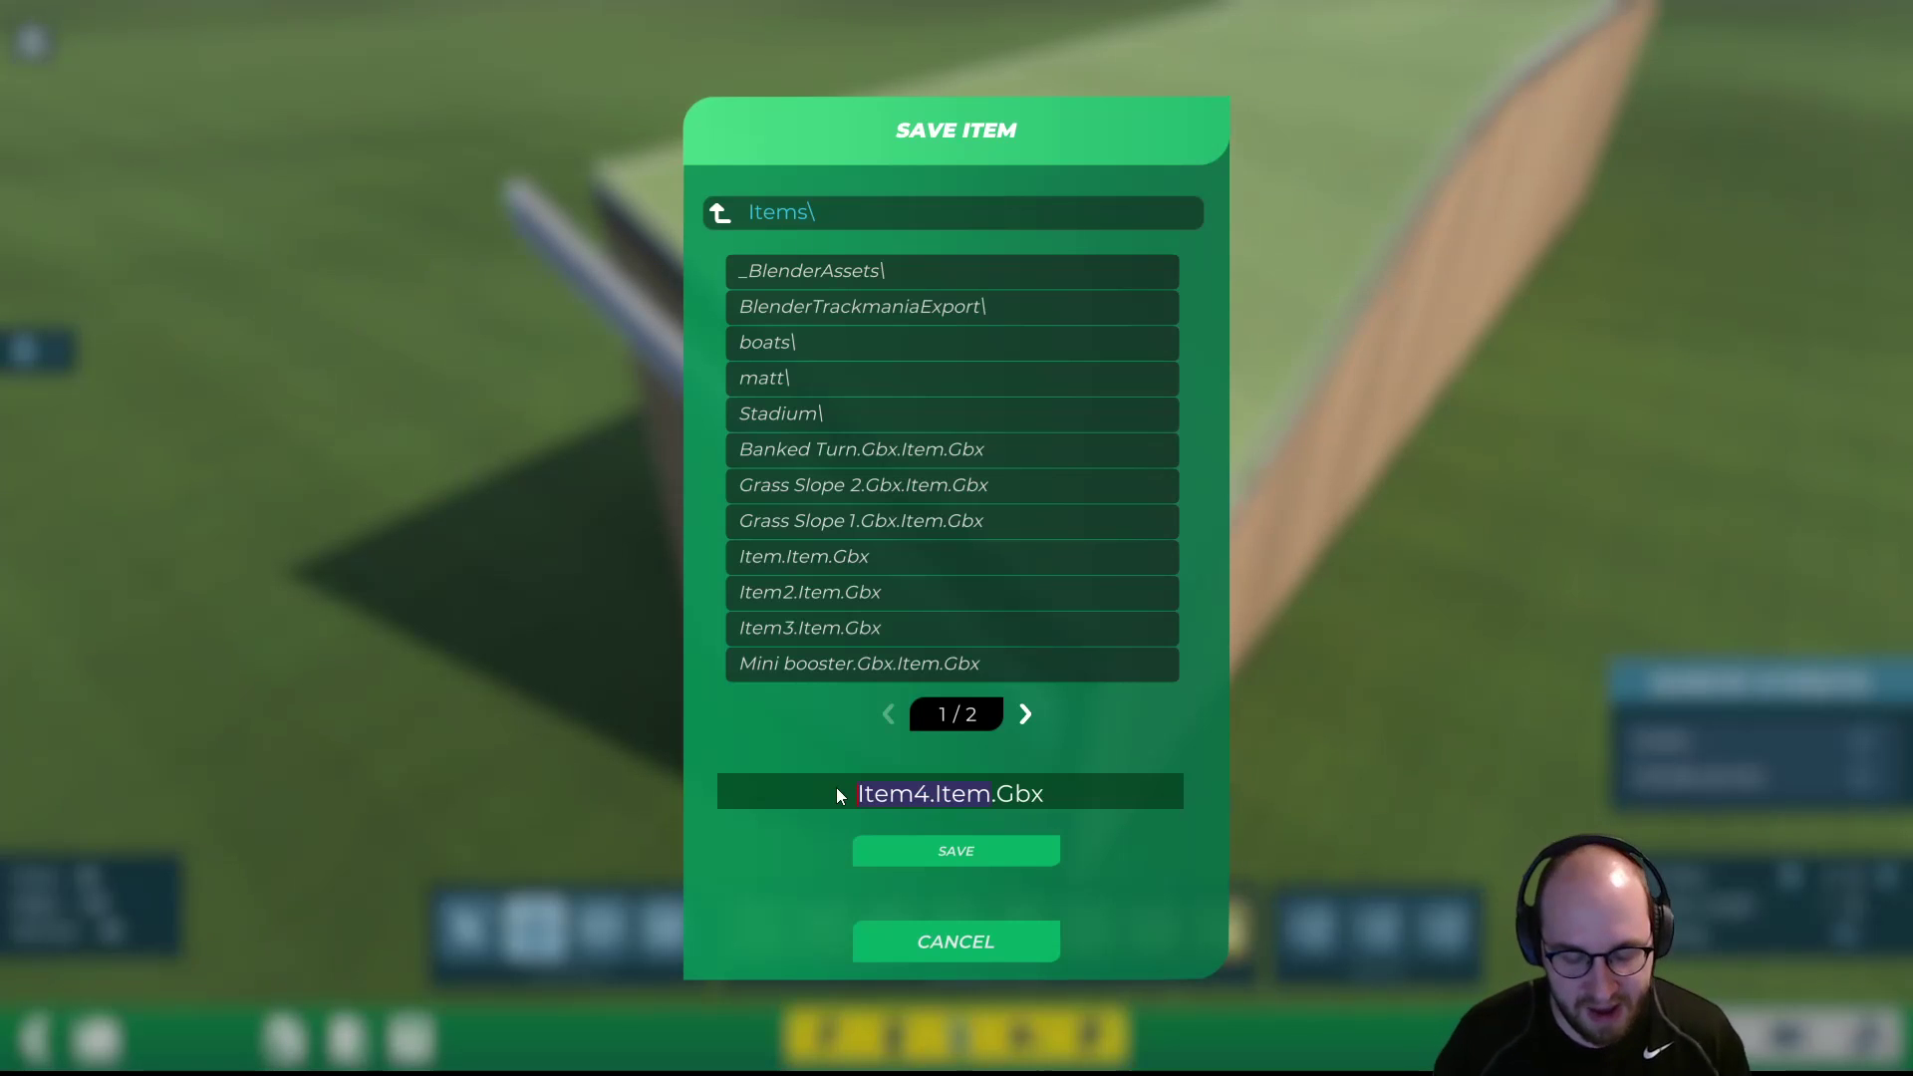
key("BackSpace")
type("Ba")
type("nked Turn Templ")
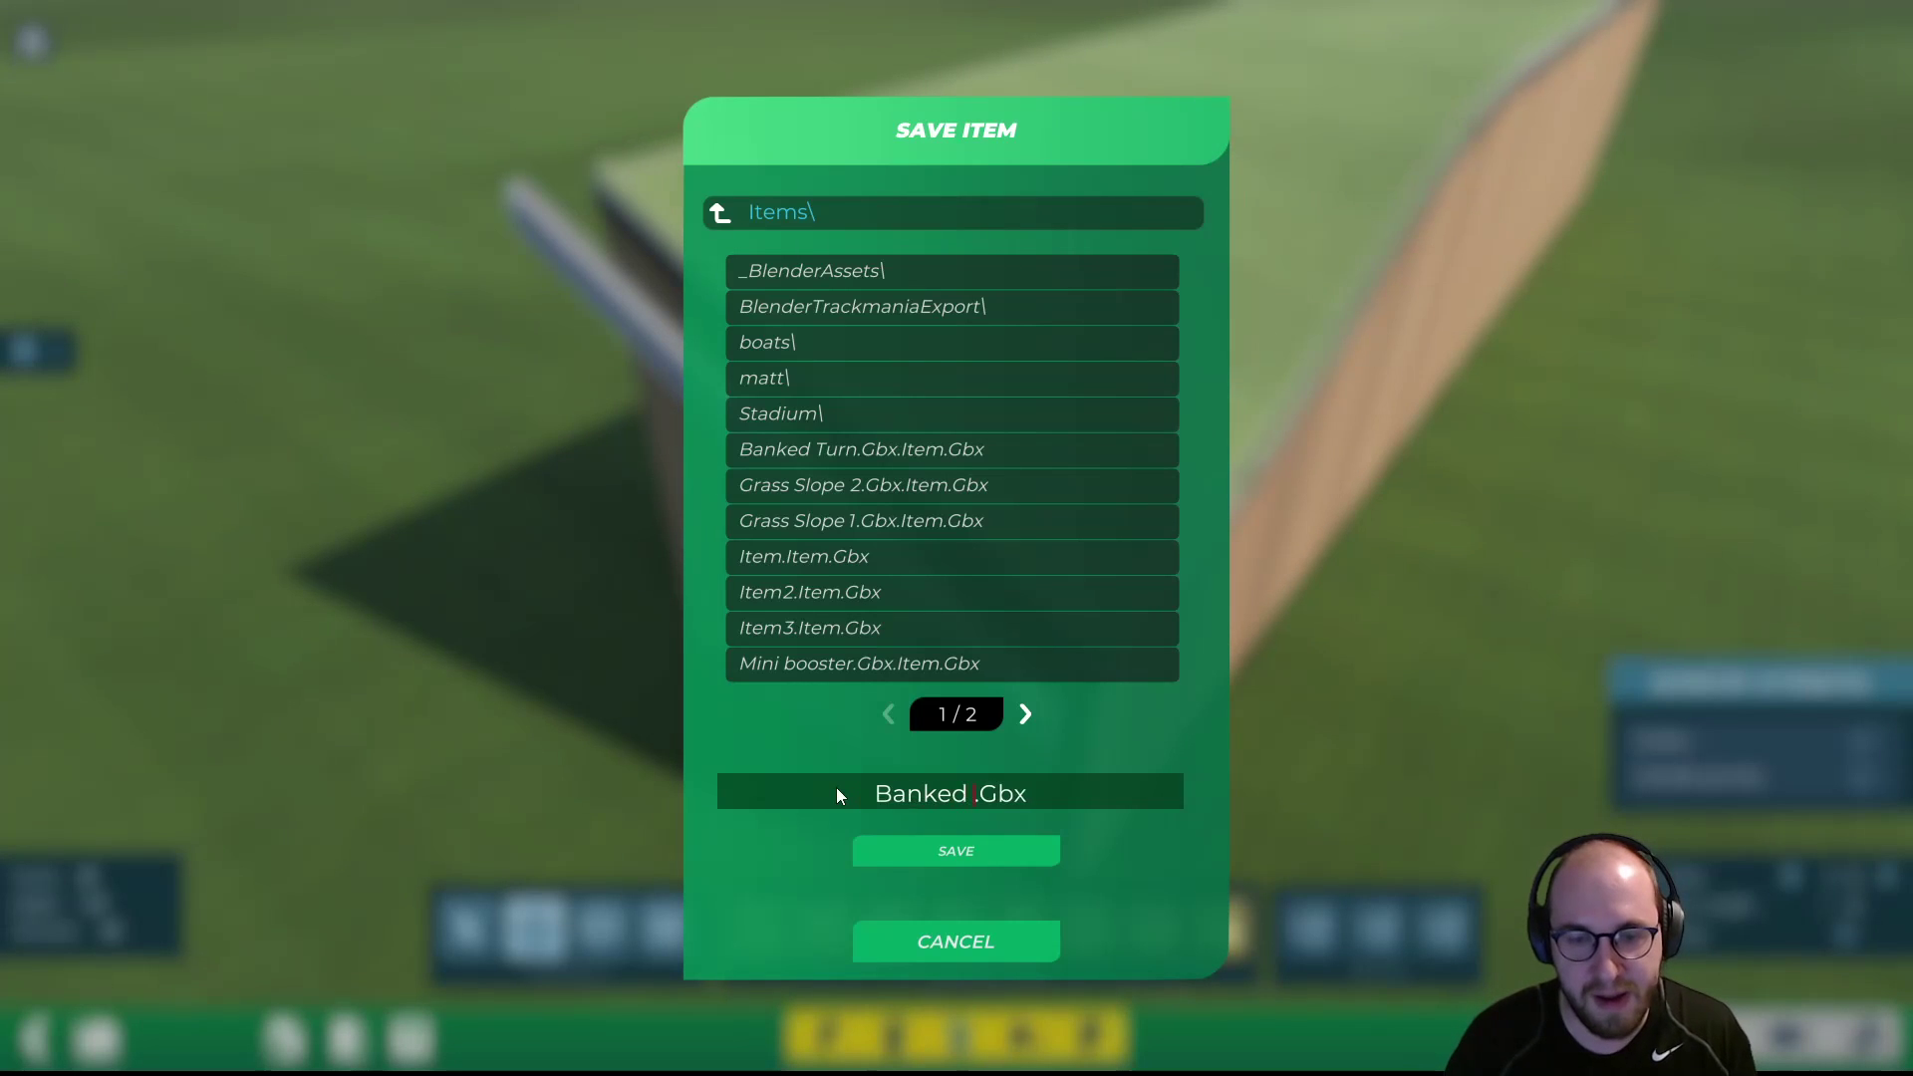
type("ate")
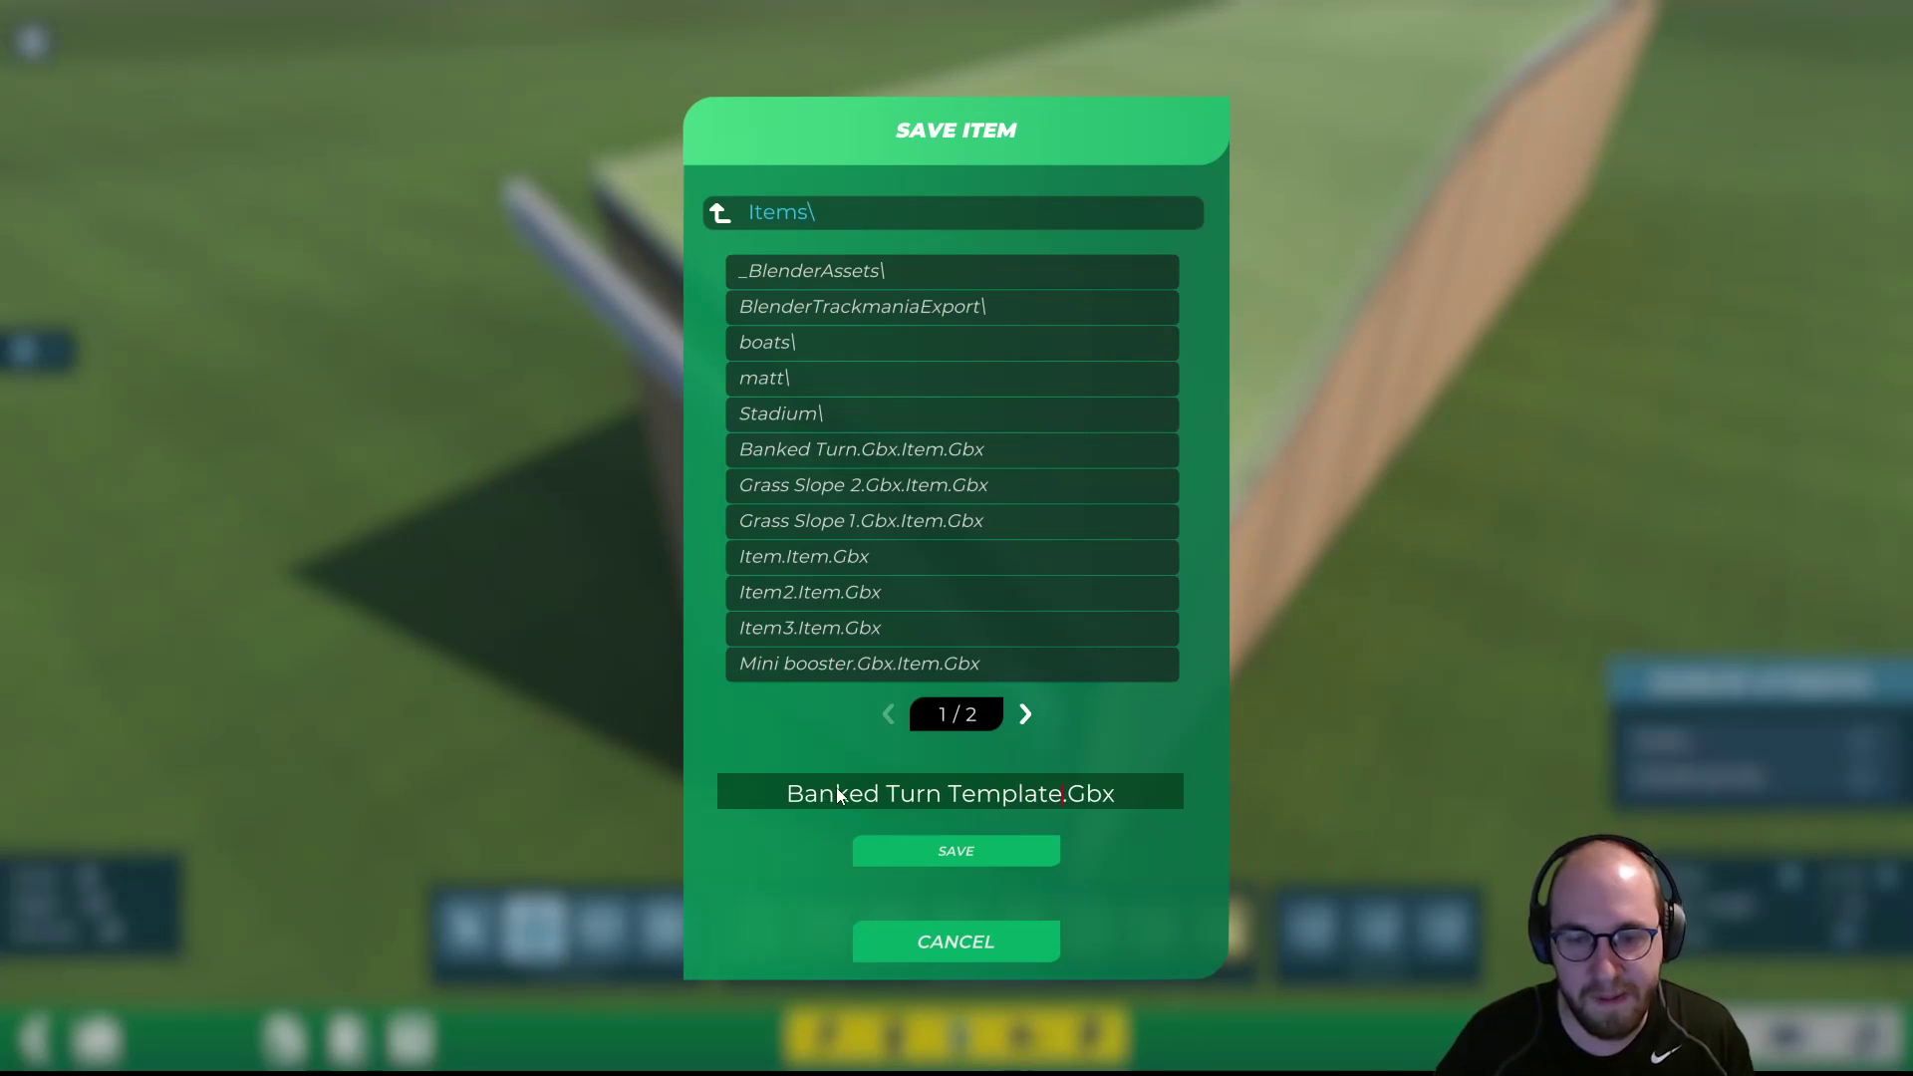
left_click(953, 851)
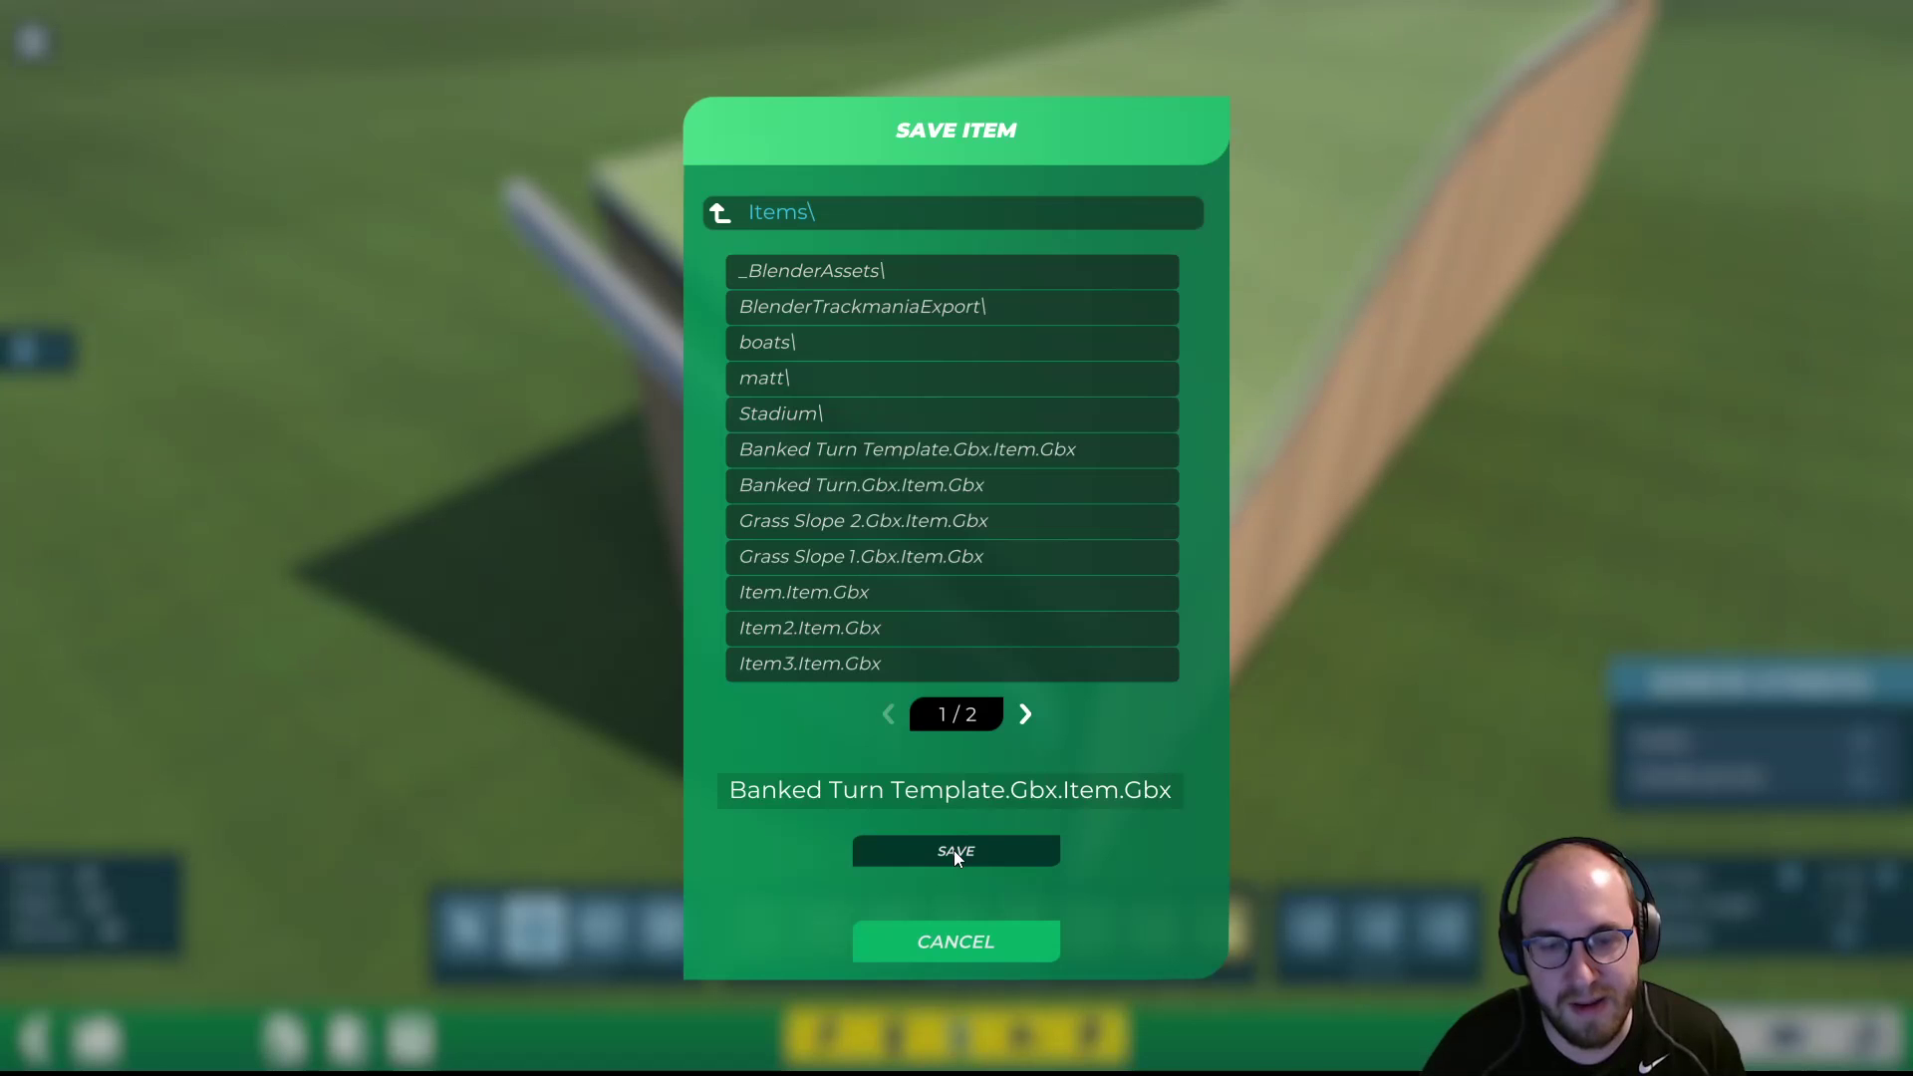
left_click(956, 852)
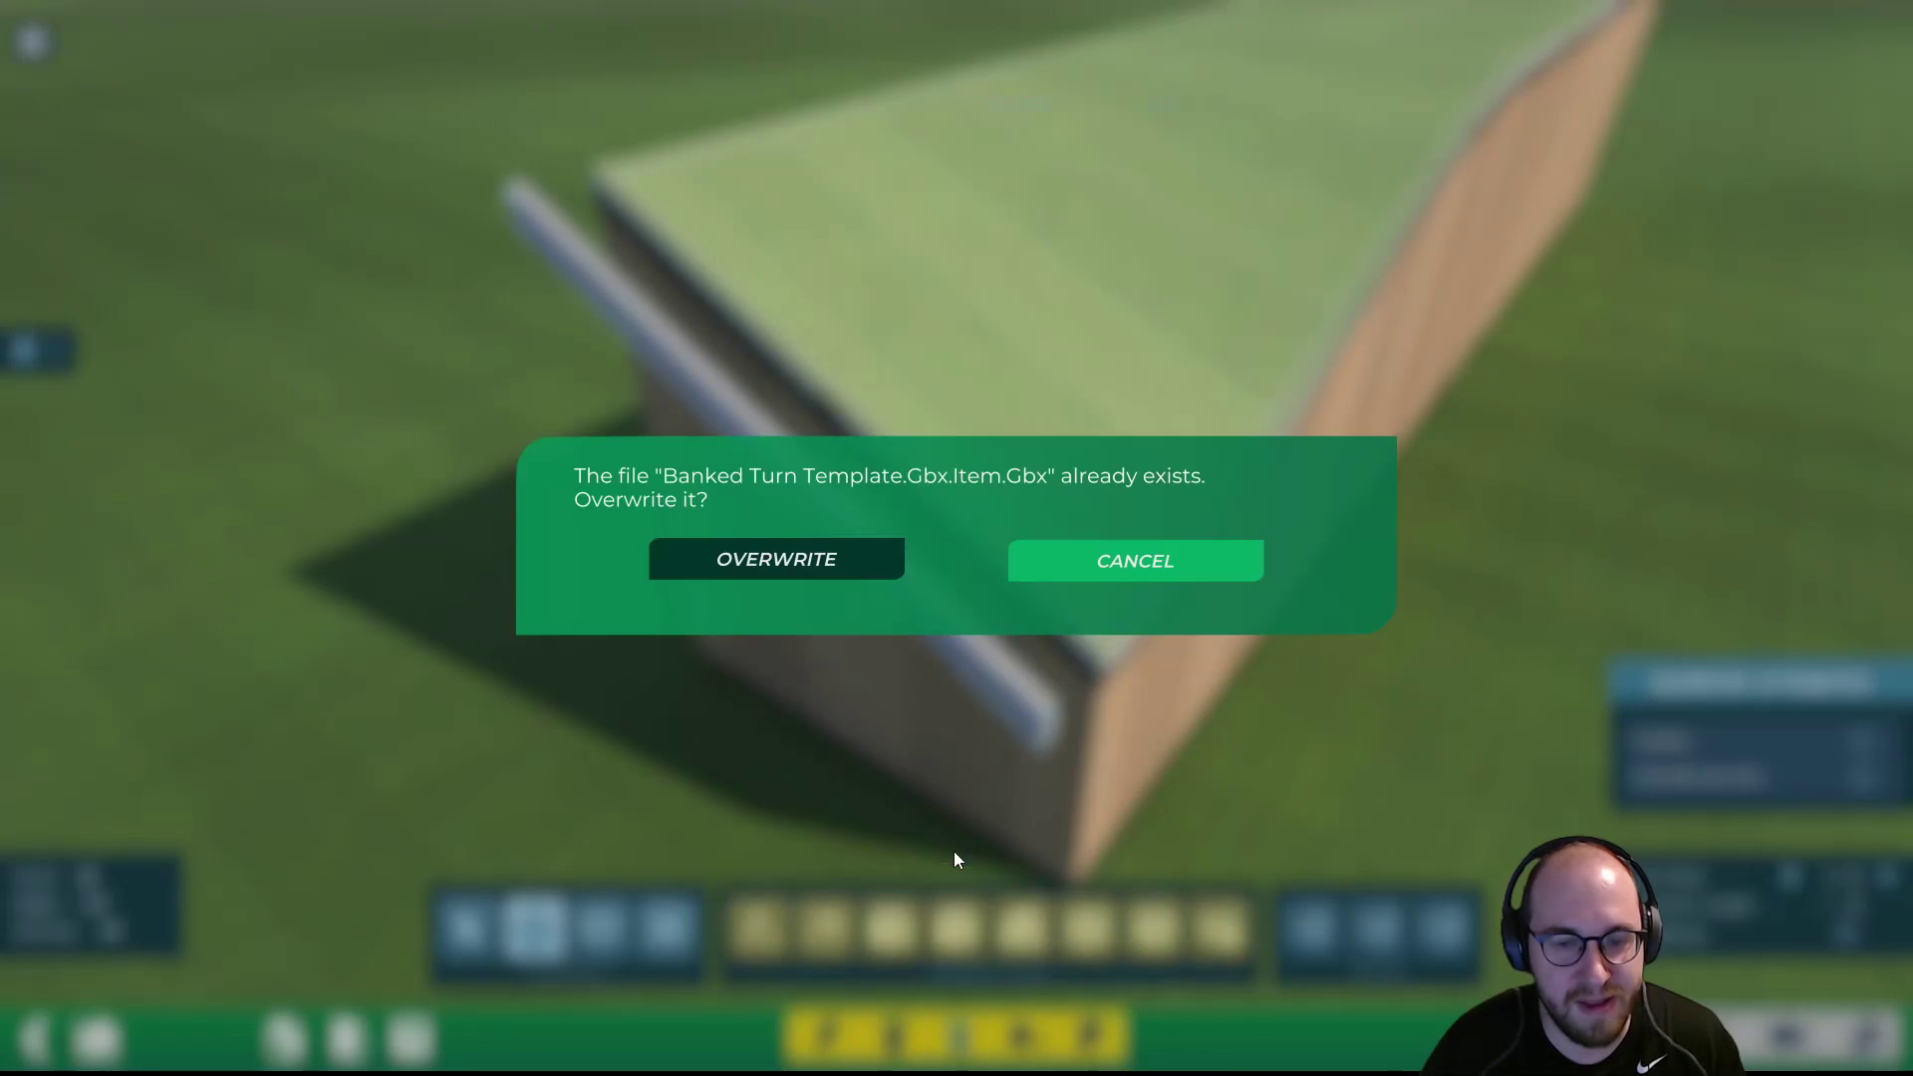
left_click(797, 560)
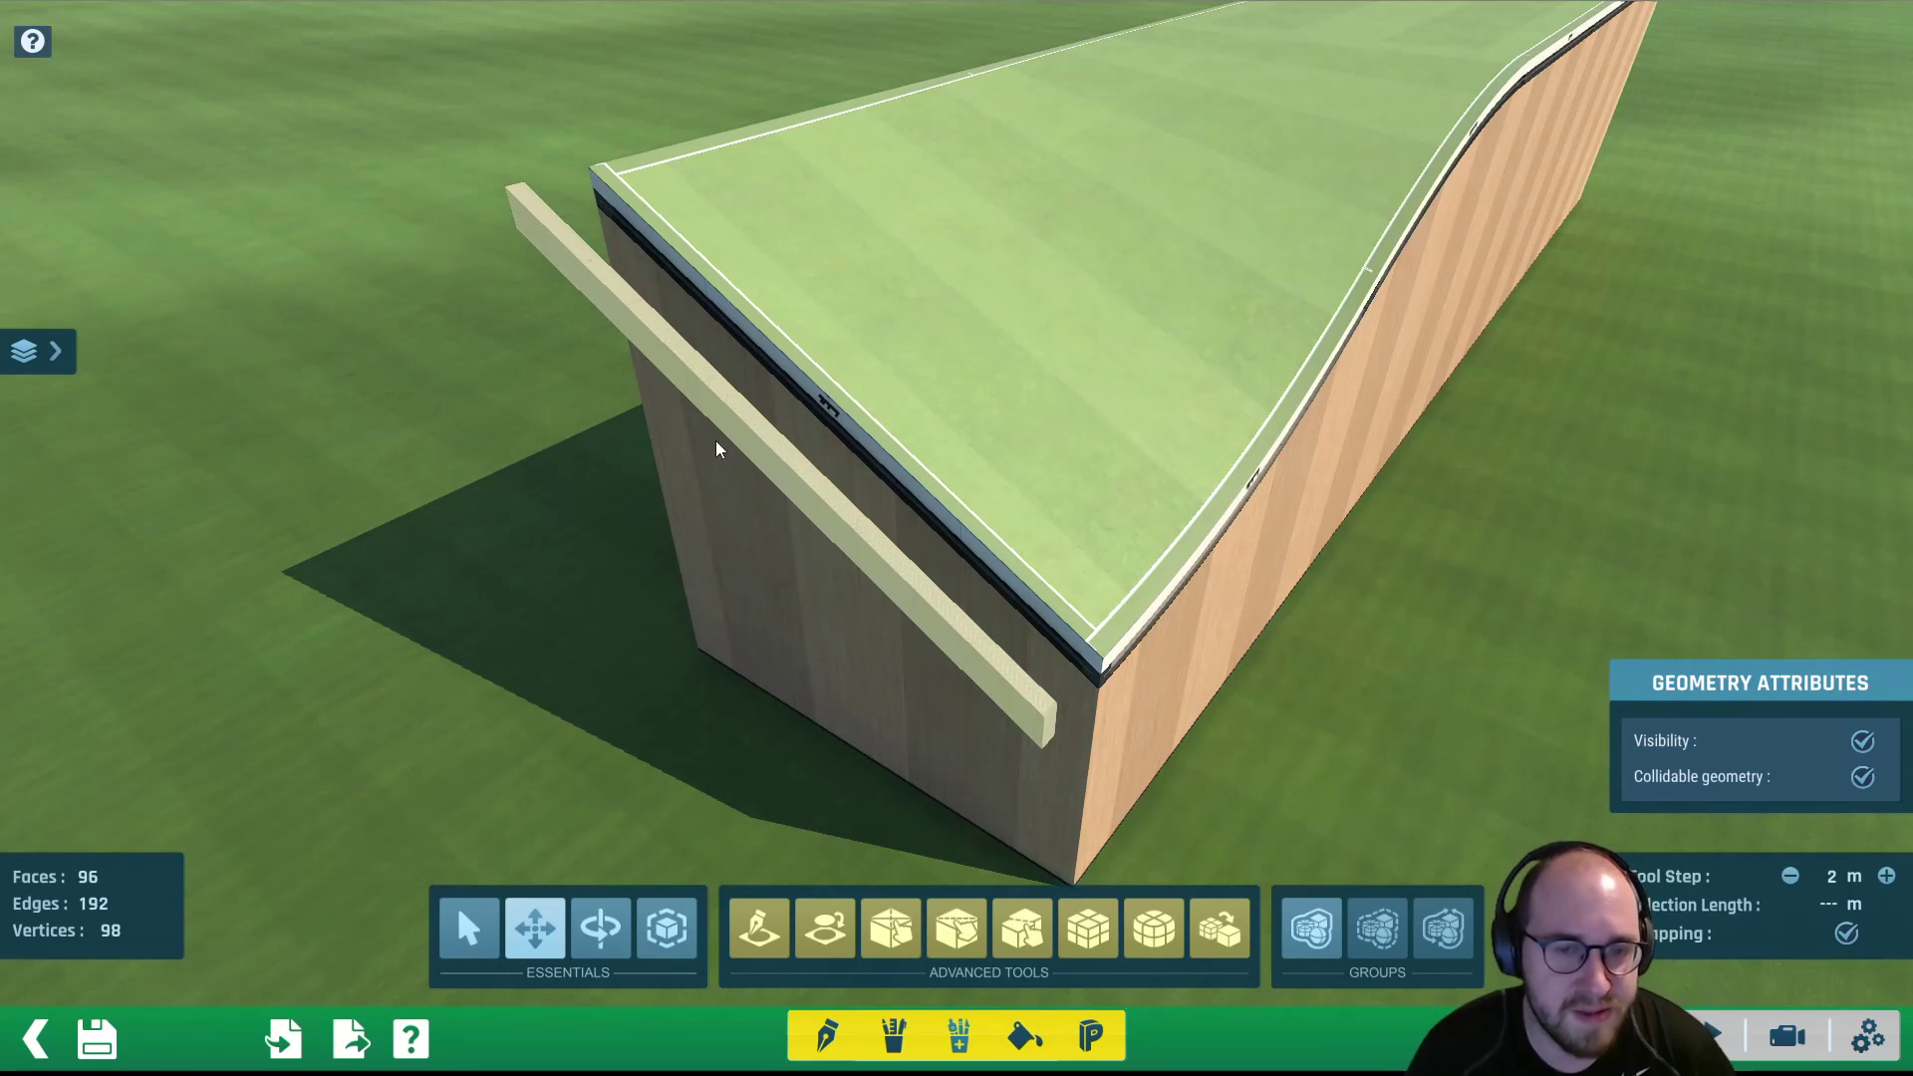
Examine the gap between the start and finish ramps that the strip has to bridge
left_click(792, 456)
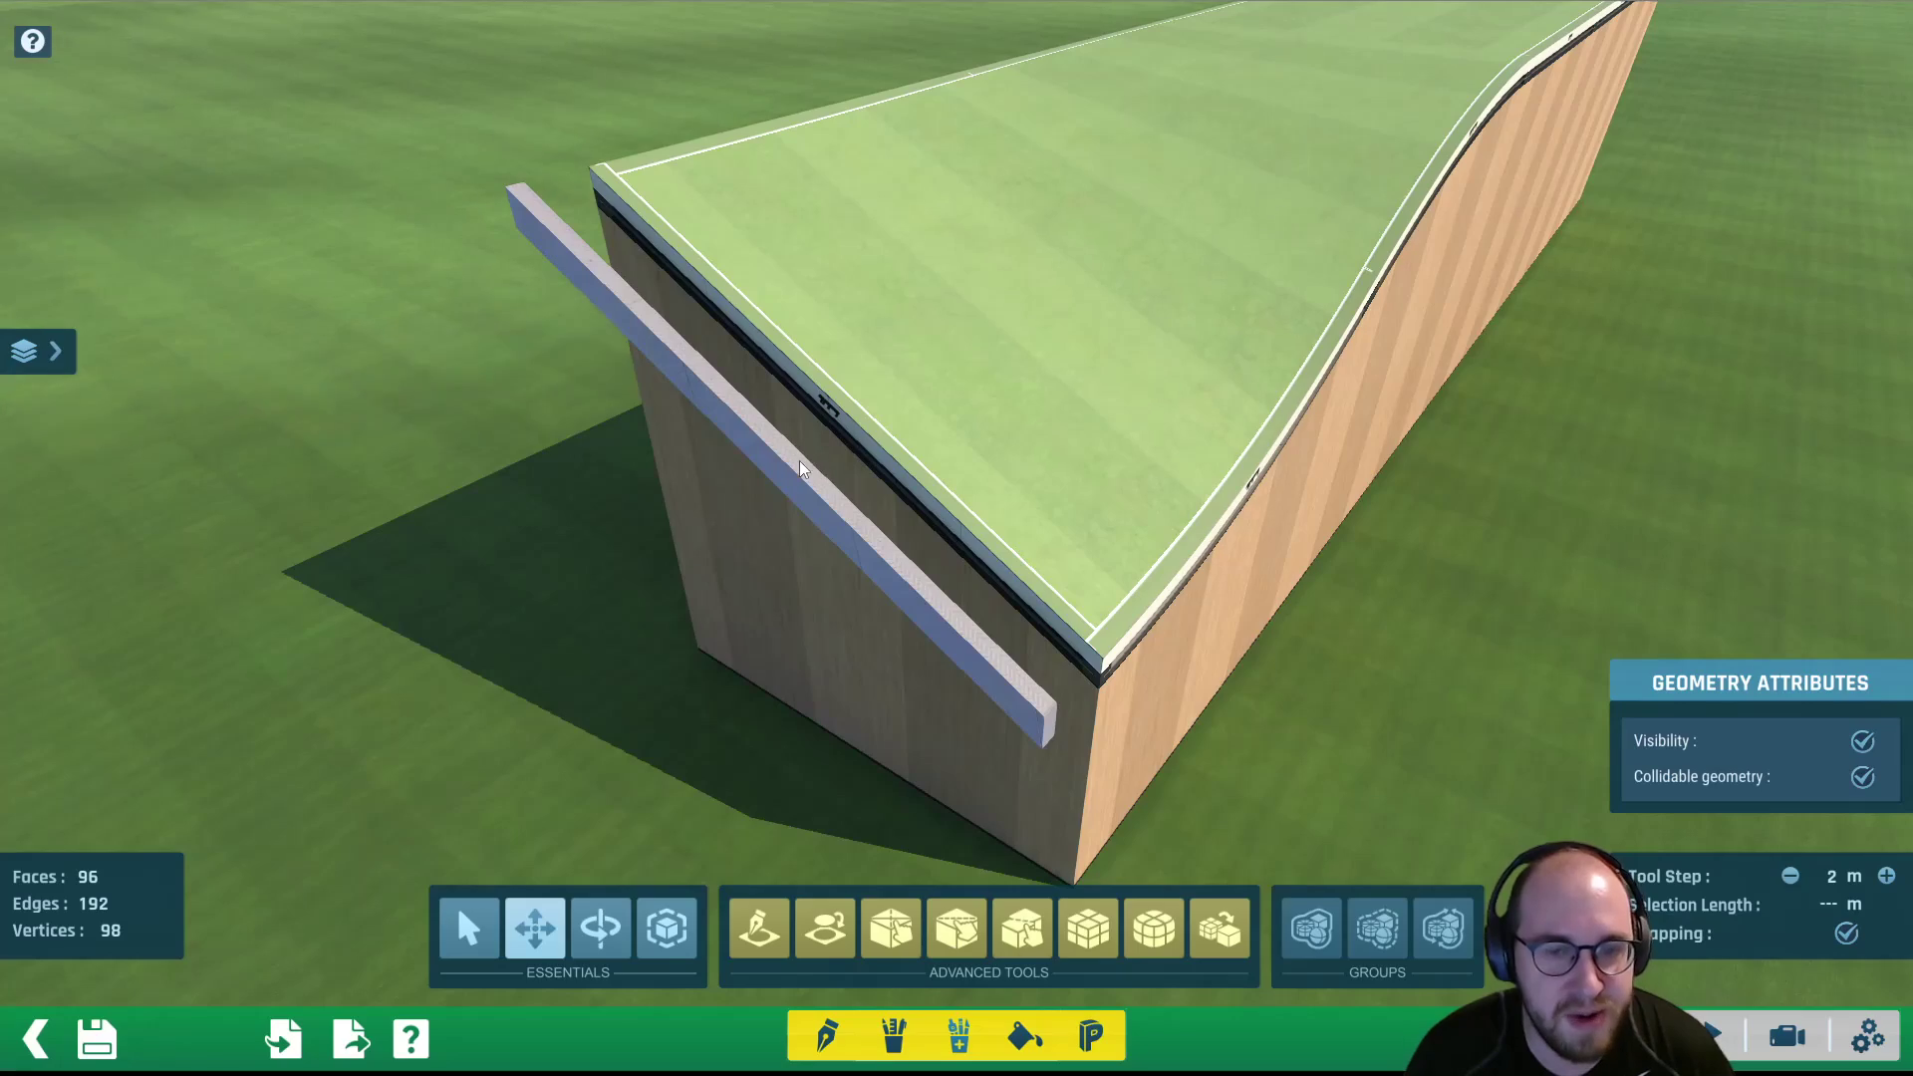
middle_click_drag(791, 459, 1049, 78)
scroll(1072, 526, "down", 4)
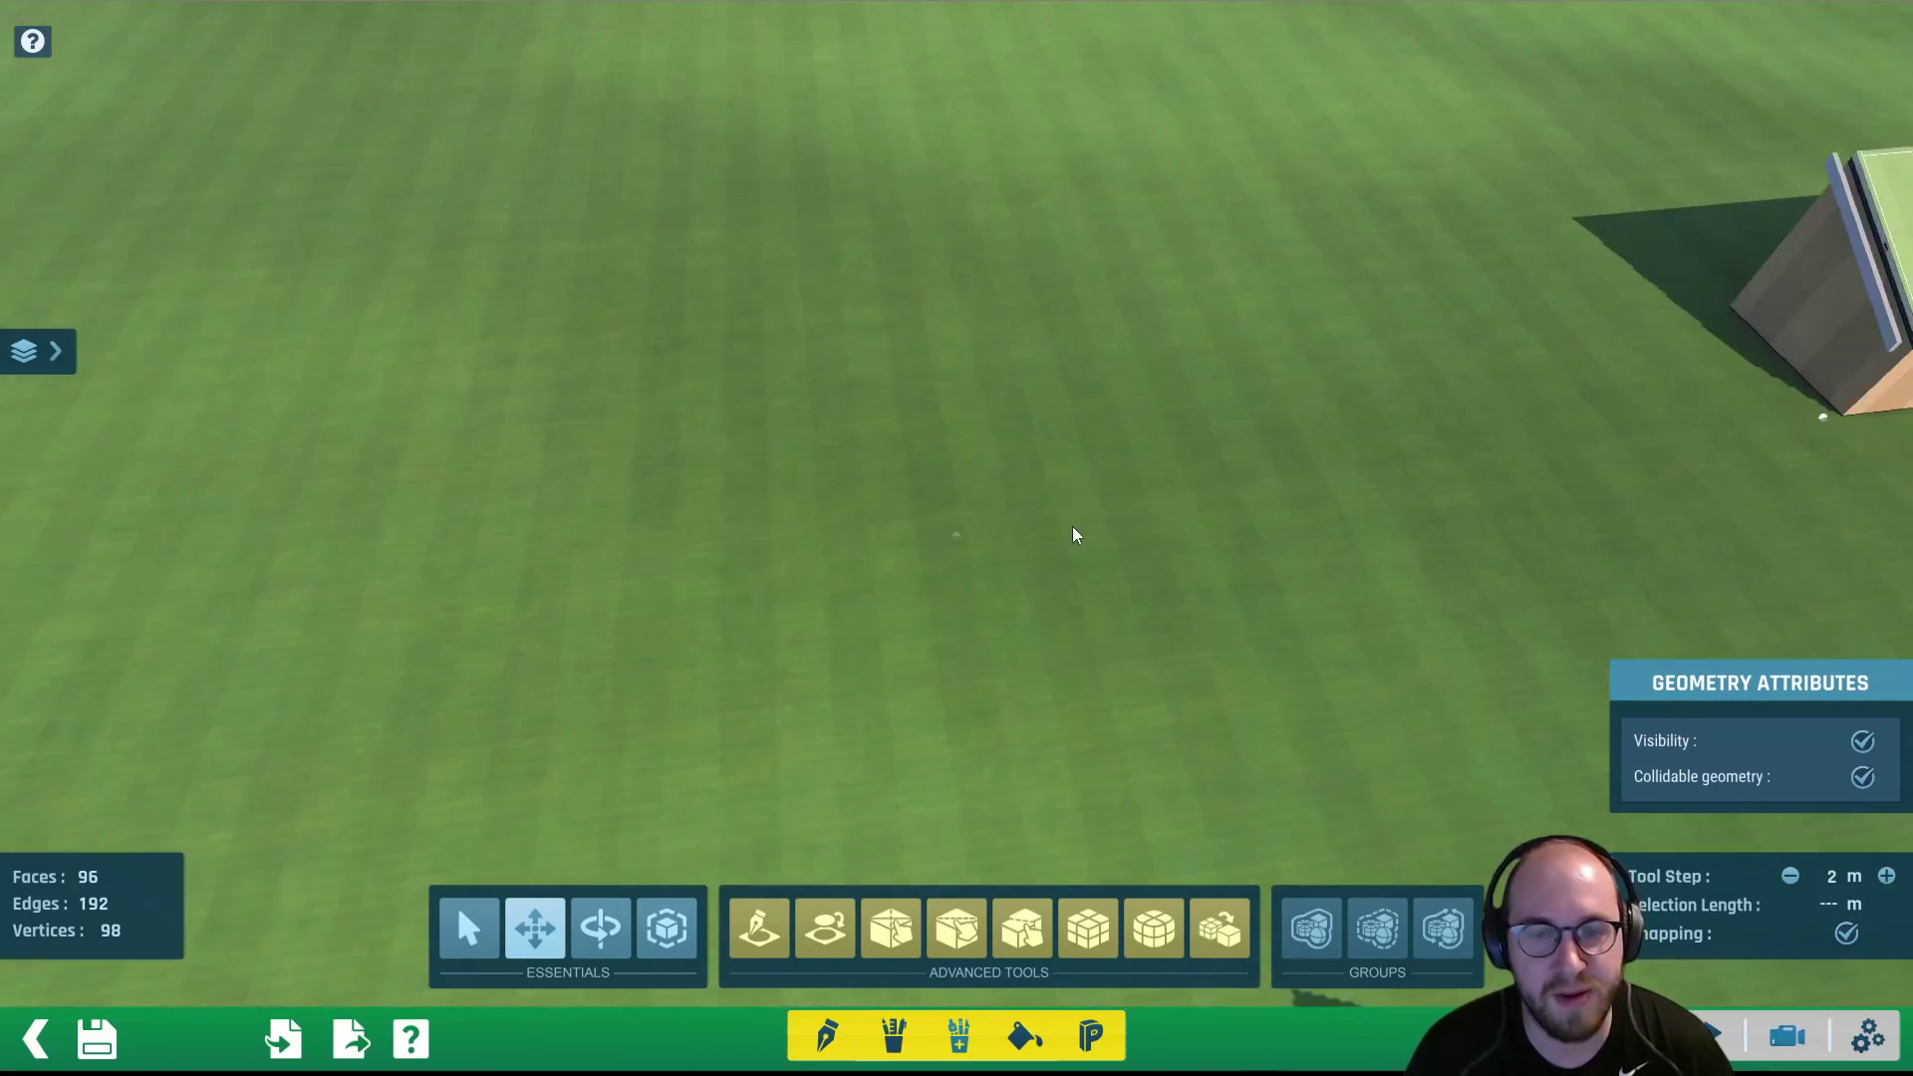
right_click_drag(1072, 526, 937, 386)
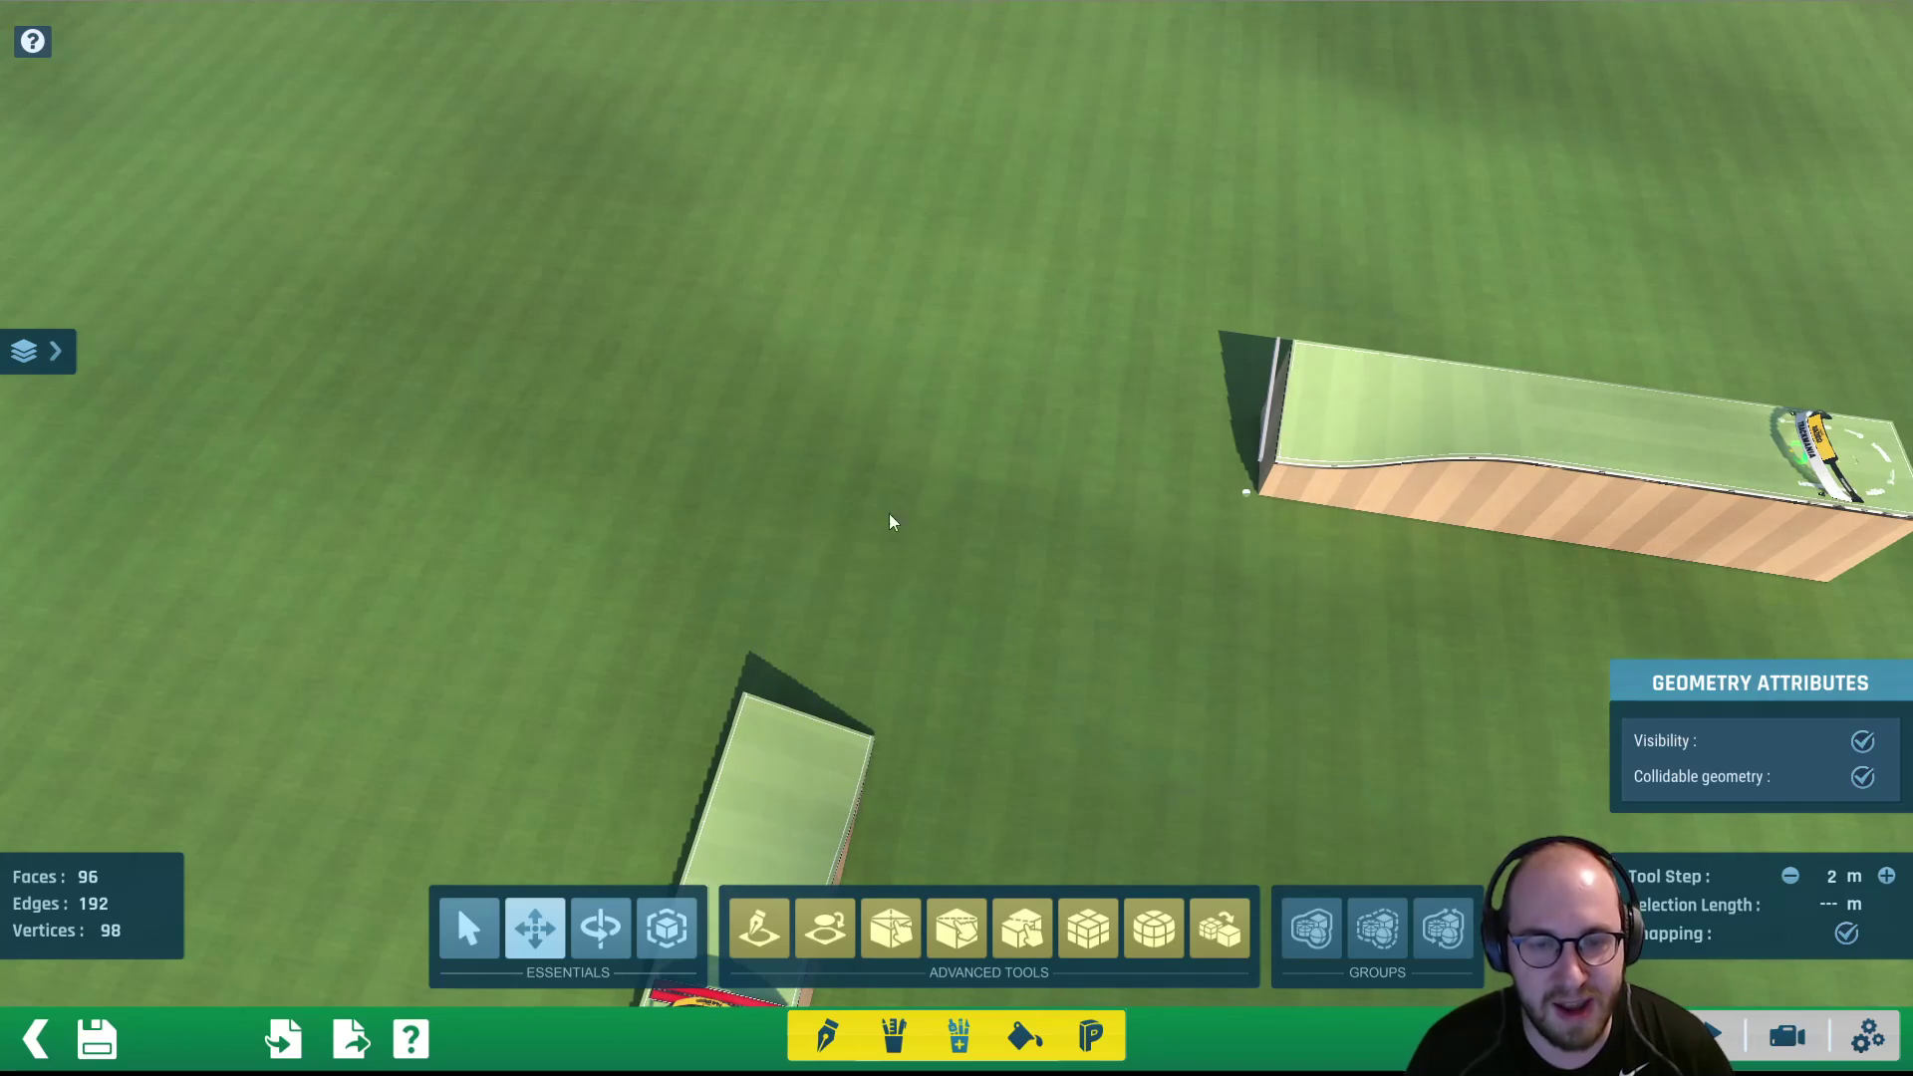
right_click_drag(1234, 434, 1397, 408)
middle_click_drag(1397, 408, 1026, 638)
scroll(1026, 637, "up", 4)
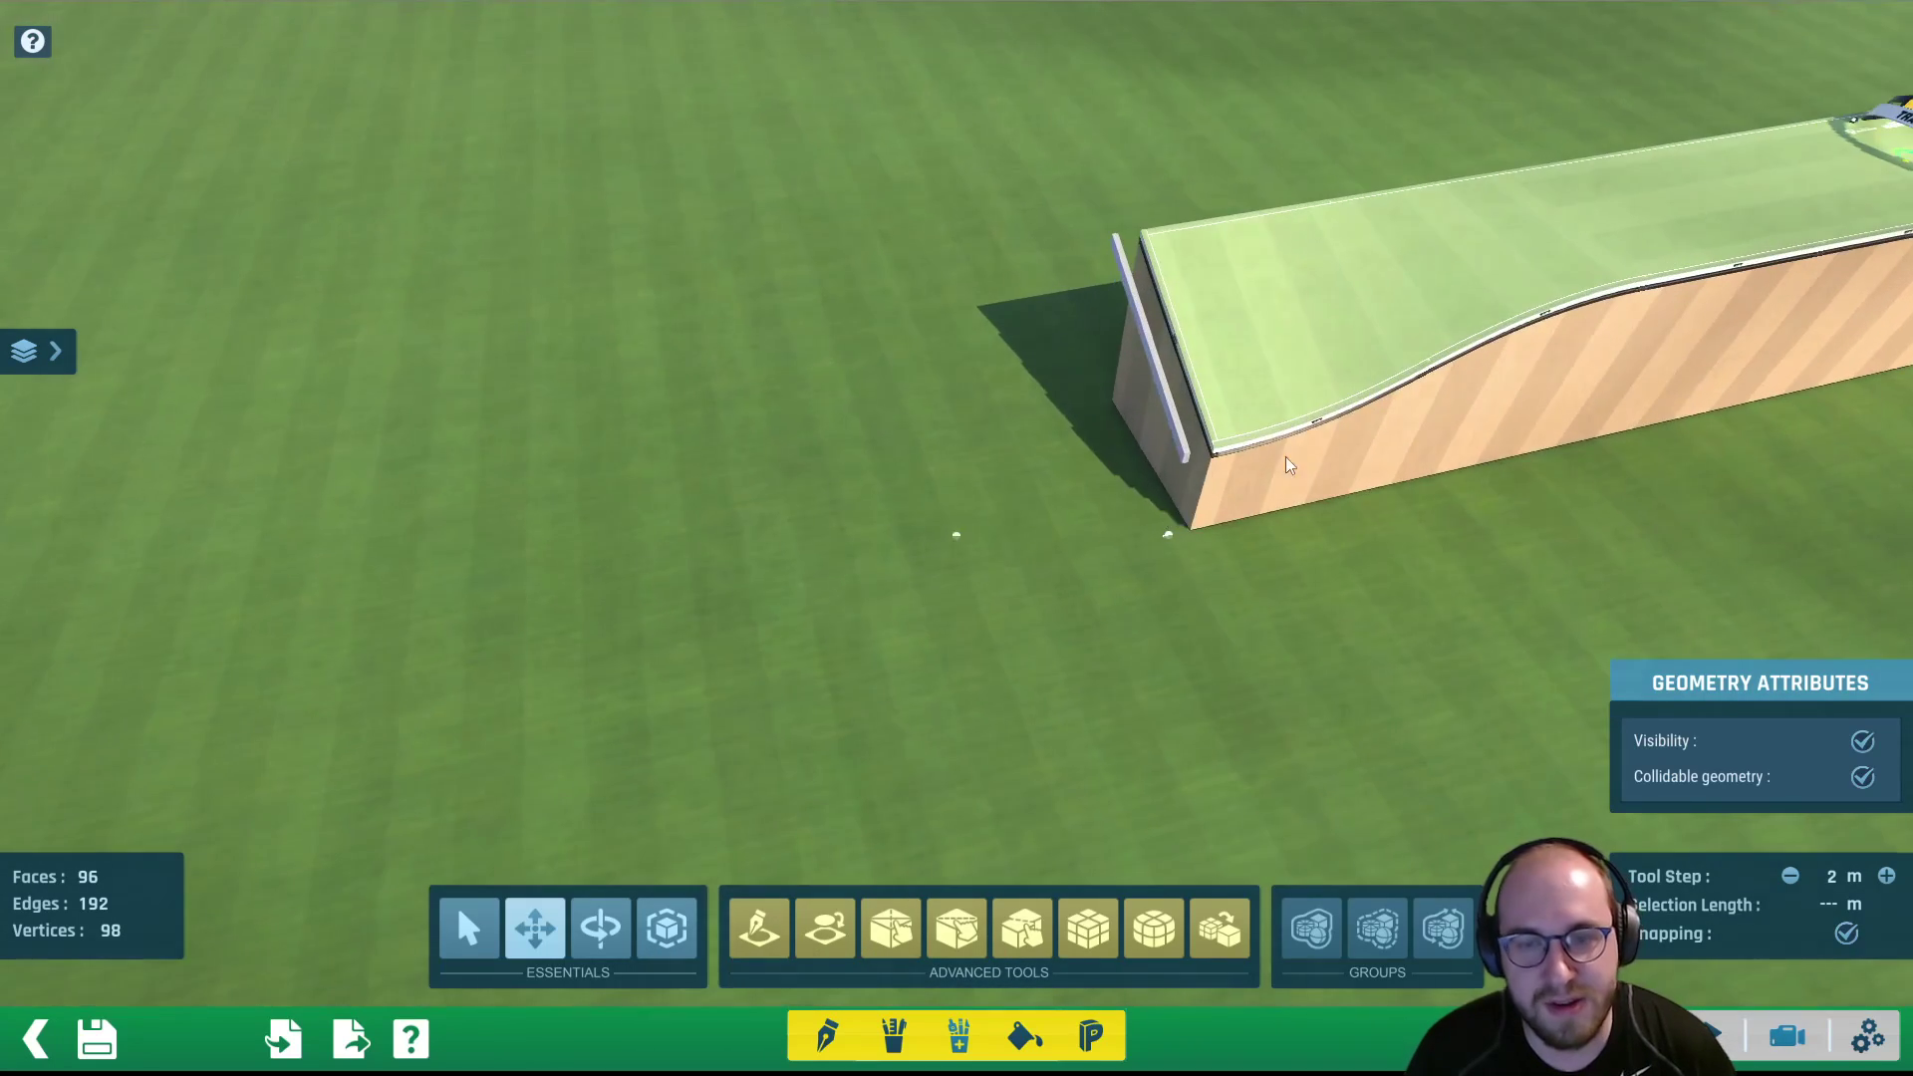
middle_click_drag(1285, 456, 1078, 630)
right_click_drag(1079, 638, 946, 575)
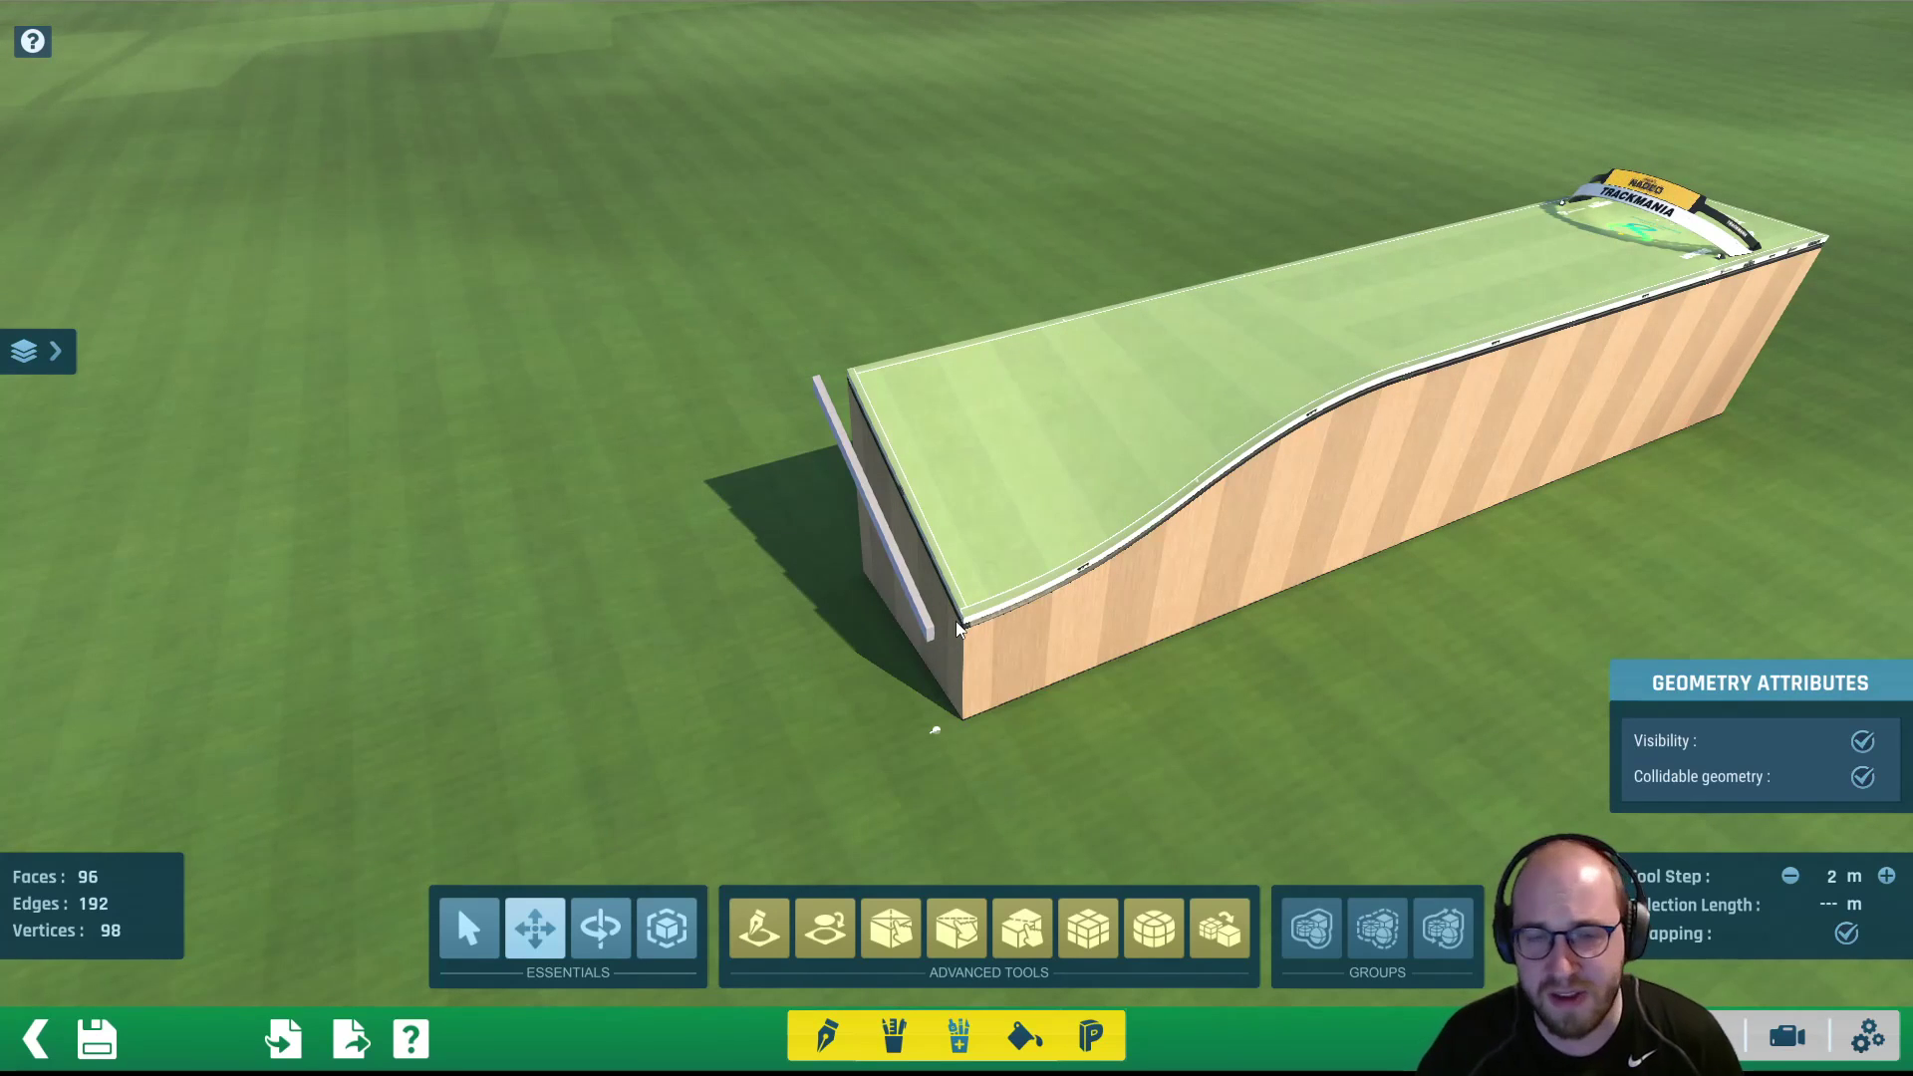
scroll(954, 620, "up", 5)
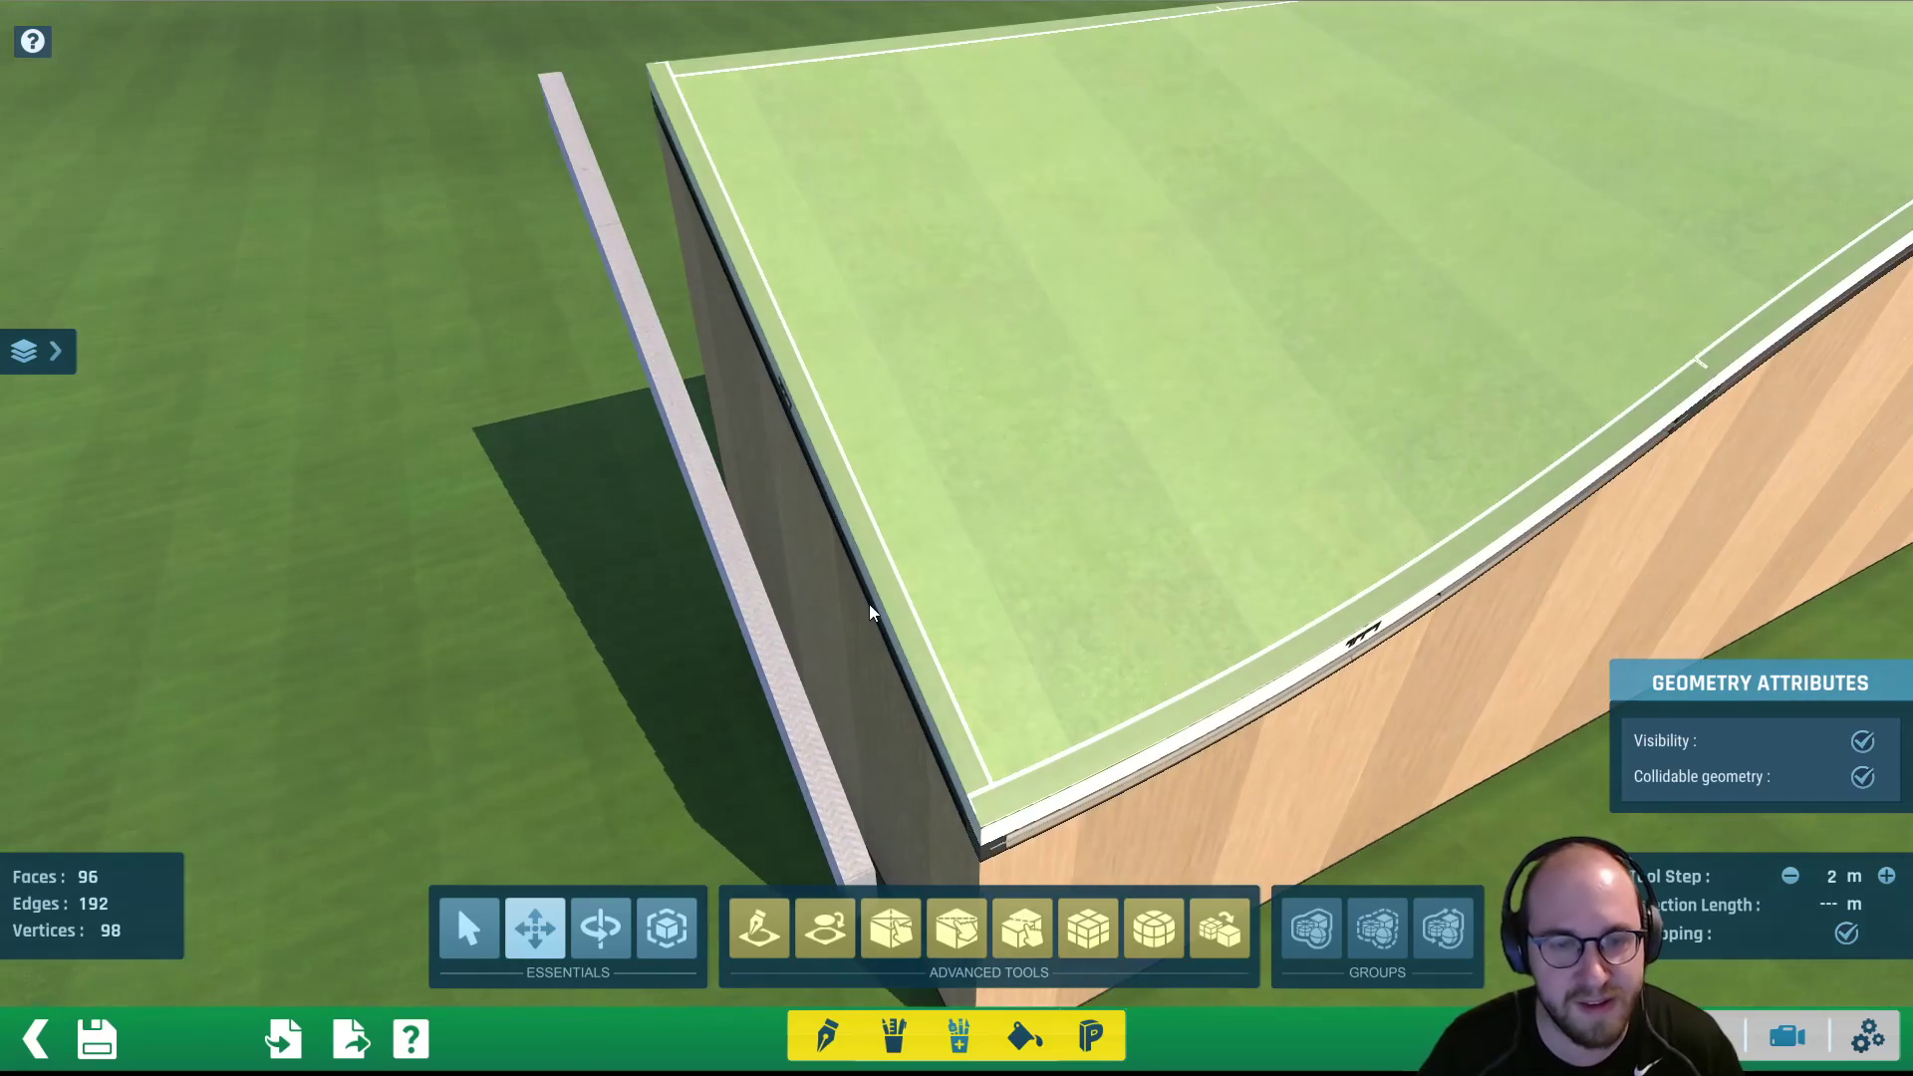
scroll(997, 510, "down", 3)
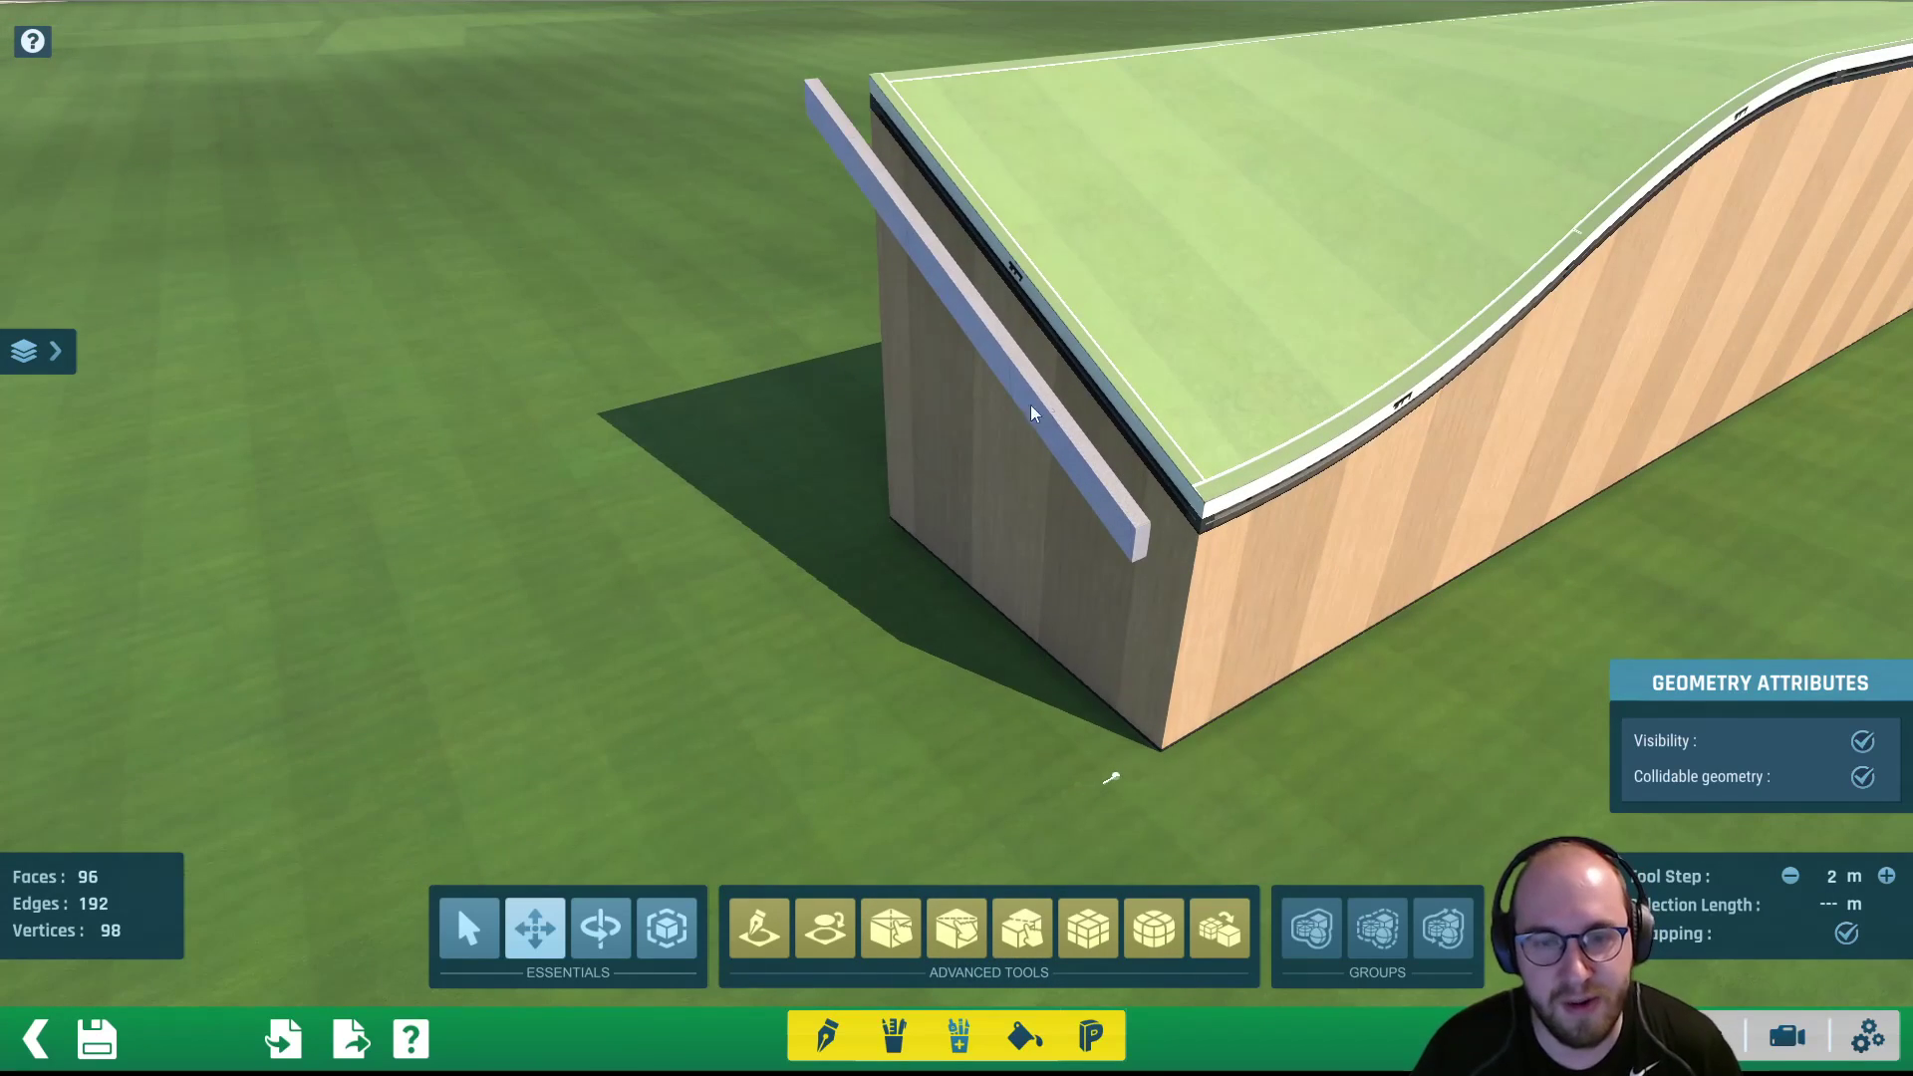
Start the mesh deformation tool on the whole subdivided strip at the start ramp
left_click(469, 927)
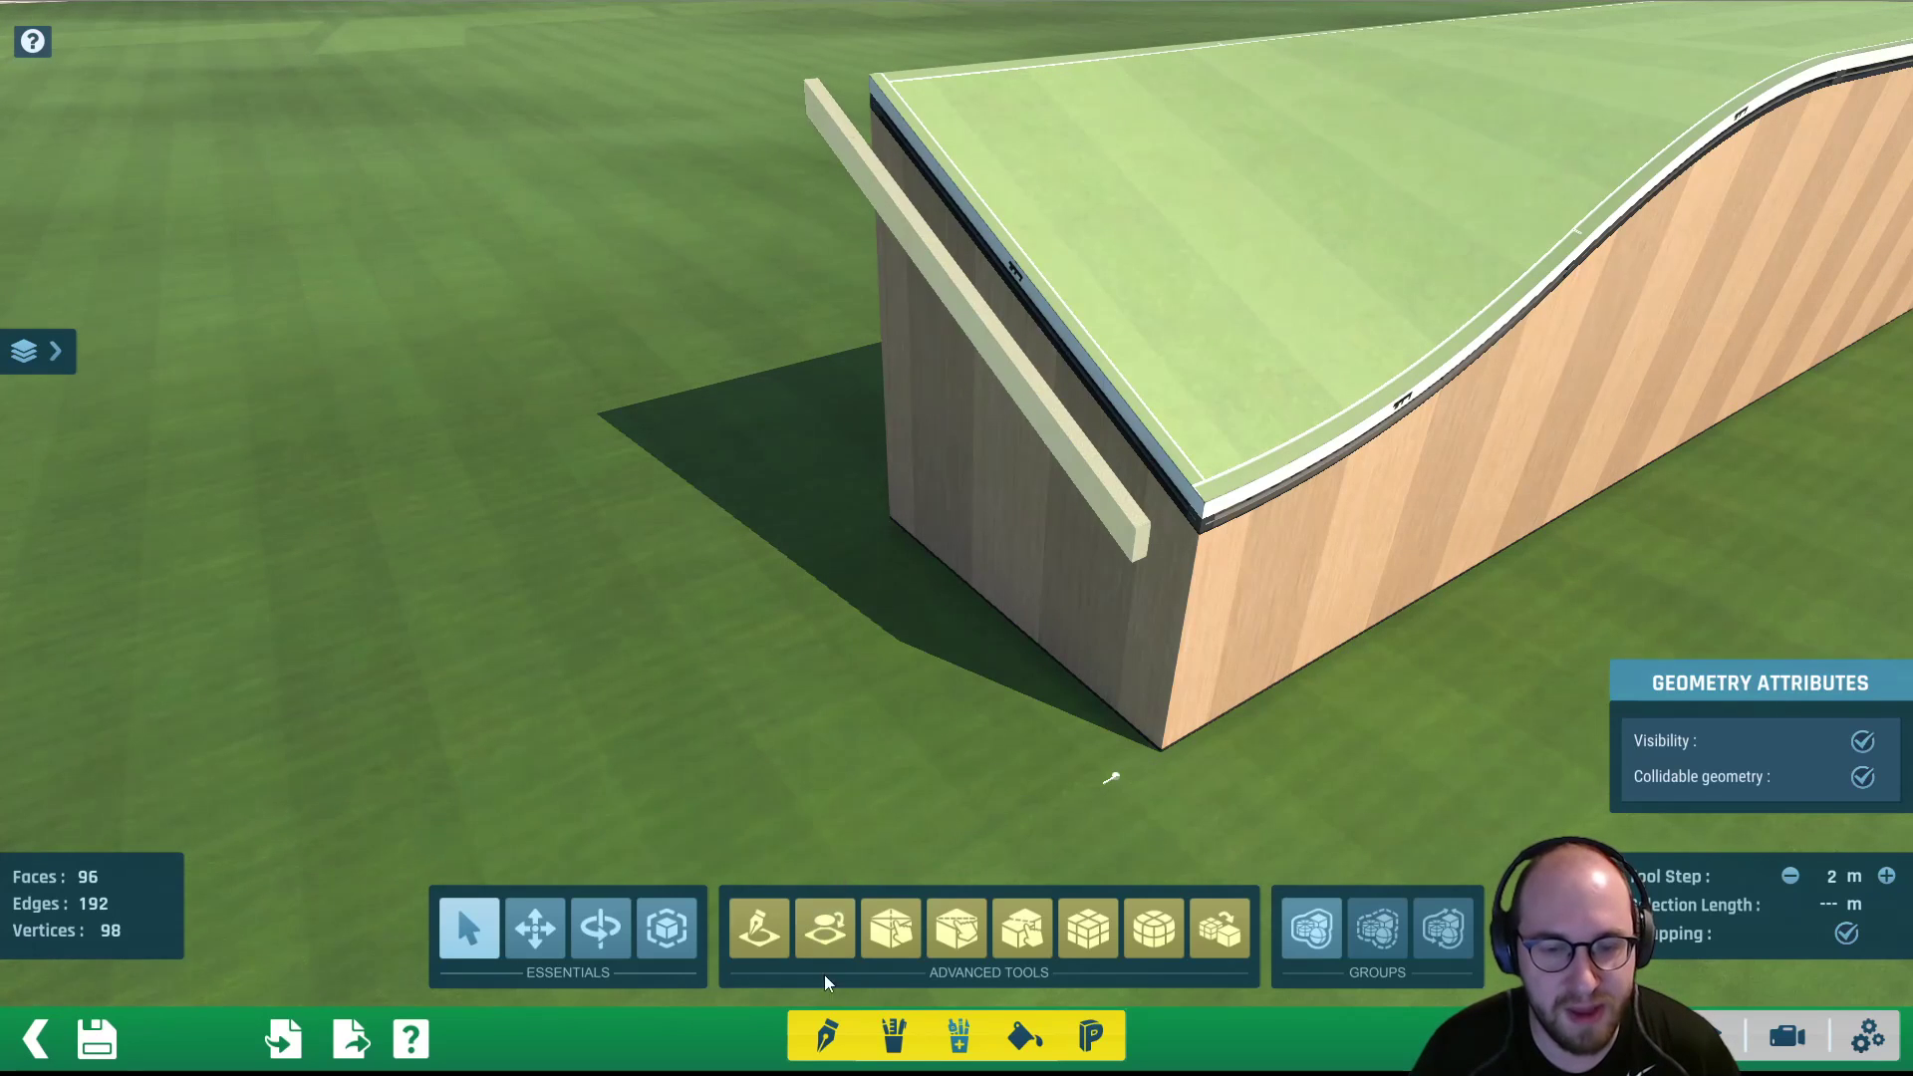
key("2")
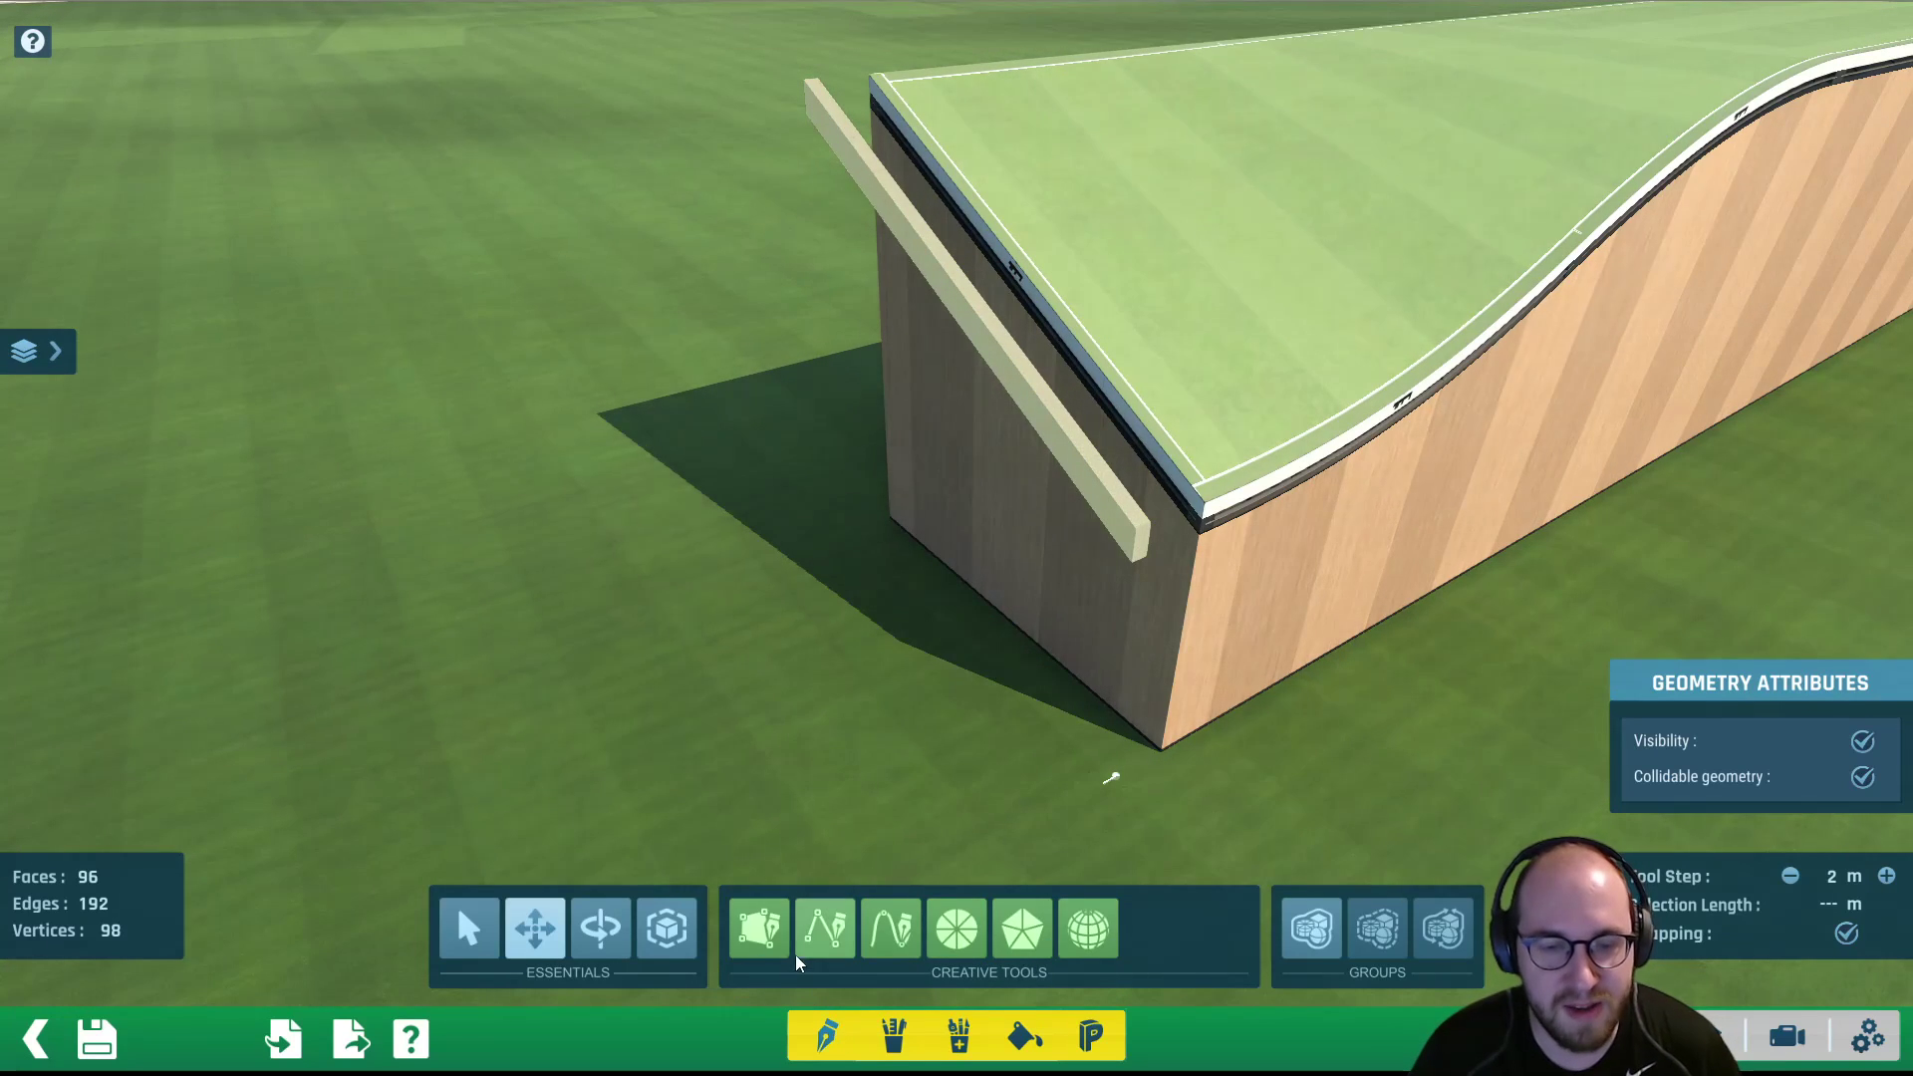
left_click(892, 1037)
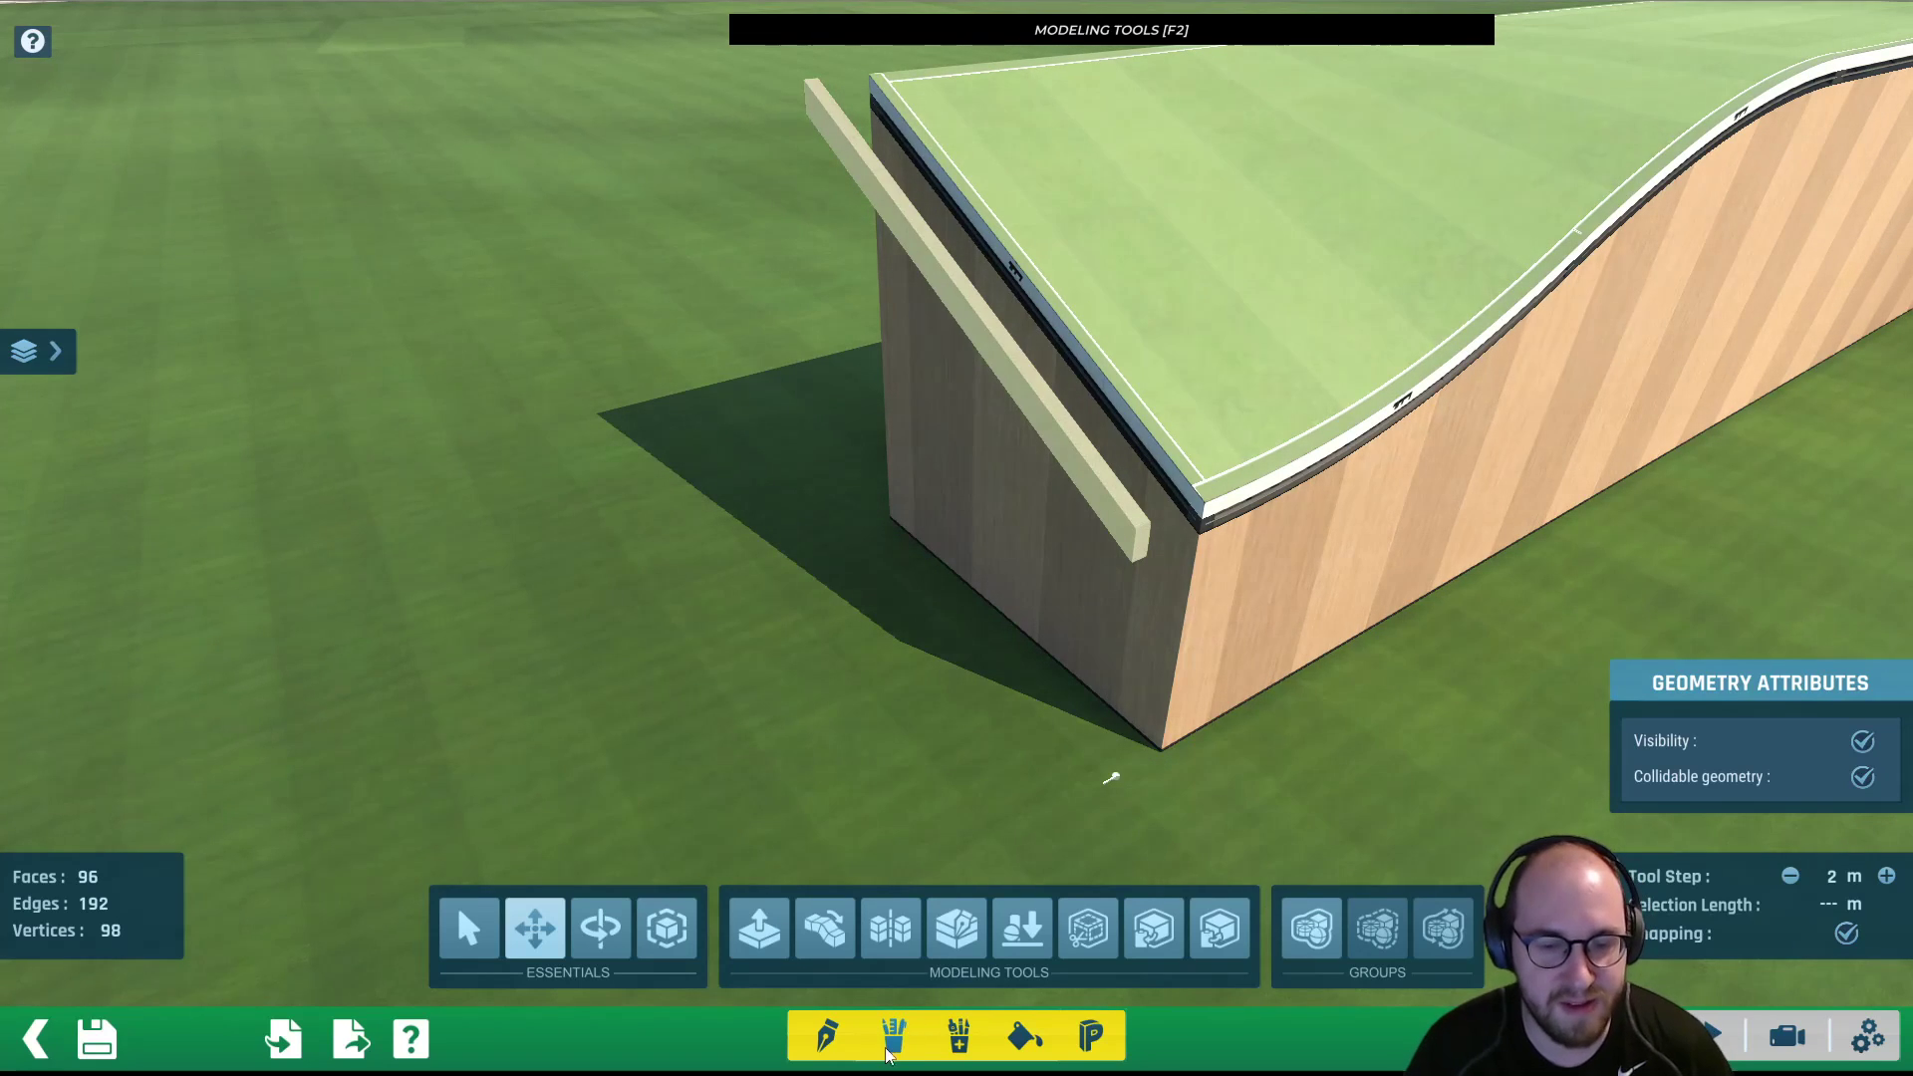
left_click(816, 938)
mouse_move(1038, 419)
middle_mouse_down()
mouse_move(904, 445)
mouse_move(1028, 417)
middle_mouse_up()
scroll(917, 438, "up", 2)
right_click_drag(1029, 418, 932, 438)
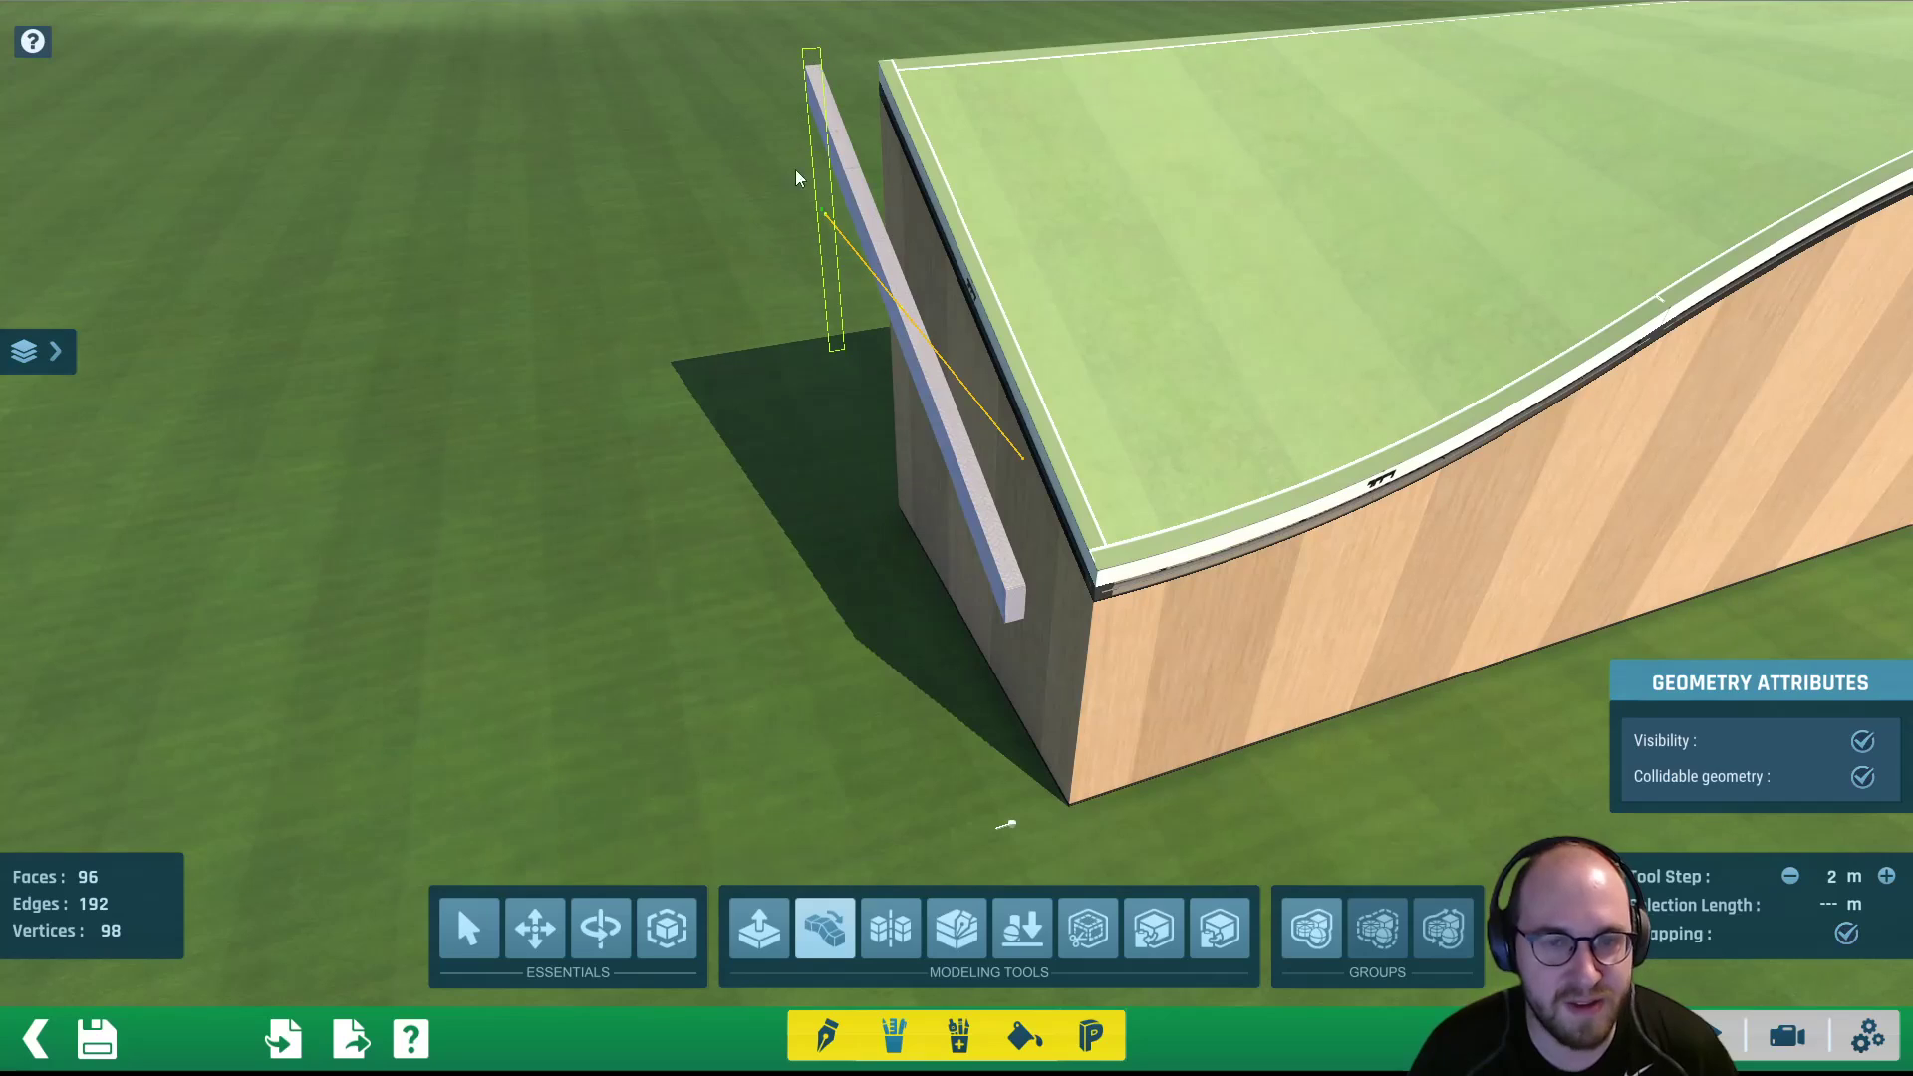
Check the deformation guide against the strip and fix its end point so the deformation box spans the strip's full length
right_click_drag(840, 271, 928, 256)
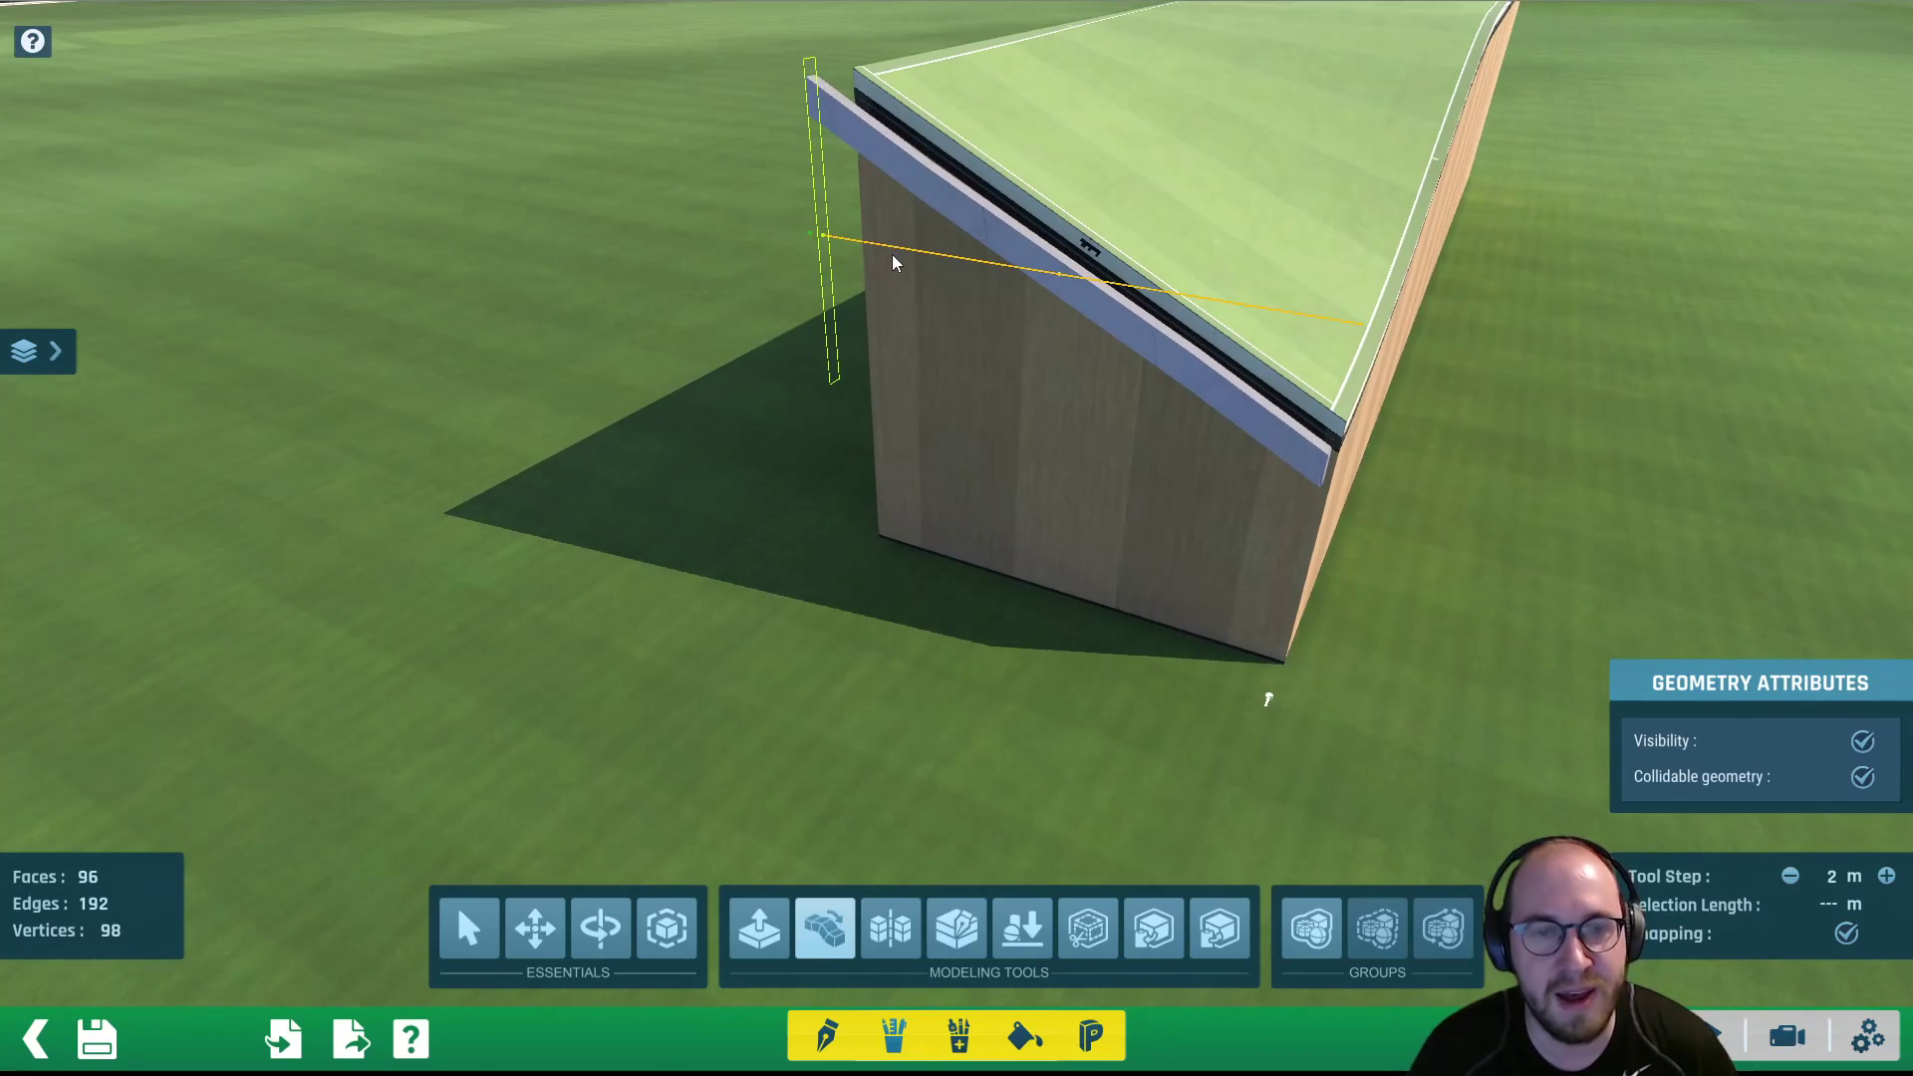
right_click_drag(32, 108, 595, 41)
right_click_drag(961, 182, 944, 221)
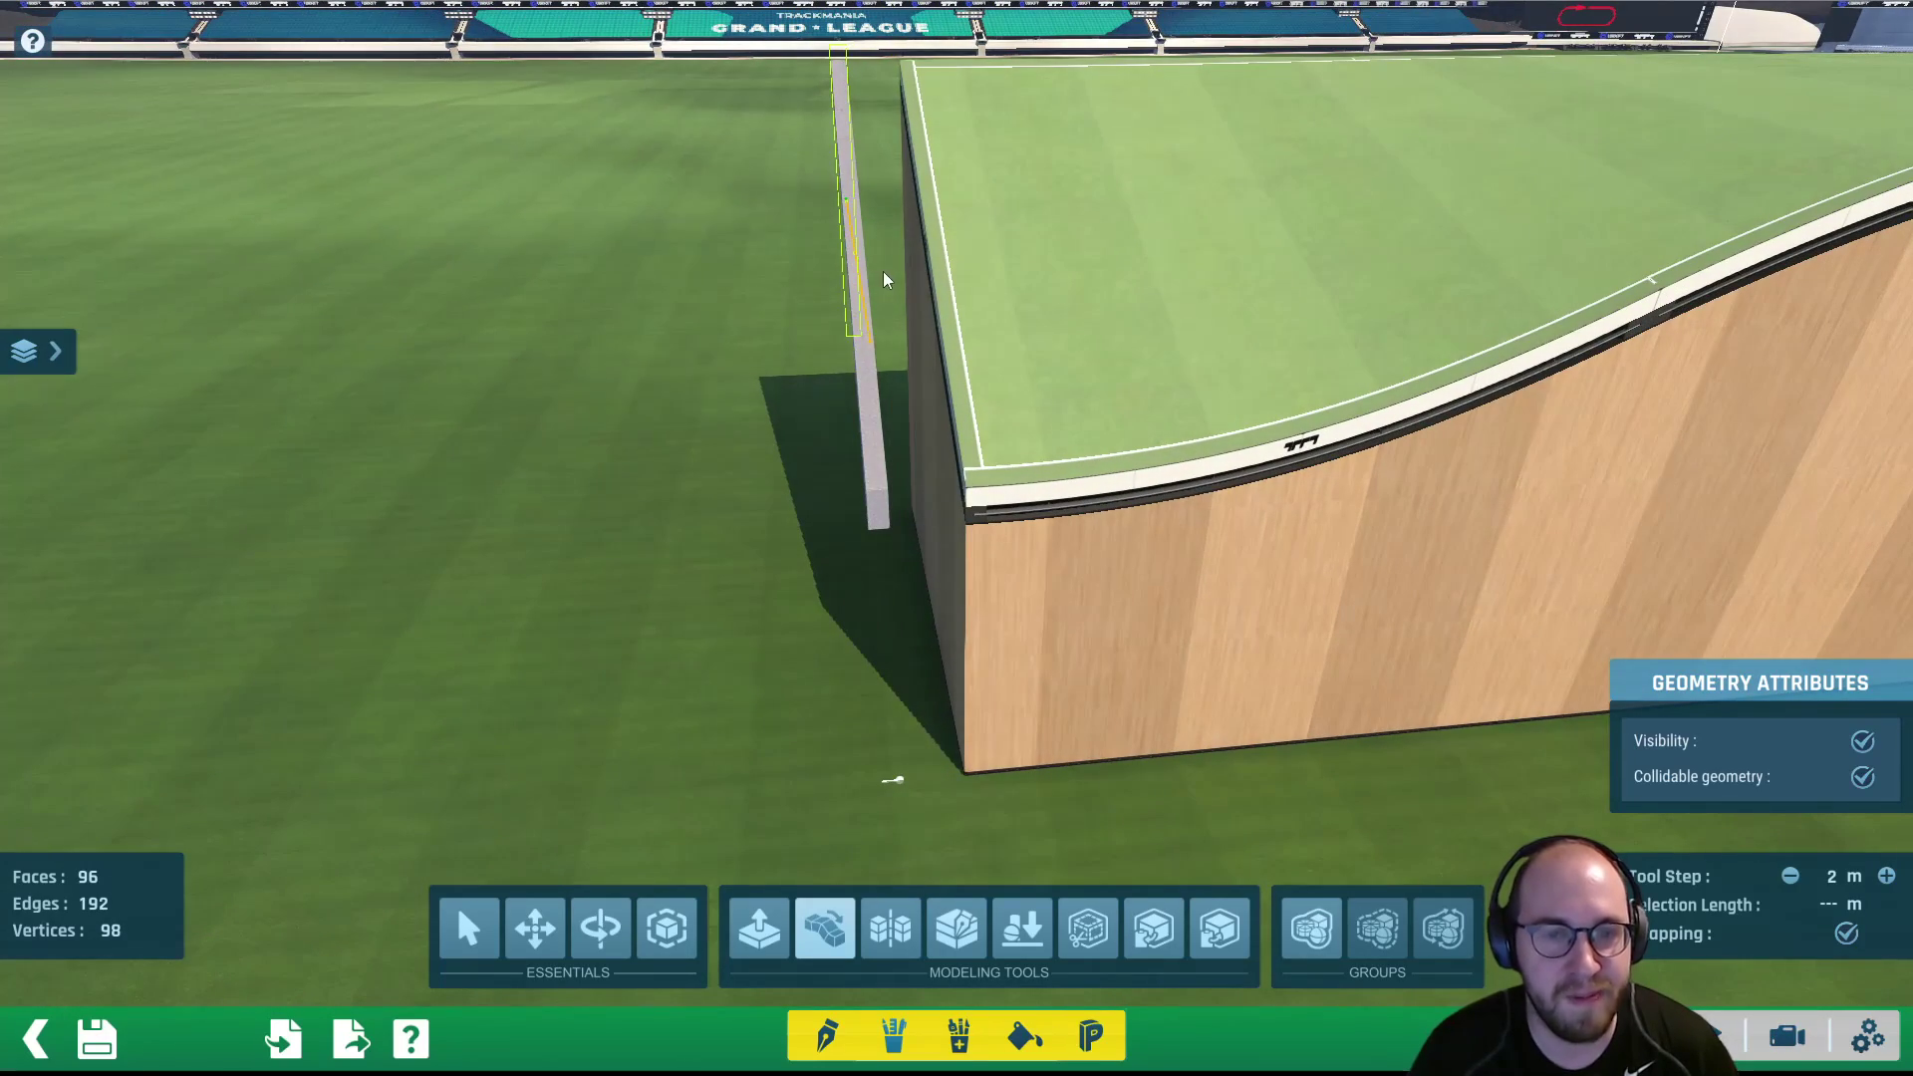
right_click_drag(952, 315, 791, 332)
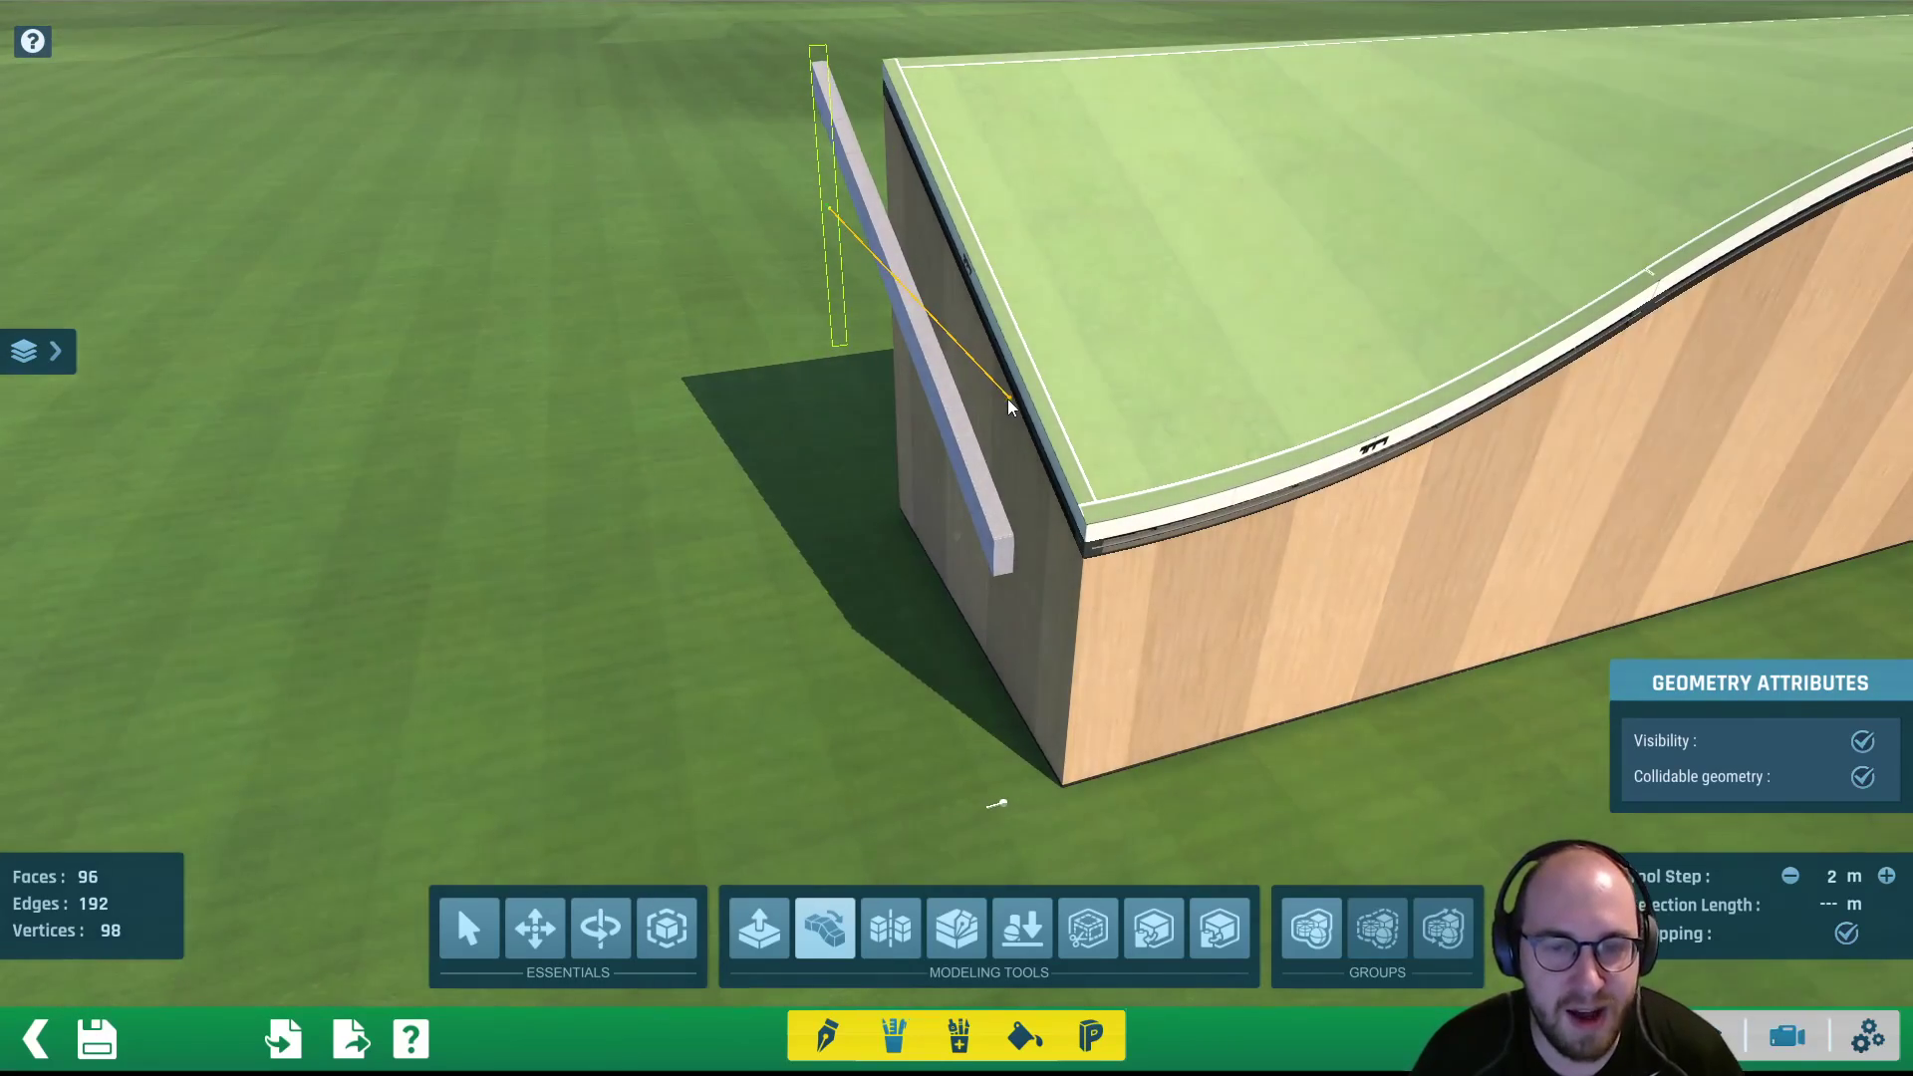
scroll(1155, 398, "up", 2)
right_click_drag(1195, 438, 1043, 373)
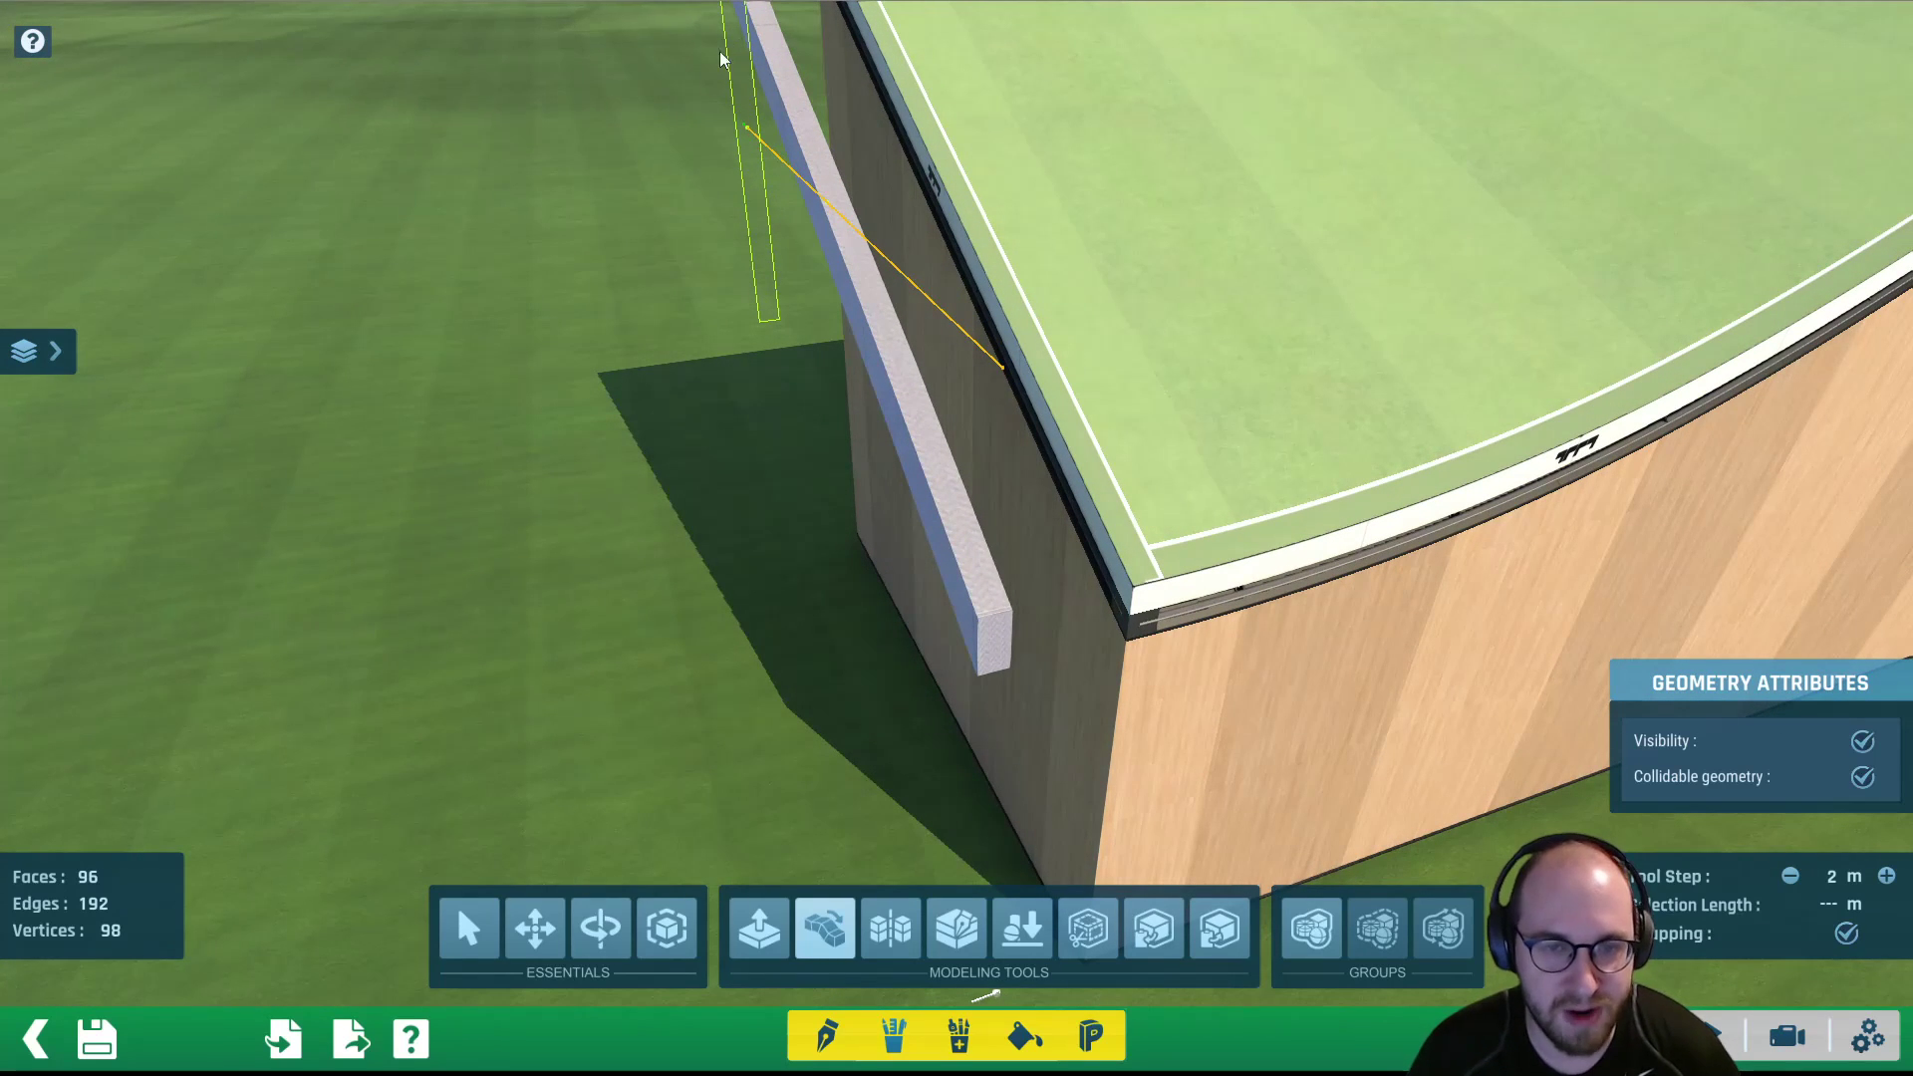
left_click(1004, 370)
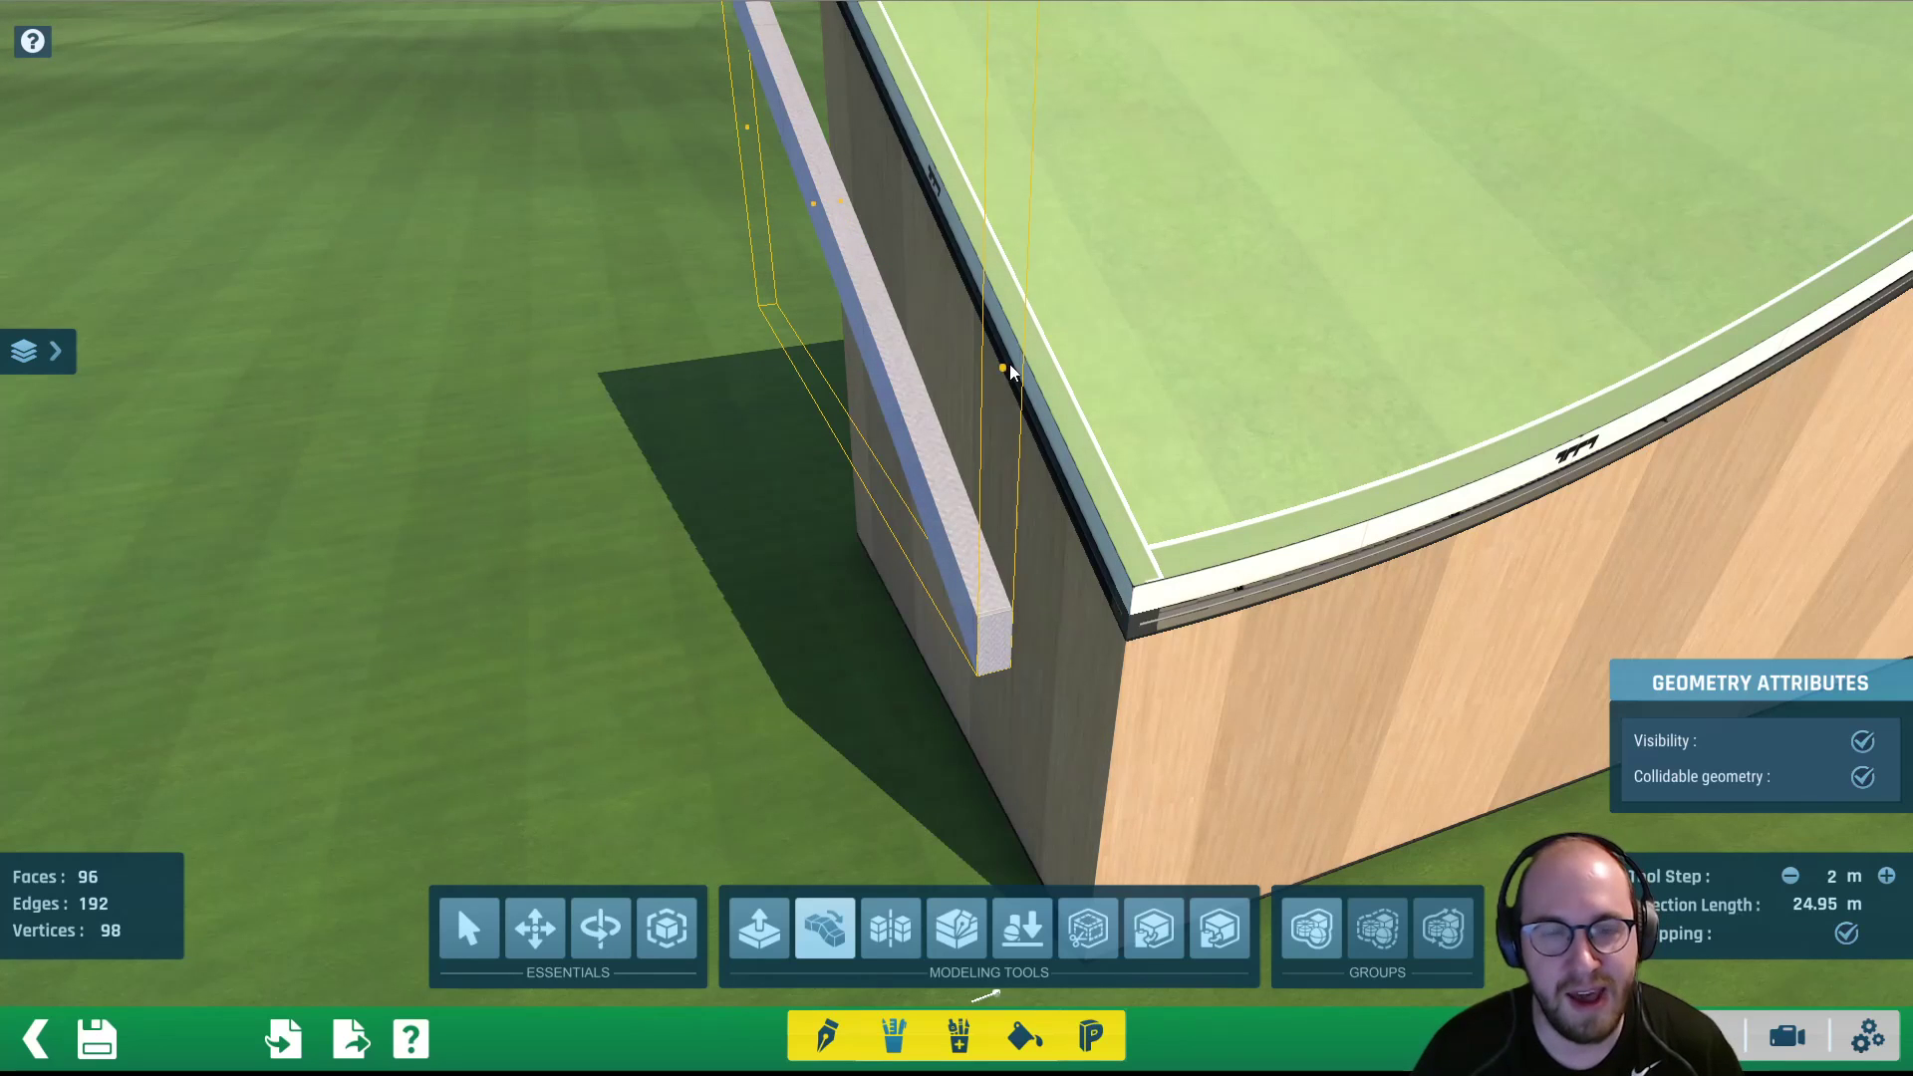
scroll(1035, 340, "down", 5)
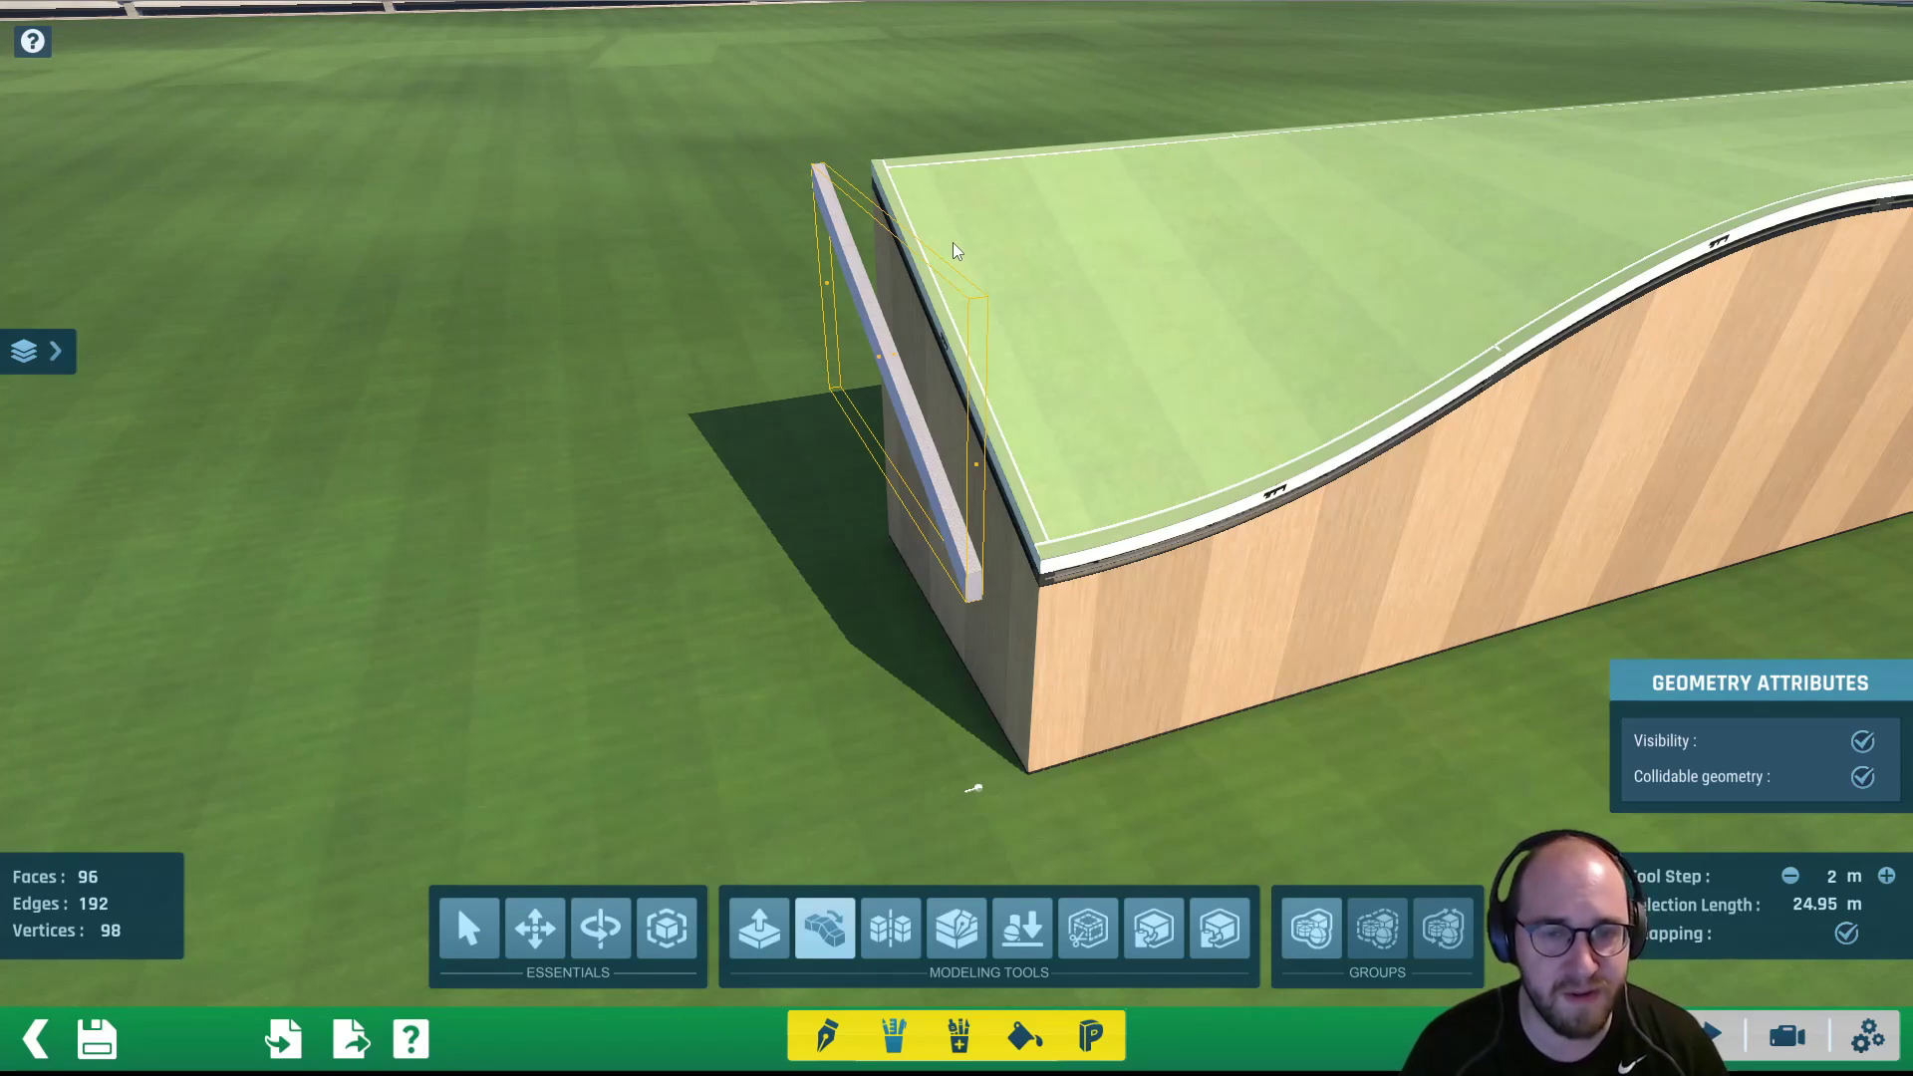
middle_click_drag(1151, 326, 1022, 331)
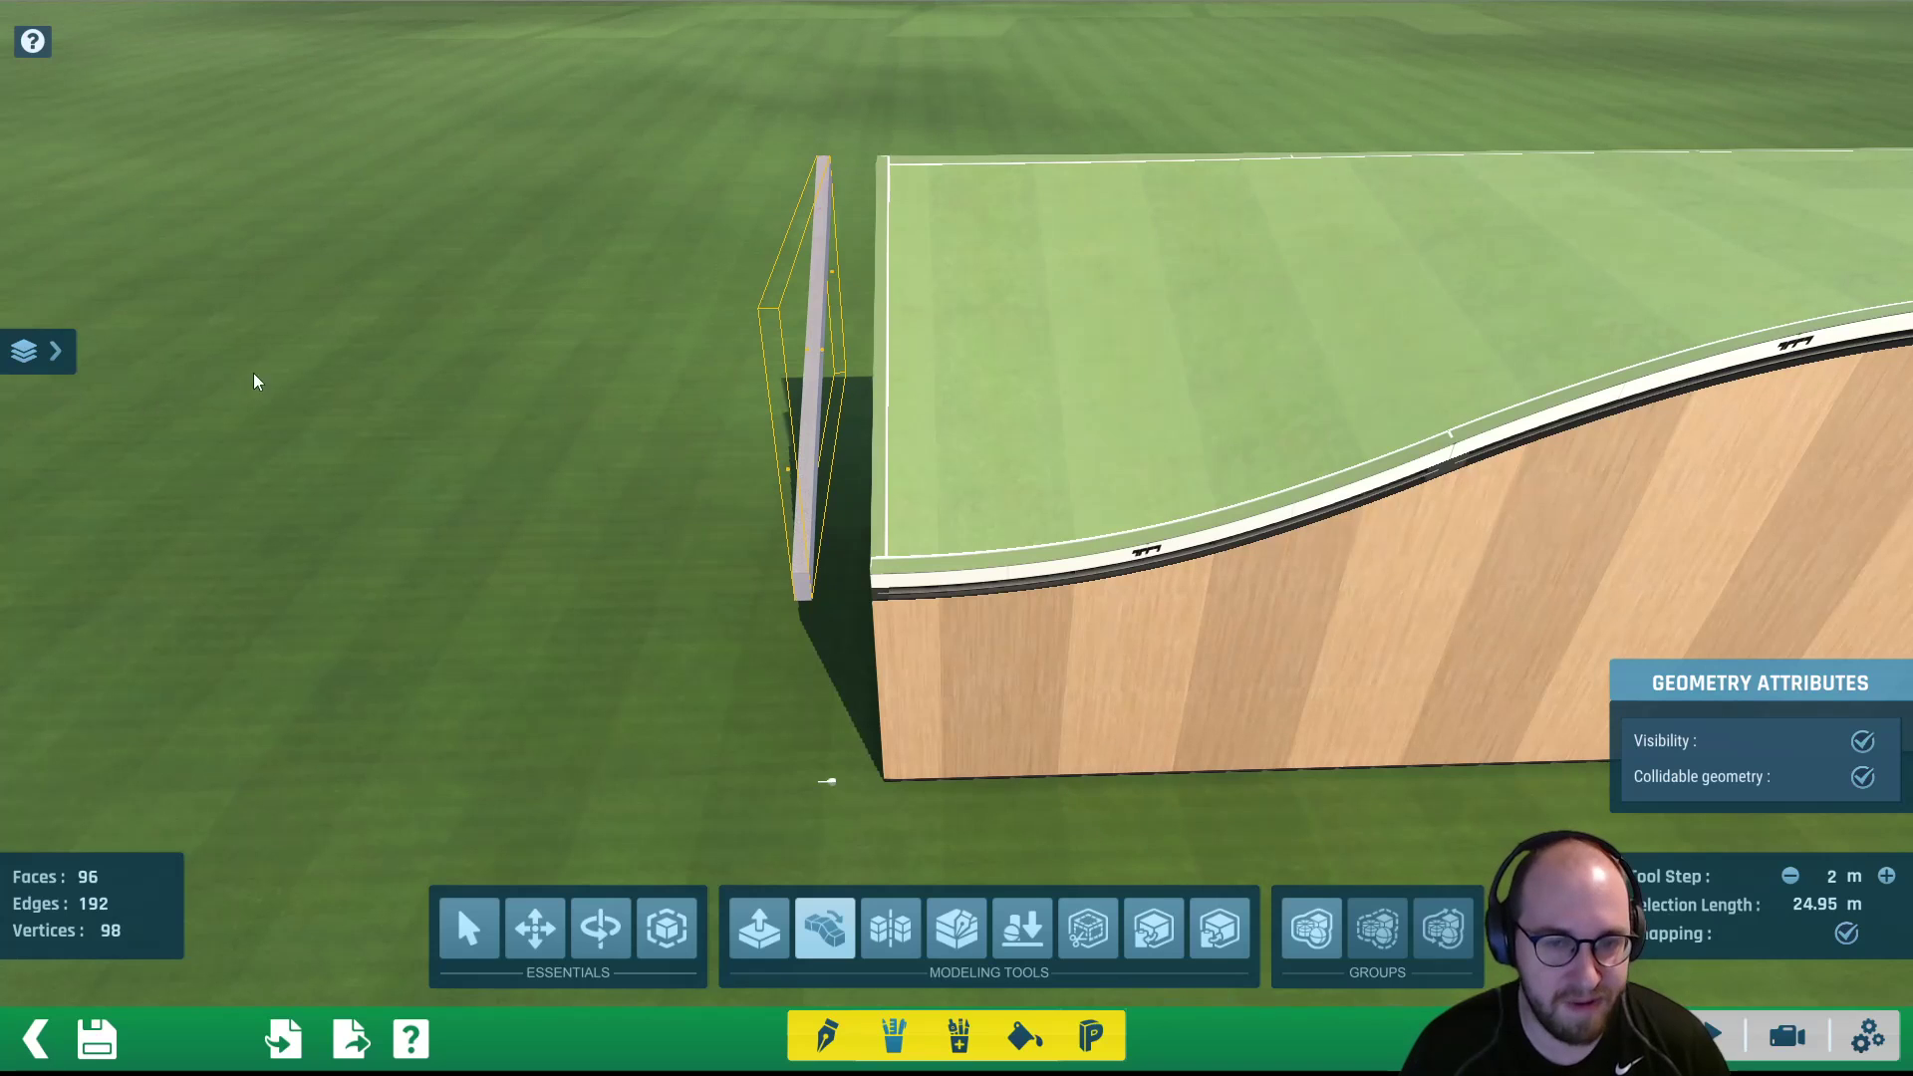
Confirm the deformation guide across the strip and check the resulting start point and cross-section box beside the start ramp
left_click(823, 348)
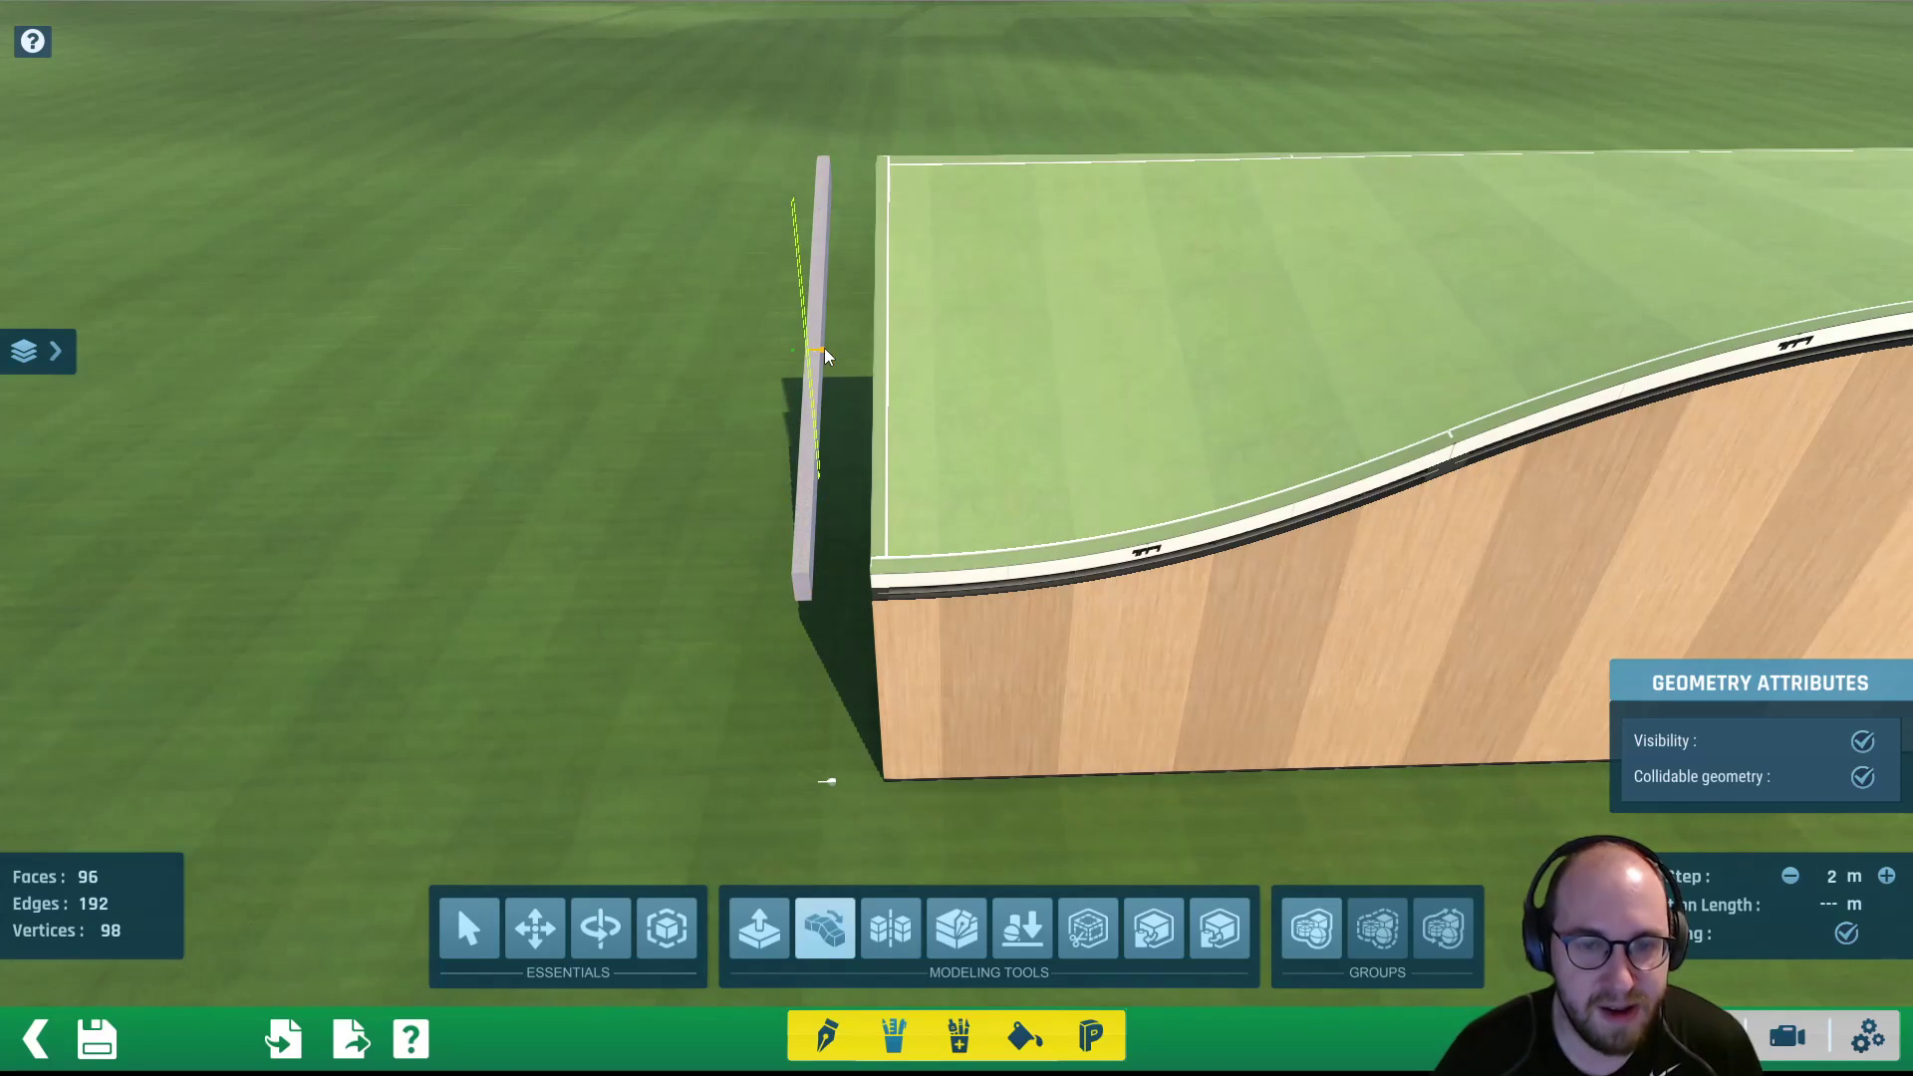
scroll(822, 349, "up", 3)
right_click_drag(815, 349, 858, 385, "alt")
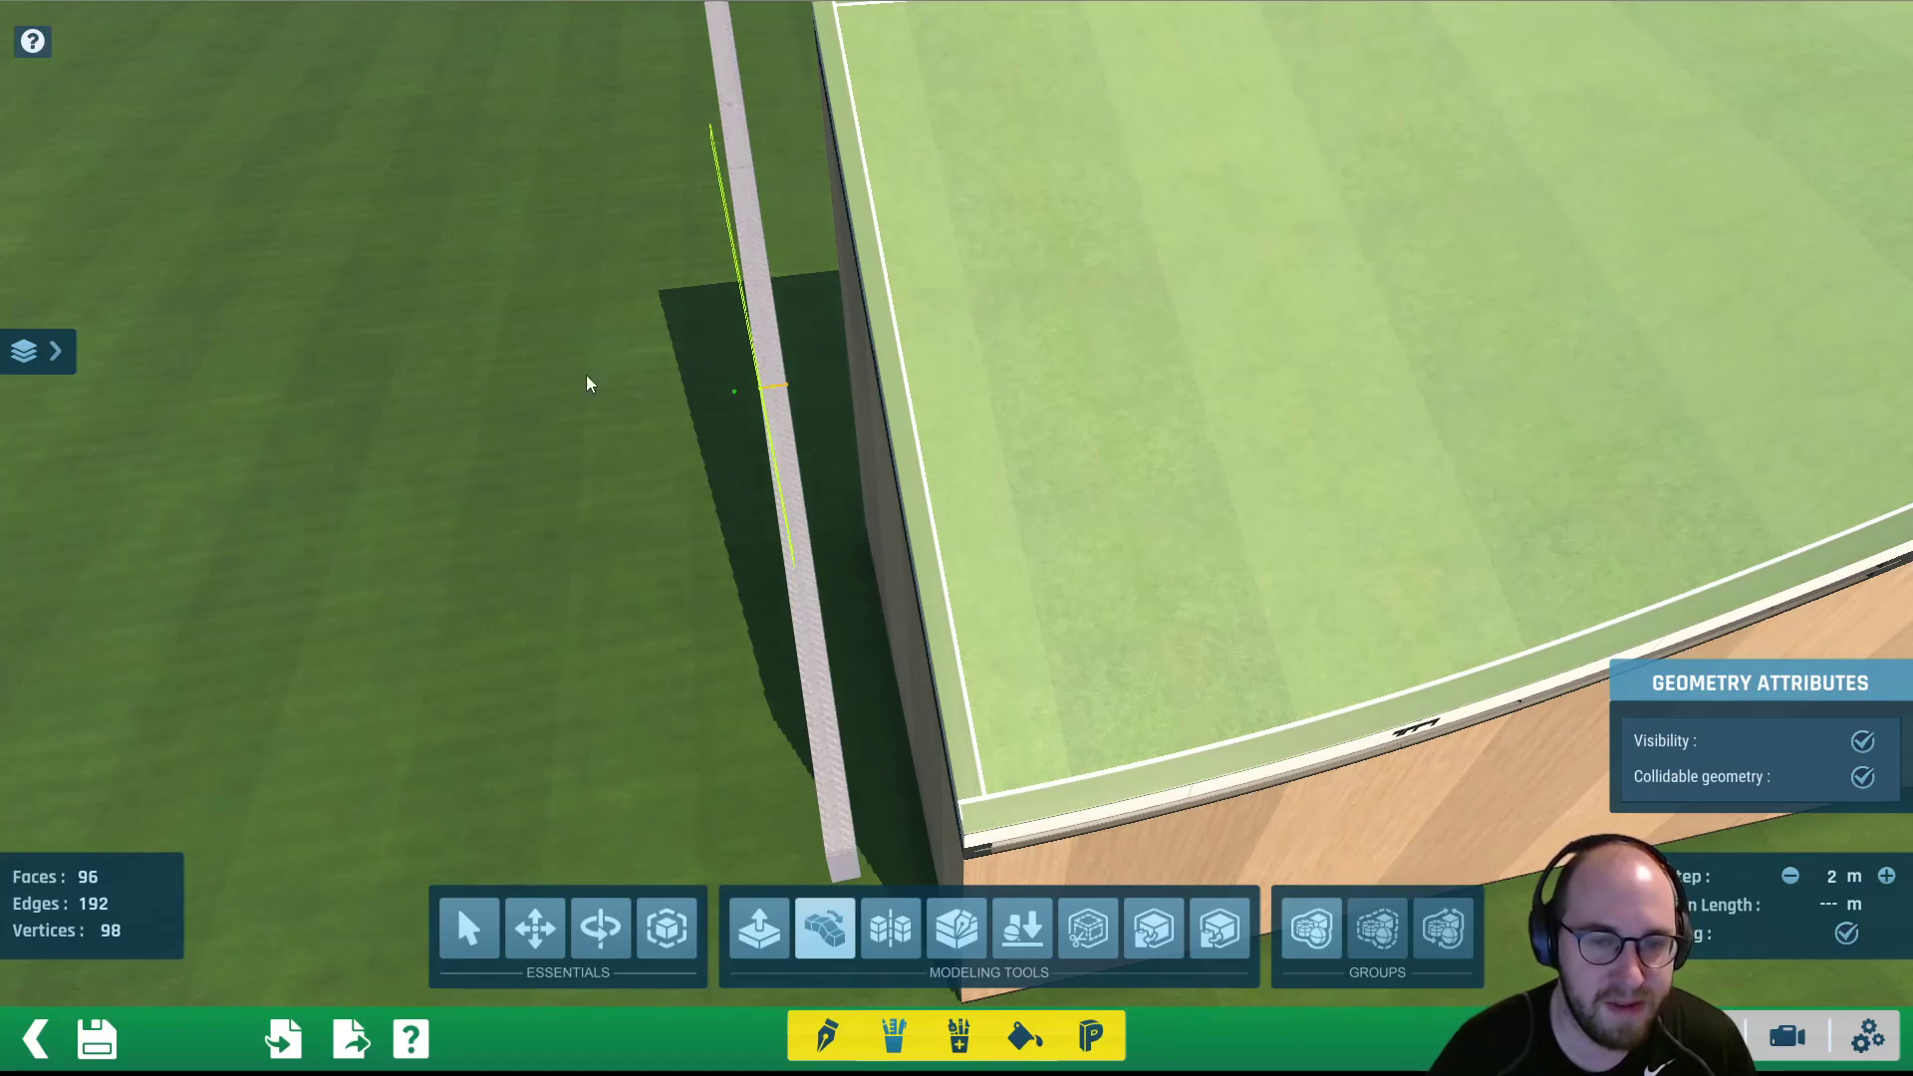
right_click_drag(586, 383, 1012, 315)
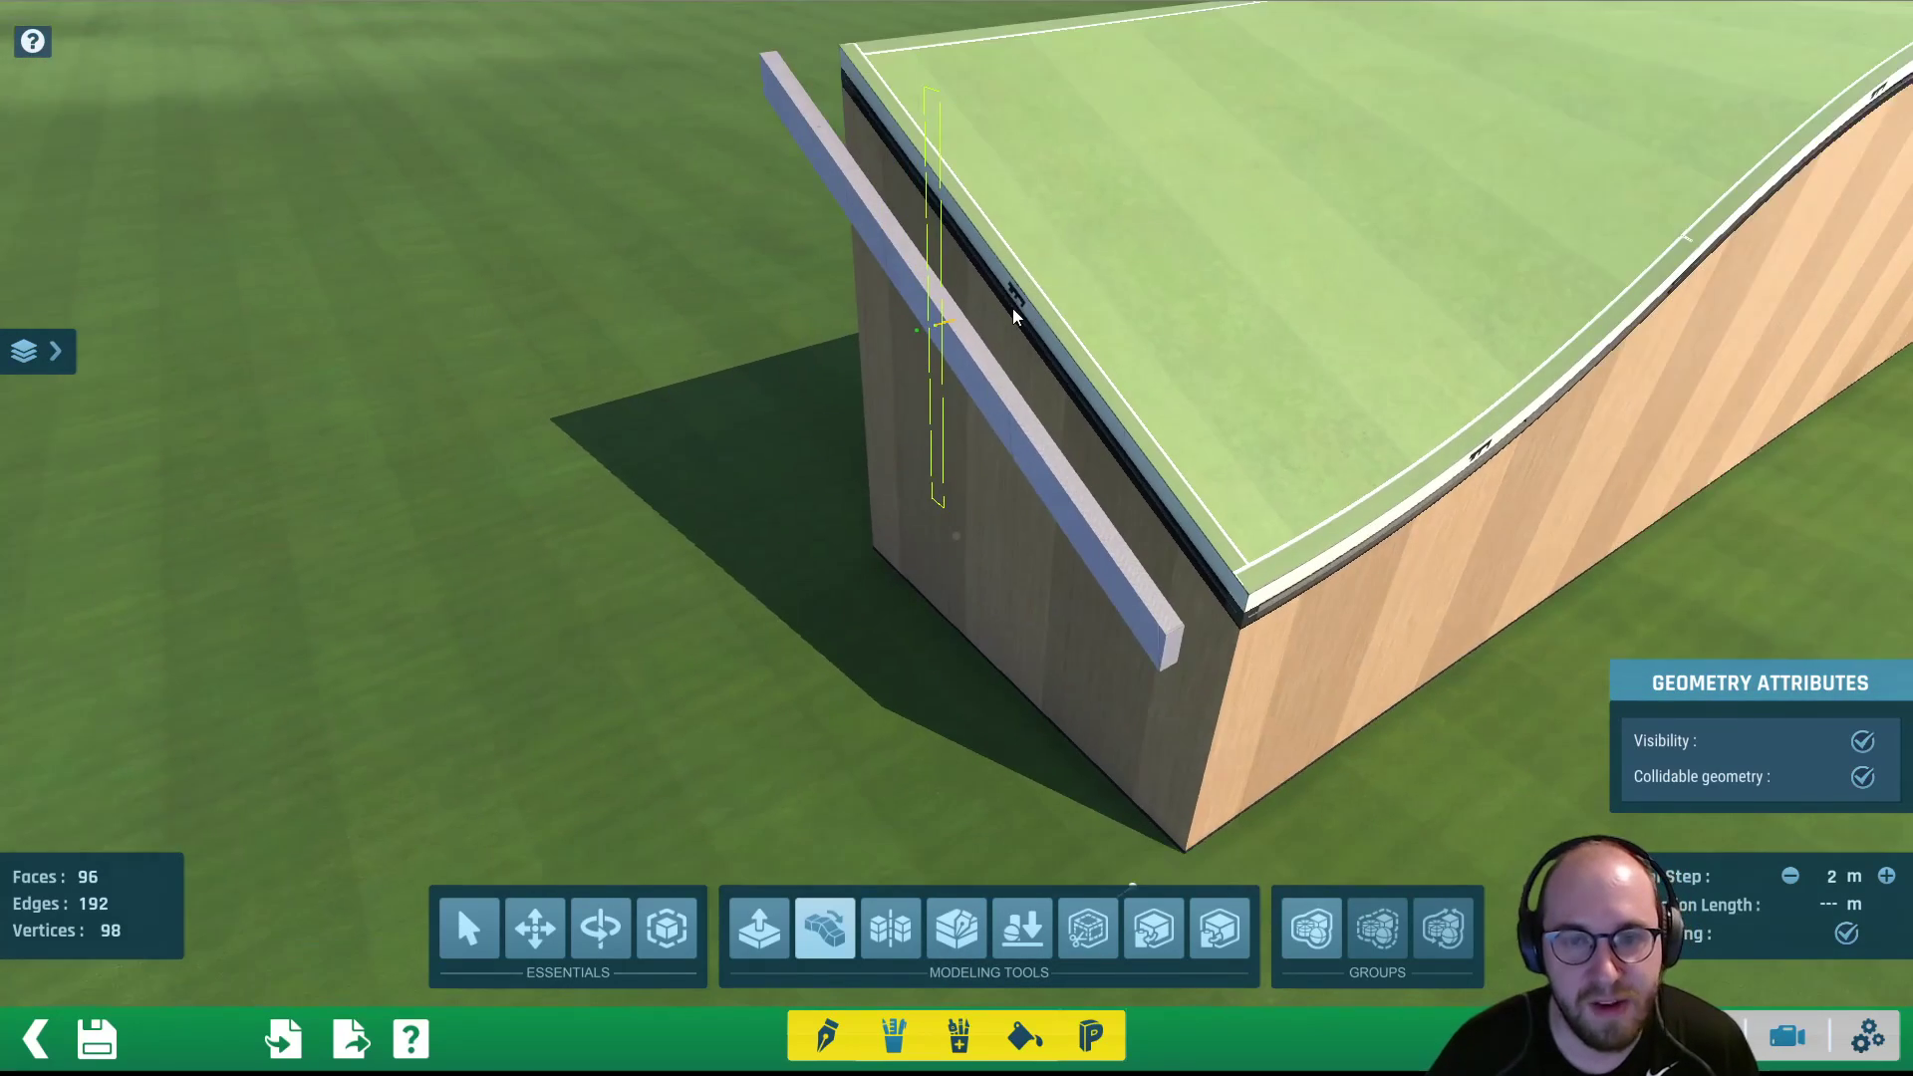
scroll(1012, 307, "up", 2)
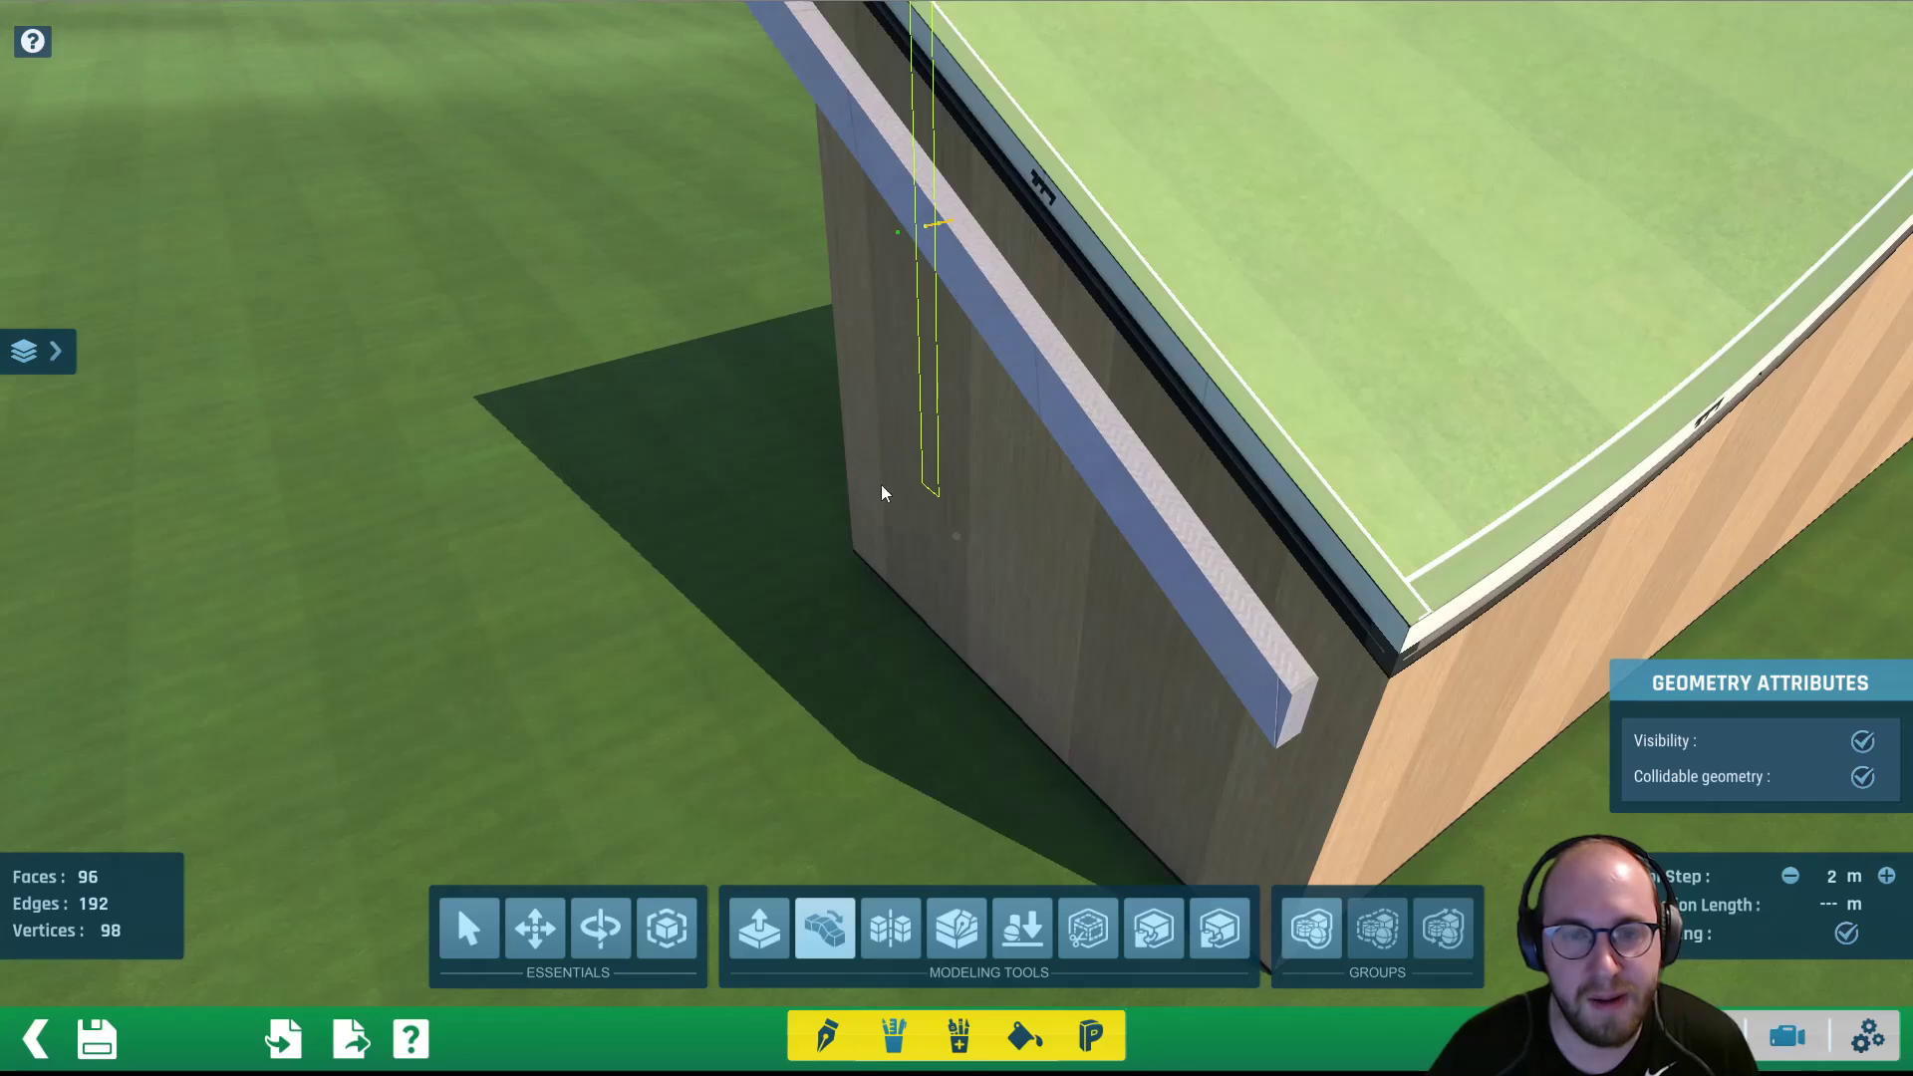
scroll(881, 491, "down", 4)
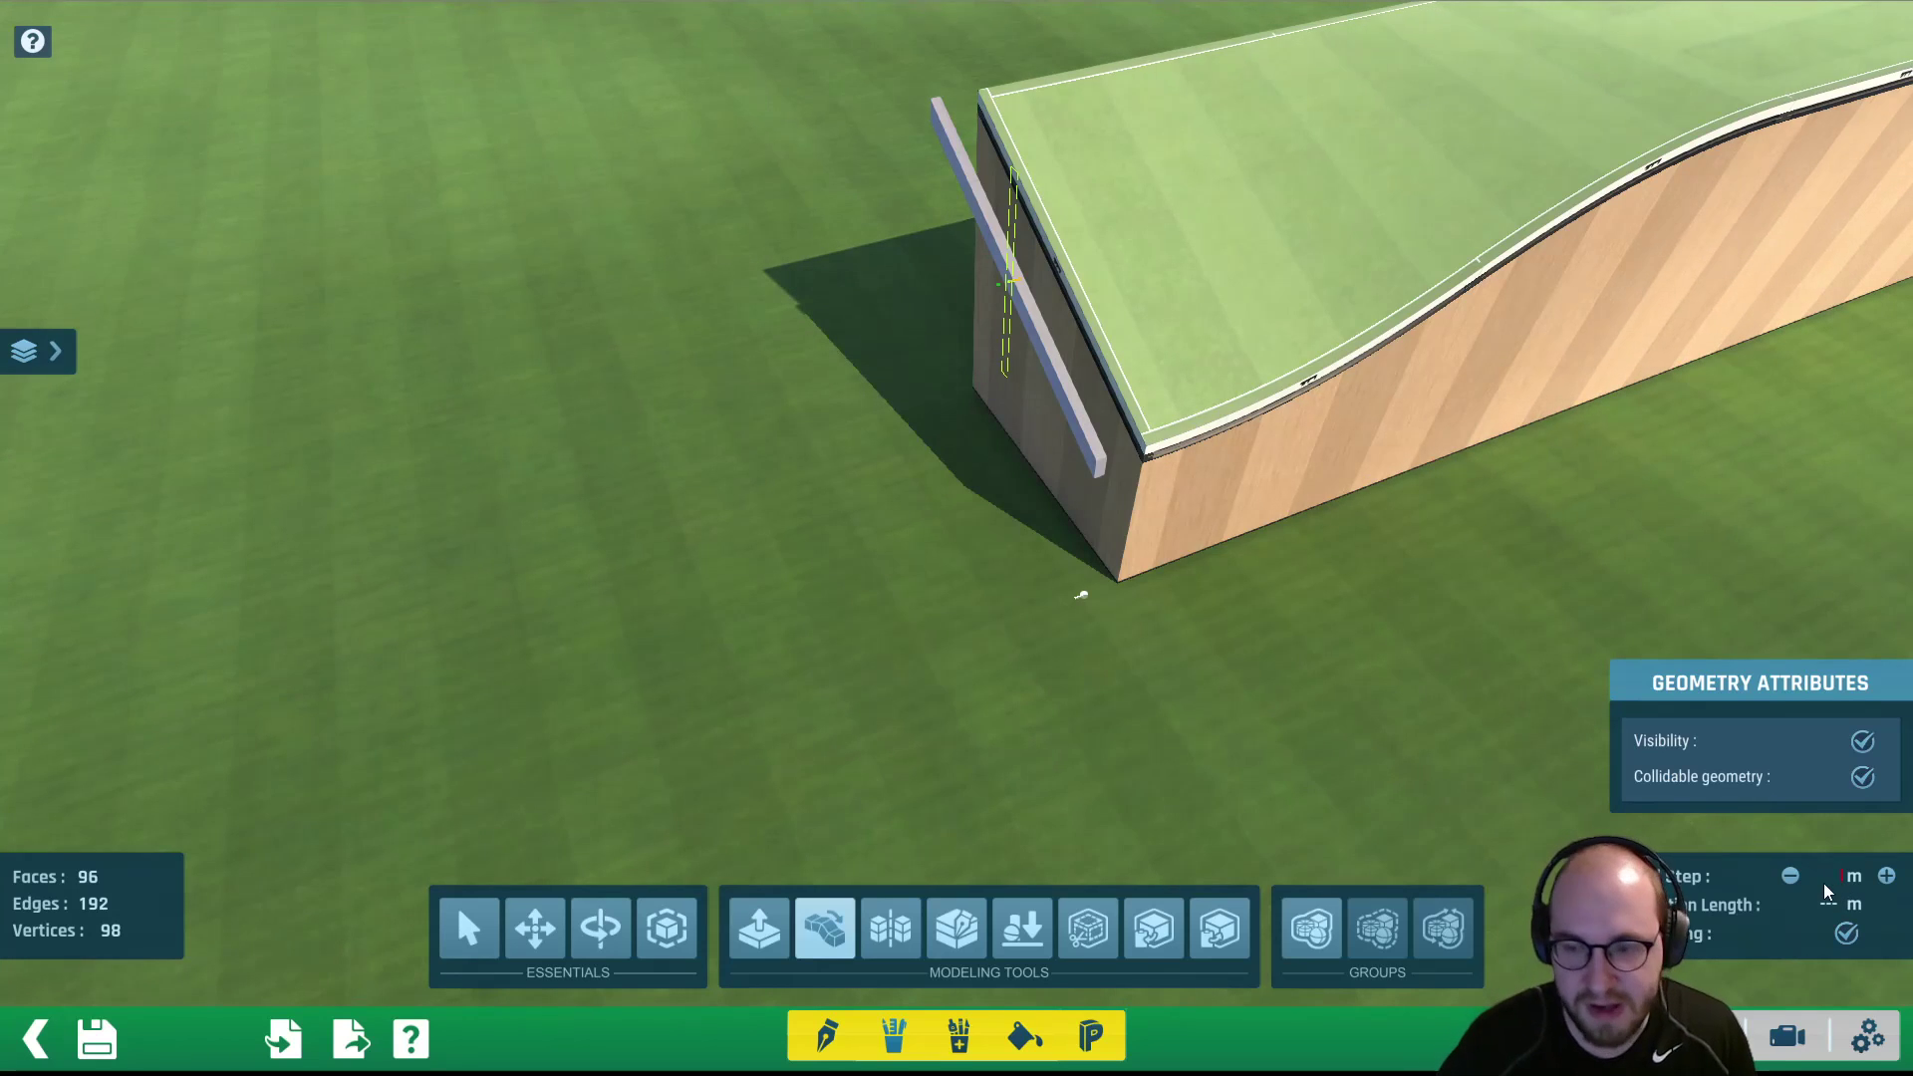
Set the tool step to 31 m and extend the strip 31 m straight away from the start ramp
type("31")
scroll(1036, 323, "up", 1)
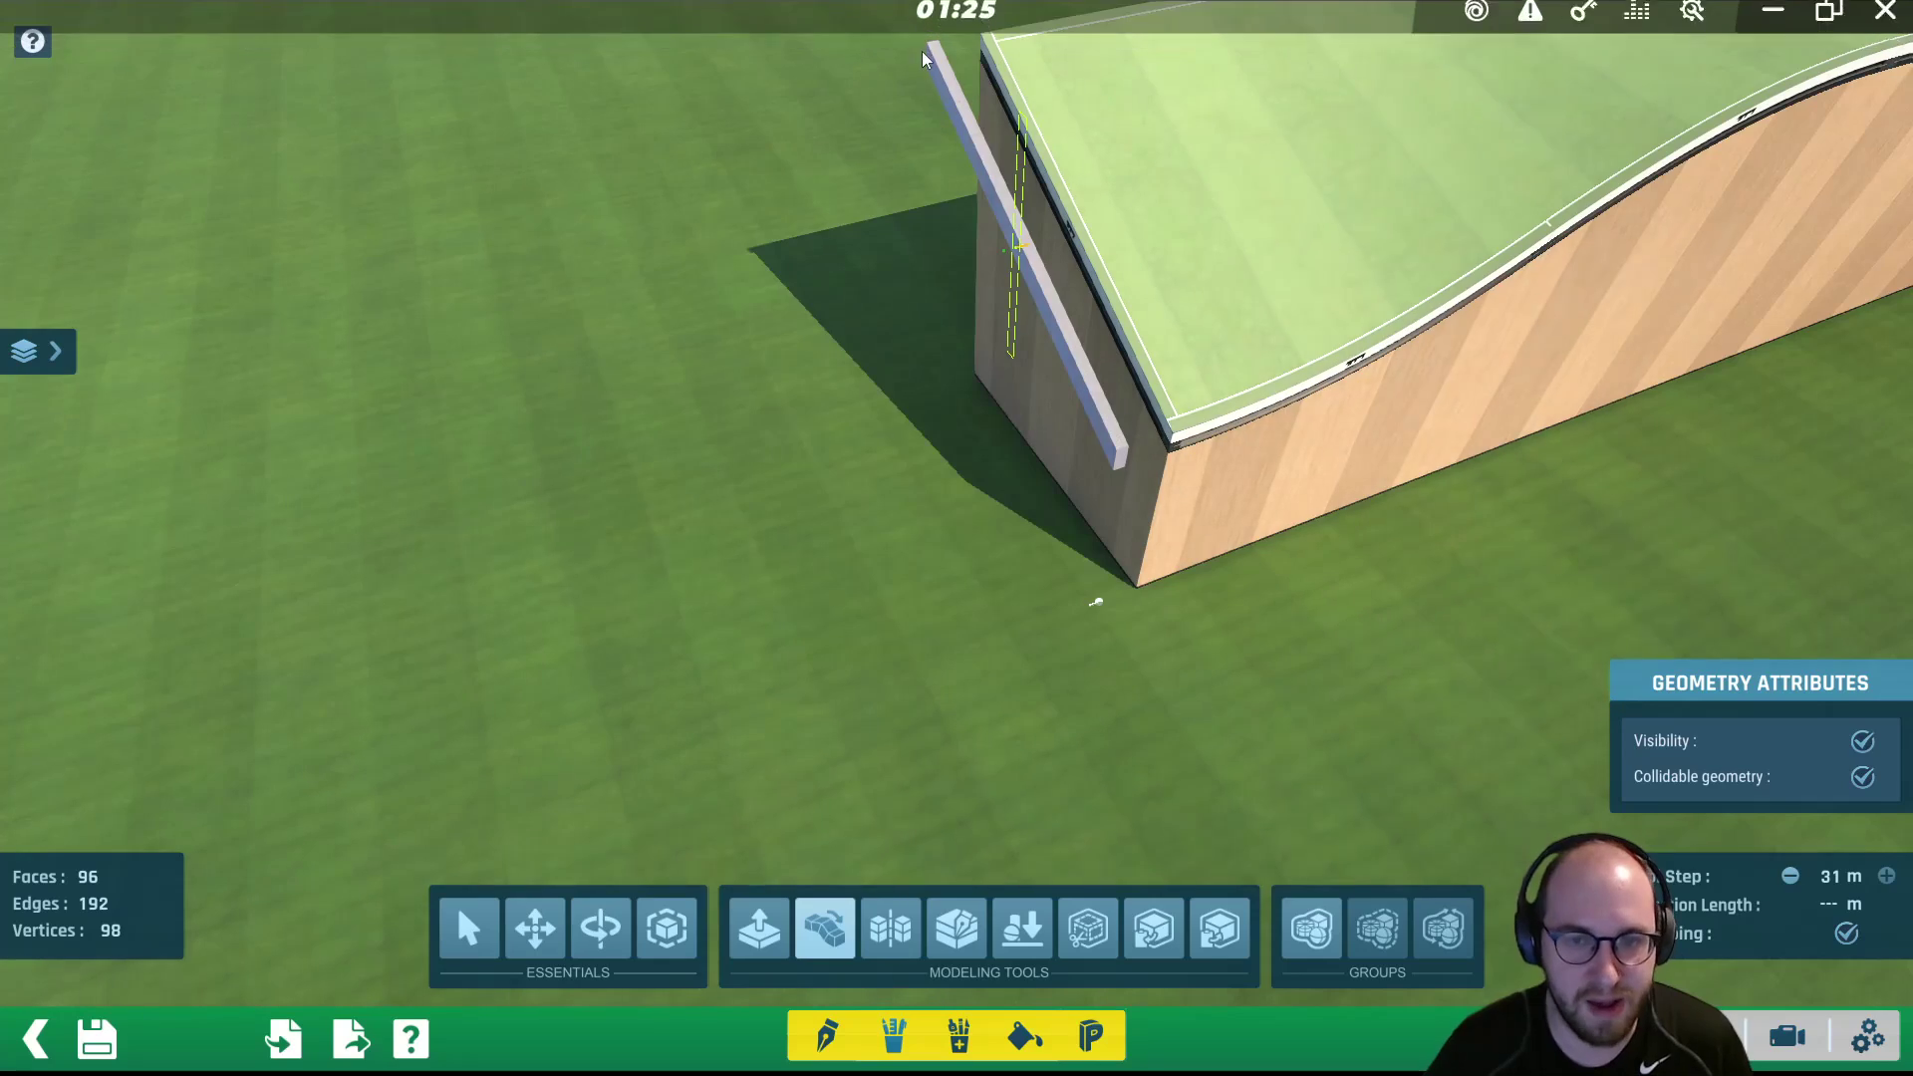
middle_click_drag(1164, 247, 1264, 288)
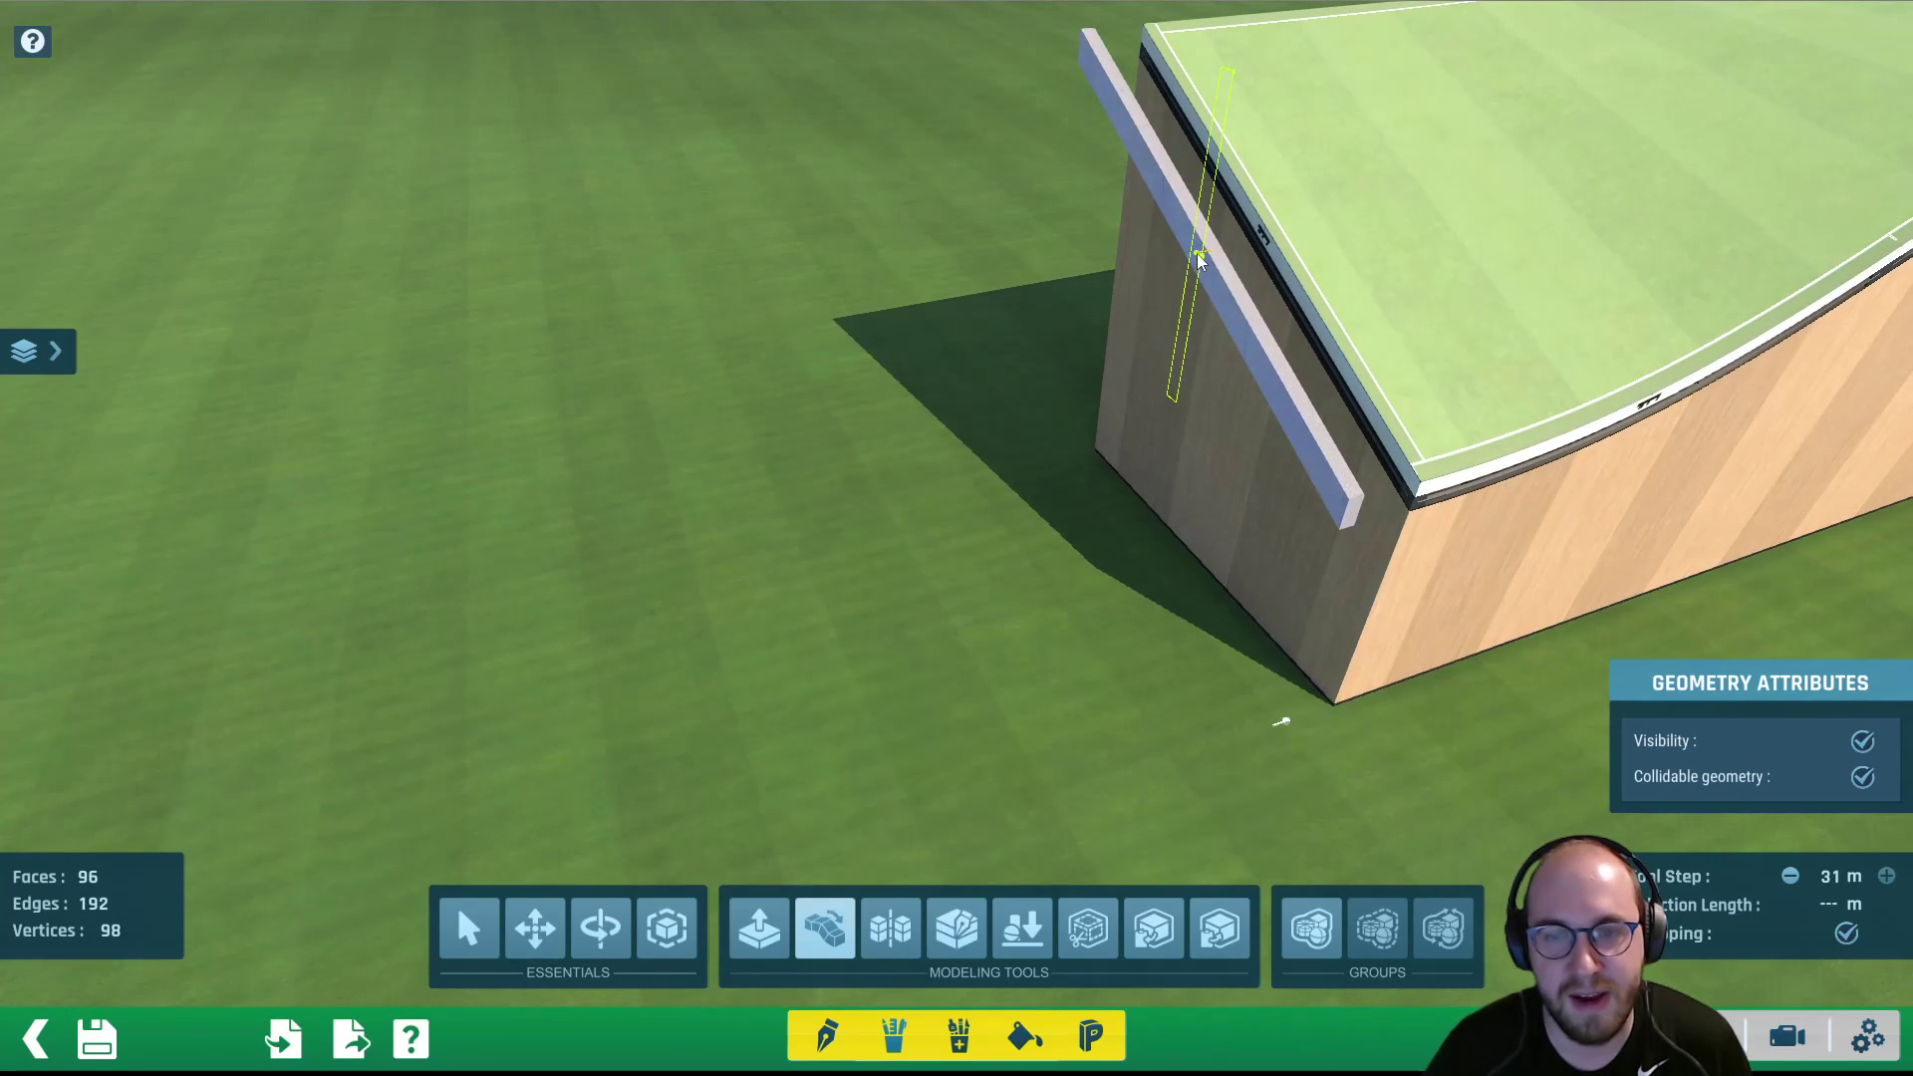
scroll(1195, 257, "up", 2)
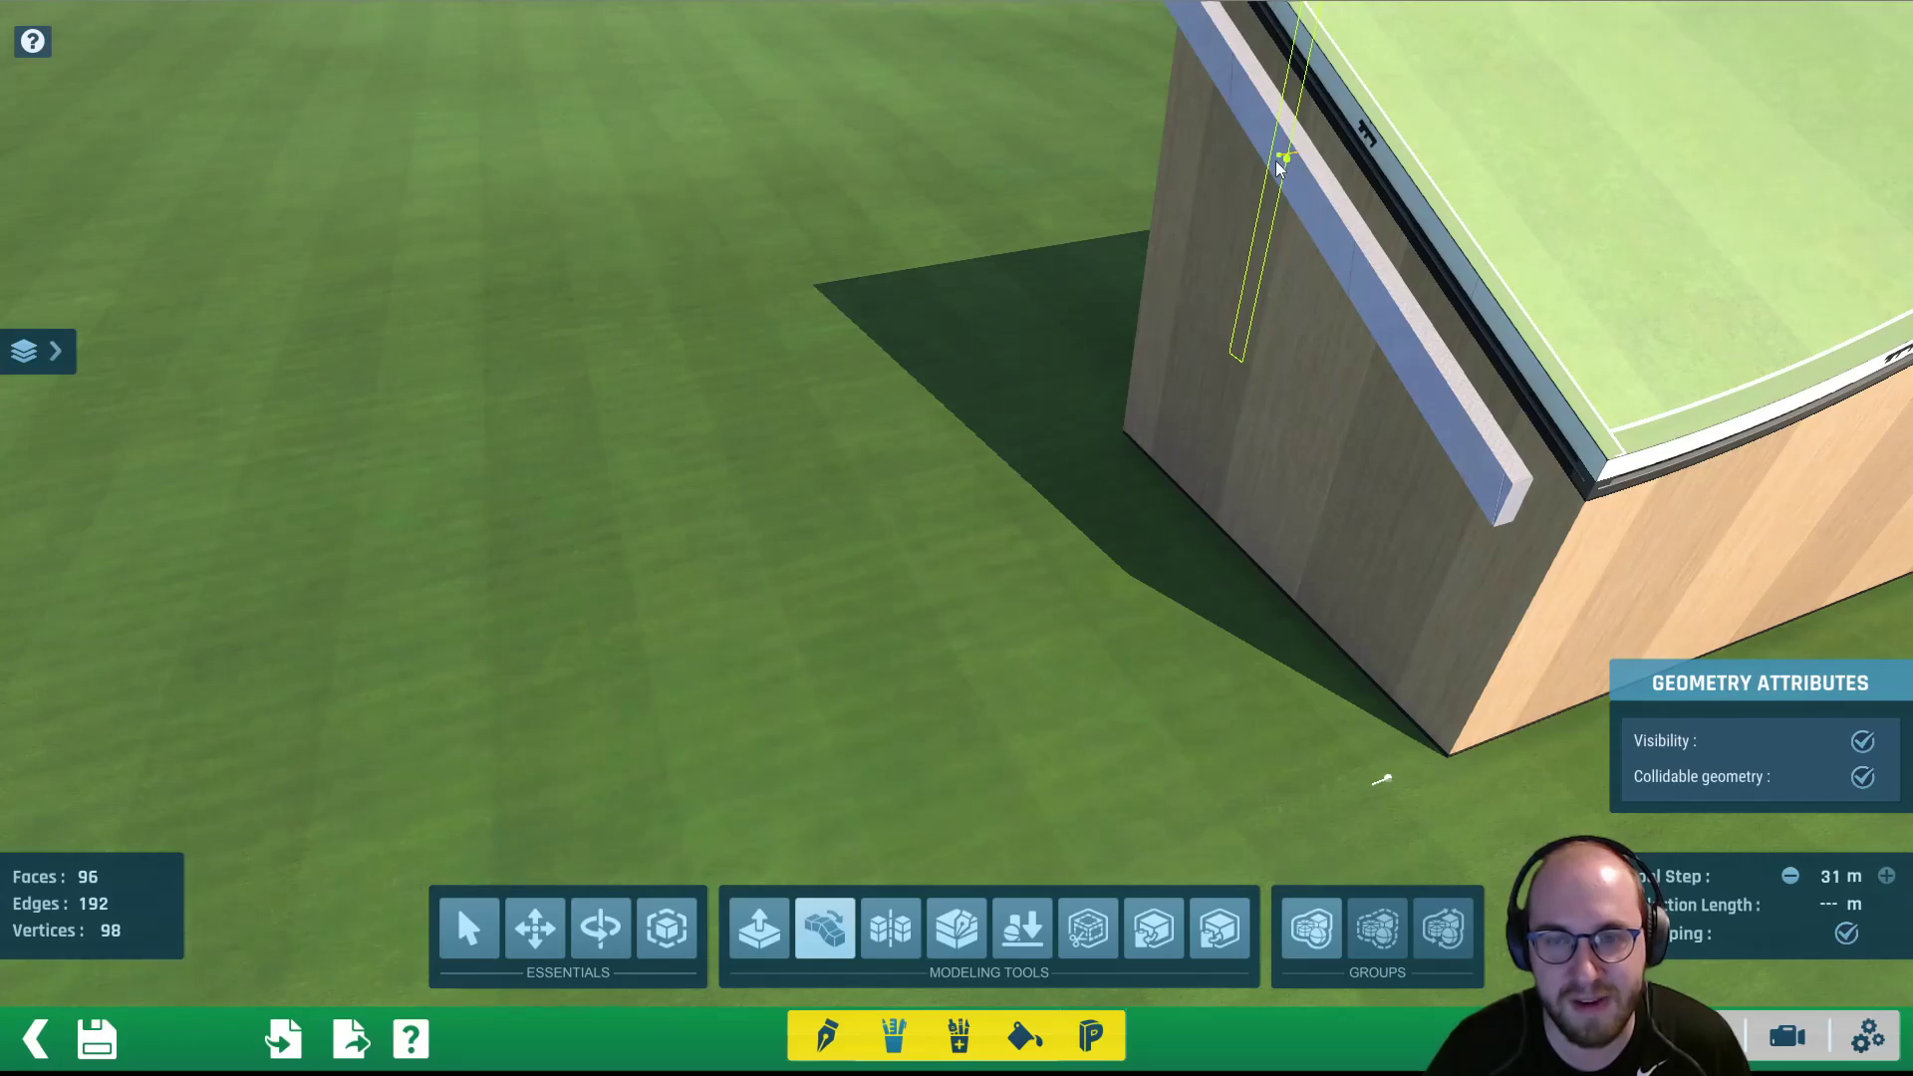
scroll(1305, 152, "up", 2)
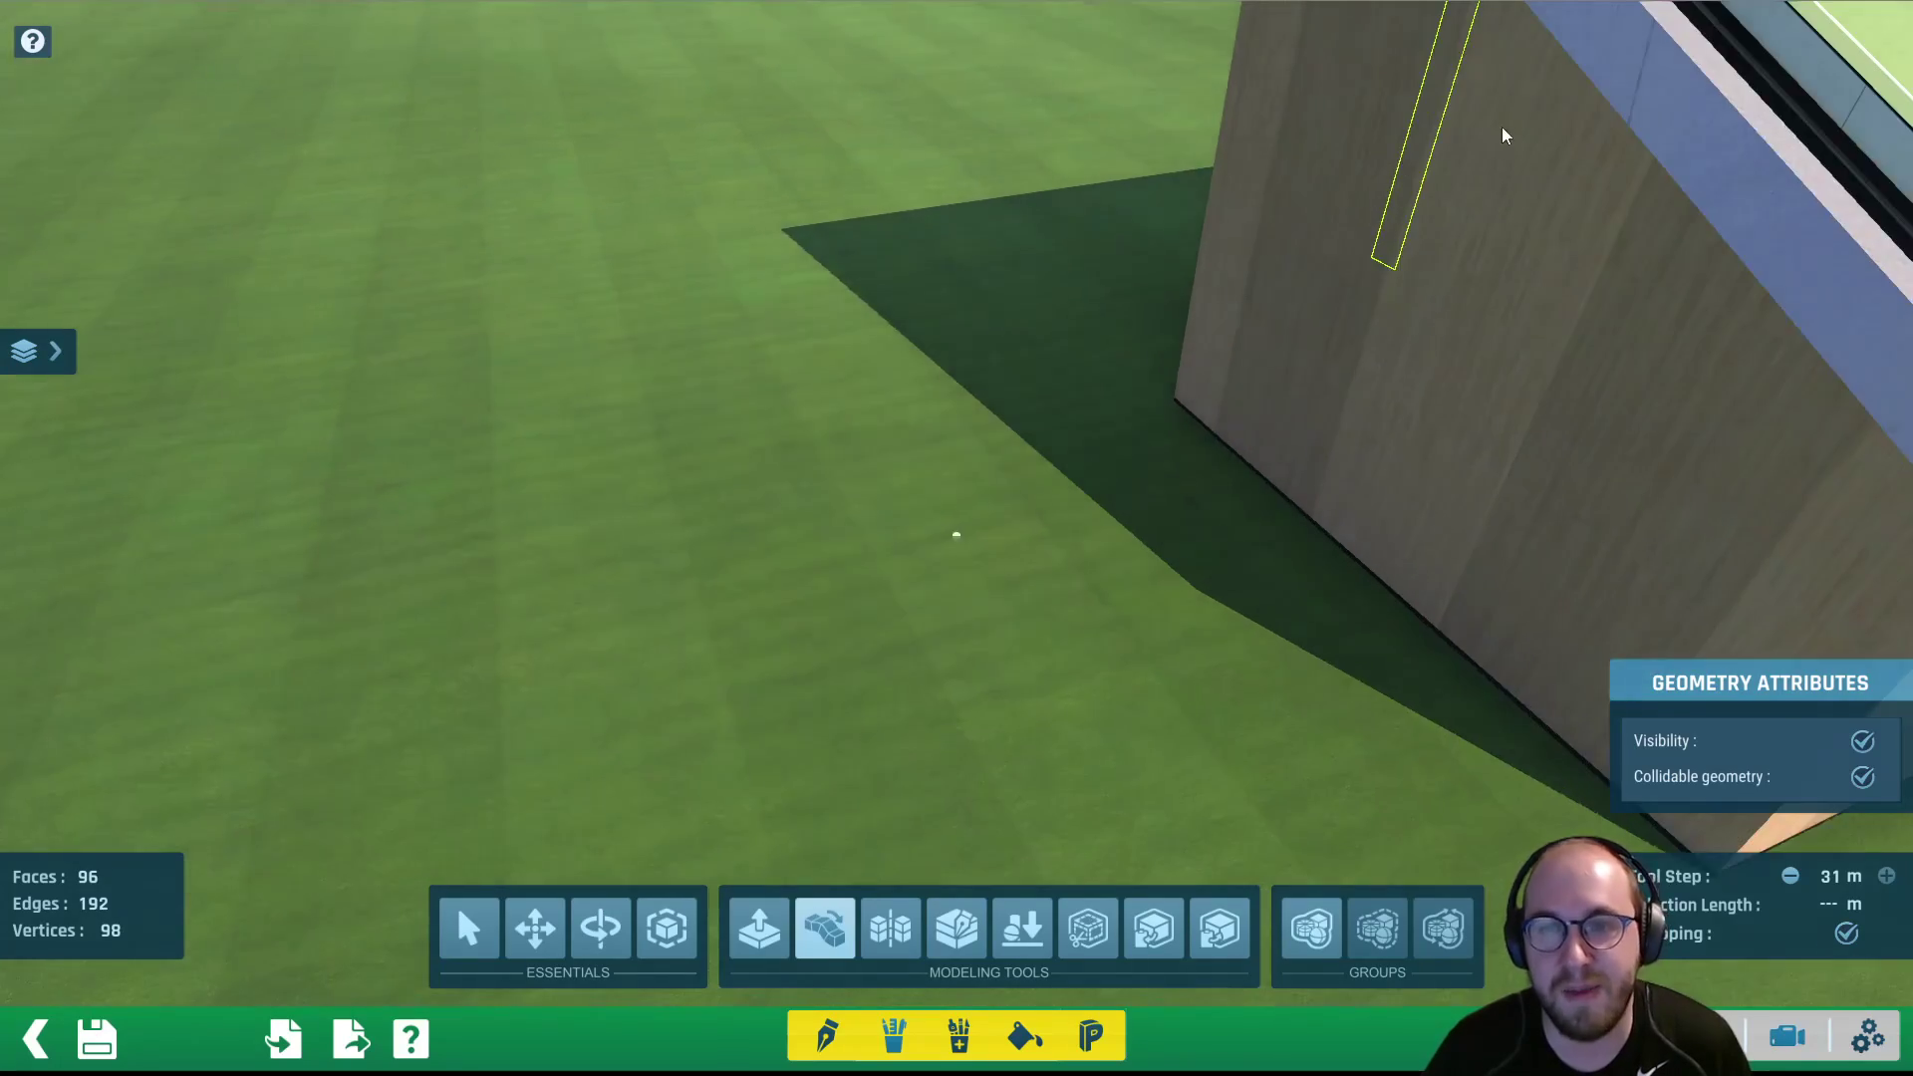
middle_click_drag(1502, 127, 1036, 482)
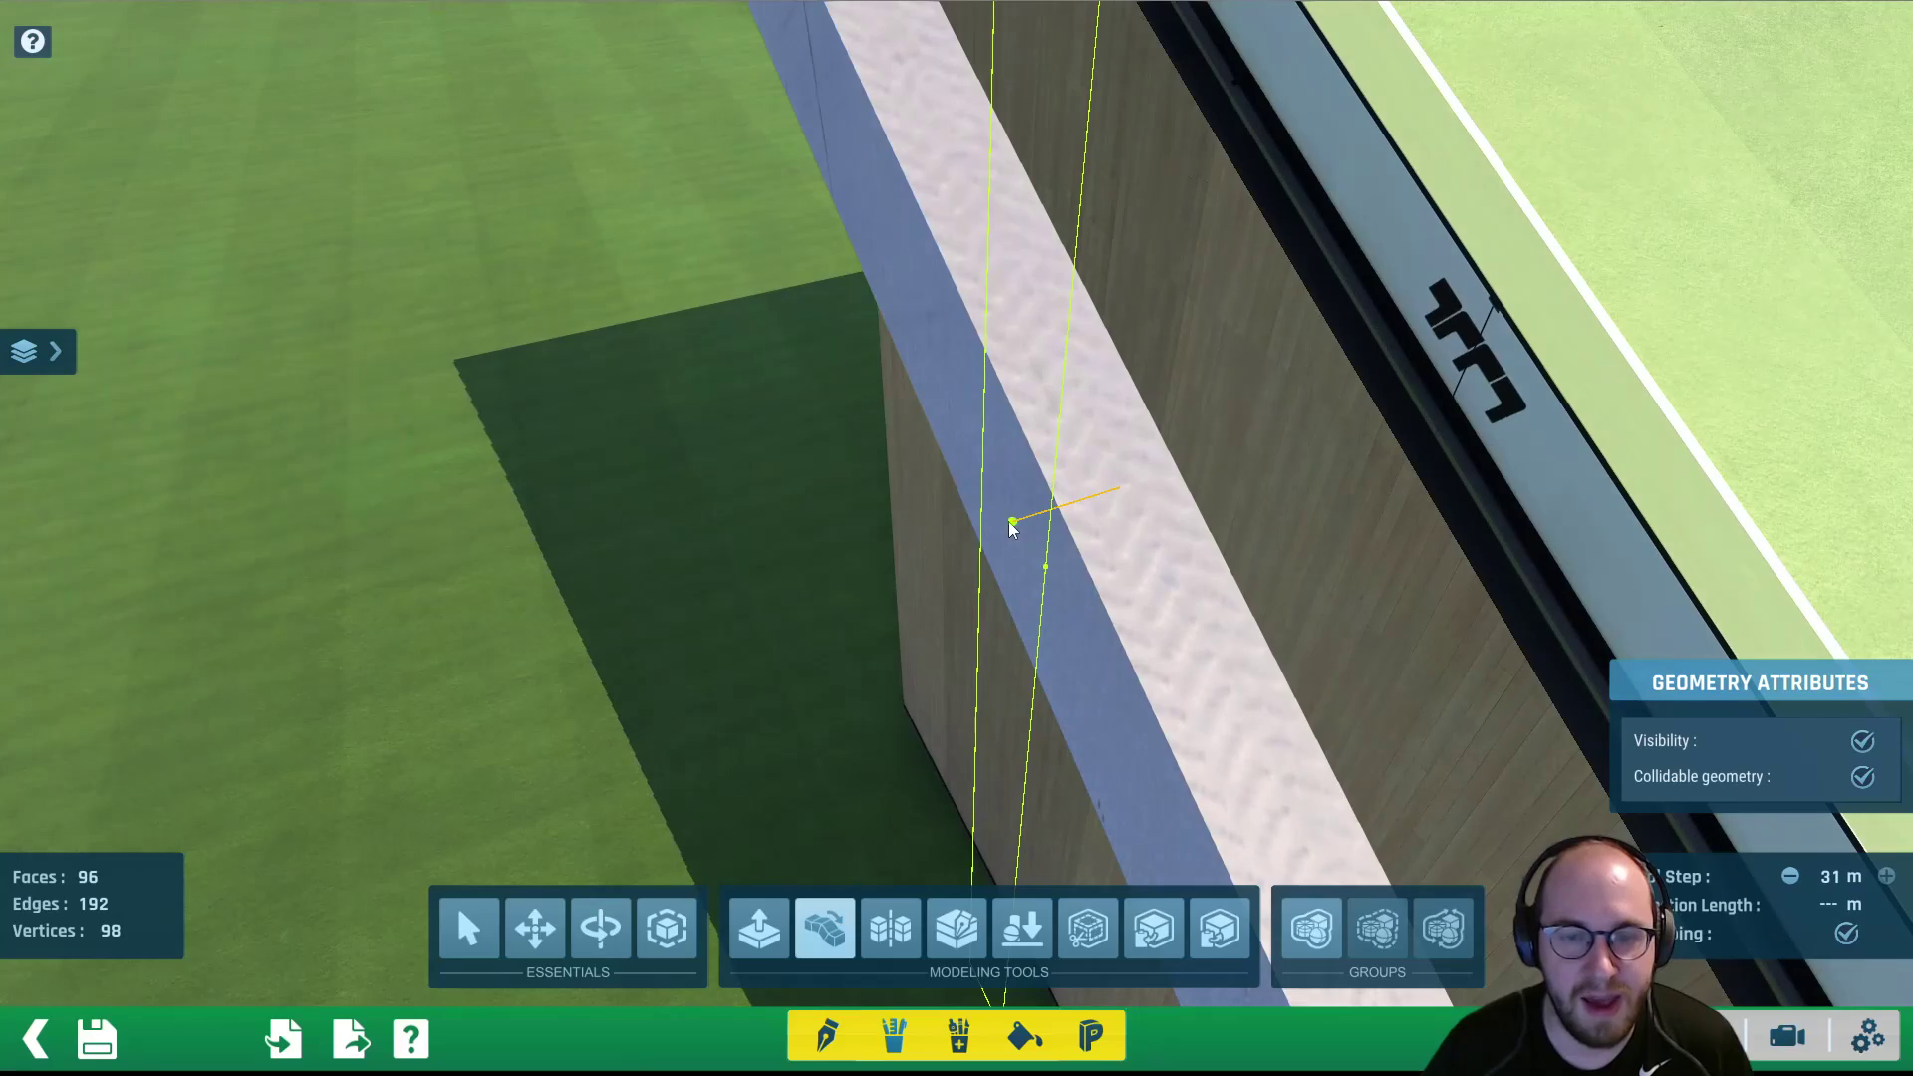
scroll(1010, 526, "down", 2)
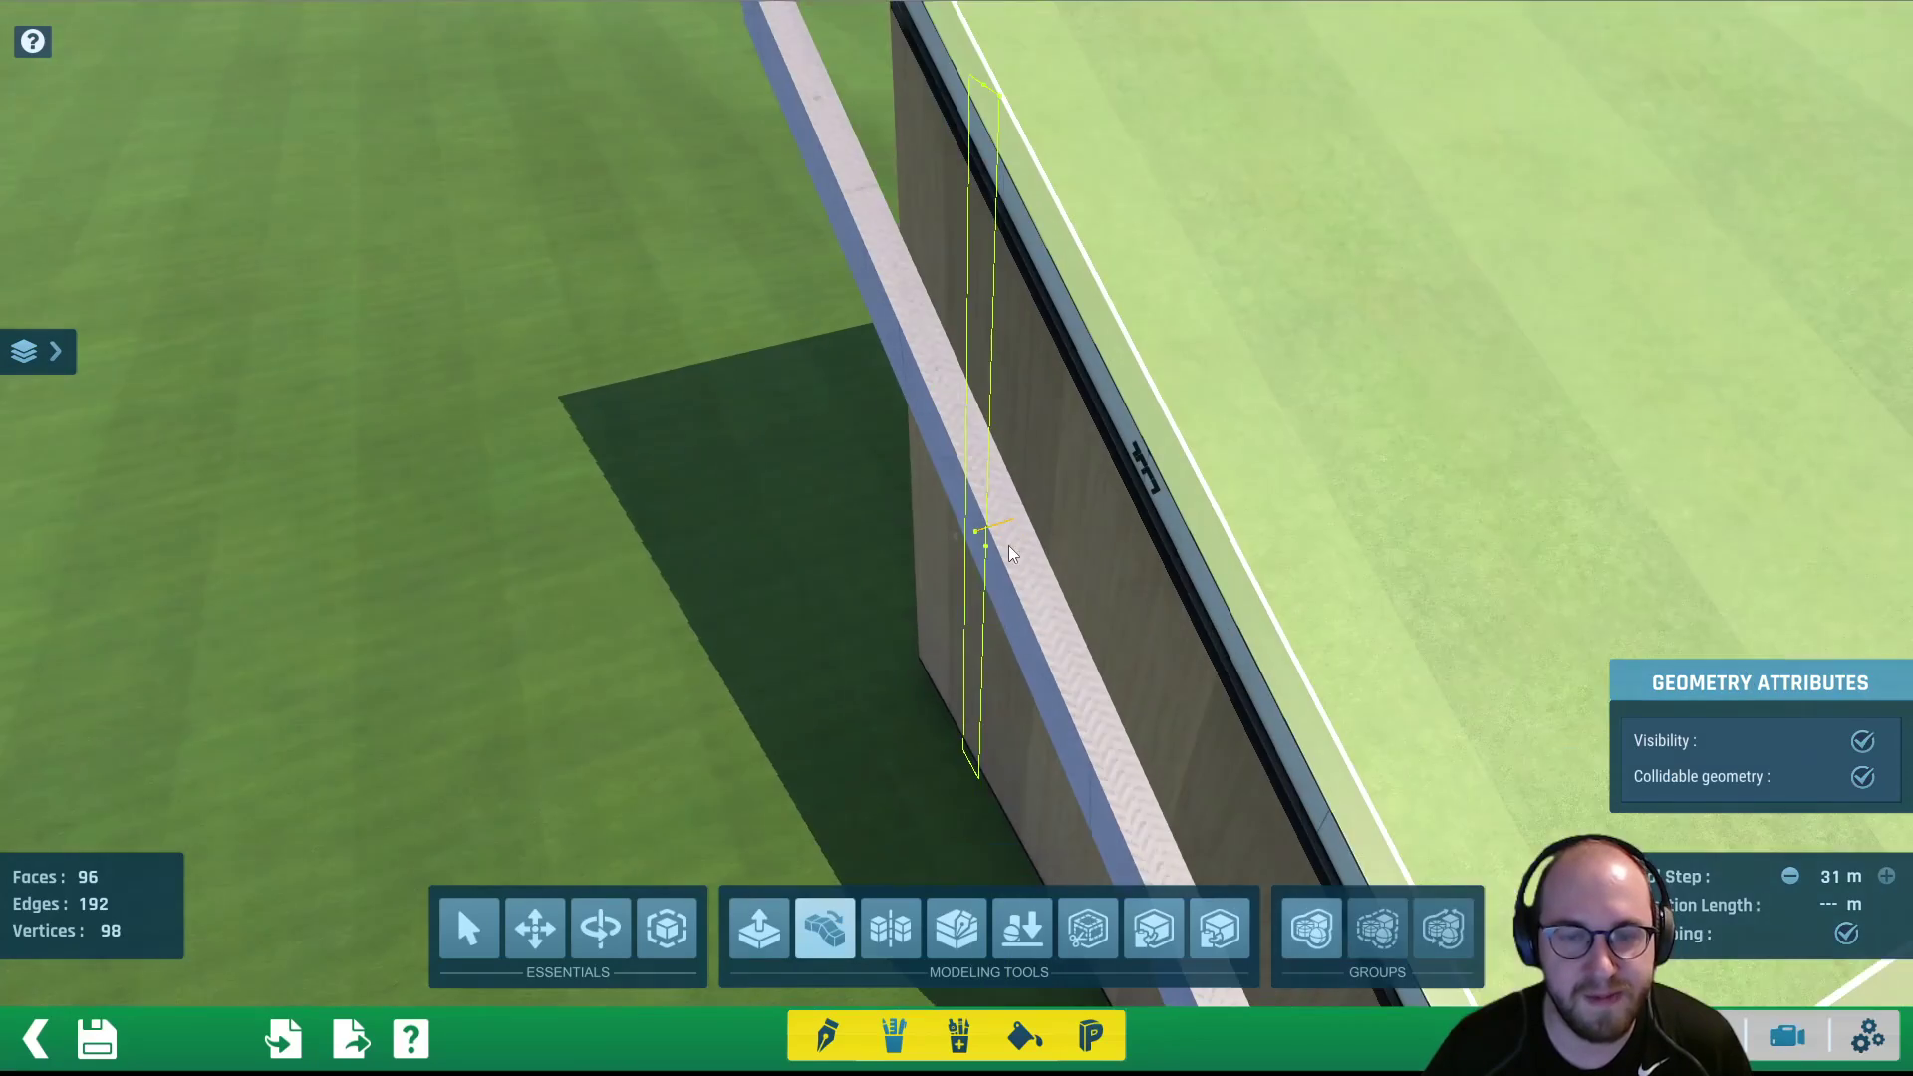
middle_click_drag(1009, 547, 1147, 337)
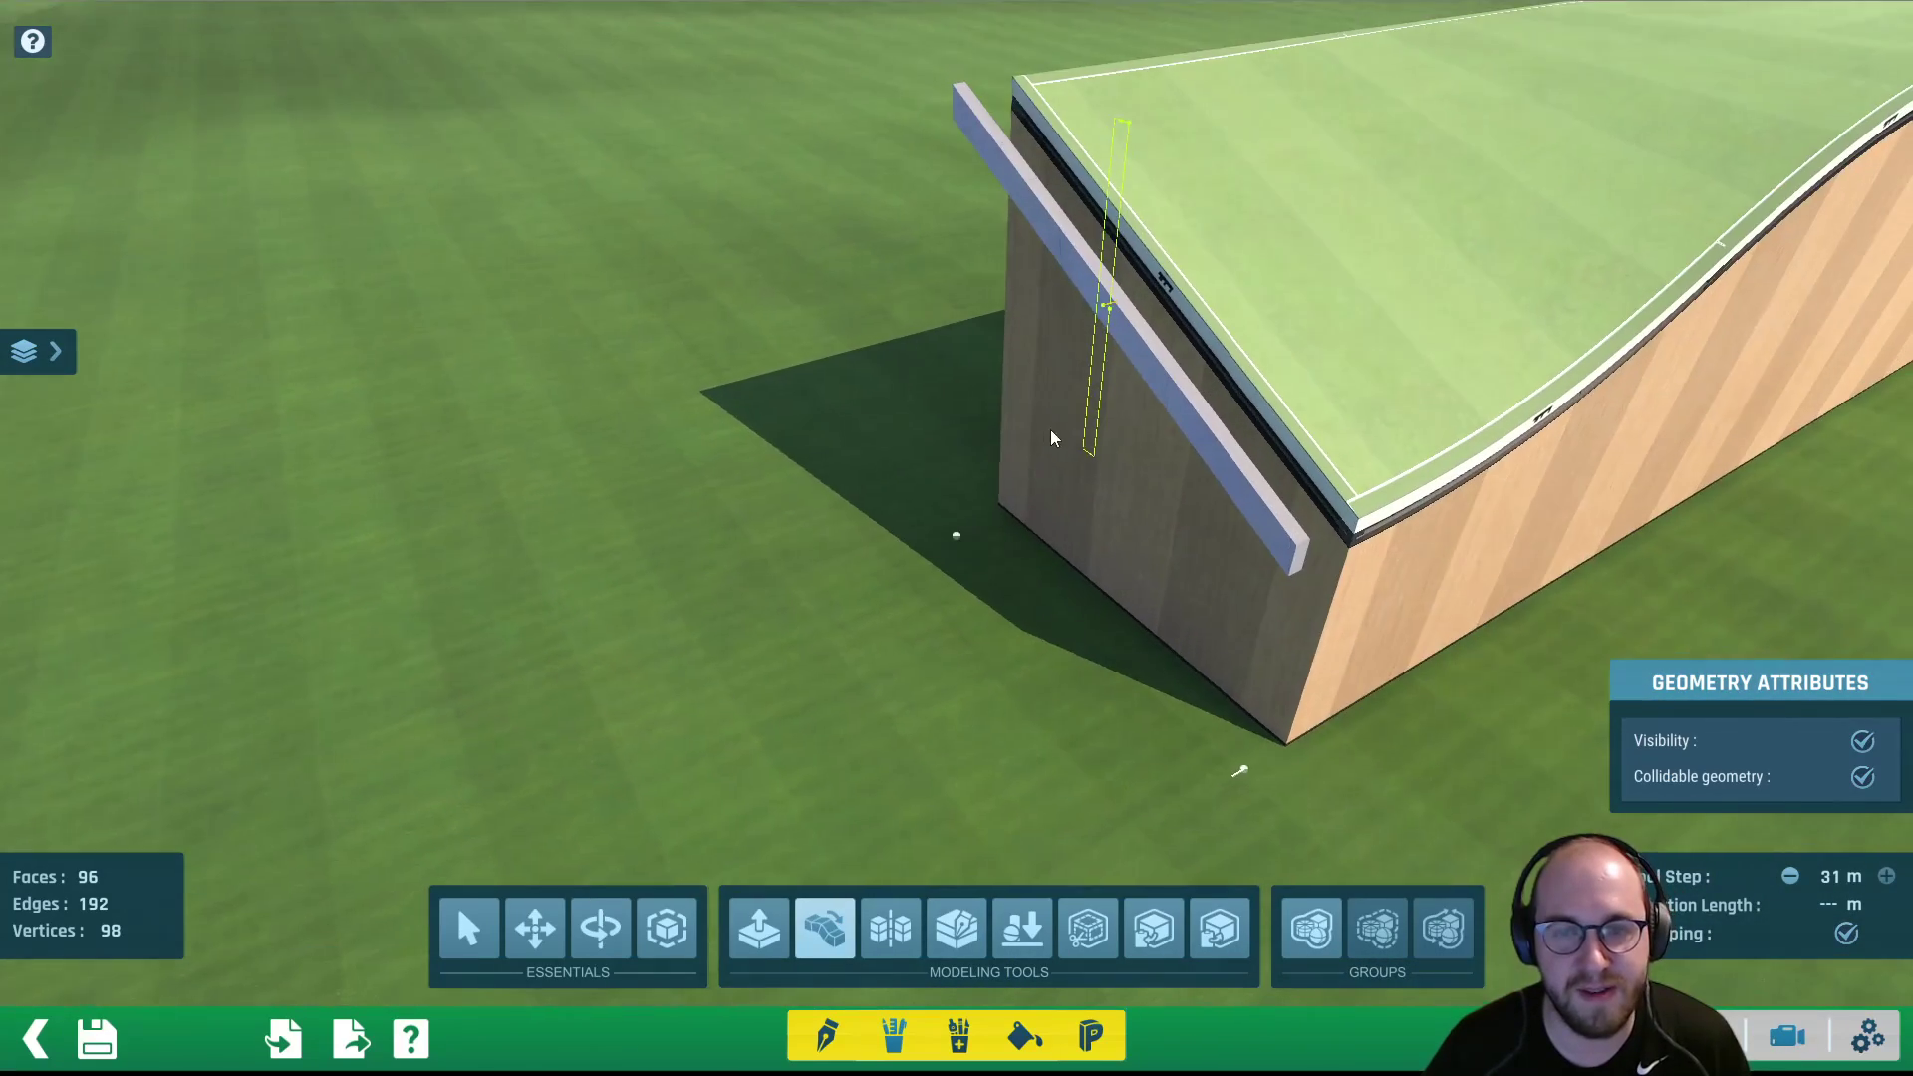
middle_click_drag(1051, 430, 1134, 339)
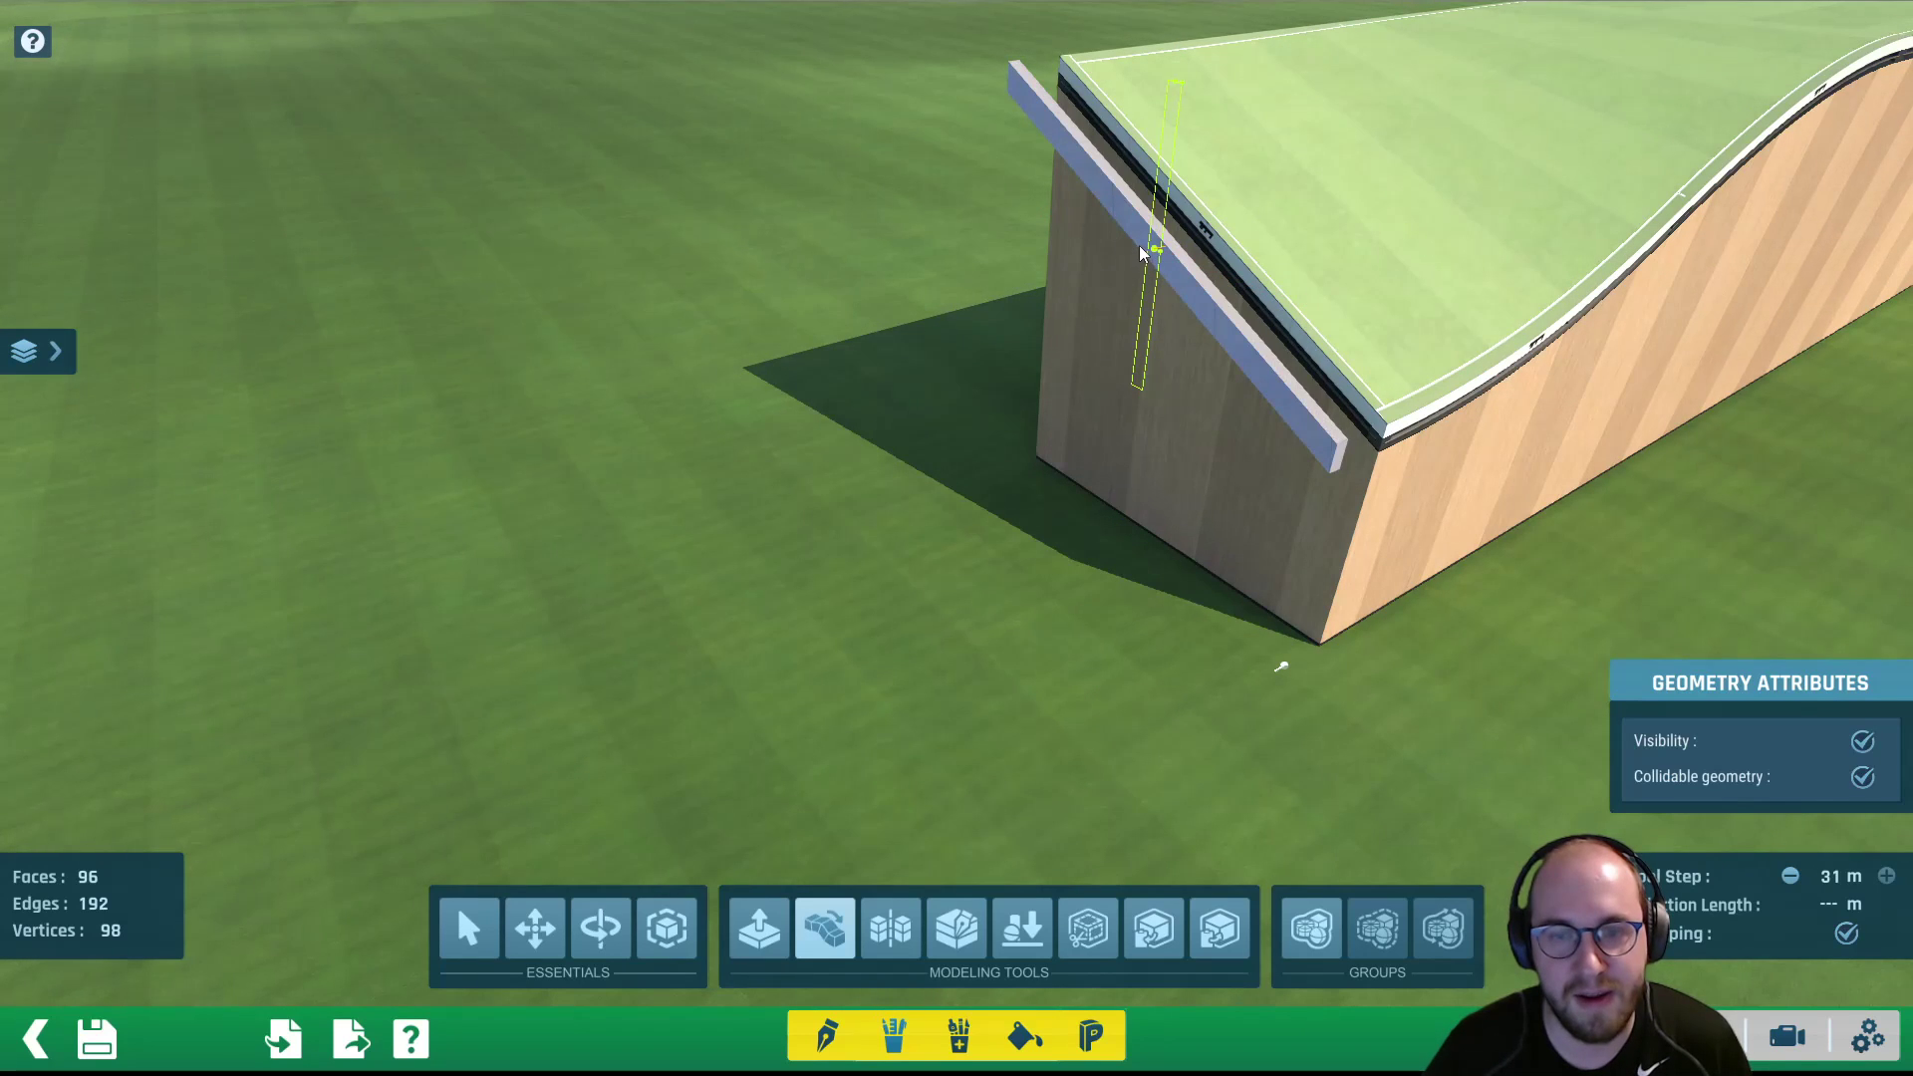
left_click_drag(1143, 253, 657, 377)
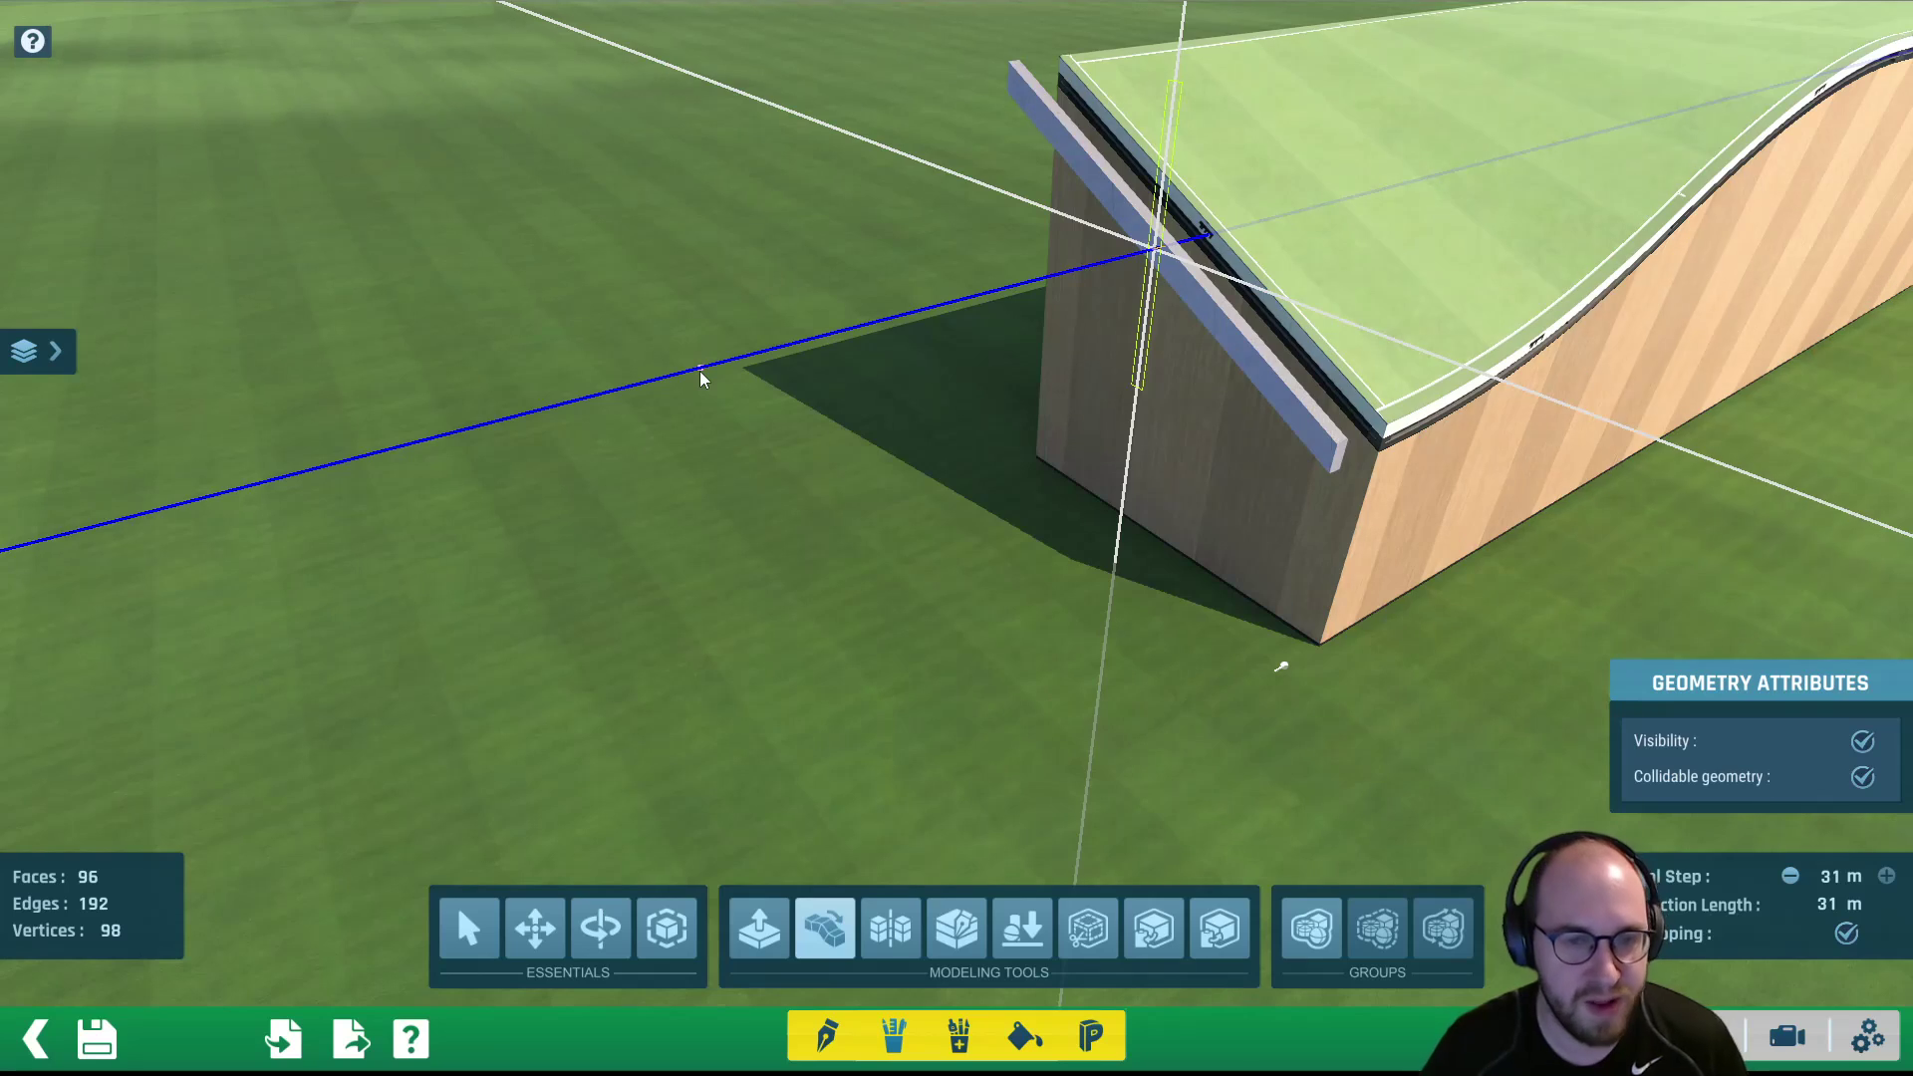
left_click(699, 370)
Examine the extended strip against the finish ramp to judge how much further it has to run before turning
scroll(897, 422, "down", 2)
middle_click_drag(757, 448, 958, 356)
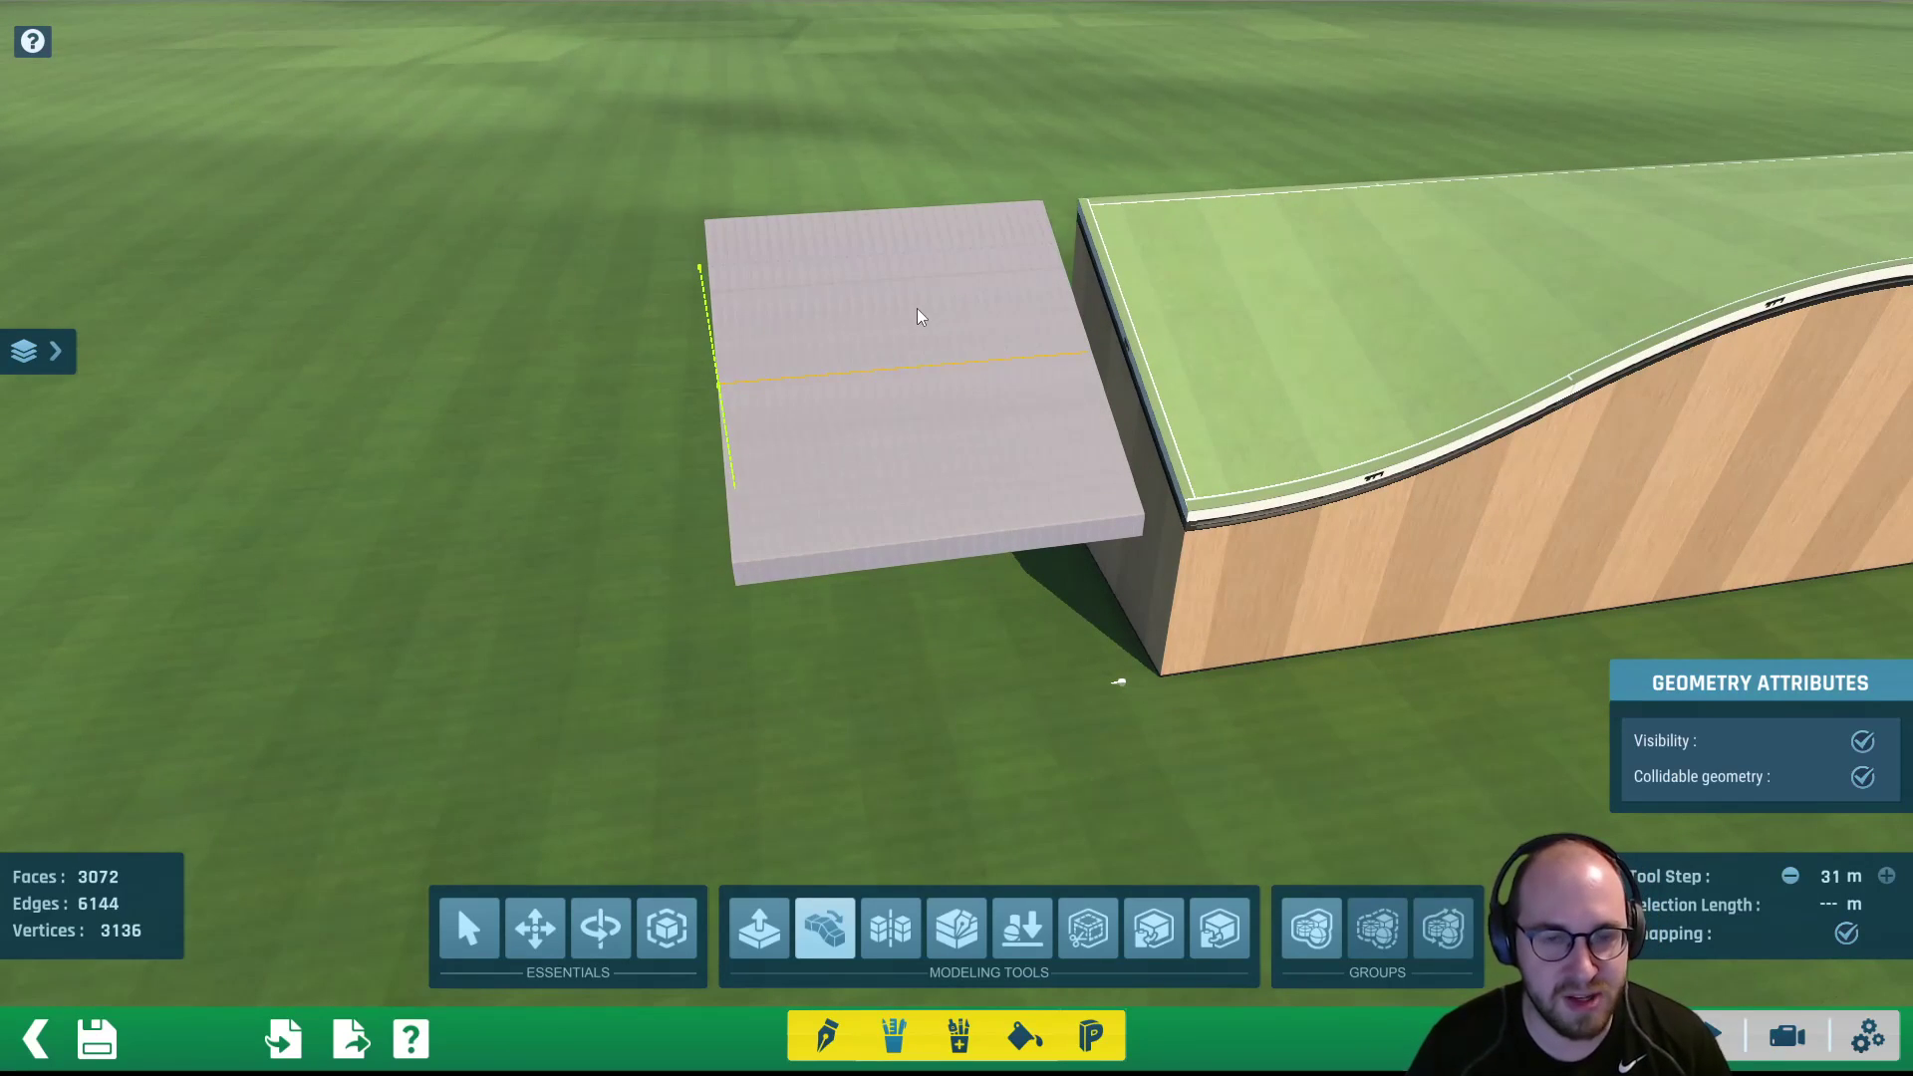
middle_click_drag(870, 409, 1094, 6)
scroll(1088, 385, "down", 3)
middle_click_drag(1008, 422, 773, 602)
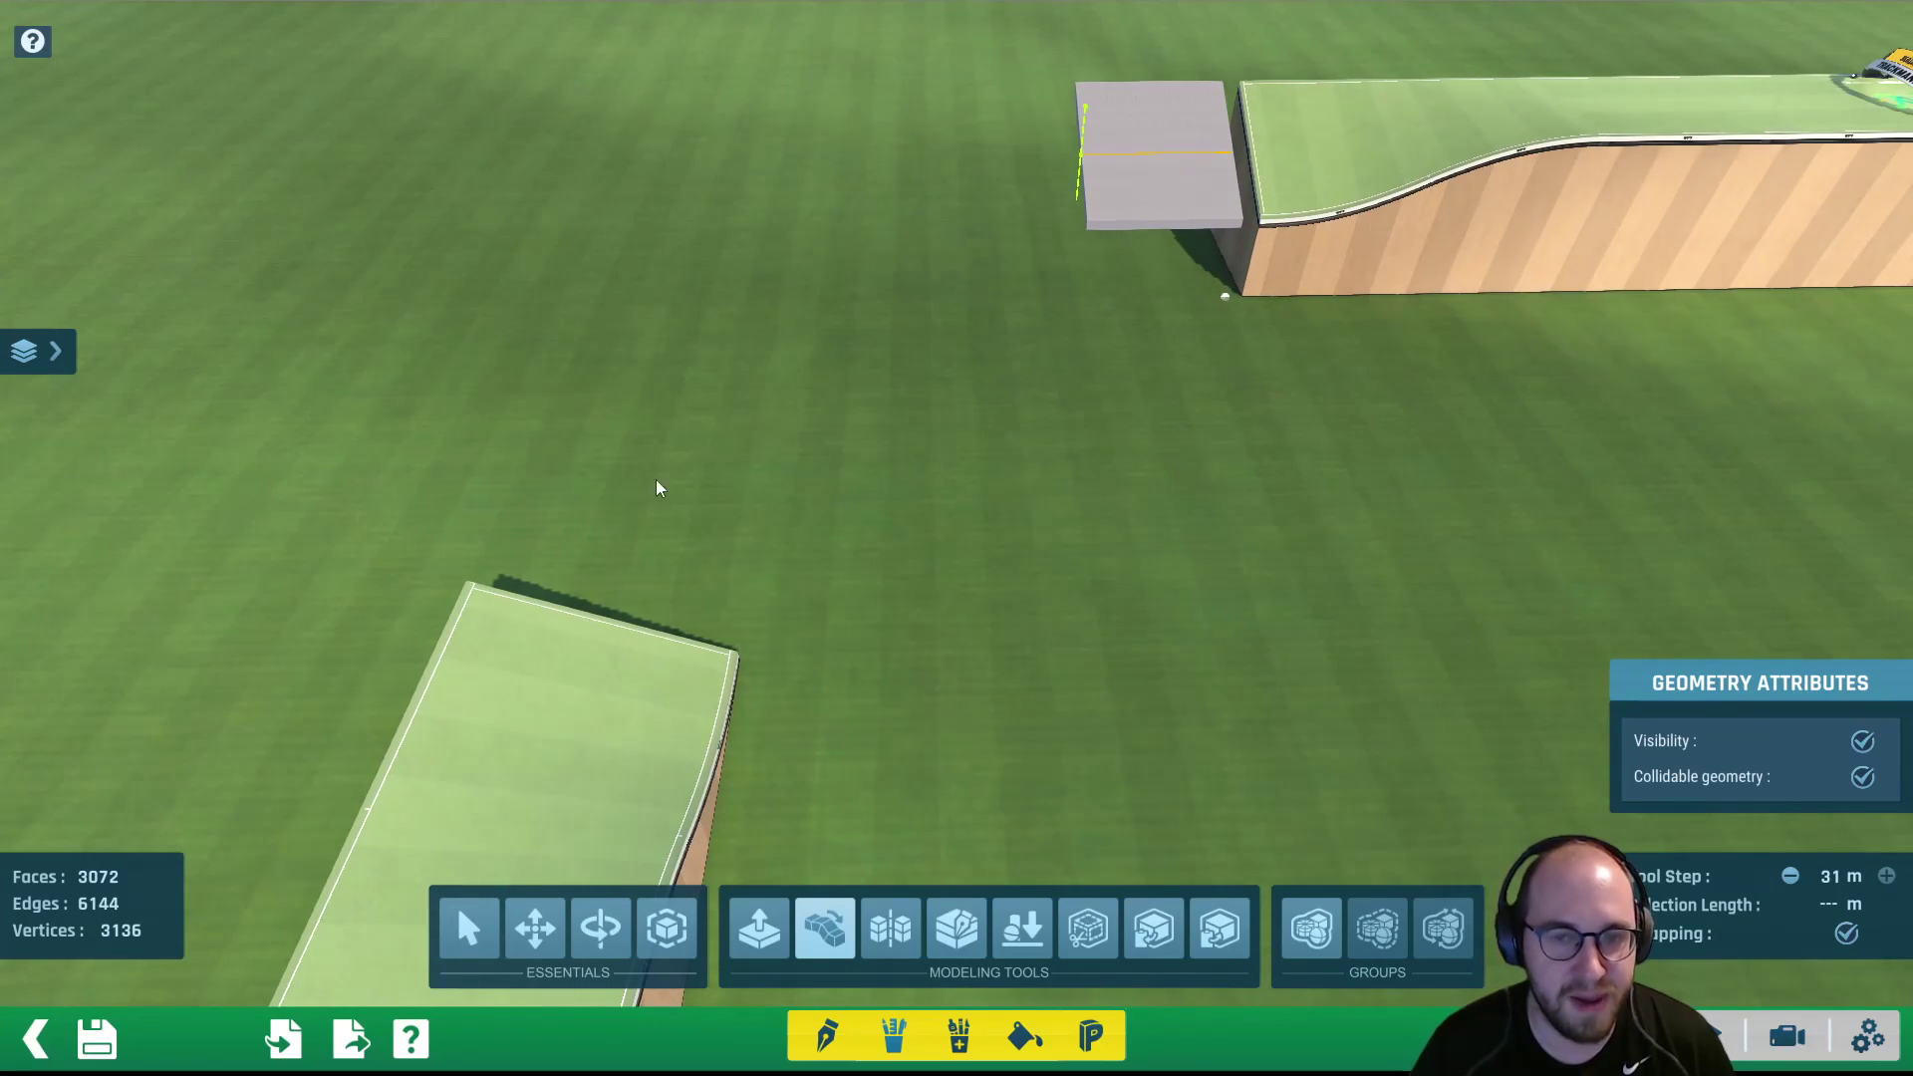
middle_click_drag(655, 480, 1217, 835)
scroll(1006, 249, "up", 4)
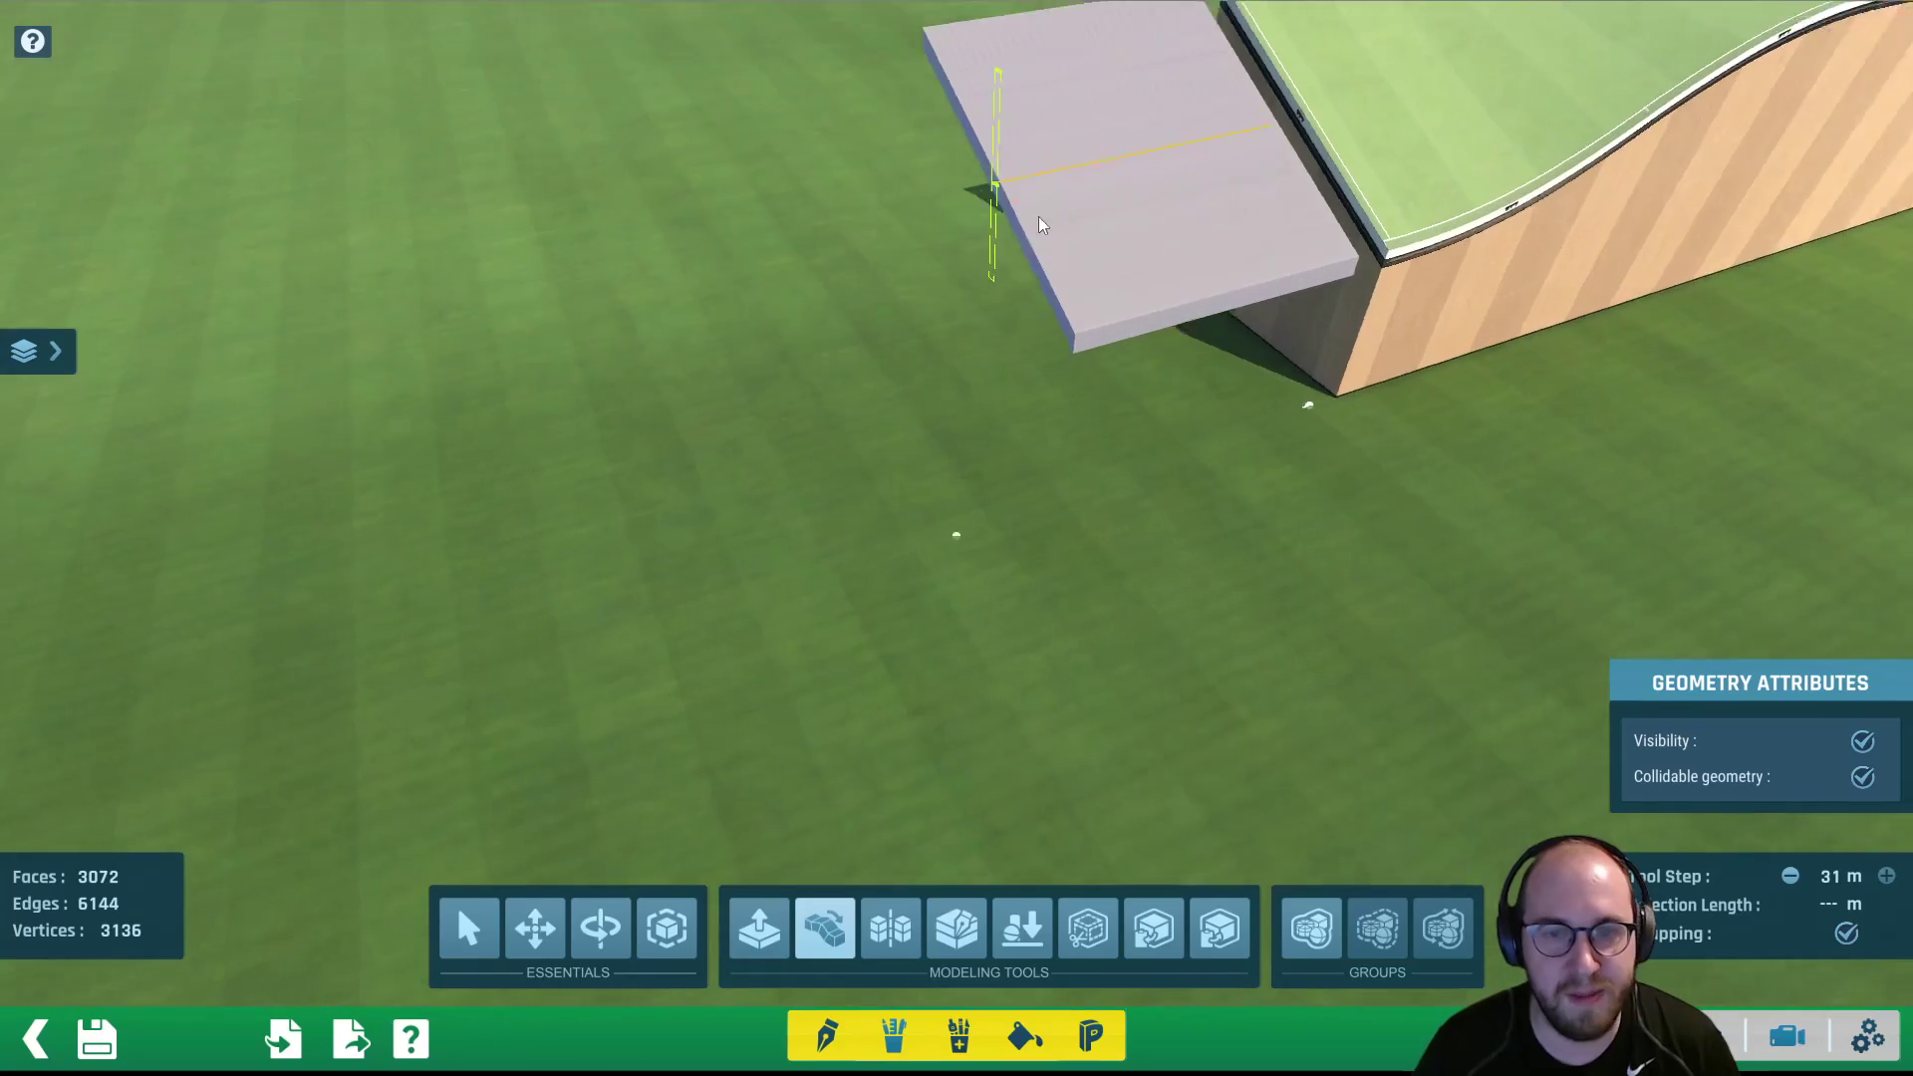
middle_click_drag(1038, 217, 1073, 502)
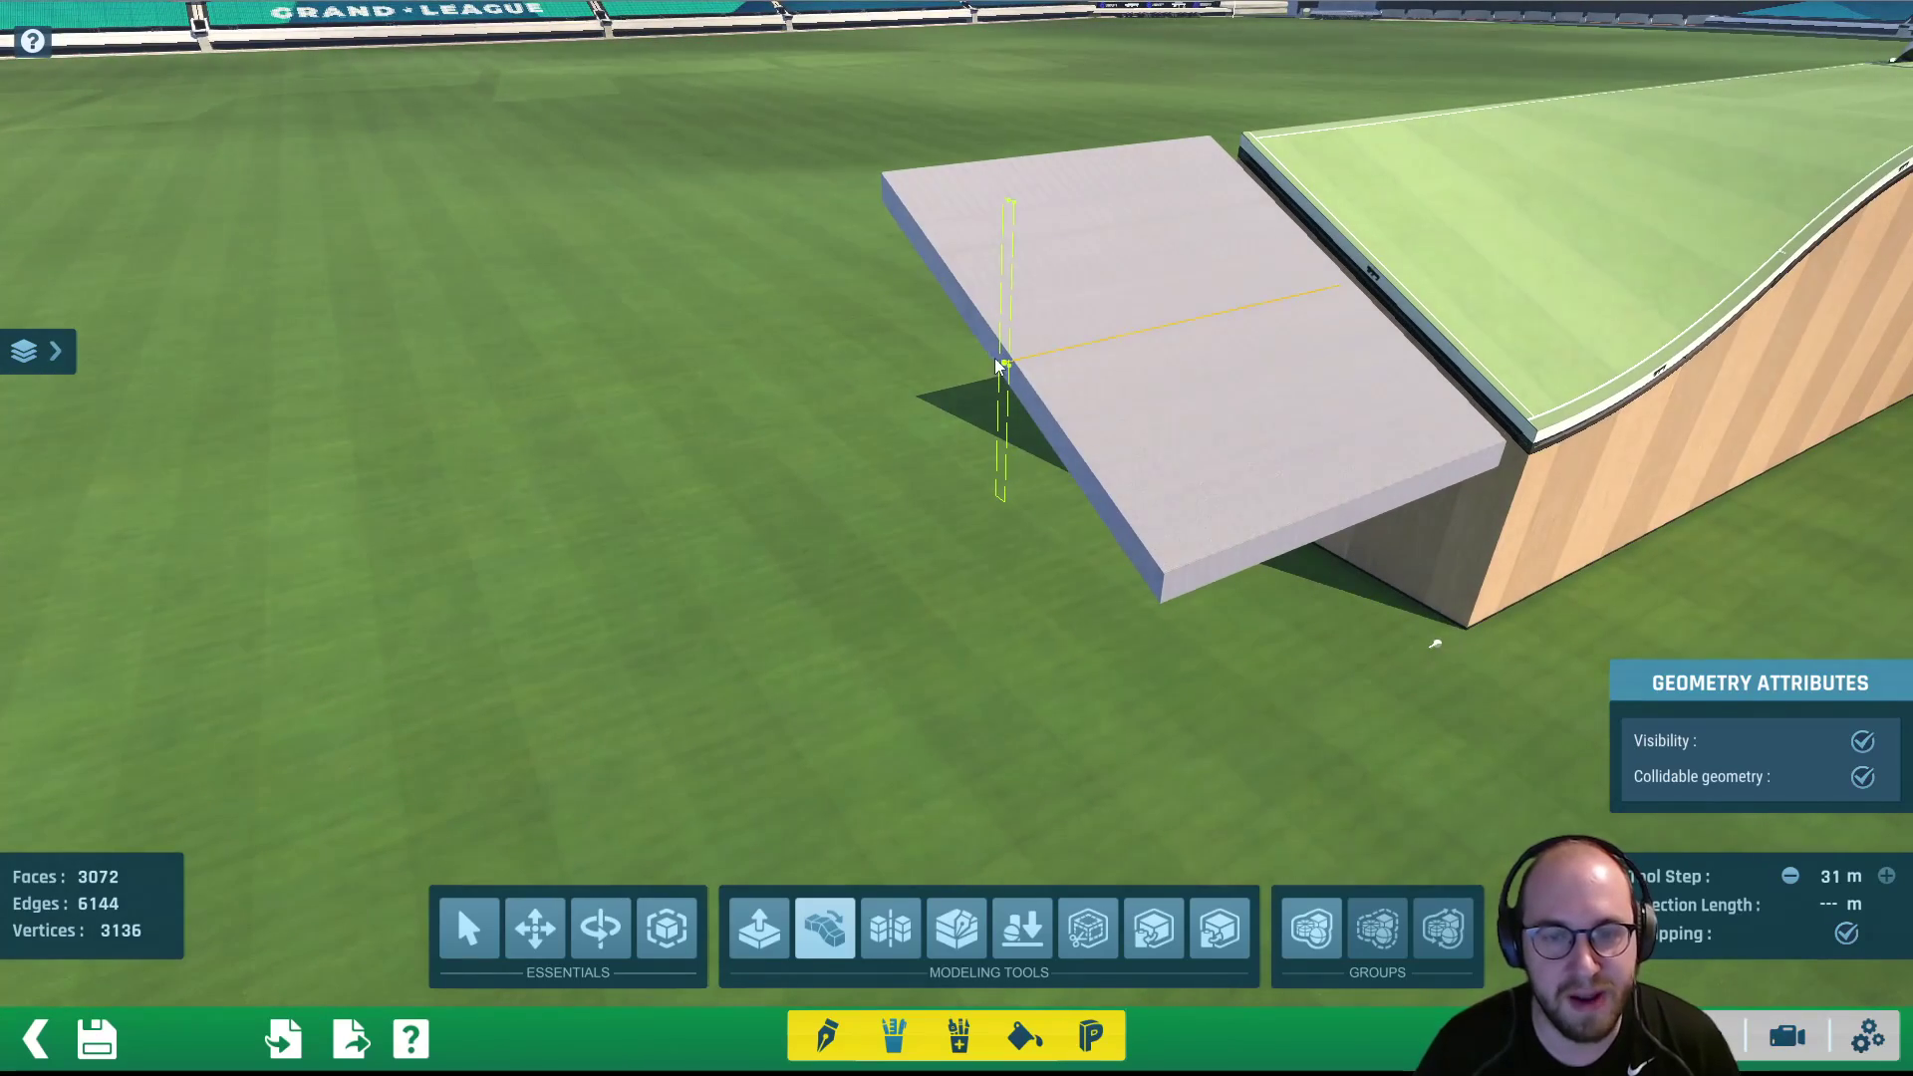
middle_click_drag(828, 431, 598, 452)
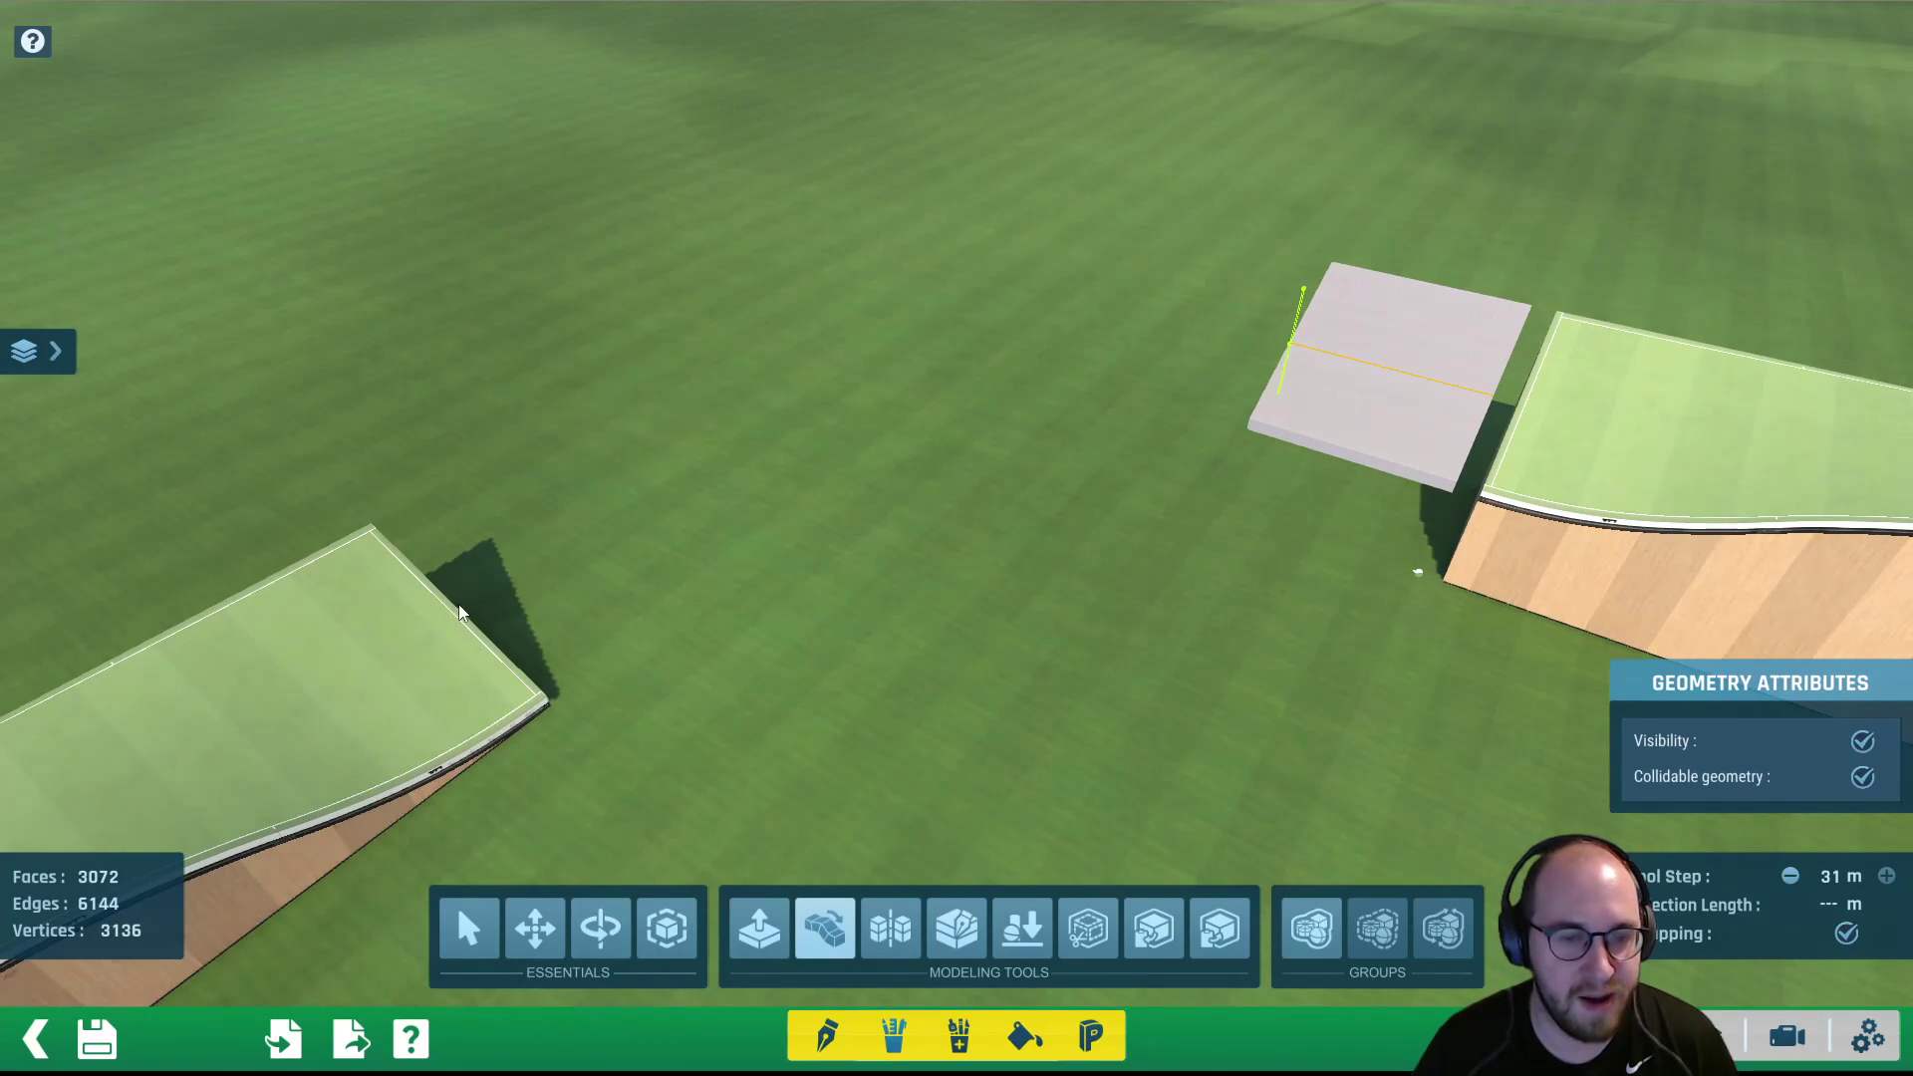
middle_click_drag(584, 495, 922, 585)
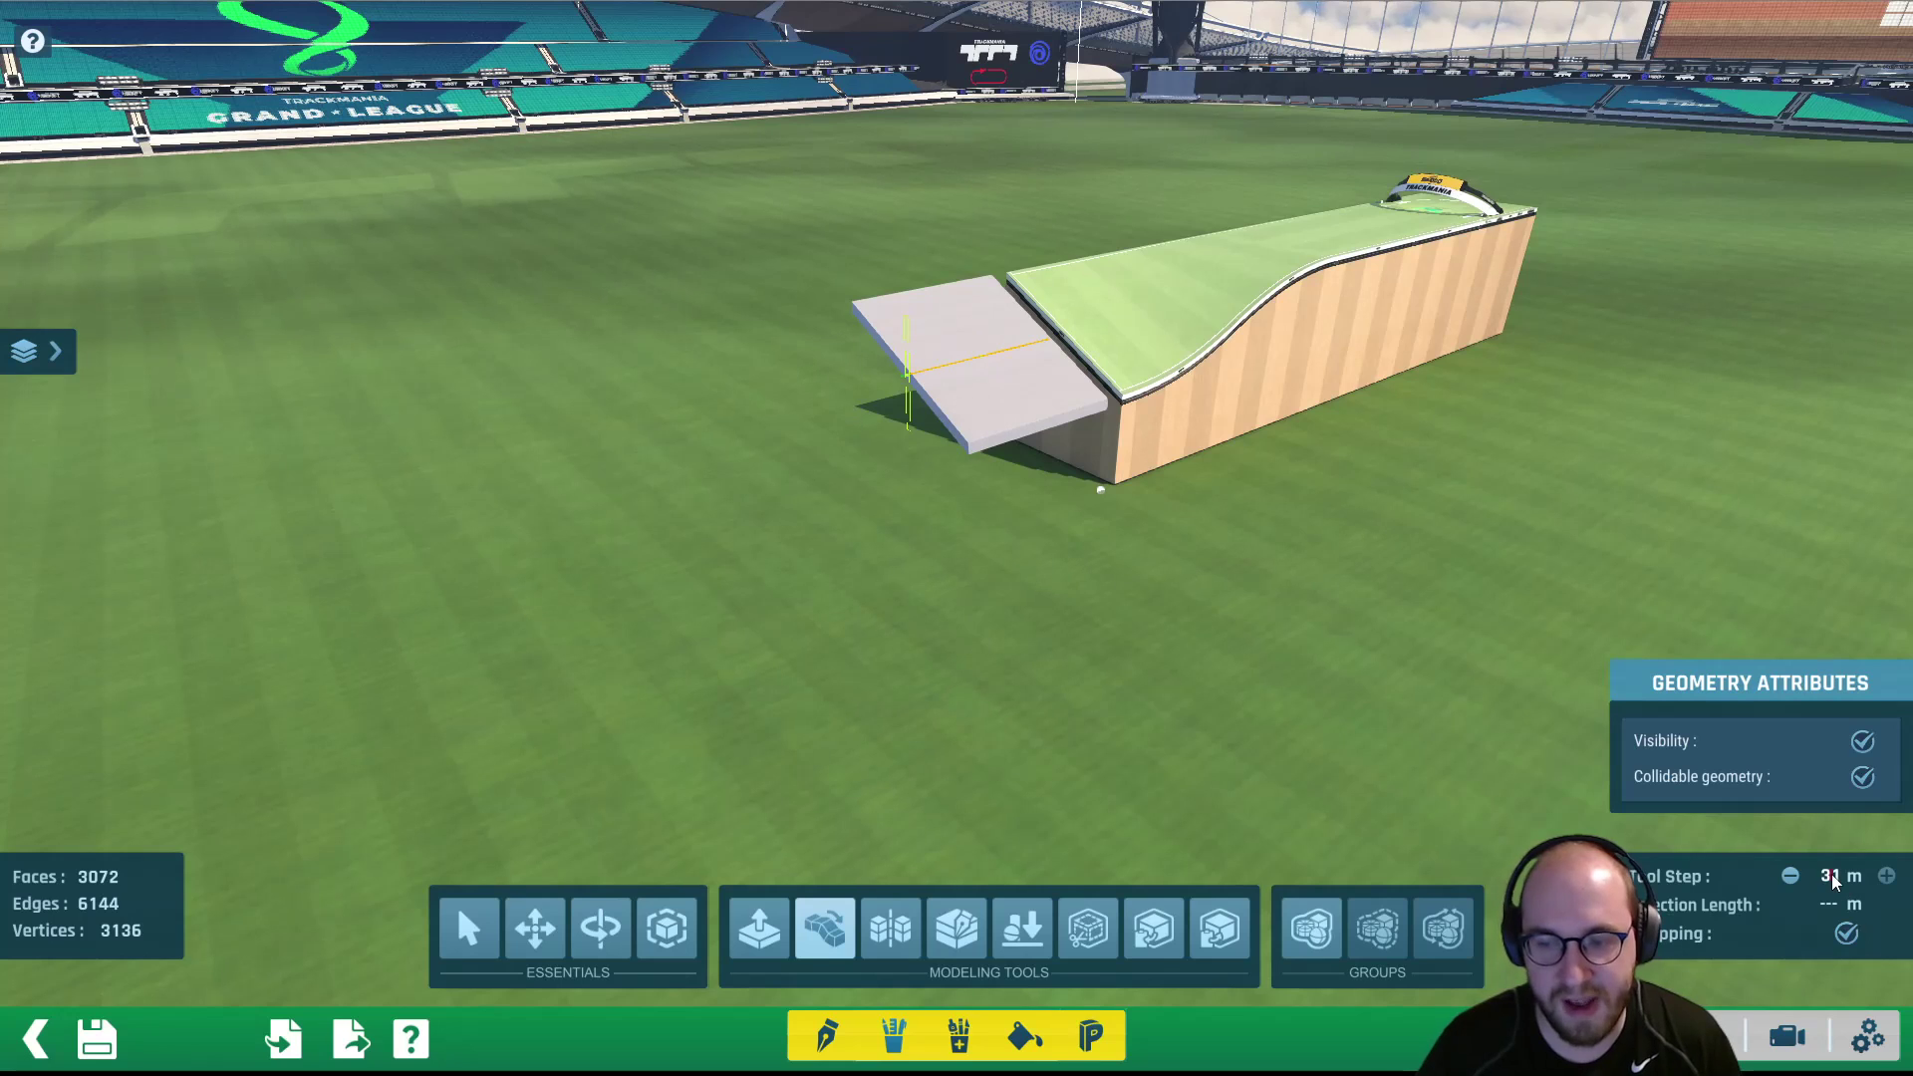
Set the tool step to 32 m and extend the strip's free end another 64 m straight ahead
key("BackSpace")
key("BackSpace")
type("32")
key("Return")
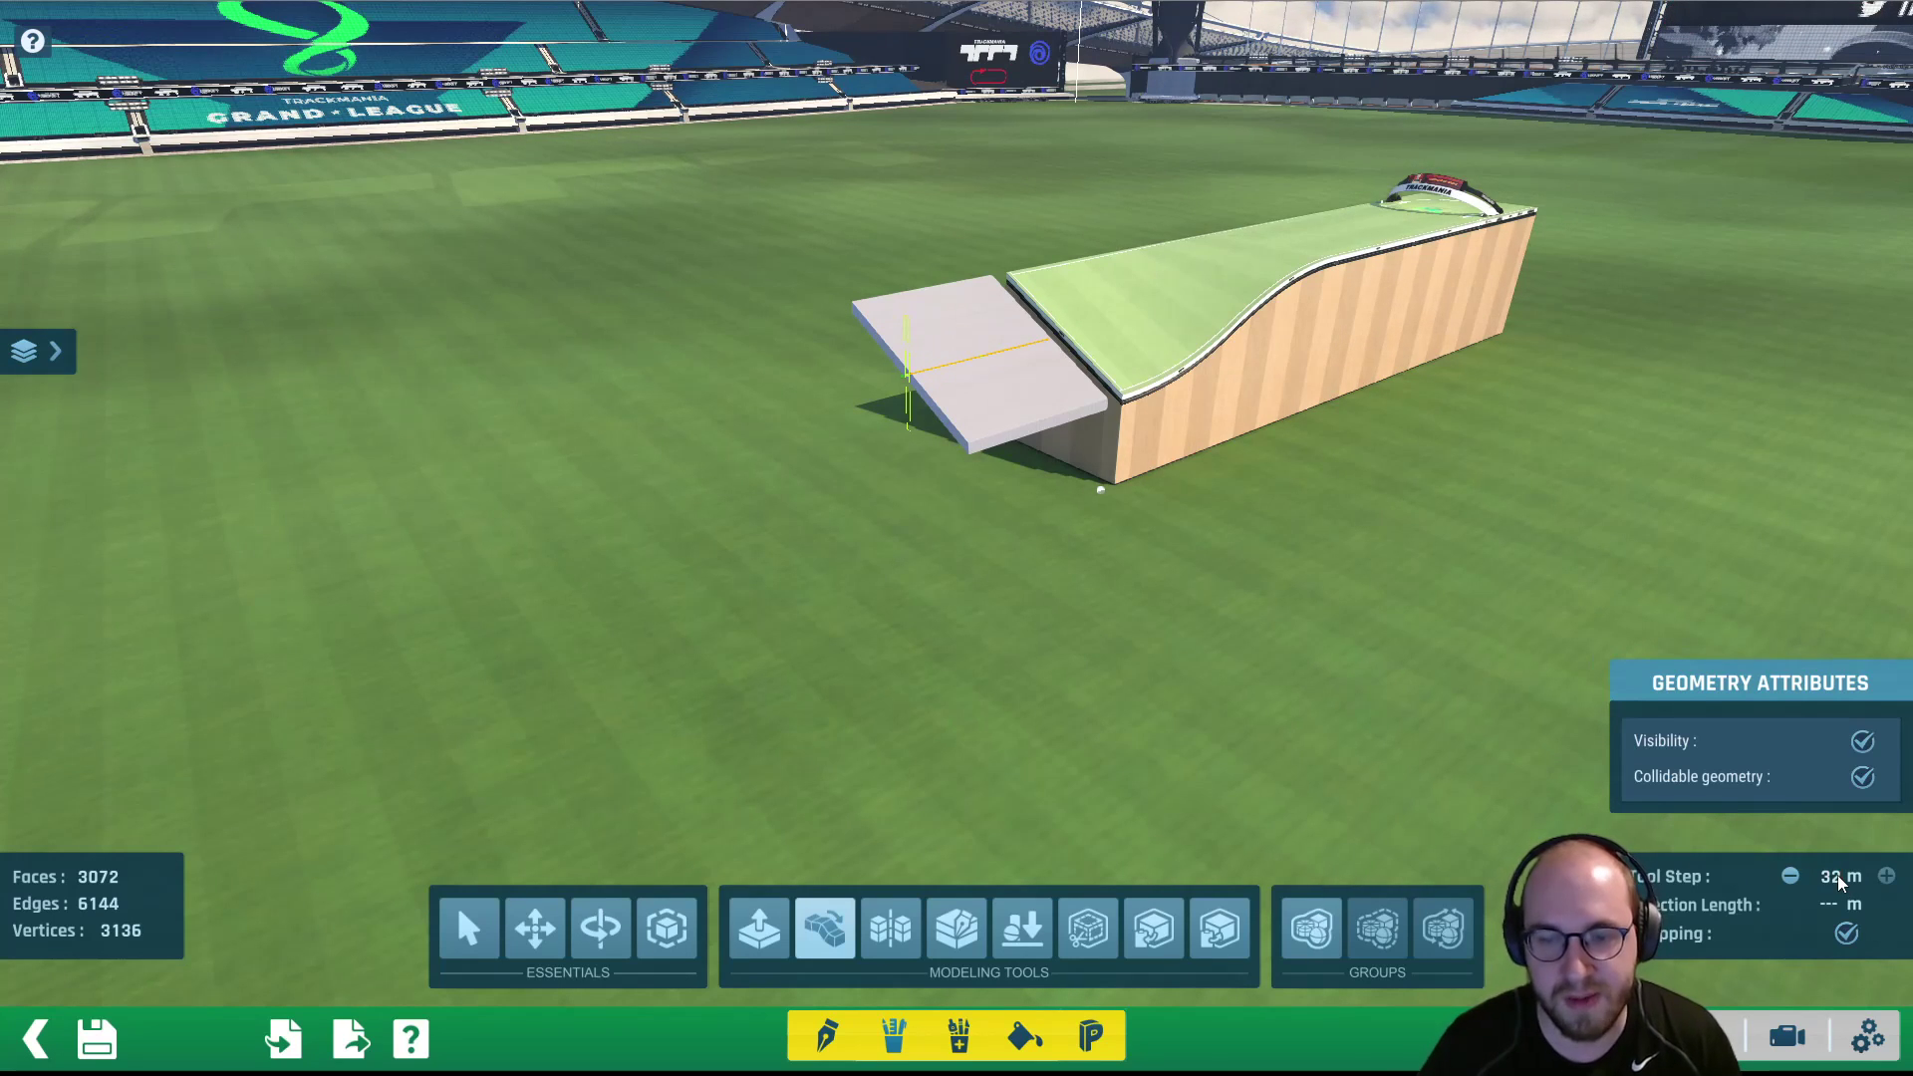
scroll(898, 400, "up", 2)
right_click_drag(899, 400, 823, 437, "alt")
left_click_drag(823, 436, 964, 484, "alt")
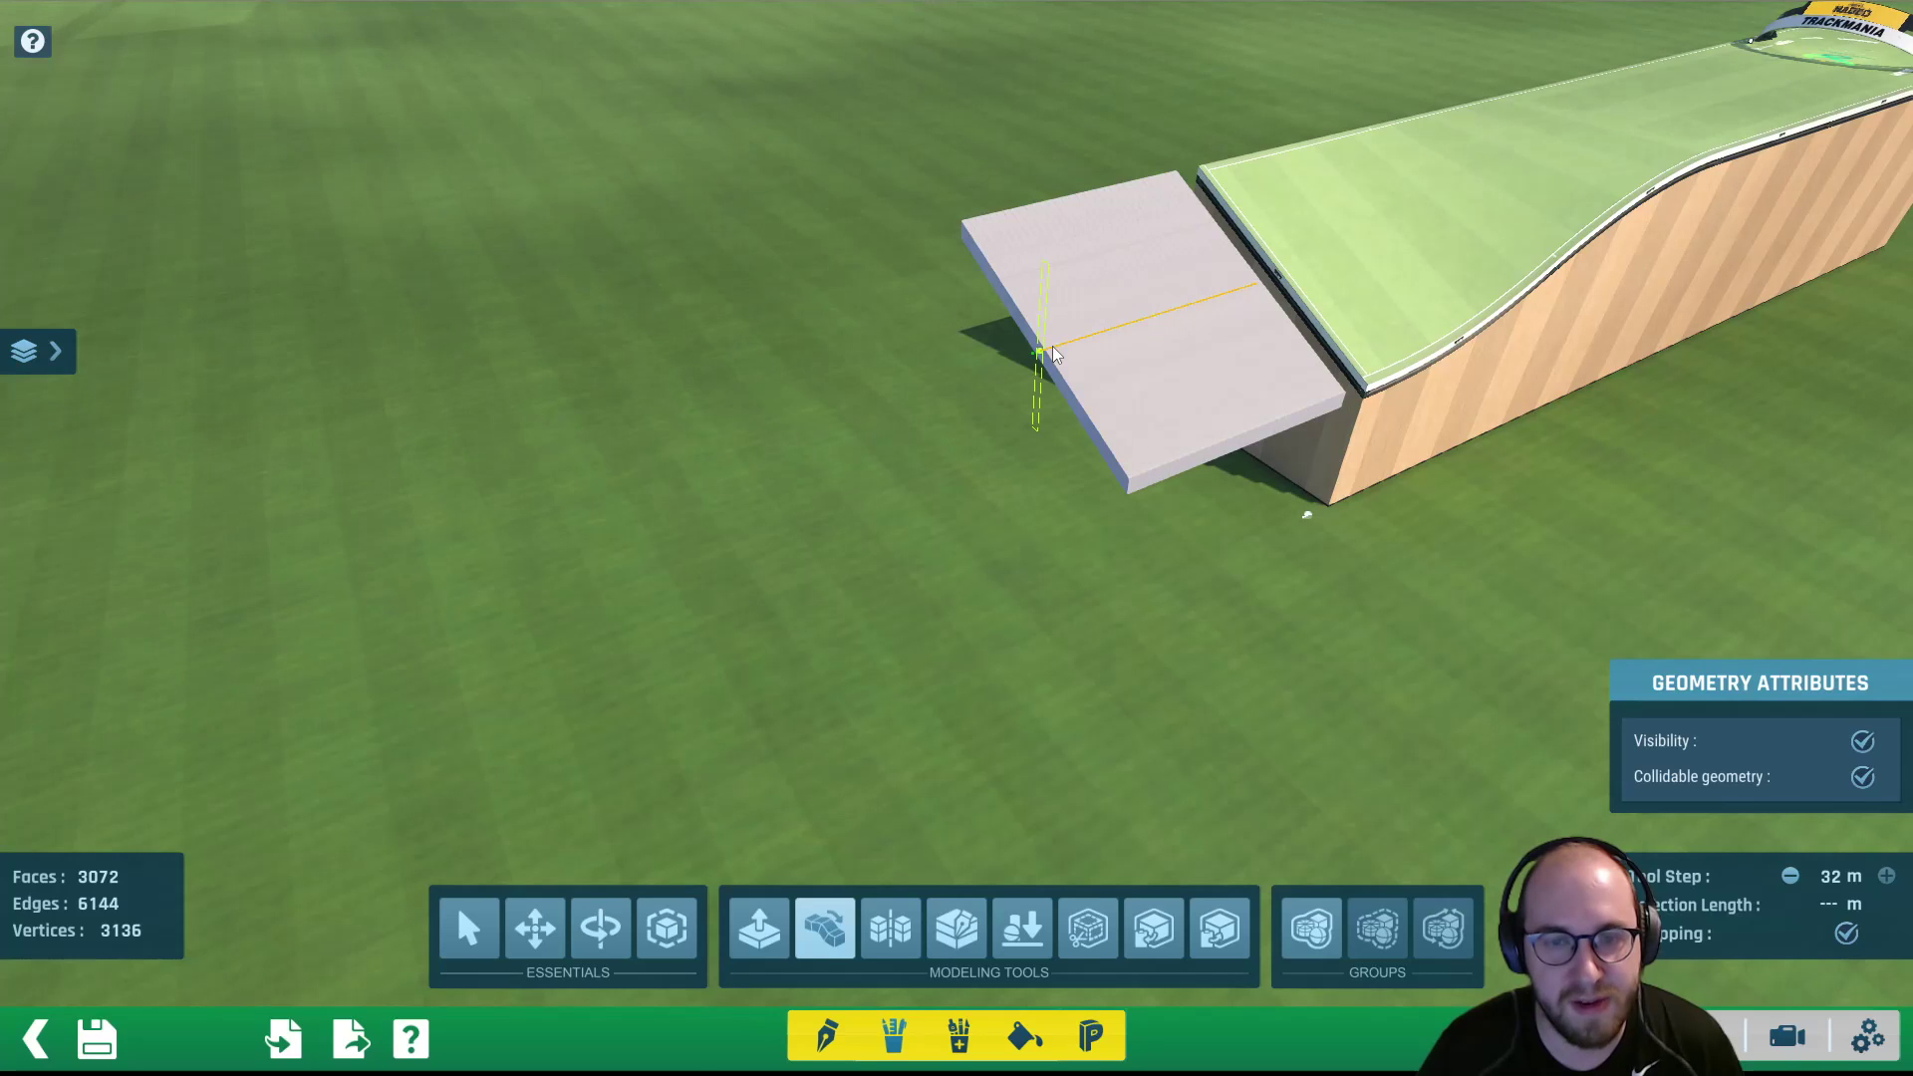
scroll(1054, 356, "up", 2)
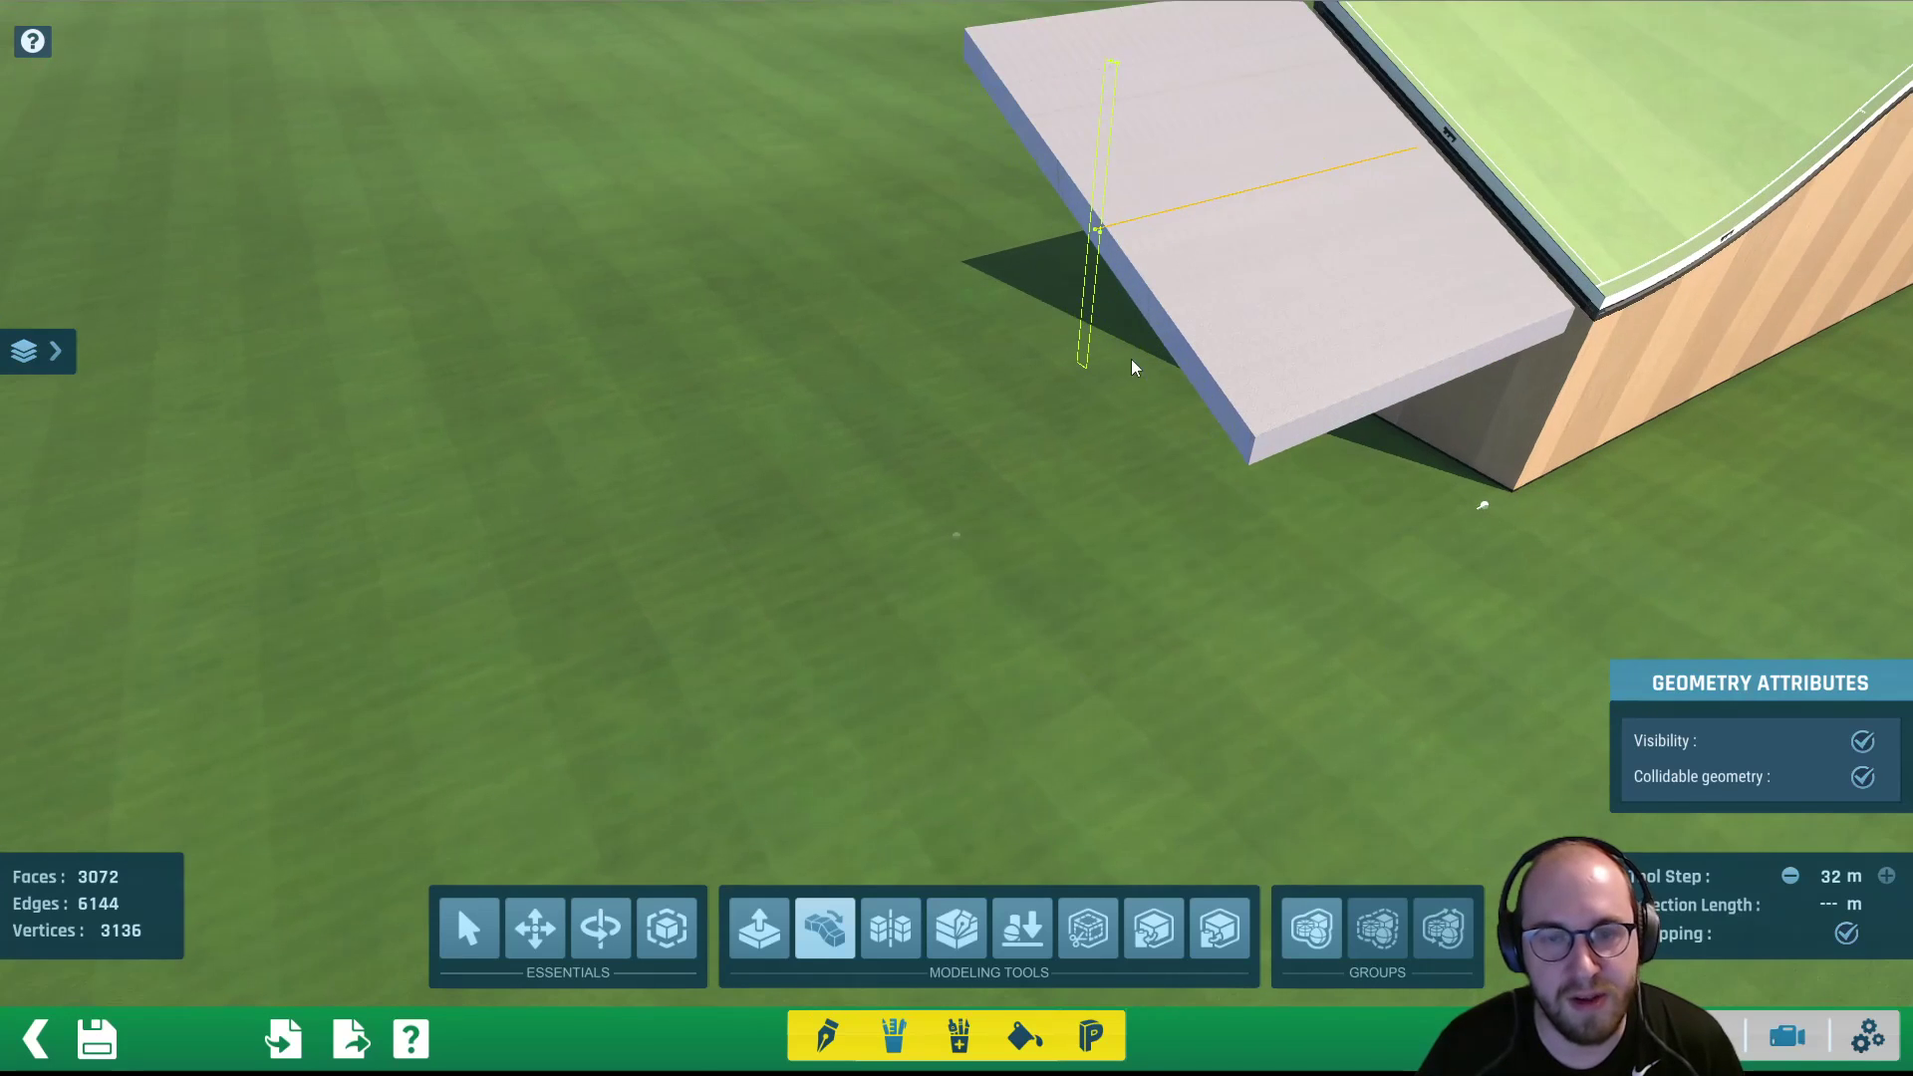
left_click(1082, 230)
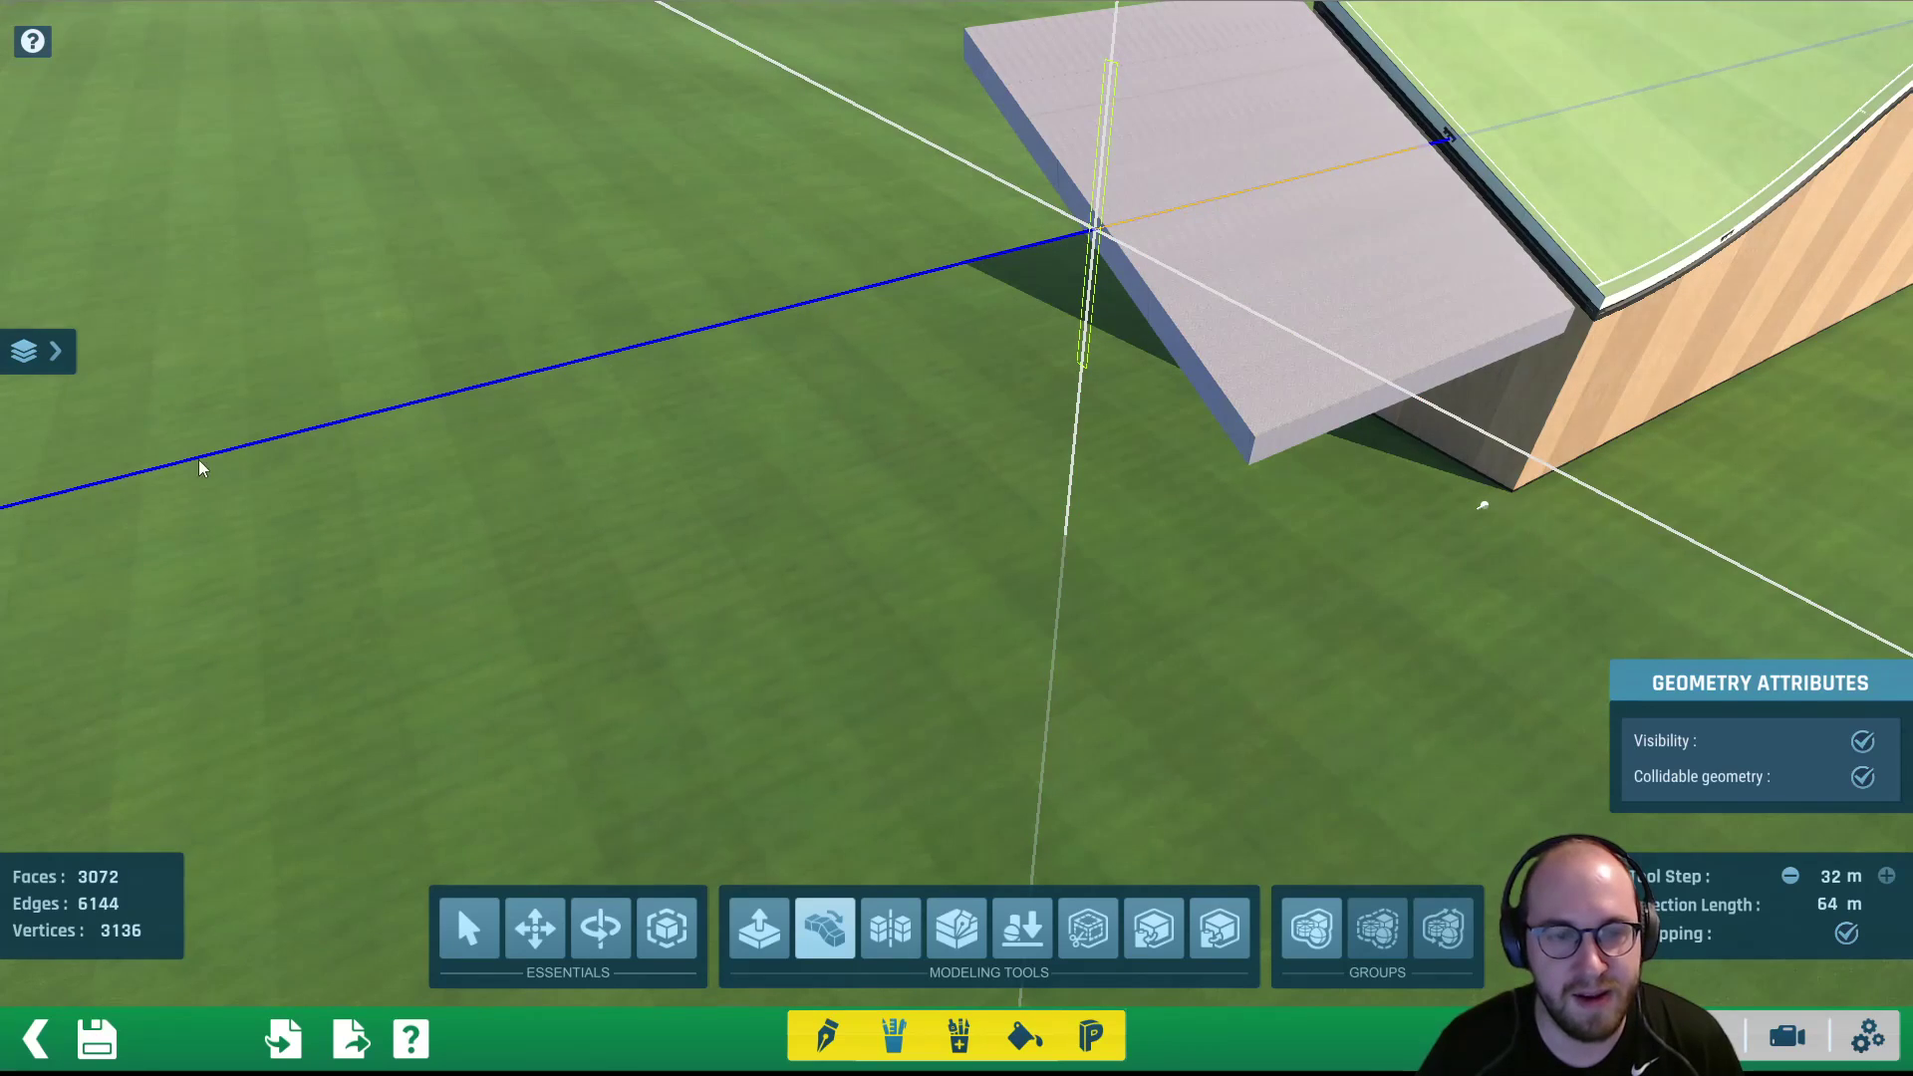
left_click(5, 525)
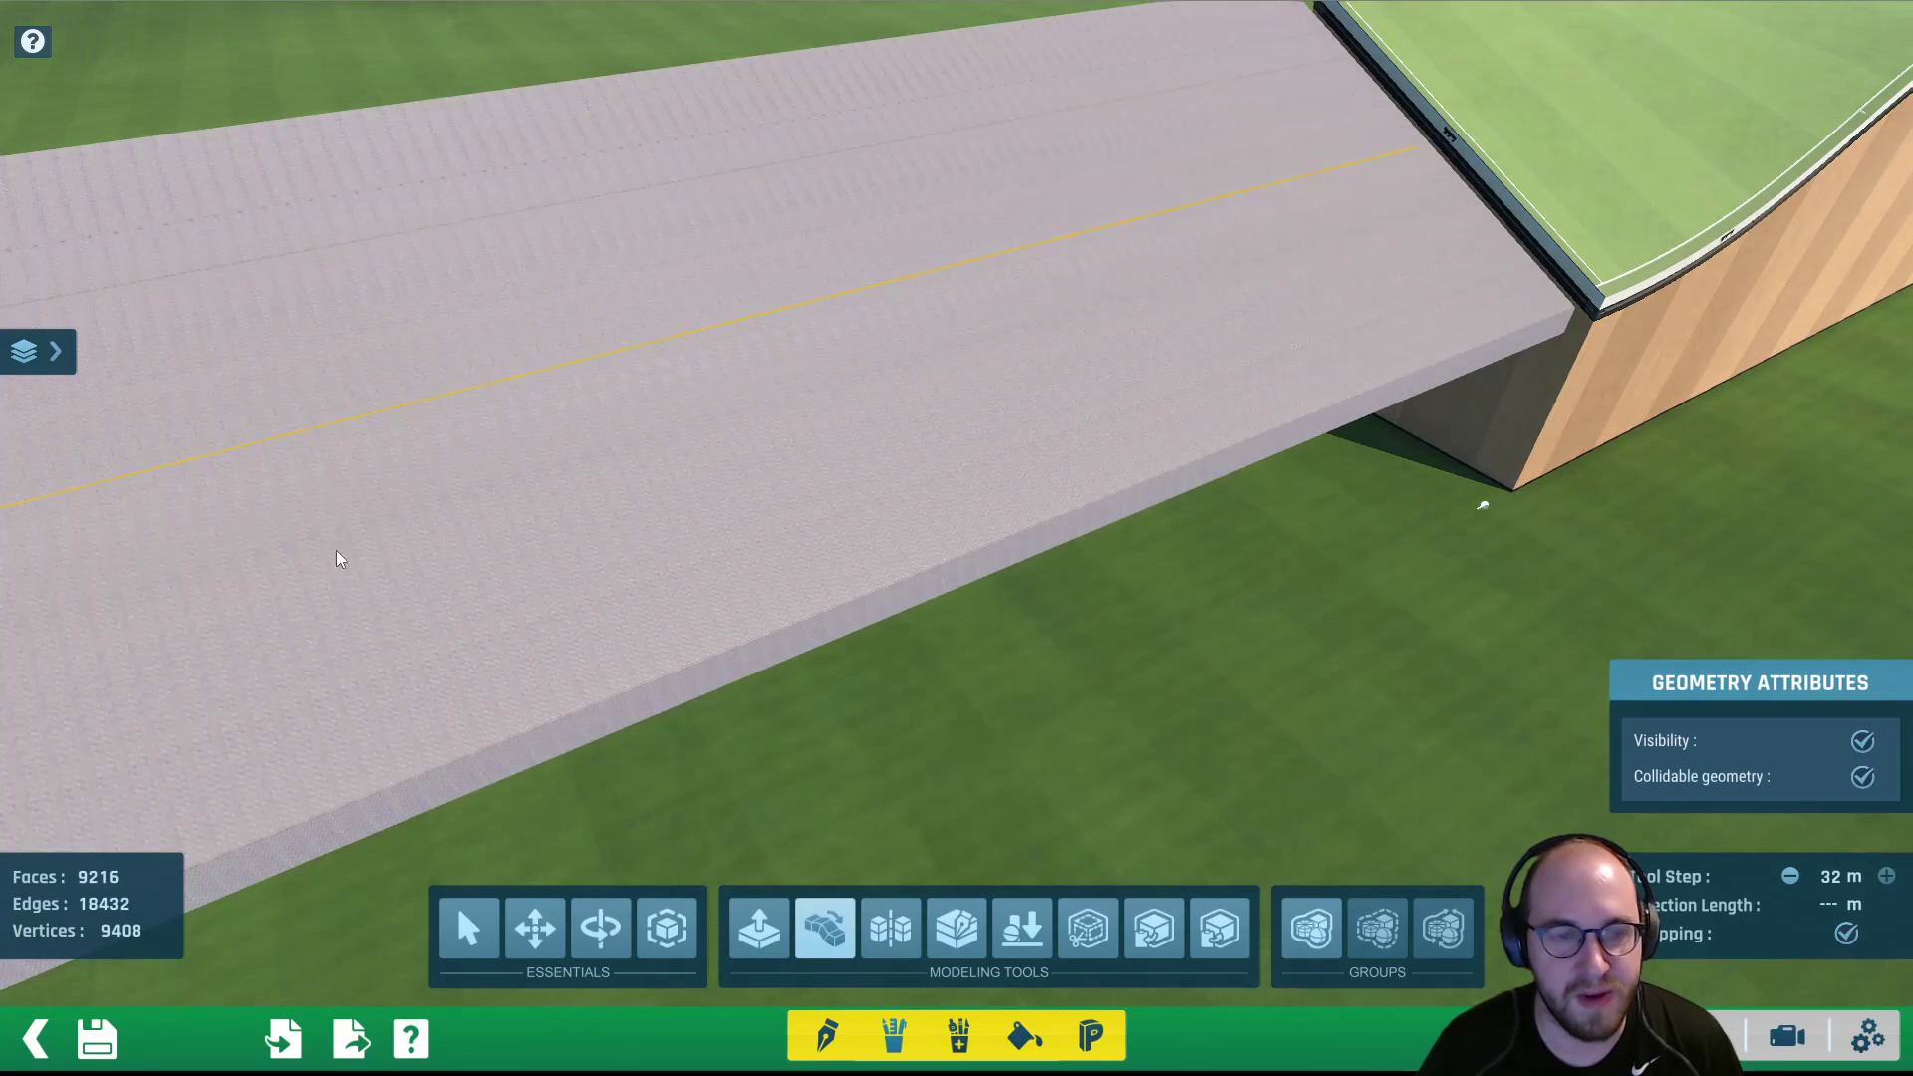
Compare the strip's free end with the finish ramp, reduce the tool step to 16 m and extend the strip straight ahead by that step
scroll(481, 568, "down", 5)
right_click_drag(481, 567, 444, 539, "alt")
left_click_drag(444, 539, 837, 124, "alt")
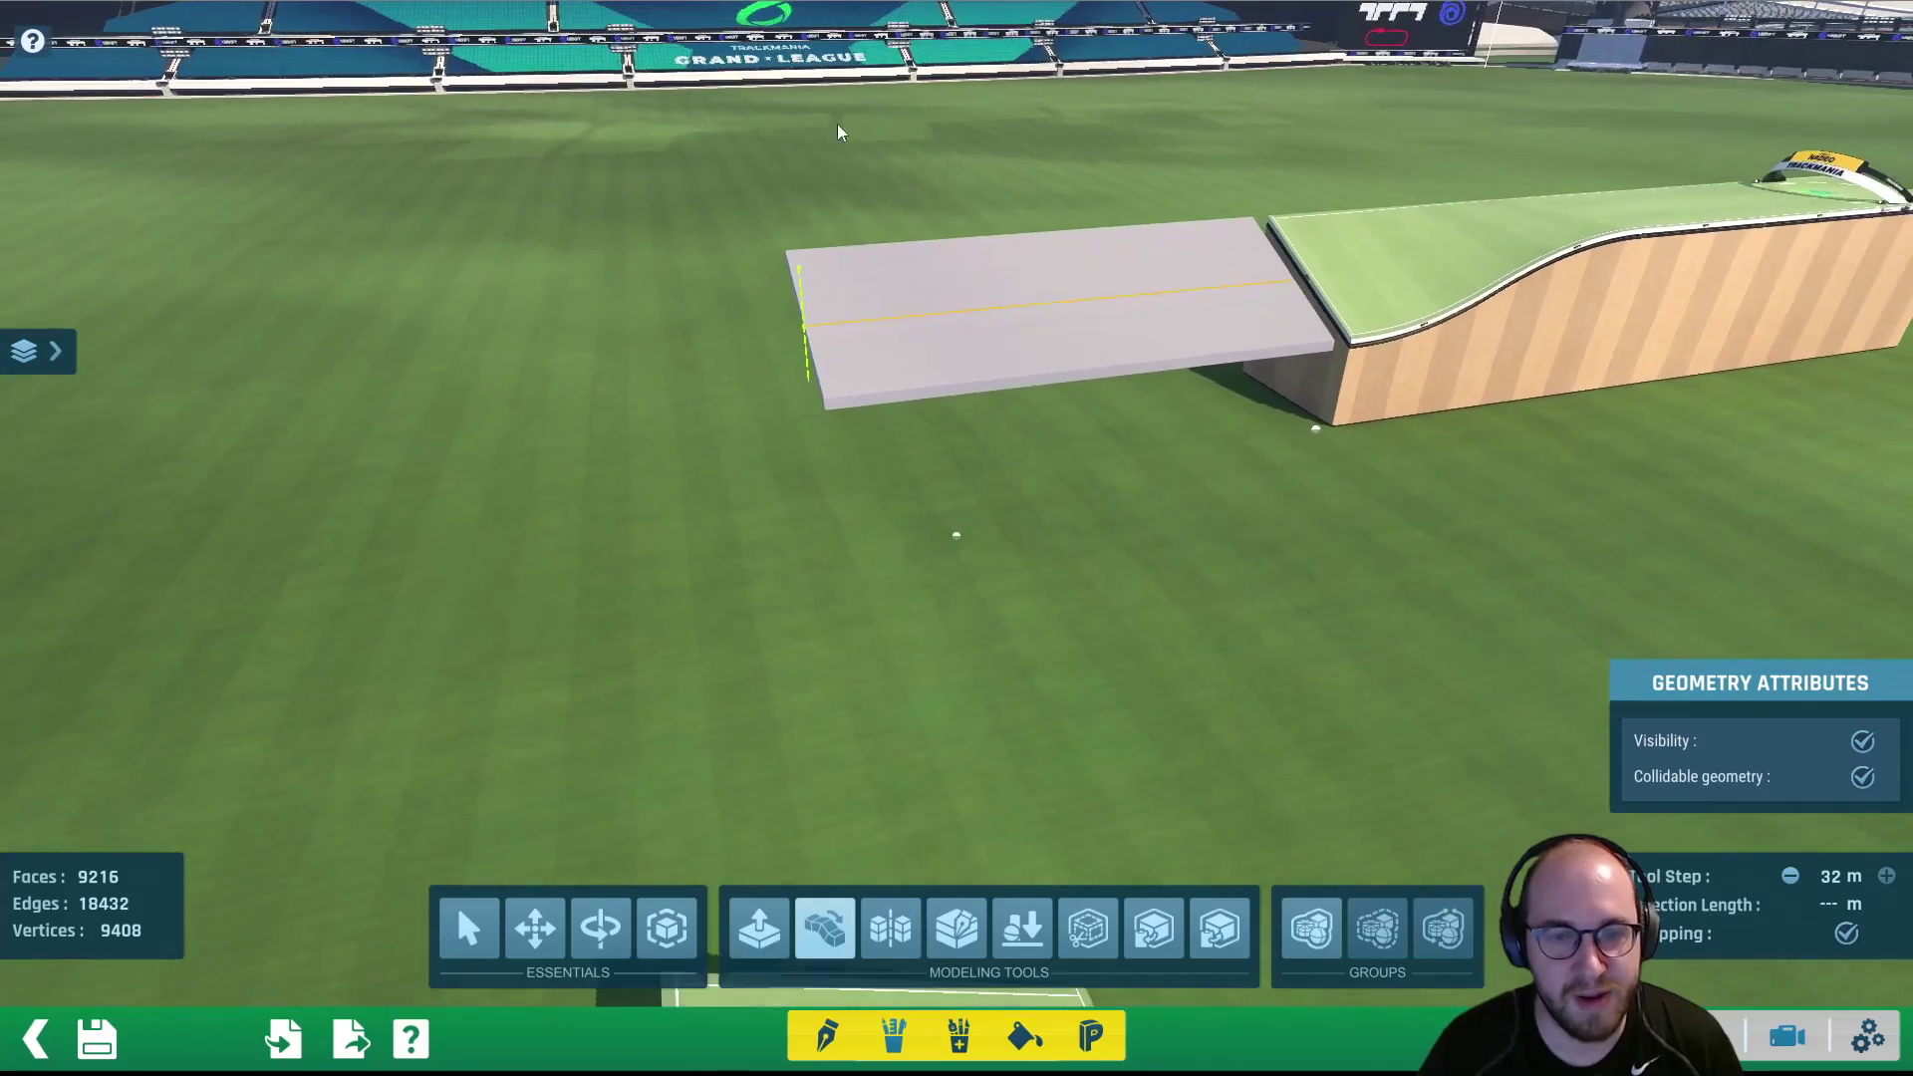
right_click_drag(837, 123, 743, 486, "alt")
left_click_drag(743, 486, 609, 81, "alt")
right_click_drag(677, 439, 870, 273, "alt")
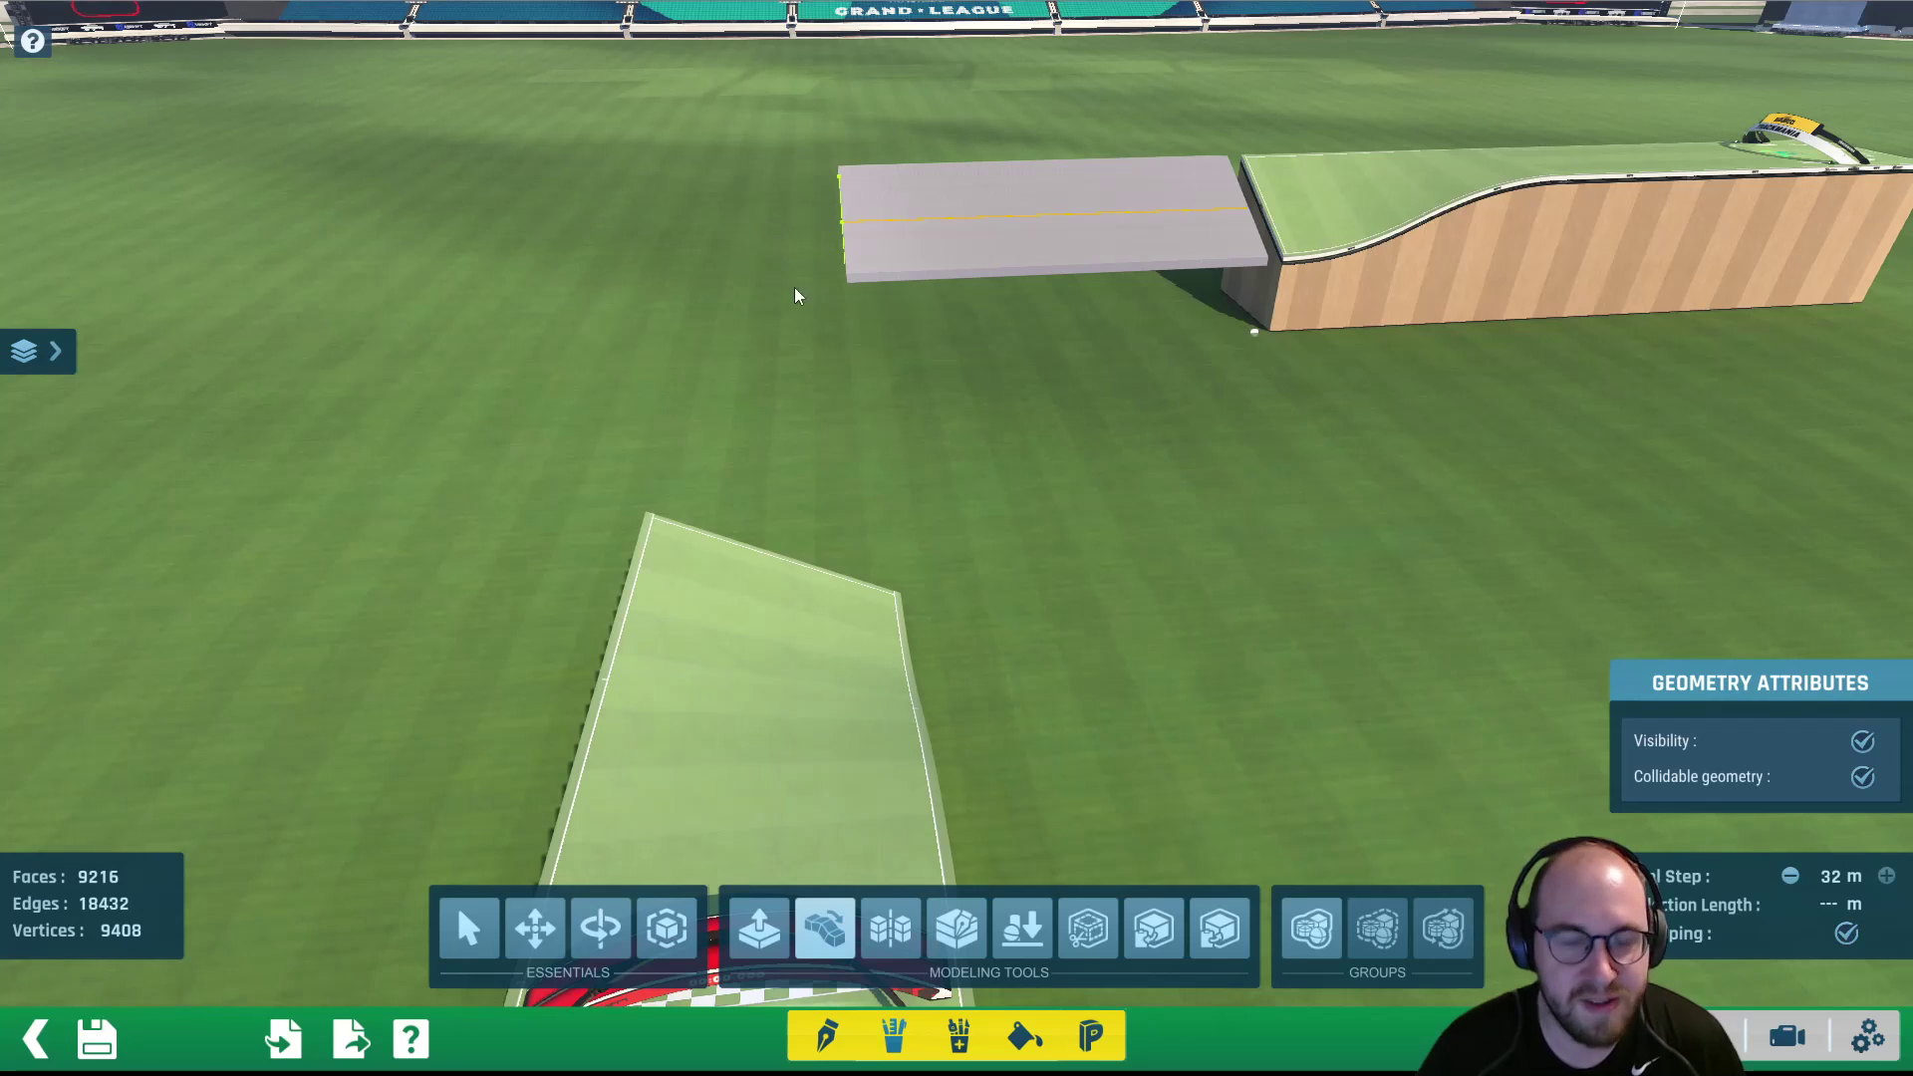
left_click(1790, 876)
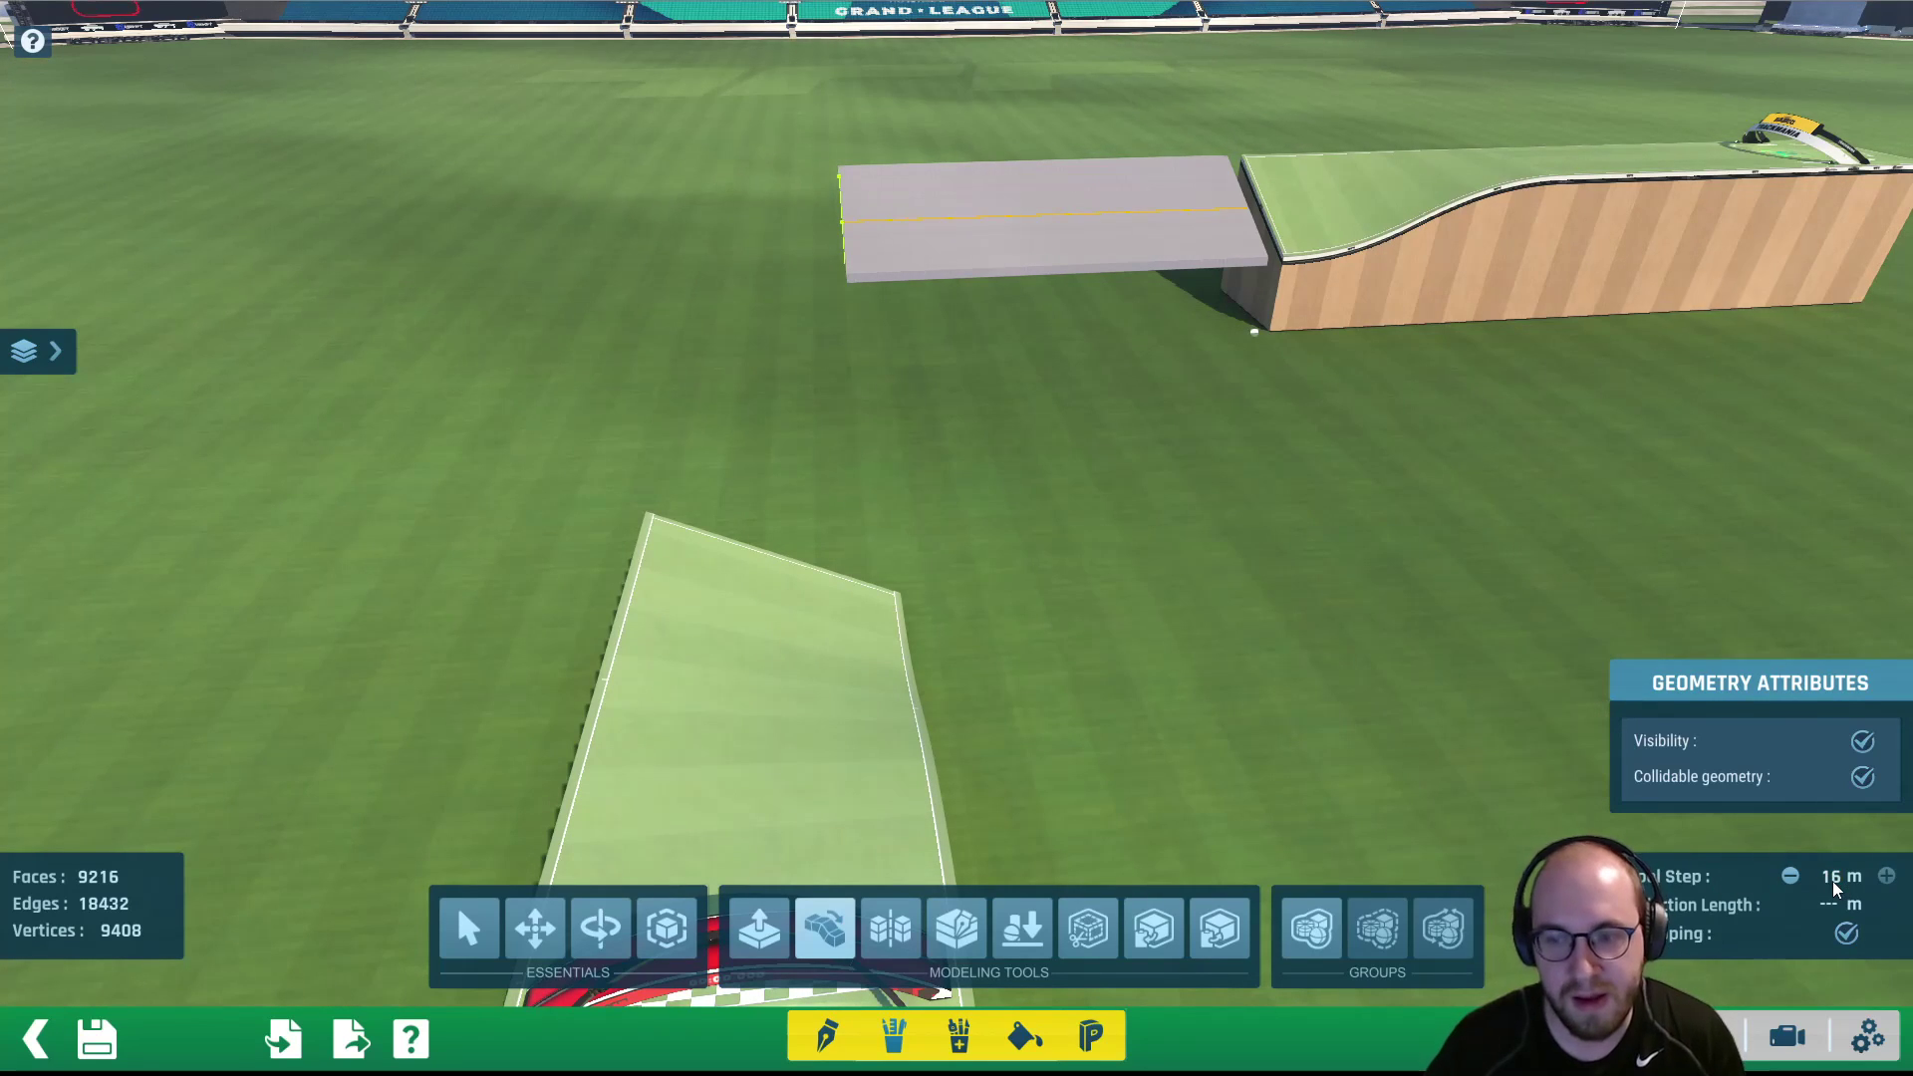
right_click_drag(837, 492, 817, 247, "alt")
left_click_drag(817, 247, 1163, 912, "alt")
left_click_drag(1046, 598, 1150, 665, "alt")
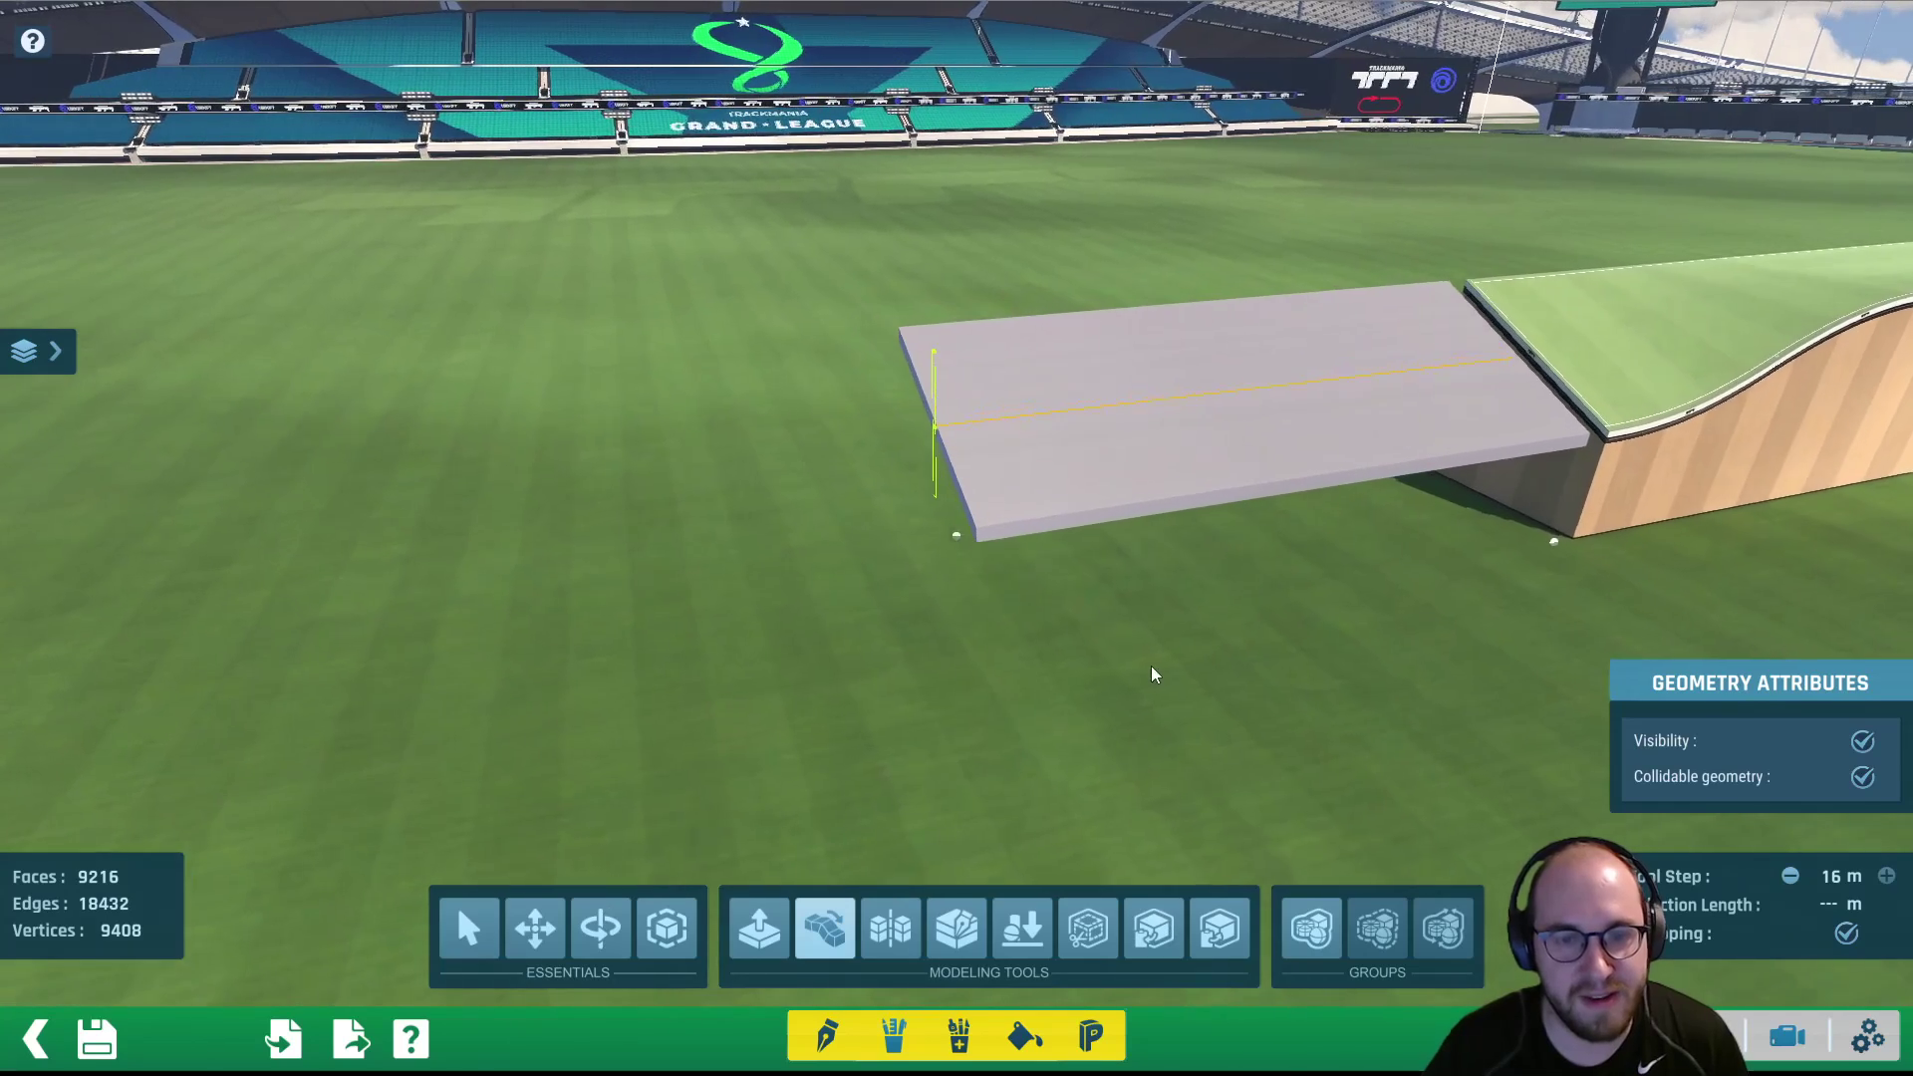
scroll(1046, 550, "up", 3)
right_click_drag(1043, 547, 1181, 493, "alt")
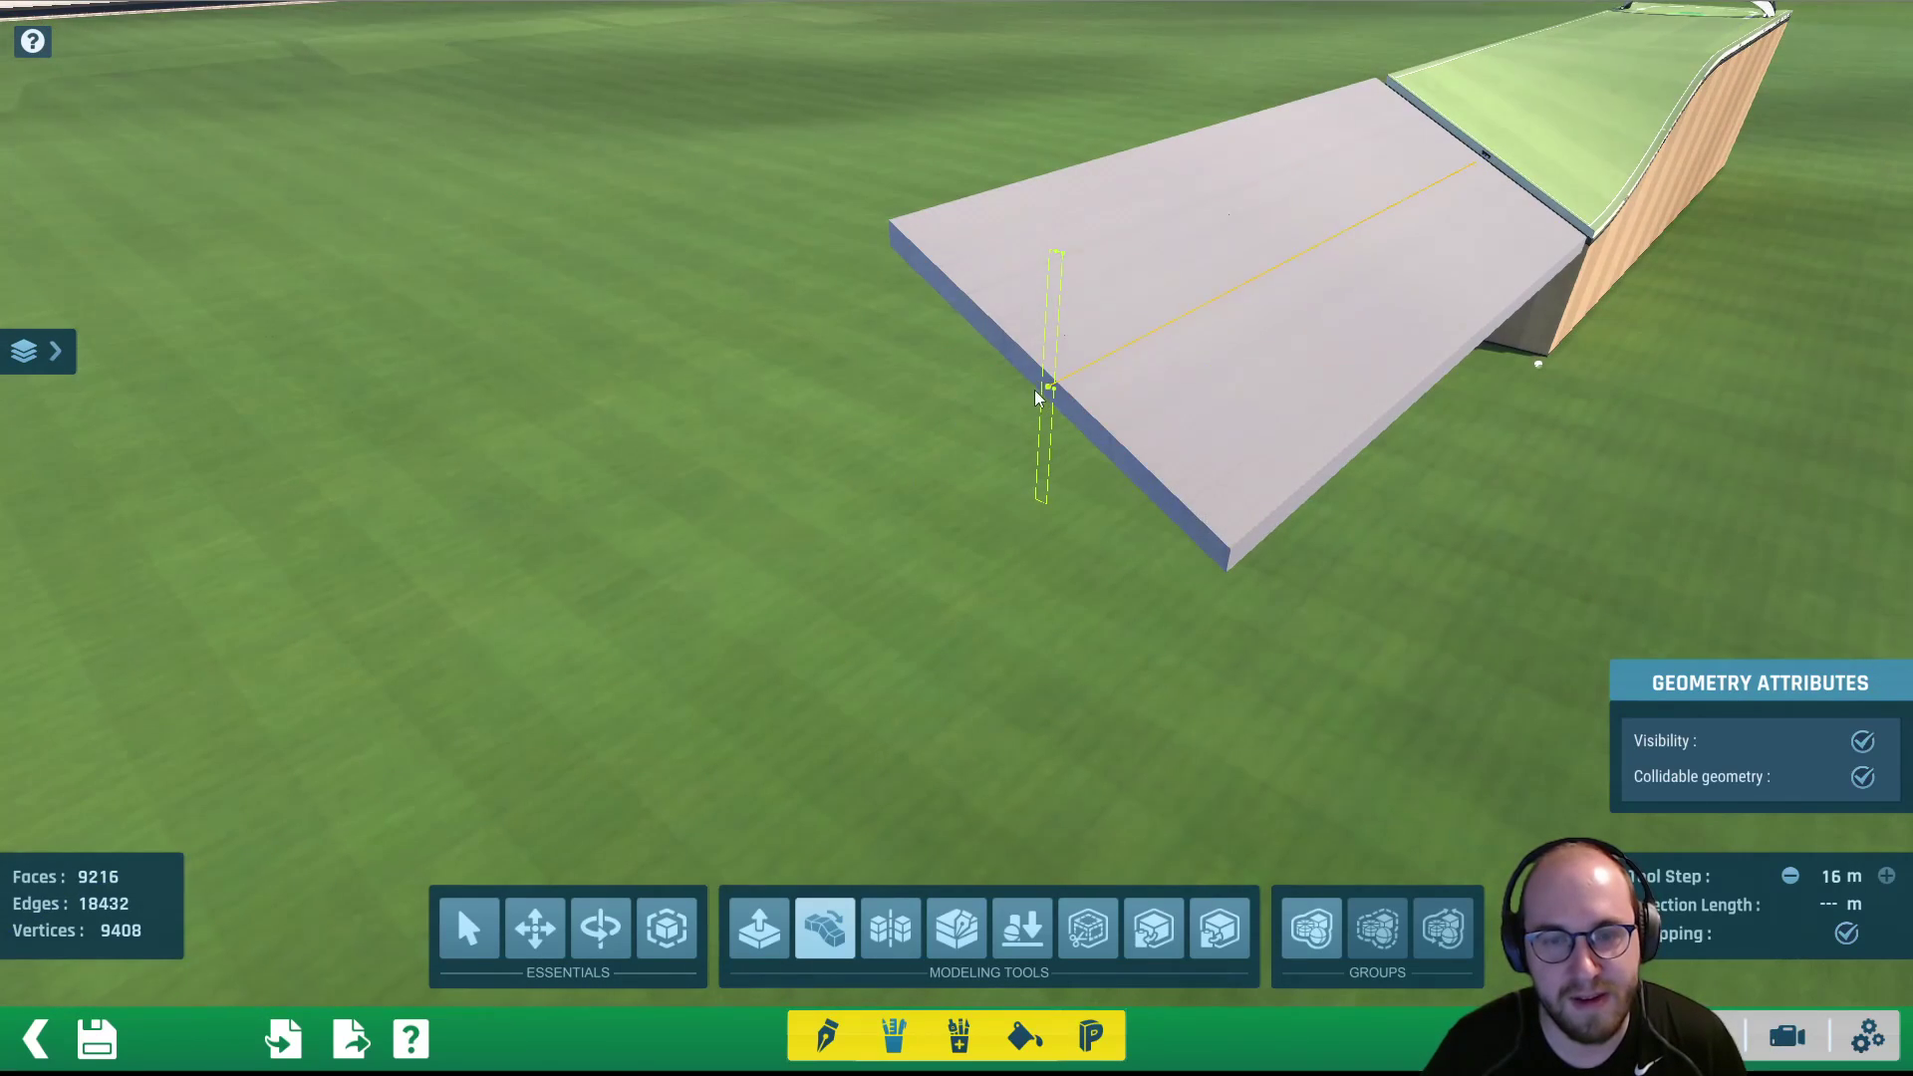
left_click(1034, 386)
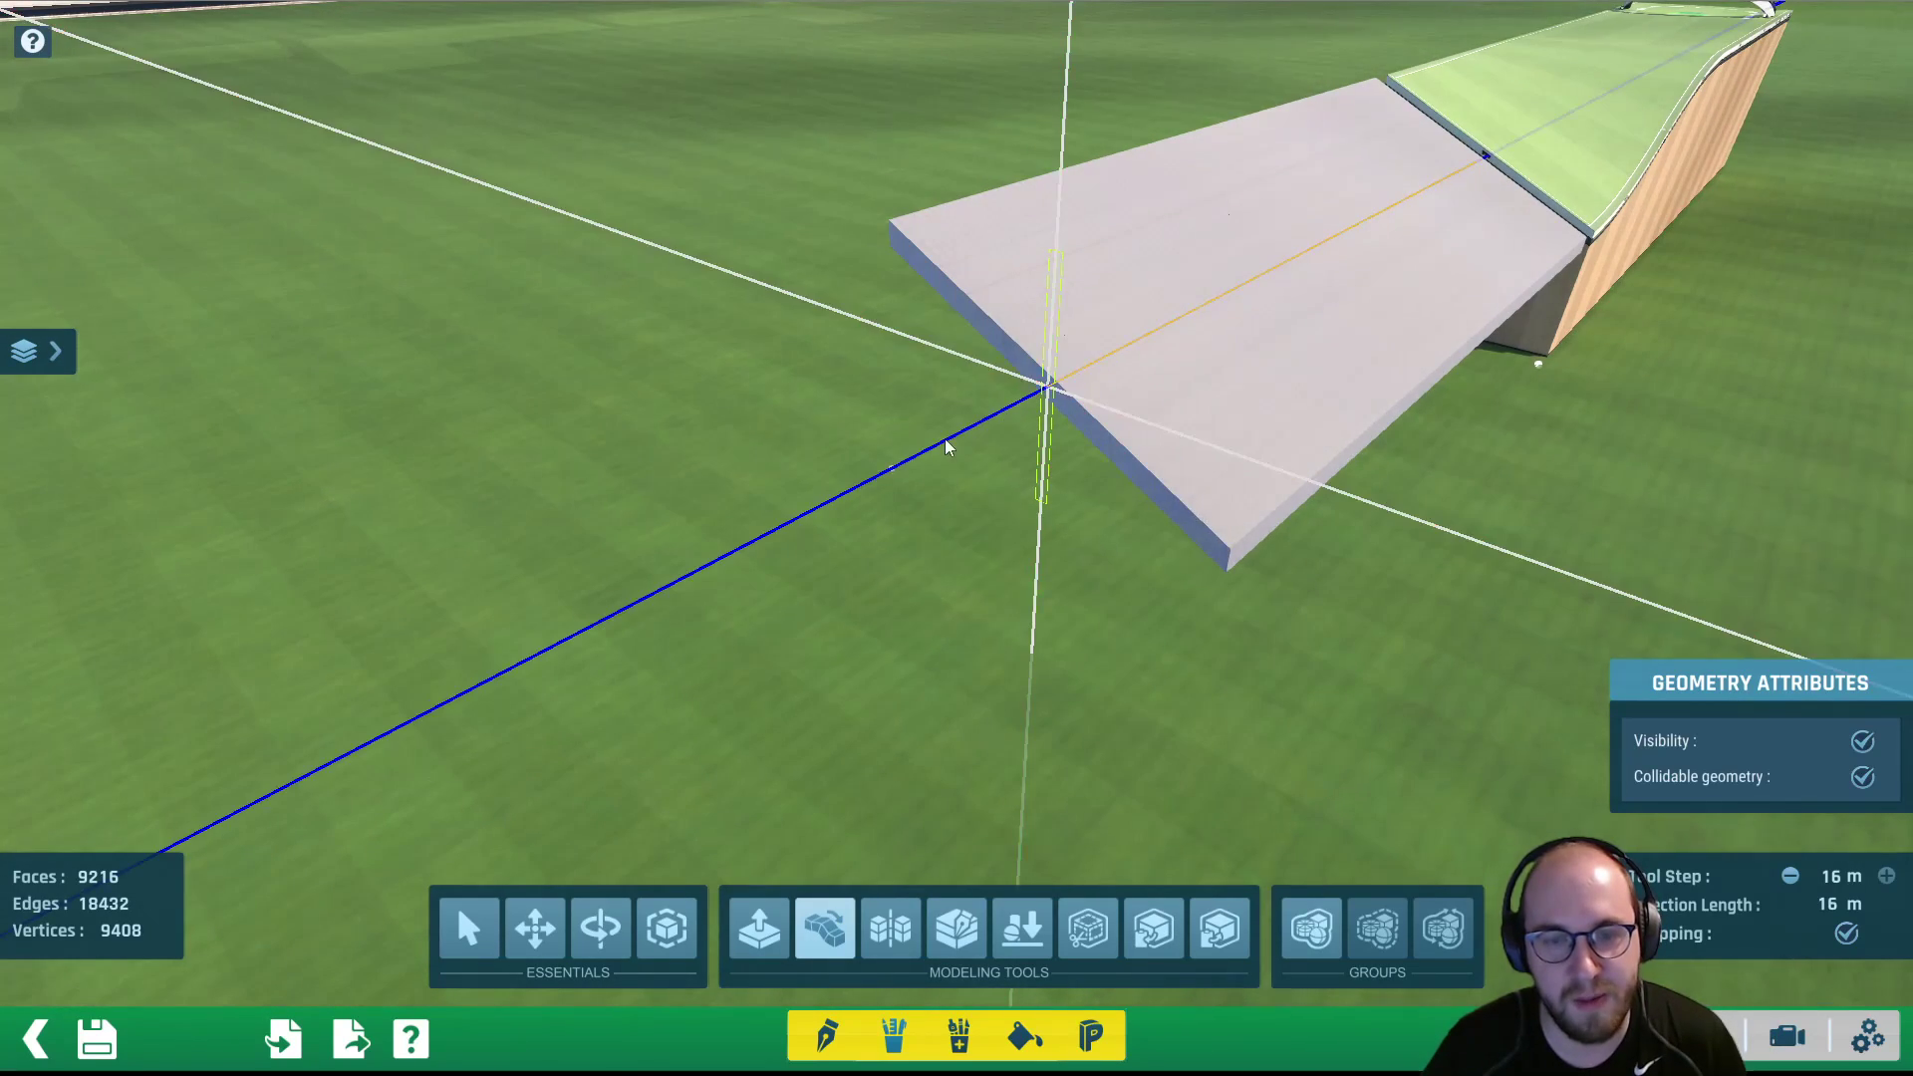
left_click(888, 470)
Undo the last surplus extension at the strip's free end and compare its end position with the finish ramp
right_click_drag(905, 568, 856, 562, "alt")
scroll(854, 593, "down", 5)
right_click_drag(1145, 638, 988, 610, "alt")
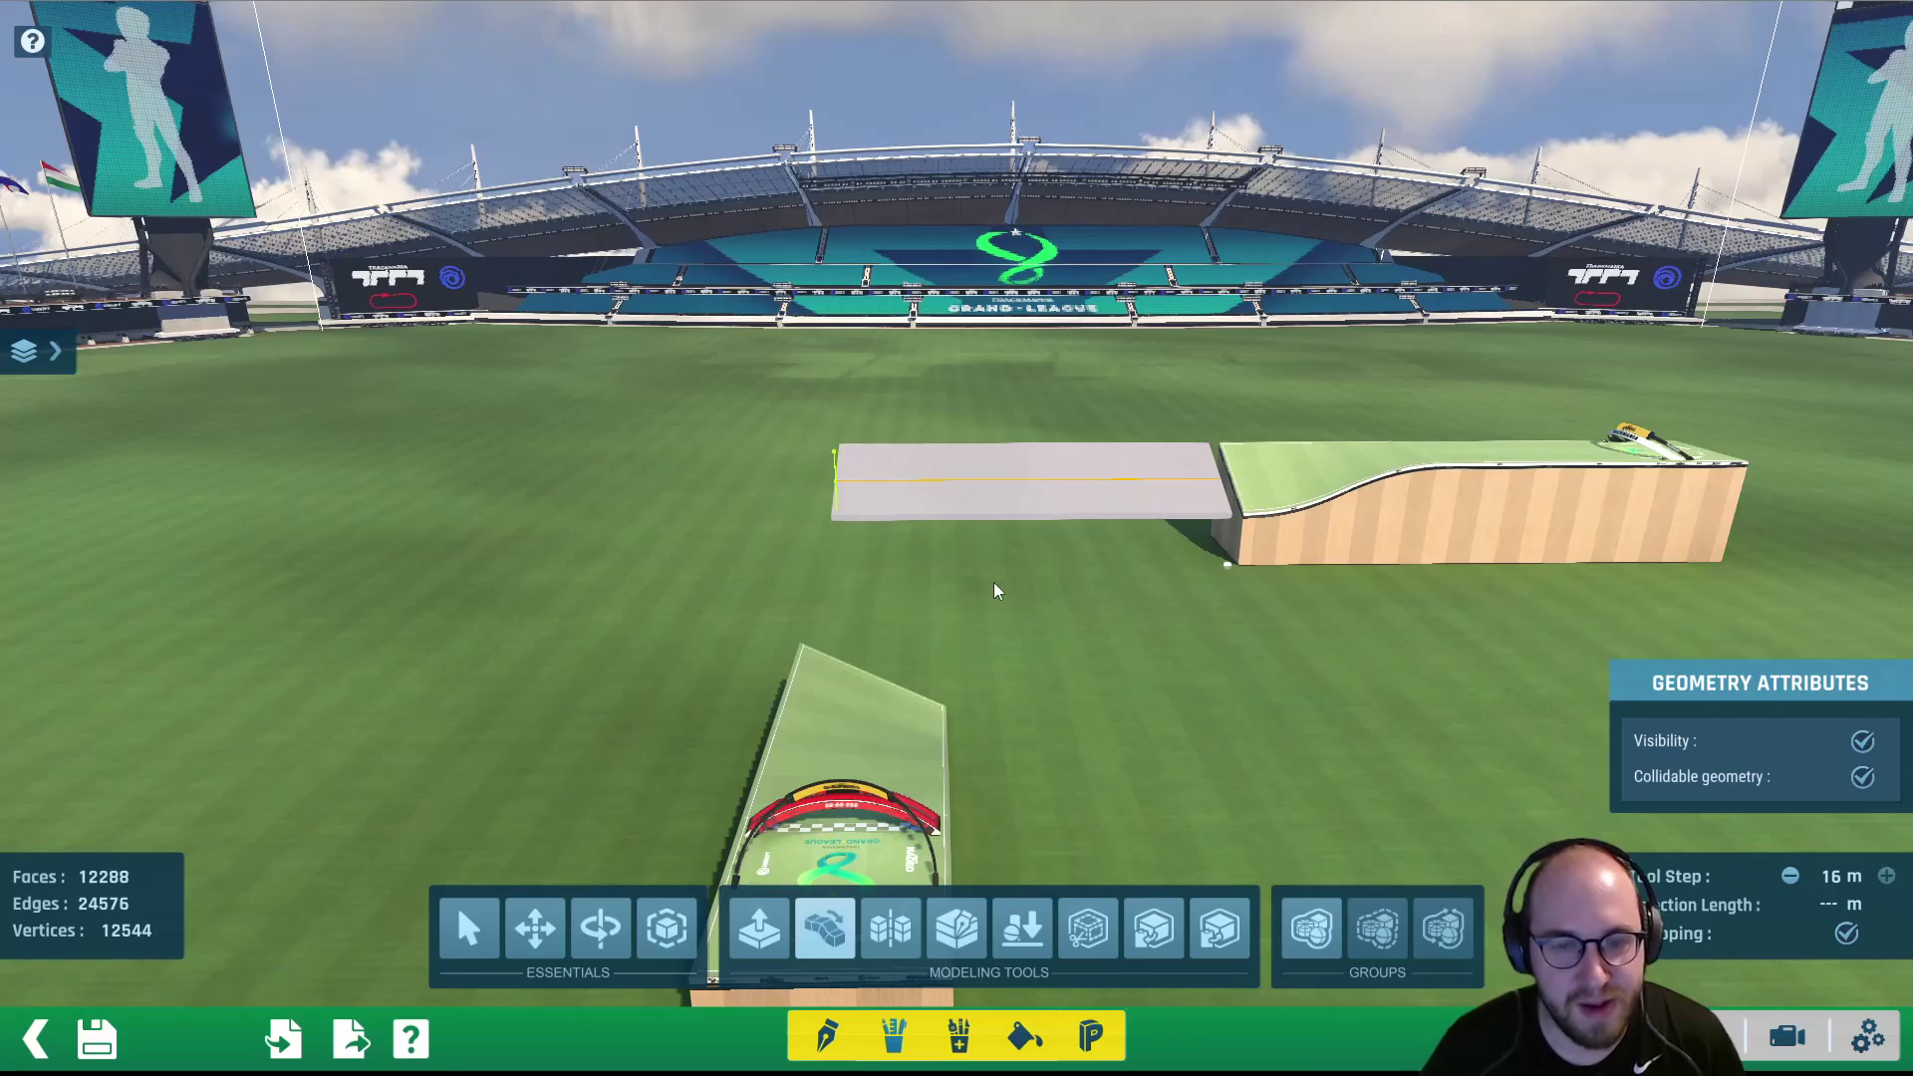
key("ctrl+z")
mouse_move(948, 500)
right_mouse_down("alt")
mouse_move(960, 450)
mouse_move(960, 500)
right_mouse_up("alt")
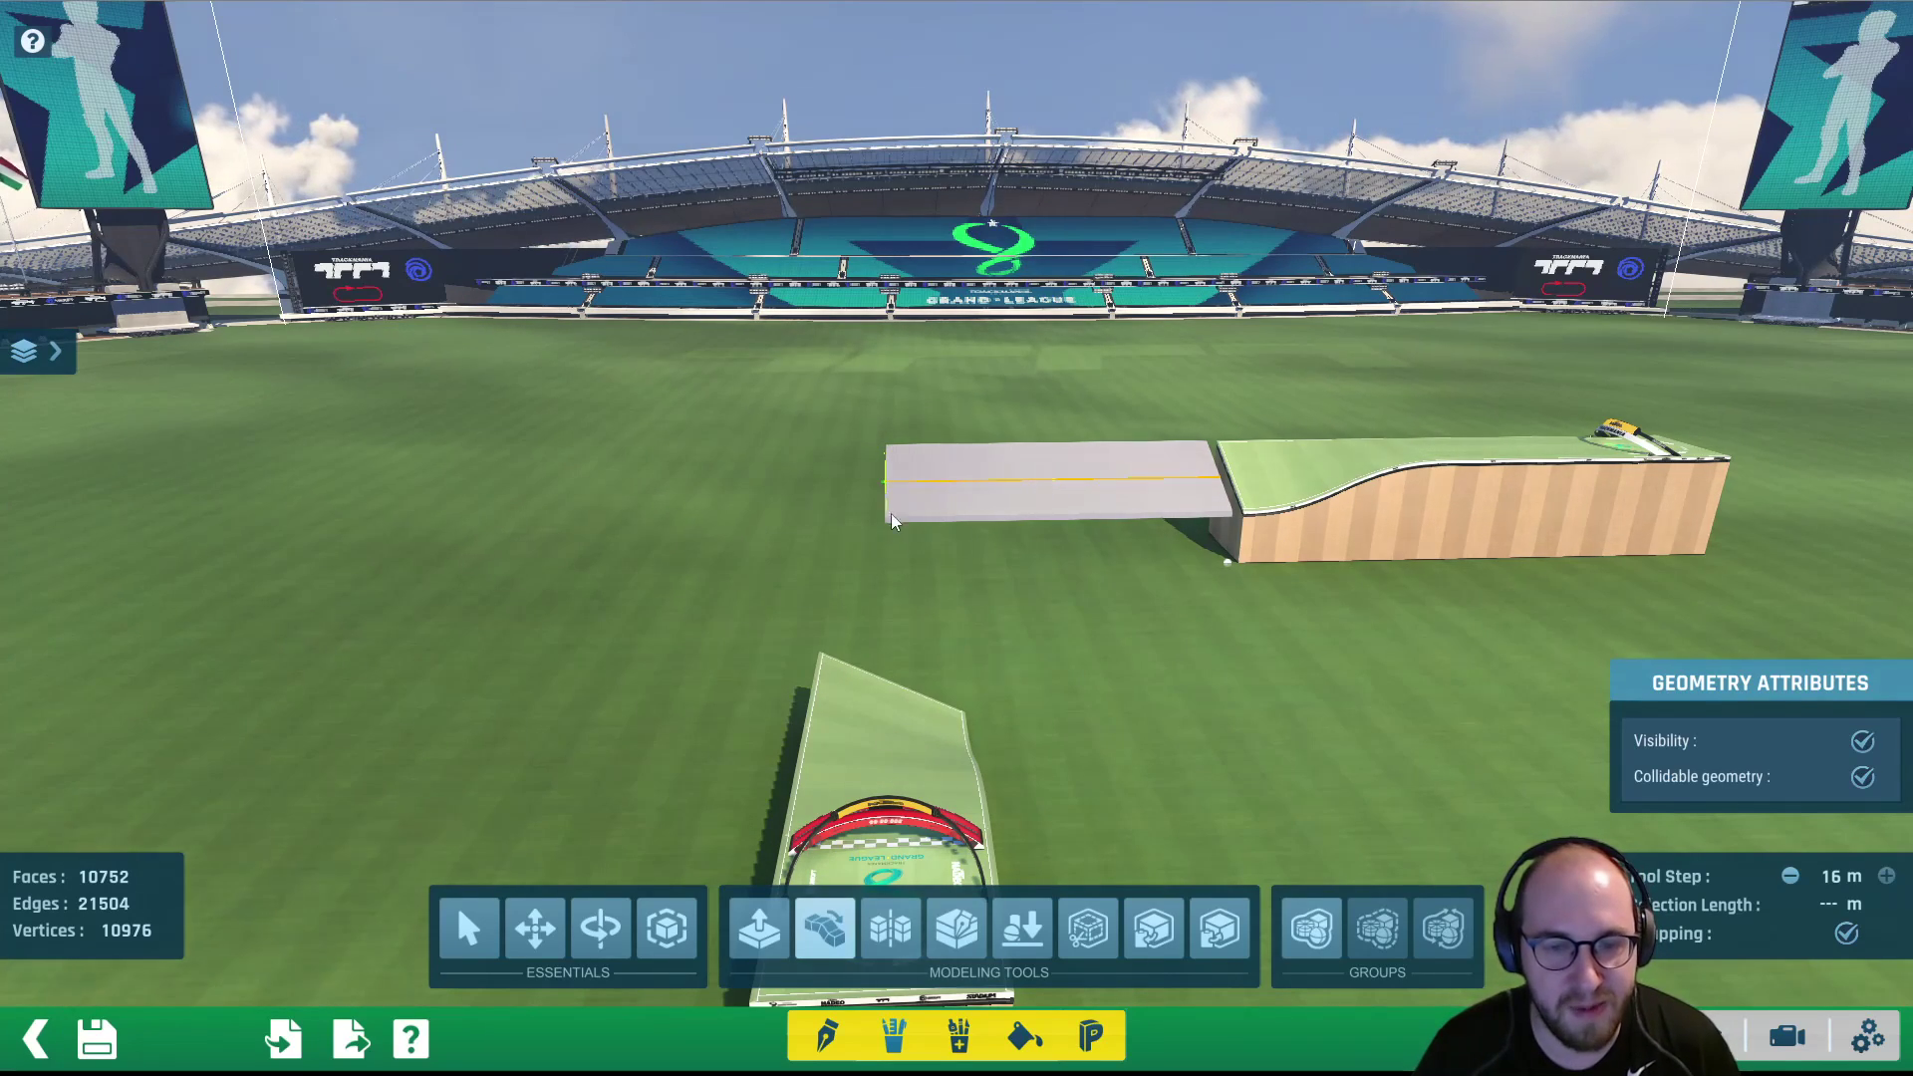
right_click_drag(877, 547, 1499, 585)
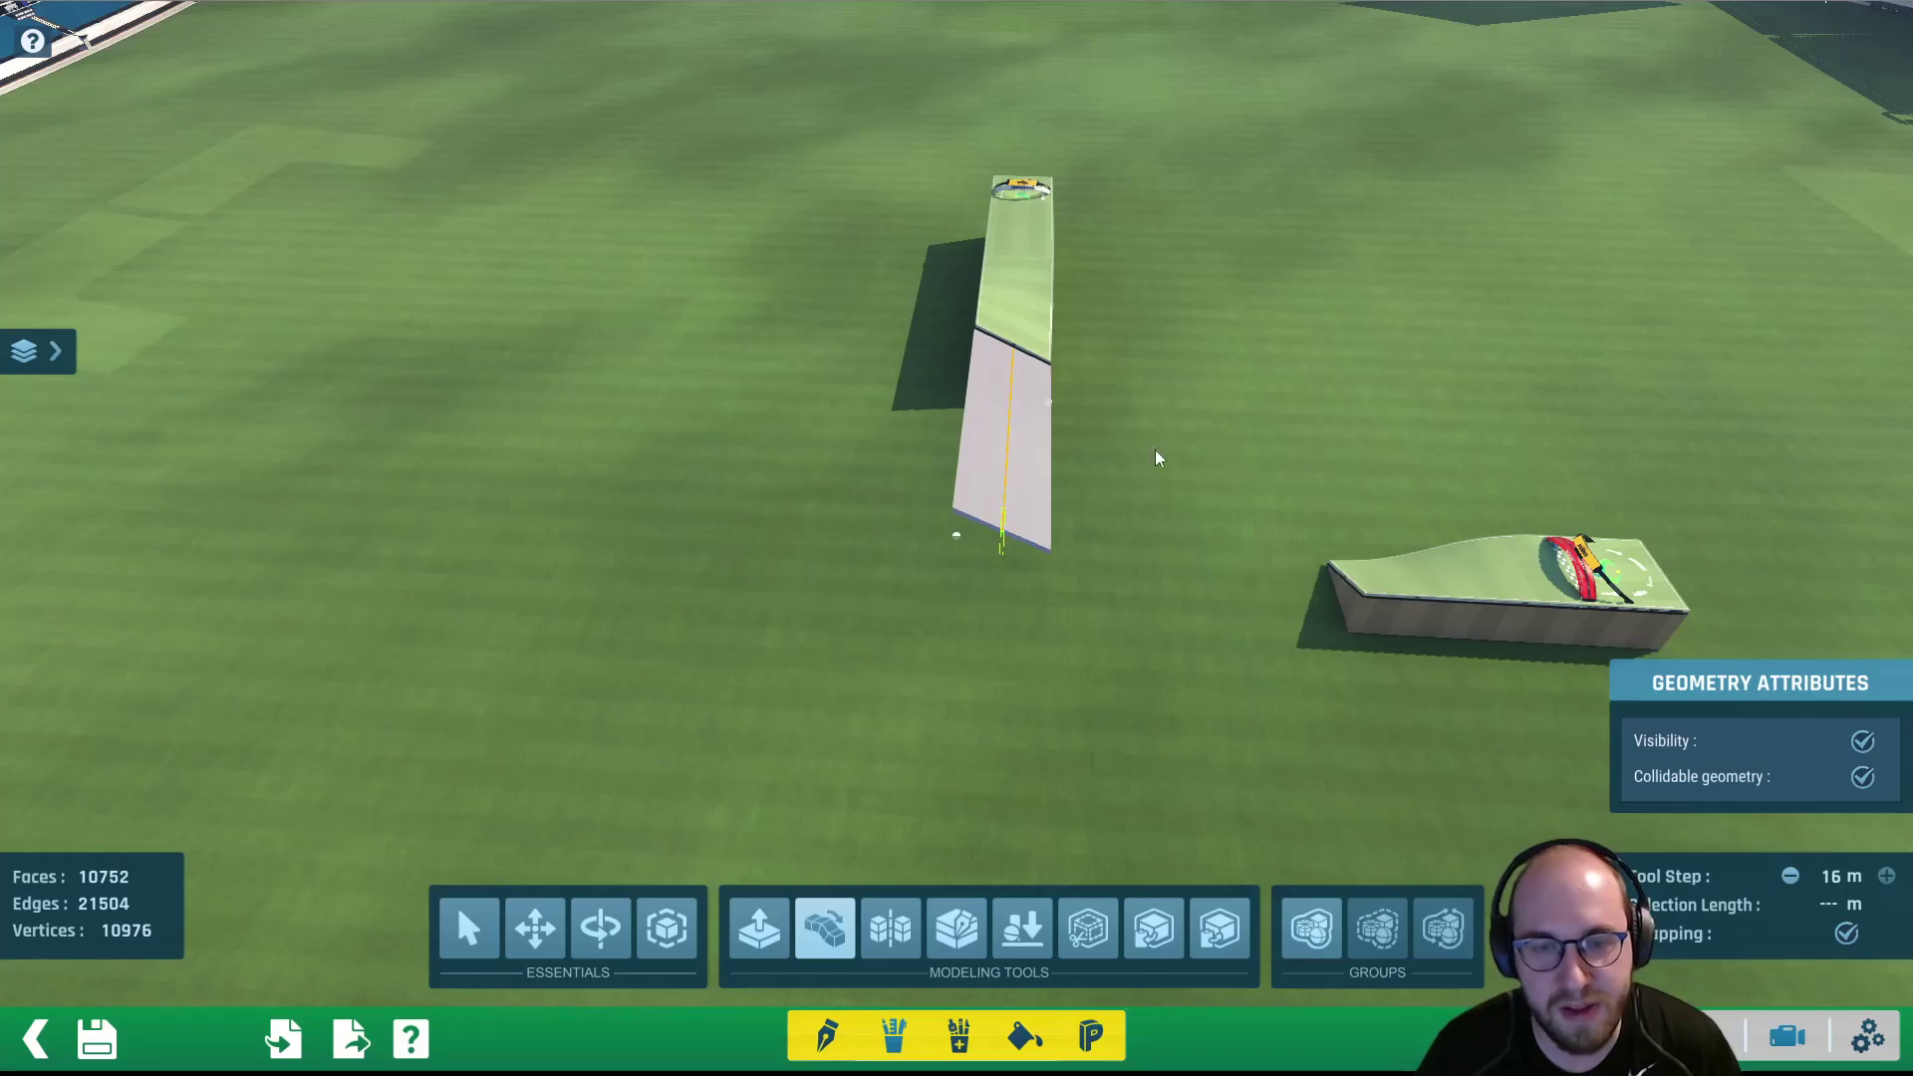
right_click_drag(1155, 459, 1212, 616)
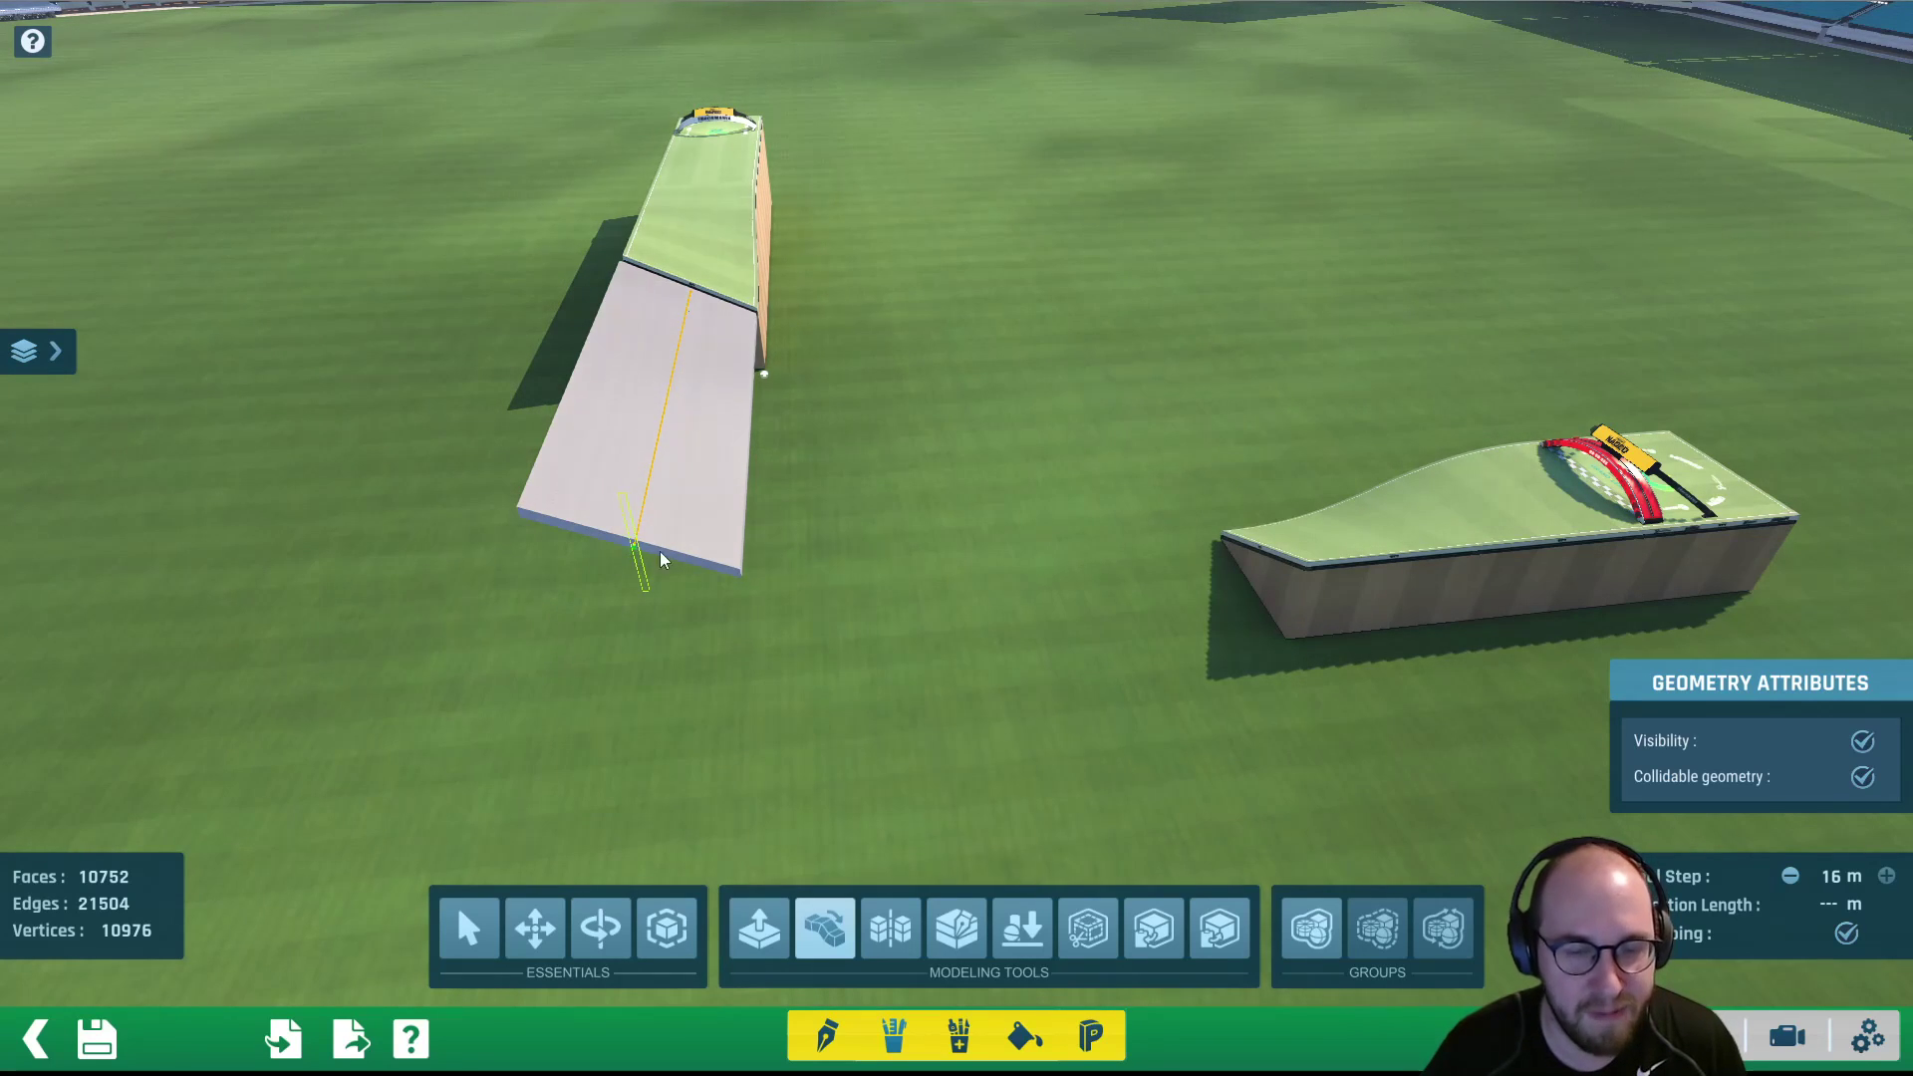
Set the tool step to 80 m and shift the strip's free end 80 m sideways towards the finish ramp
scroll(822, 564, "up", 3)
right_click_drag(822, 564, 787, 540, "alt")
left_click_drag(787, 540, 1071, 478, "alt")
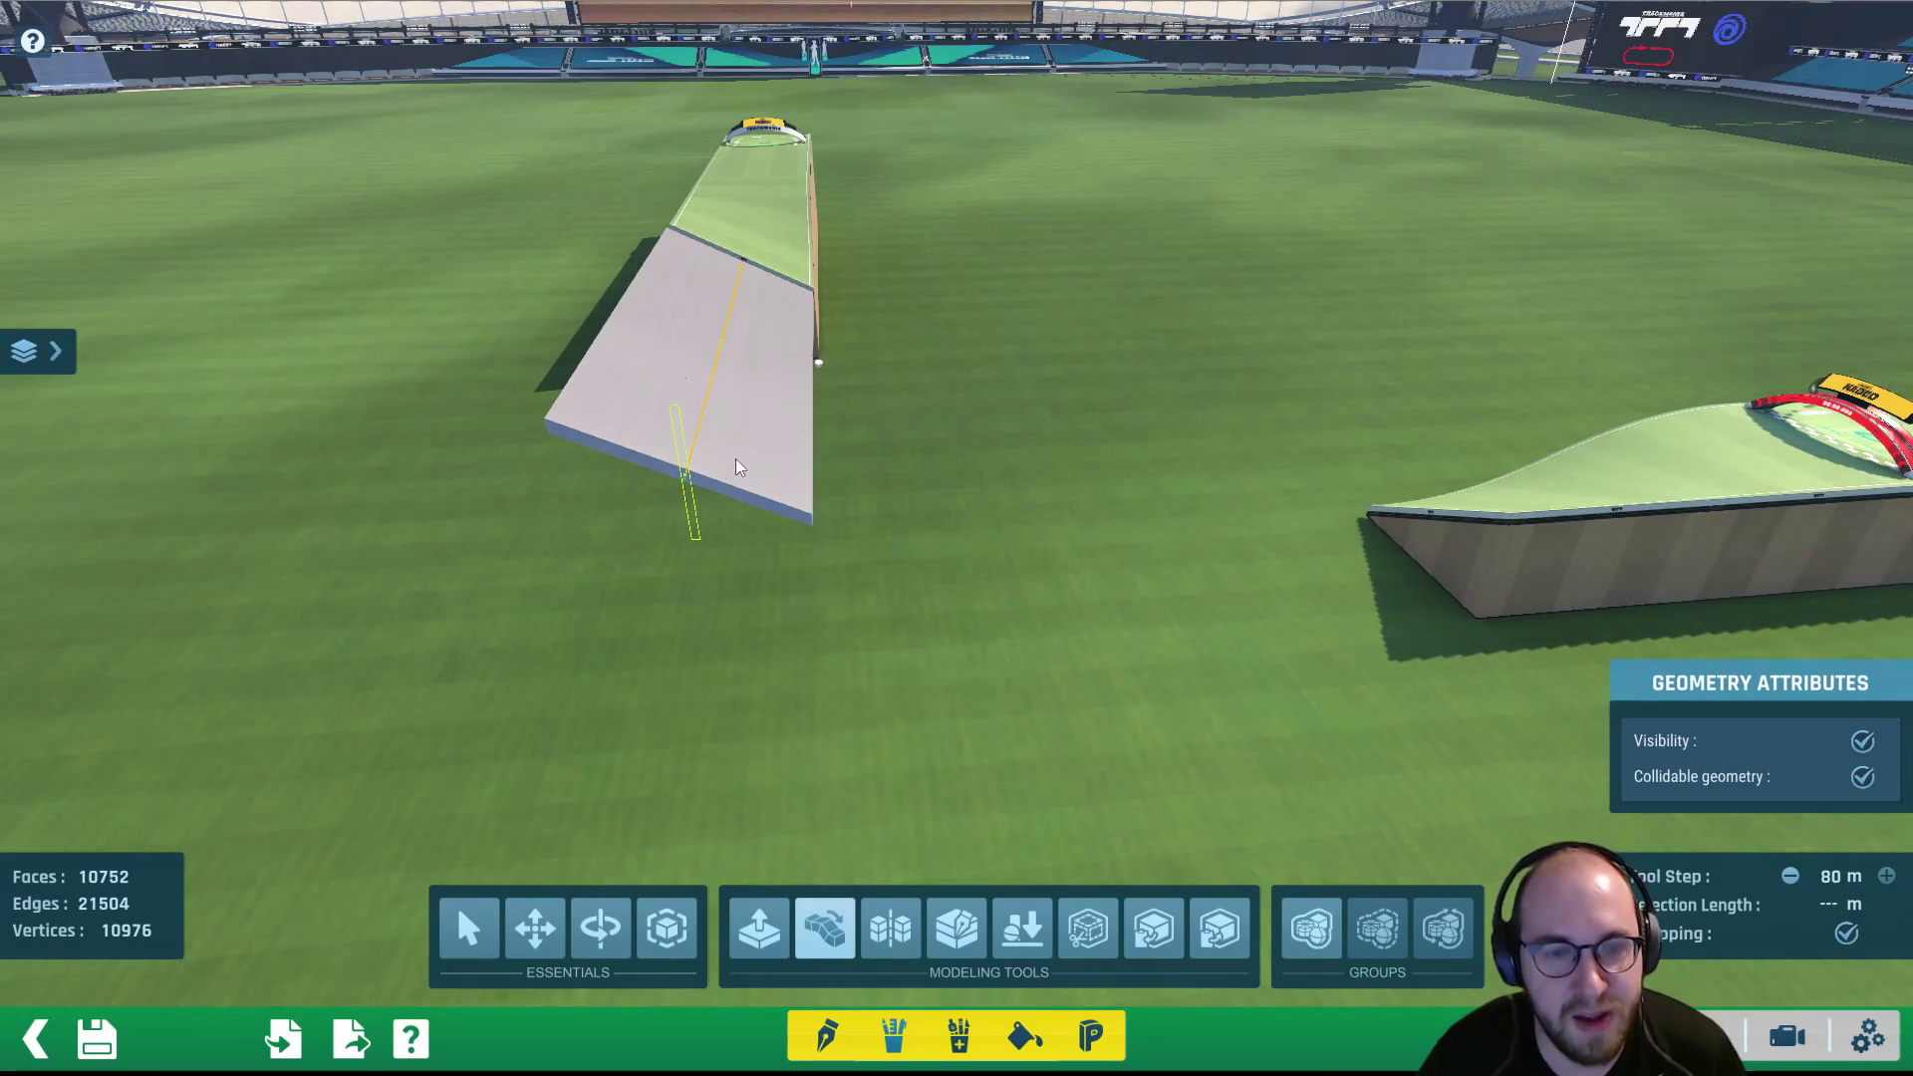
scroll(994, 482, "up", 3)
right_click_drag(994, 482, 934, 493, "alt")
left_click_drag(935, 493, 909, 510, "alt")
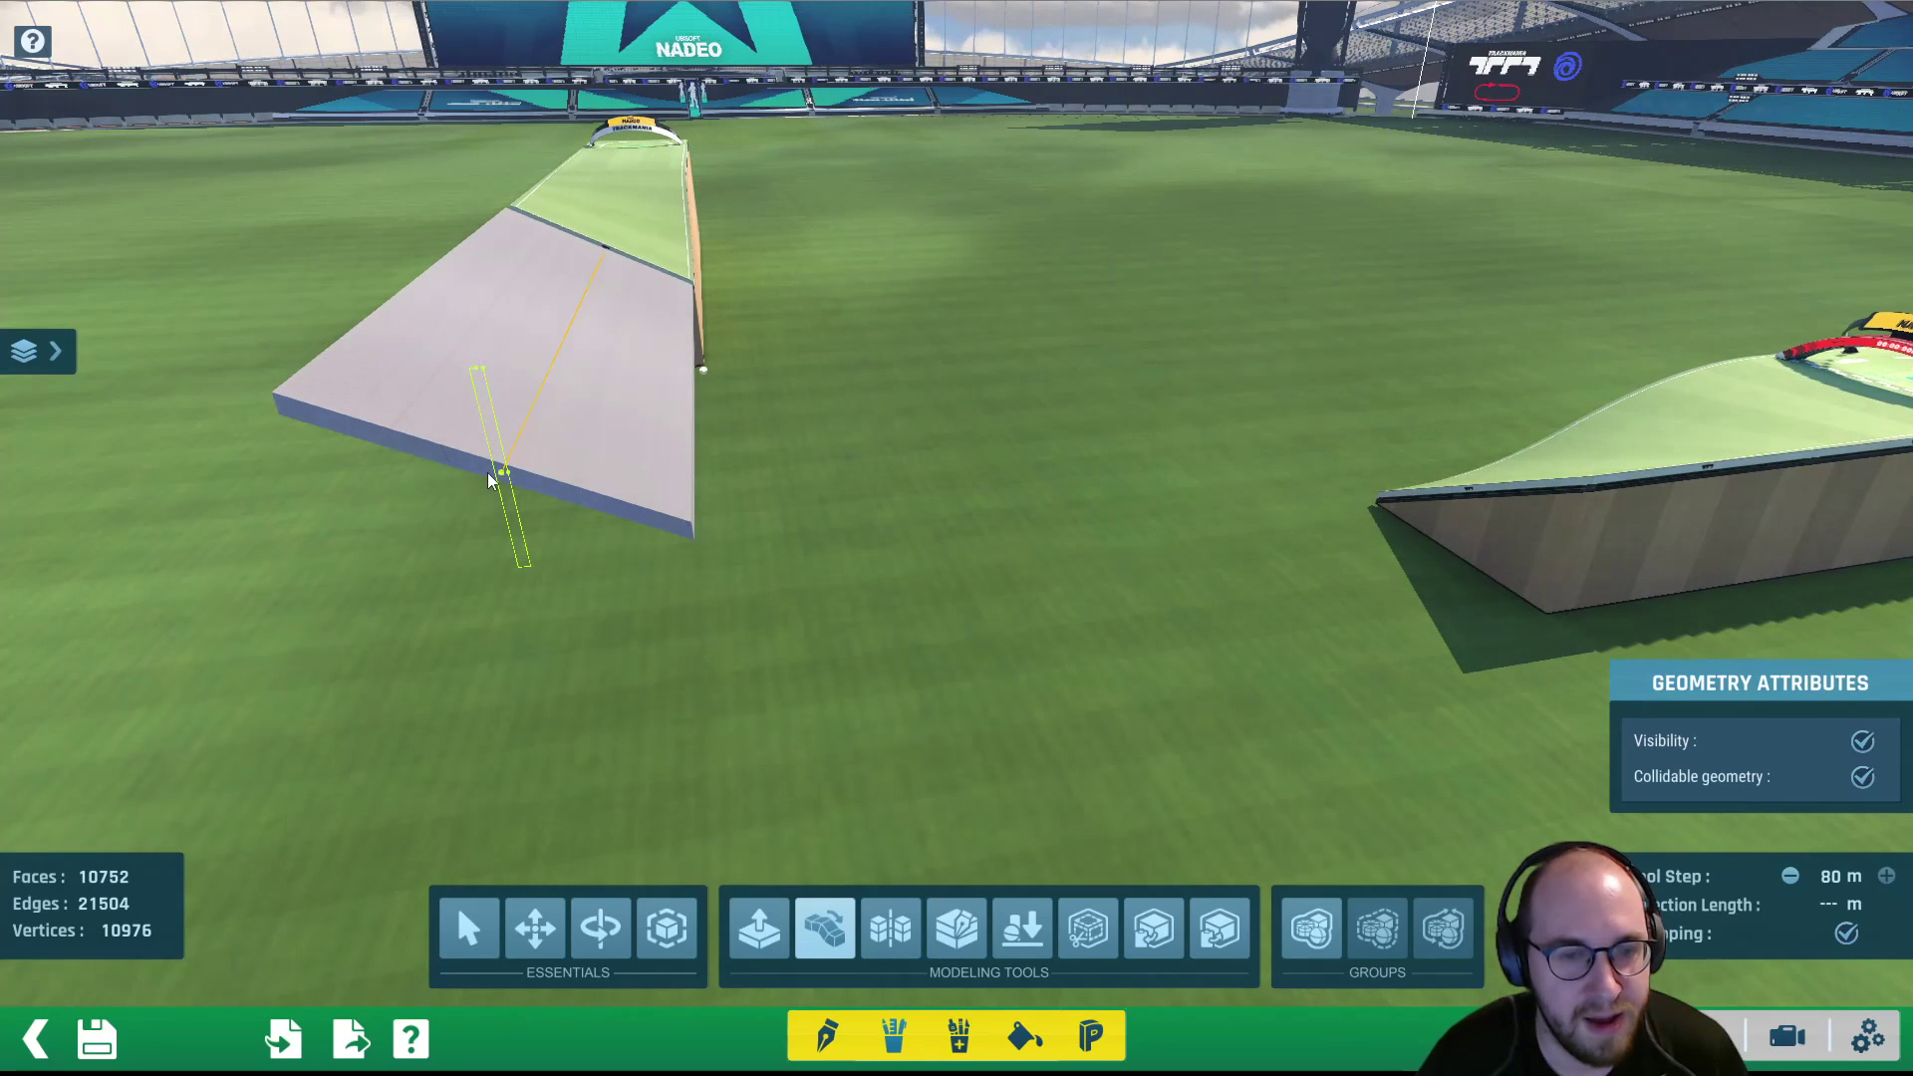
left_click(489, 479)
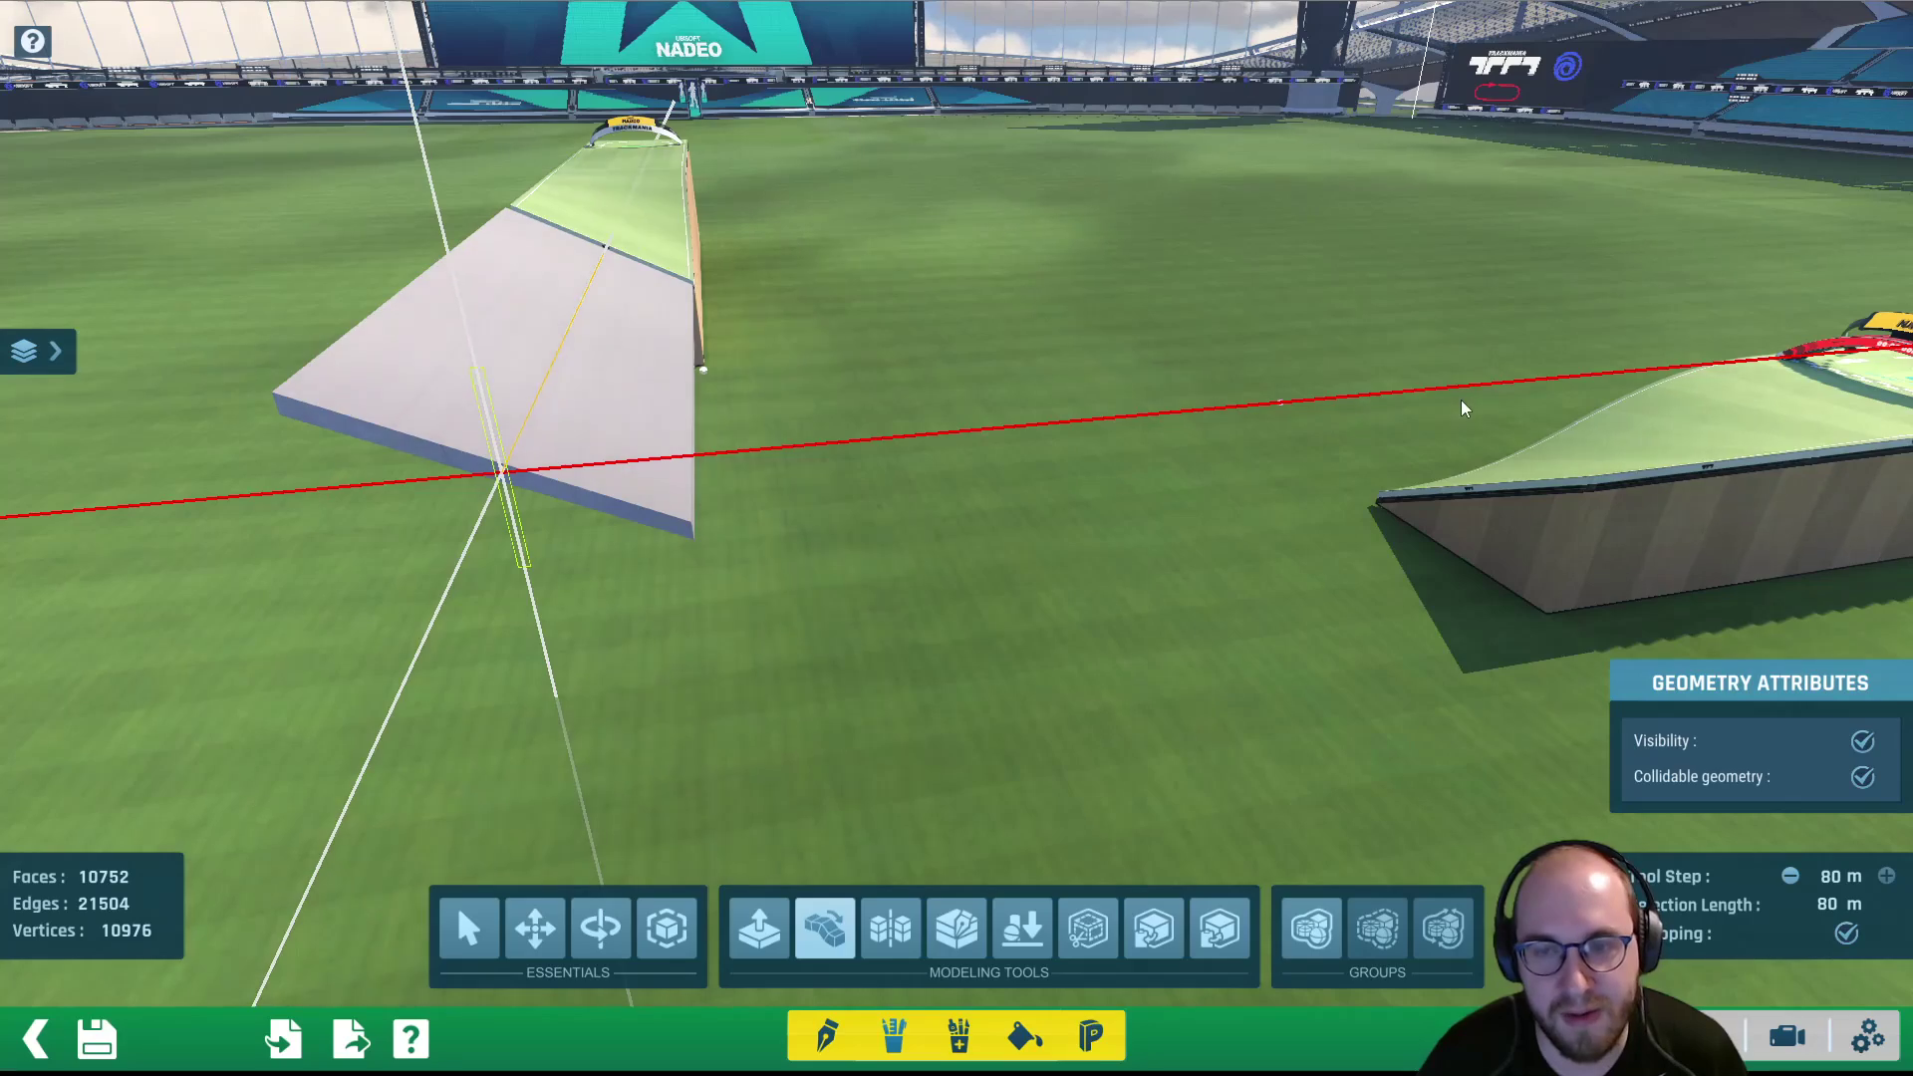
left_click(1416, 404)
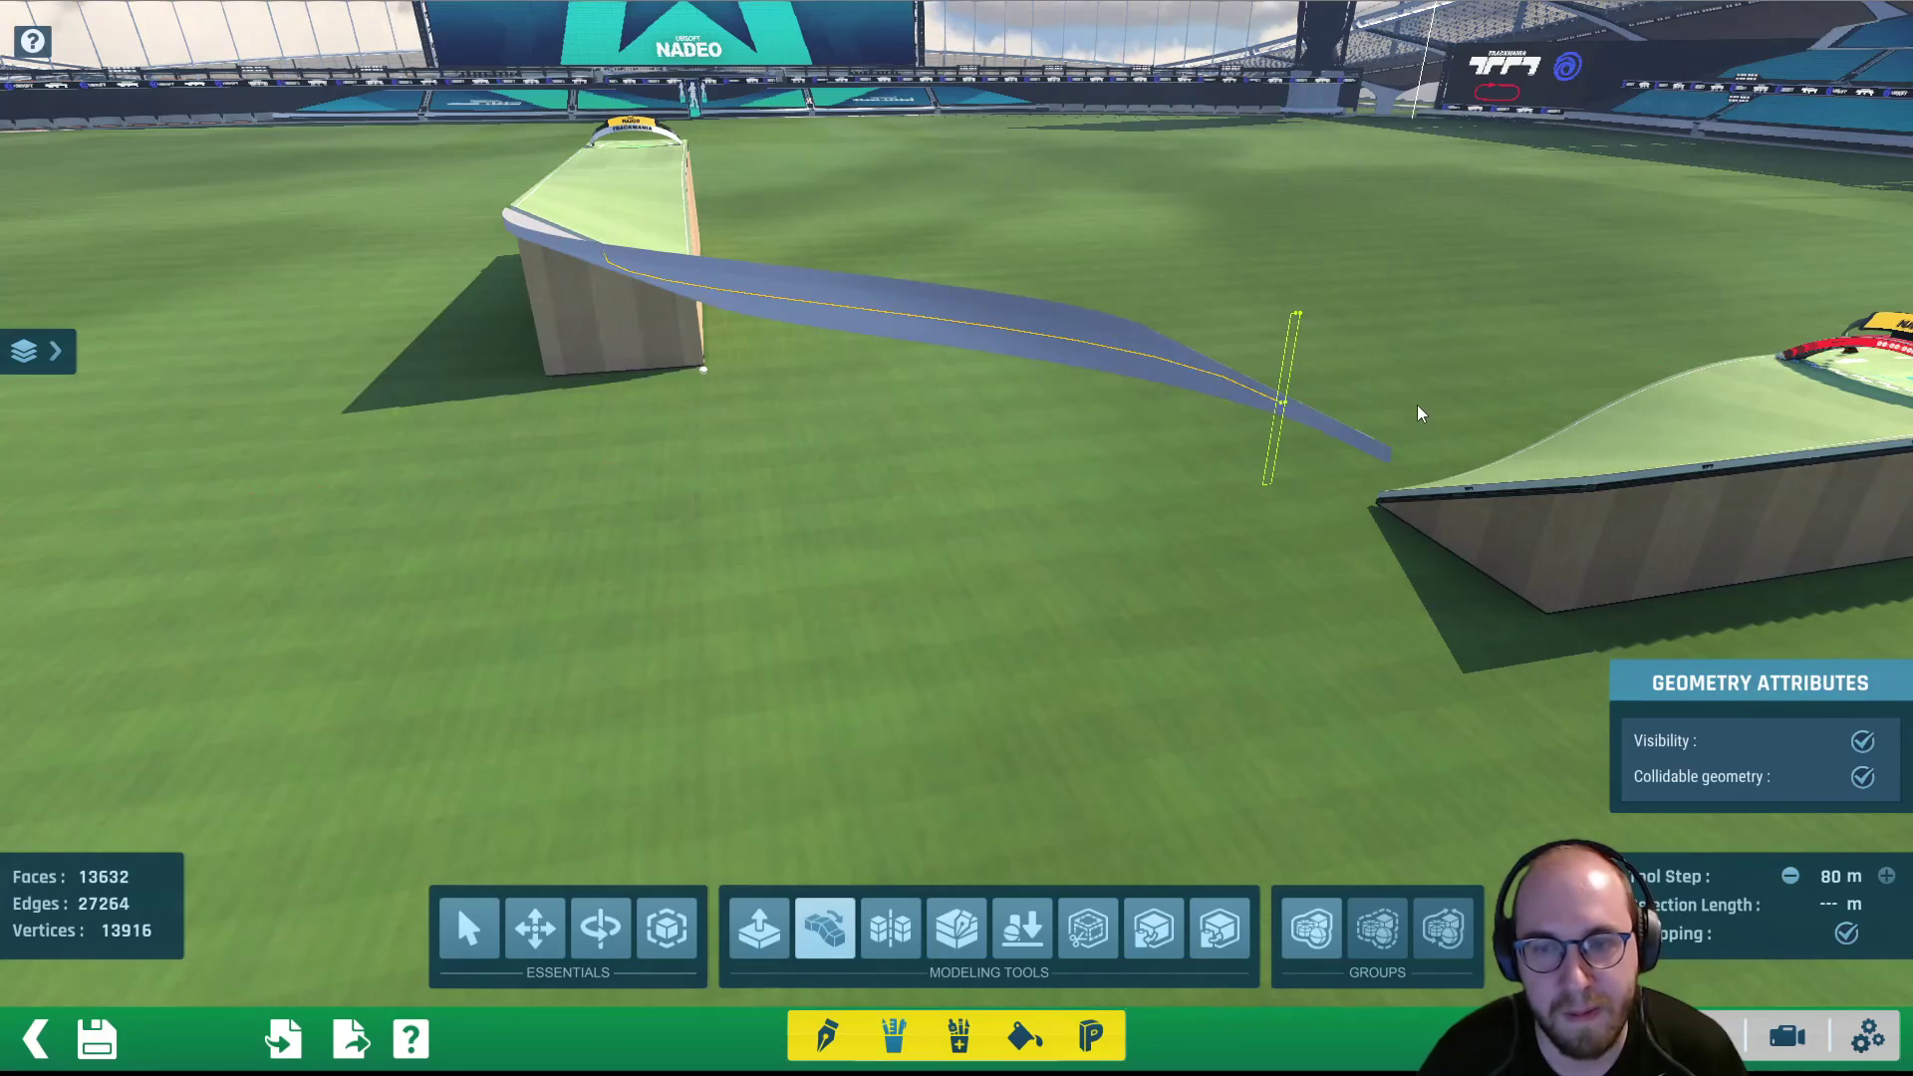
Set the tool step to 32 m and move the strip's free end a further 32 m sideways towards the finish ramp
scroll(1357, 556, "down", 3)
right_click_drag(1345, 555, 1356, 657, "alt")
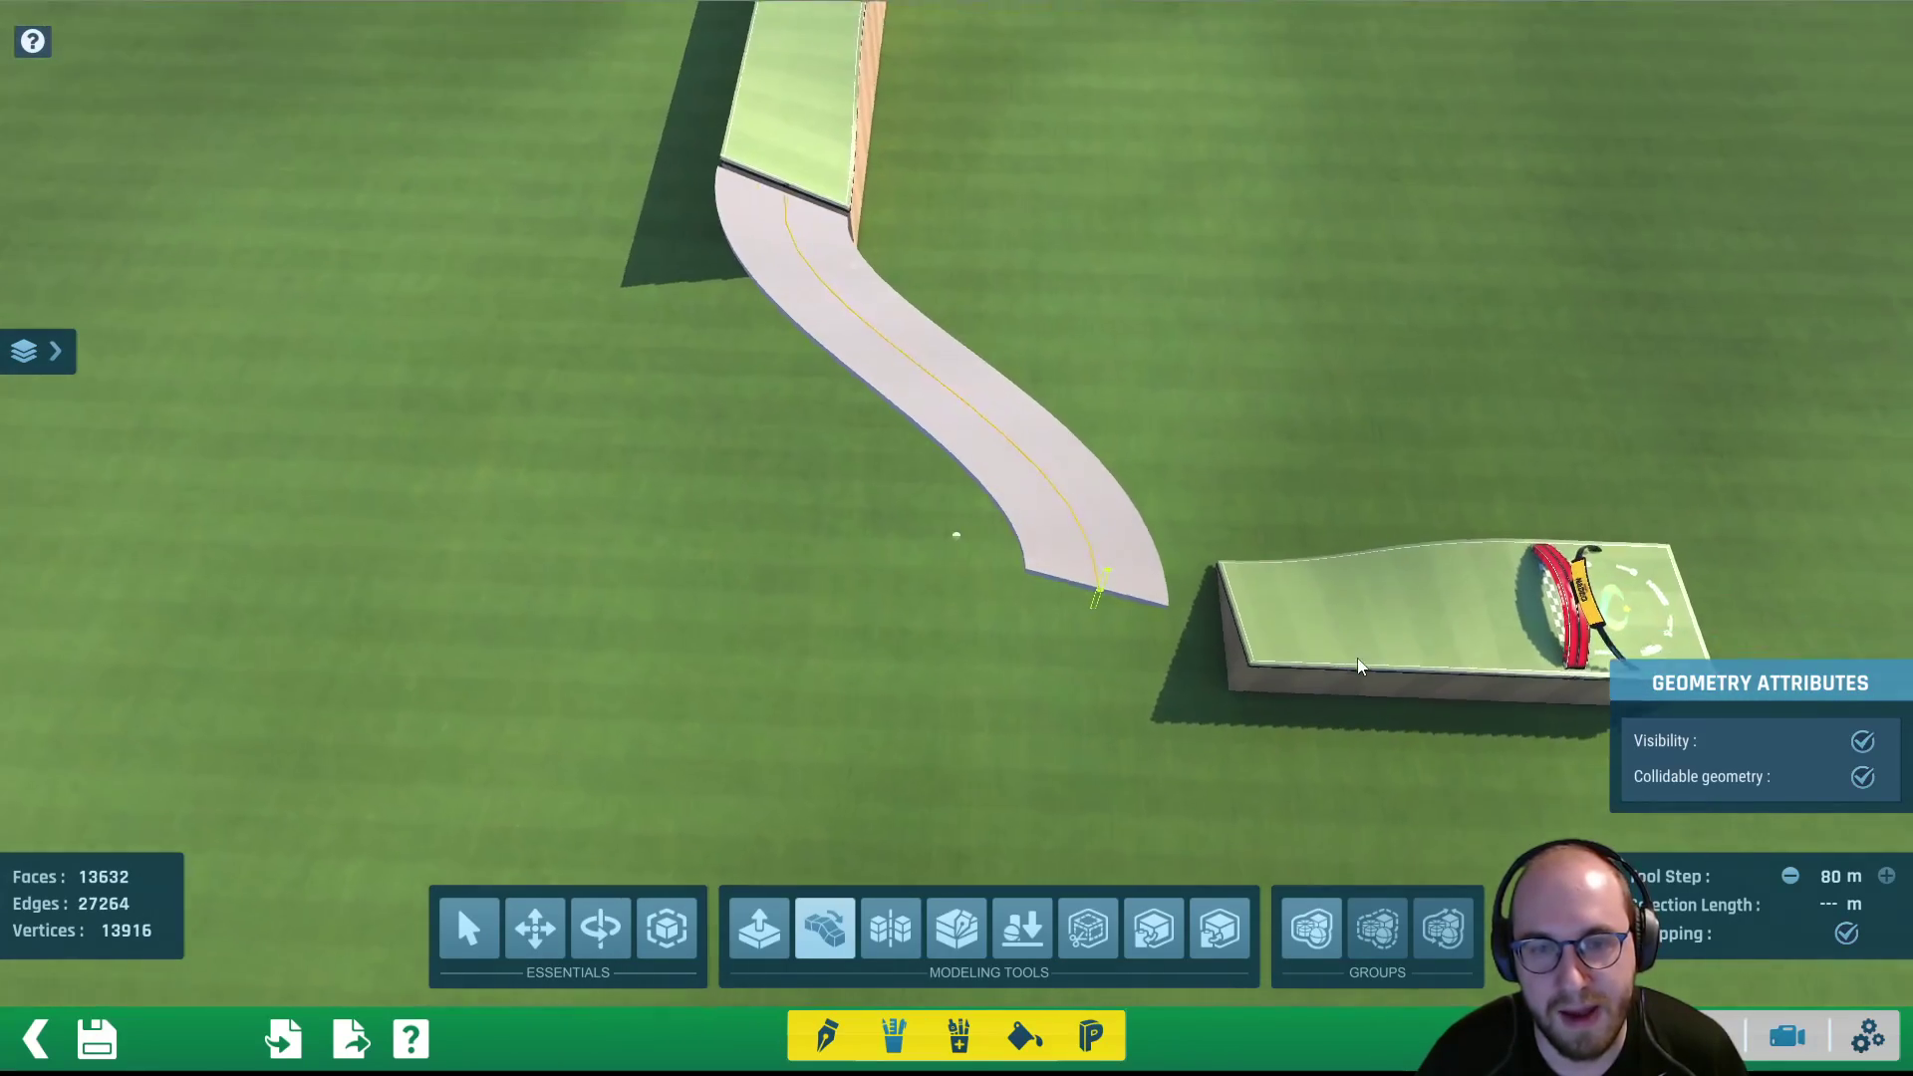
left_click_drag(1357, 658, 1062, 560, "alt")
scroll(1061, 560, "up", 3)
right_click_drag(1209, 510, 1265, 408, "alt")
left_click(1835, 881)
left_click(1833, 876)
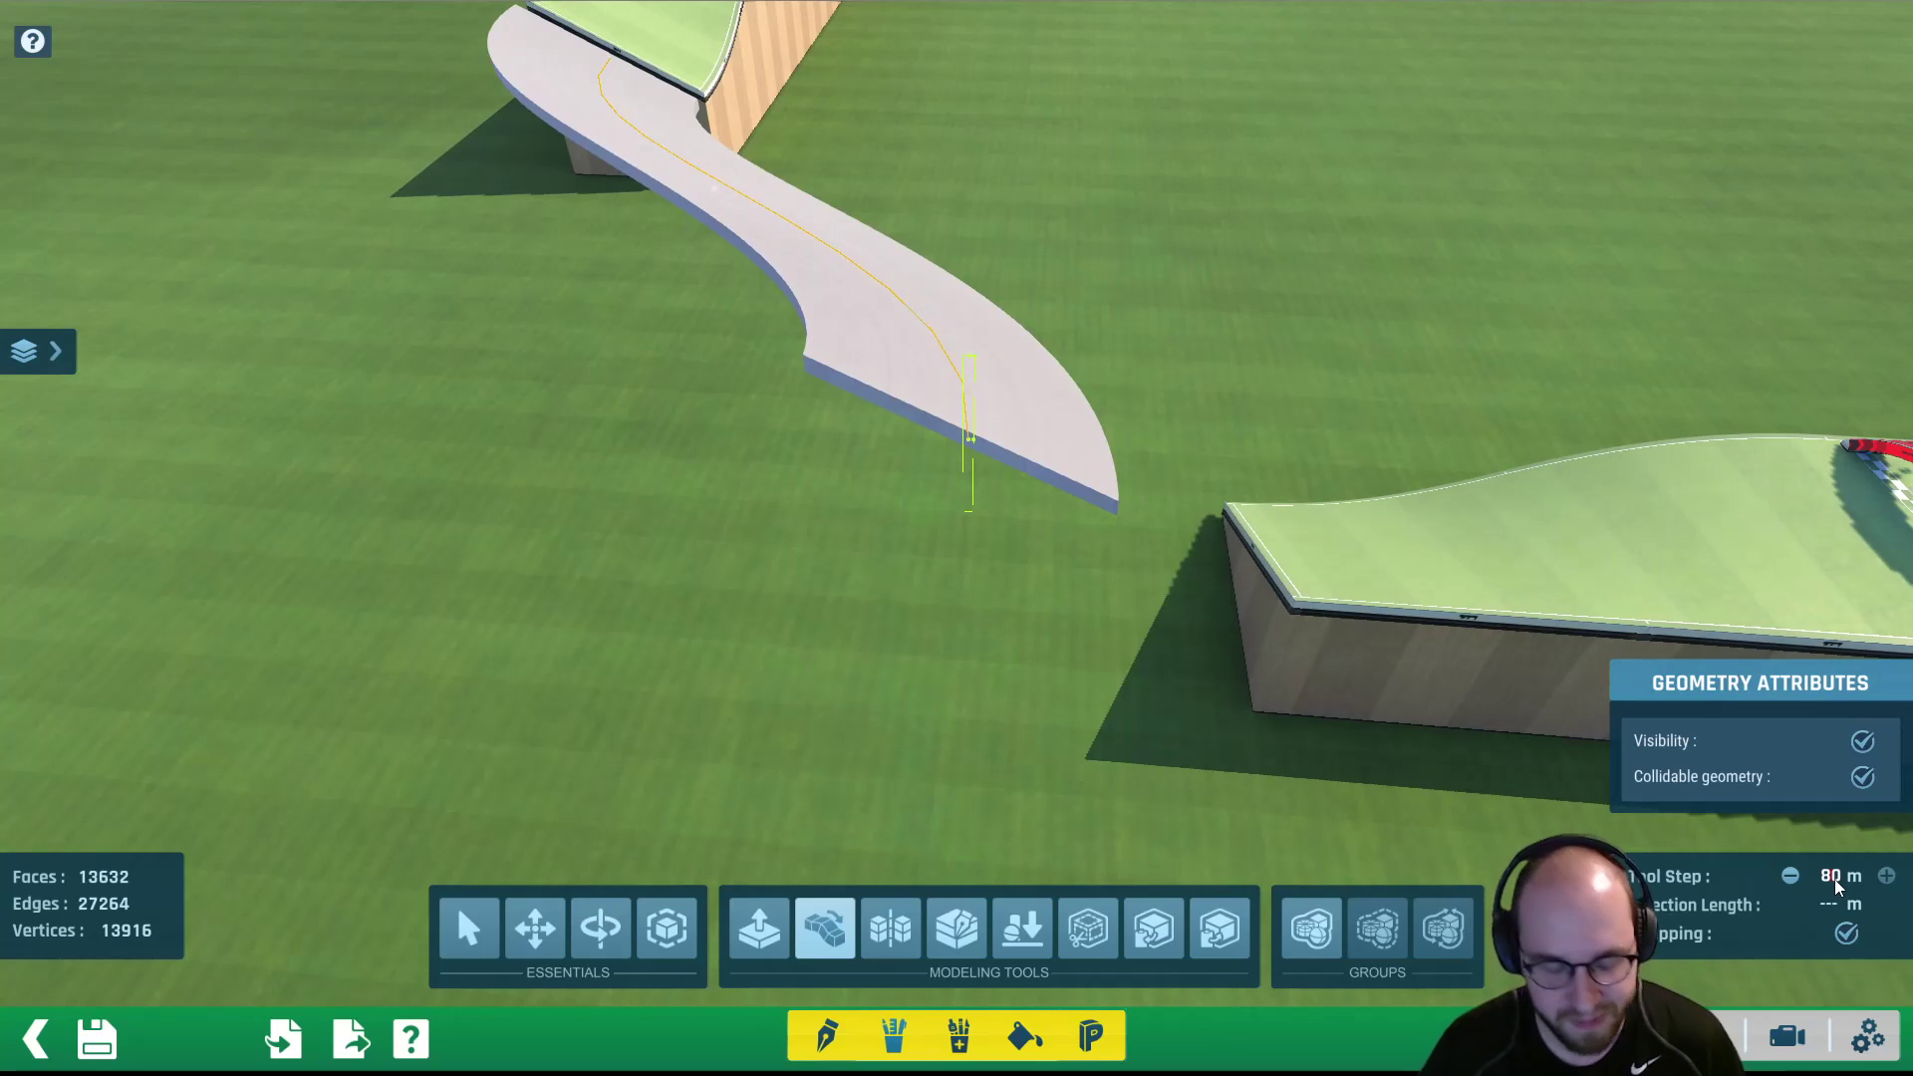
type("32")
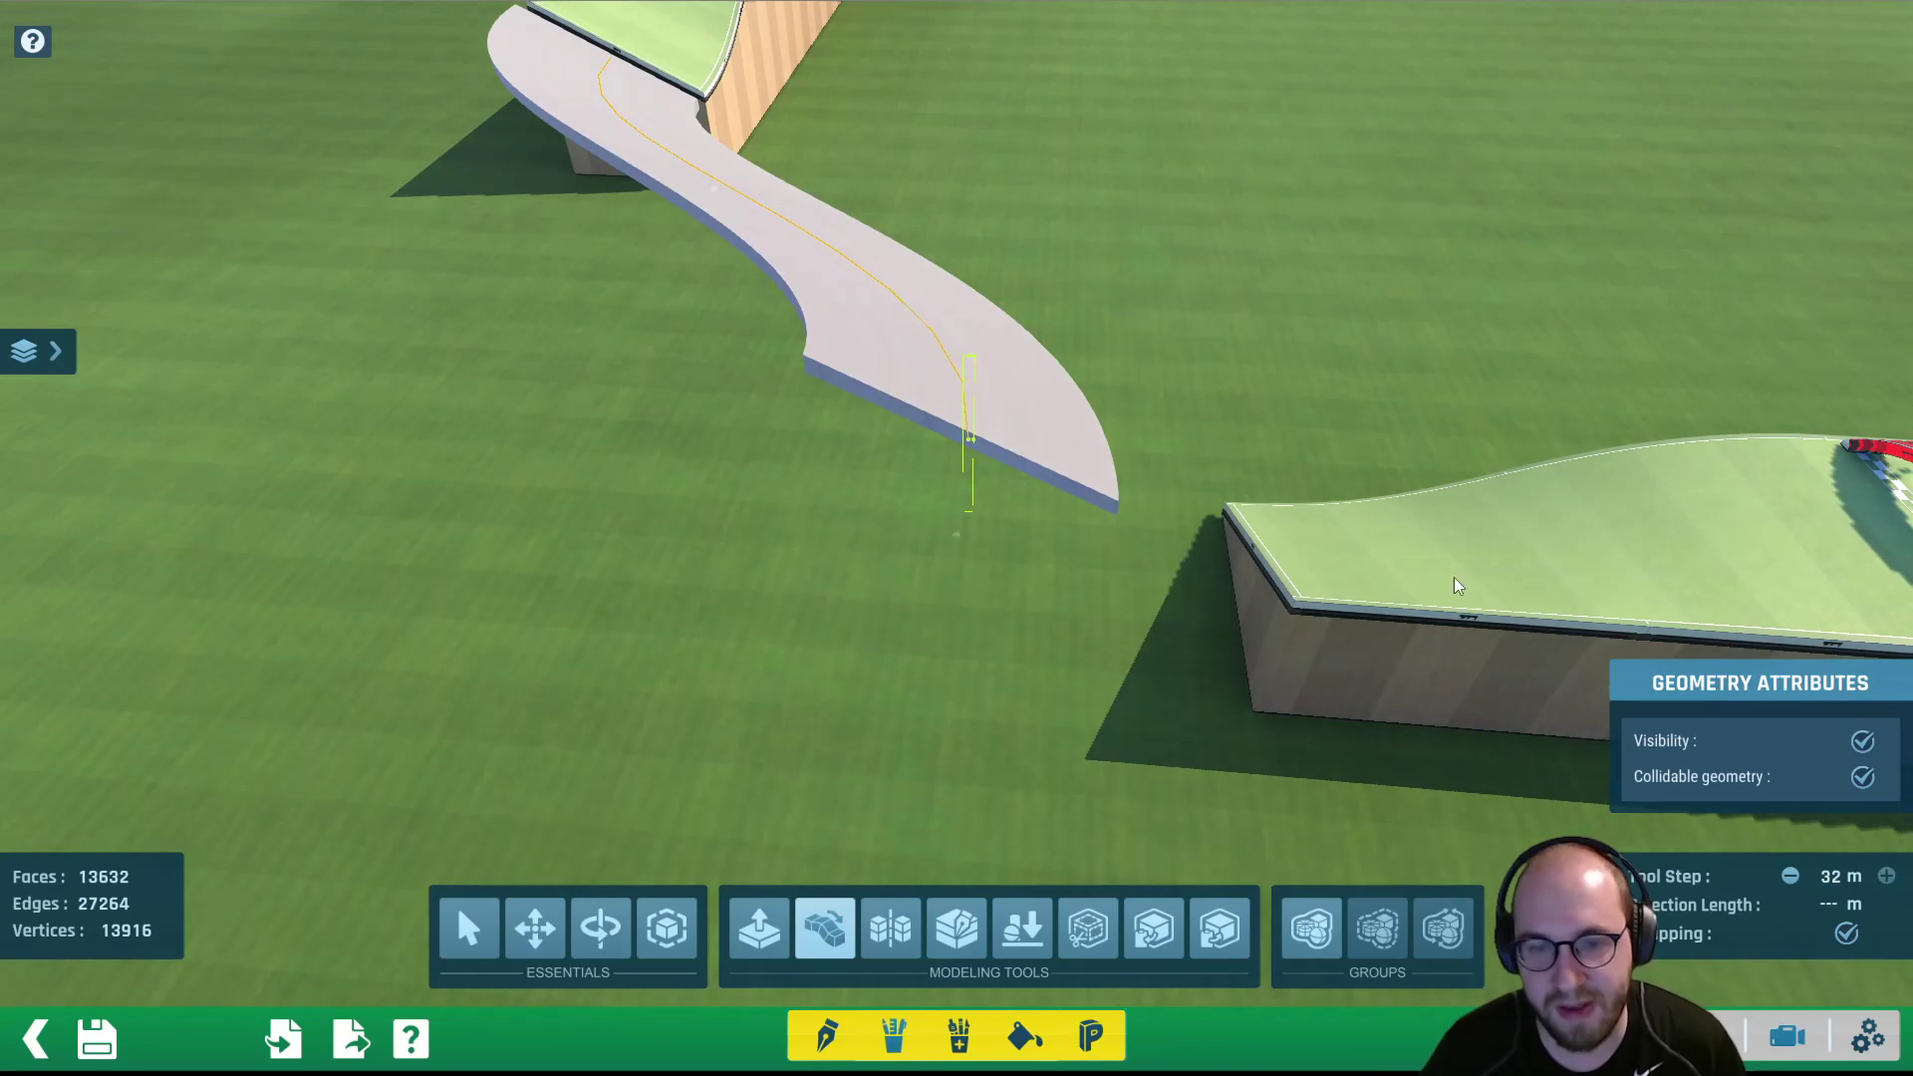
right_click_drag(1454, 577, 928, 443)
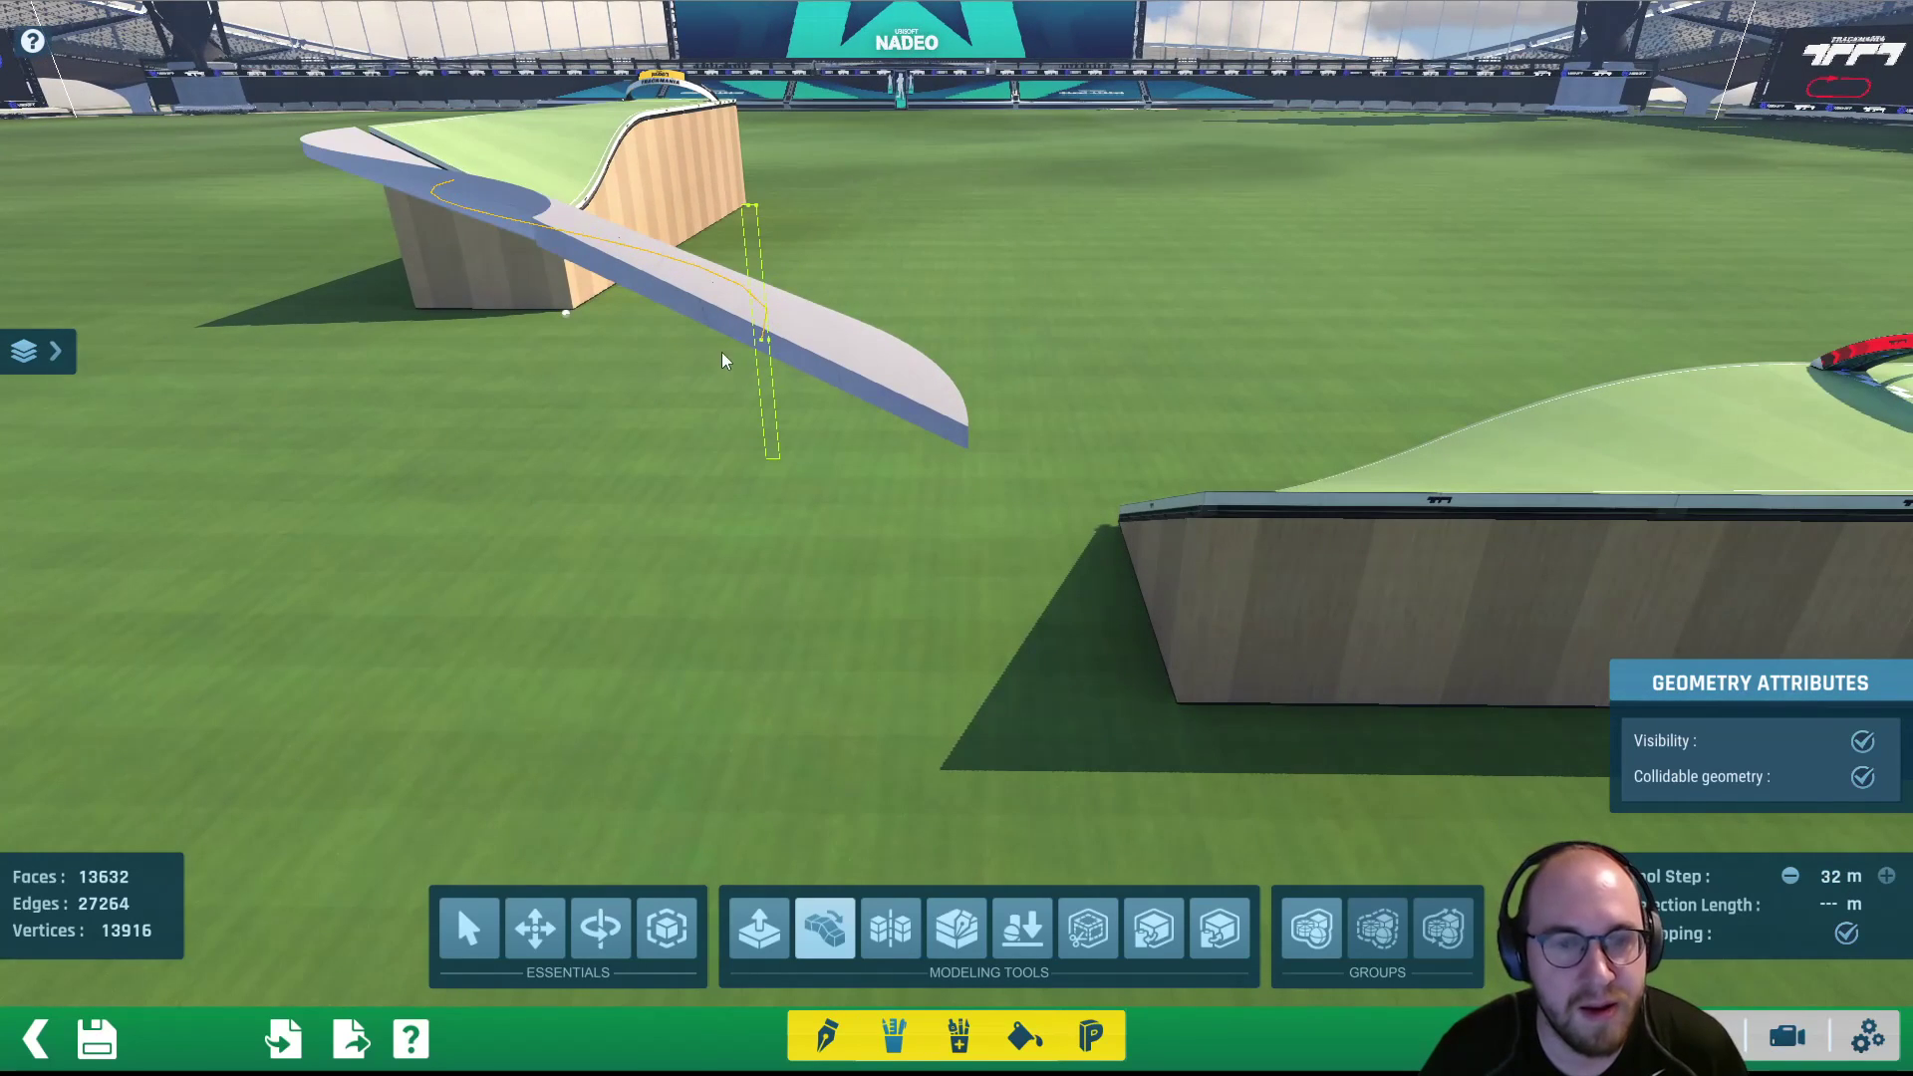
left_click(754, 344)
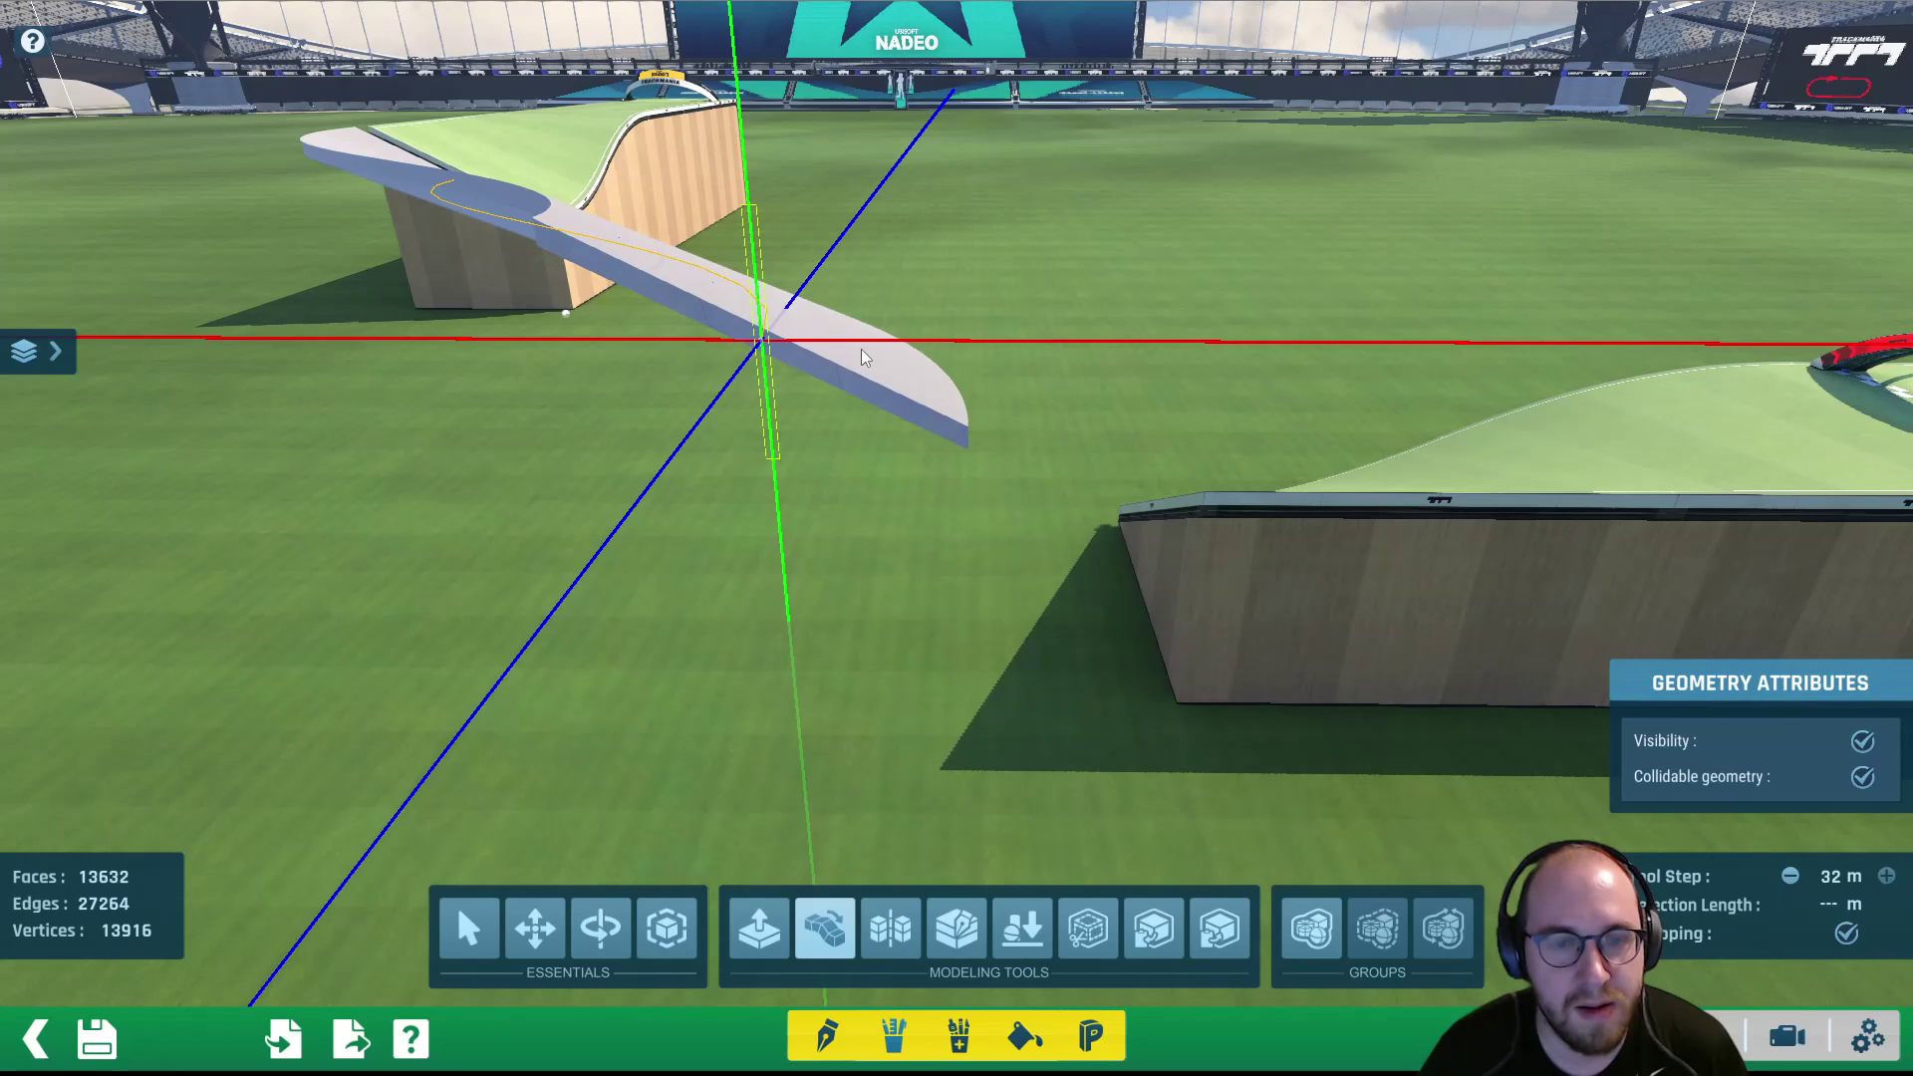
left_click(759, 340)
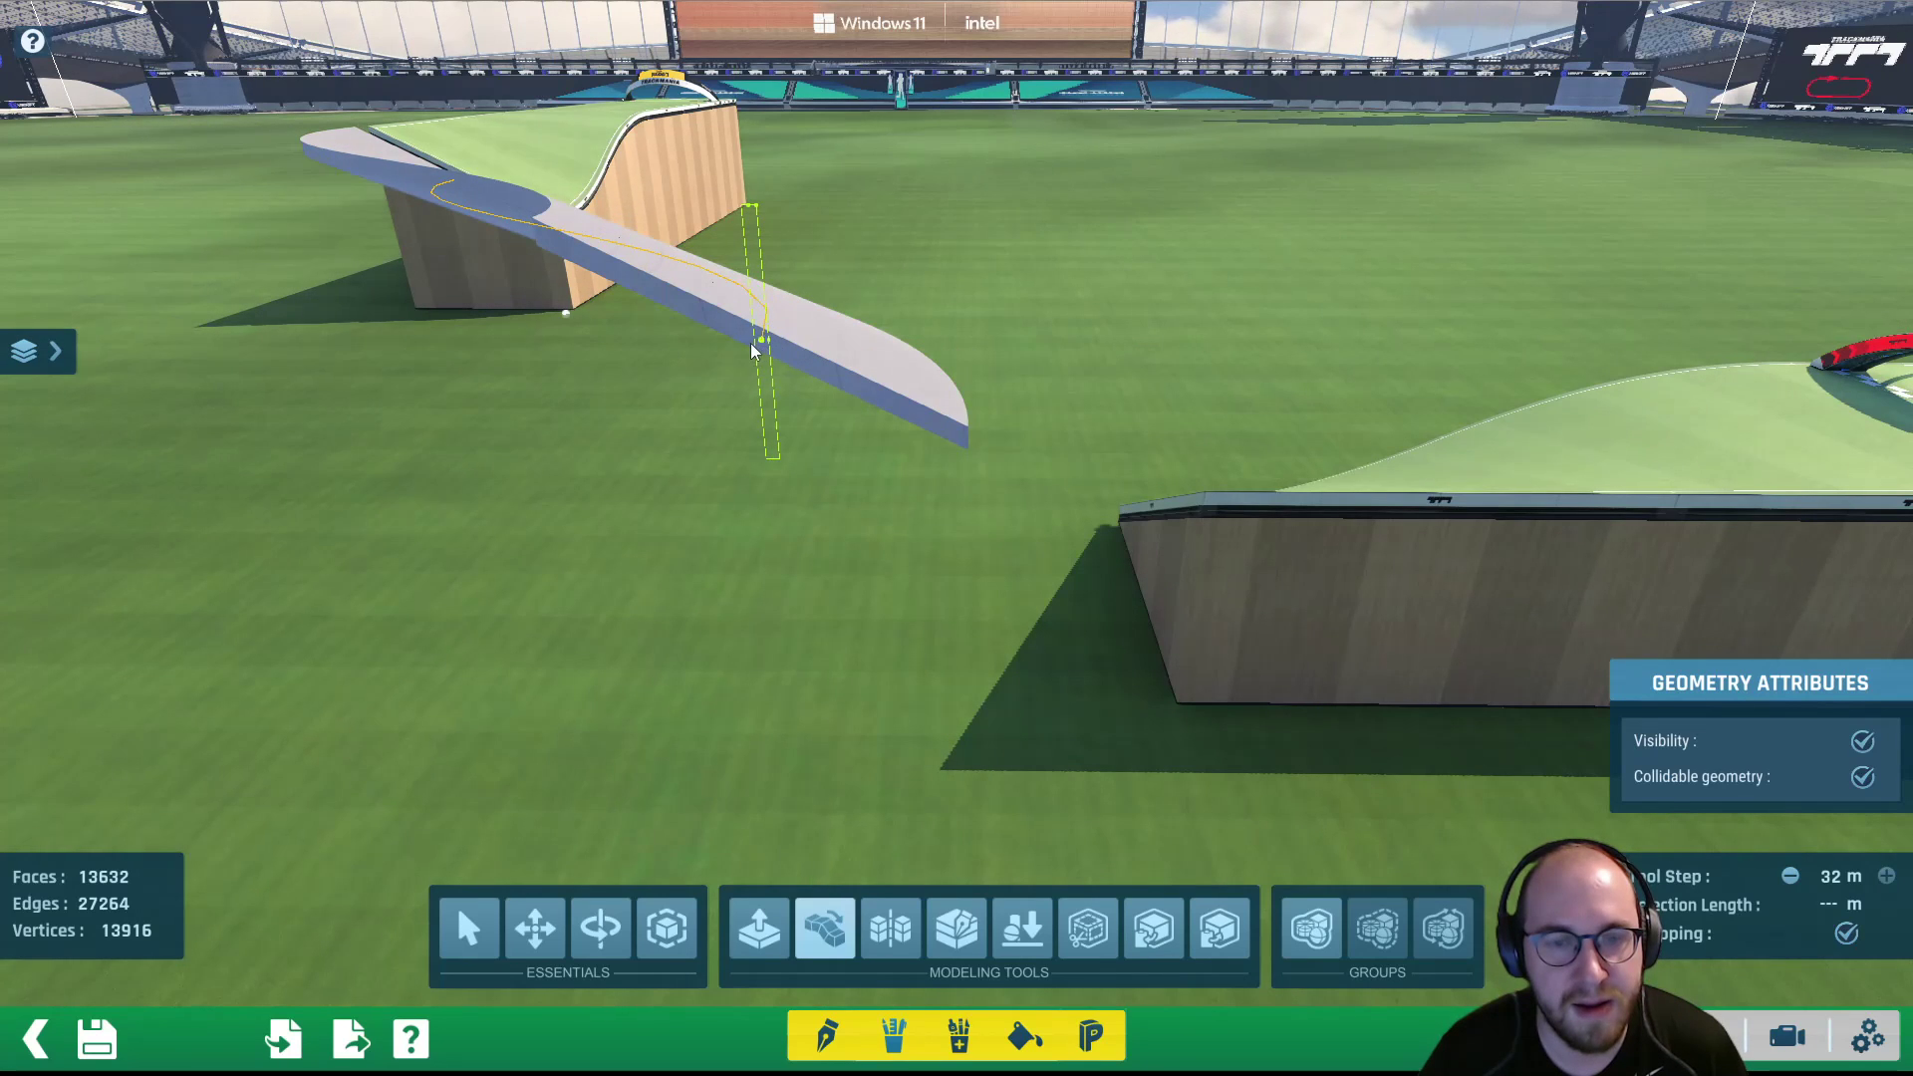
left_click(757, 343)
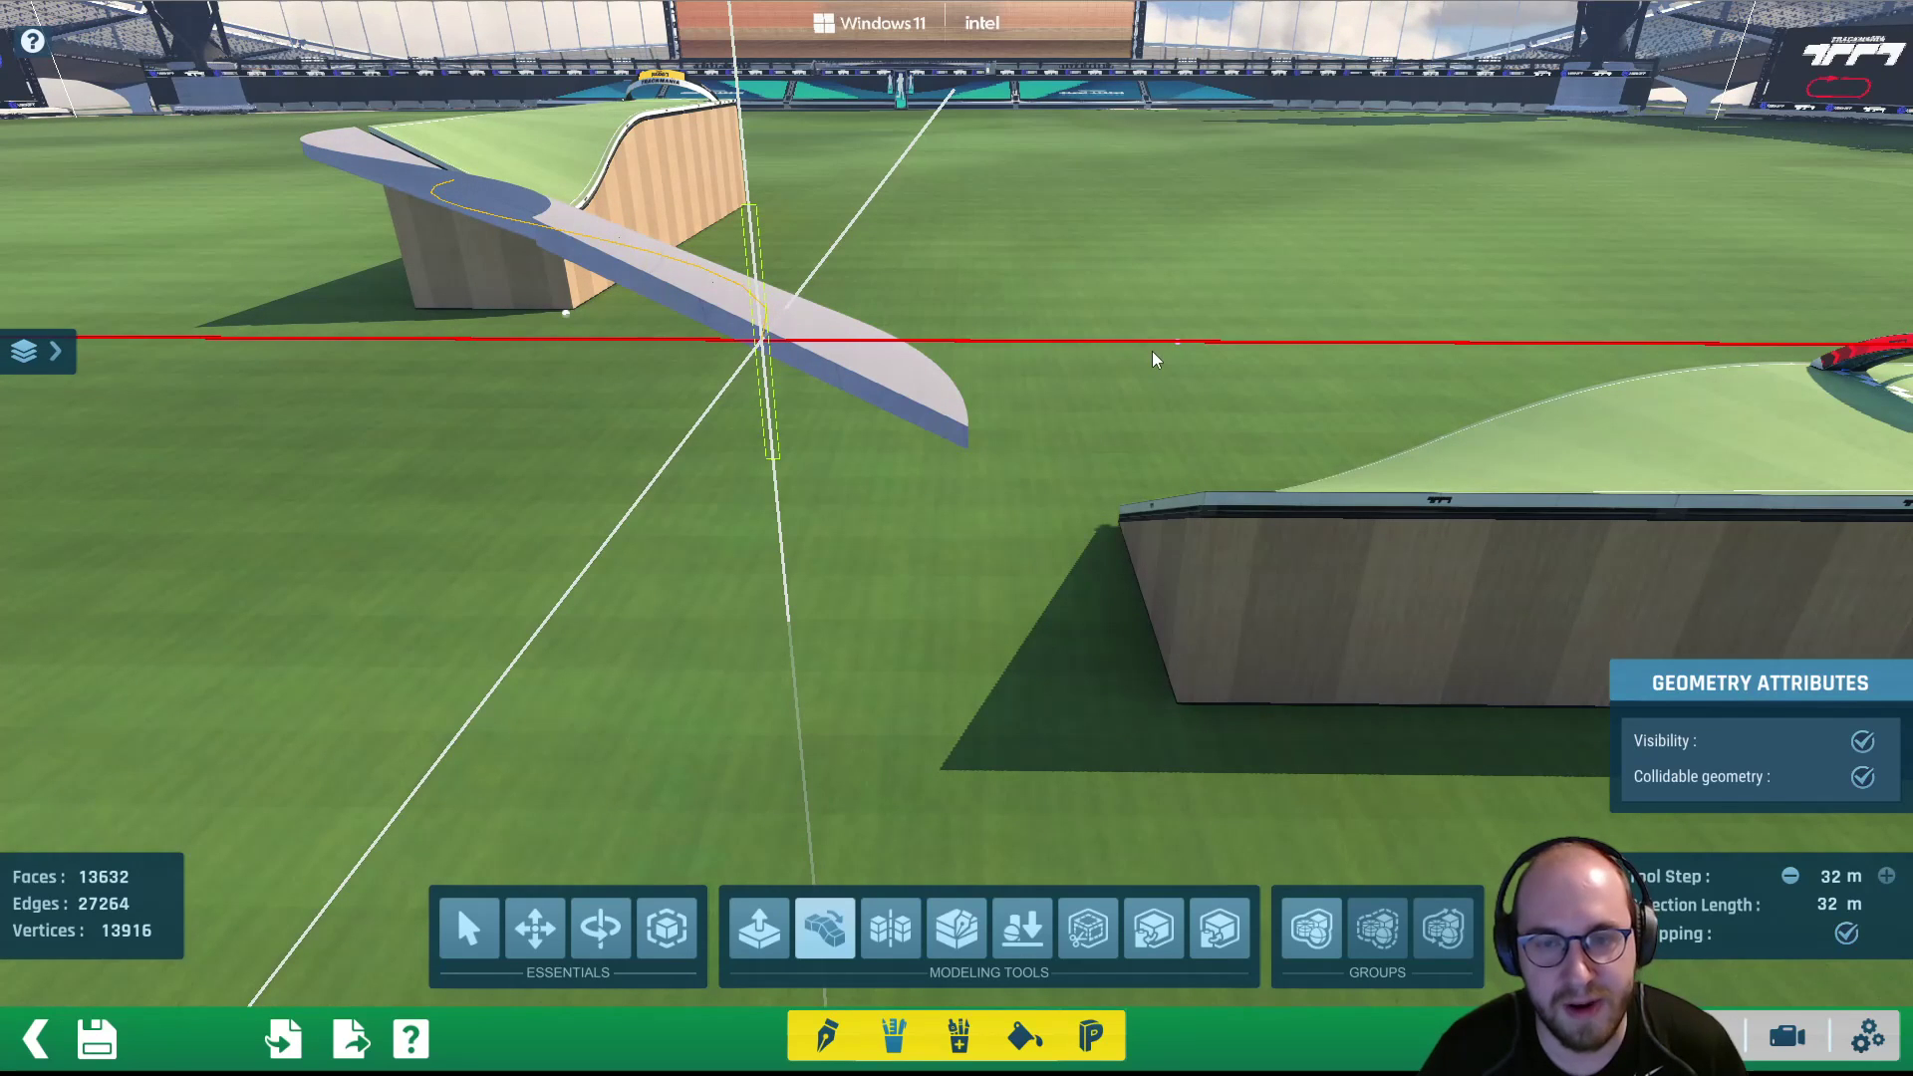
left_click(1176, 356)
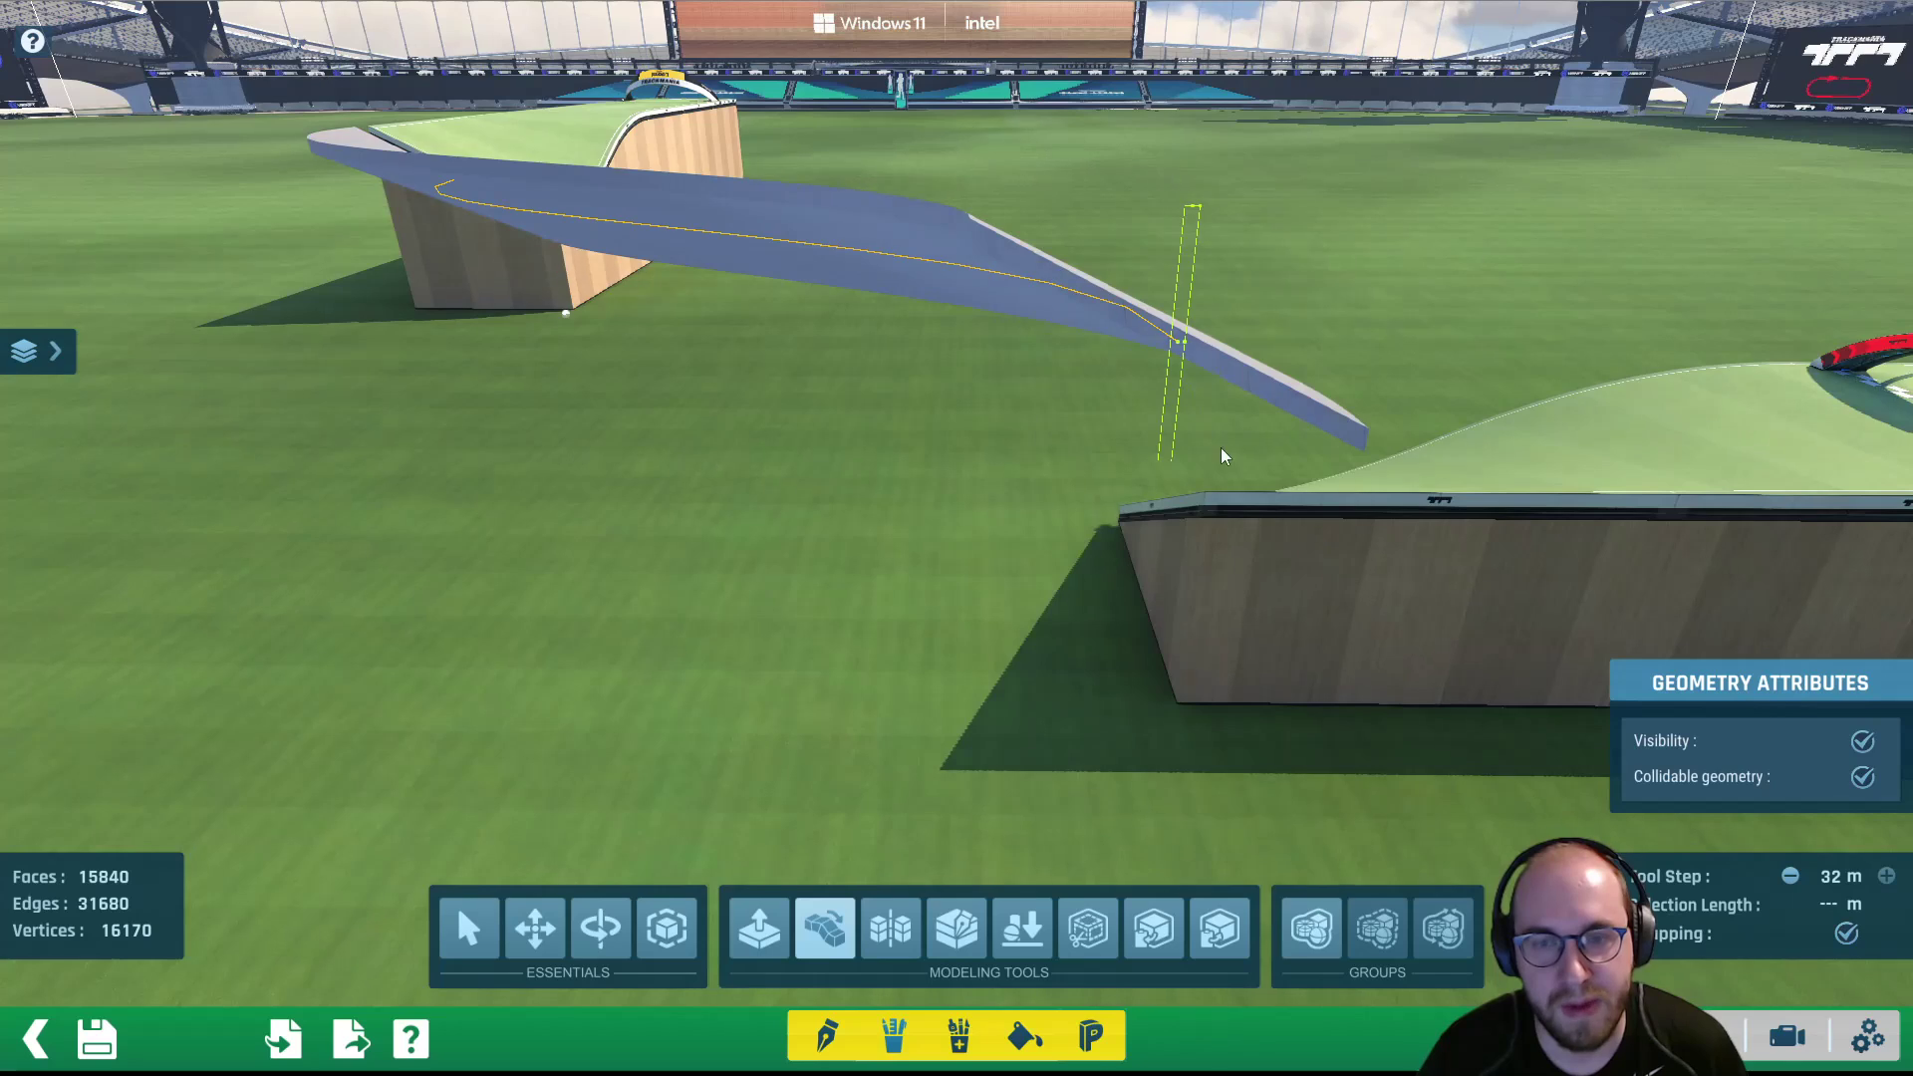
Set the tool step to 16 m and lower the strip's free end by that step to the finish ramp's entry edge
scroll(1226, 460, "down", 3)
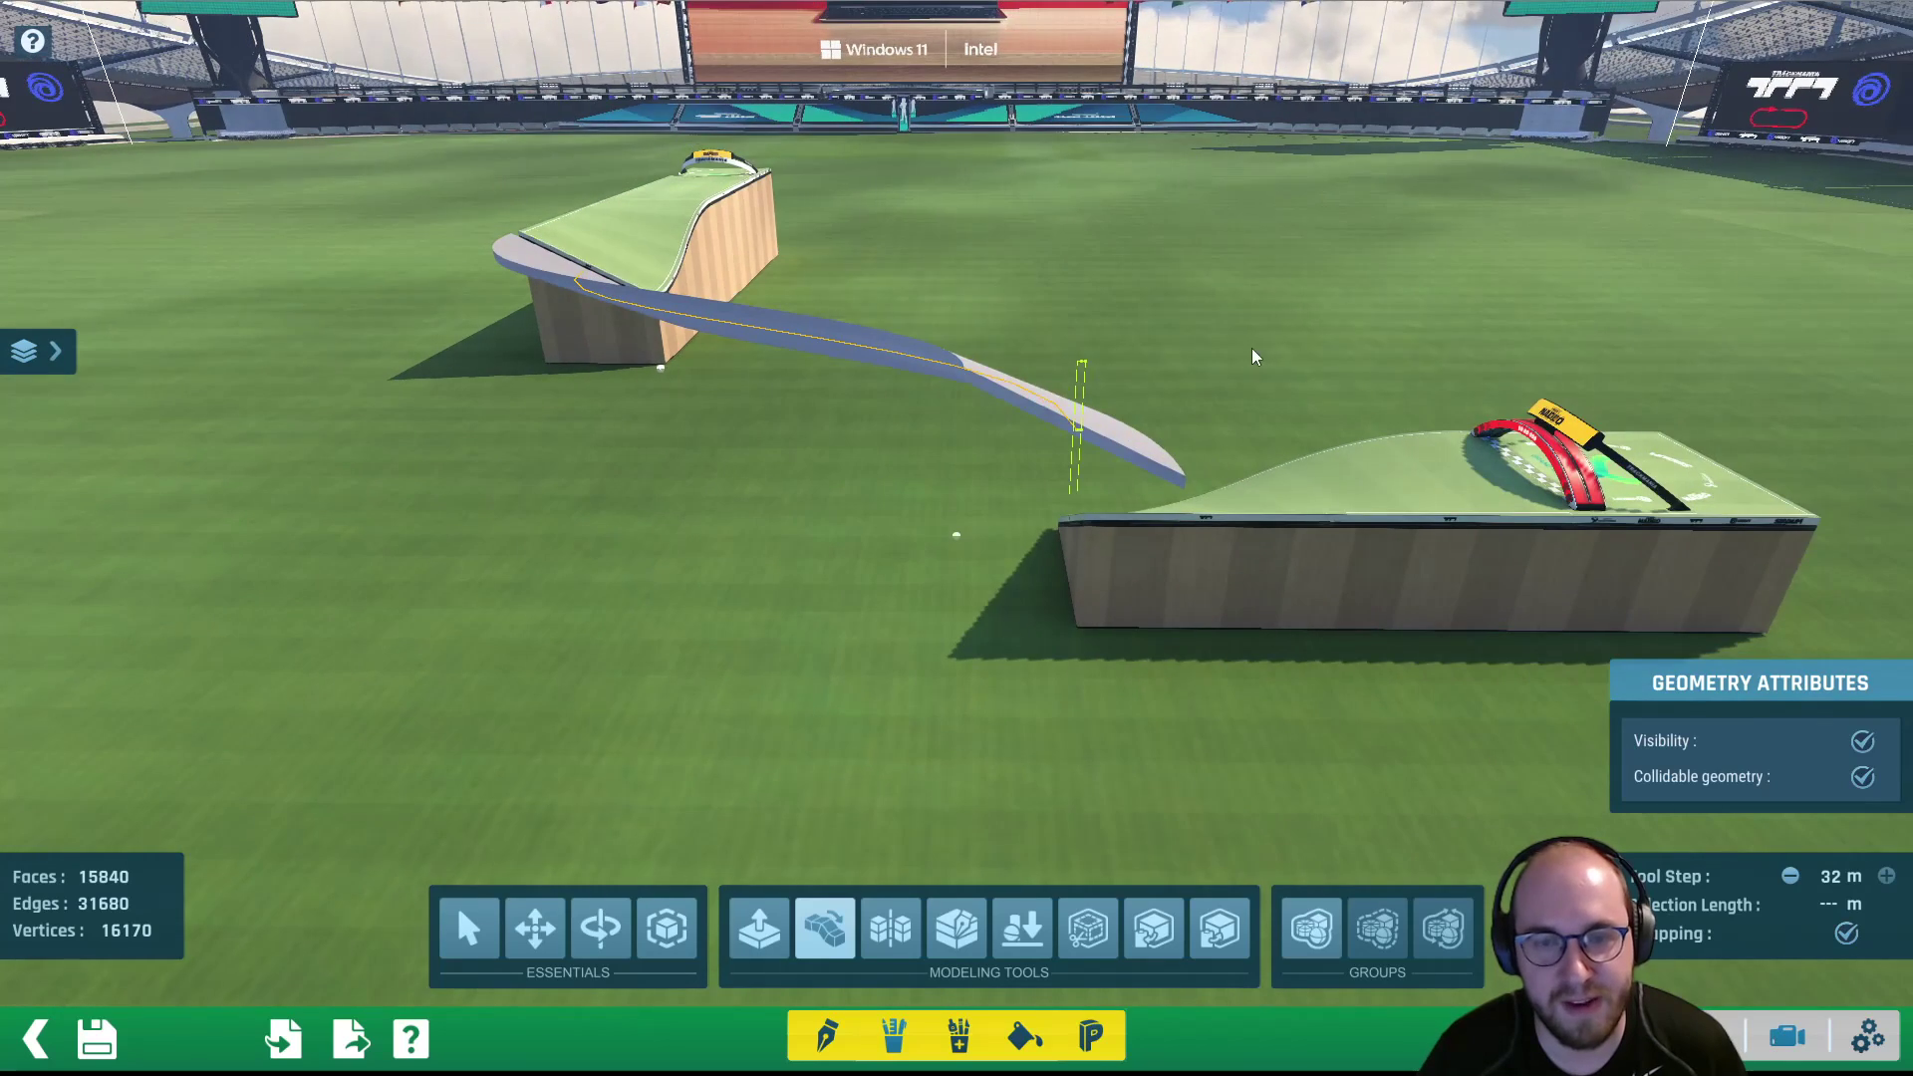
scroll(1216, 369, "up", 3)
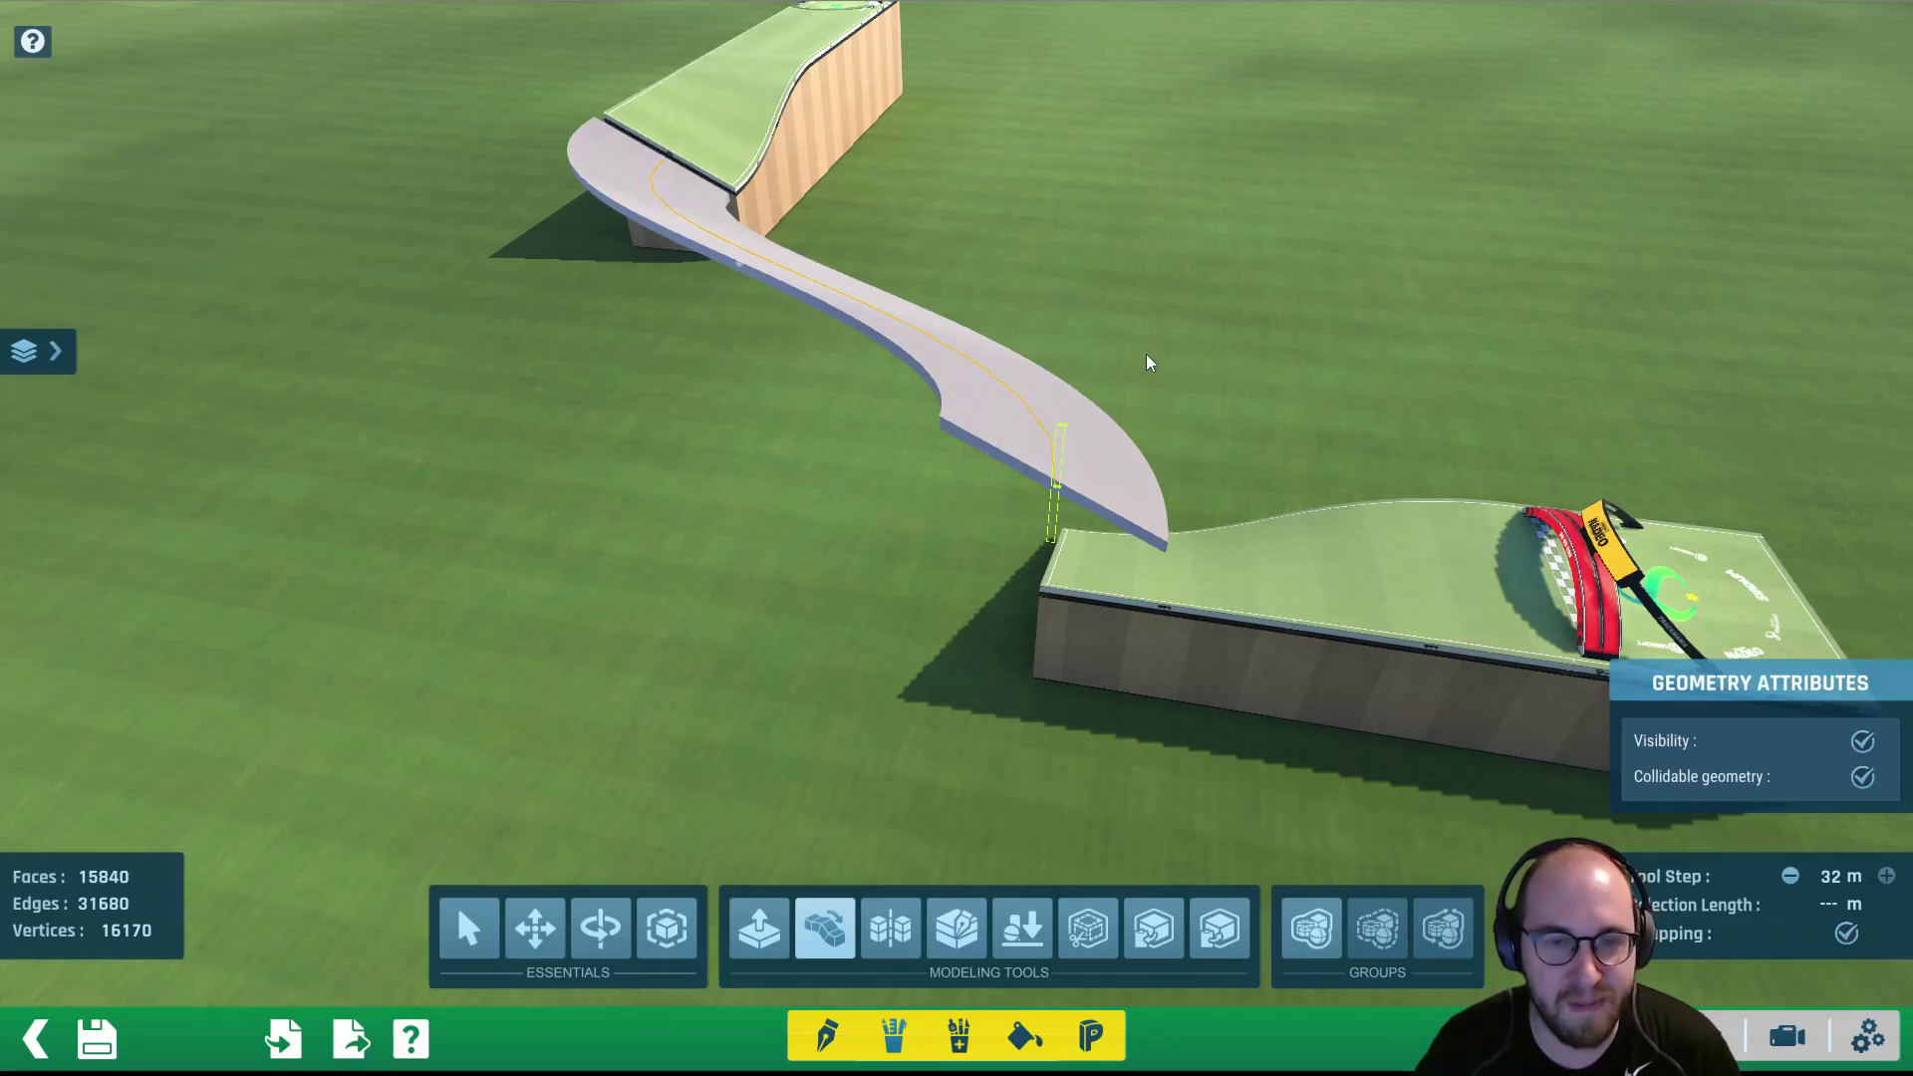
right_click_drag(1229, 461, 1336, 589)
scroll(1306, 502, "up", 4)
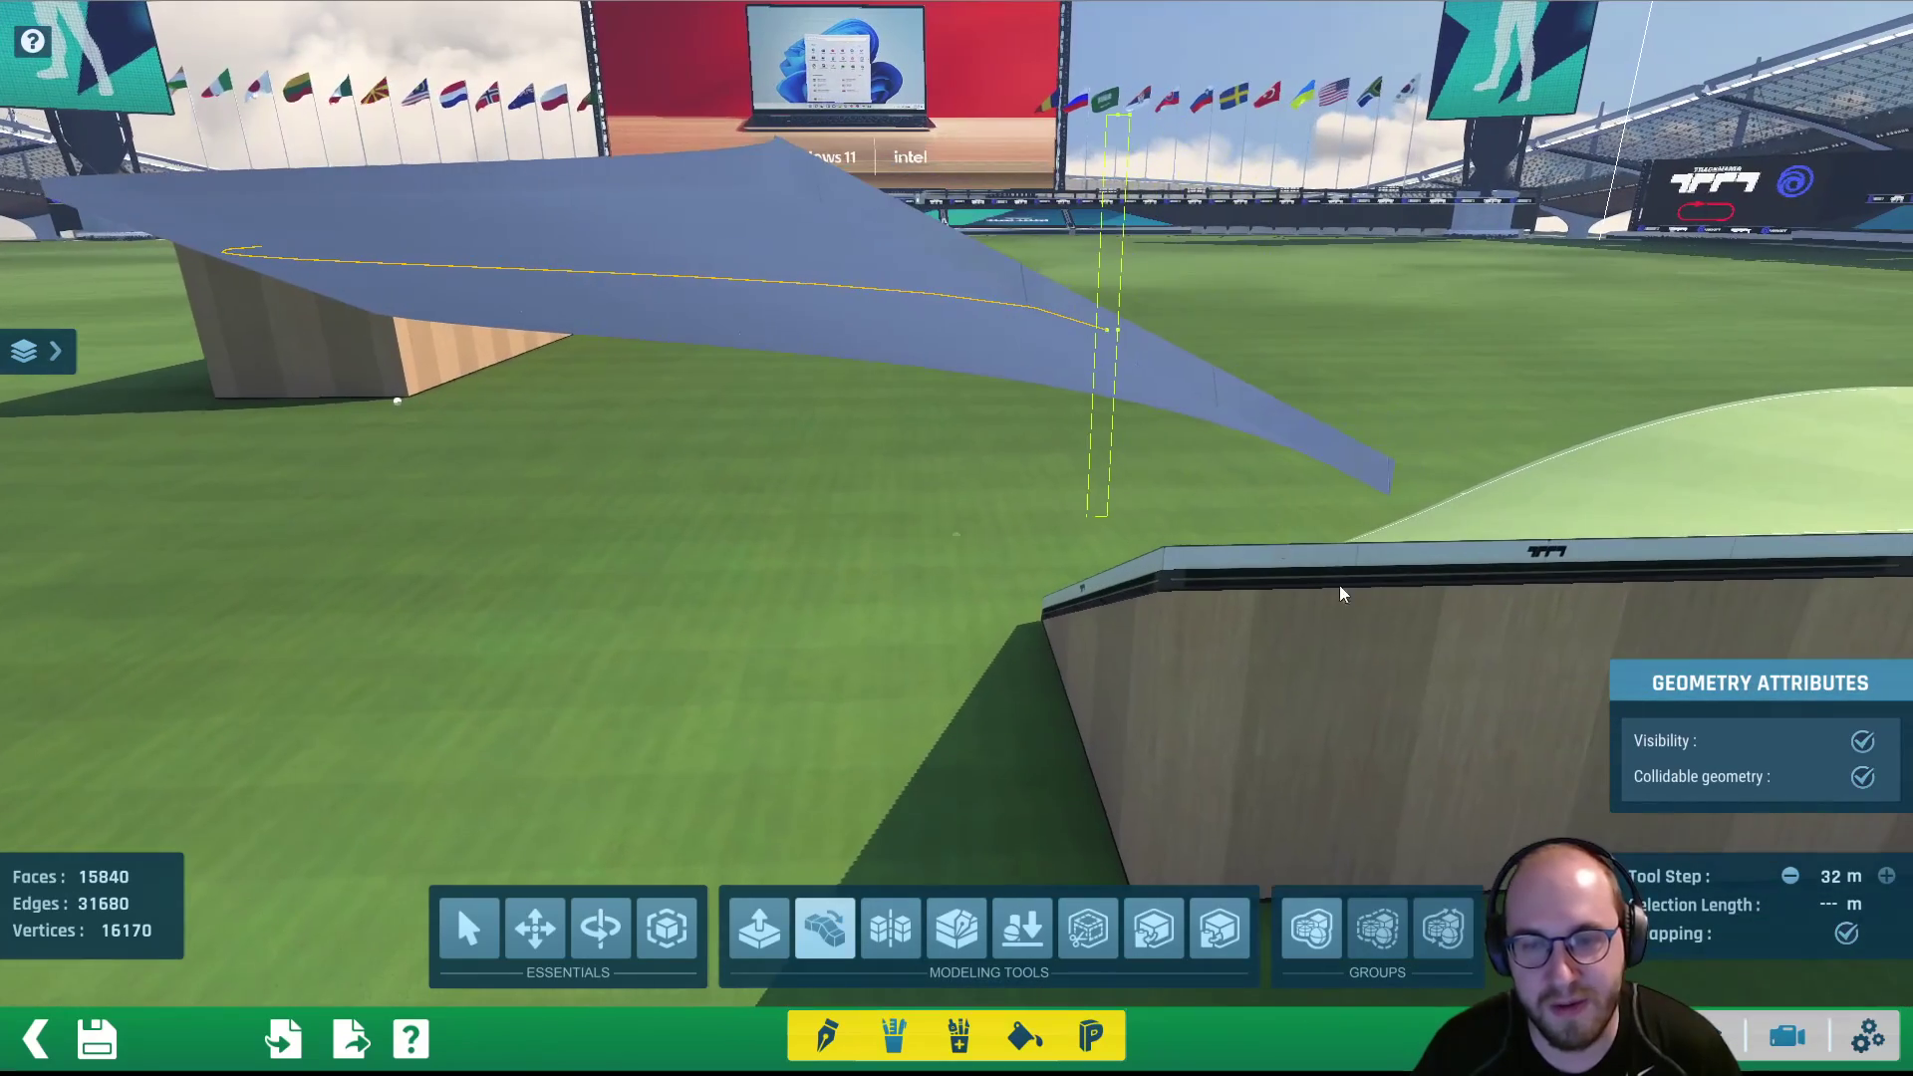
double_click(1836, 878)
type("16")
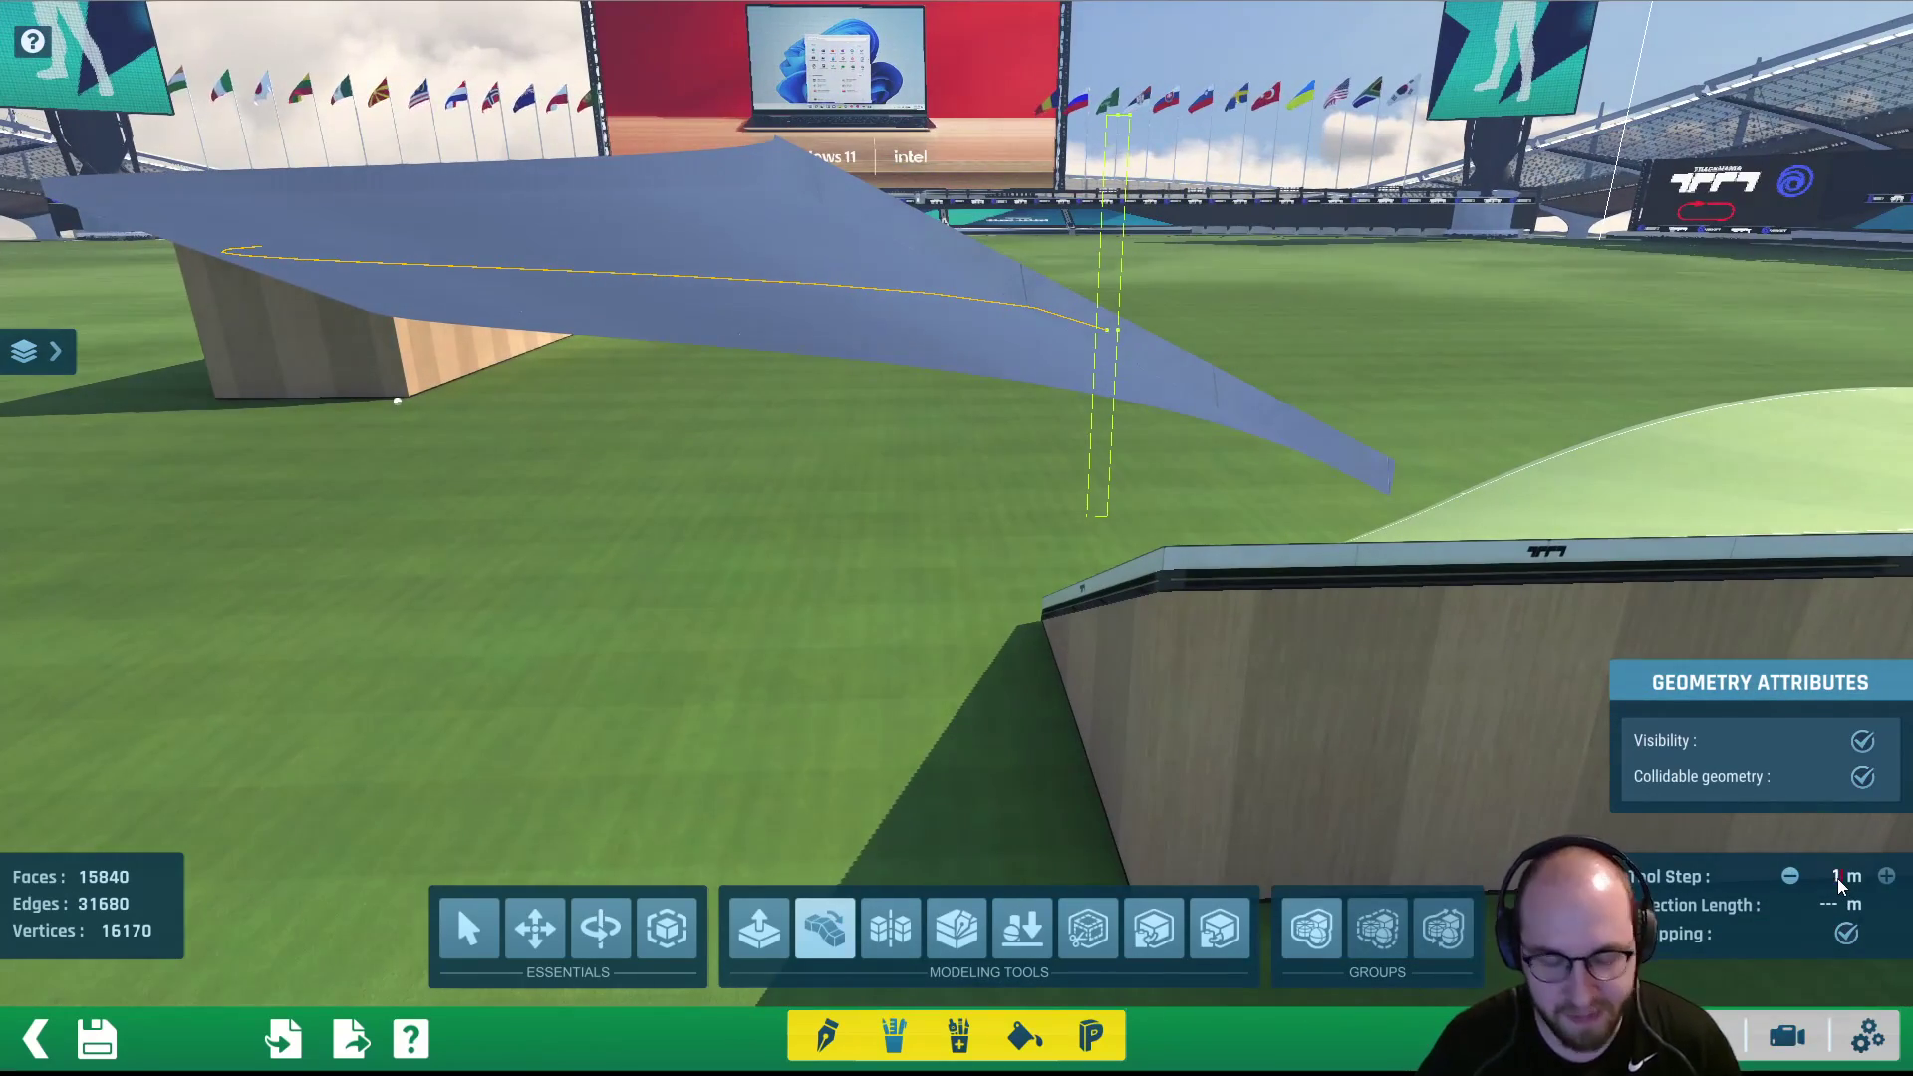
left_click(1103, 333)
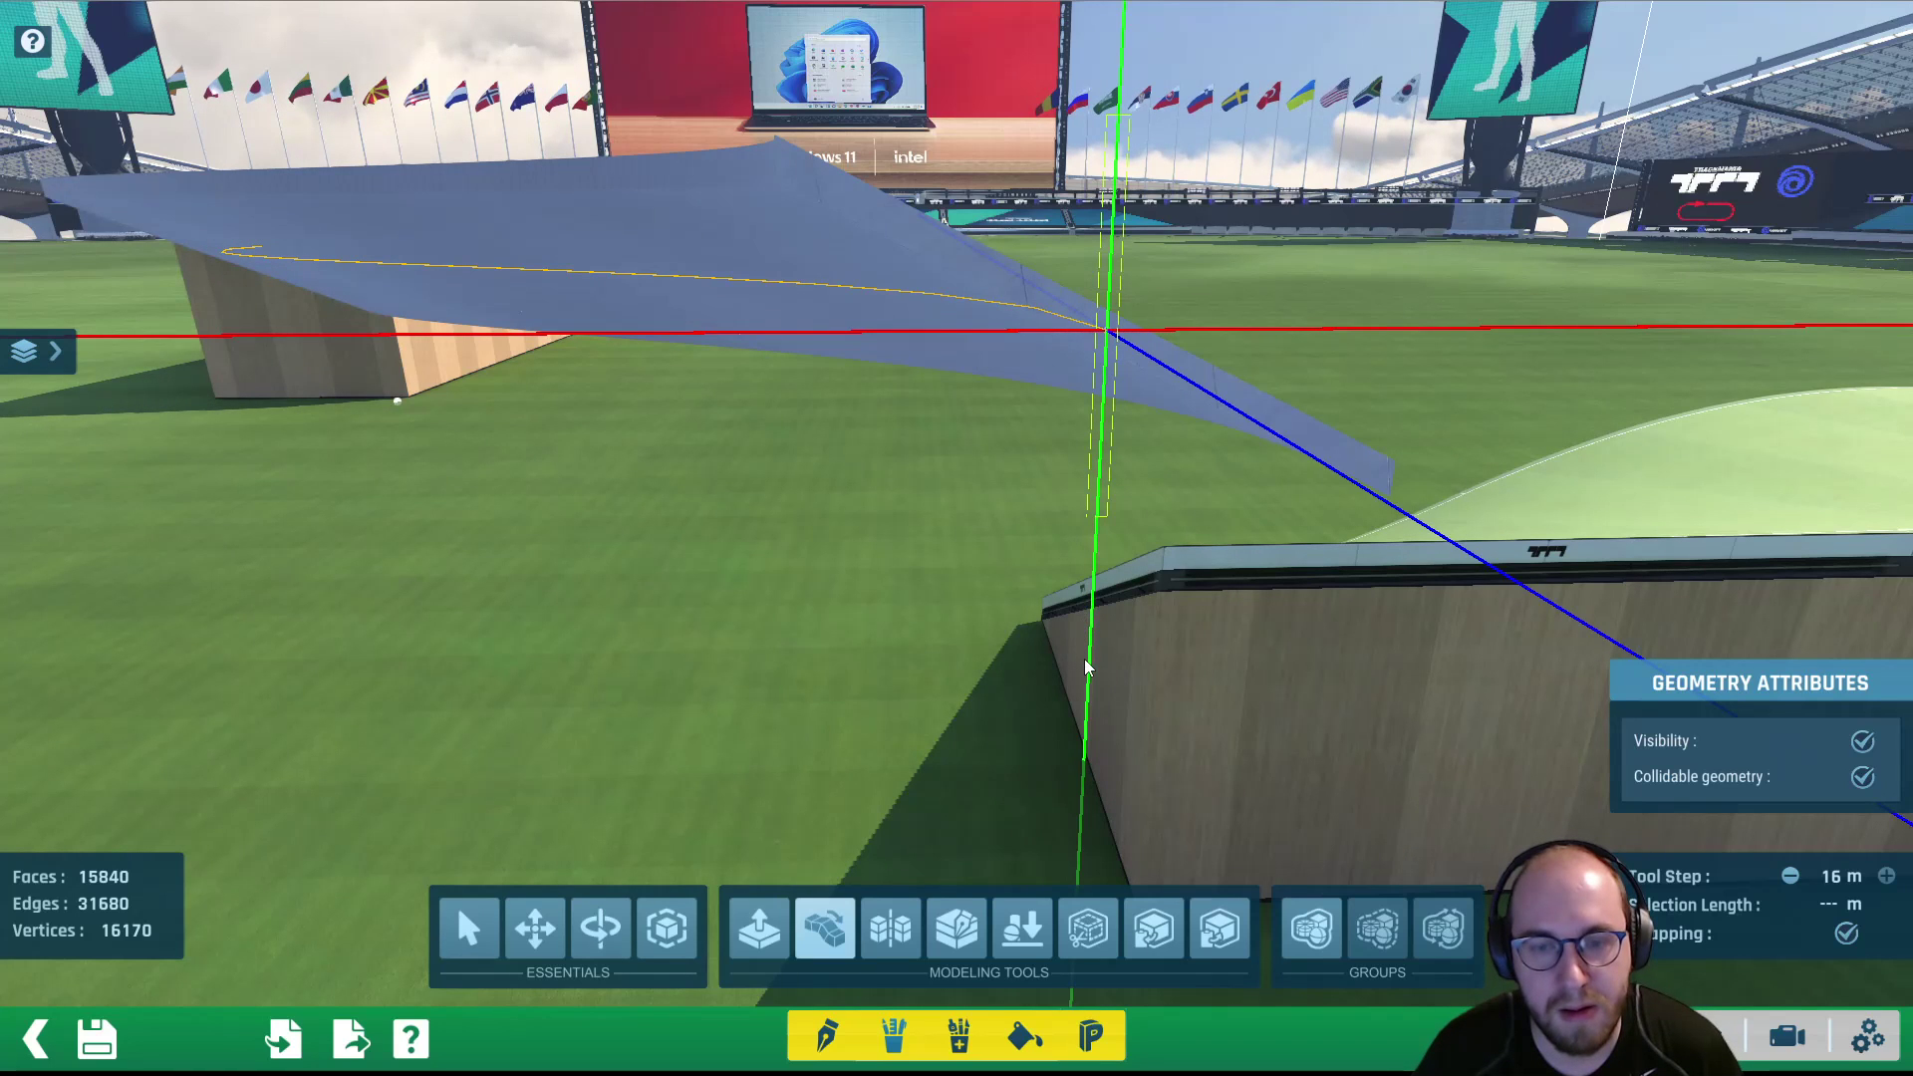
left_click(1106, 558)
left_click(1104, 333)
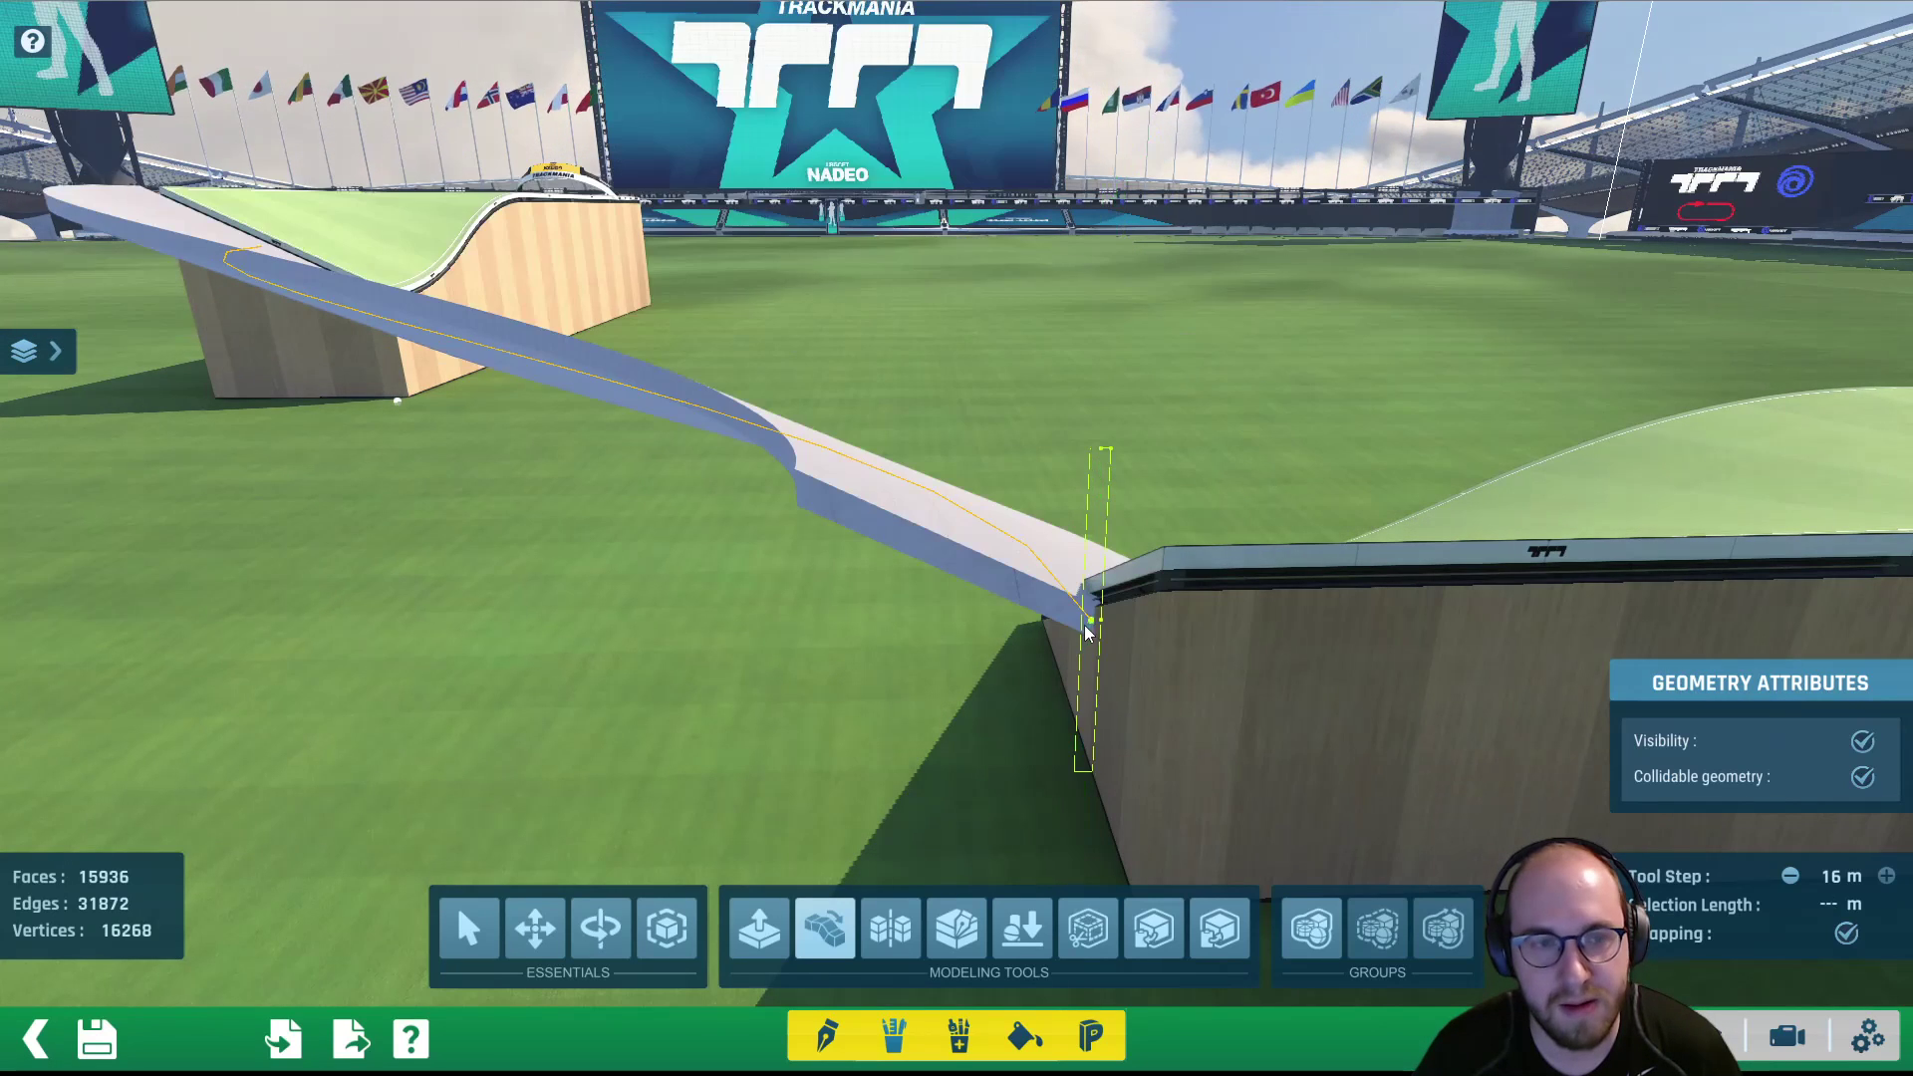
Try turning the strip's free end about its vertical axis to line up with the finish ramp's entry edge
right_click_drag(1096, 631, 663, 683)
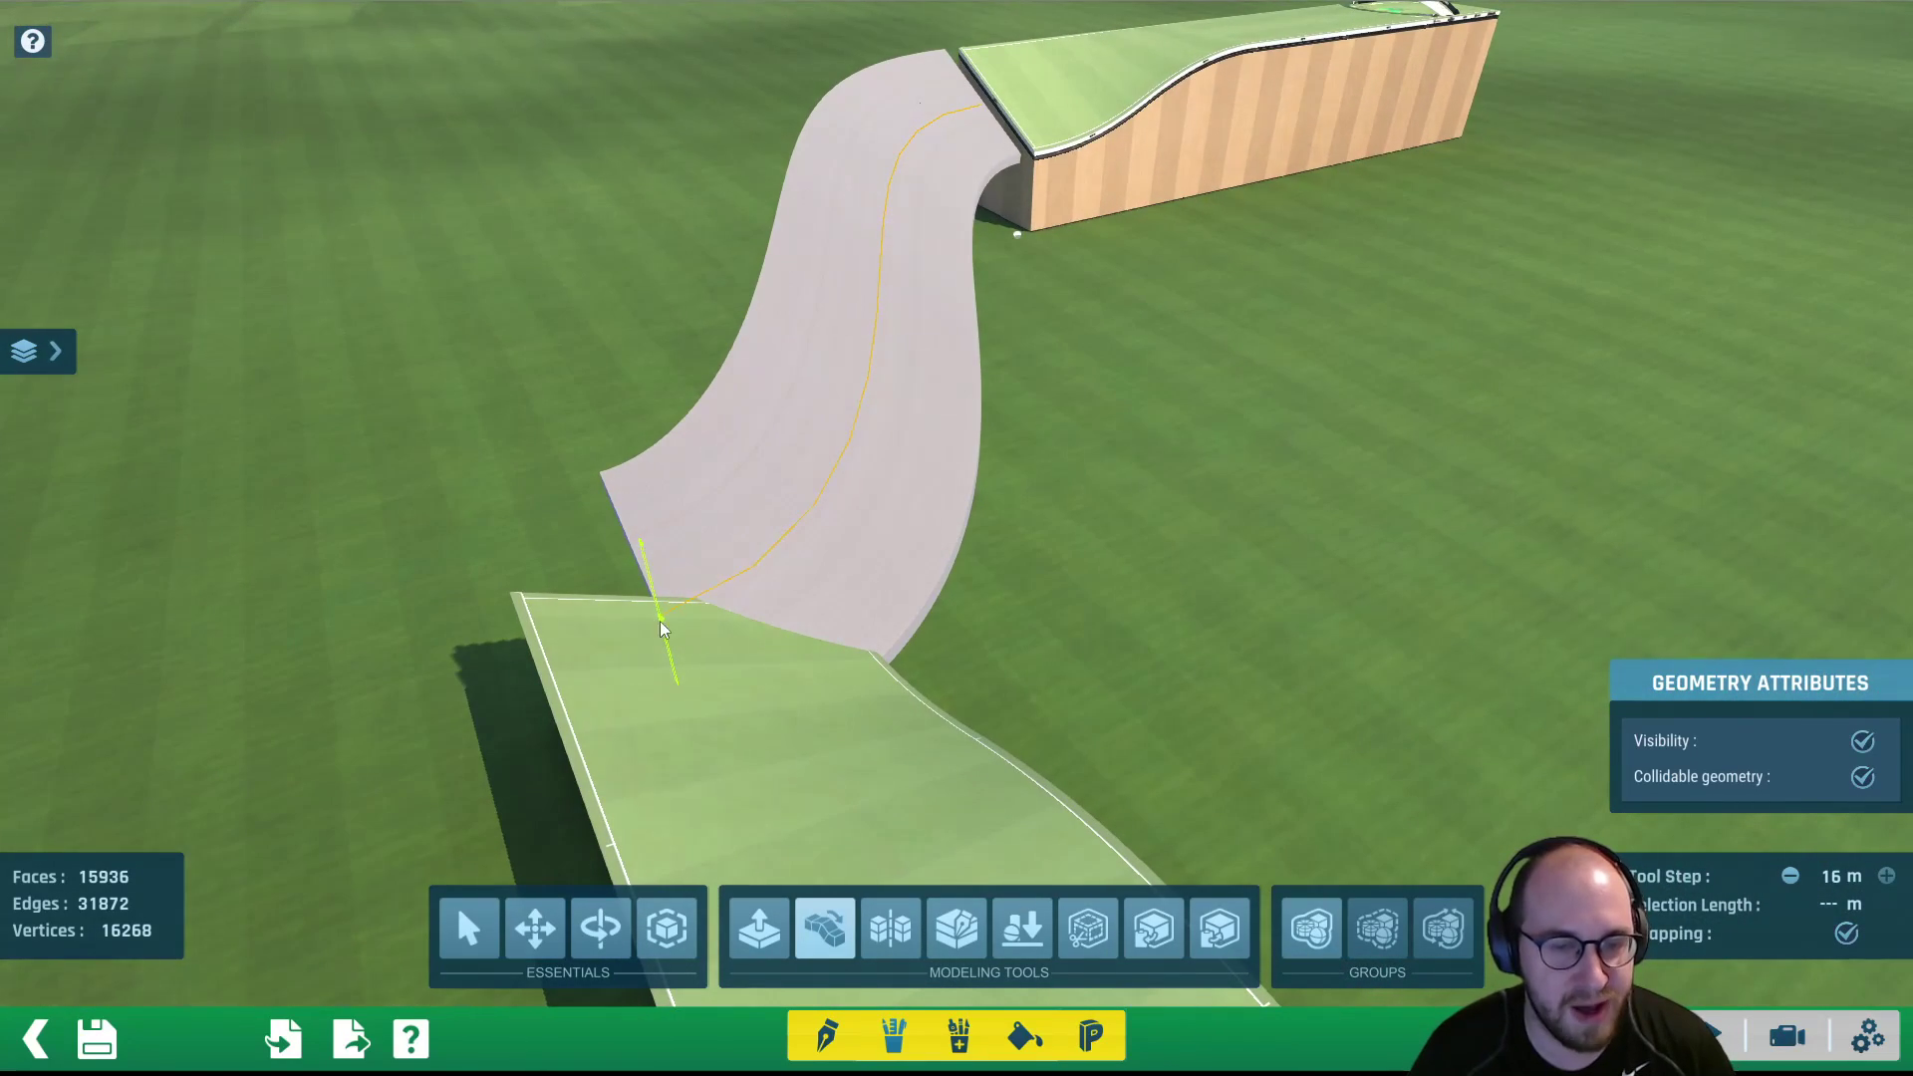
scroll(758, 708, "up", 2)
right_click_drag(751, 701, 1030, 523)
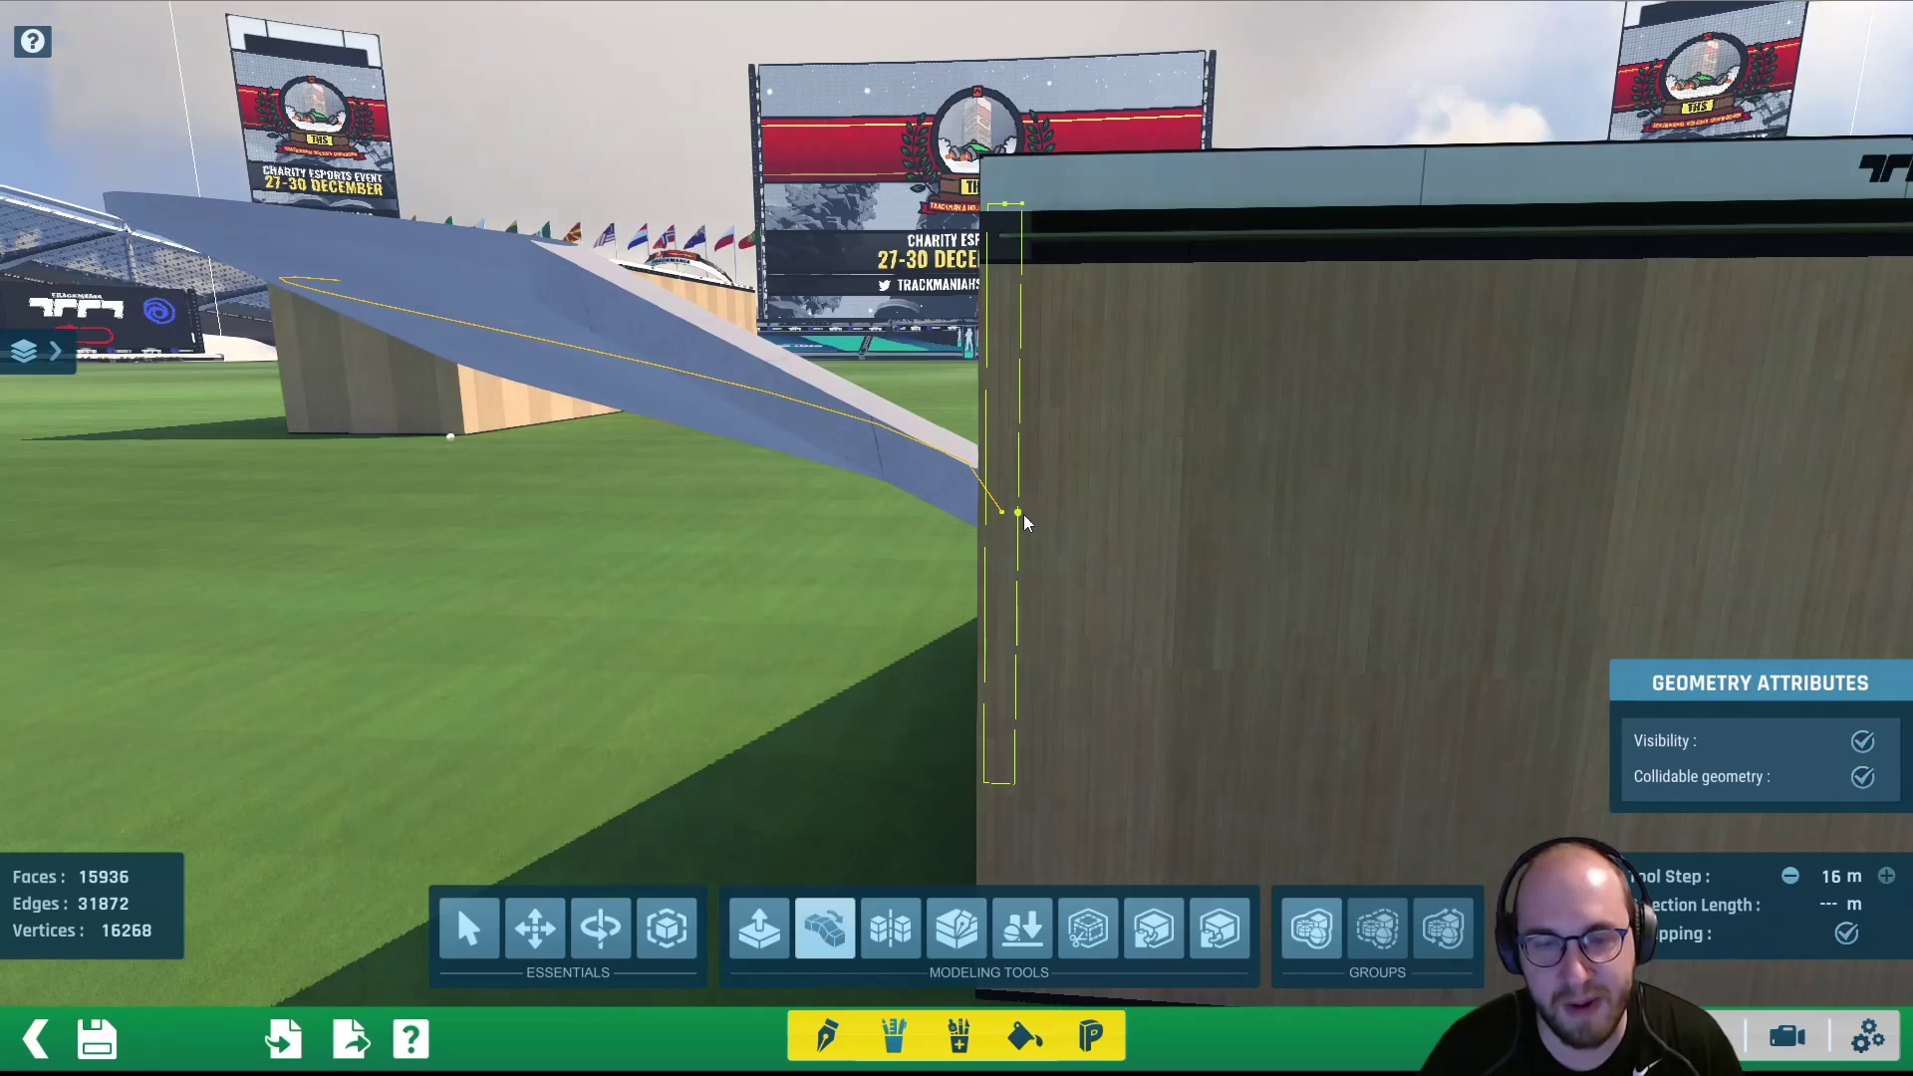
right_click_drag(1054, 506, 1131, 362)
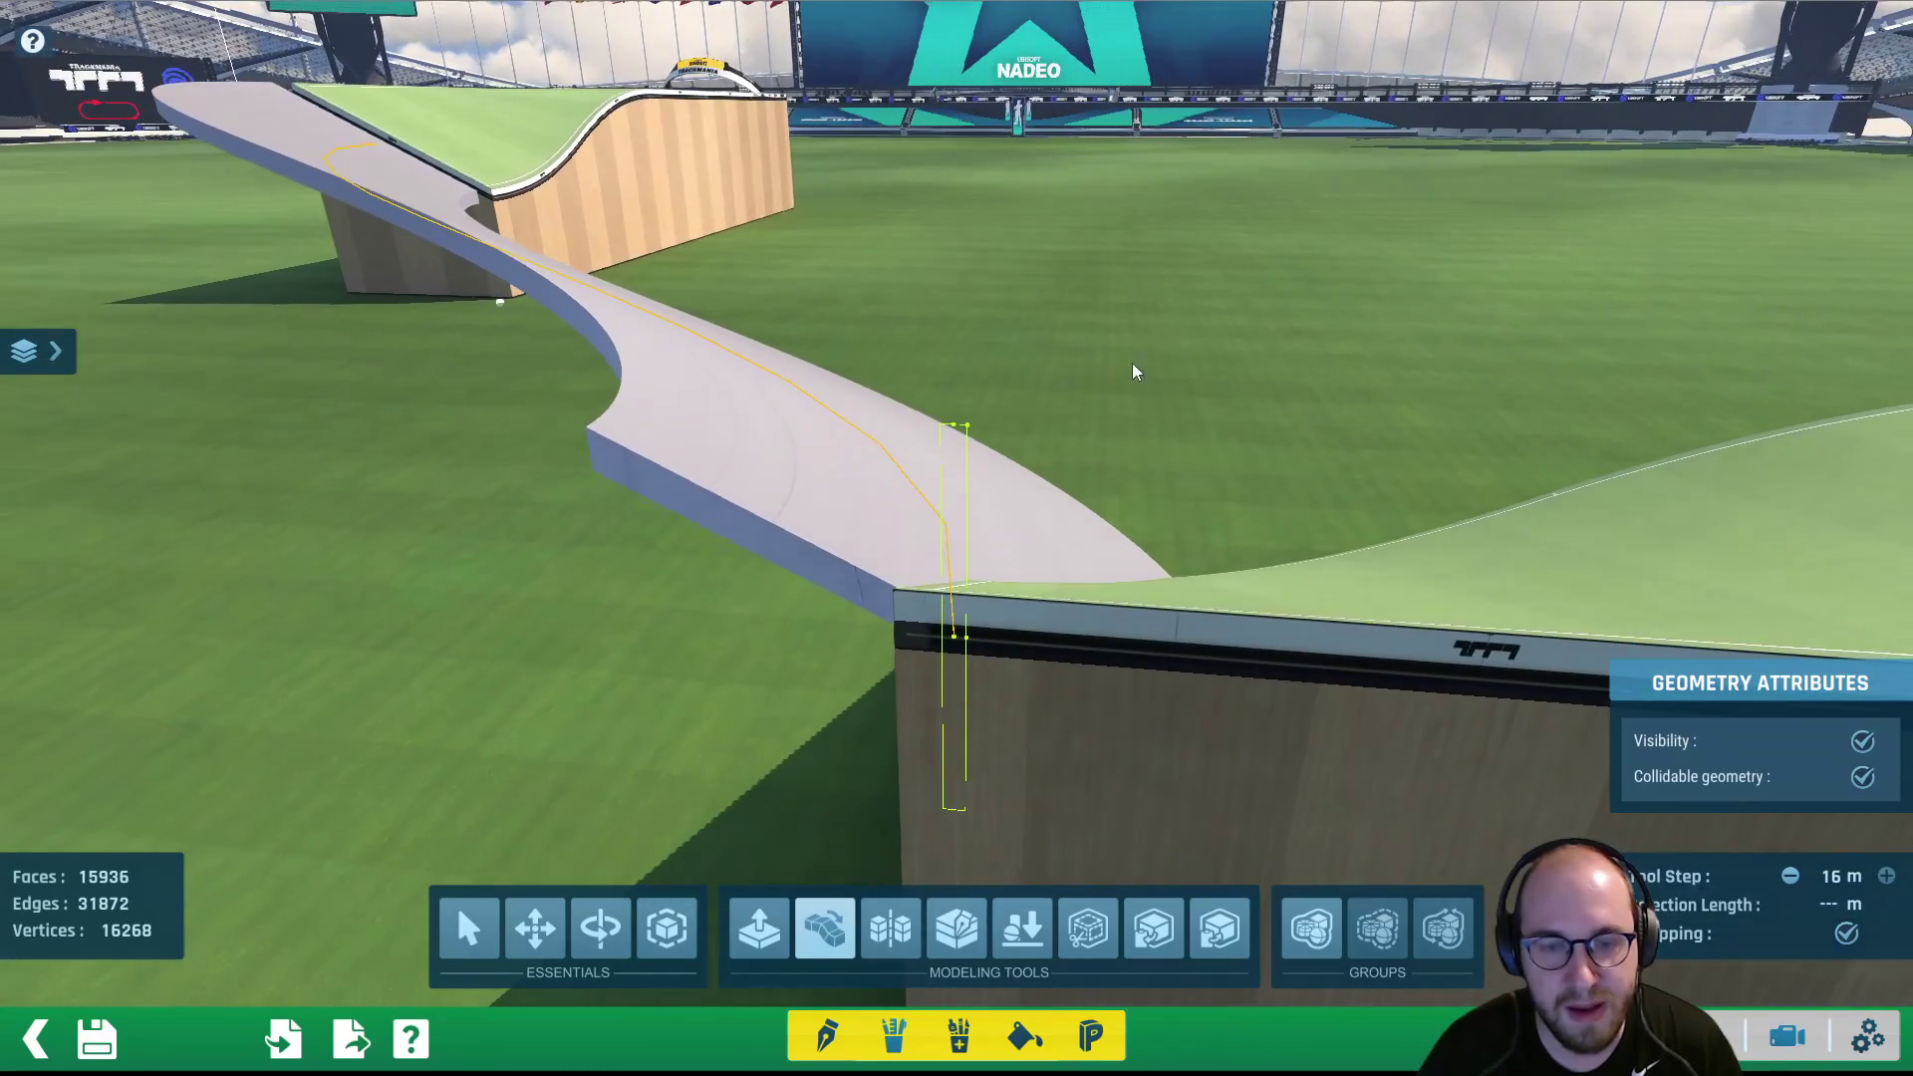
right_click_drag(1024, 610, 1027, 618)
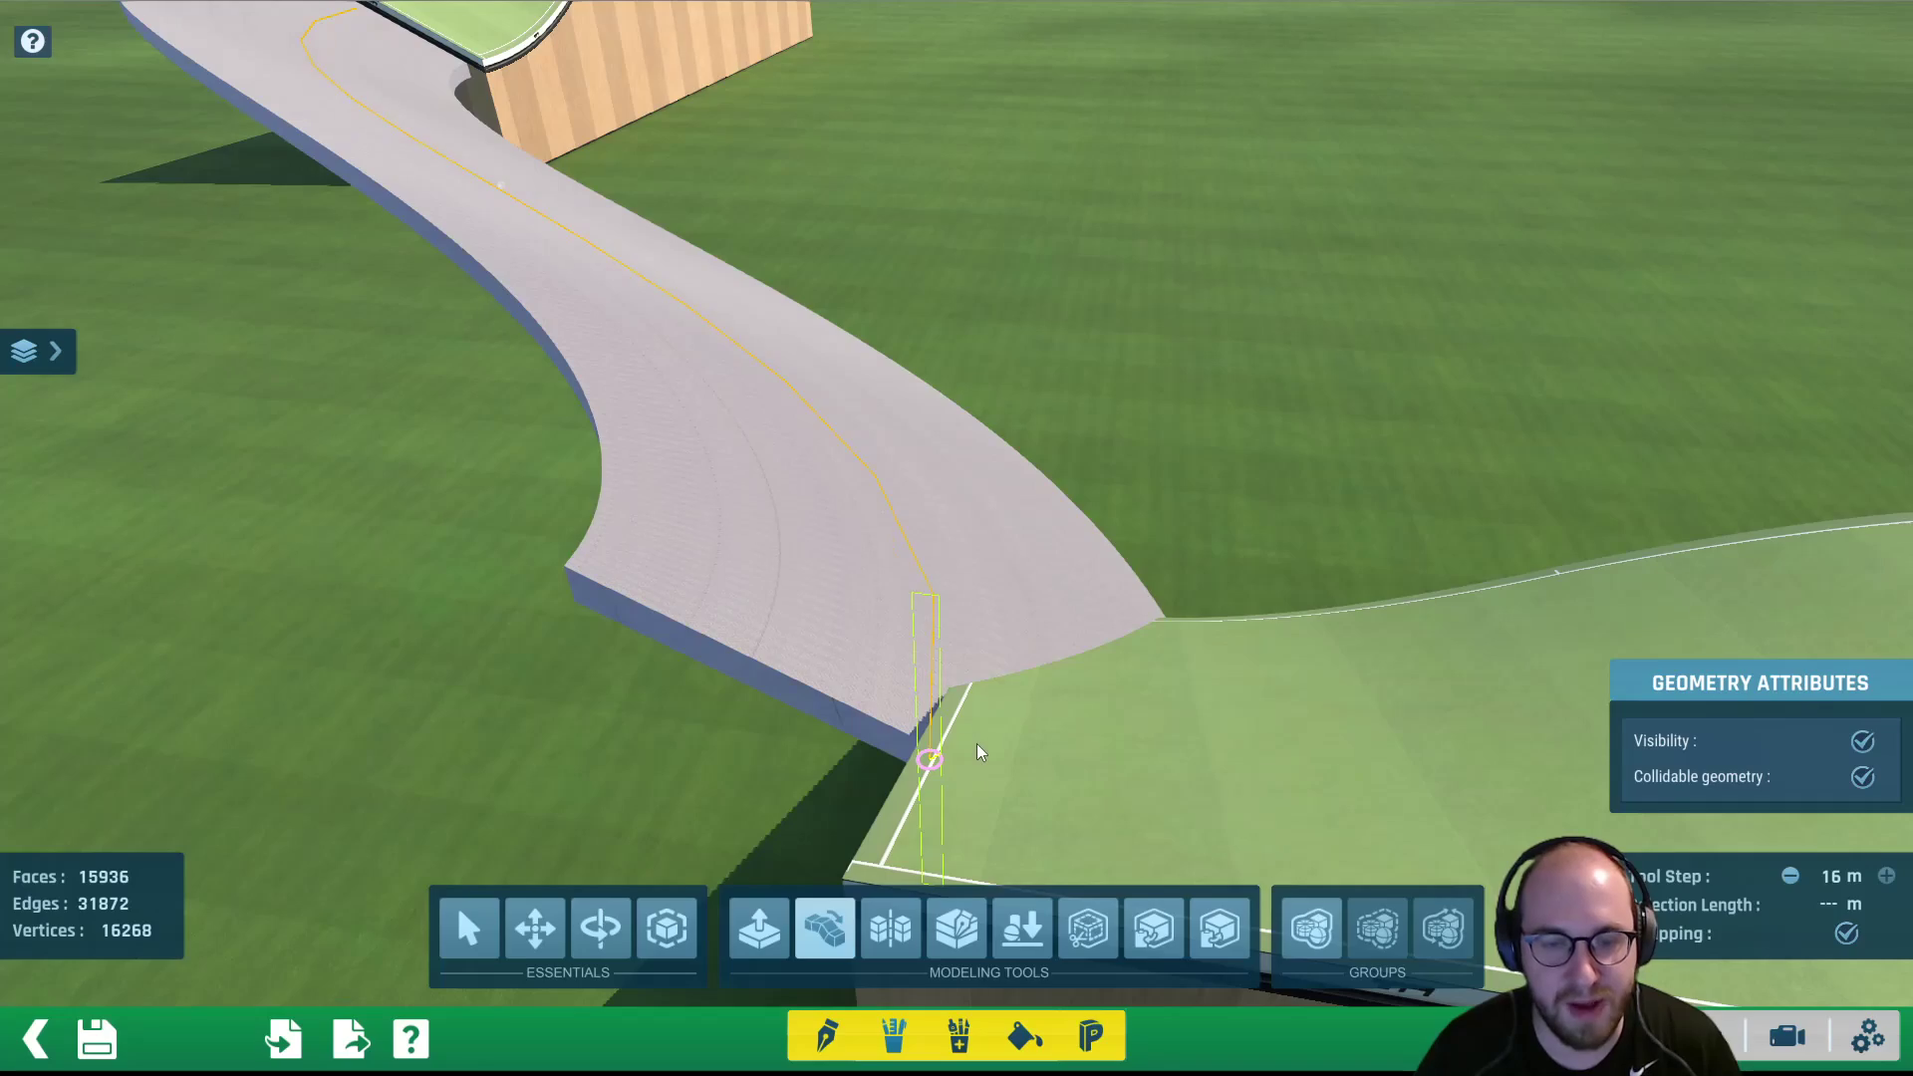
key("ctrl+z")
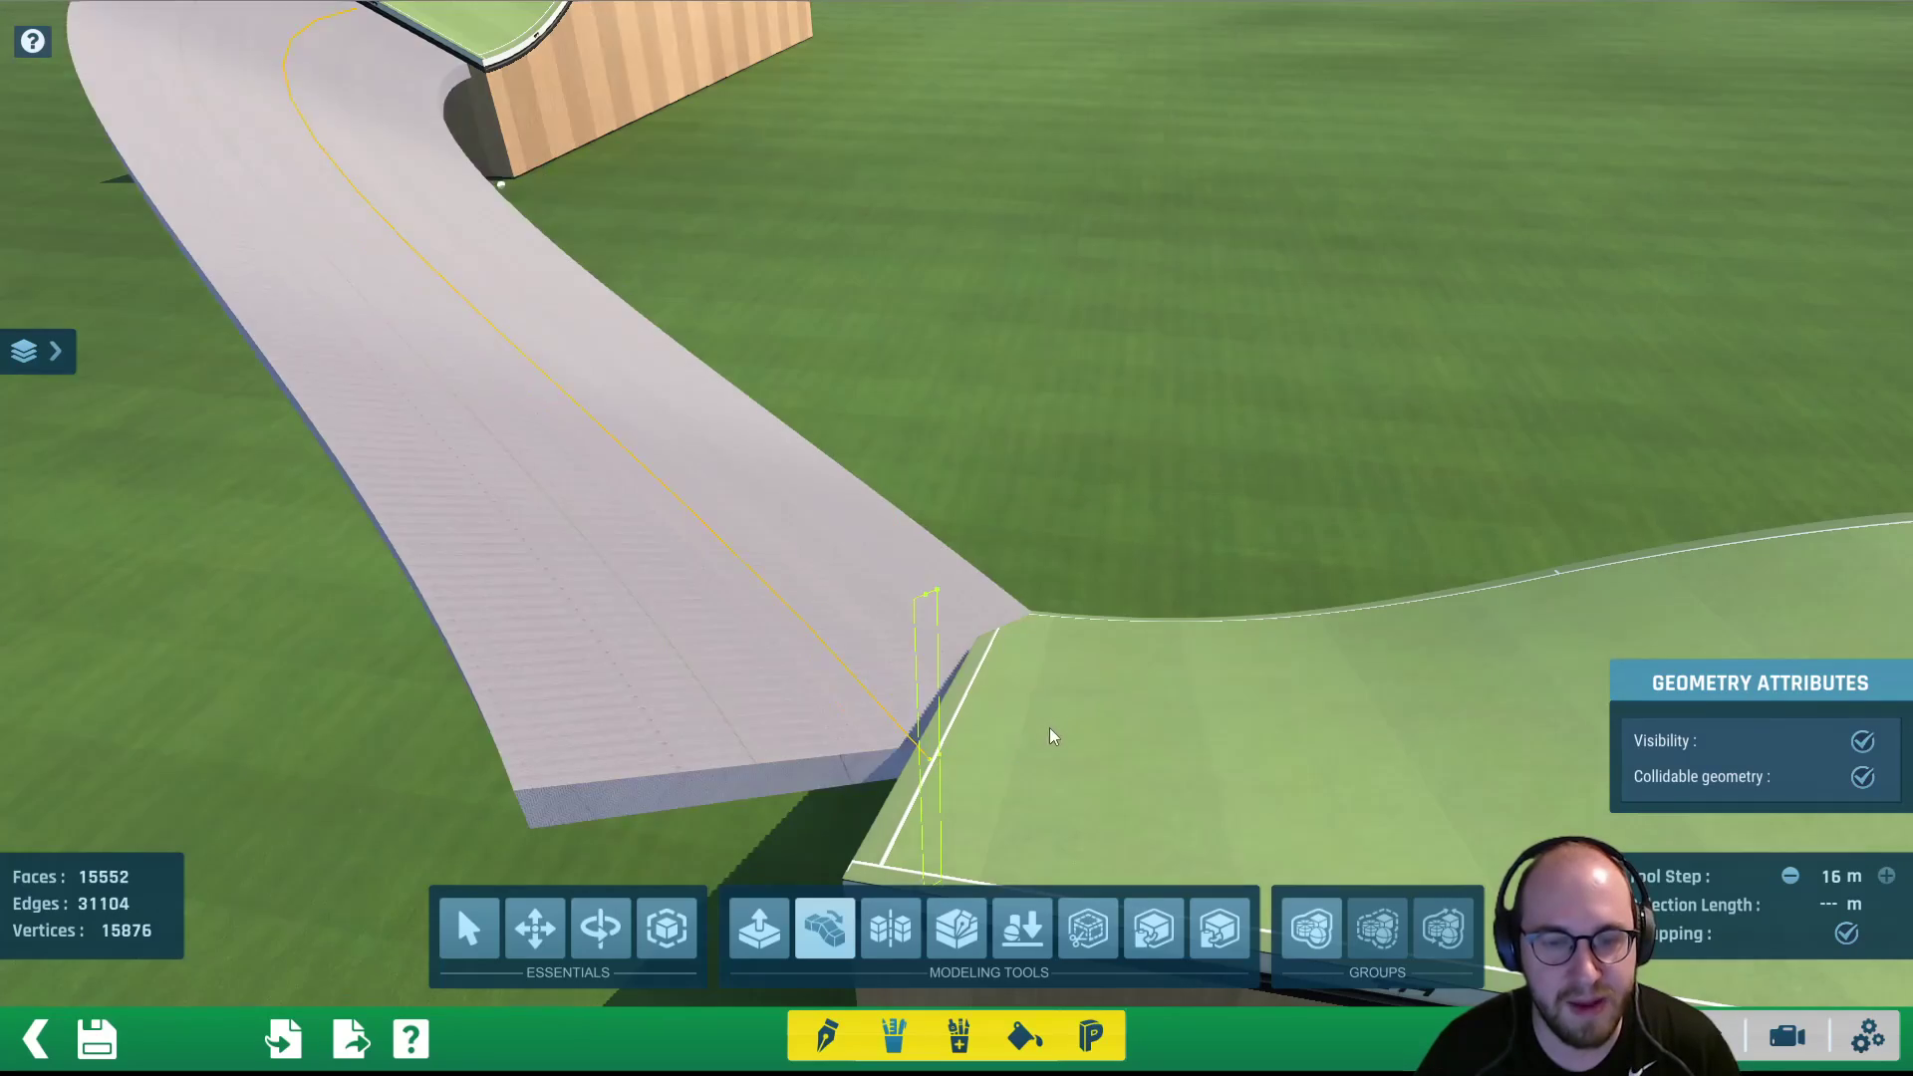
scroll(1049, 731, "up", 2)
left_click_drag(1050, 731, 1149, 653, "alt")
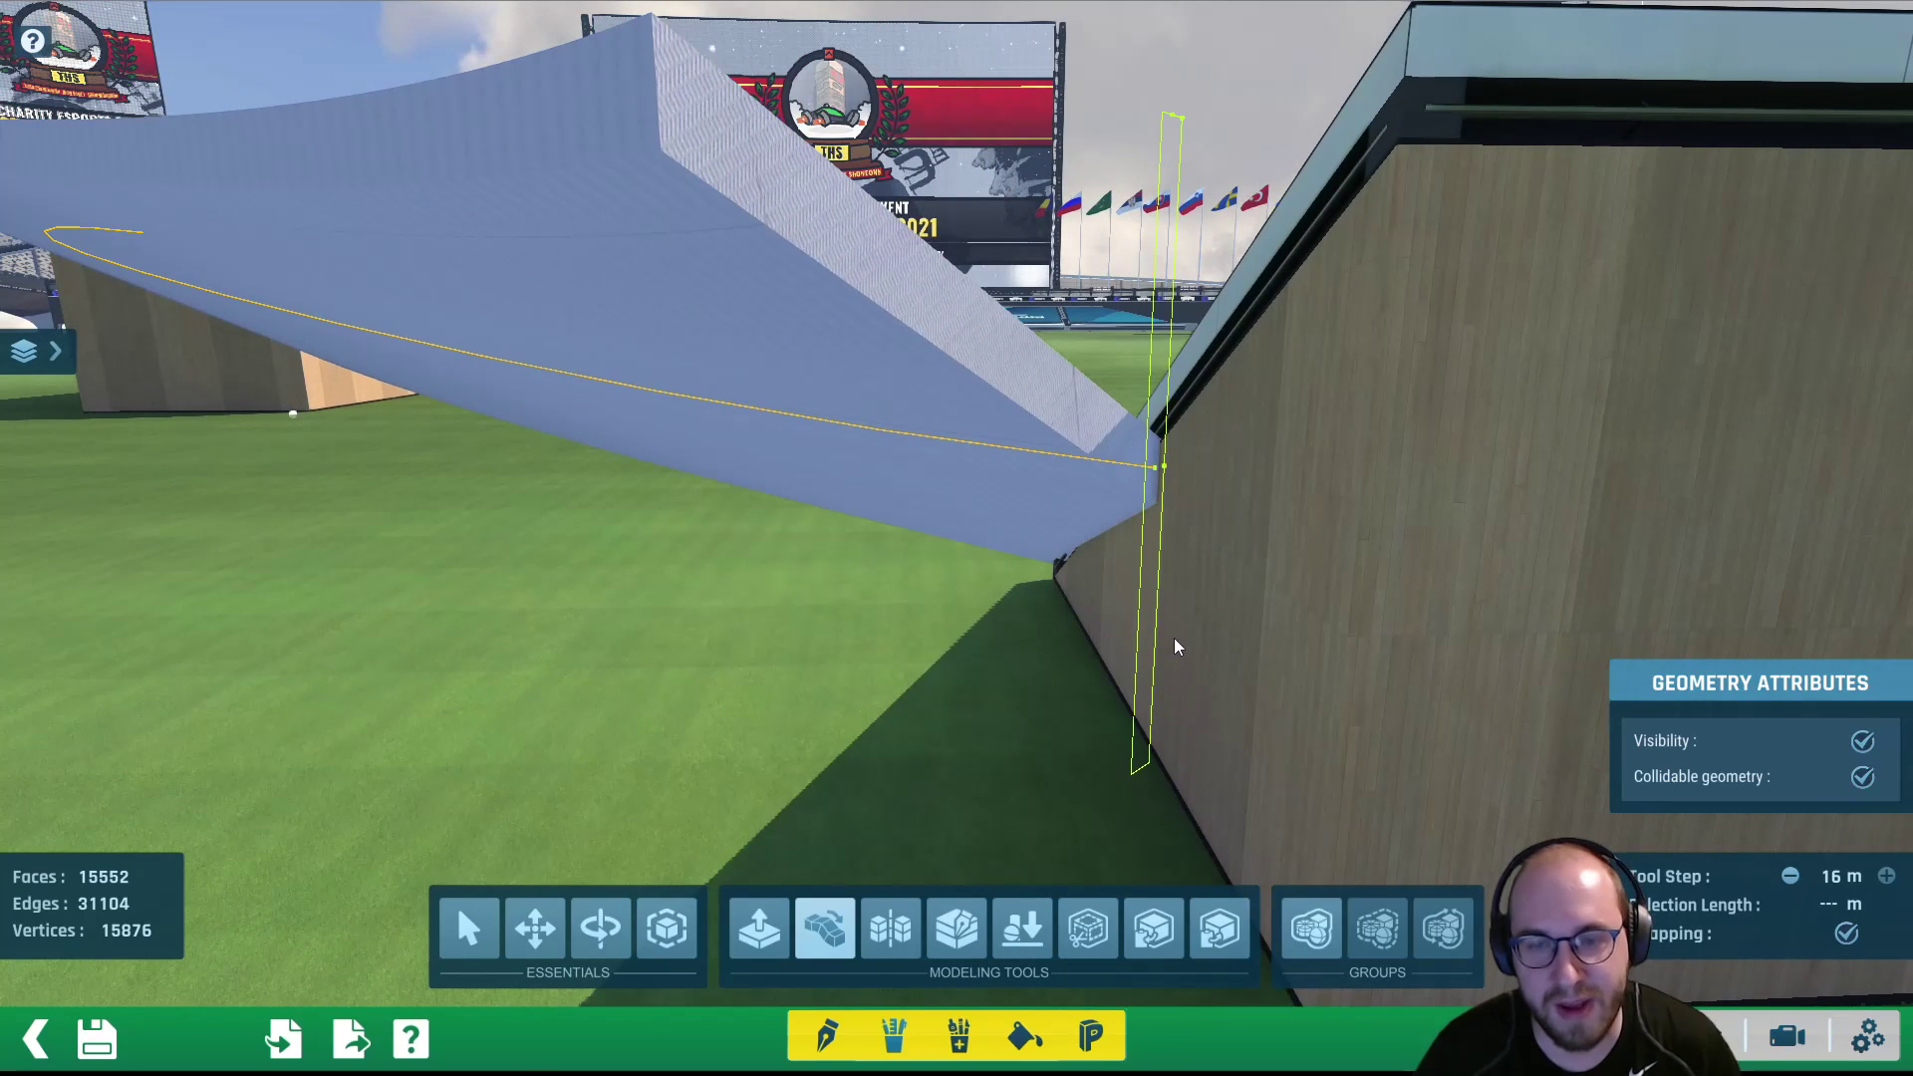
left_click(1207, 520)
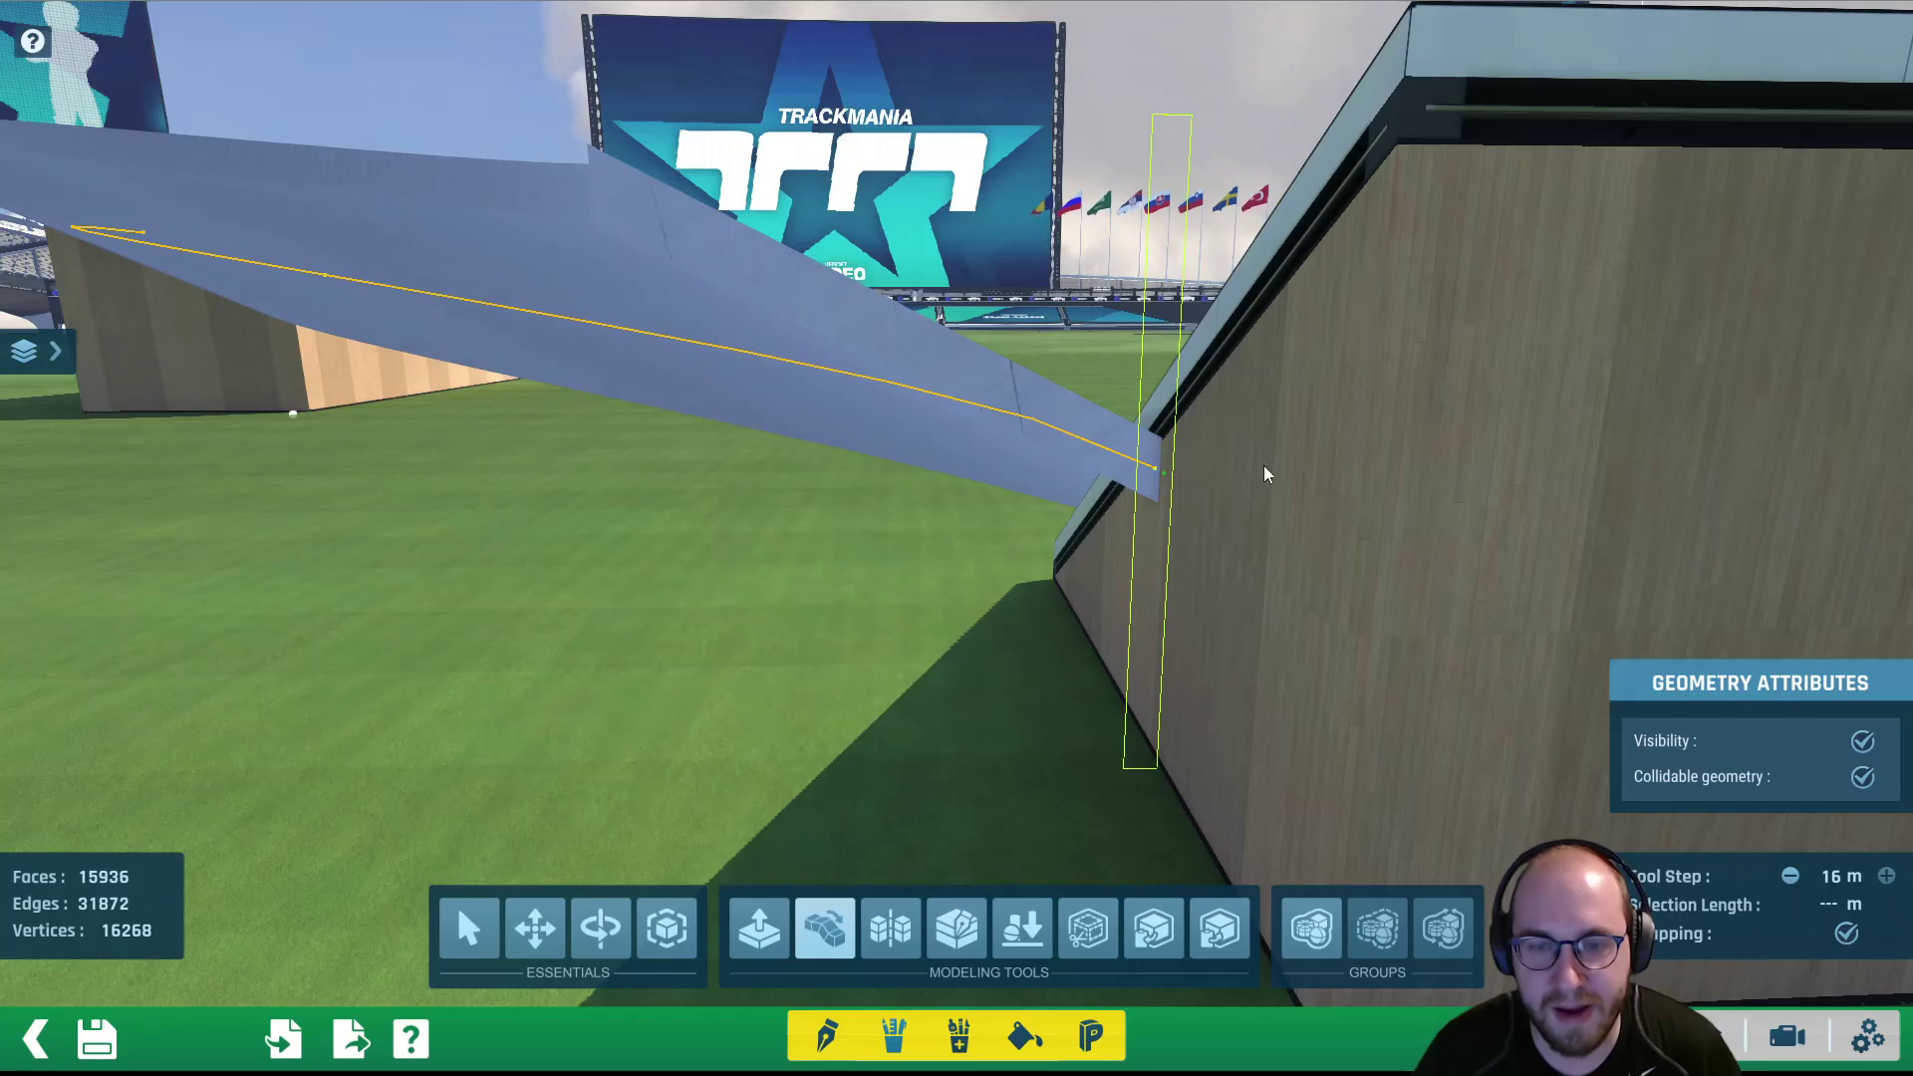
Examine the joint between the strip's free end and the finish ramp from above, below and the side for alignment
left_click_drag(1337, 462, 1221, 532, "alt")
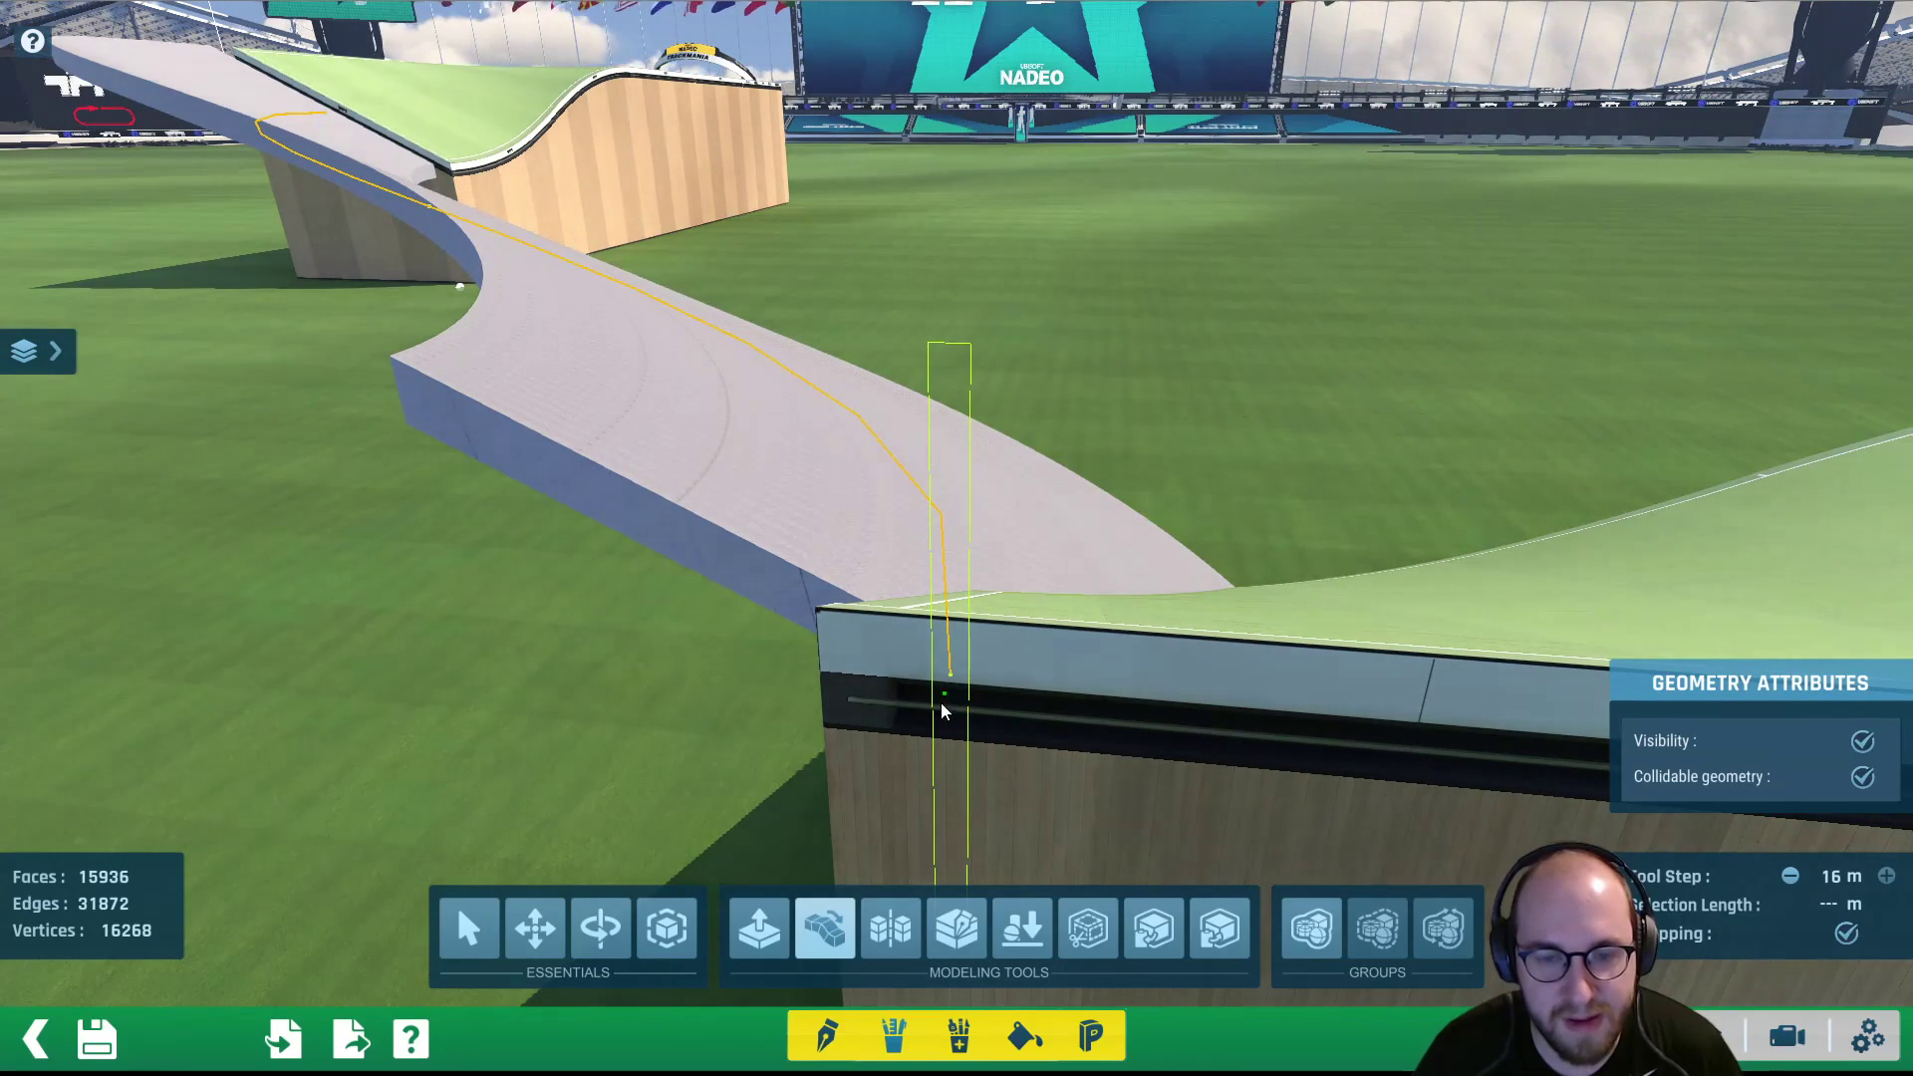
right_click_drag(1052, 554, 1283, 485, "alt")
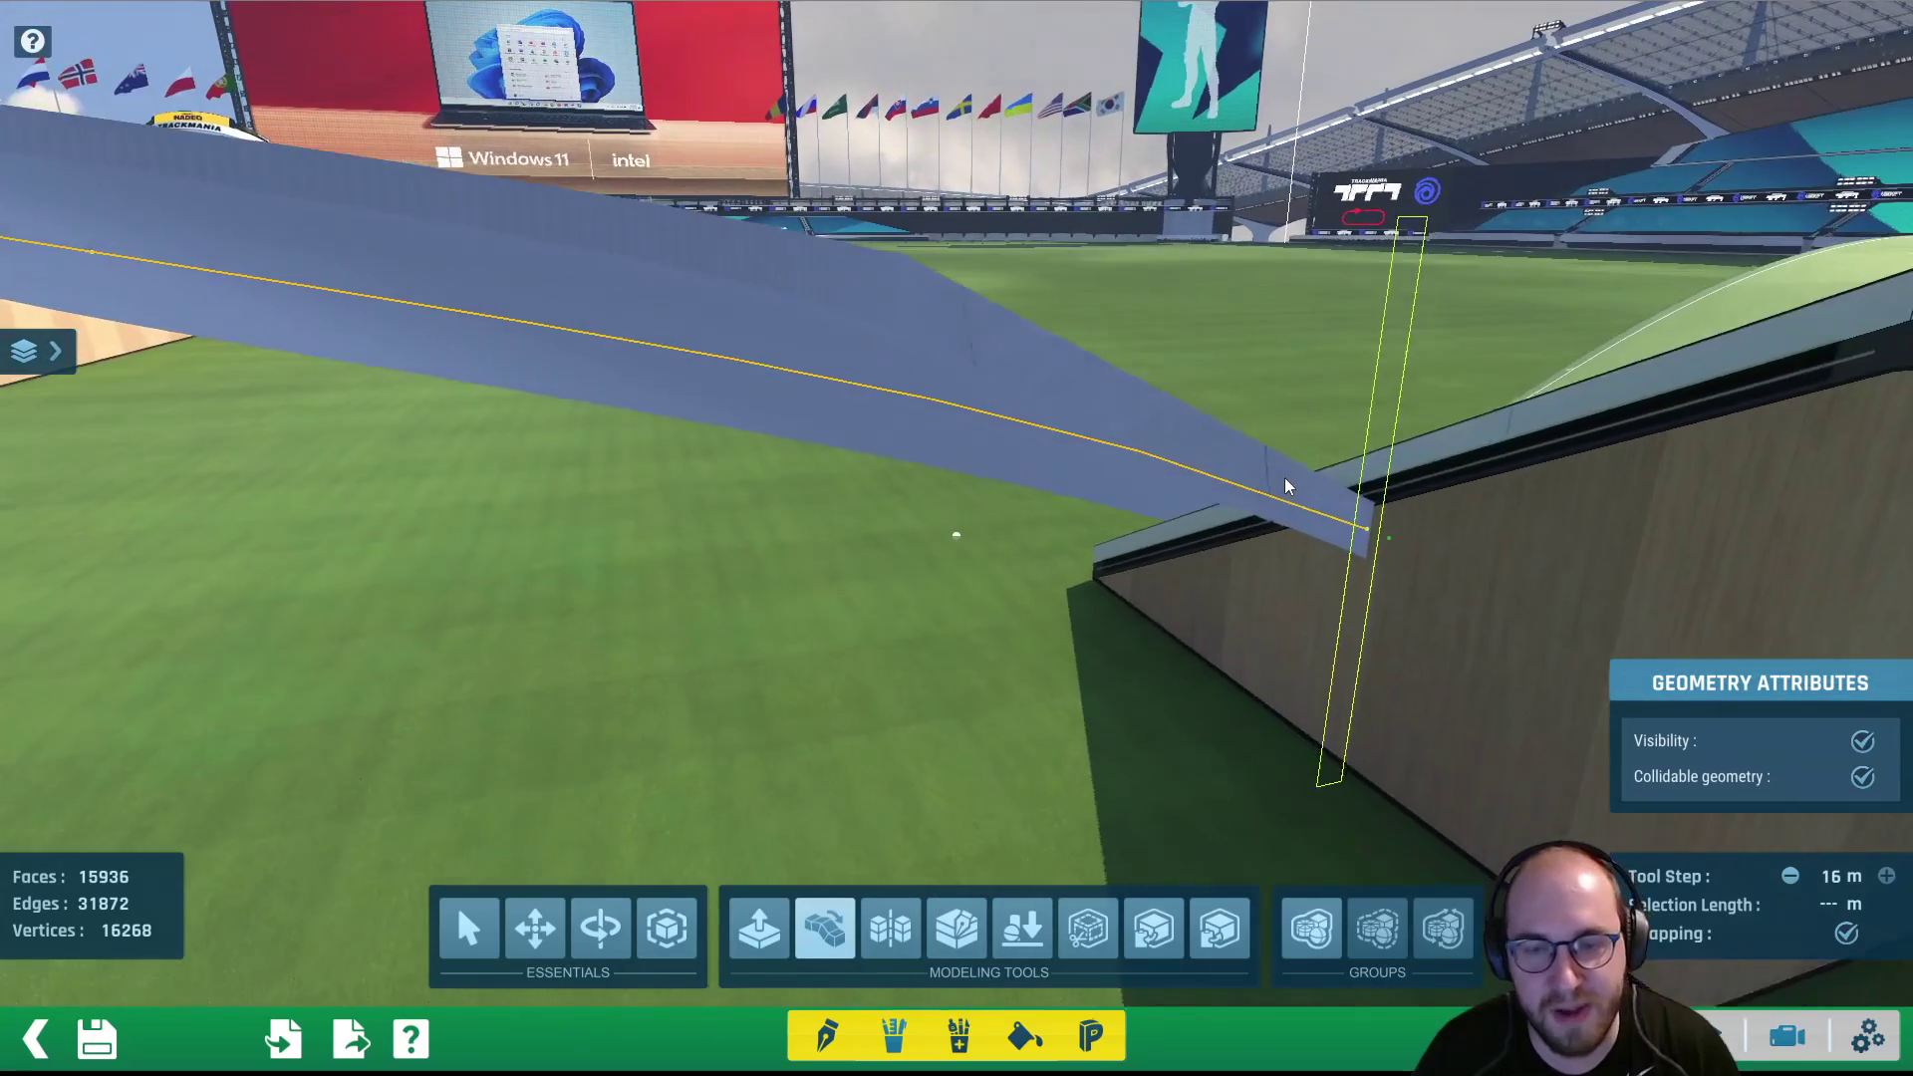
left_click_drag(1283, 485, 869, 491, "alt")
scroll(883, 546, "up", 3)
right_click_drag(884, 554, 1106, 362)
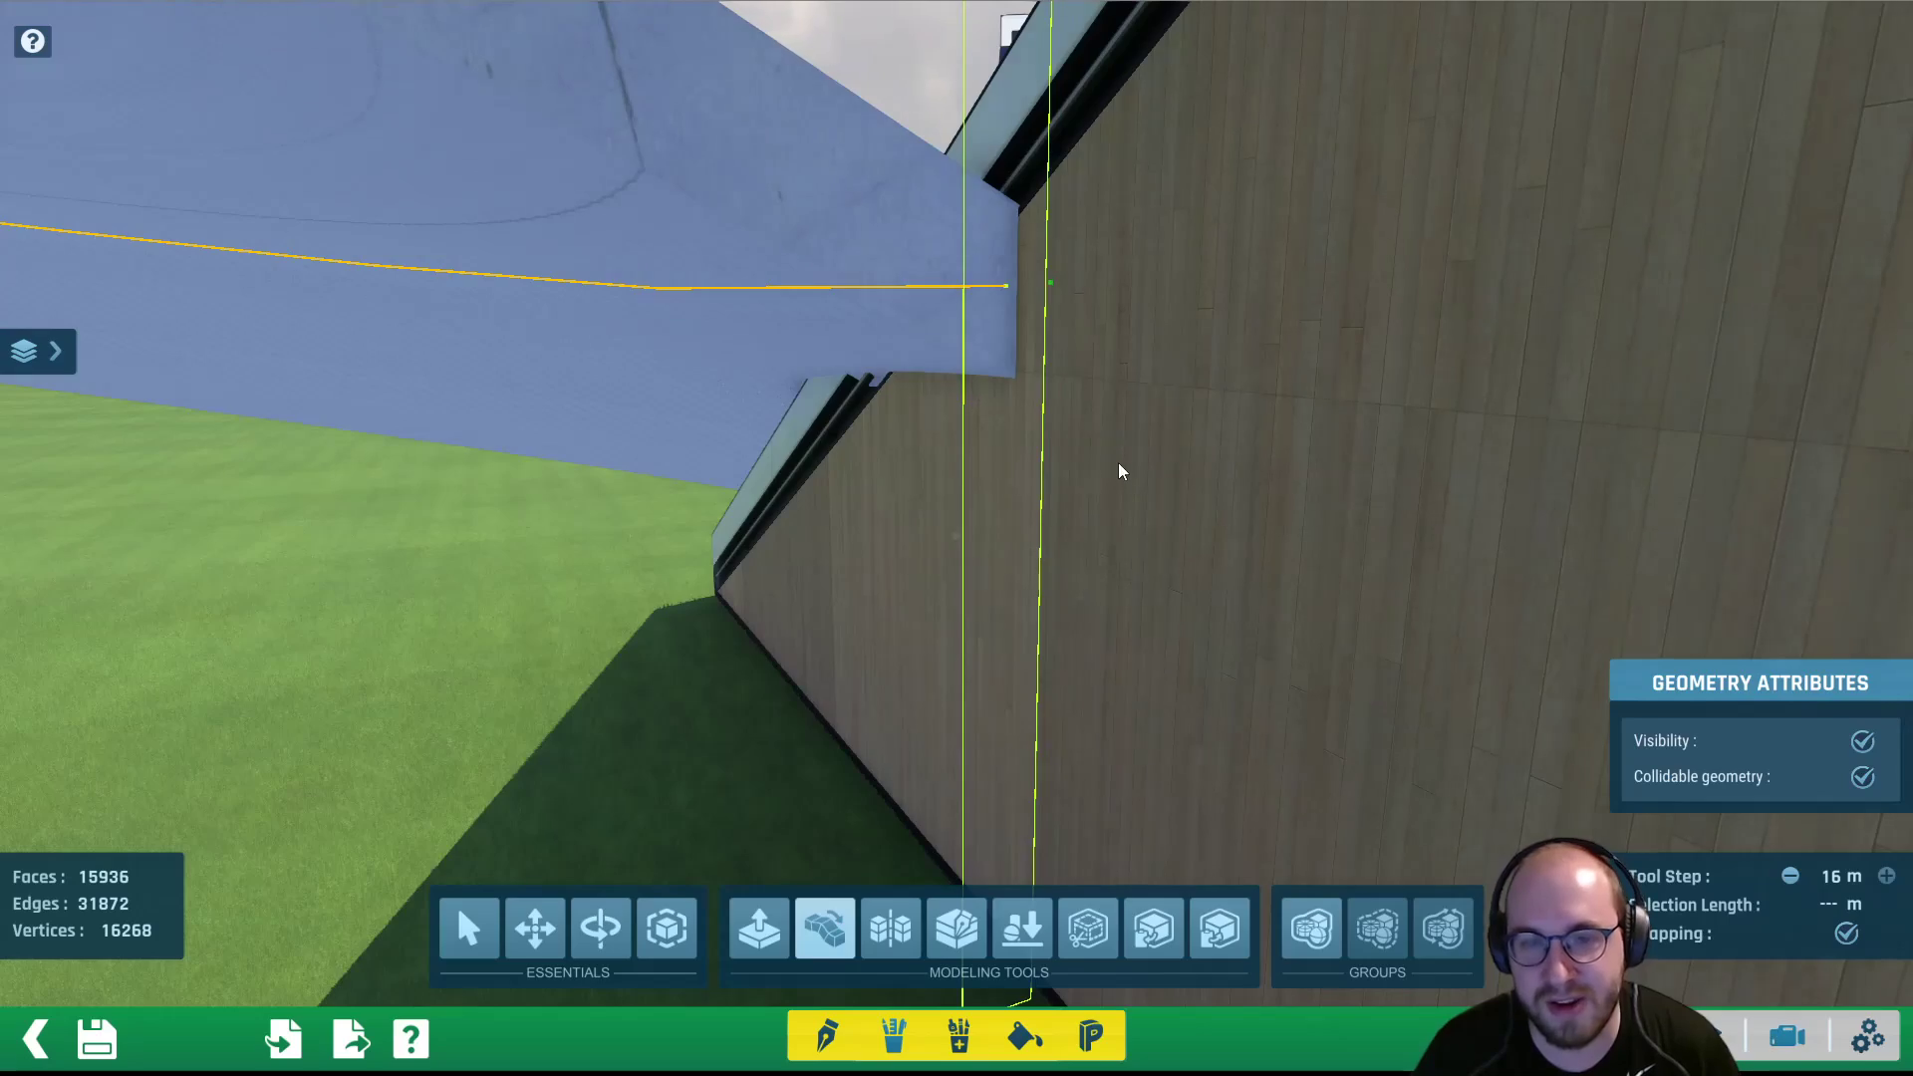
scroll(1118, 465, "down", 4)
right_click_drag(1108, 500, 1092, 594, "alt")
left_click_drag(1092, 594, 1152, 390, "alt")
right_click_drag(1152, 390, 1088, 371, "alt")
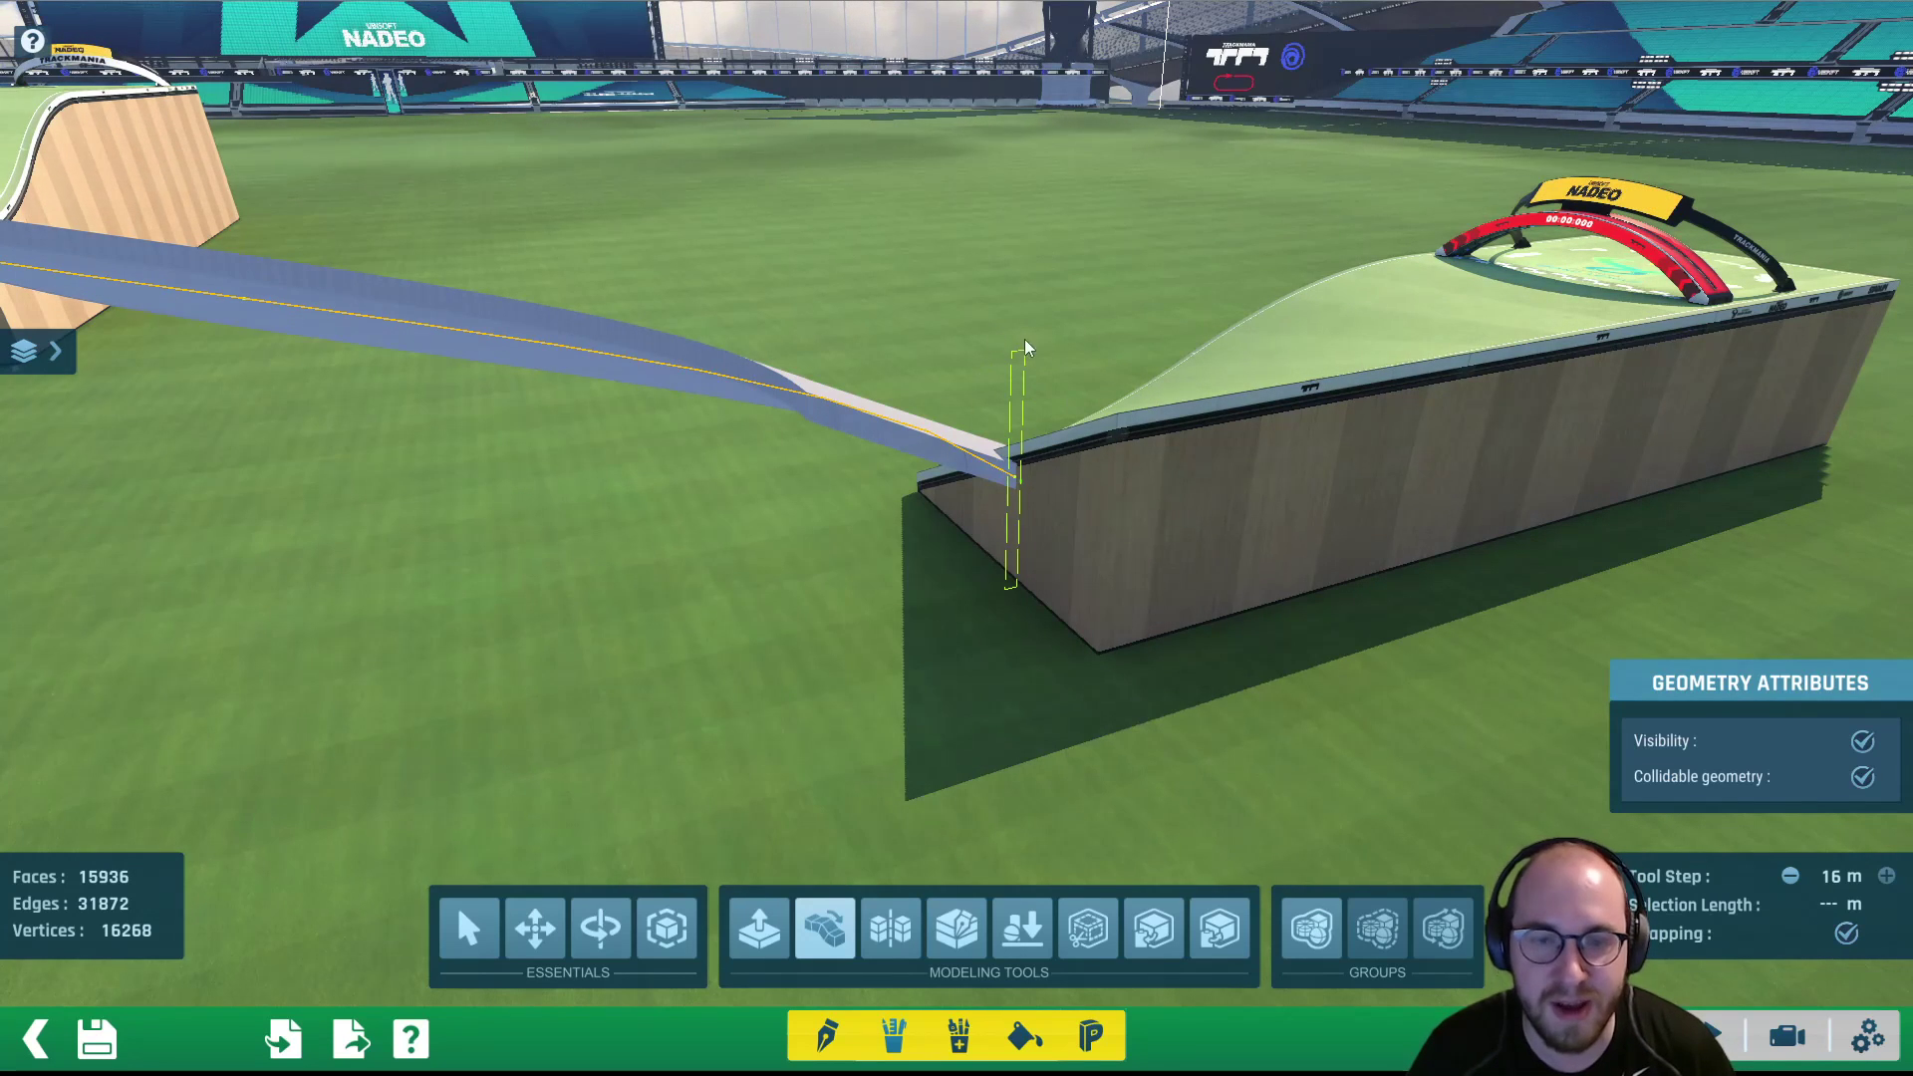
scroll(1176, 508, "up", 4)
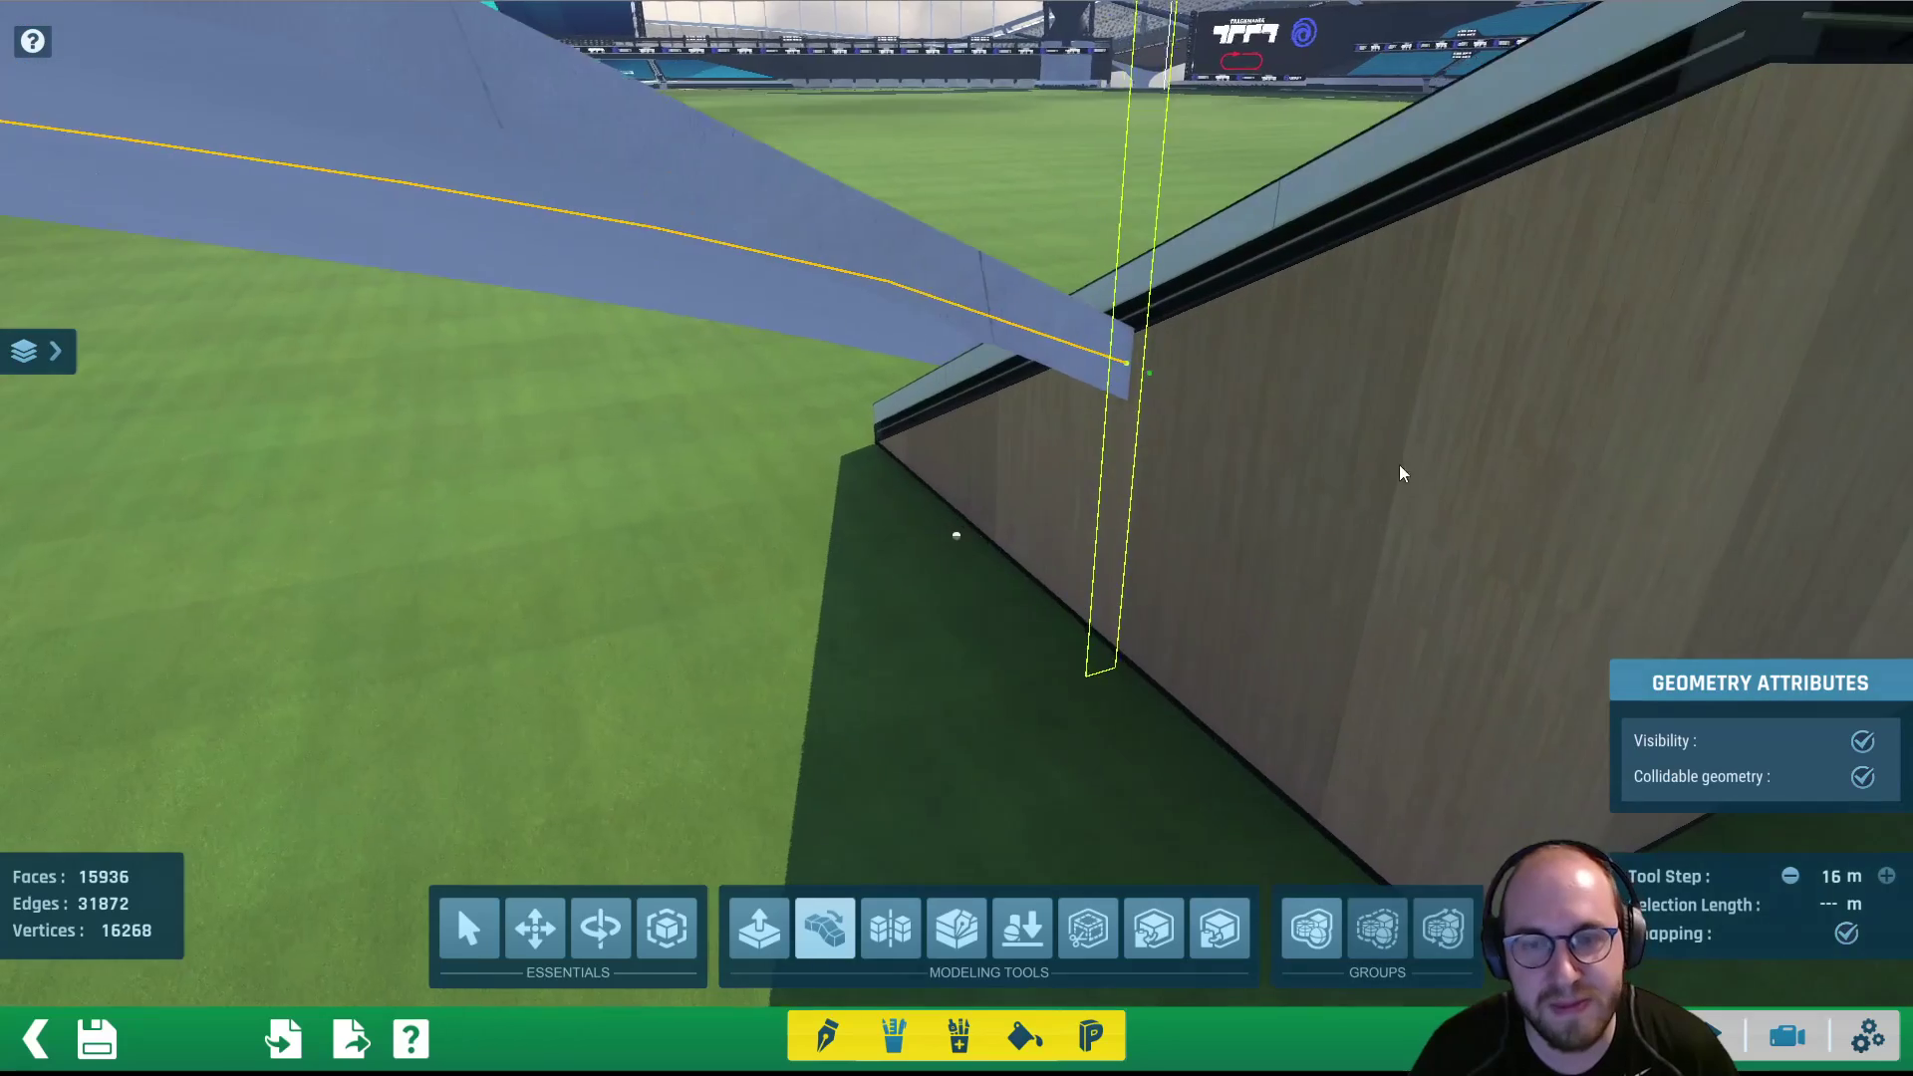
right_click_drag(1399, 464, 1359, 564, "alt")
scroll(1355, 548, "down", 5)
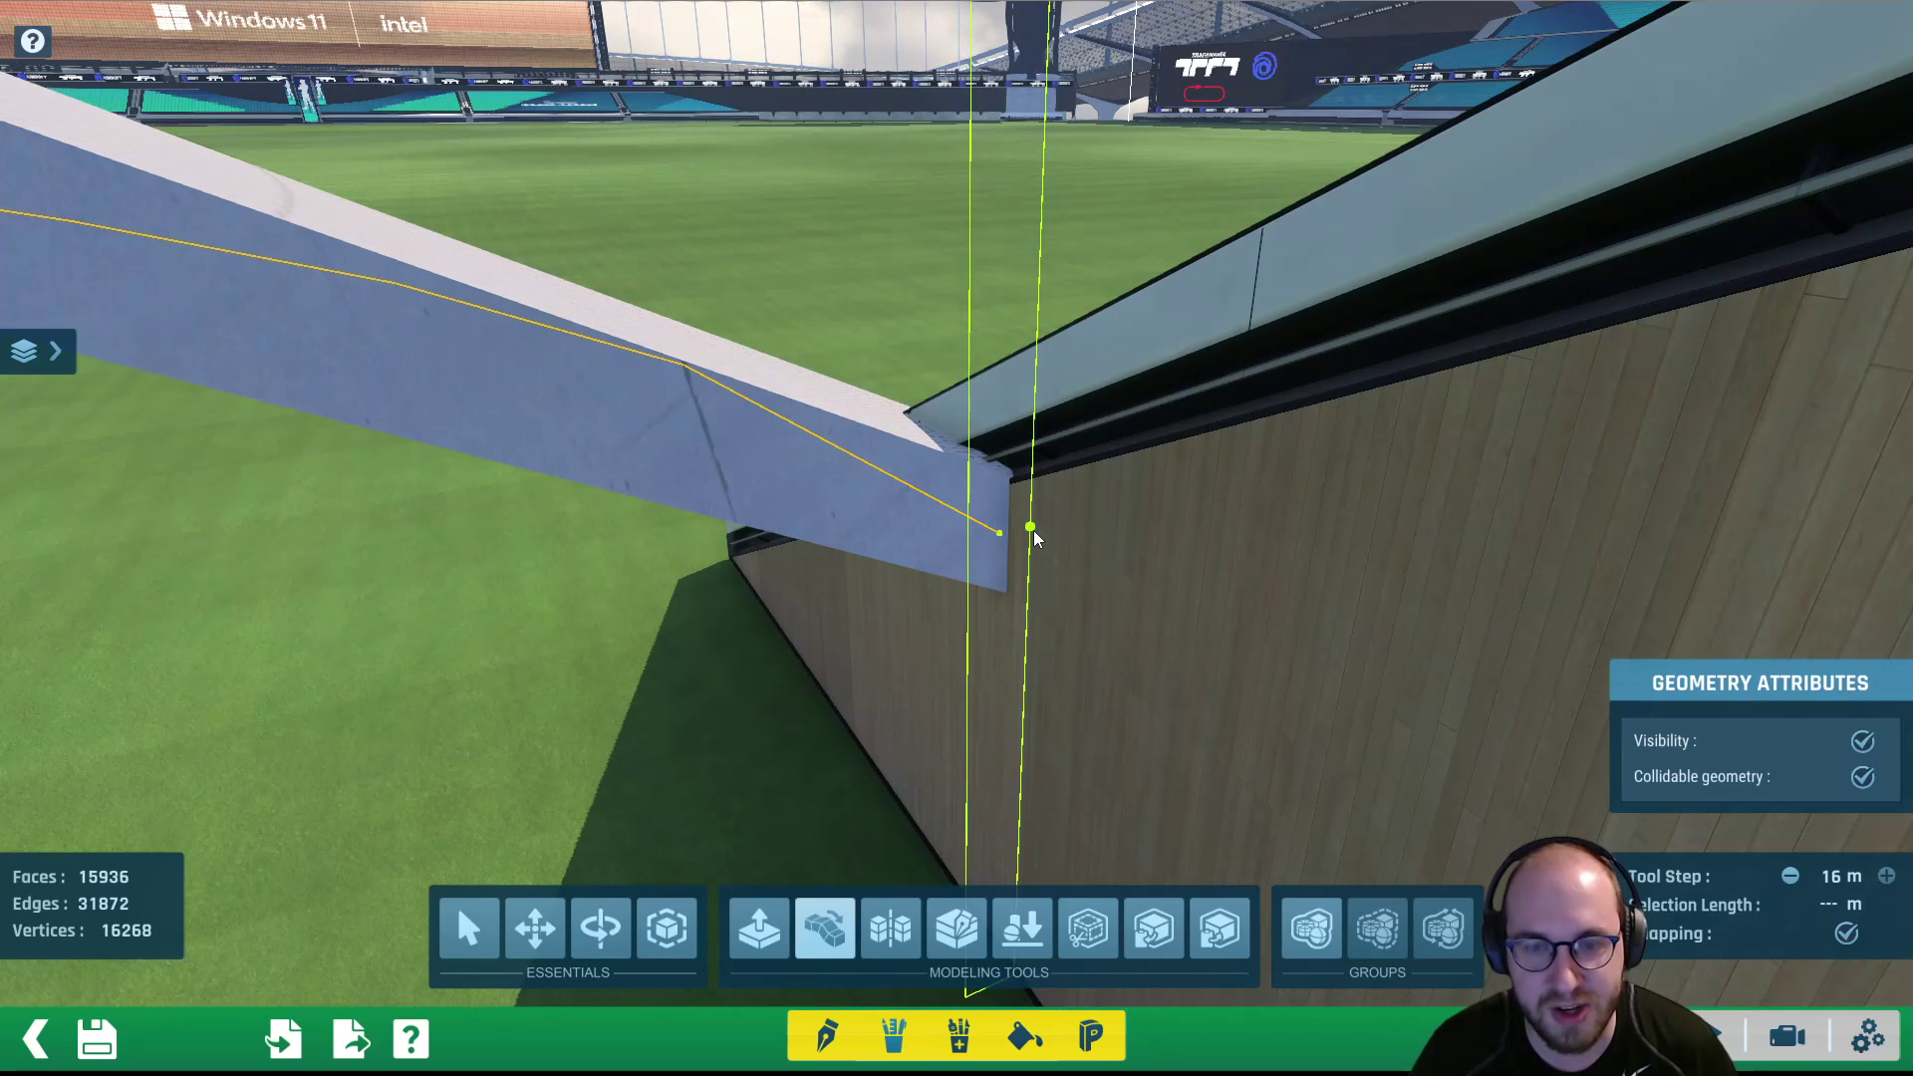
Rotate the strip's free end about its centre so that it turns towards the finish ramp
left_click(1033, 531)
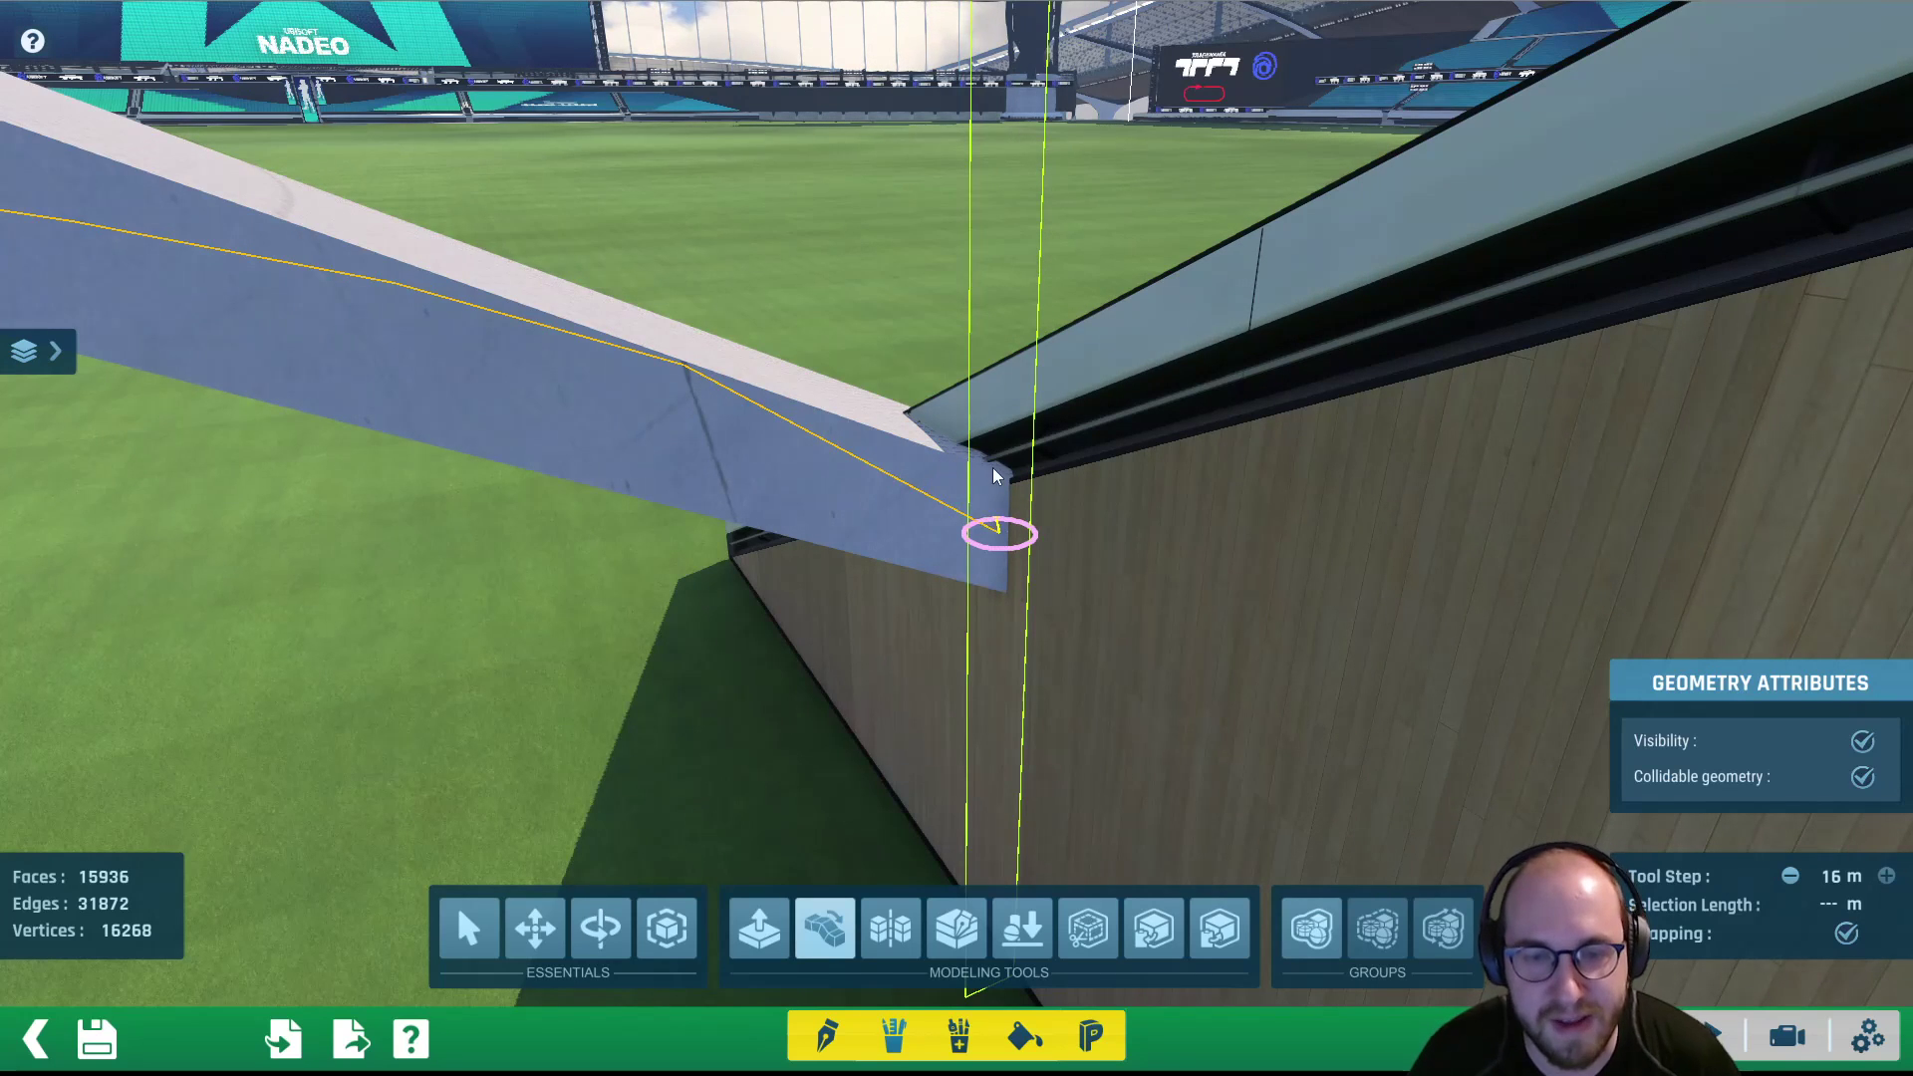
scroll(1014, 543, "down", 3)
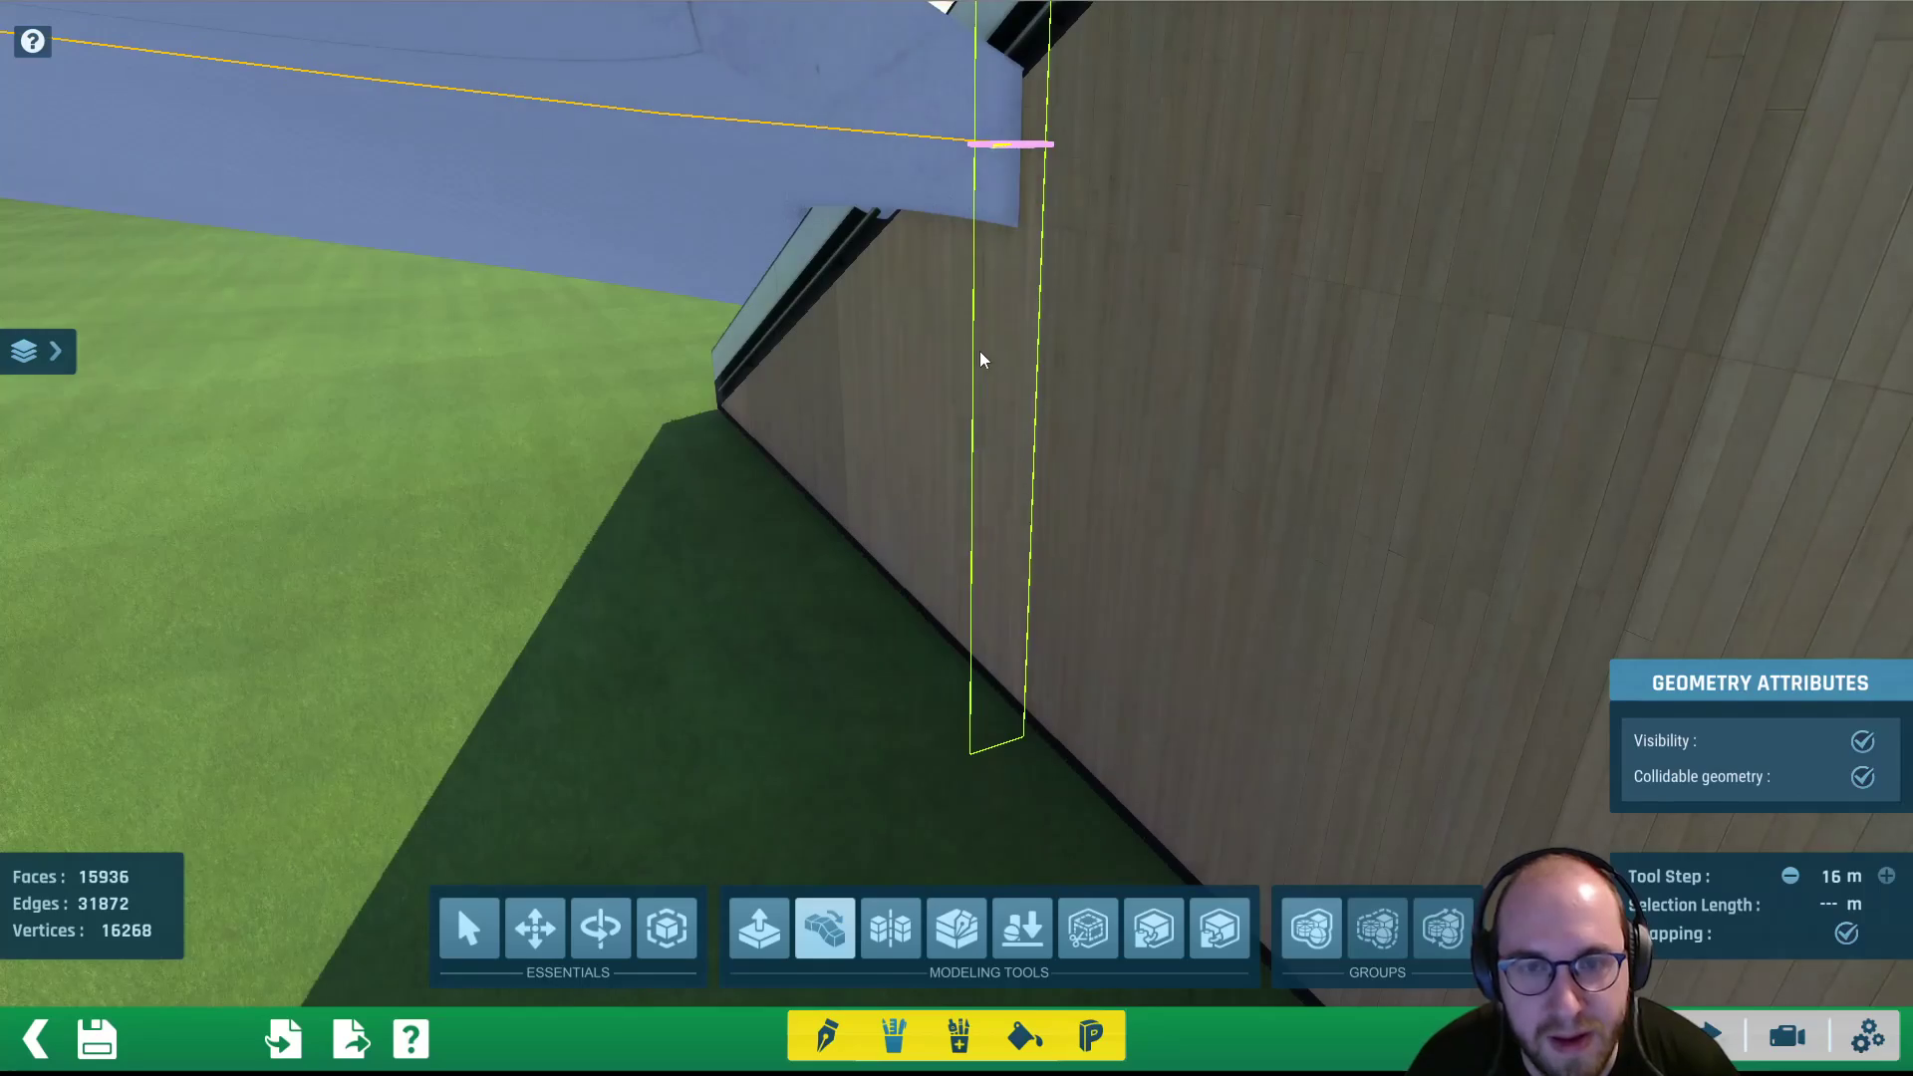
right_click_drag(1000, 346, 1042, 171)
middle_click_drag(1043, 75, 940, 528)
scroll(977, 316, "up", 2)
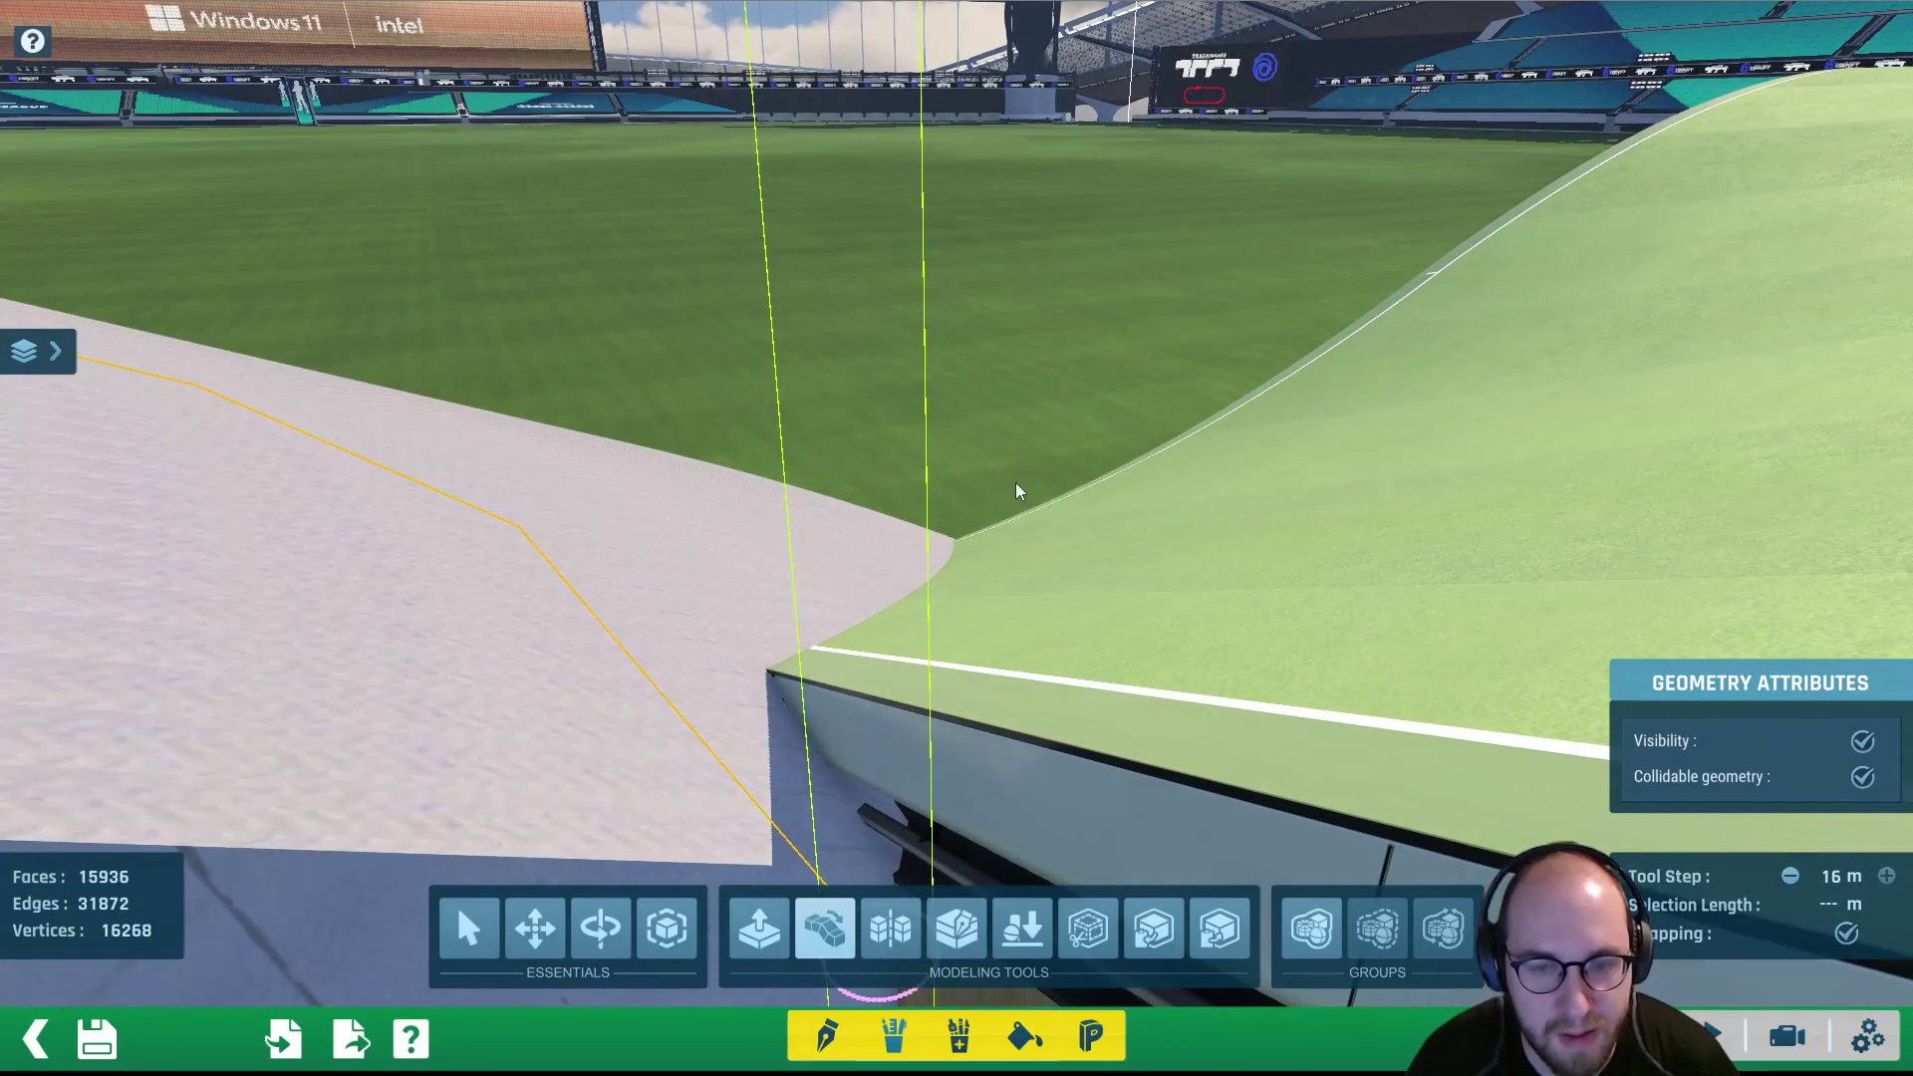
key("ctrl+z")
middle_click_drag(1023, 433, 965, 168)
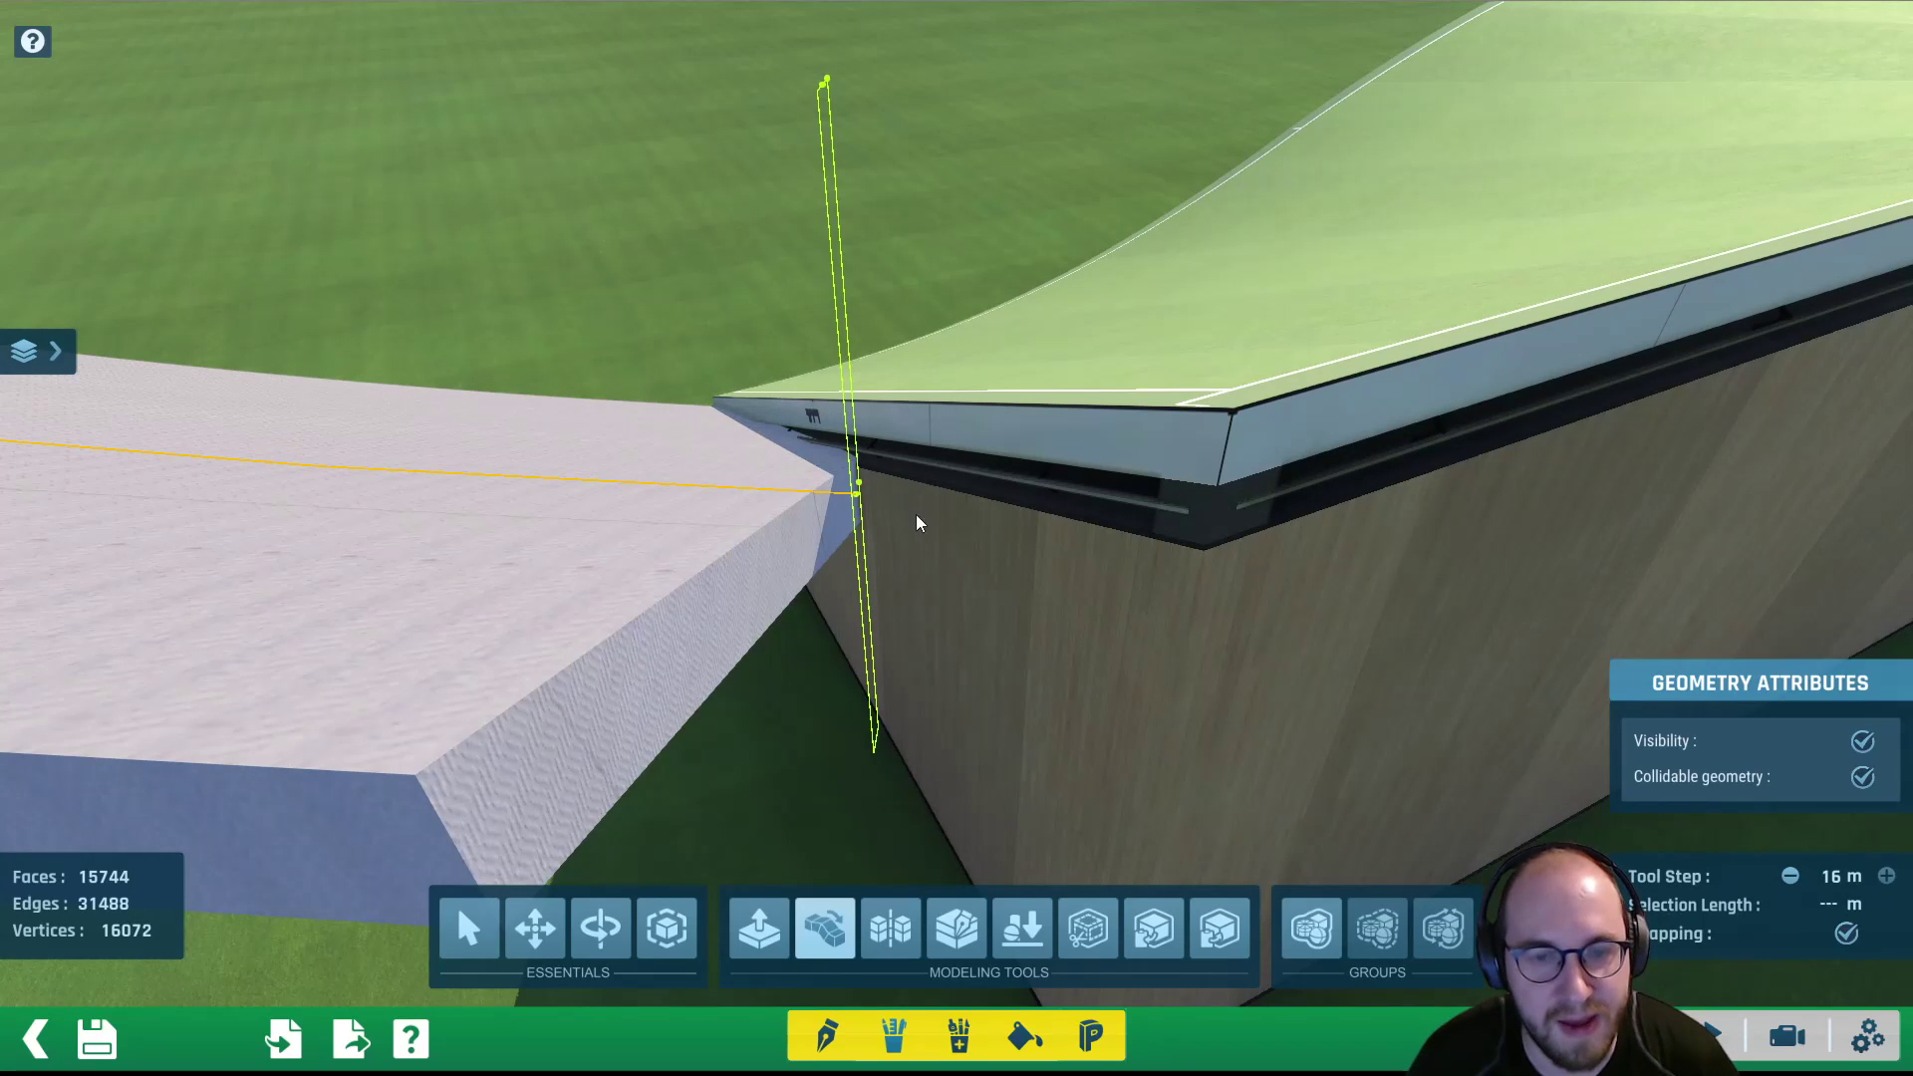
Adjust the rotation of the strip's free end until its edge lines up with the finish ramp's entry edge
left_click(866, 514)
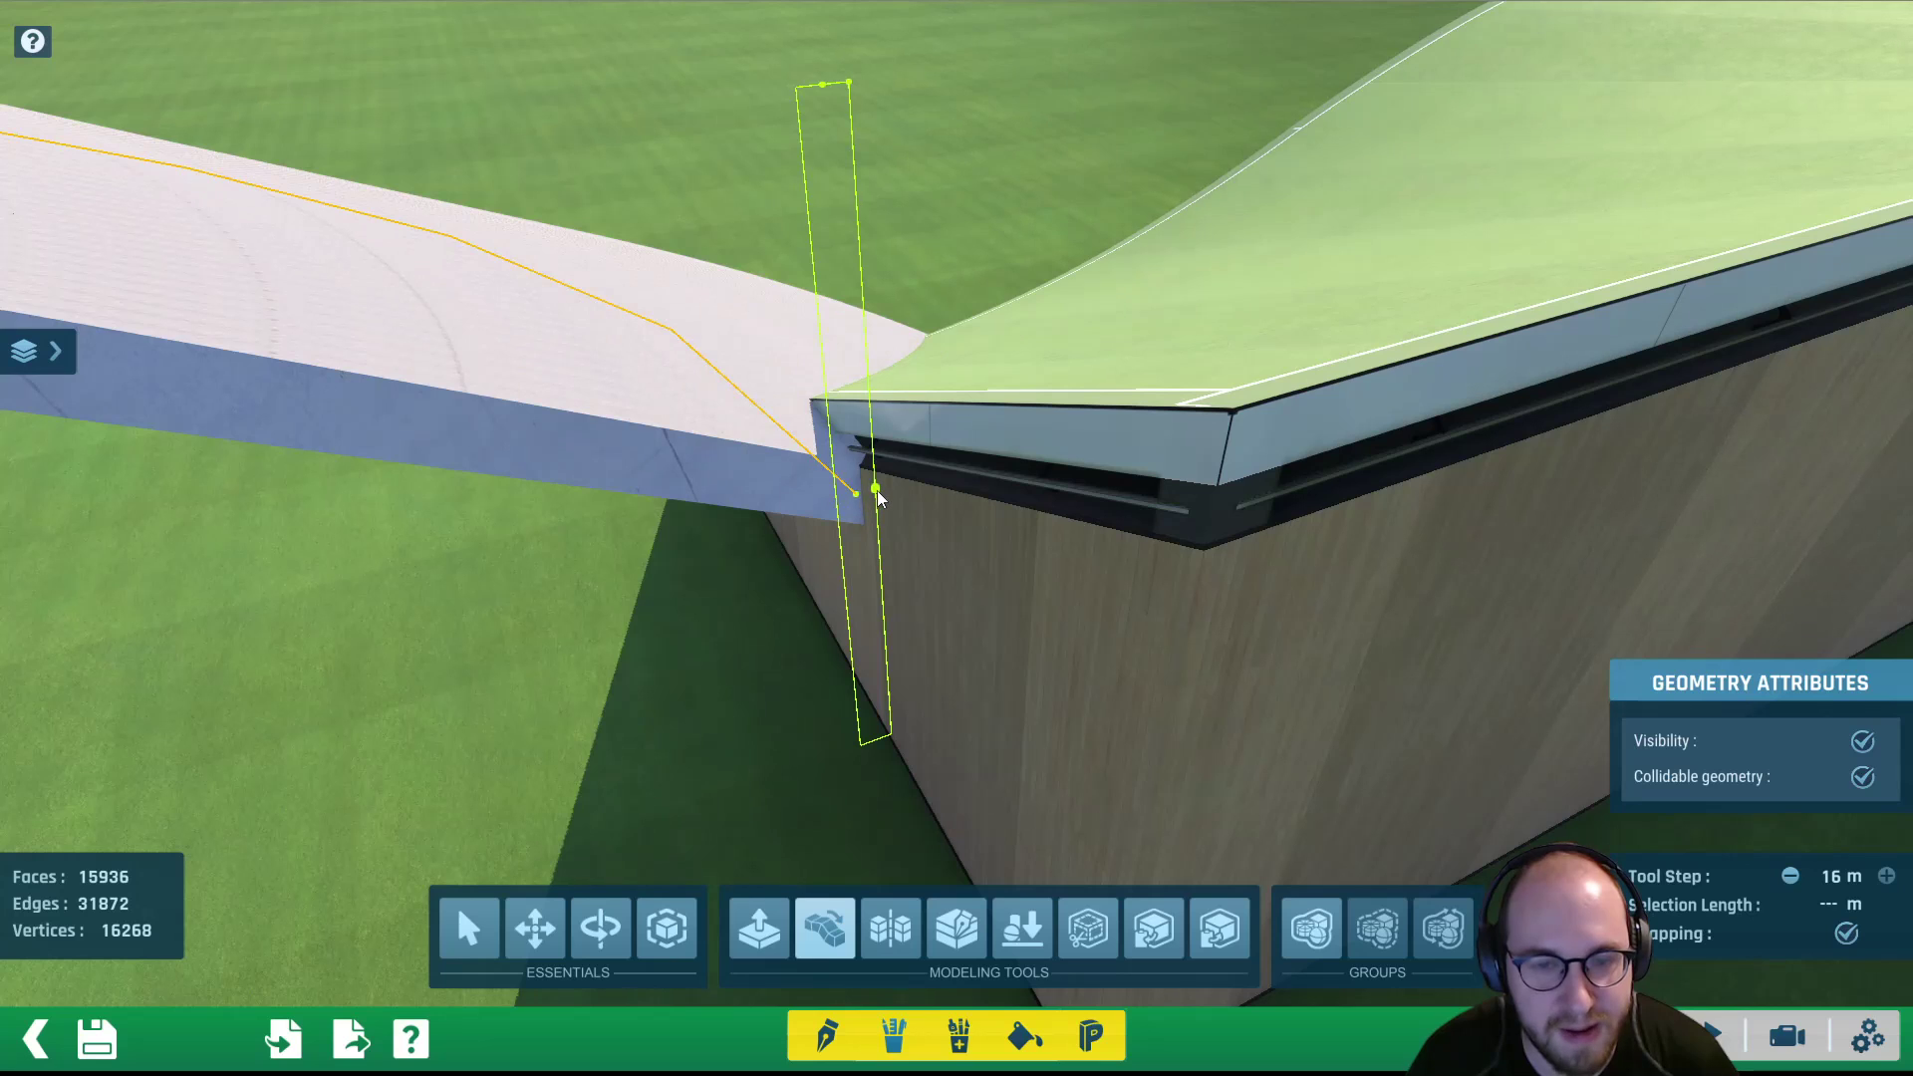
left_click(878, 490)
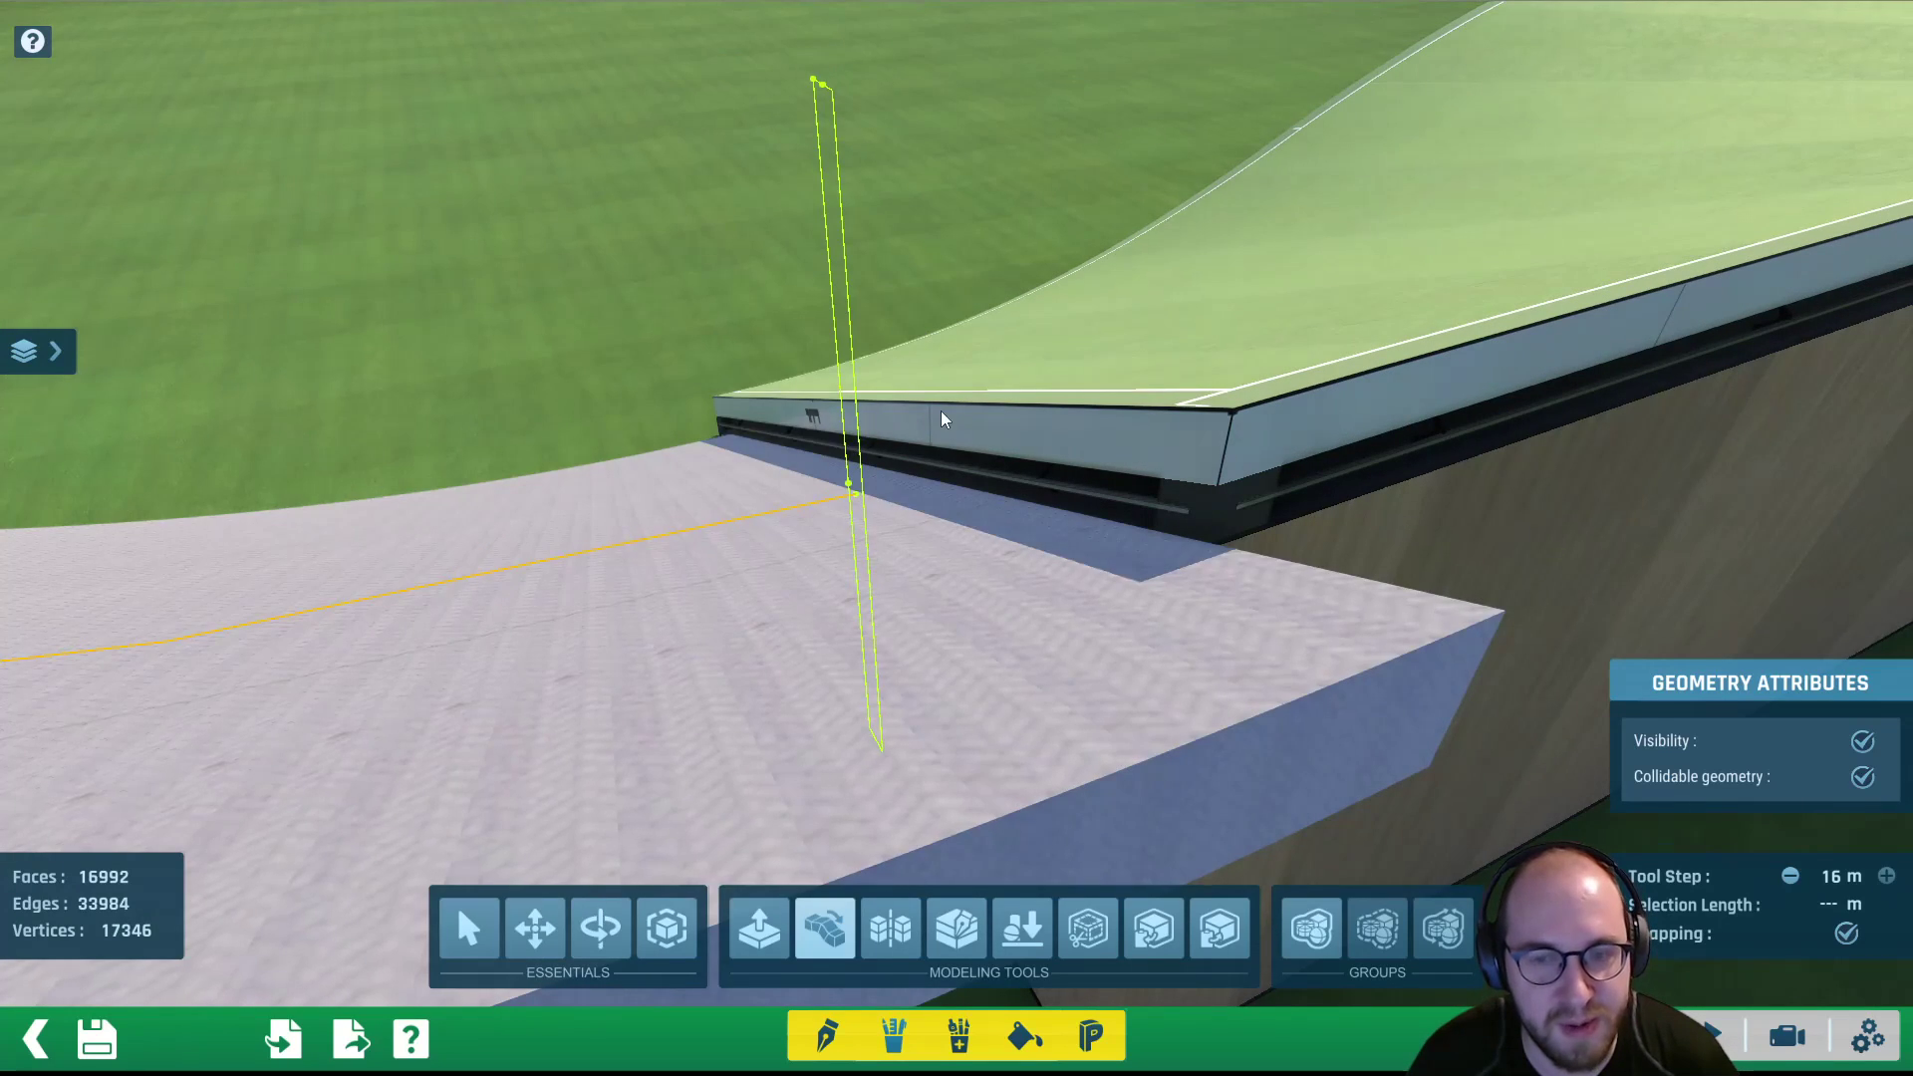
Examine the strip's joint with the finish ramp and the whole curve between both ramps from several angles
middle_click_drag(939, 410, 265, 367)
scroll(607, 397, "down", 3)
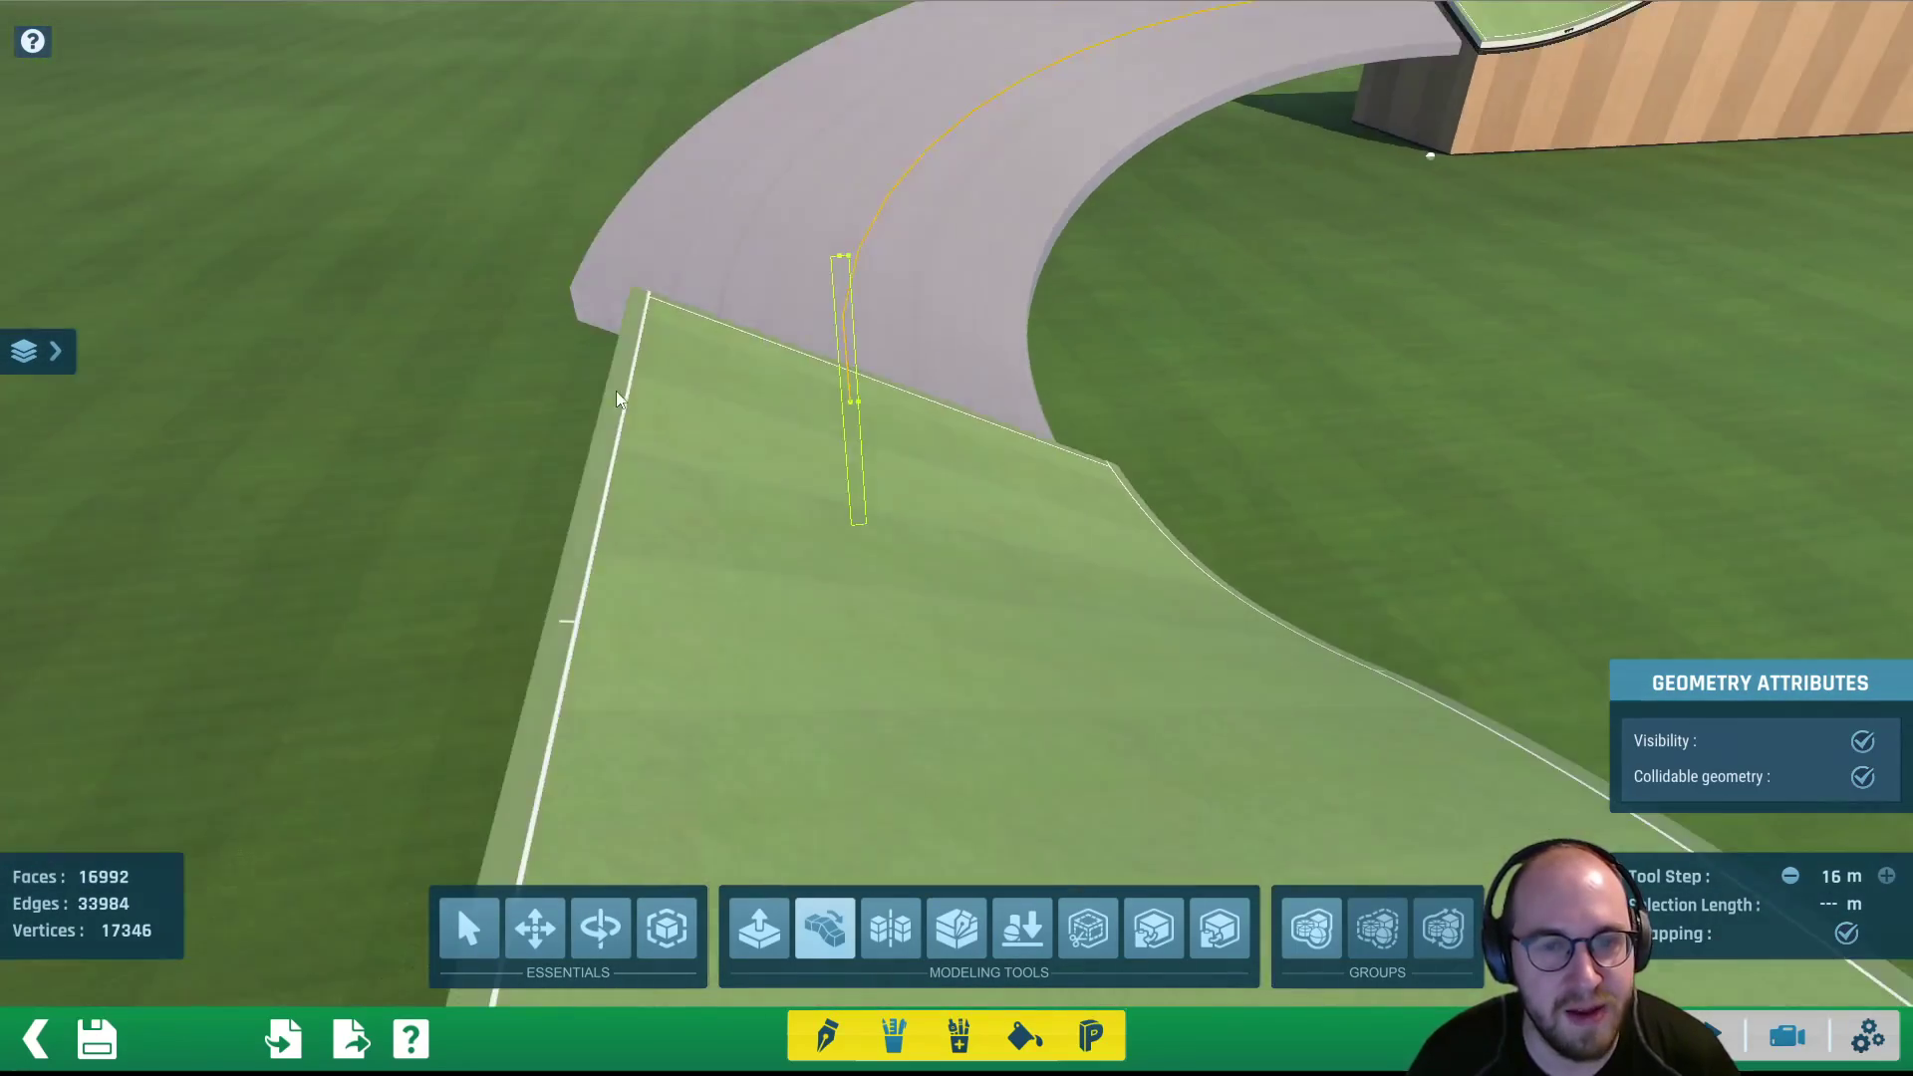
middle_click_drag(615, 392, 610, 624)
middle_click_drag(972, 400, 987, 461)
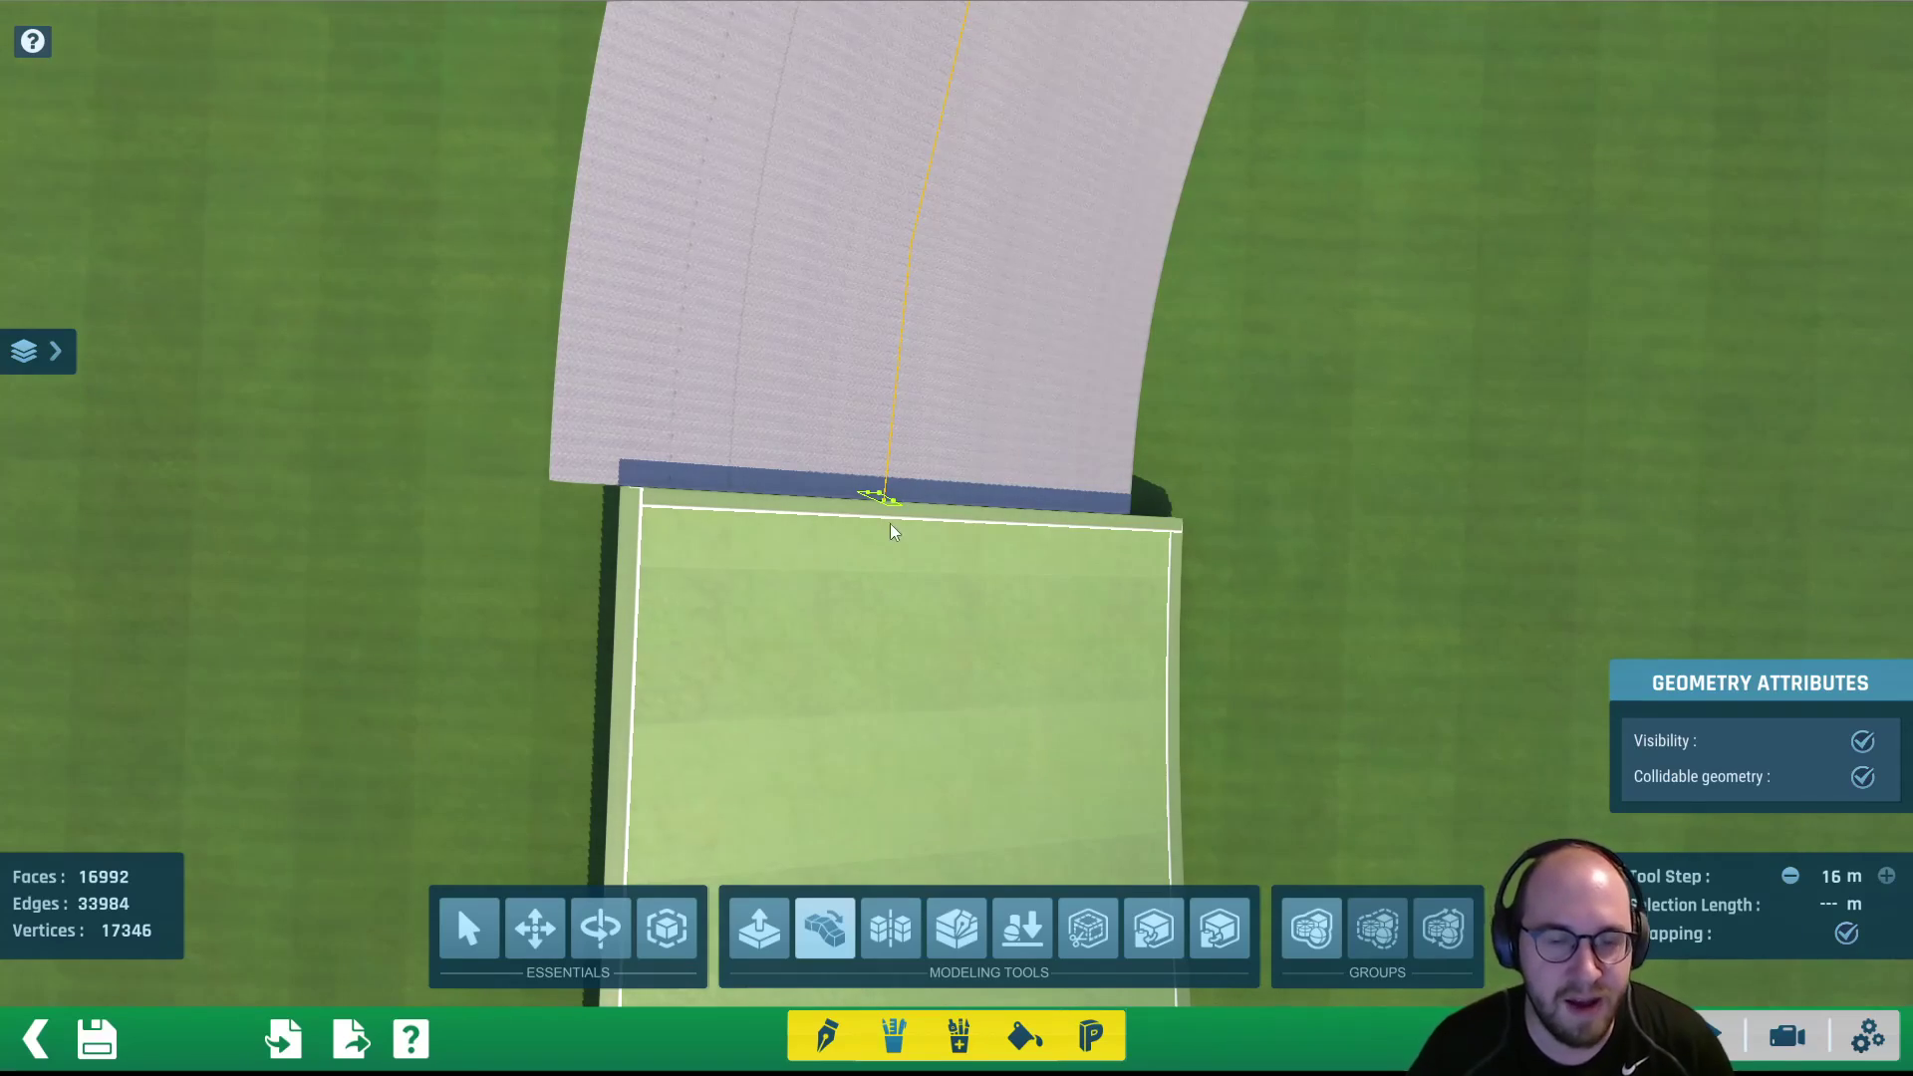
middle_click_drag(1072, 508, 1164, 269)
right_click_drag(1166, 276, 777, 309)
middle_click_drag(777, 309, 229, 99)
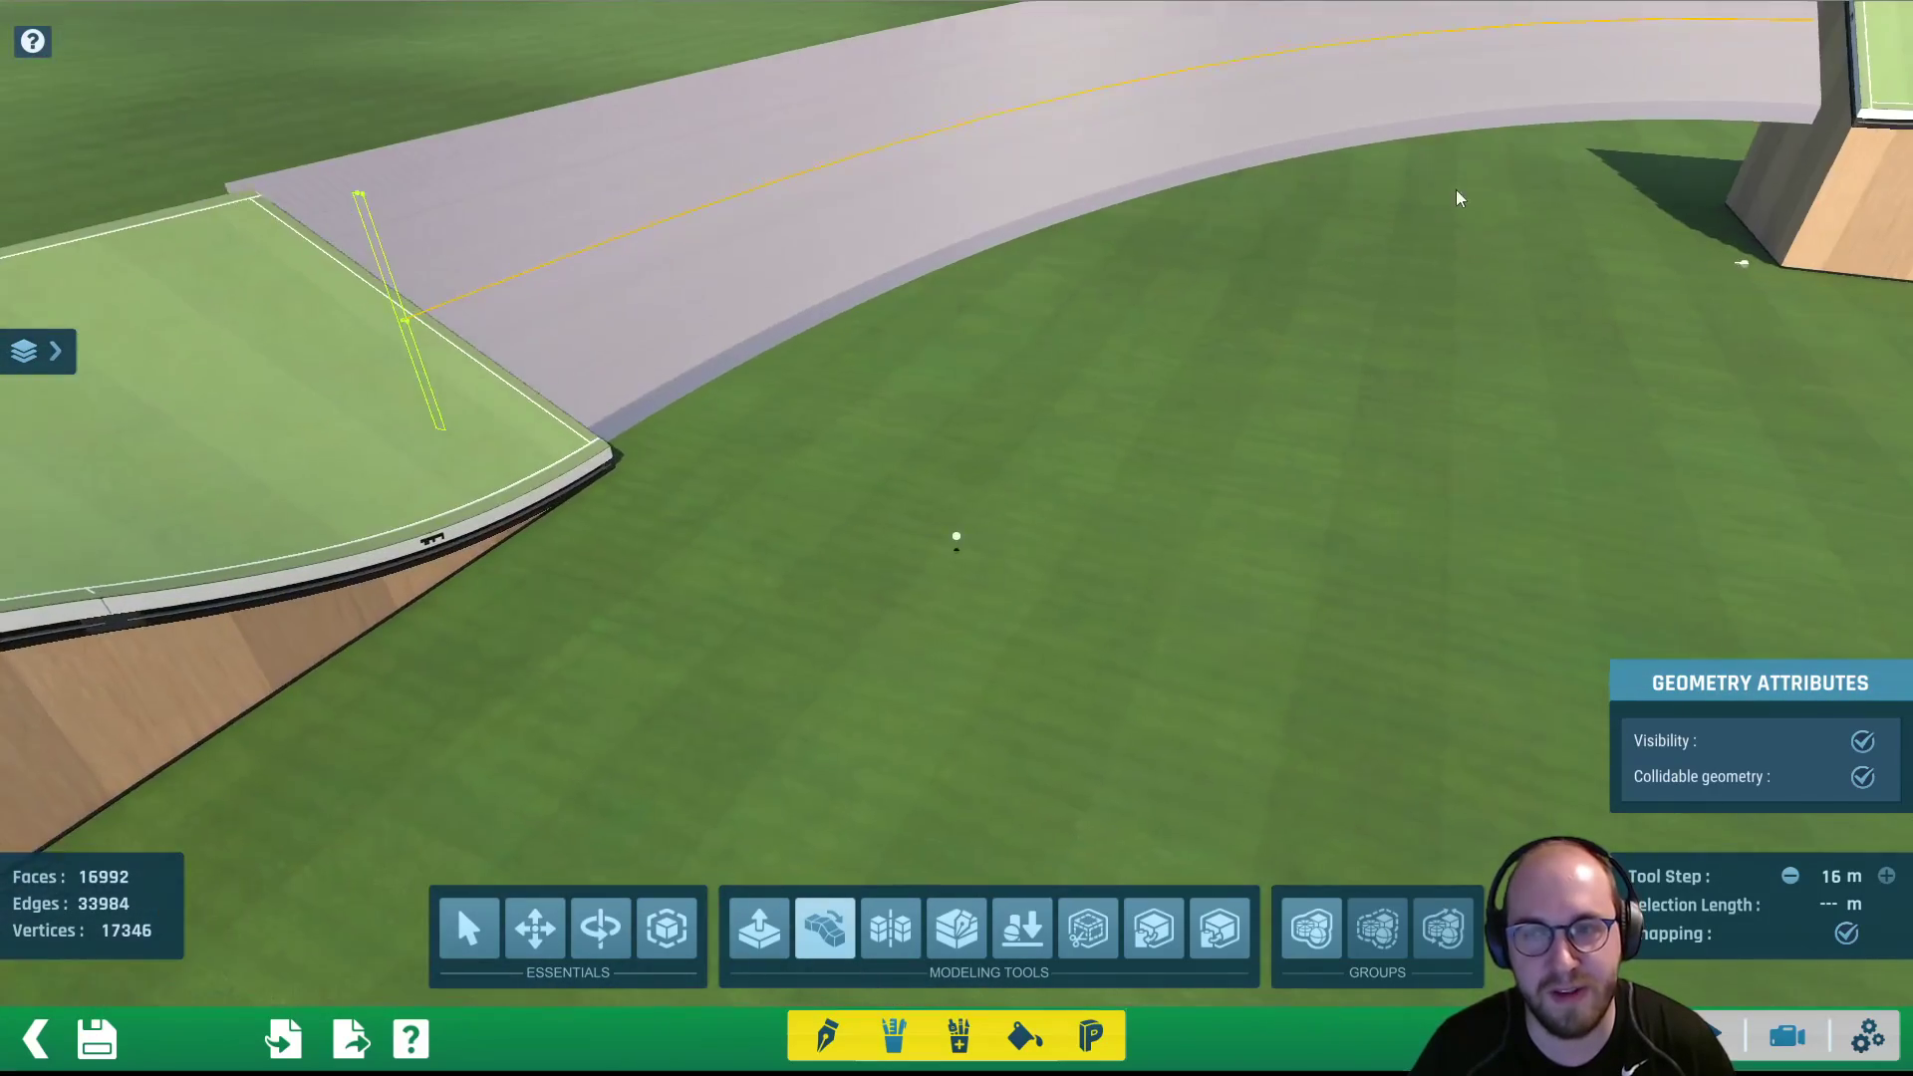
middle_click_drag(1455, 196, 314, 338)
right_click_drag(1272, 256, 1125, 694)
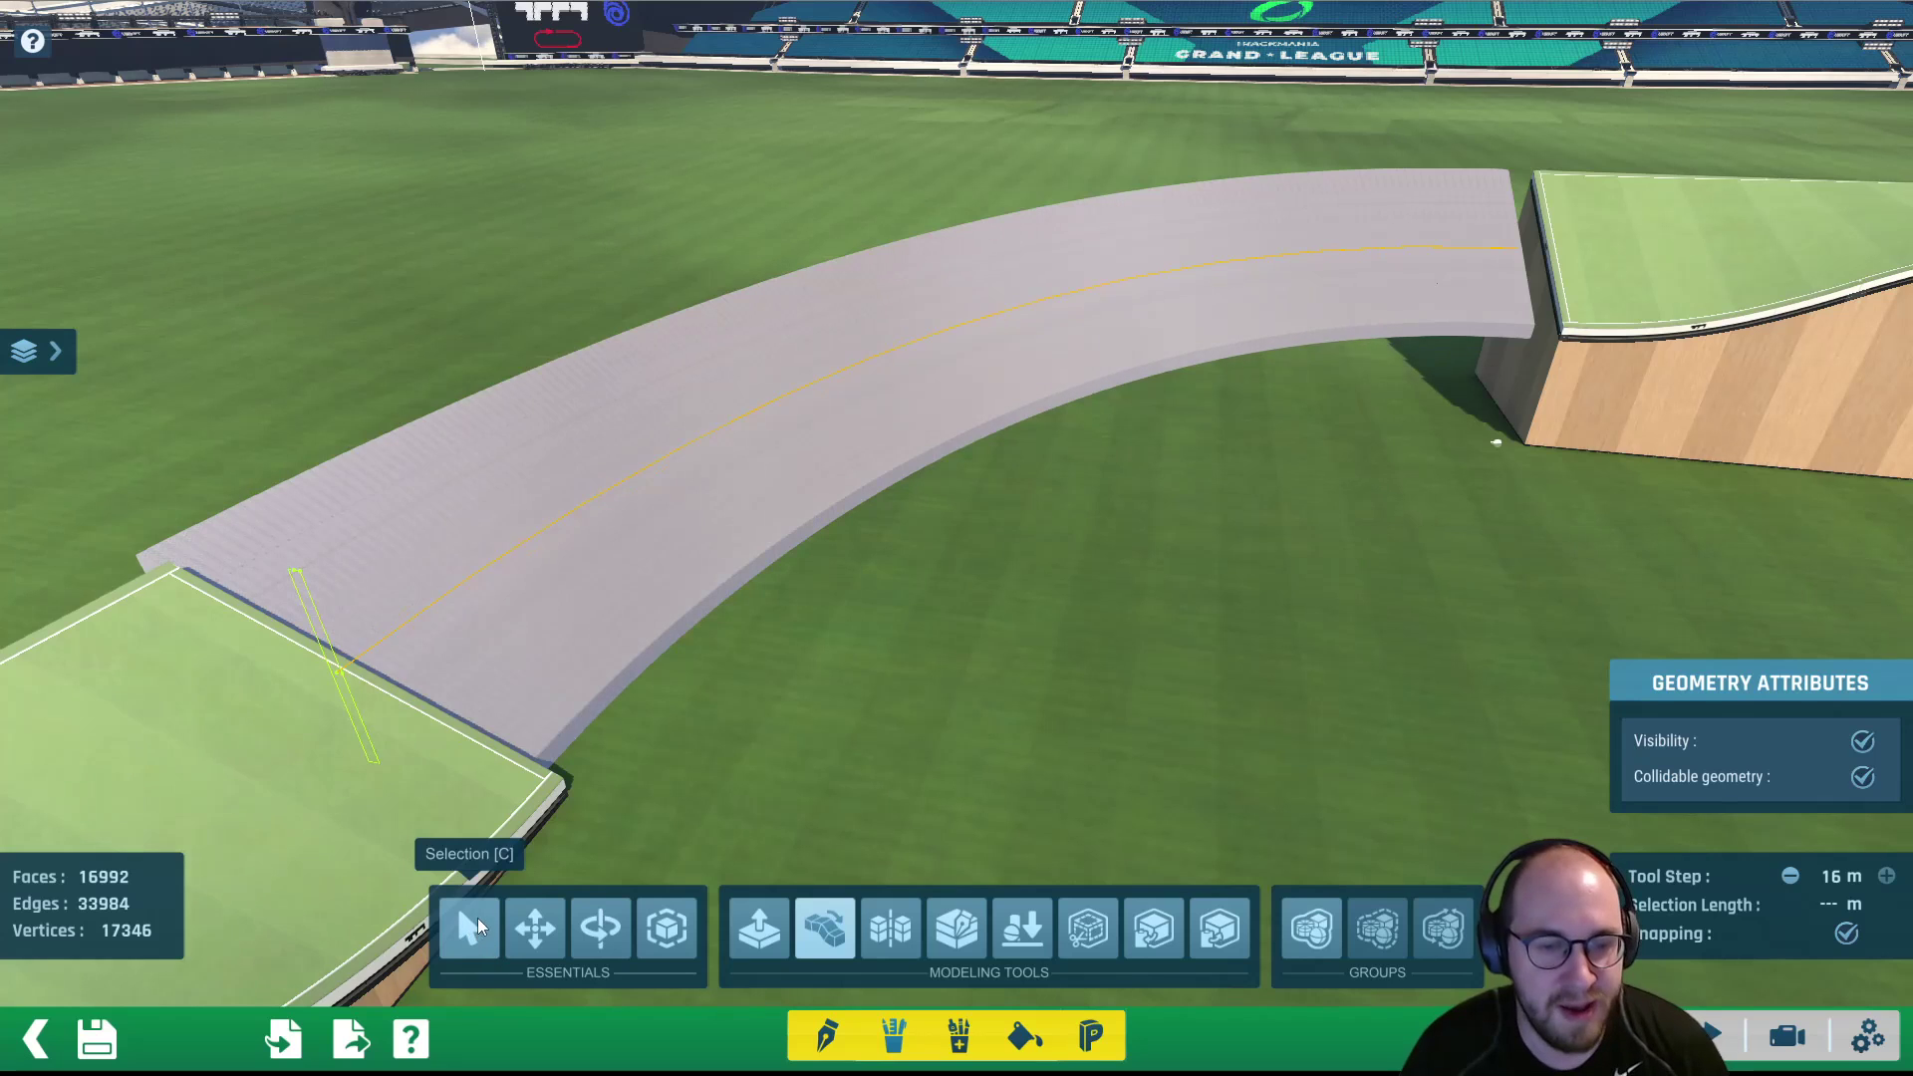
Leave the strip-extending tool and select the entire curved strip
left_click(473, 924)
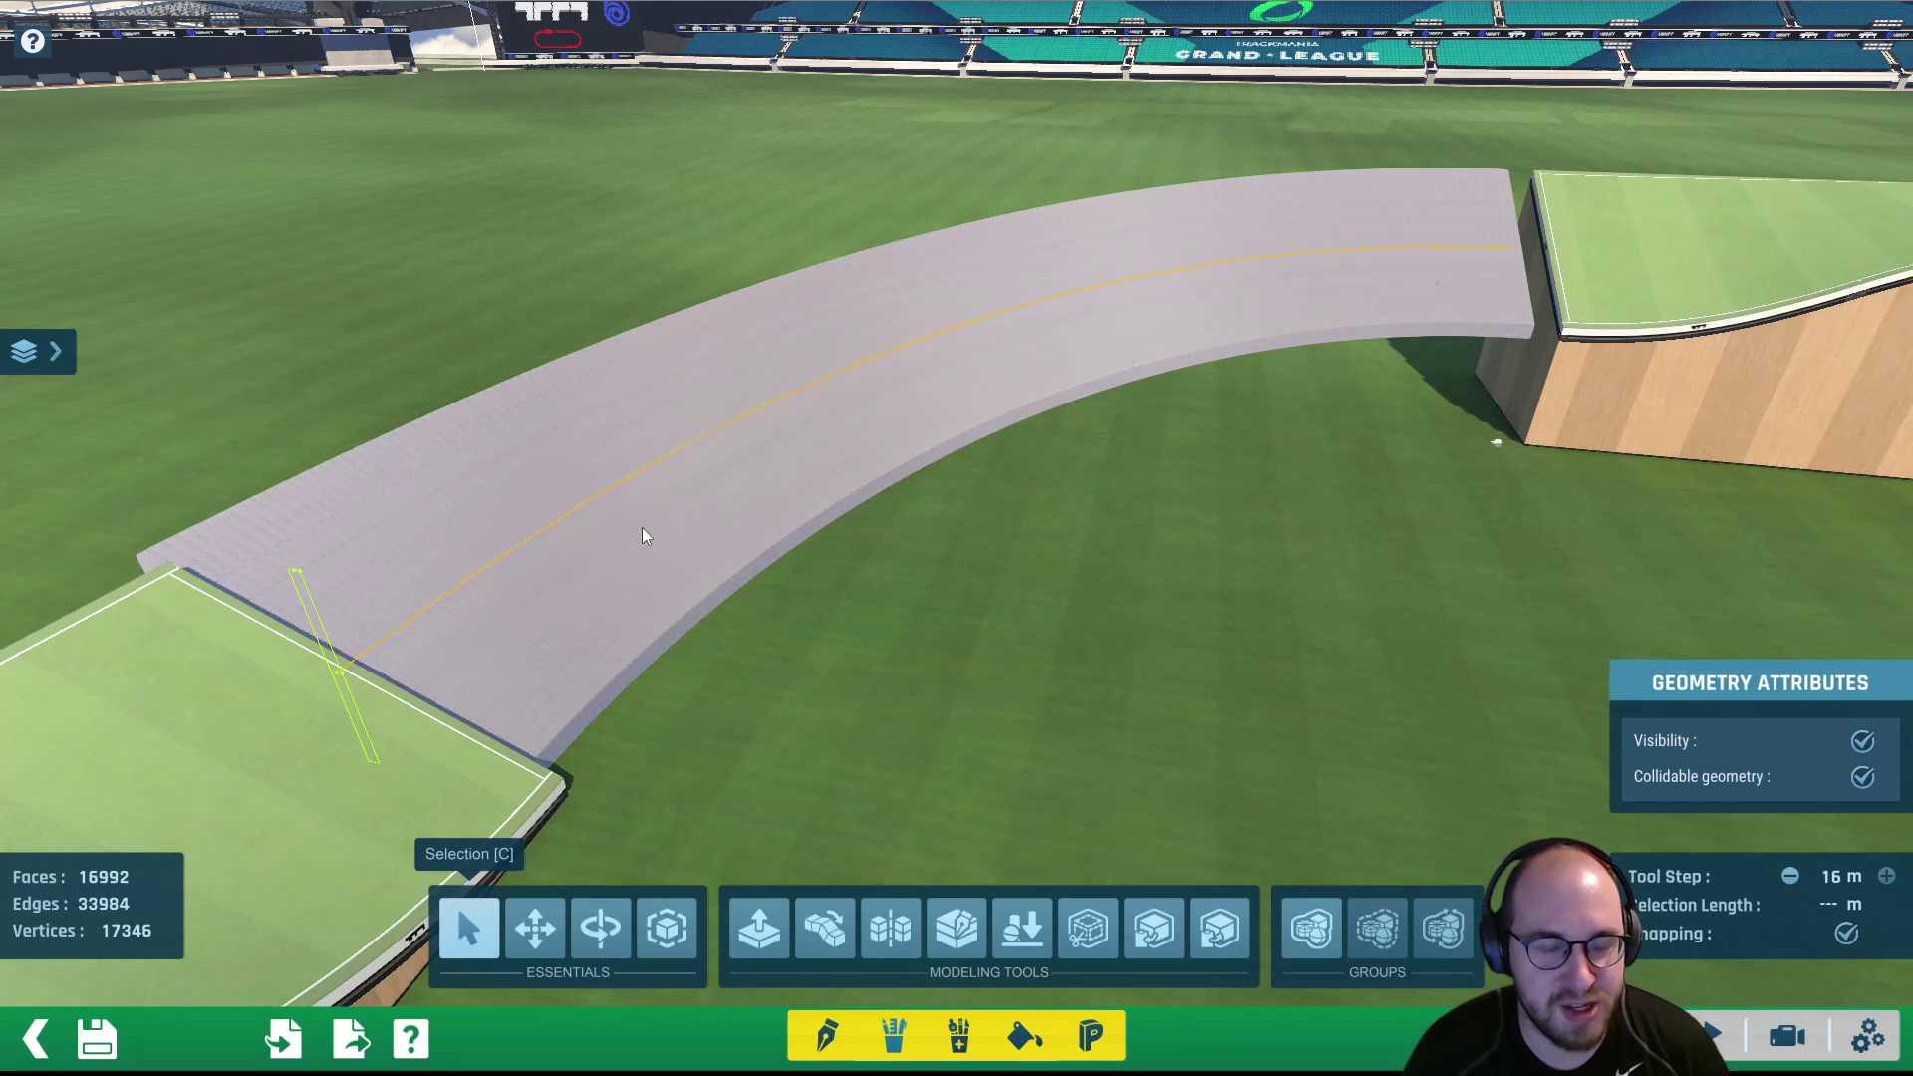
key("Delete")
key("ctrl+a")
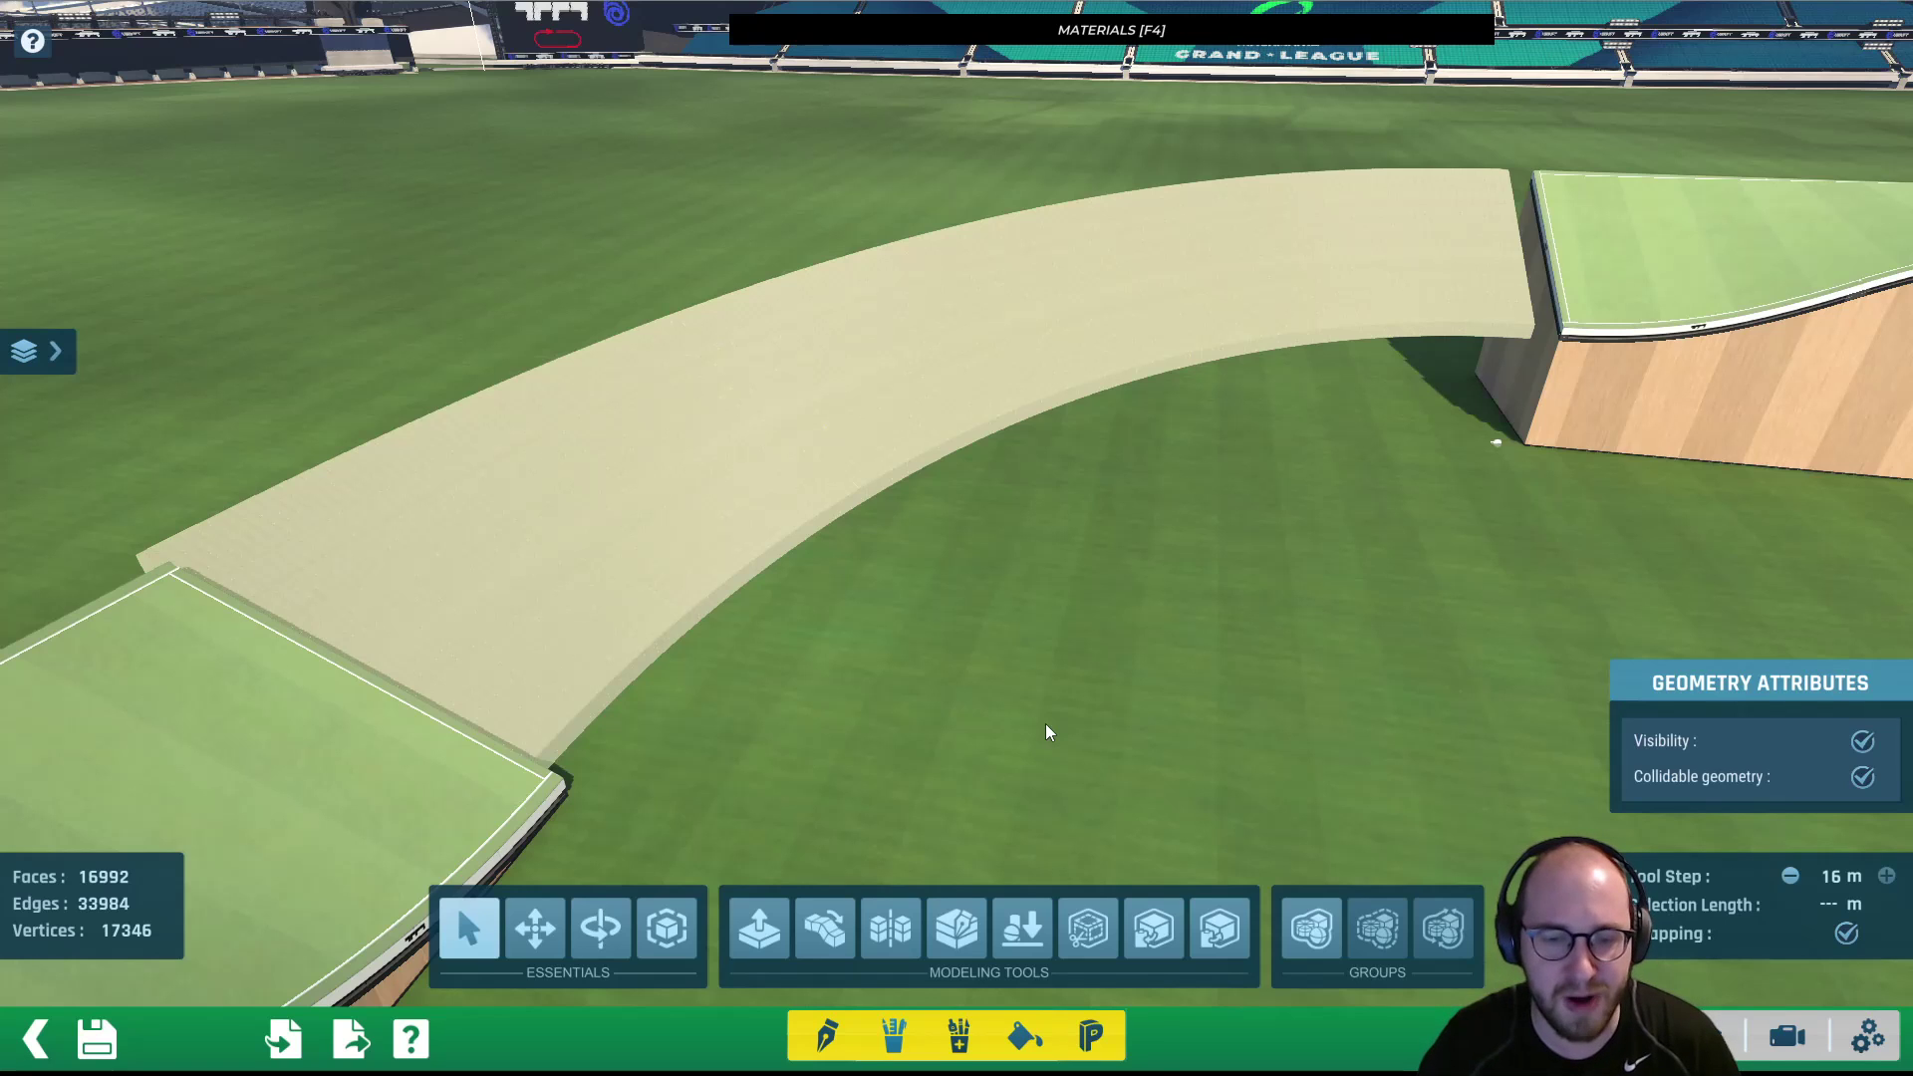
Find the Stadium: CustomGrass material on page 10 of the material library and choose it for the selected strip
key("F4")
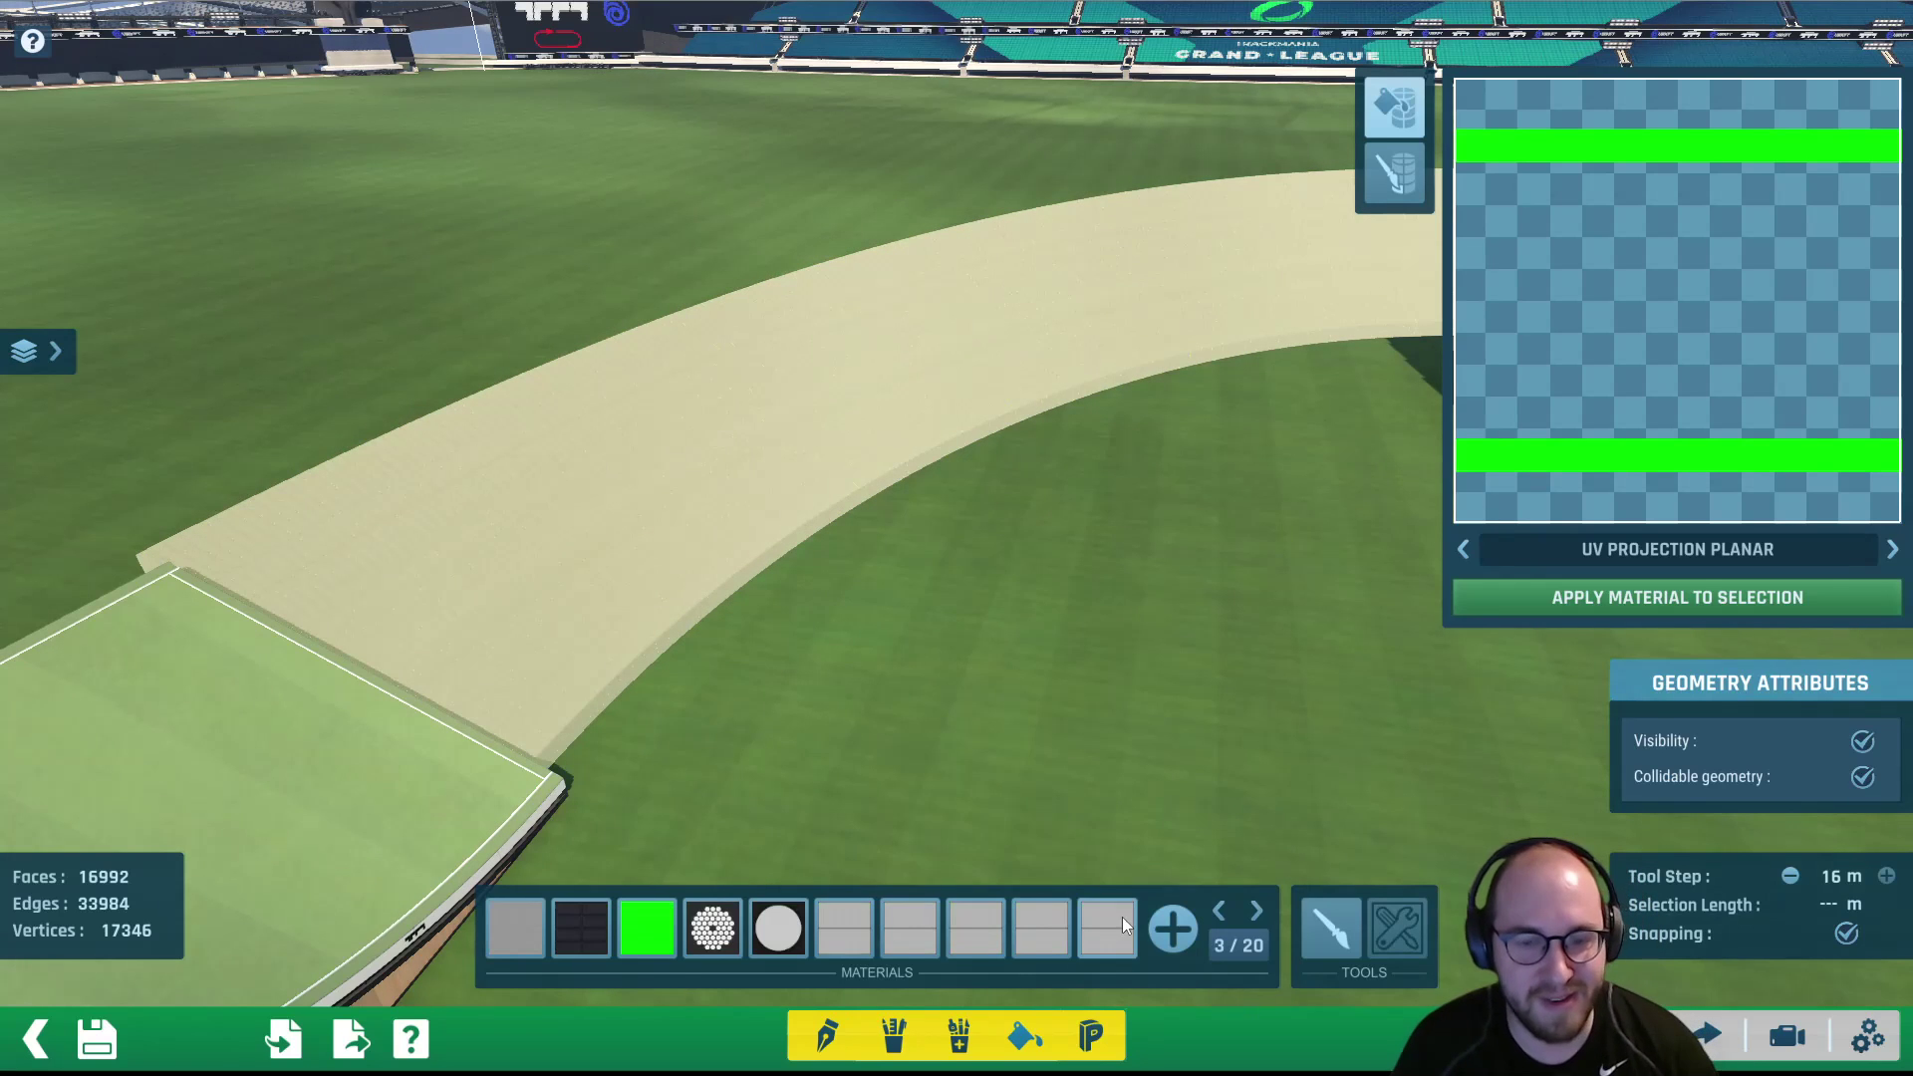
left_click(1256, 910)
left_click(1256, 910)
left_click(1256, 910)
left_click(1256, 911)
left_click(1256, 911)
left_click(1255, 910)
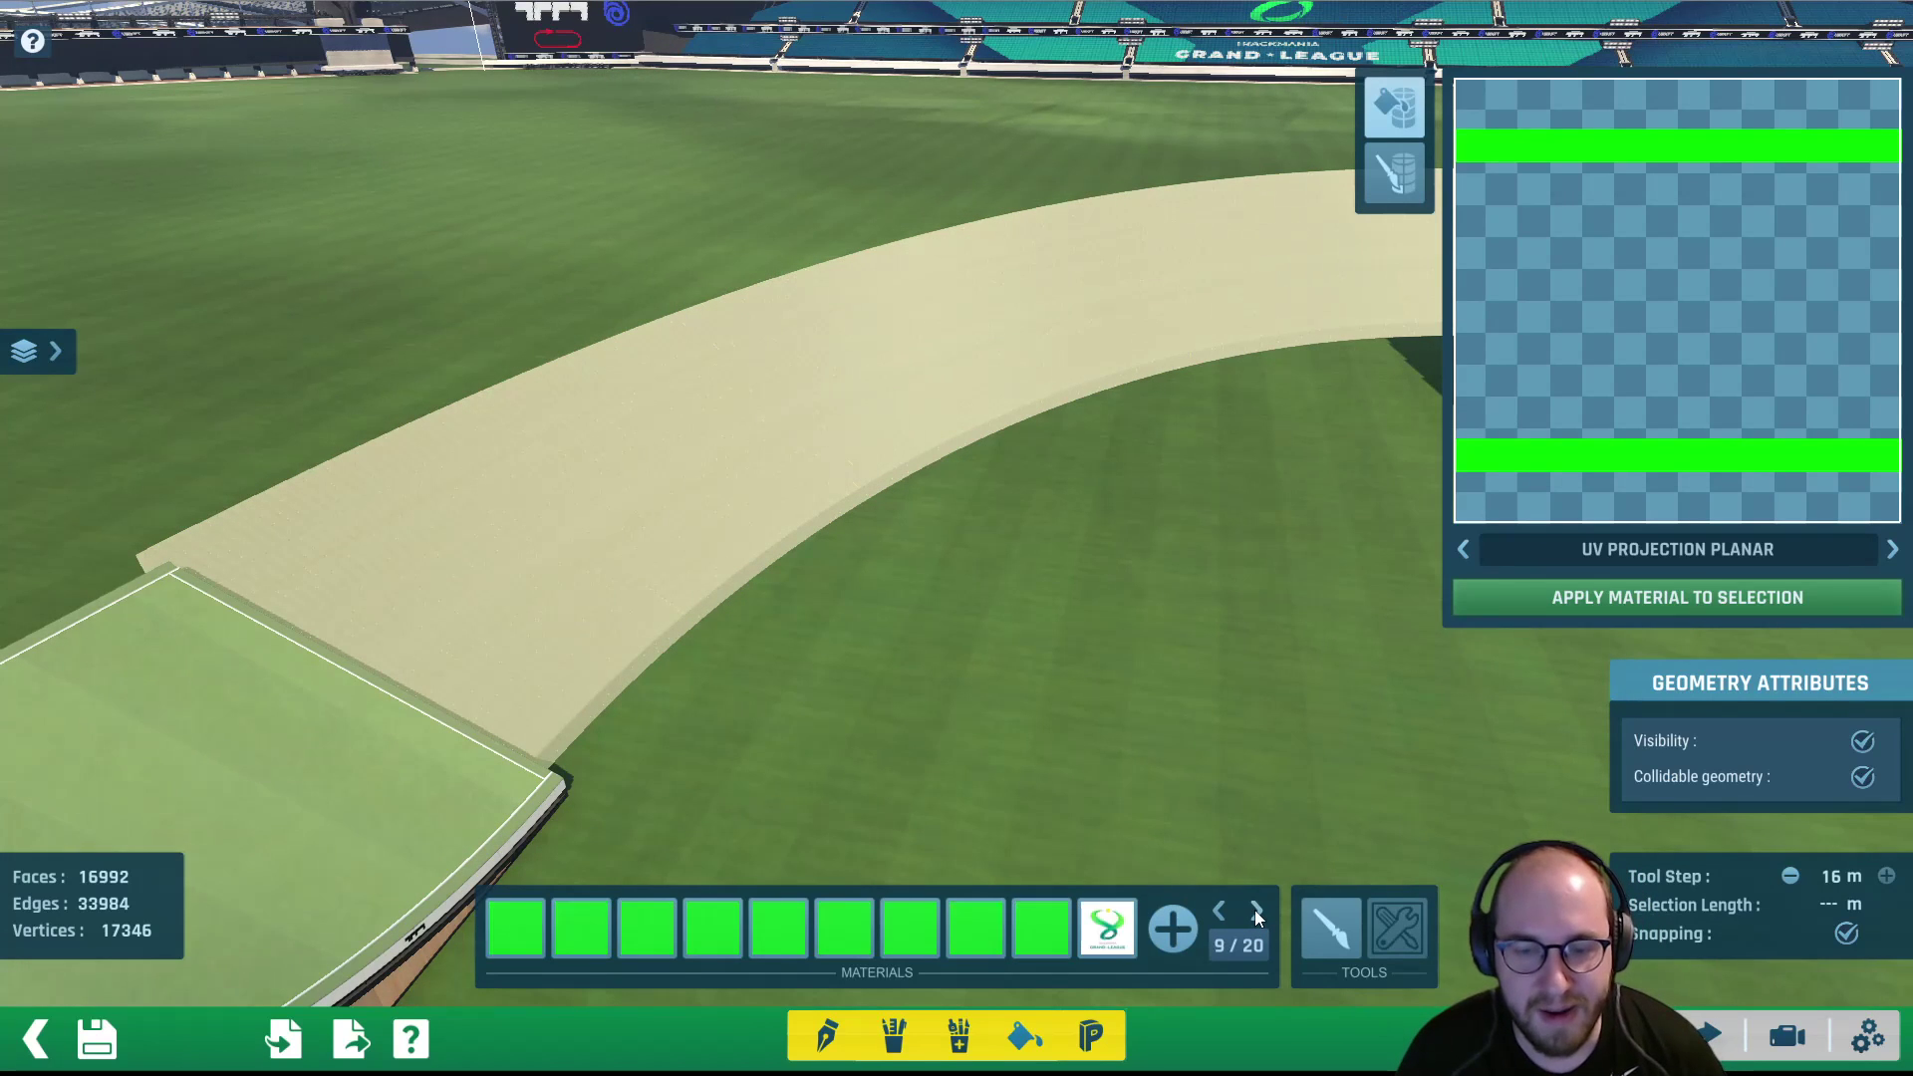
left_click(1255, 911)
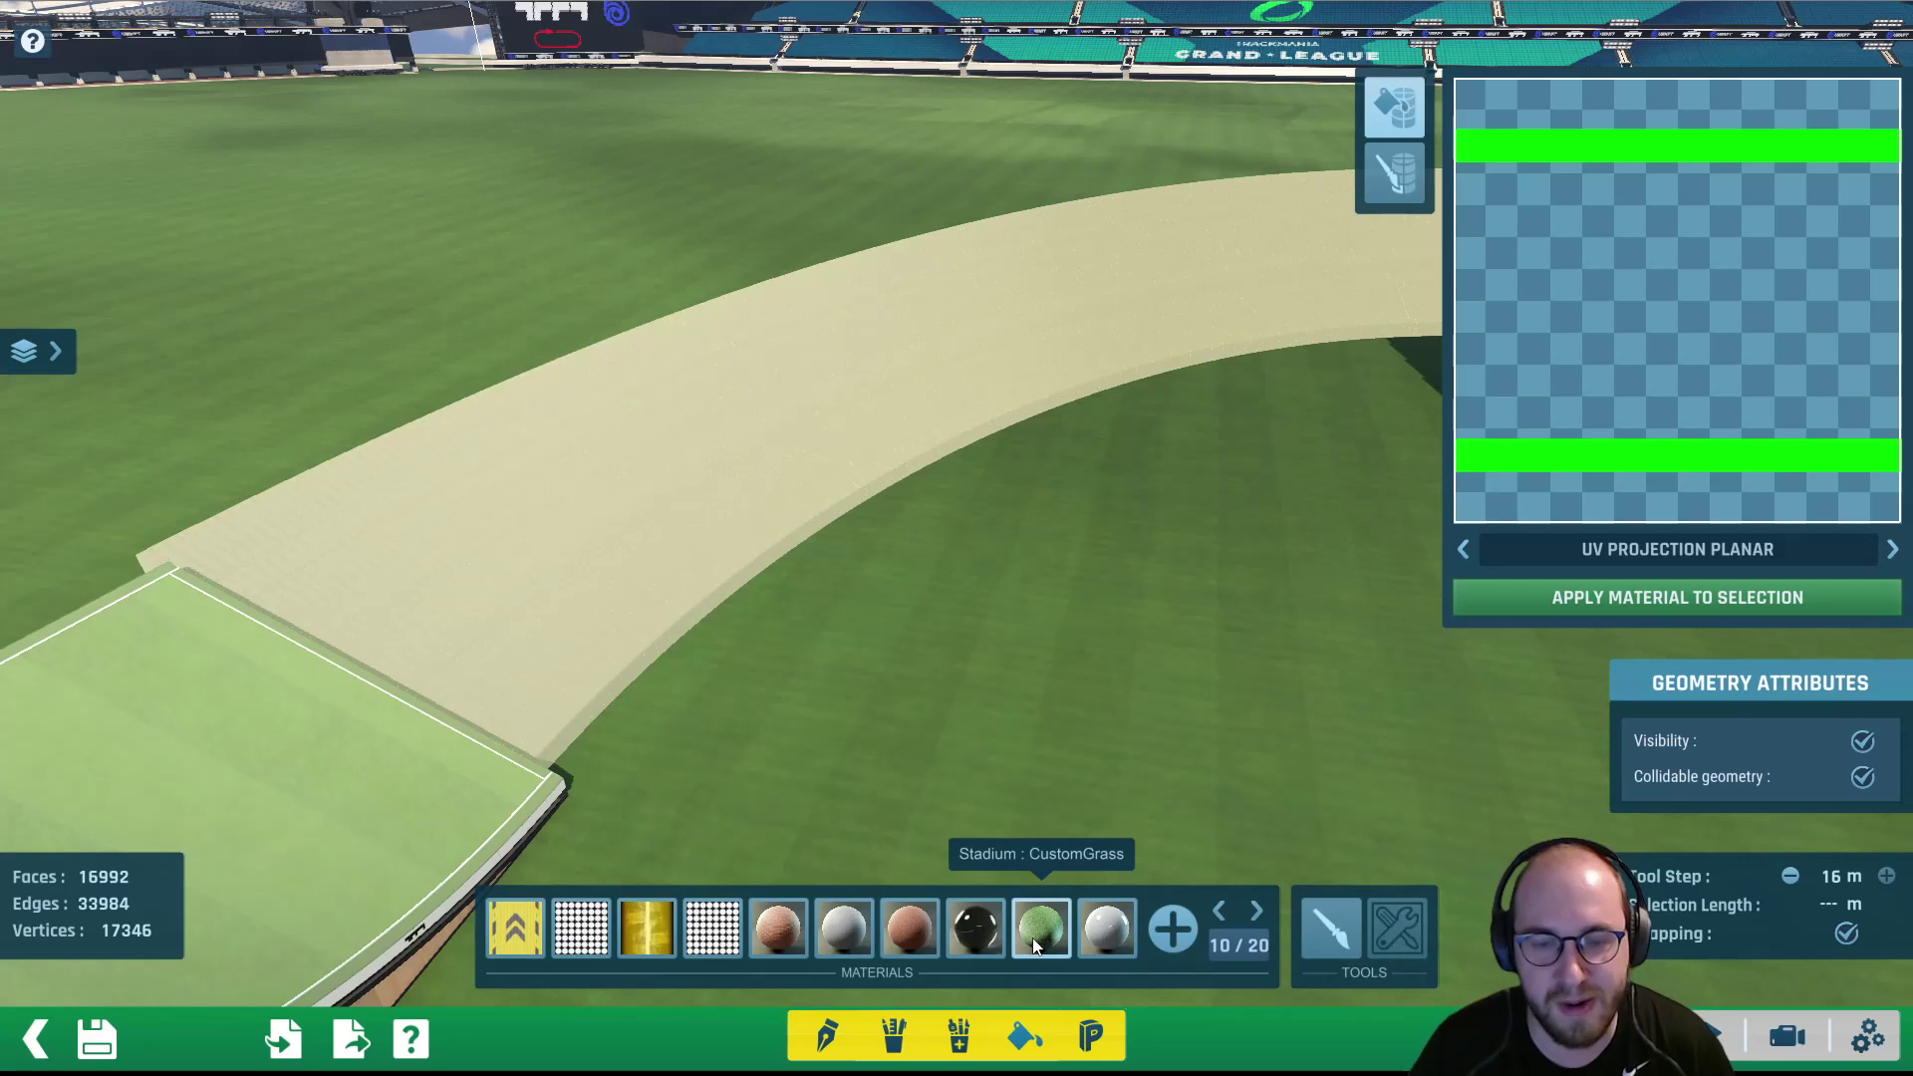
left_click(1038, 932)
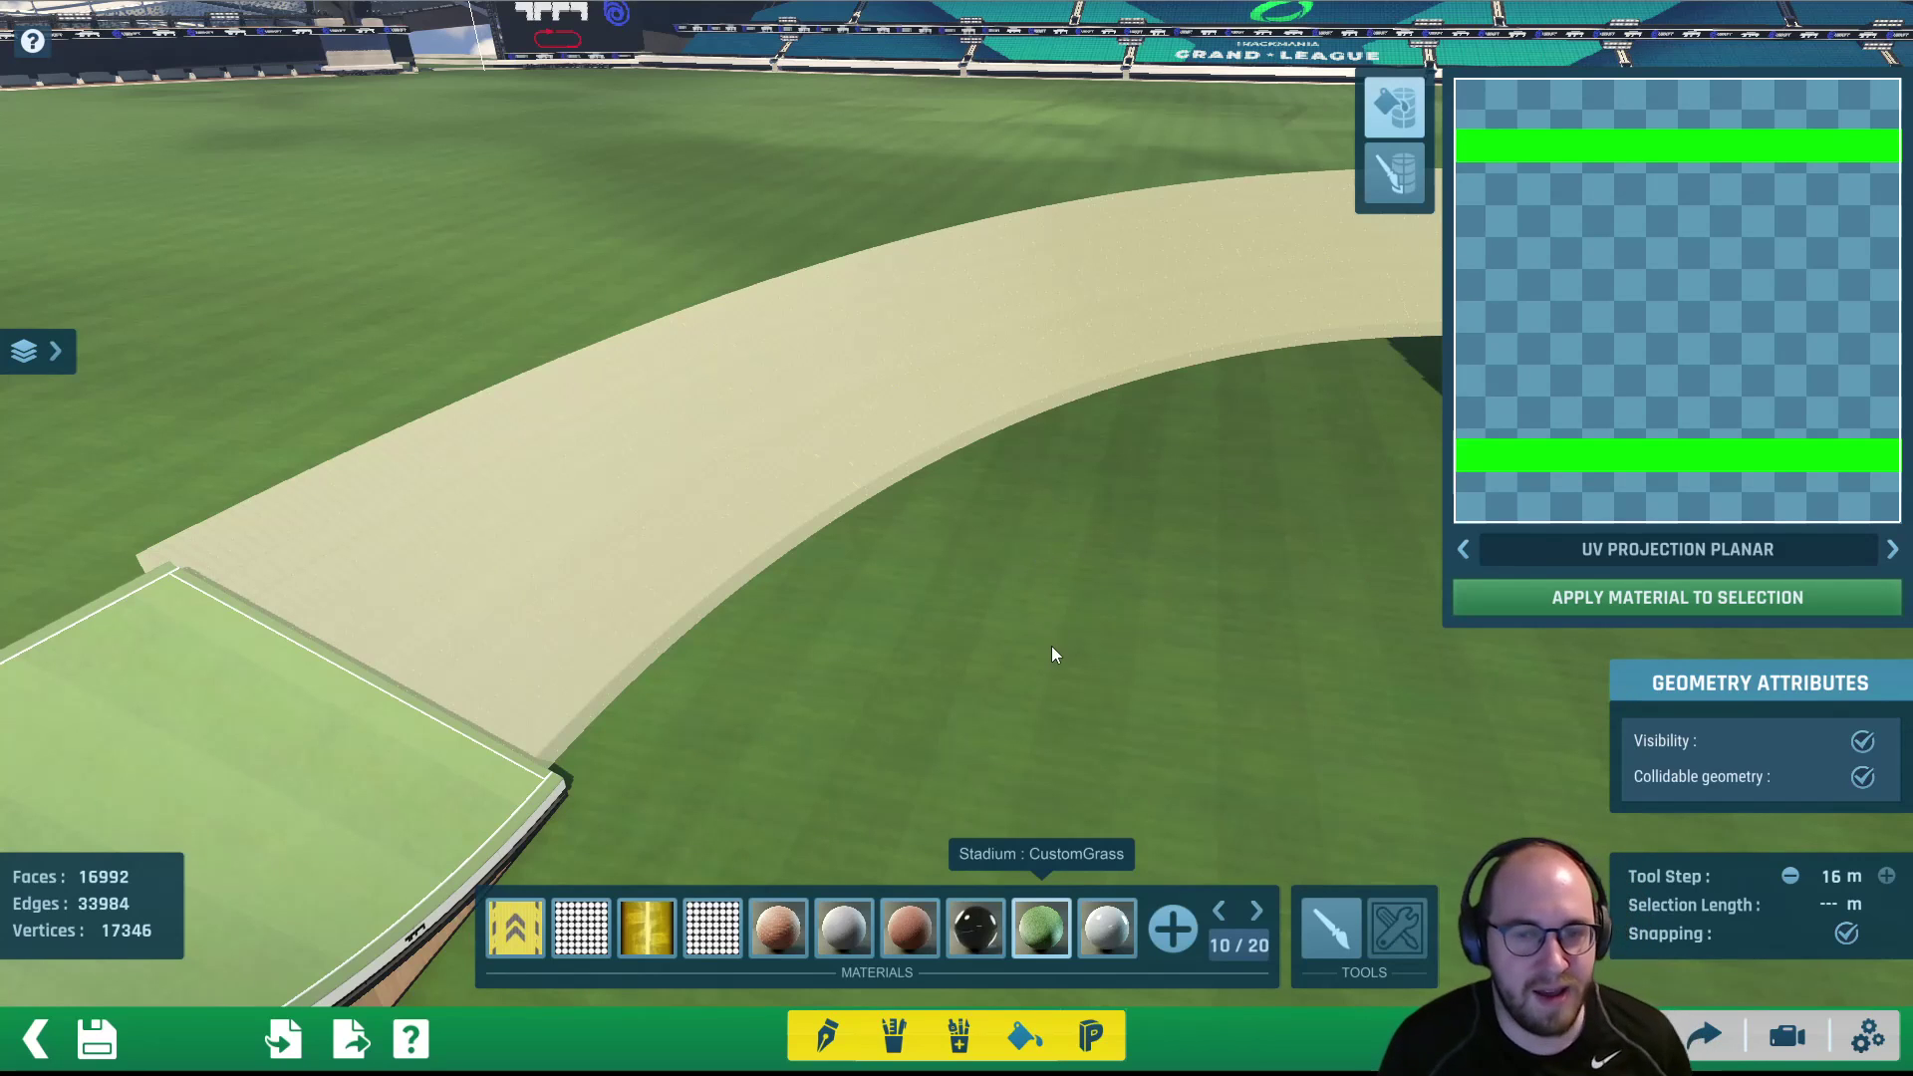
key("Escape")
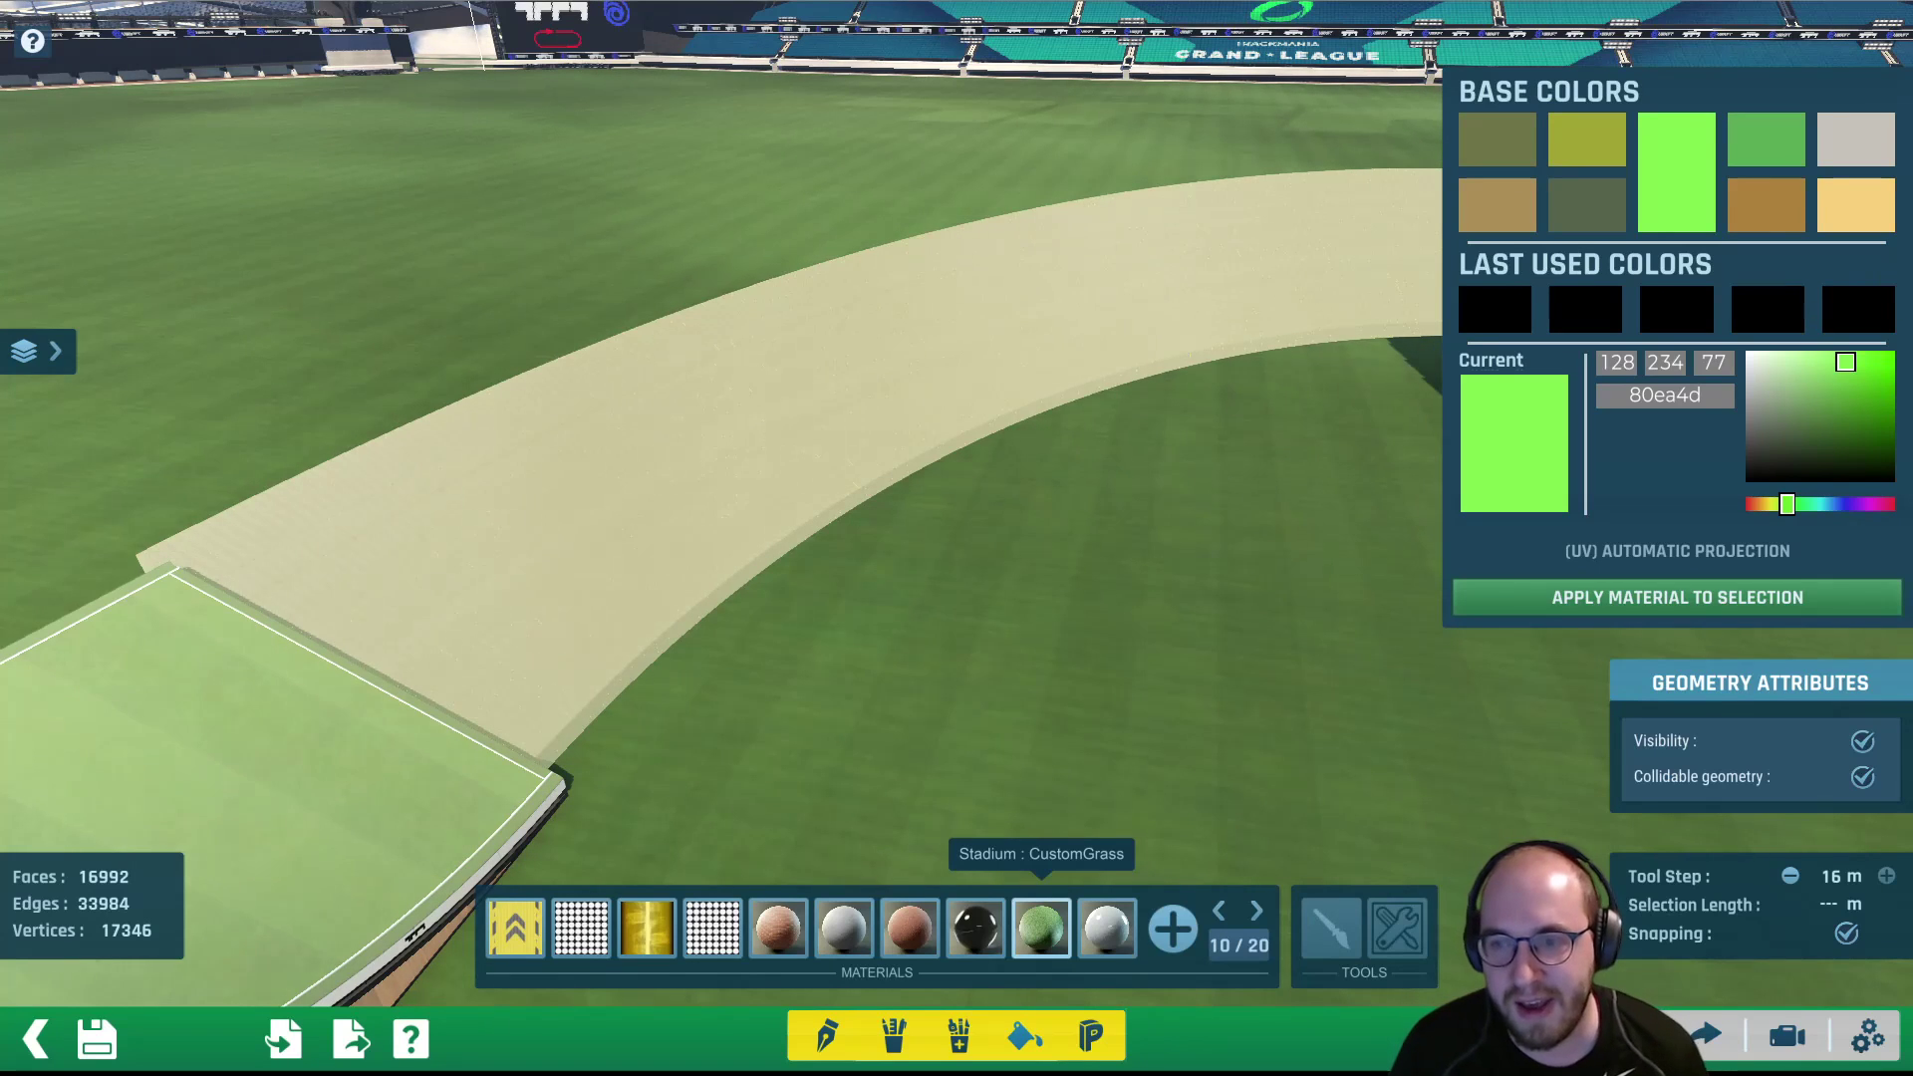
Change the grass colour to turquoise 4ceabe and apply the material to the selected strip
left_click(1789, 505)
left_click_drag(1790, 508, 1813, 505)
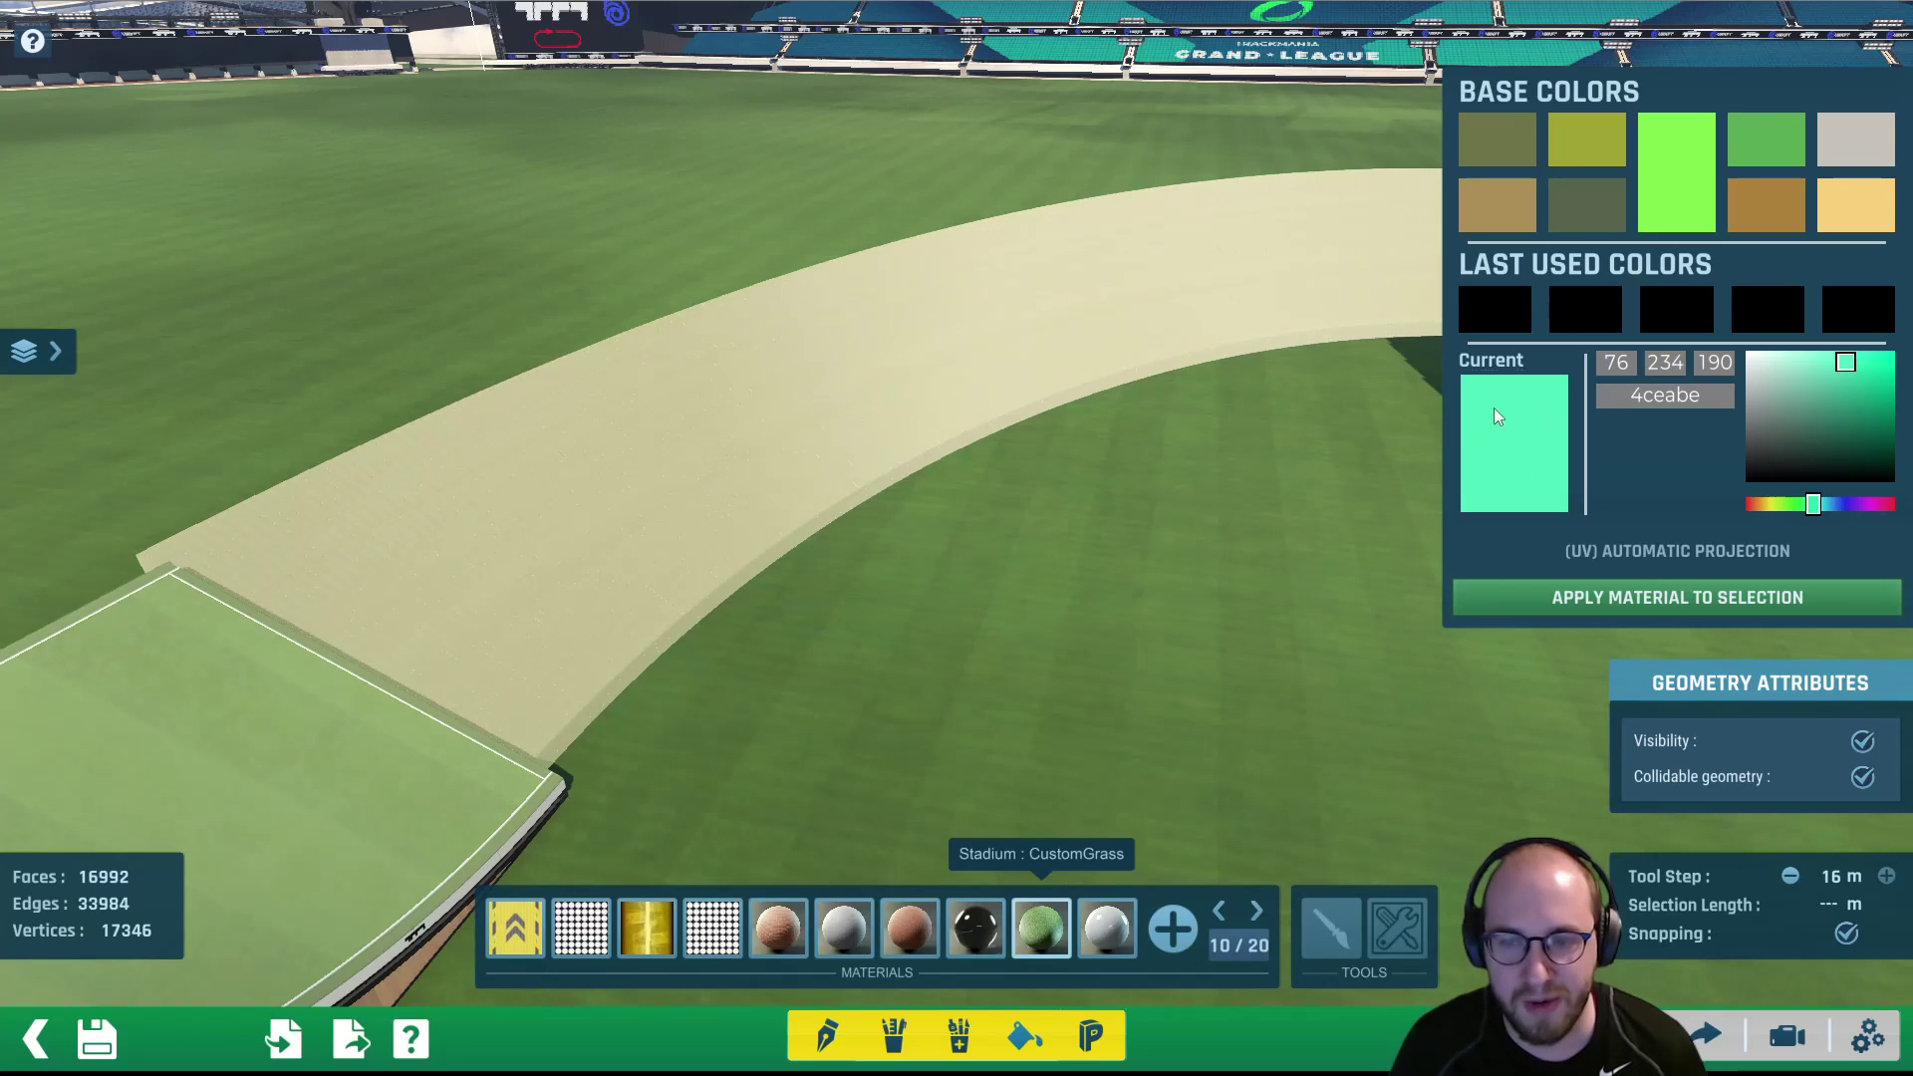
left_click(1637, 597)
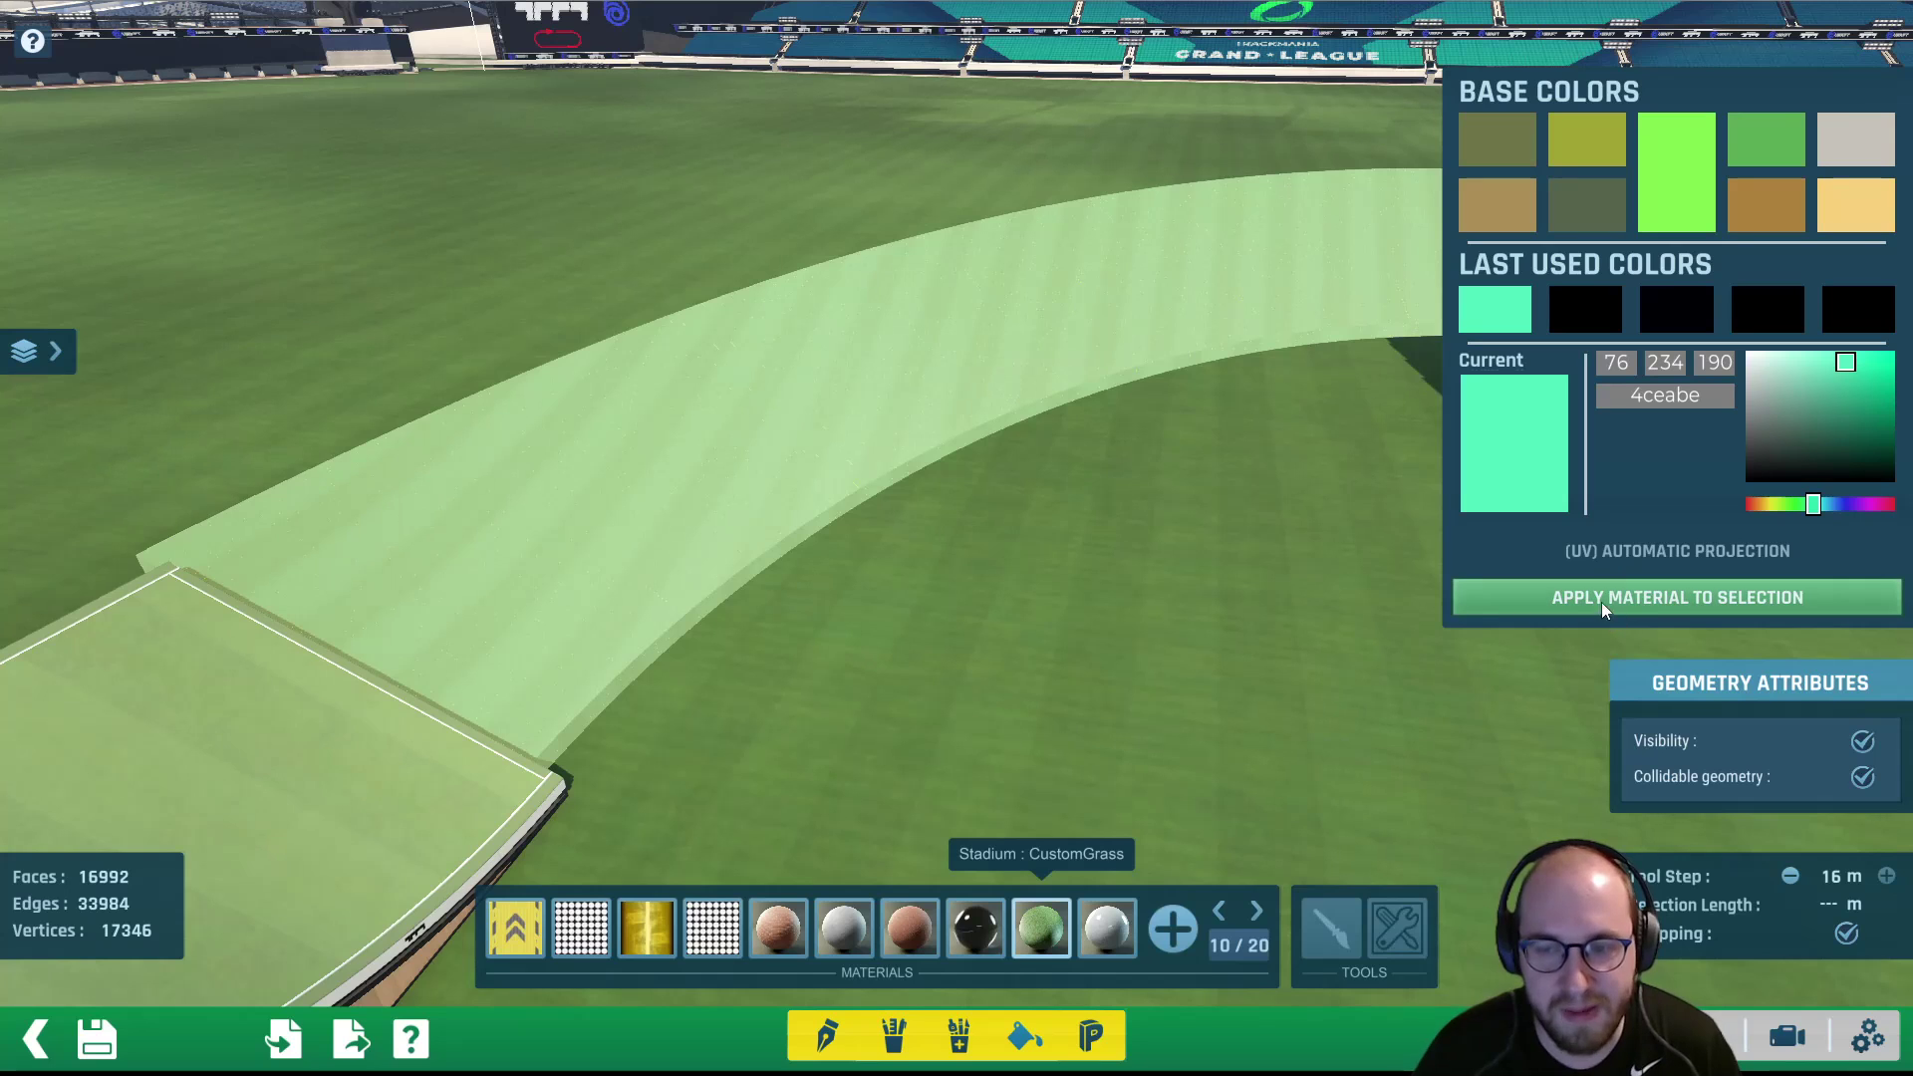
Save the item as "Banked Turn 1.Gbx.Item.Gbx" in the Items folder
left_click(111, 1041)
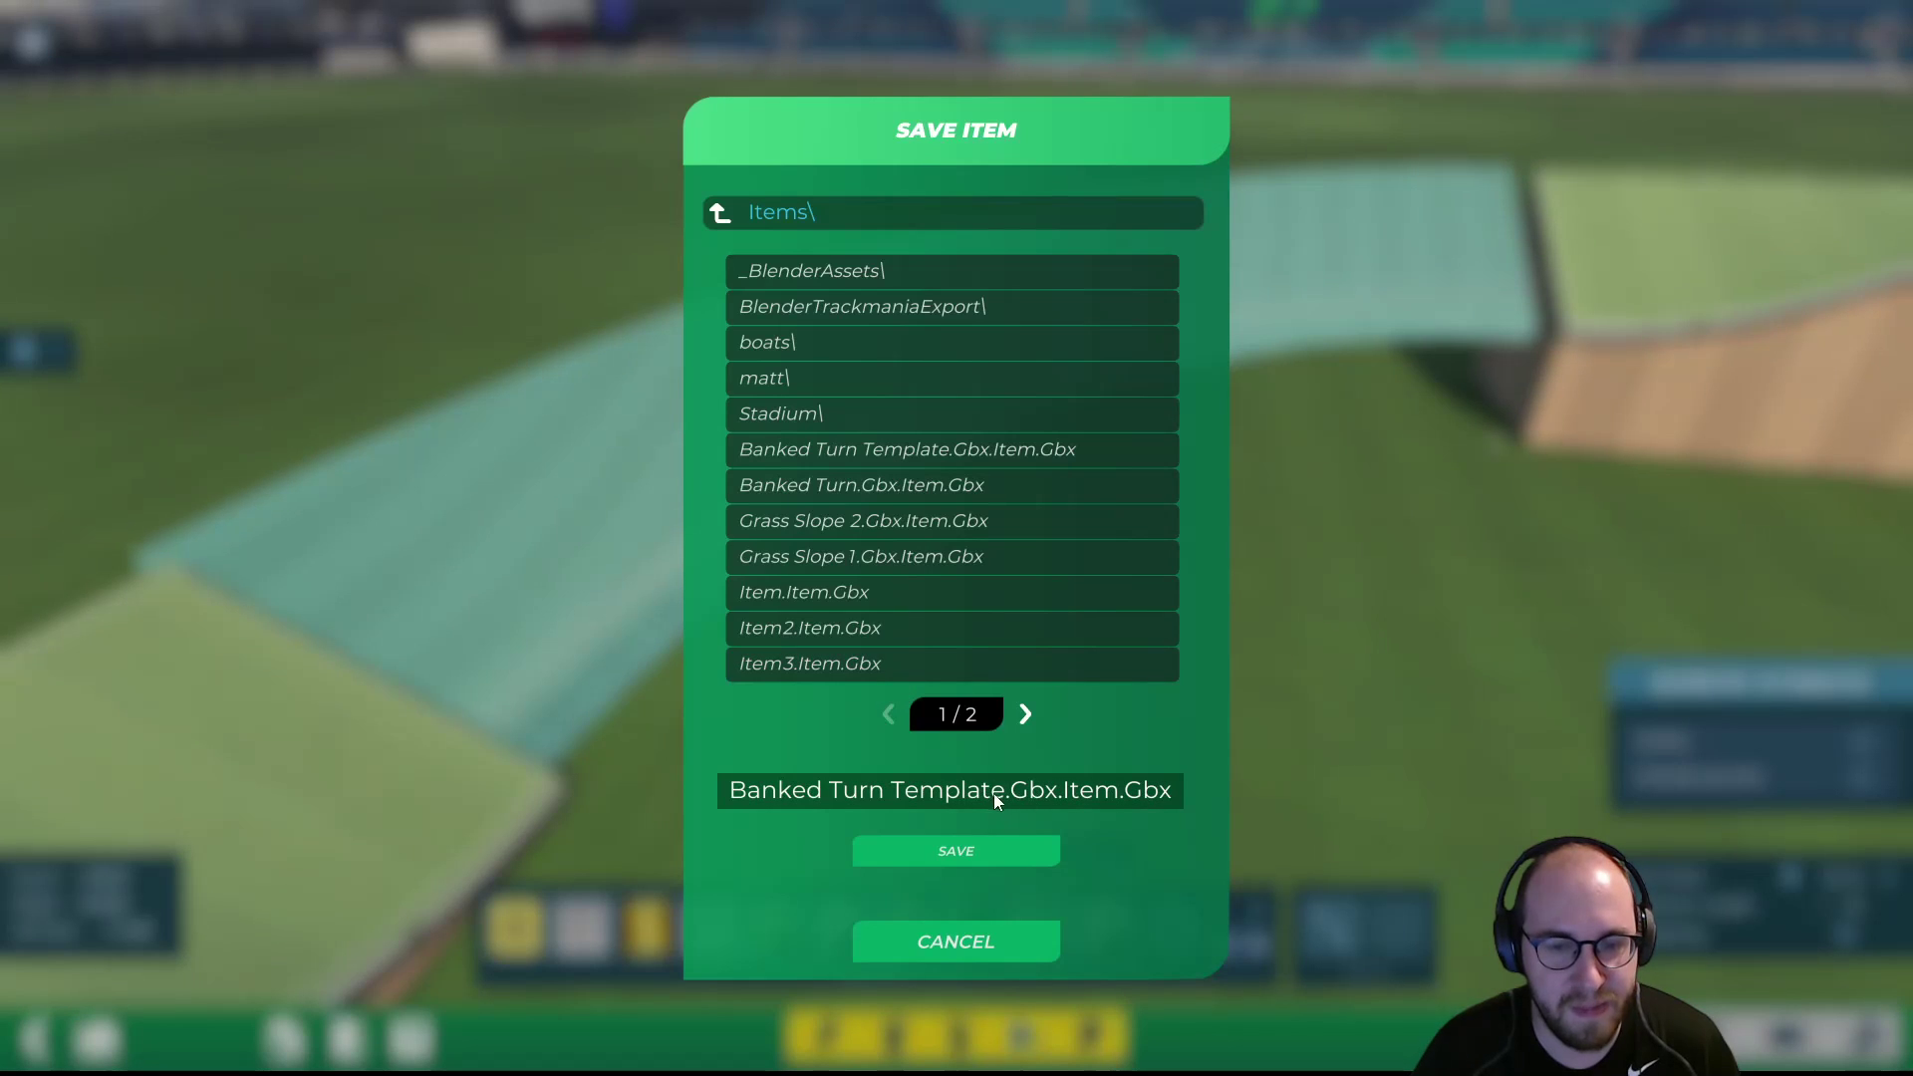
double_click(994, 793)
key("BackSpace")
key("BackSpace")
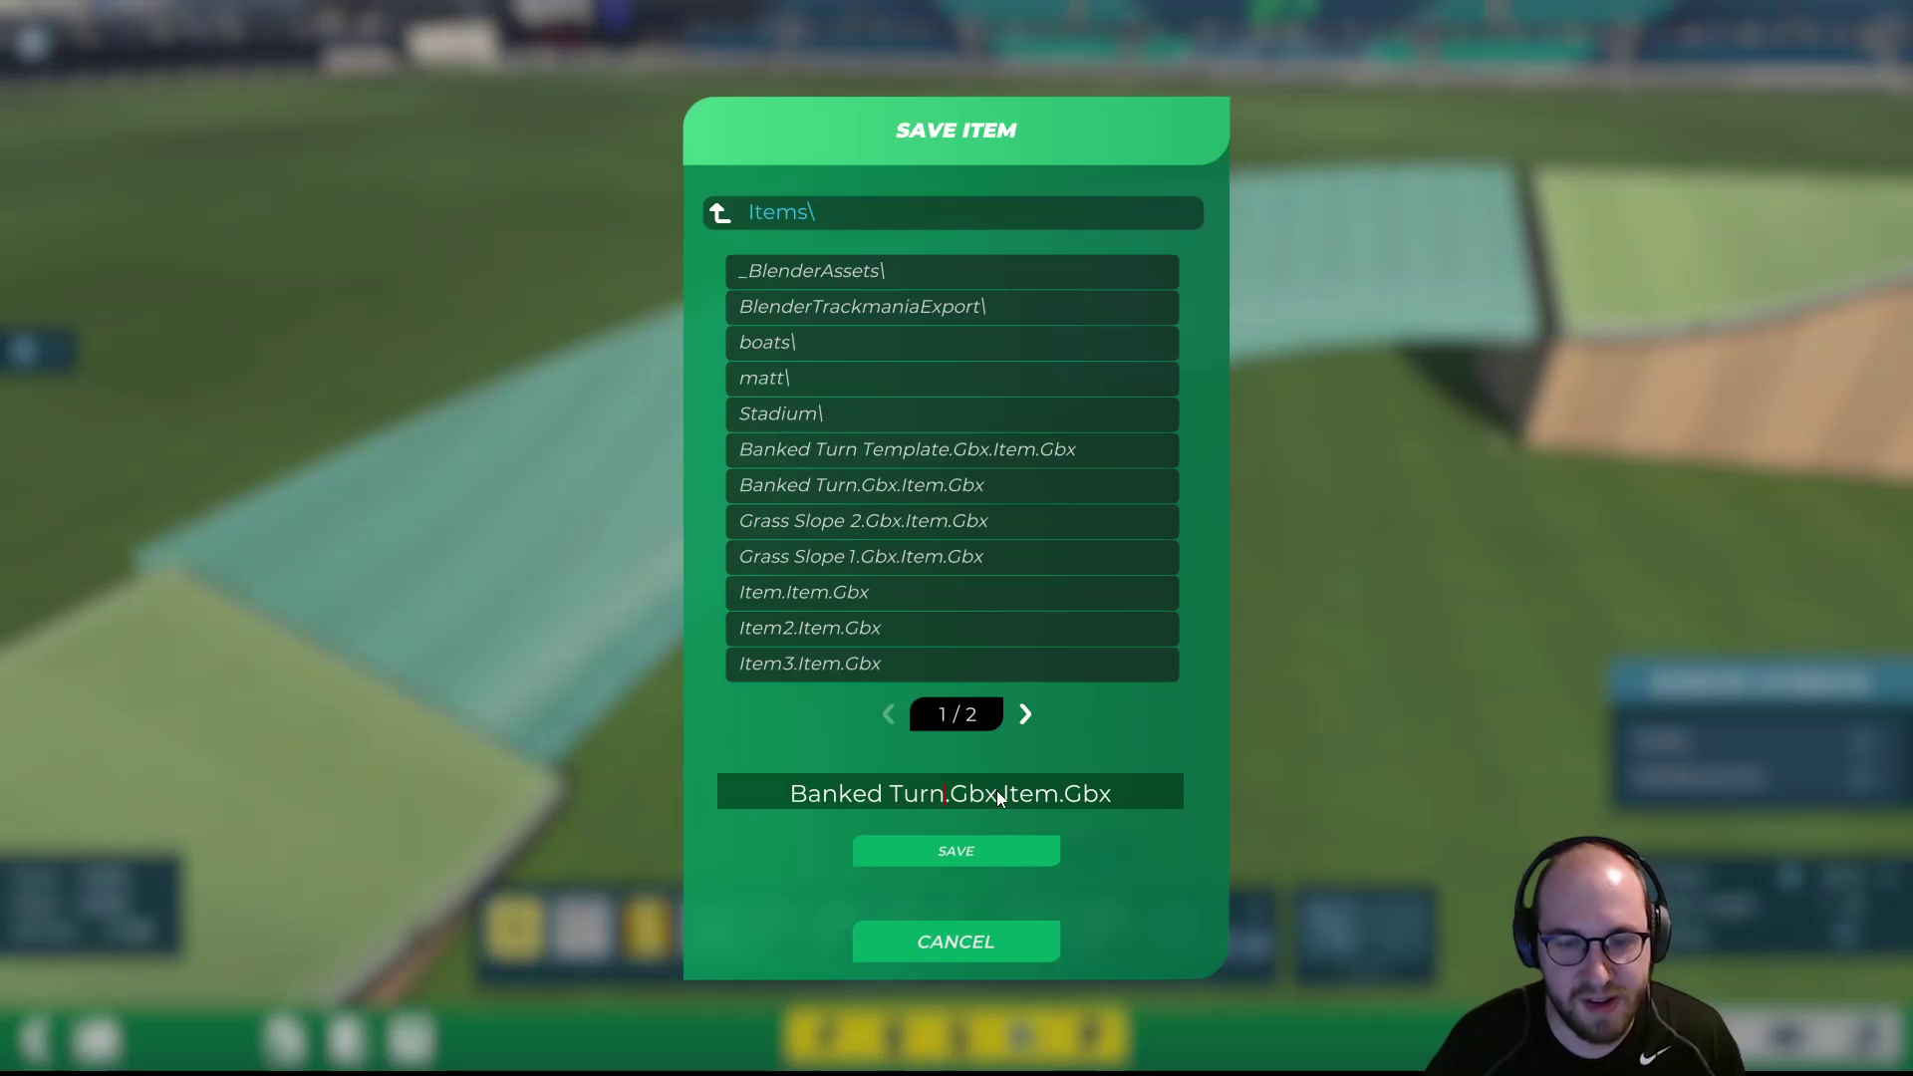
type("1")
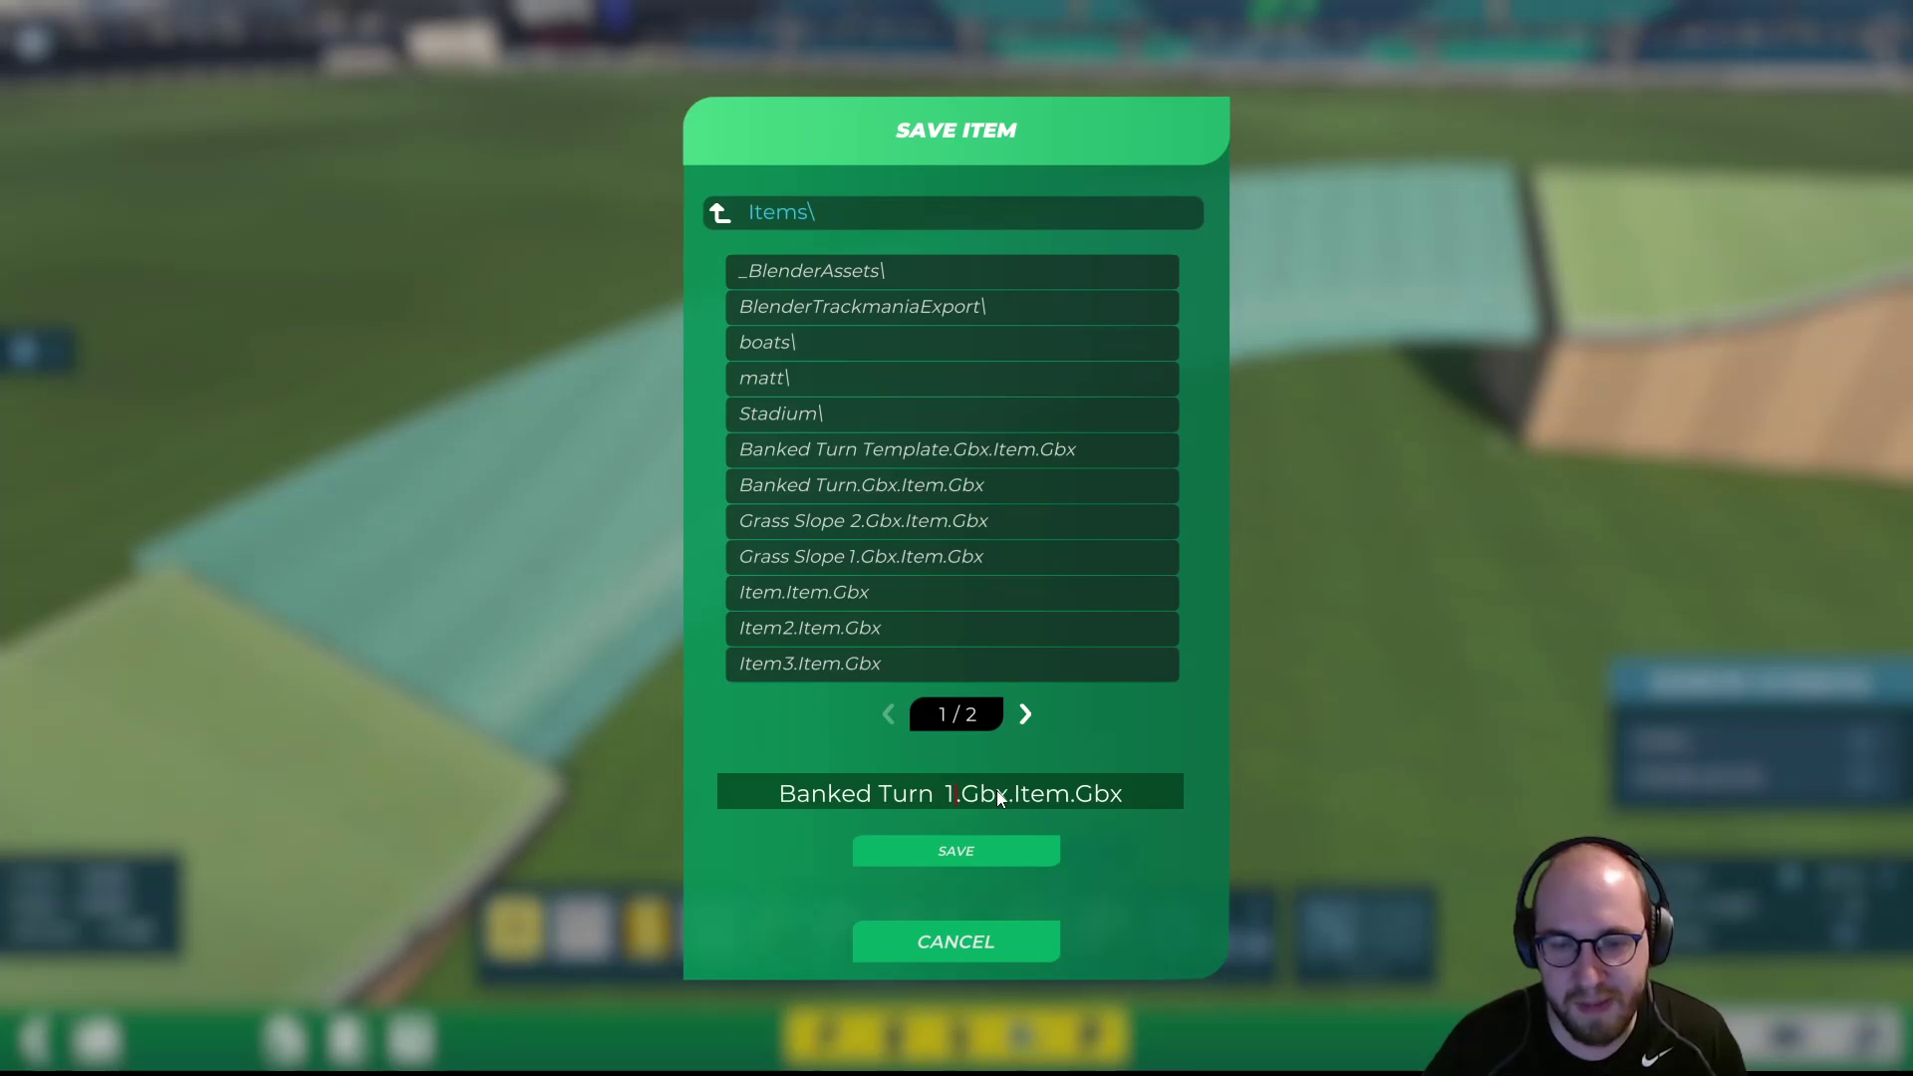
left_click(961, 853)
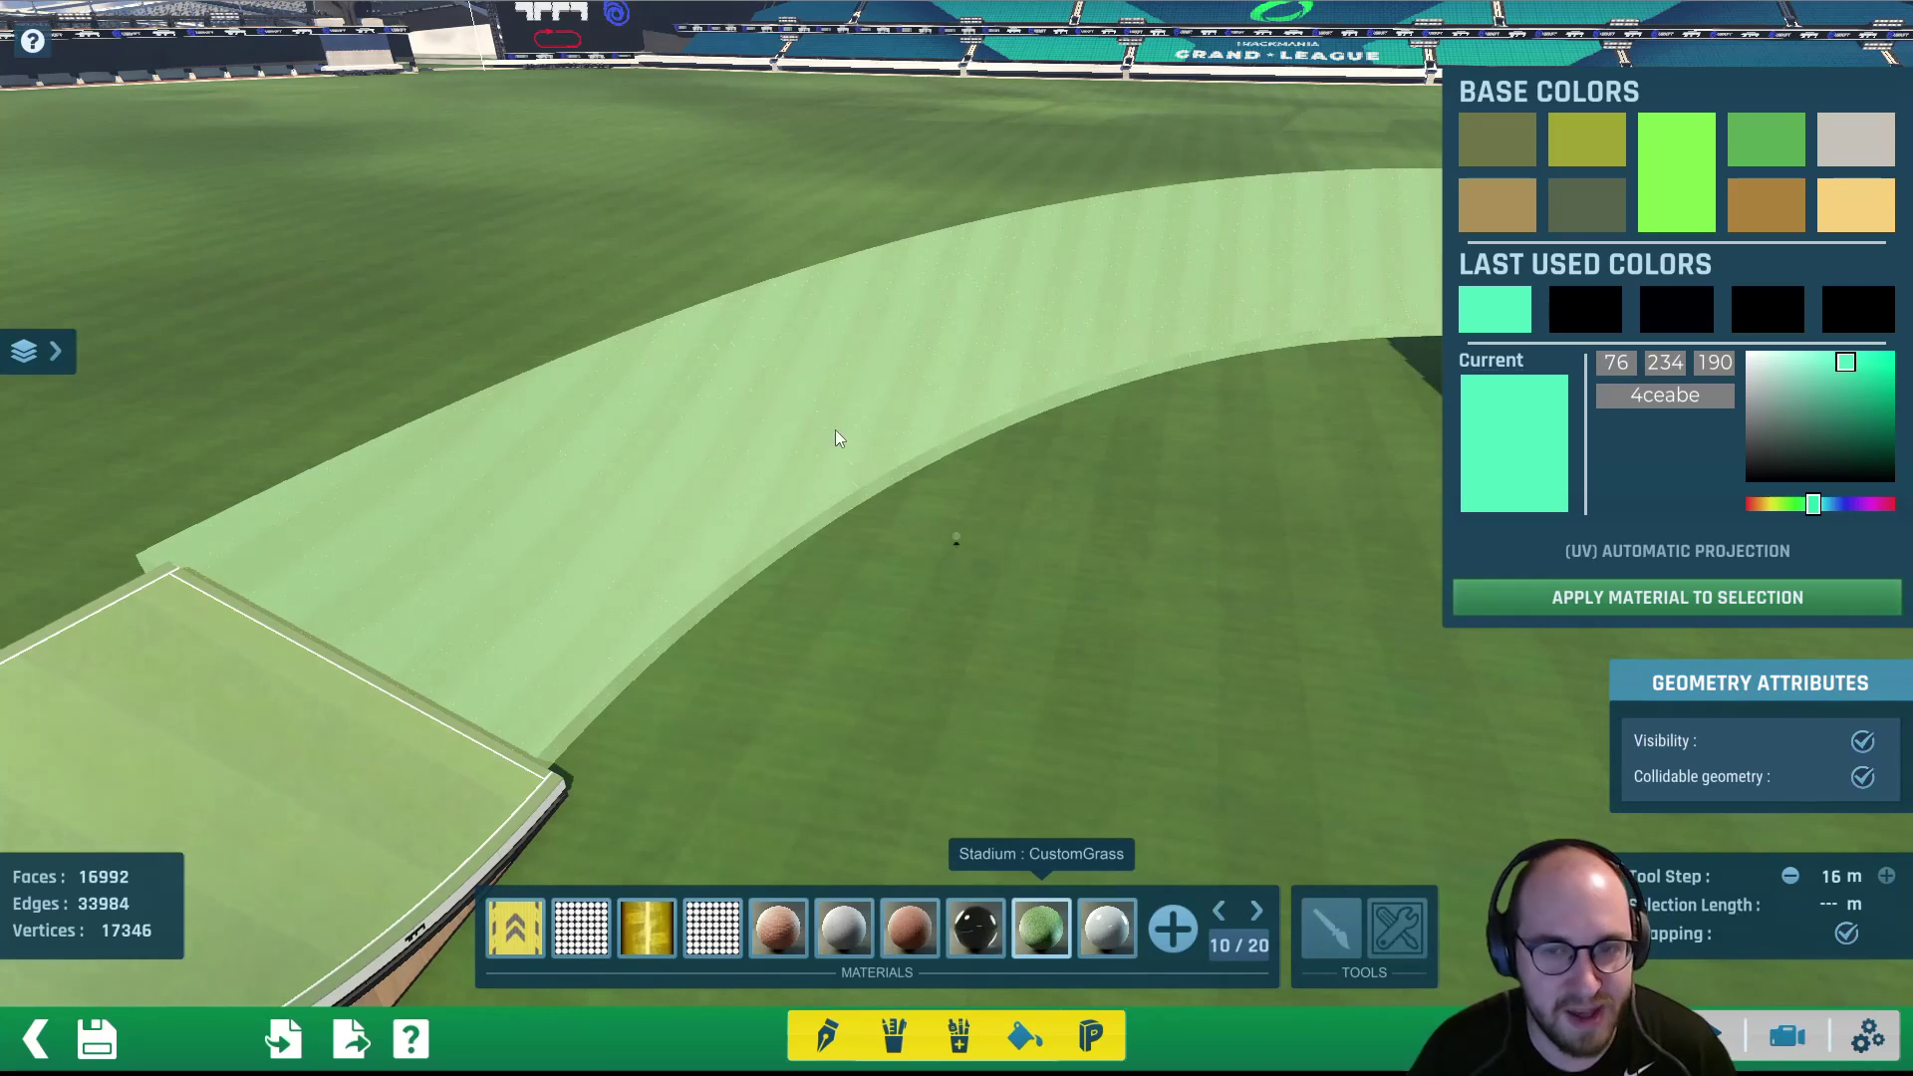
Return to the item's properties and set its placement grid to a horizontal size of 32 and a vertical size of 8
right_click_drag(834, 429, 581, 627, "alt")
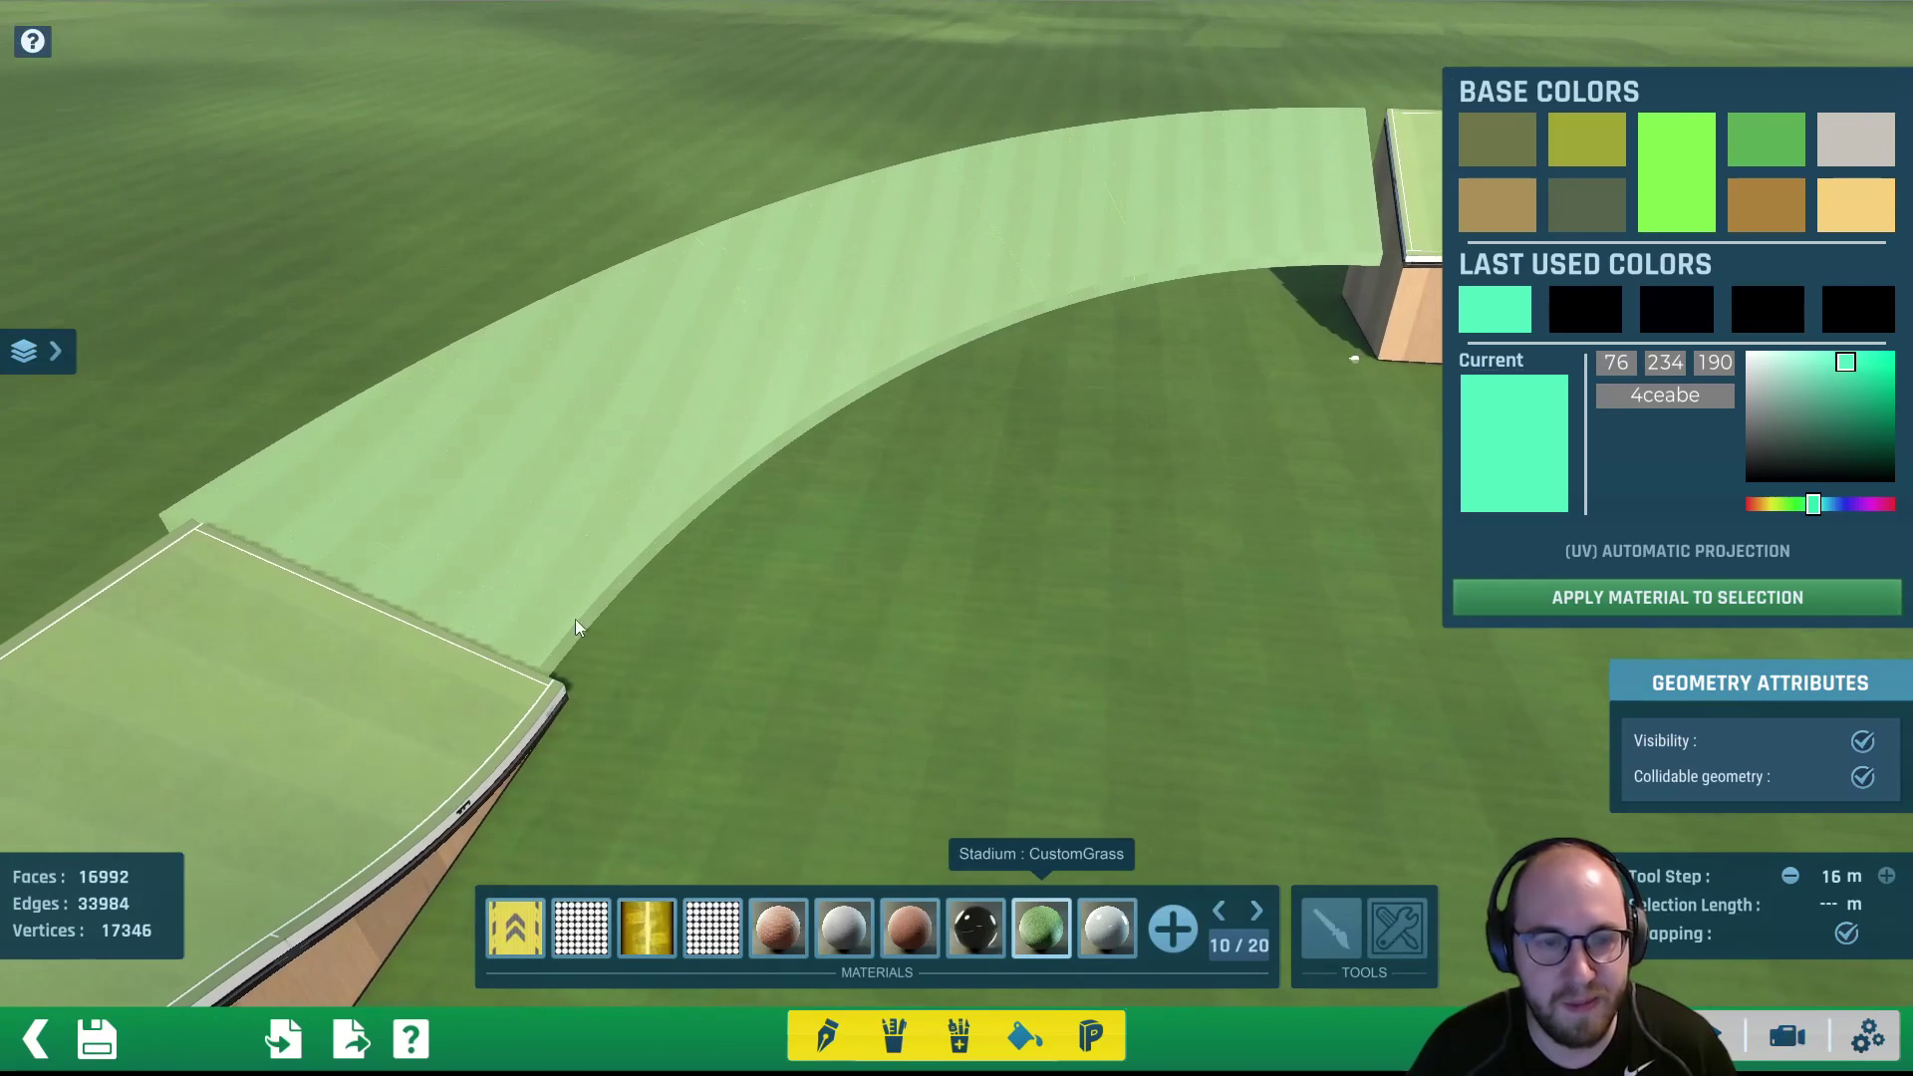
left_click(31, 1046)
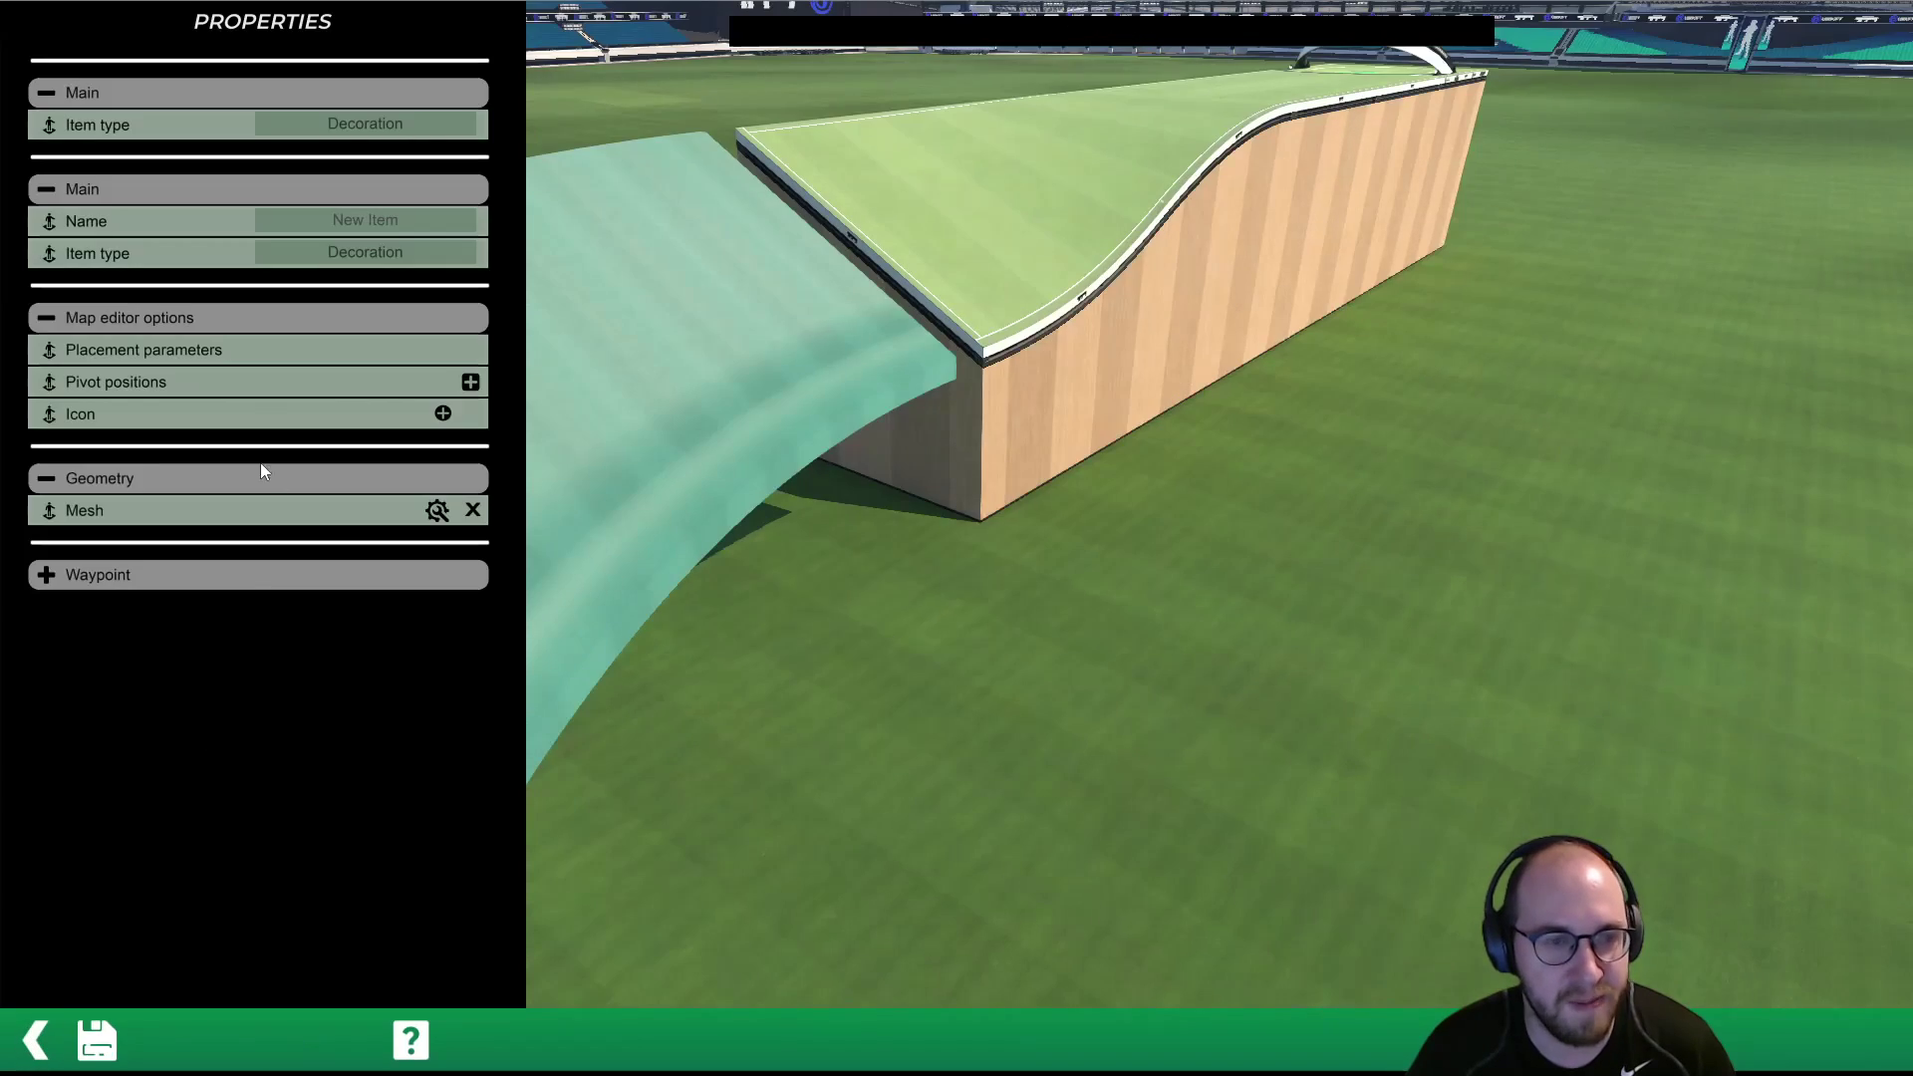
right_click_drag(1068, 543, 1282, 704)
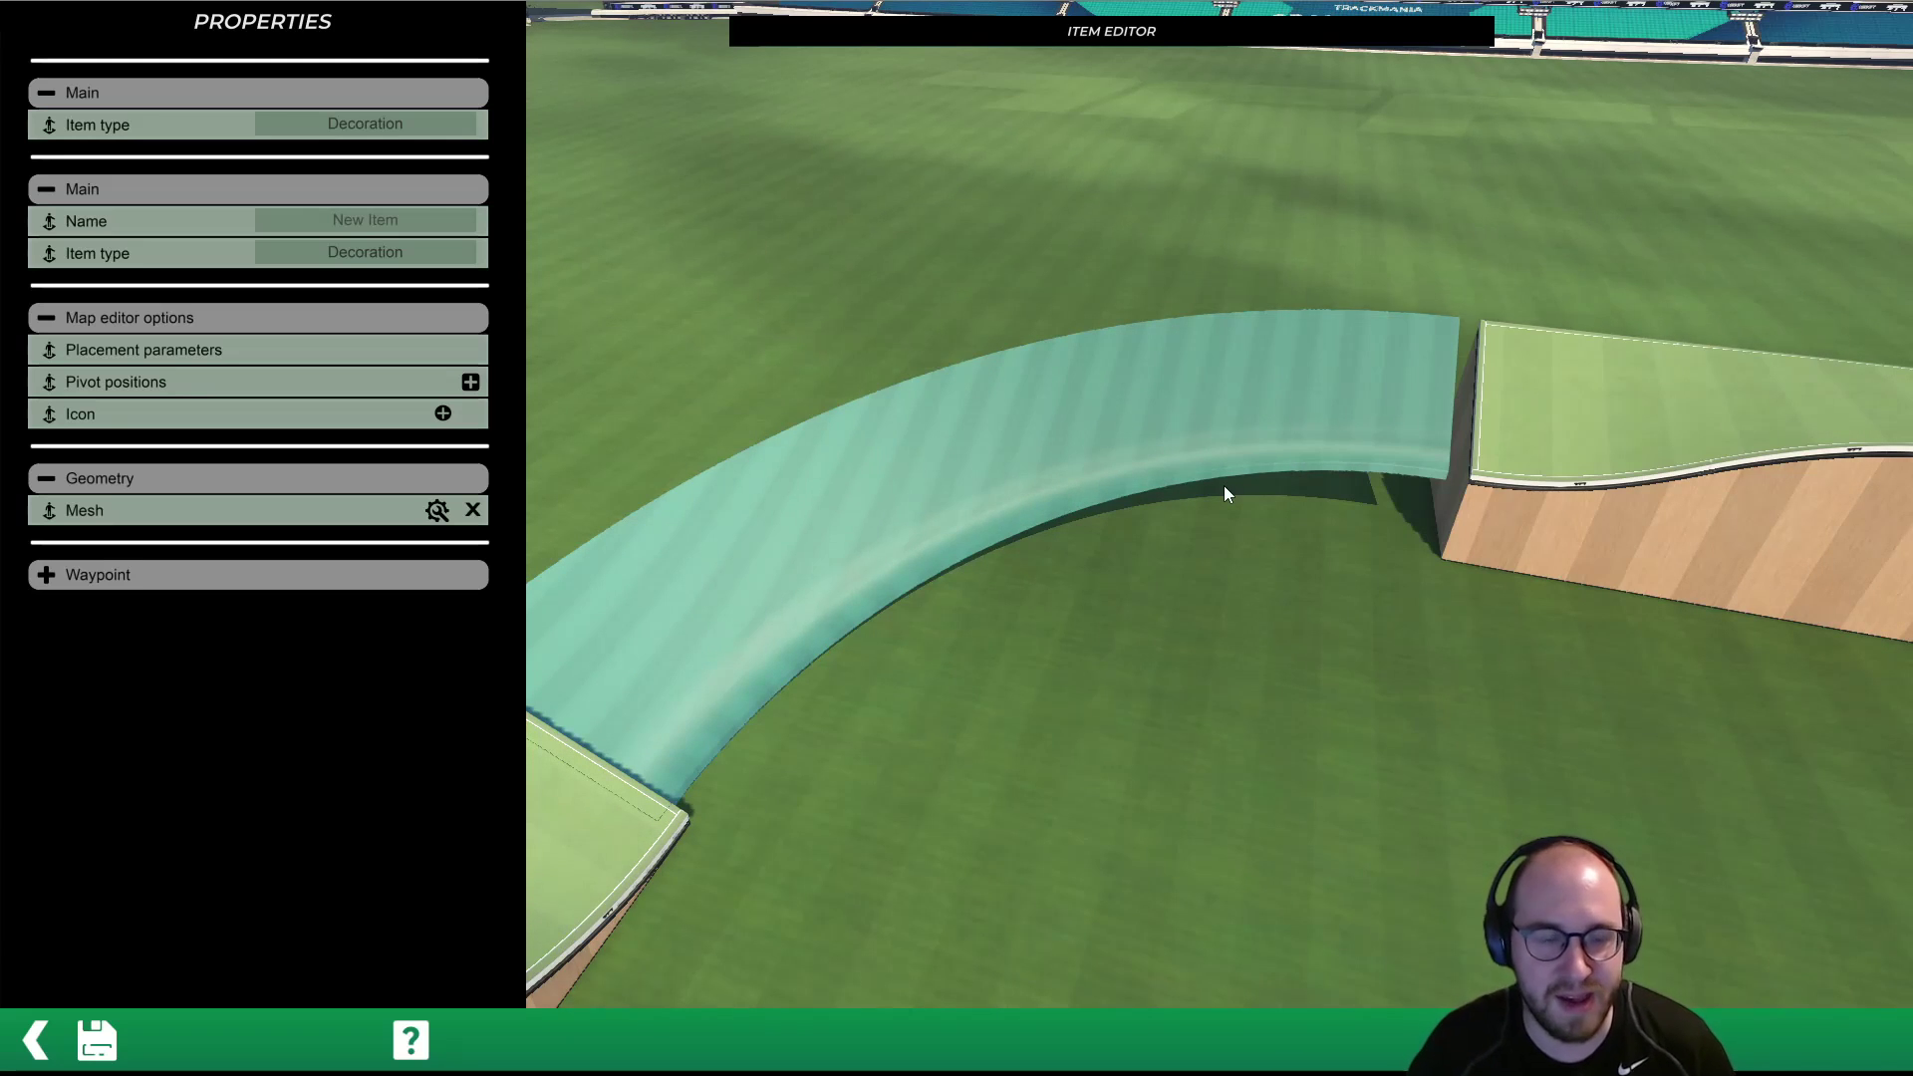
left_click(149, 346)
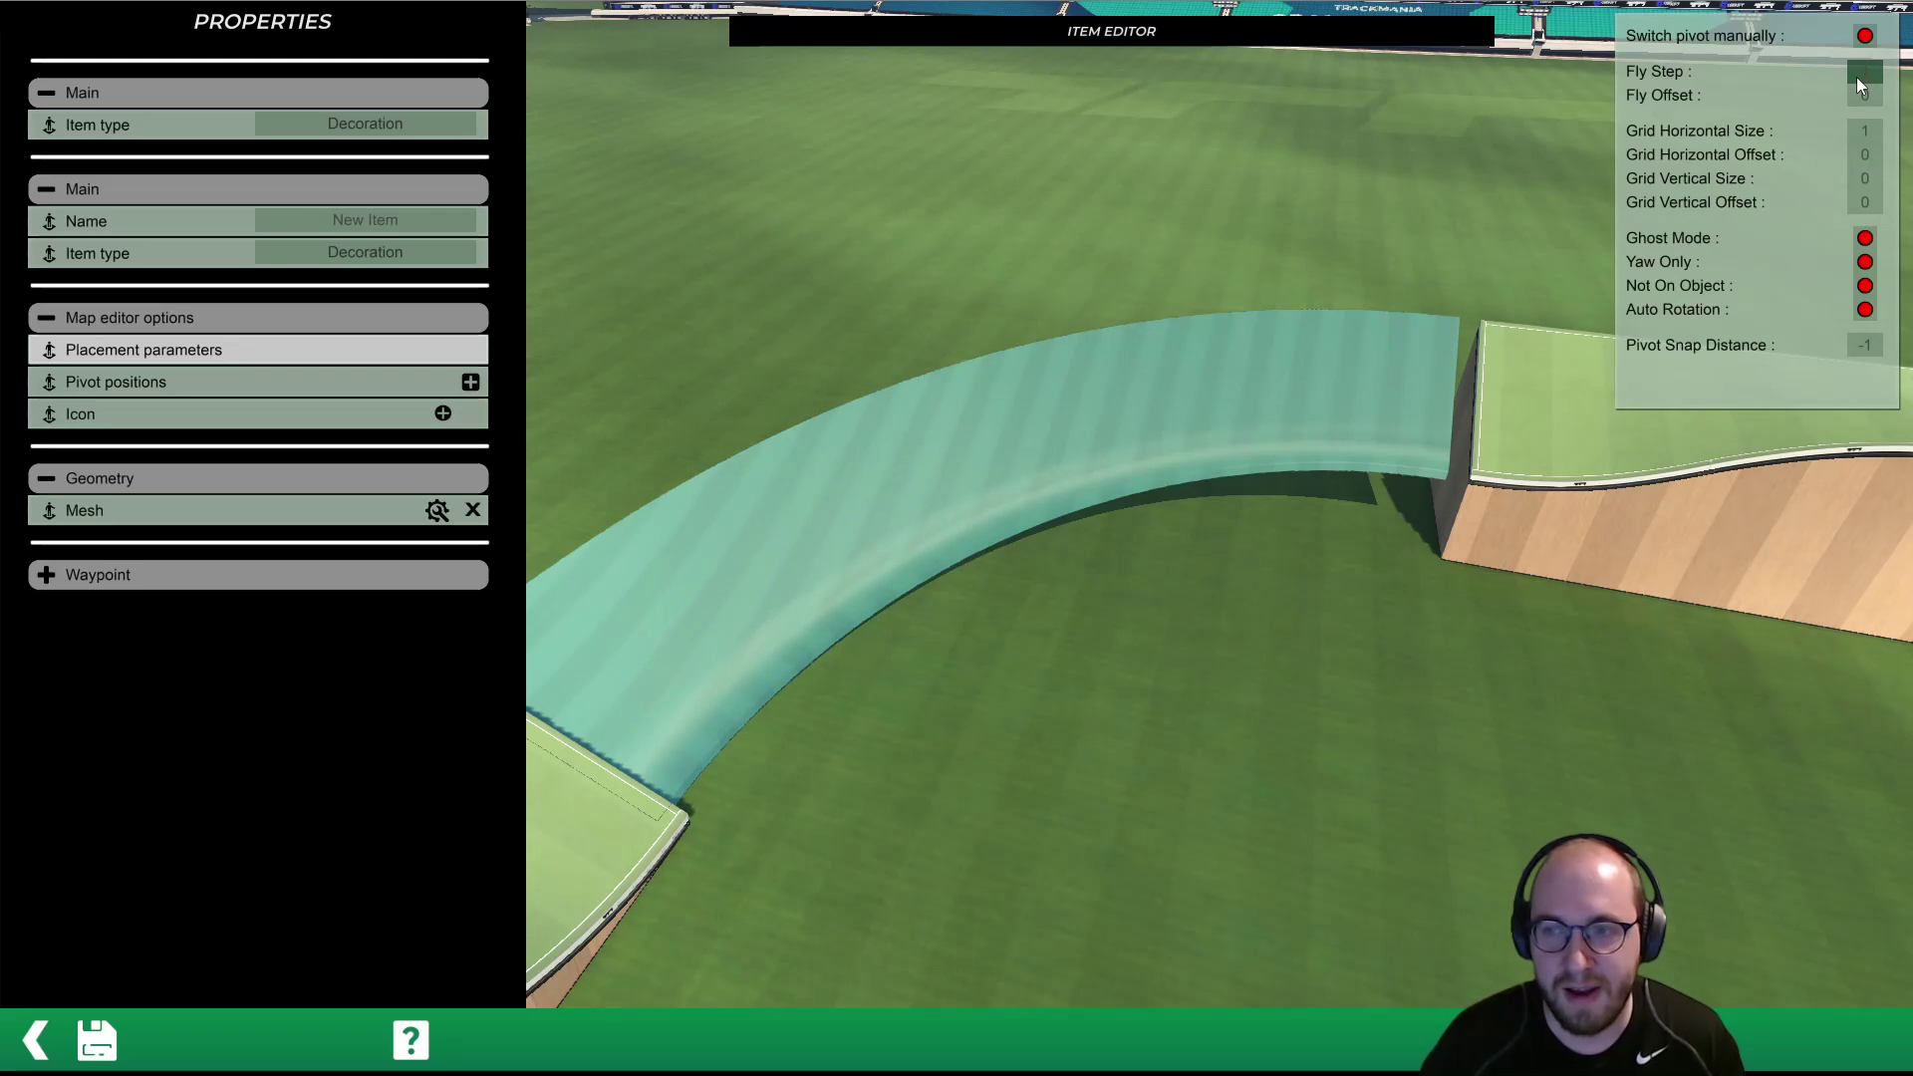
left_click(1867, 133)
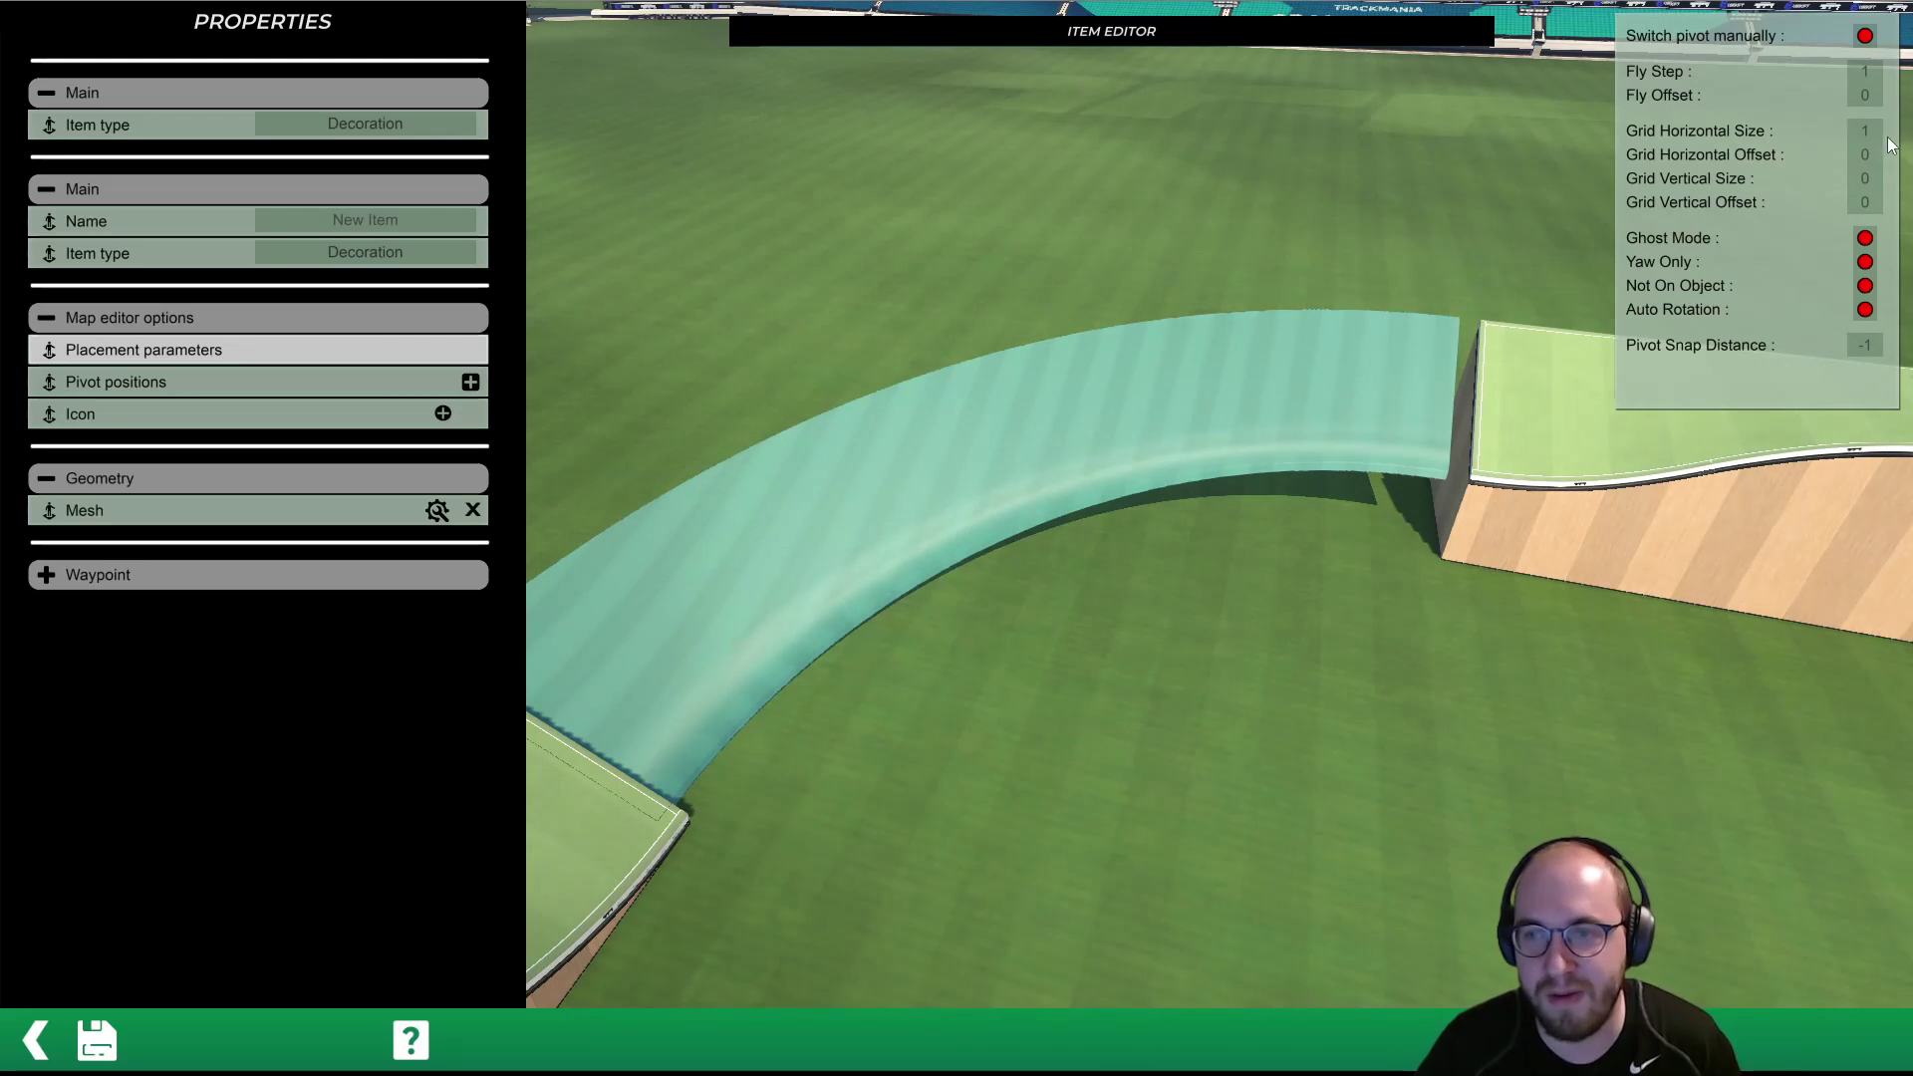
type("32")
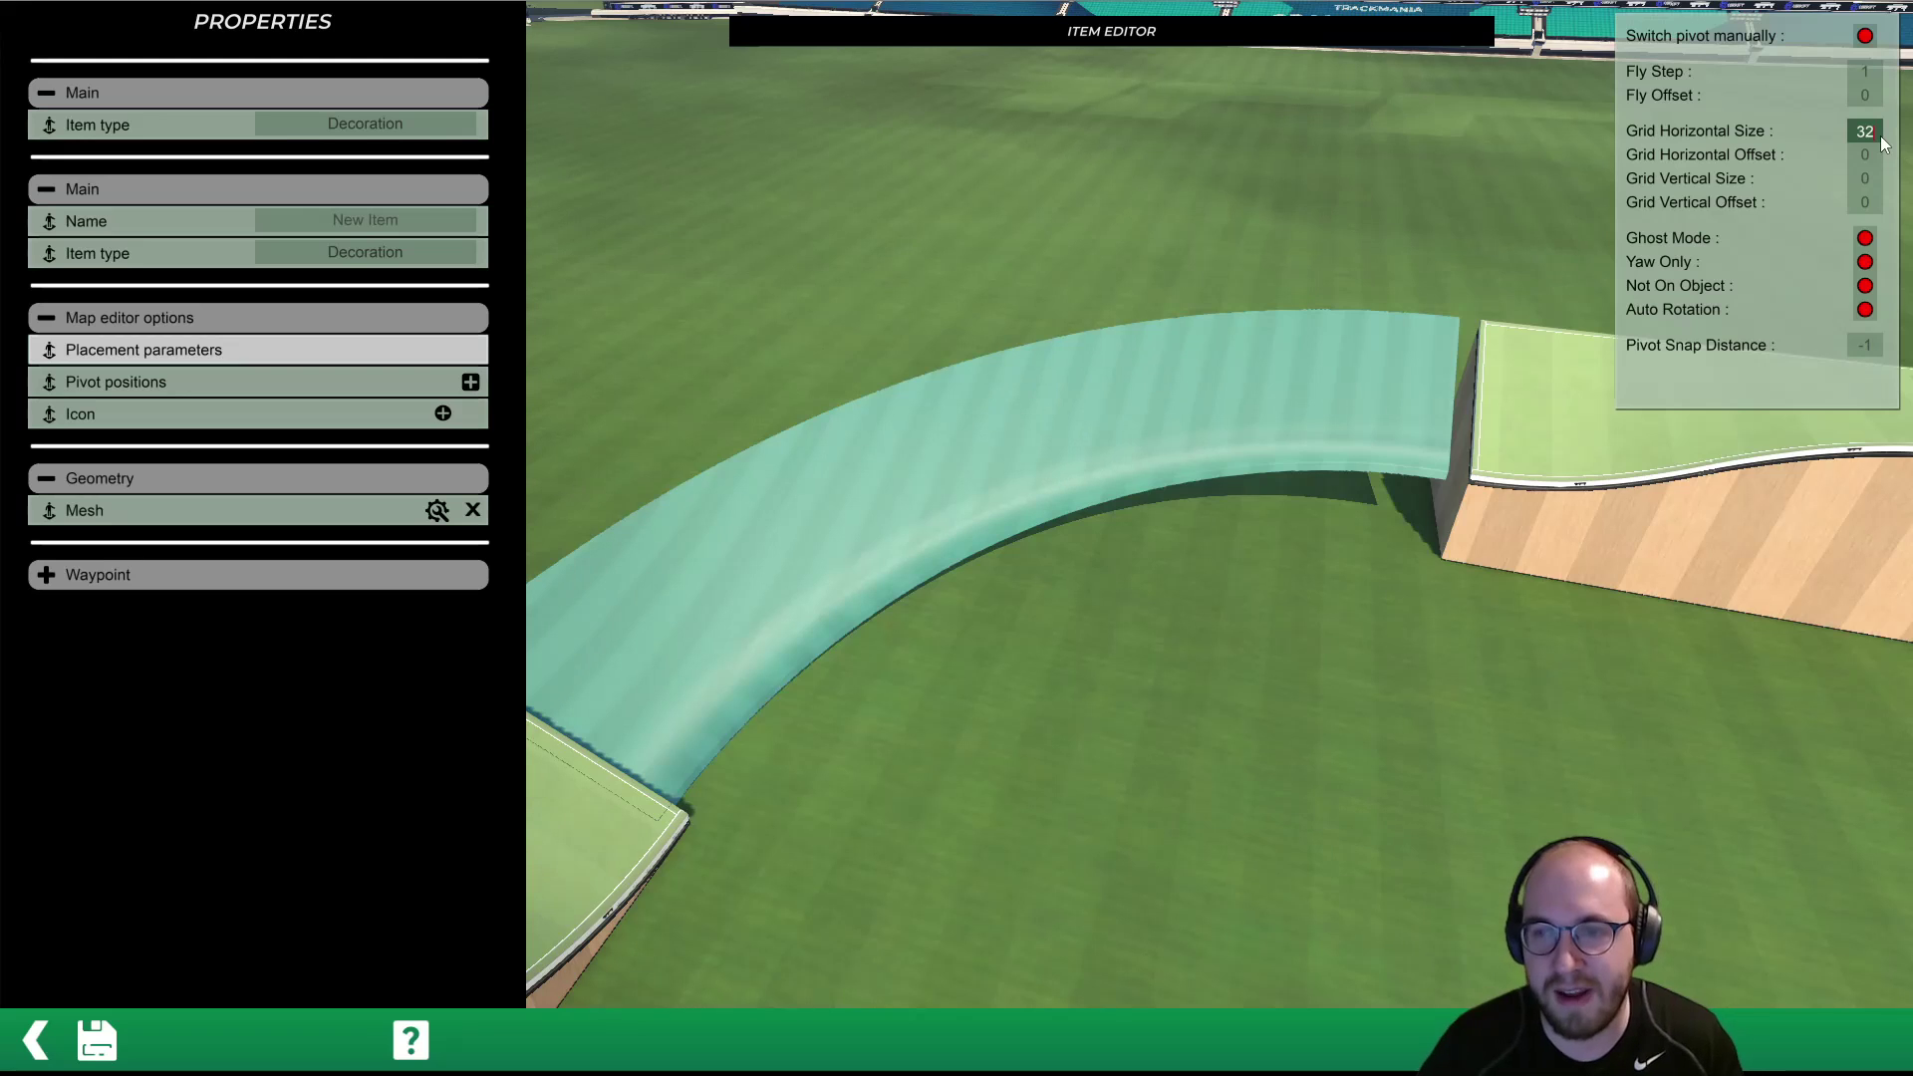
left_click(1867, 184)
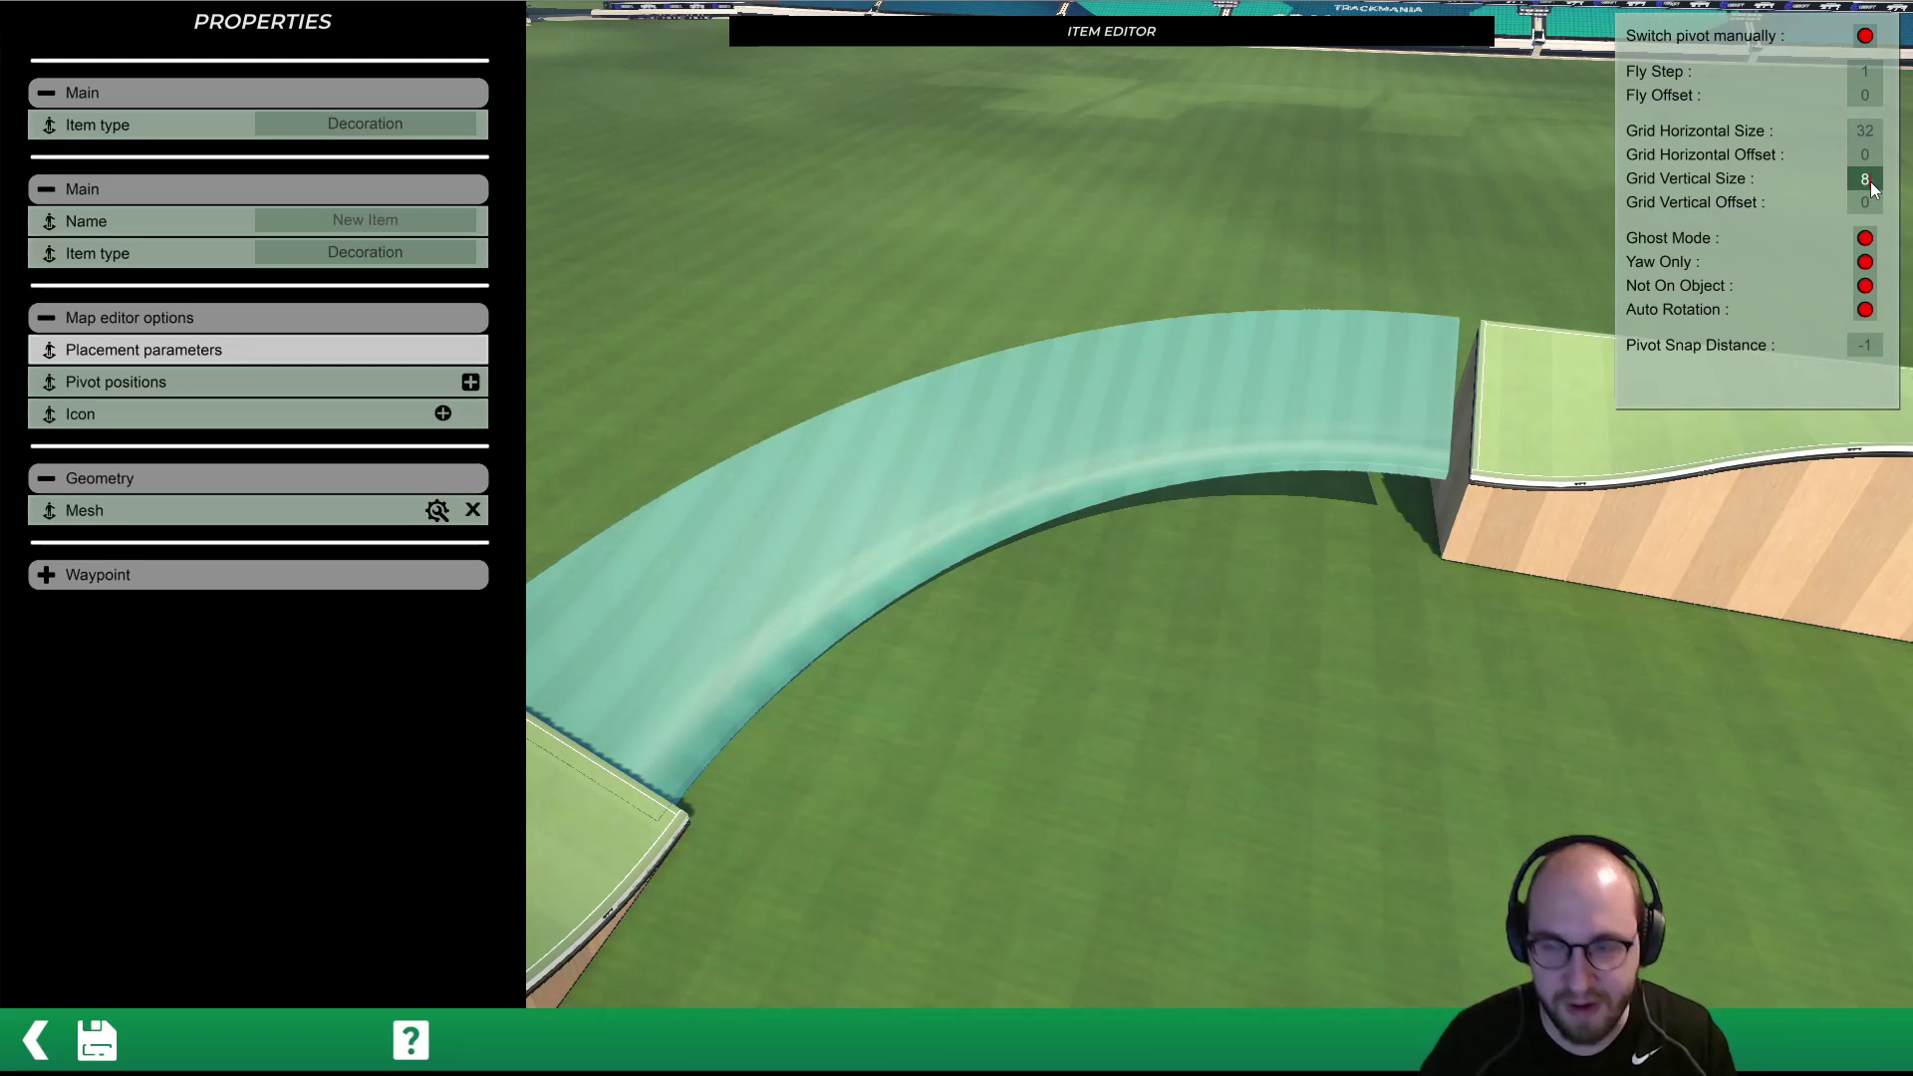
type("8")
key("Return")
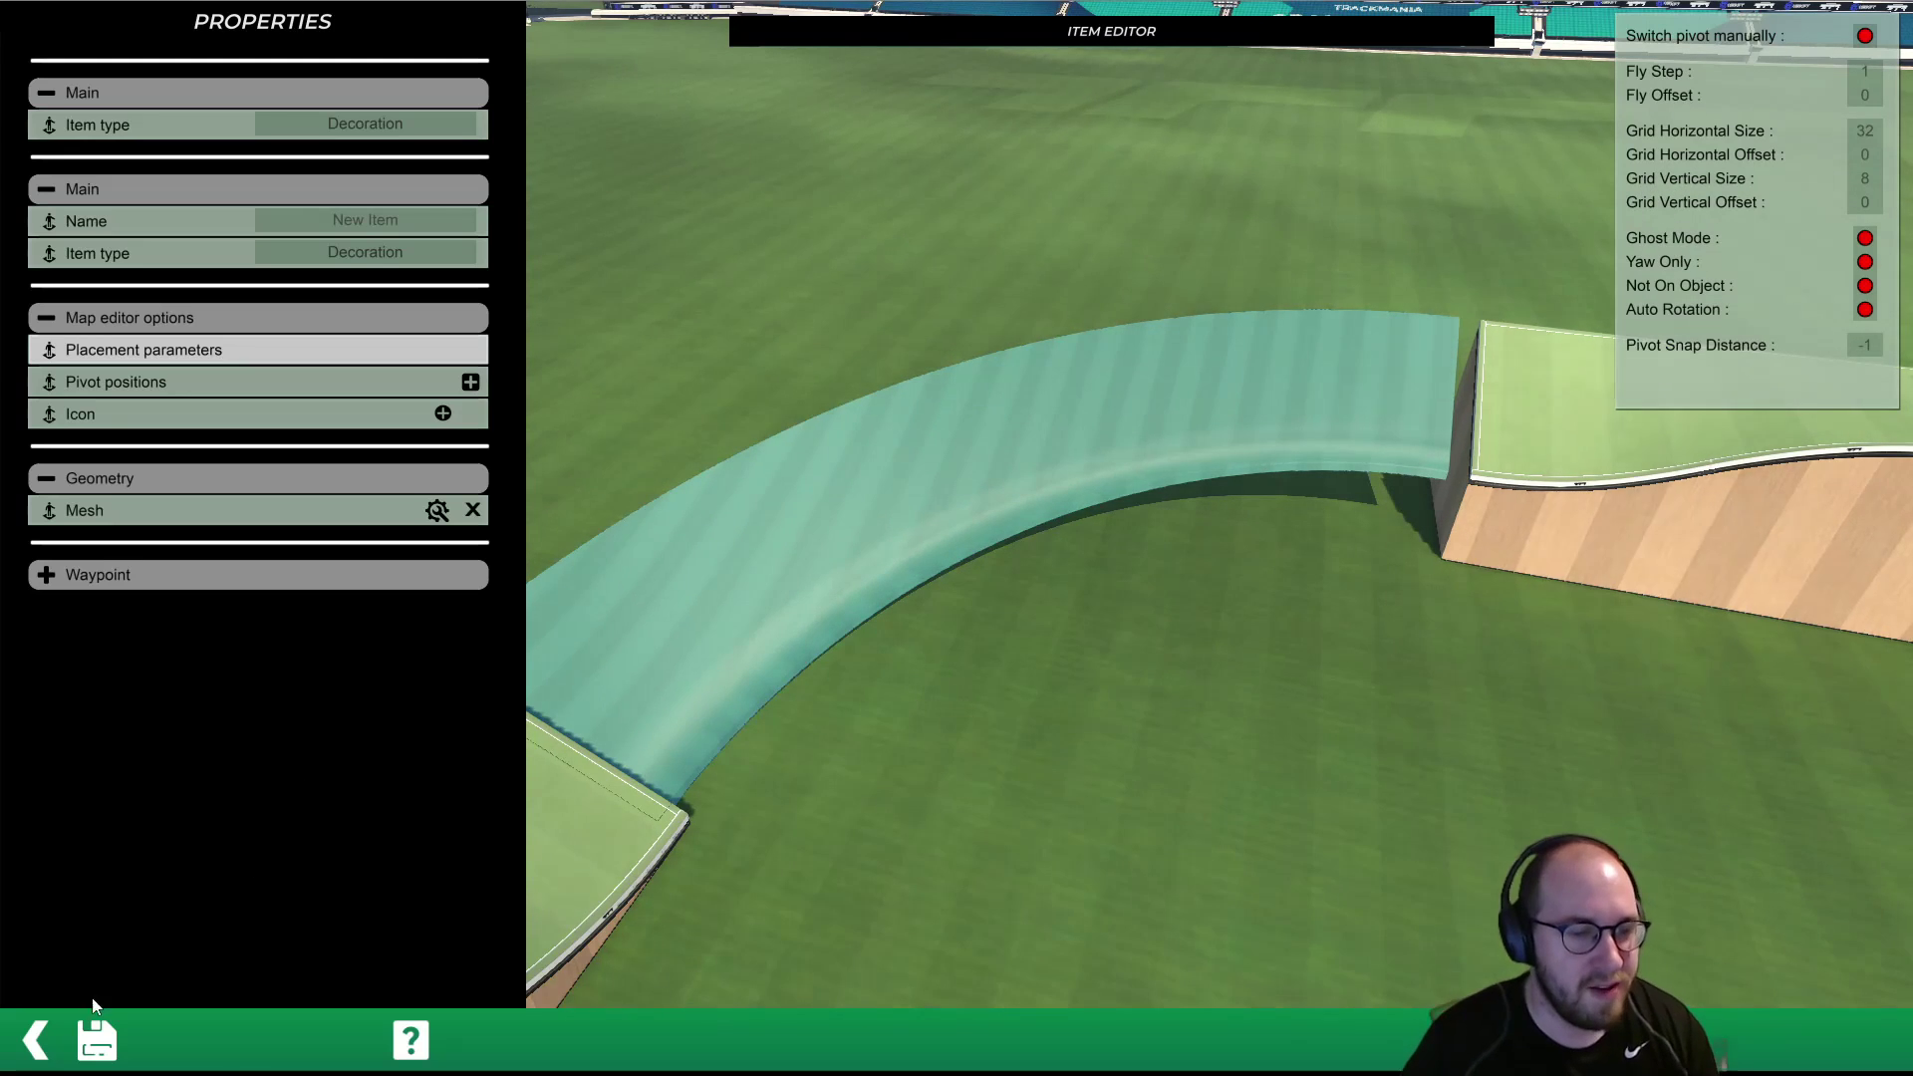
Save the item over the existing Banked Turn 1 file and return to the map editor without quitting the map
left_click(97, 1040)
left_click(978, 849)
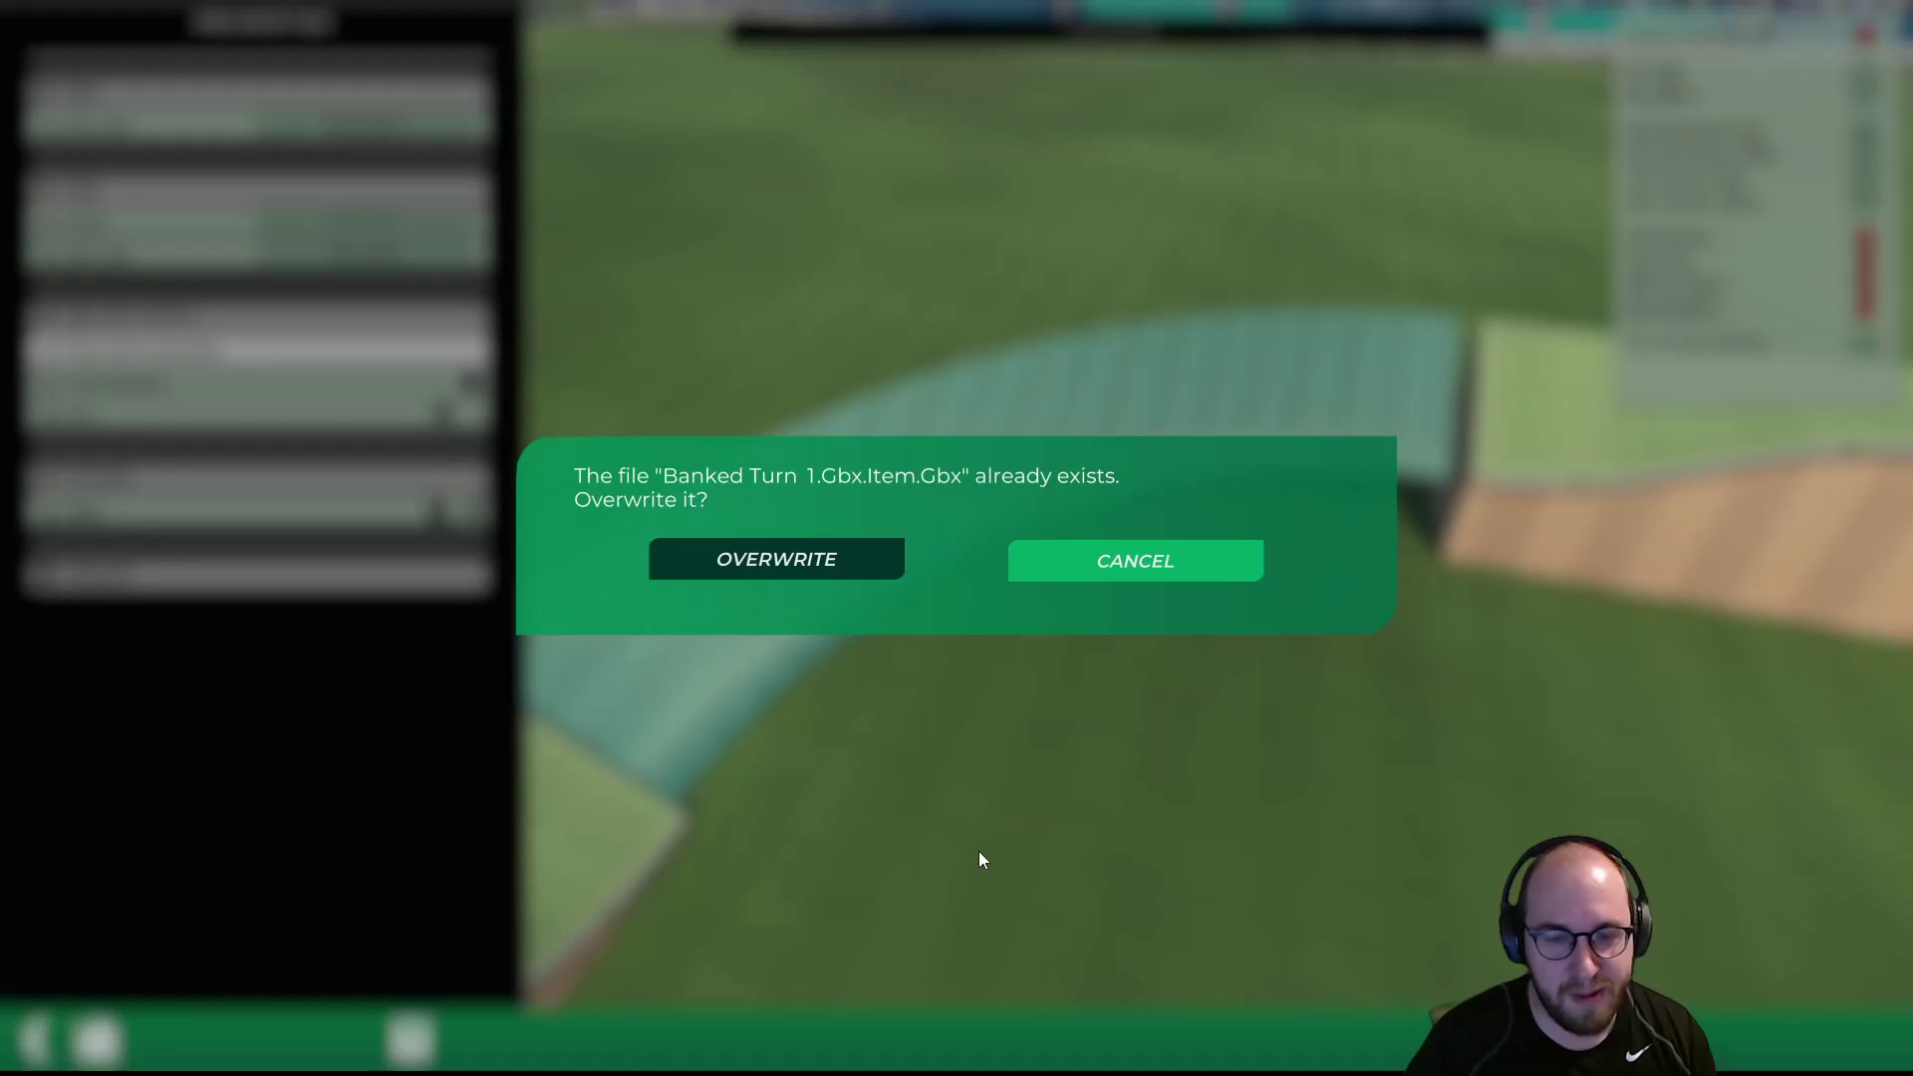
left_click(847, 578)
left_click(36, 1040)
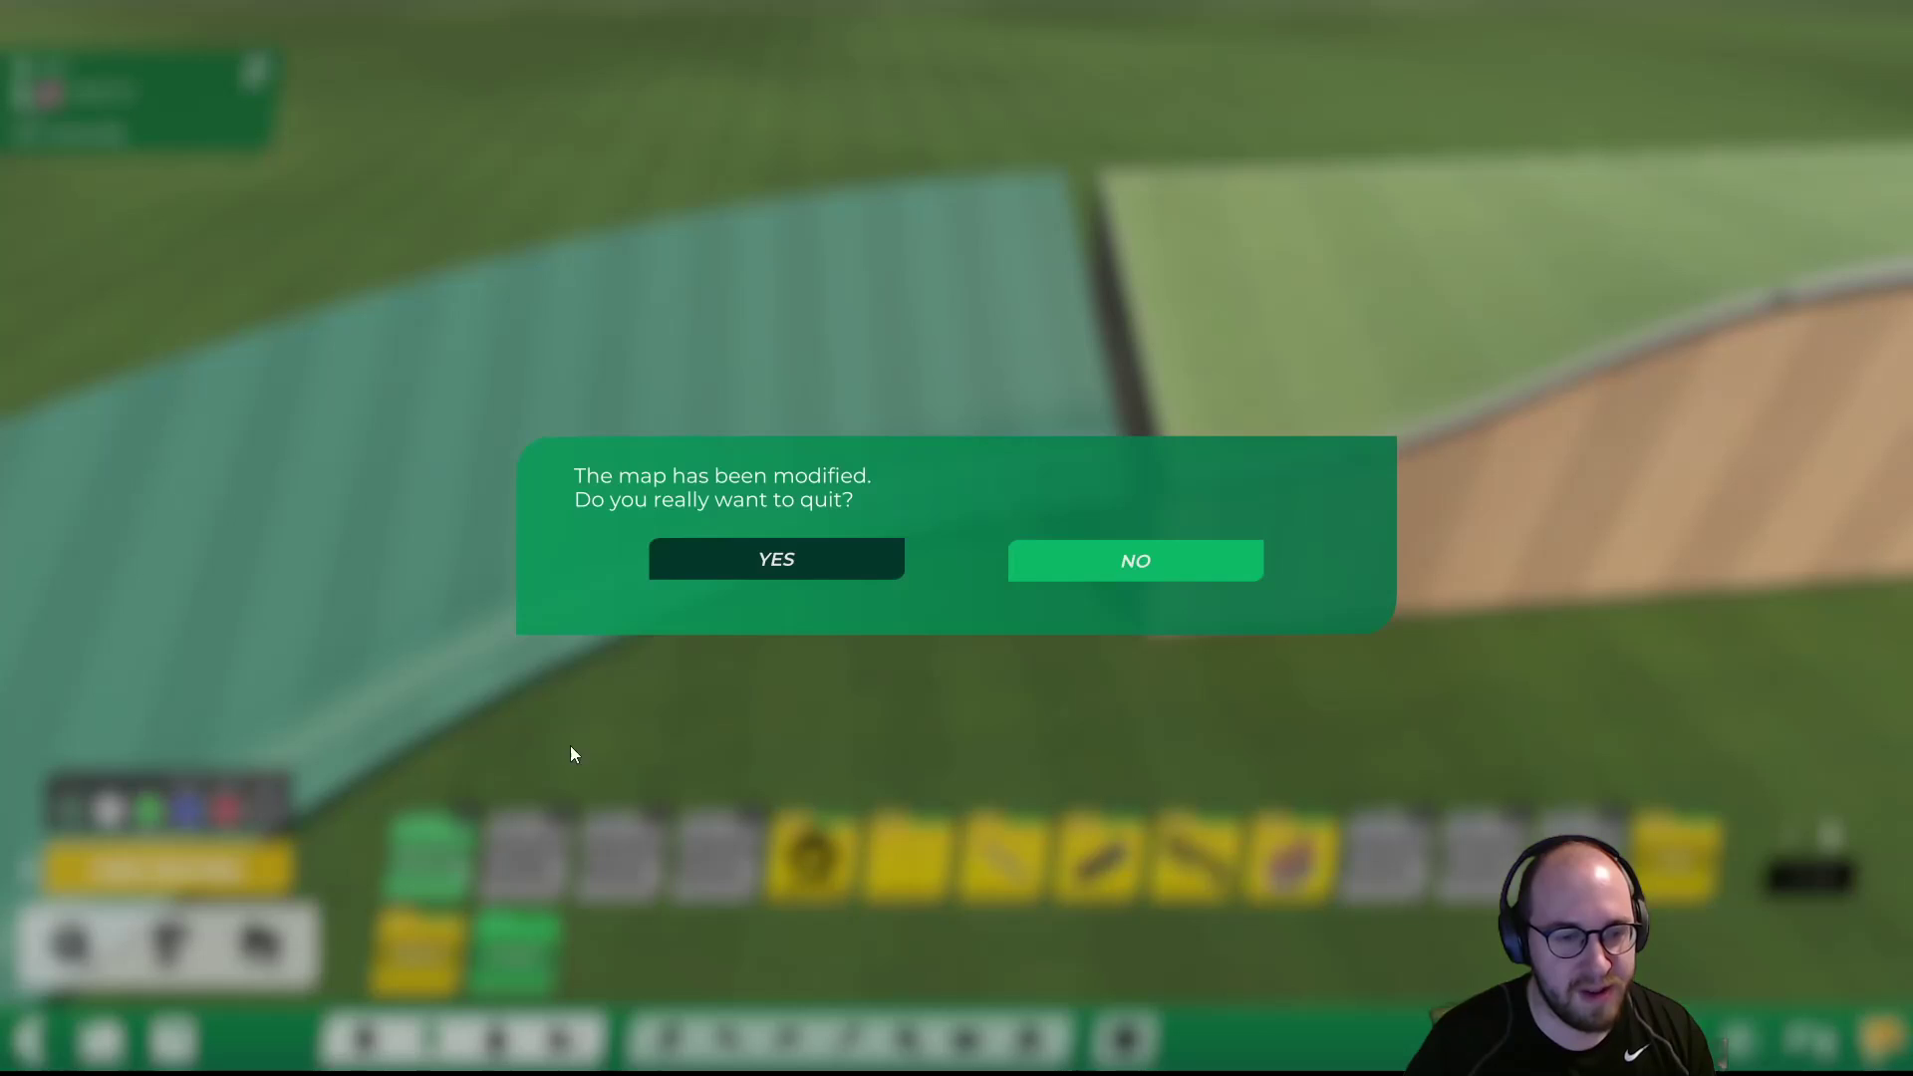
left_click(1130, 560)
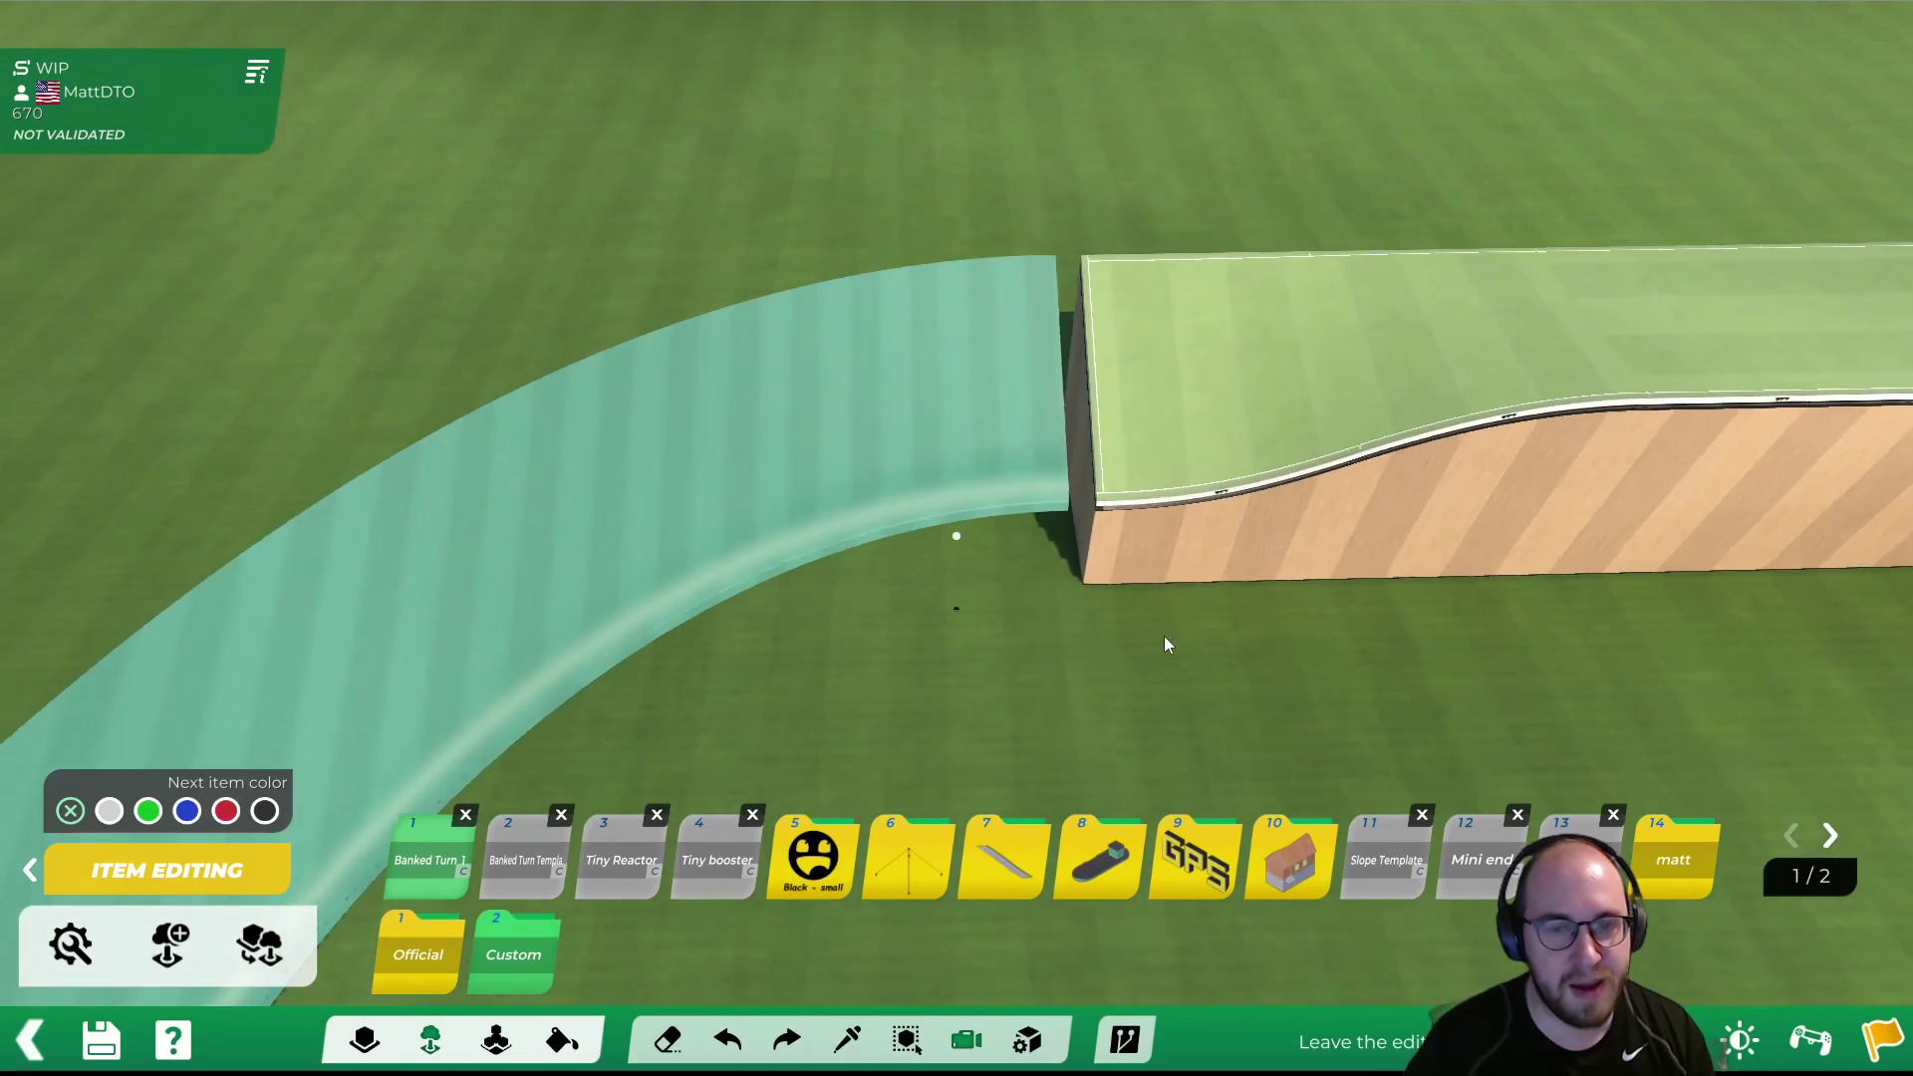
Erase the turquoise banked turn placed between the start and finish ramps
left_click_drag(1163, 635, 1066, 285, "alt")
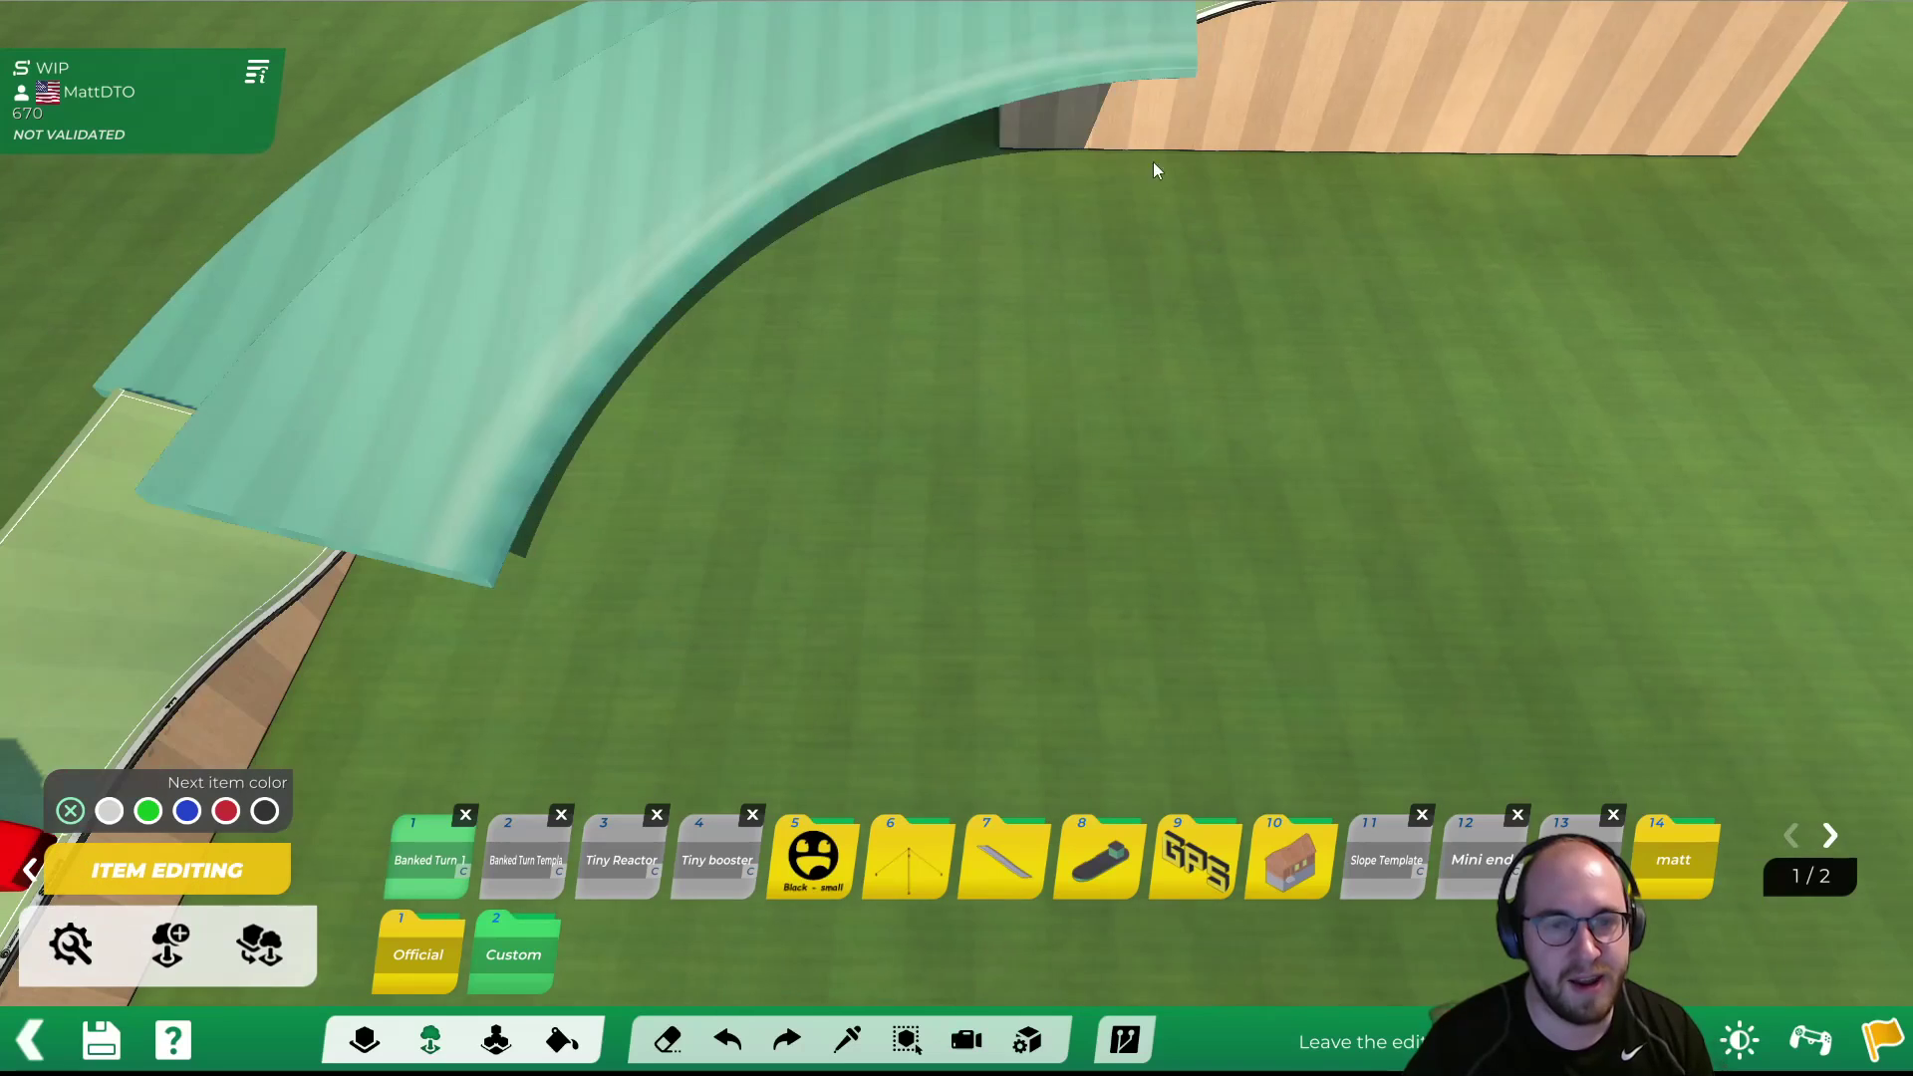
scroll(972, 261, "down", 2)
scroll(972, 261, "down", 2, "alt")
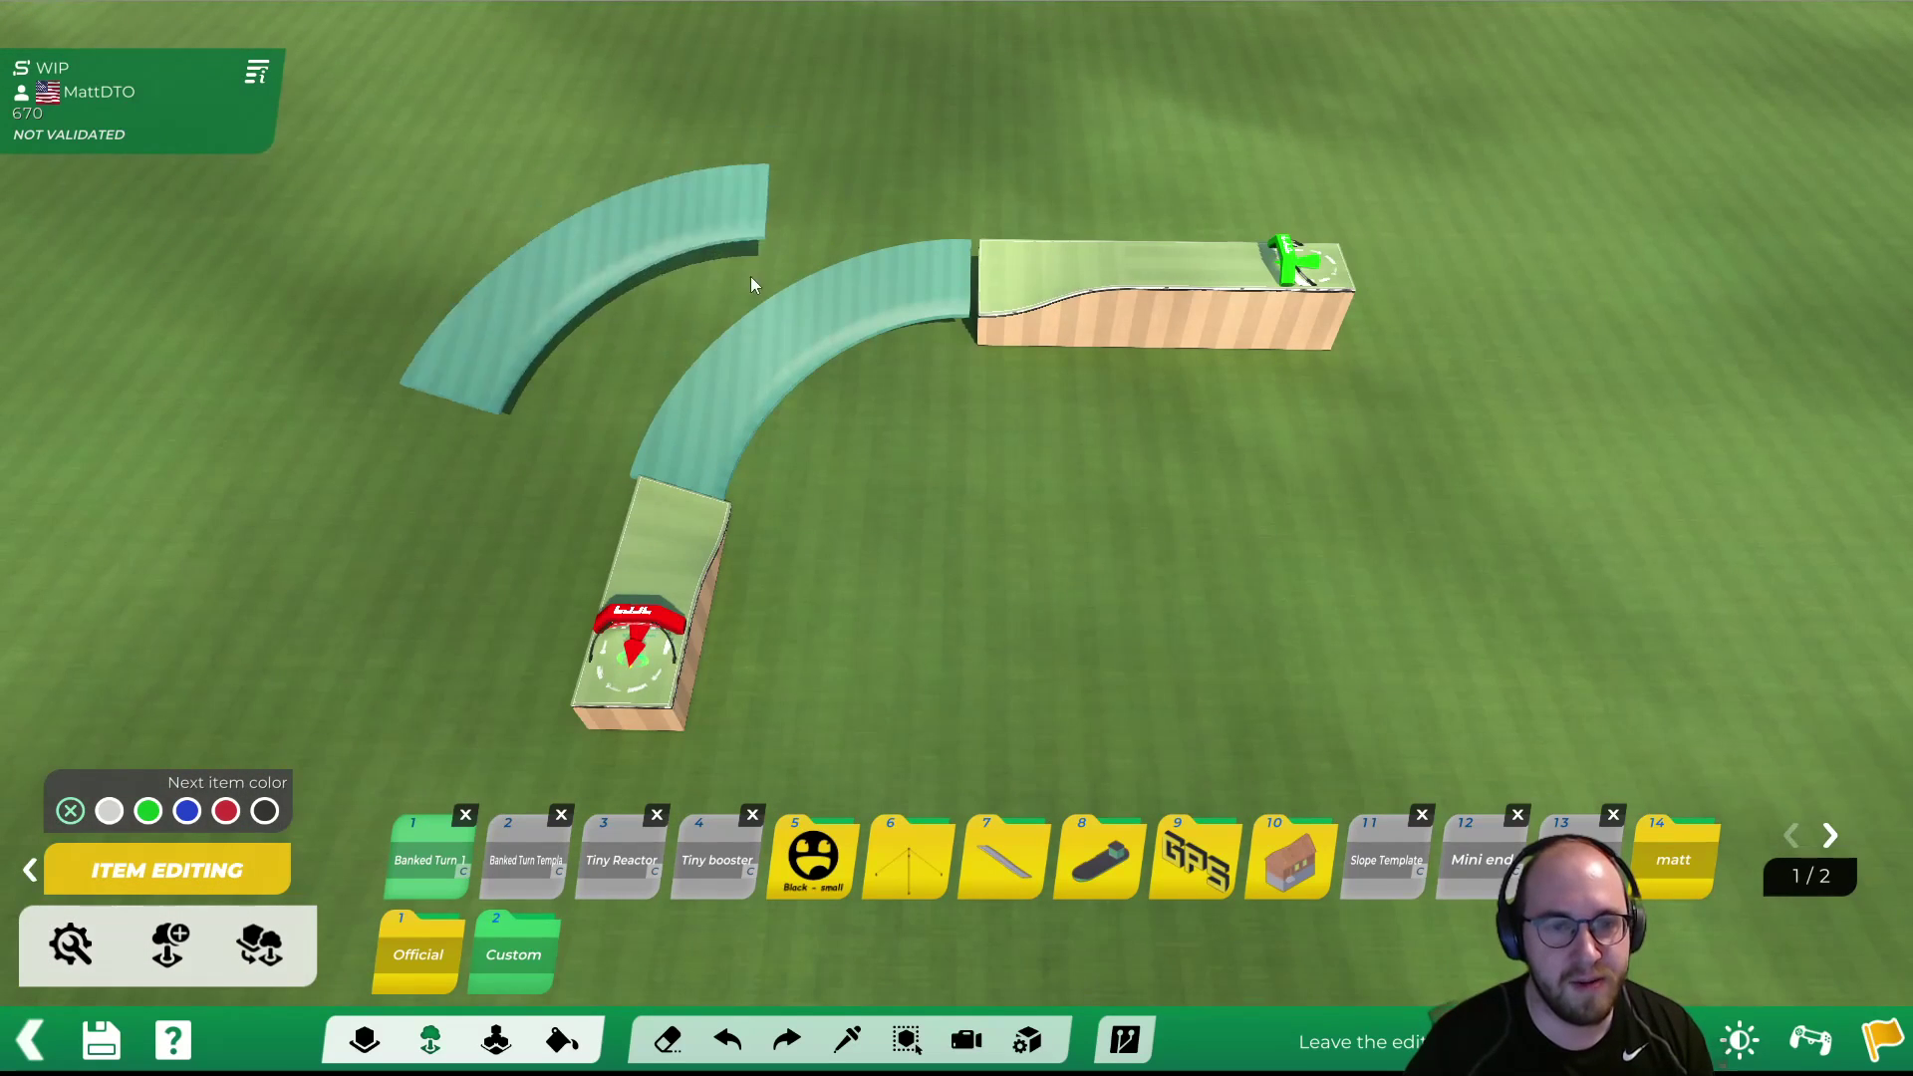
key("x")
left_click(876, 317)
key("x")
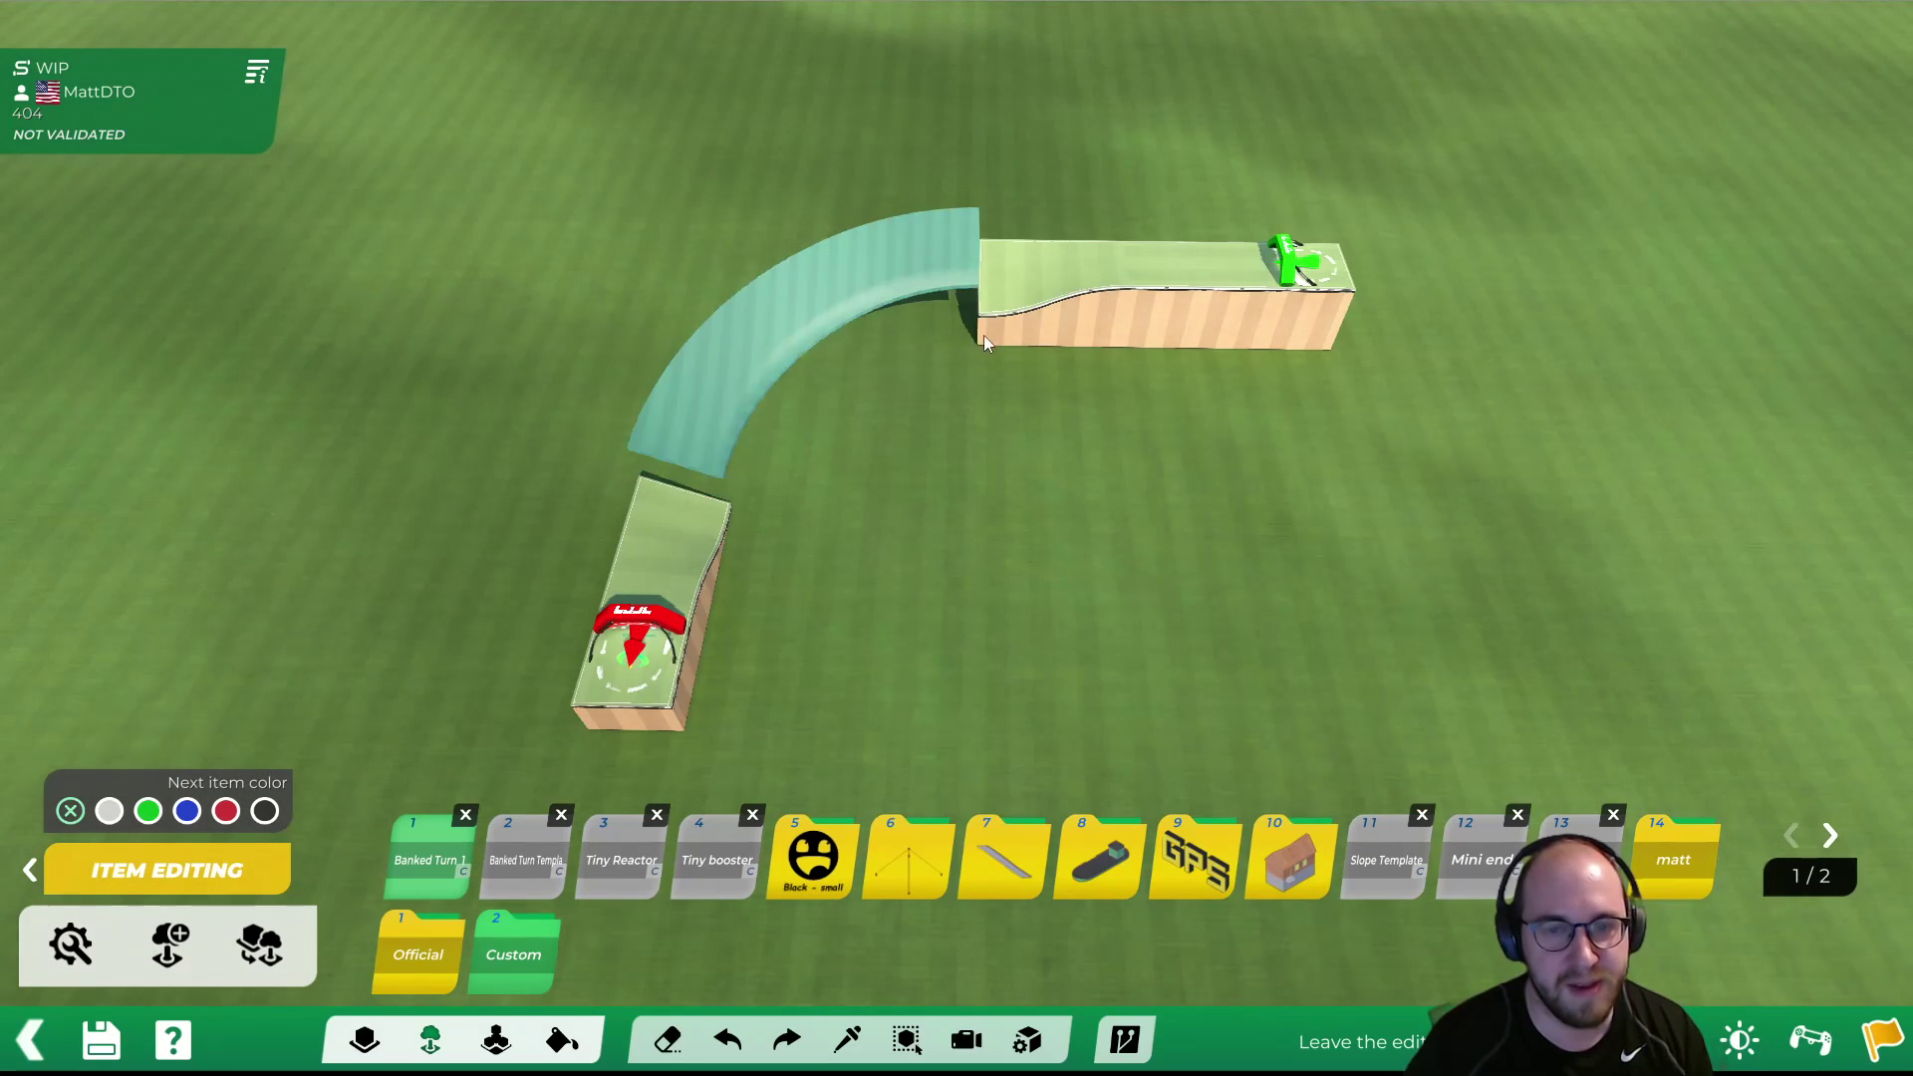
Switch from item editing to normal item placement and place Banked Turn 1 so it connects the start and finish ramps
scroll(971, 340, "down", 2)
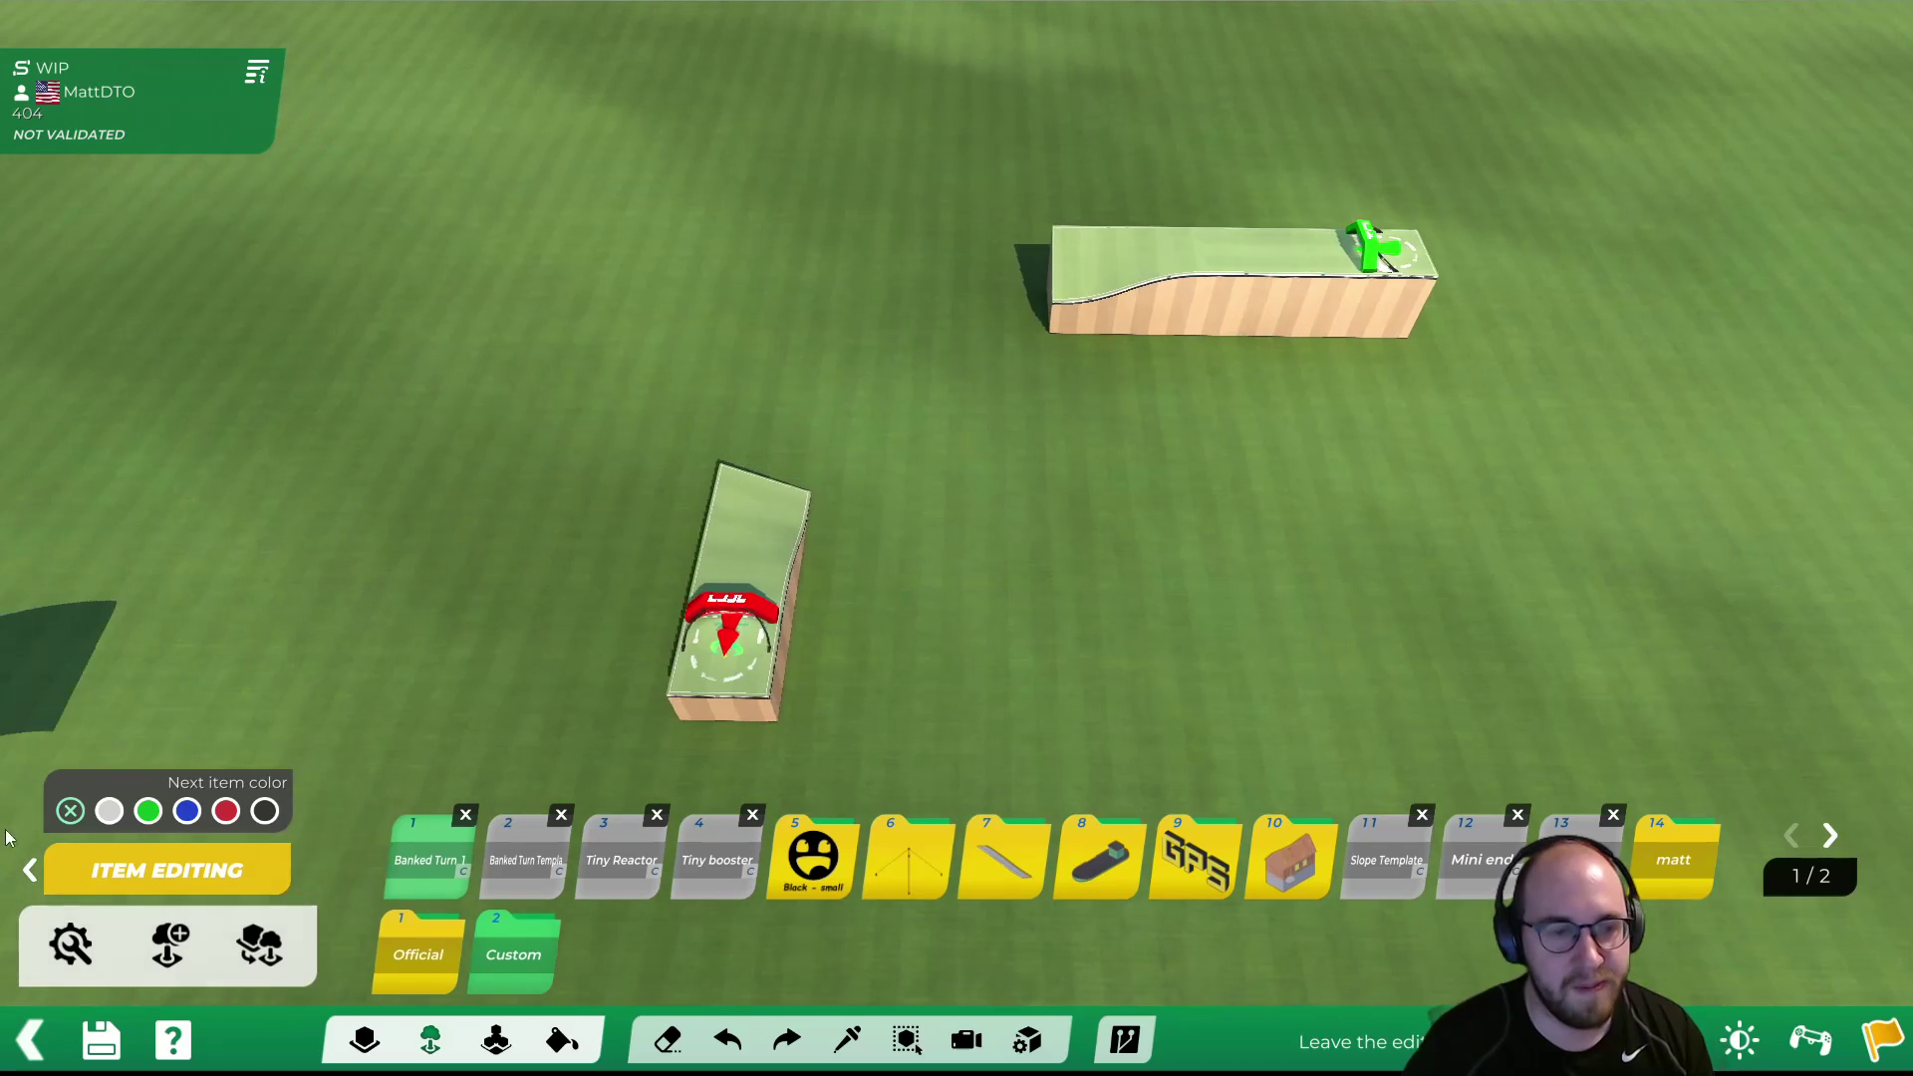
left_click(30, 869)
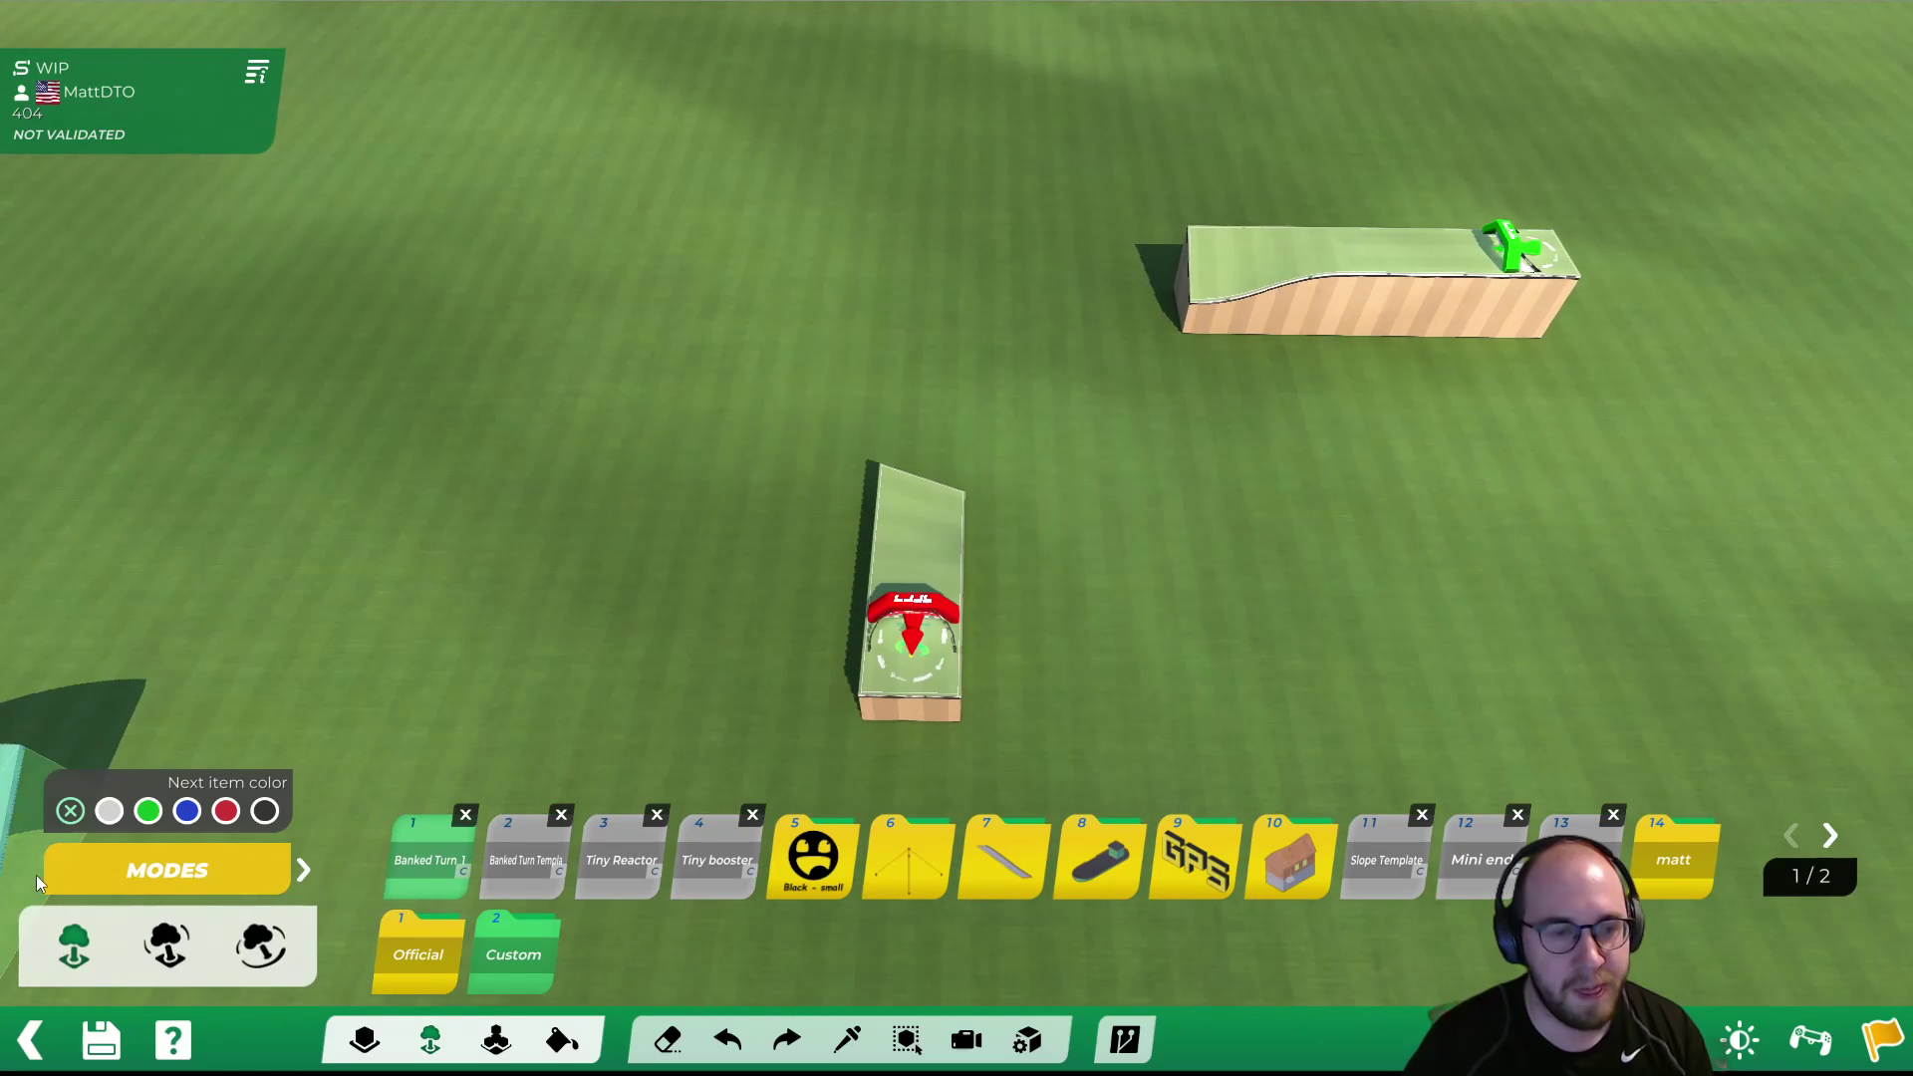
scroll(1161, 337, "down", 1)
left_click(1159, 338)
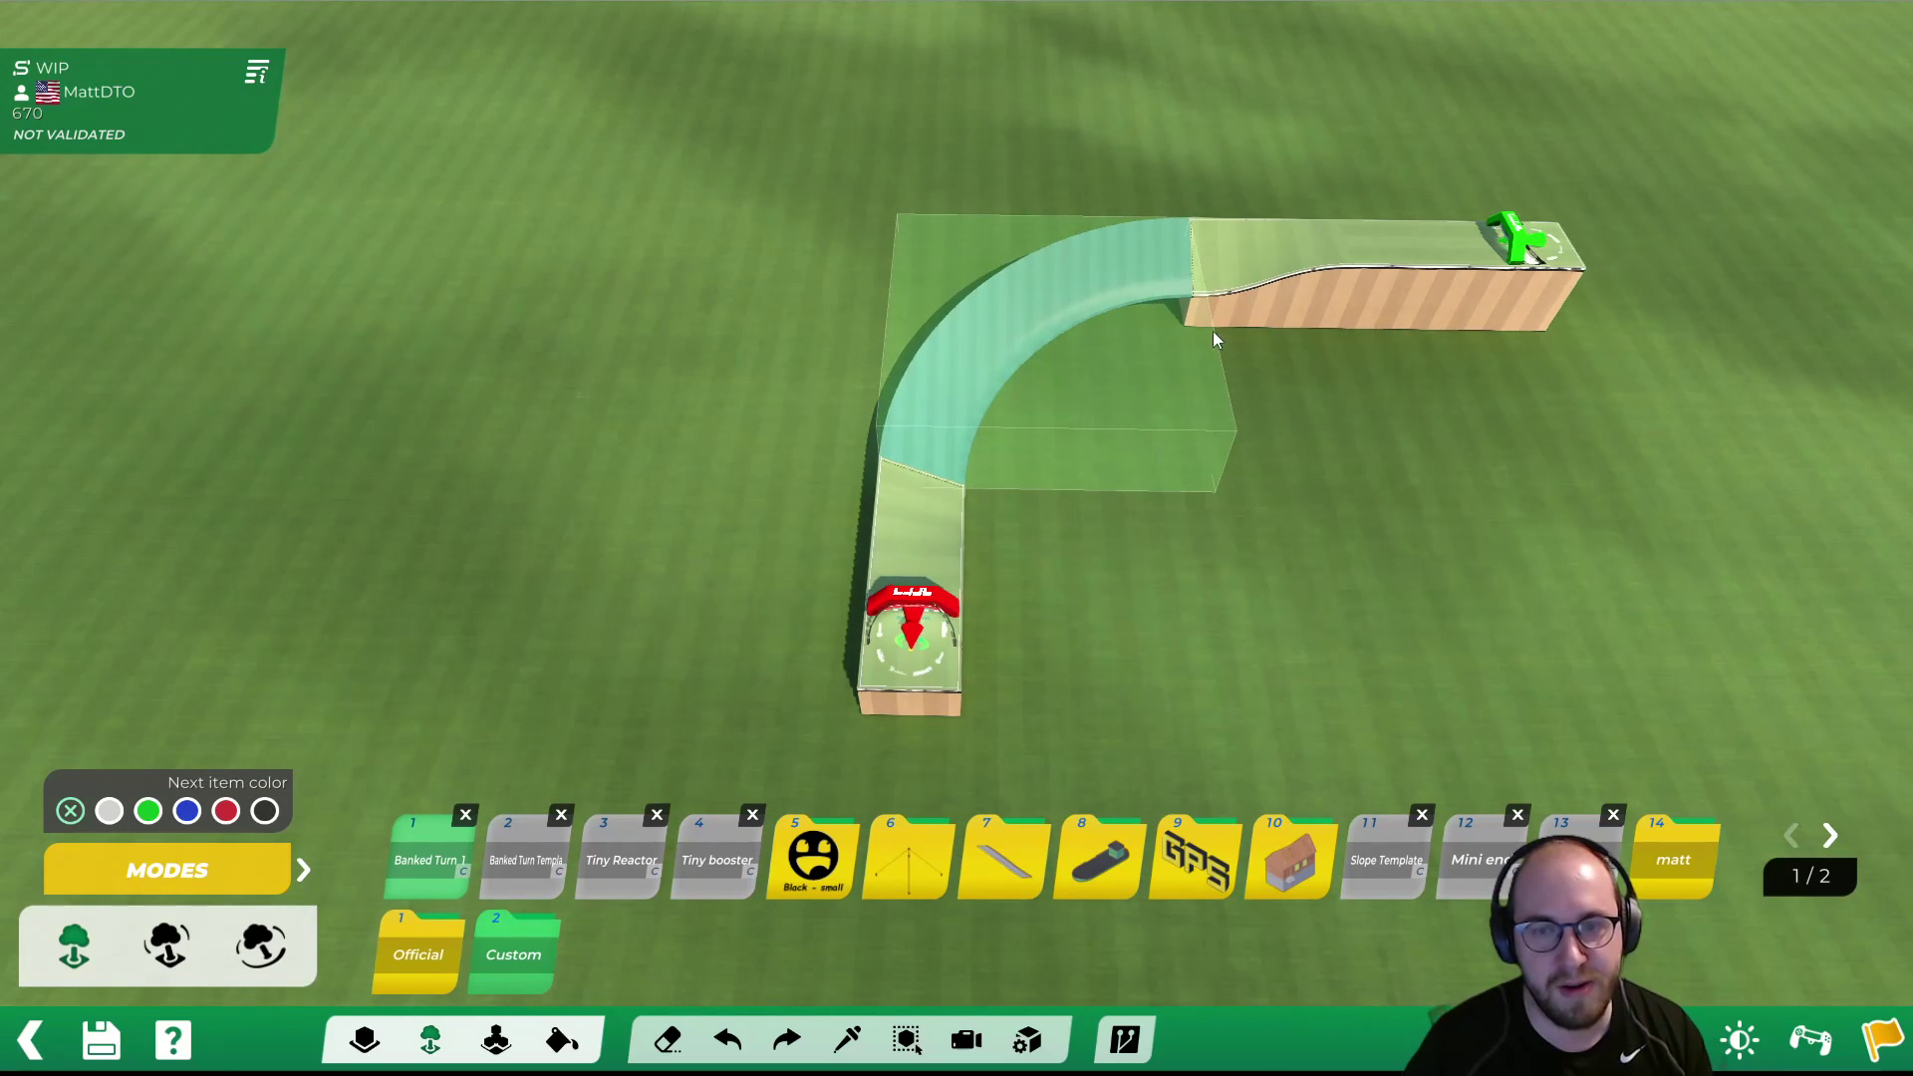
Examine the seam between the banked turn and the start ramp up close from several angles
key("alt")
left_click_drag(1349, 295, 1031, 578, "alt")
scroll(996, 586, "up", 3, "alt")
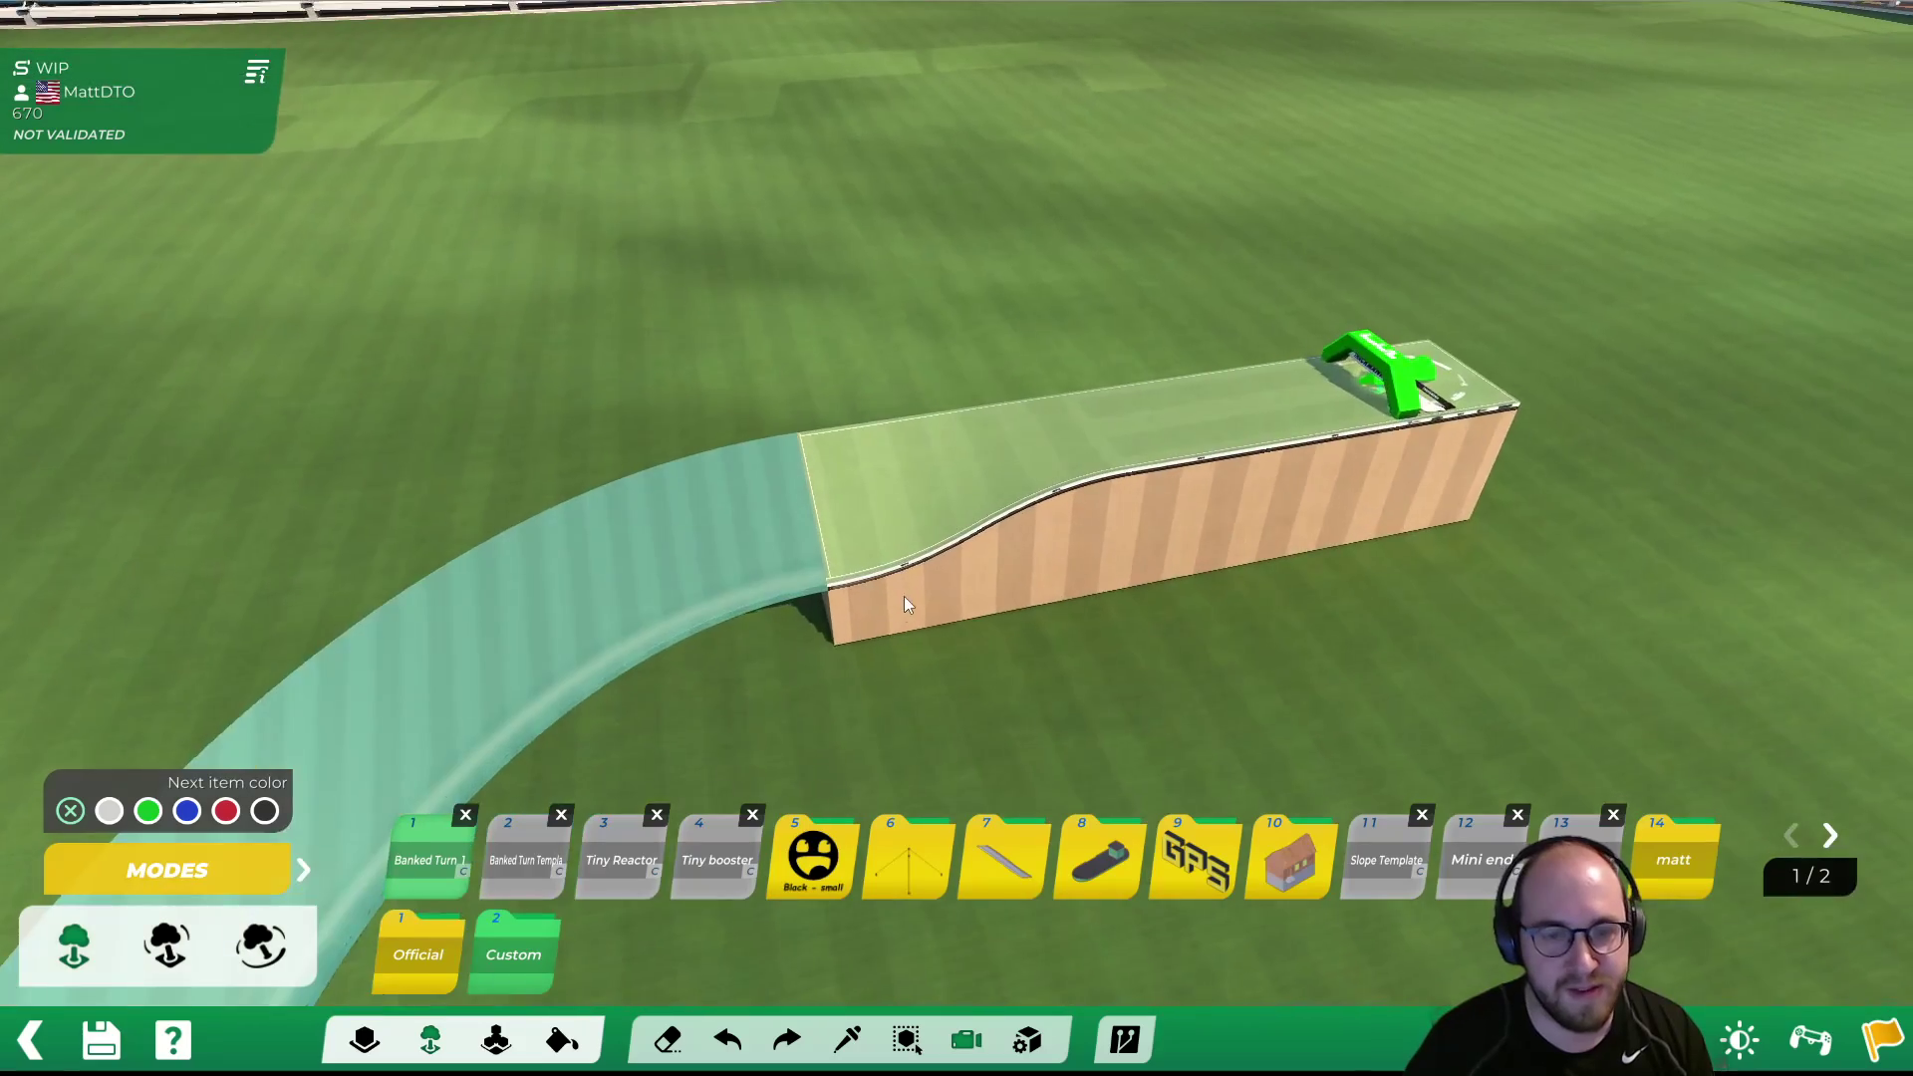
right_click_drag(687, 601, 962, 536, "alt")
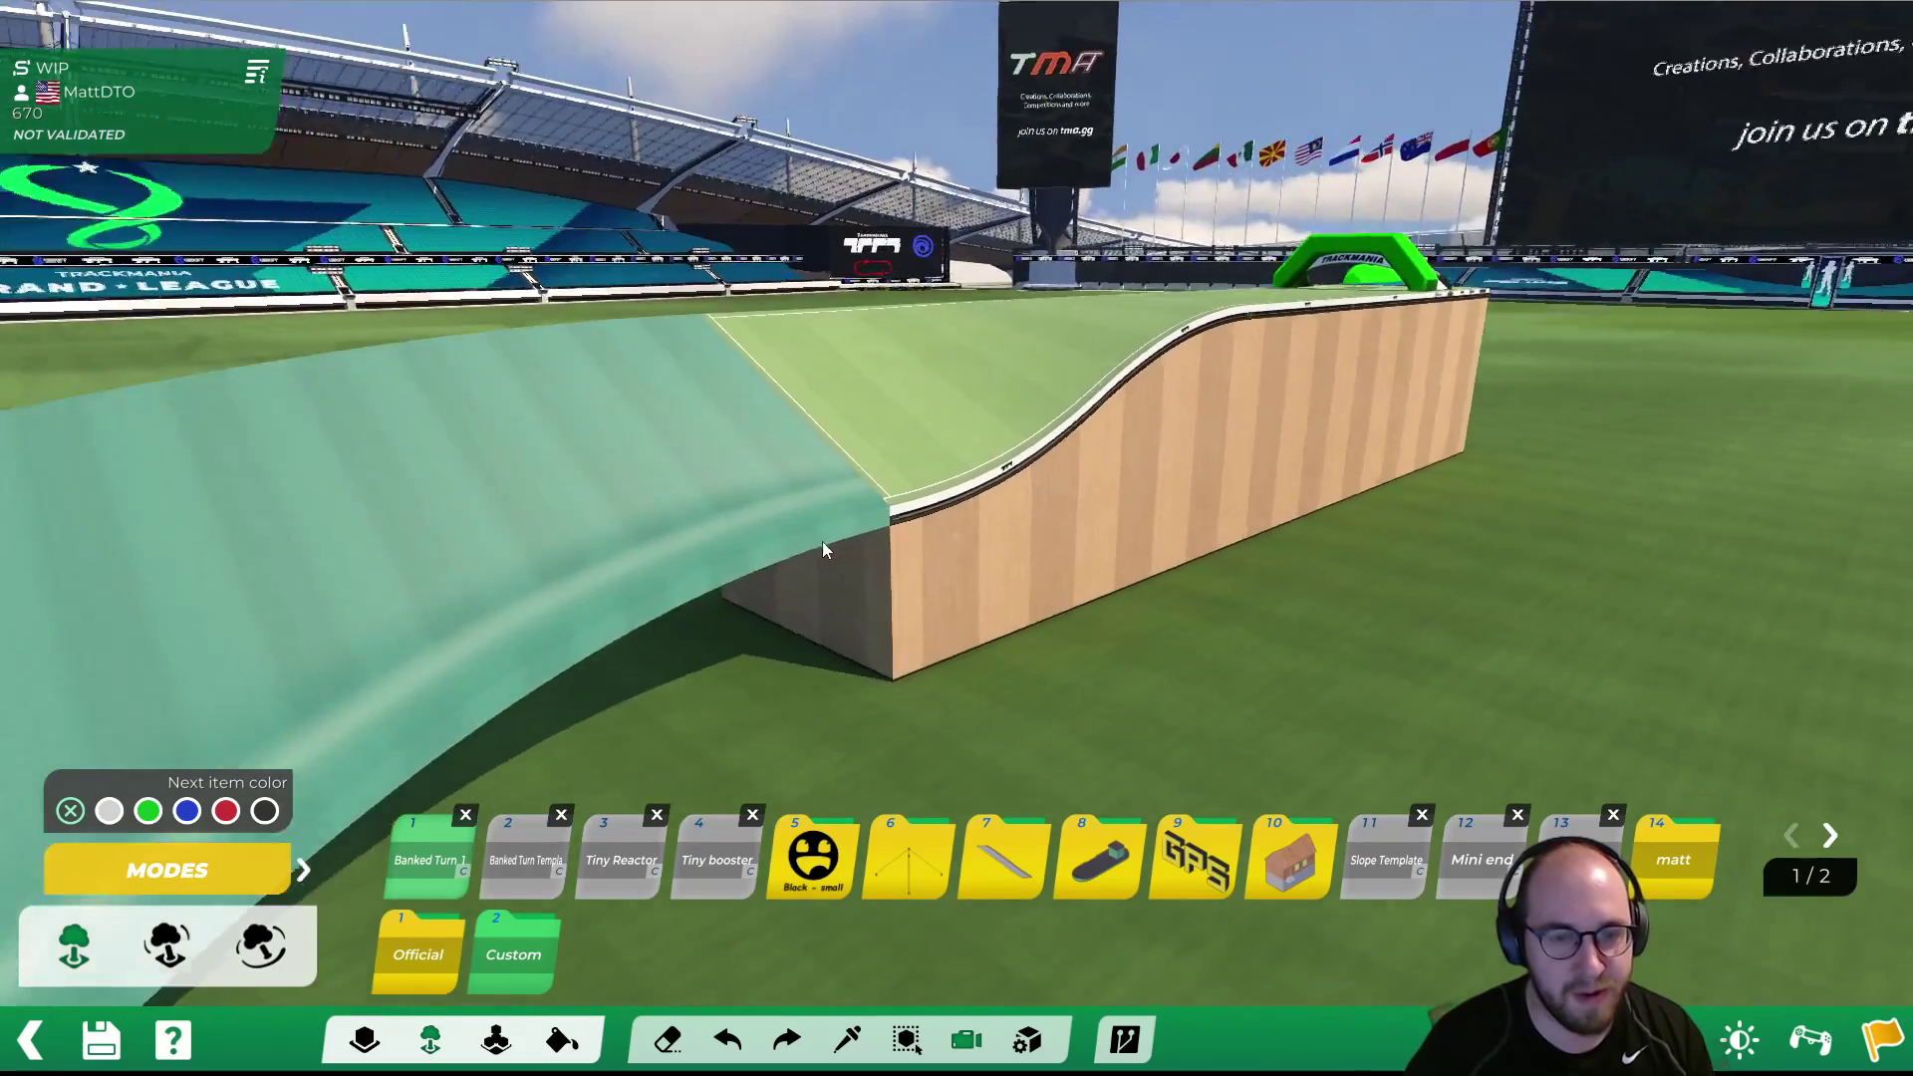
scroll(962, 536, "up", 3, "alt")
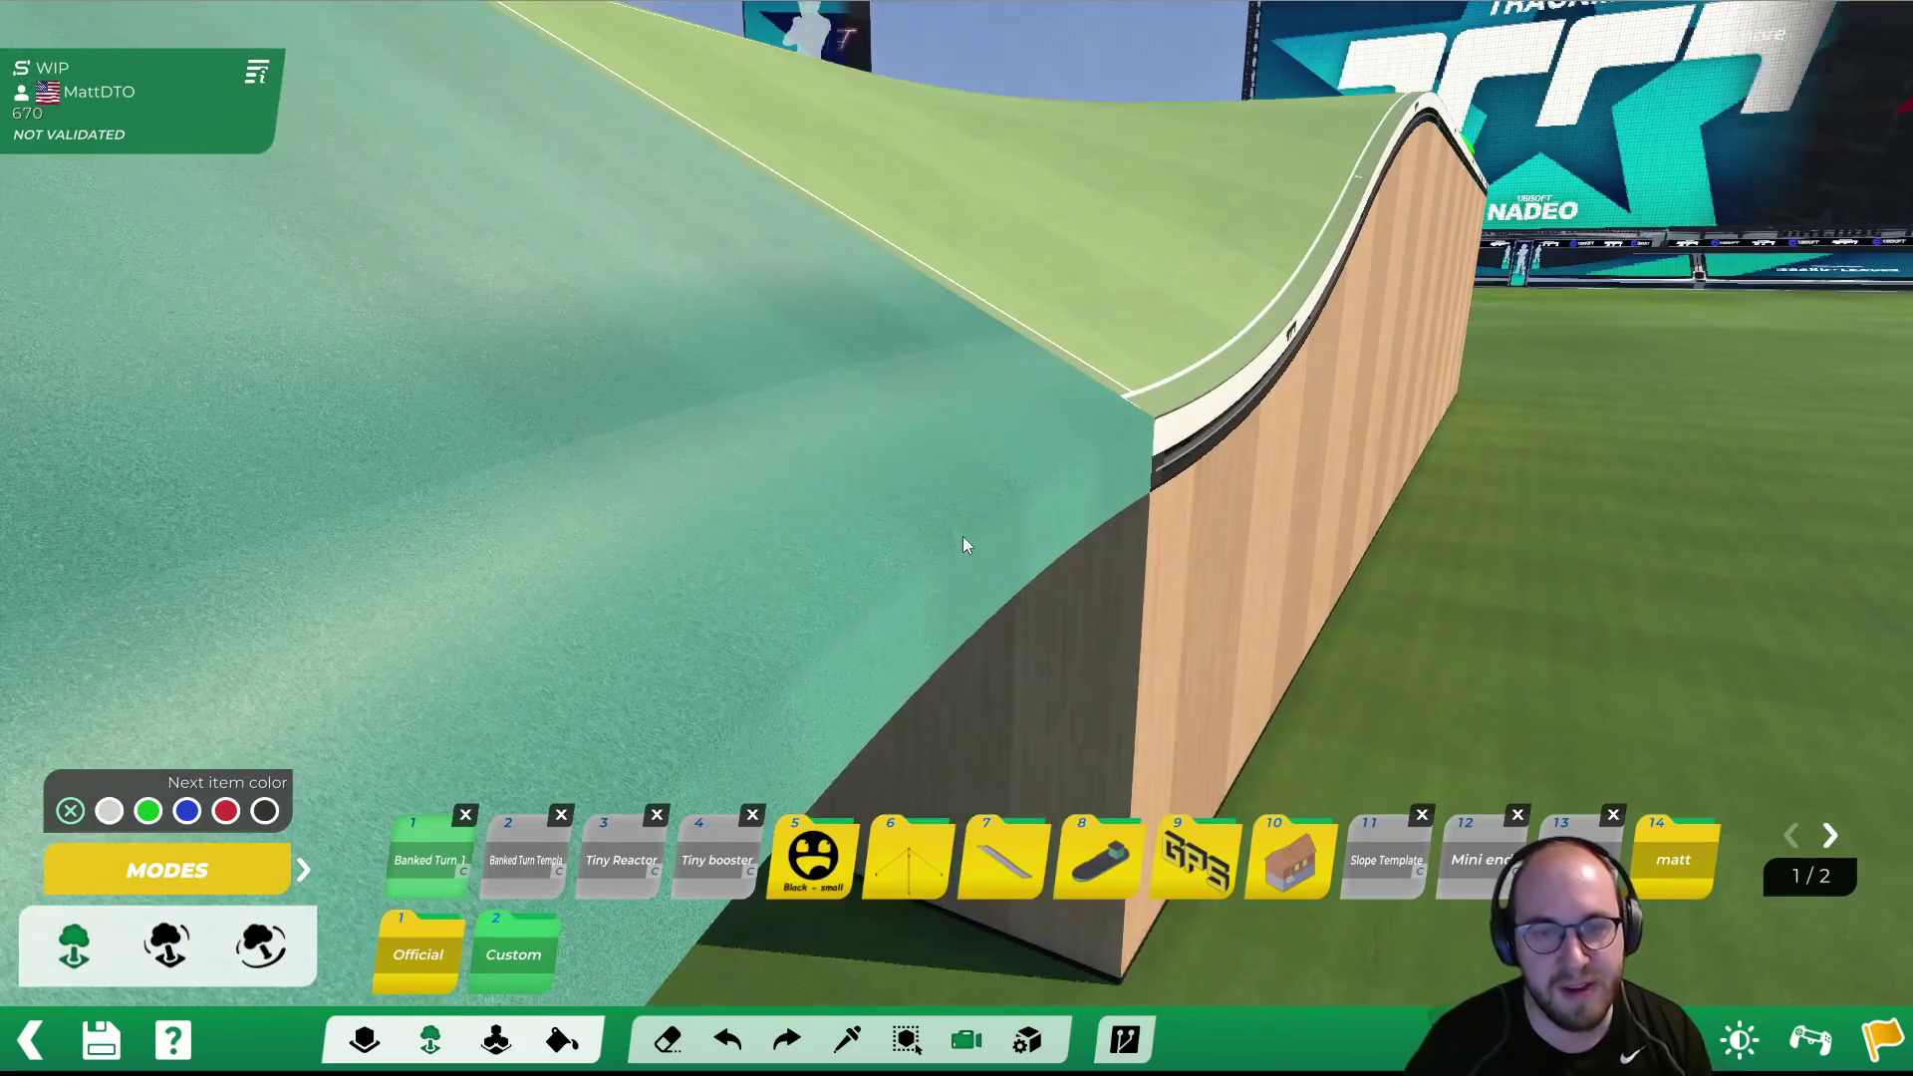
right_click_drag(1067, 480, 921, 523, "alt")
left_click_drag(918, 516, 1094, 411, "alt")
right_click_drag(1093, 410, 881, 506, "alt")
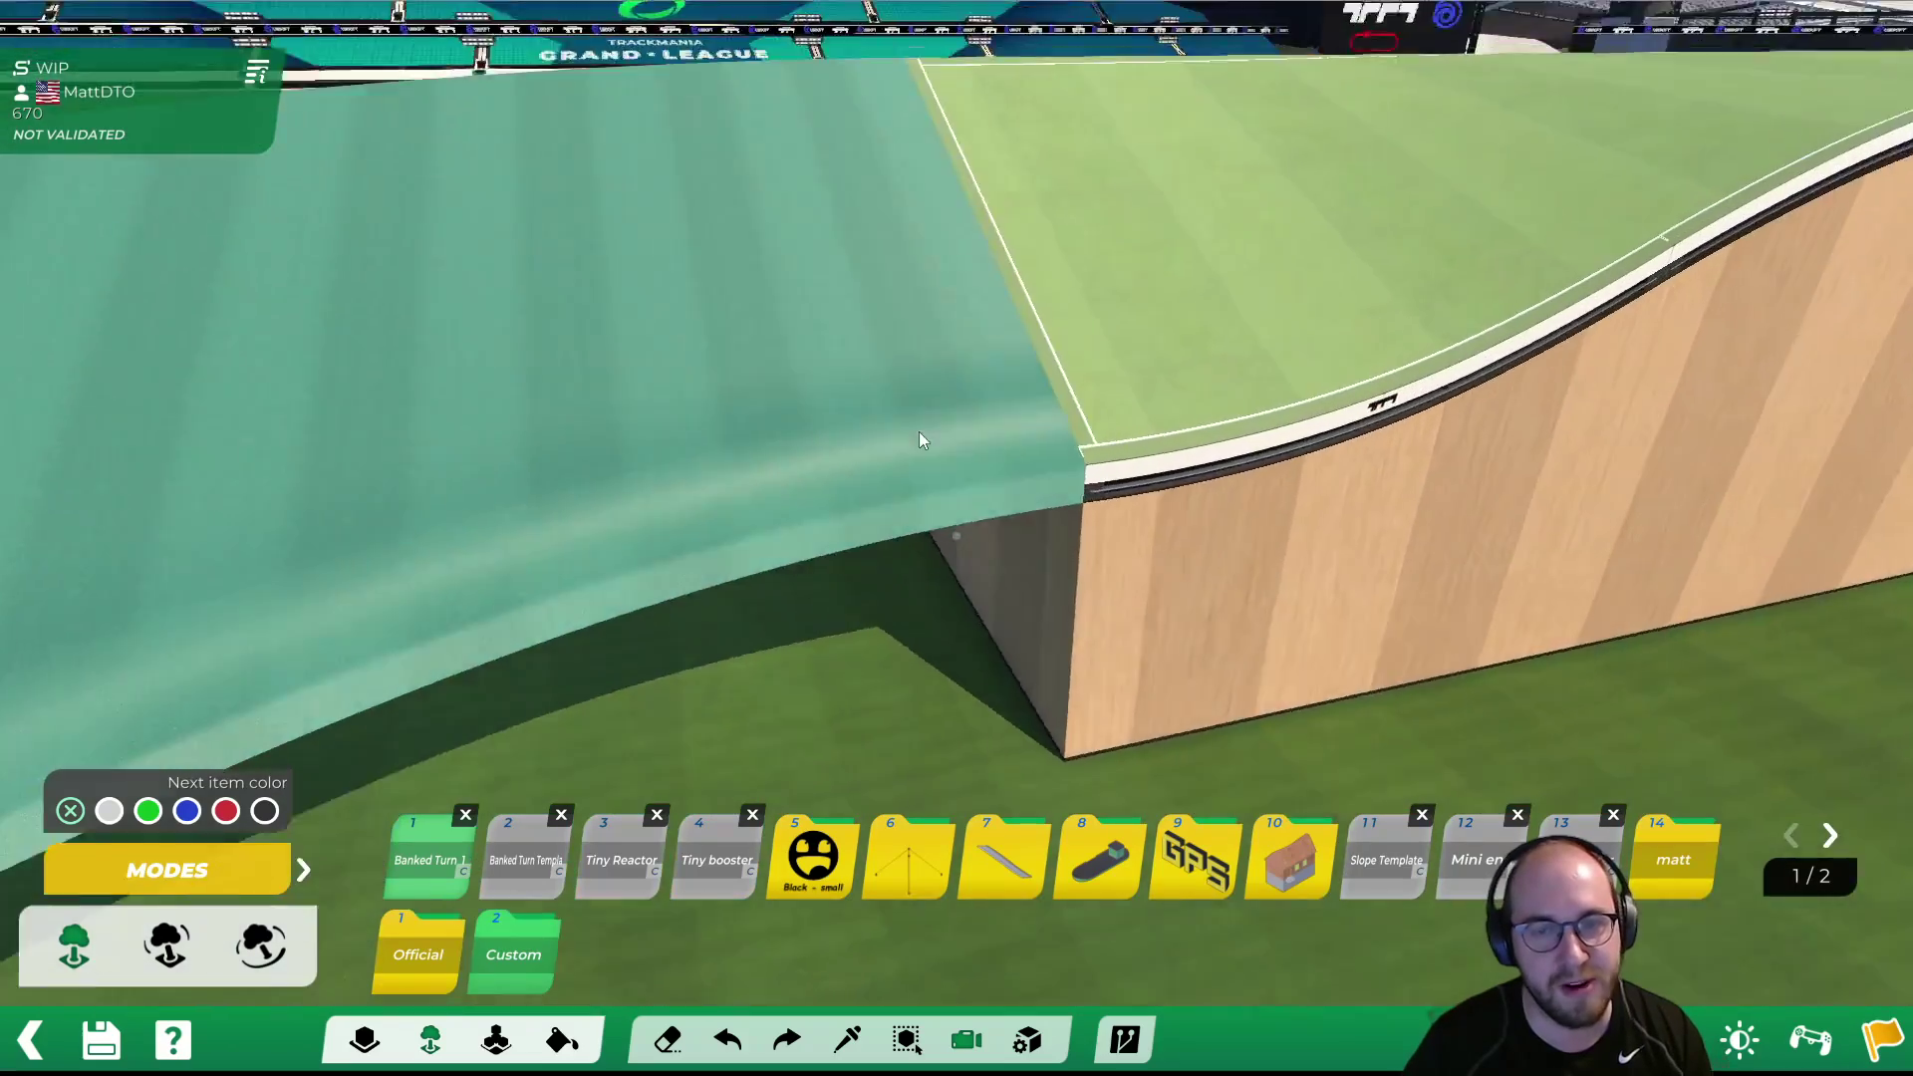
scroll(870, 468, "down", 3, "alt")
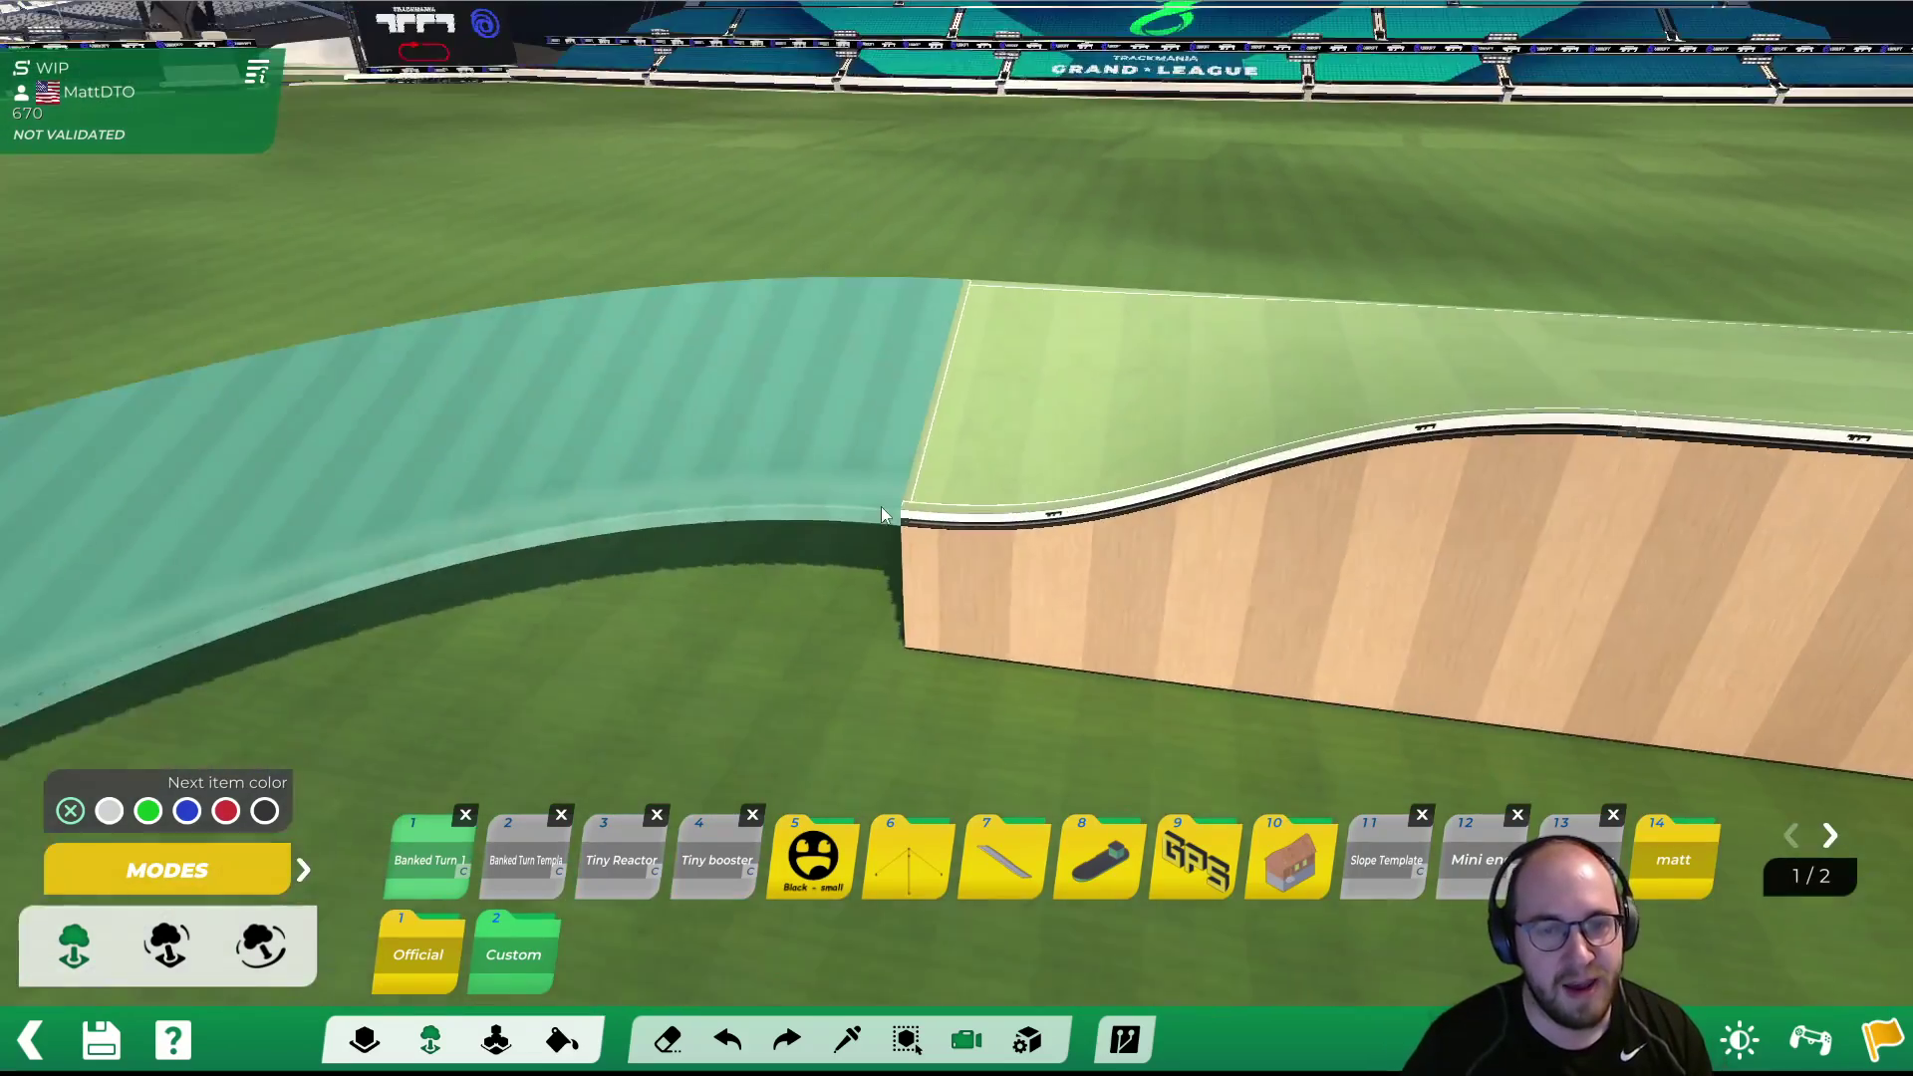
Examine how the other end of the banked turn meets the finish ramp, and return to the start ramp
left_click_drag(880, 506, 1511, 227, "alt")
right_click_drag(1510, 227, 1108, 352, "alt")
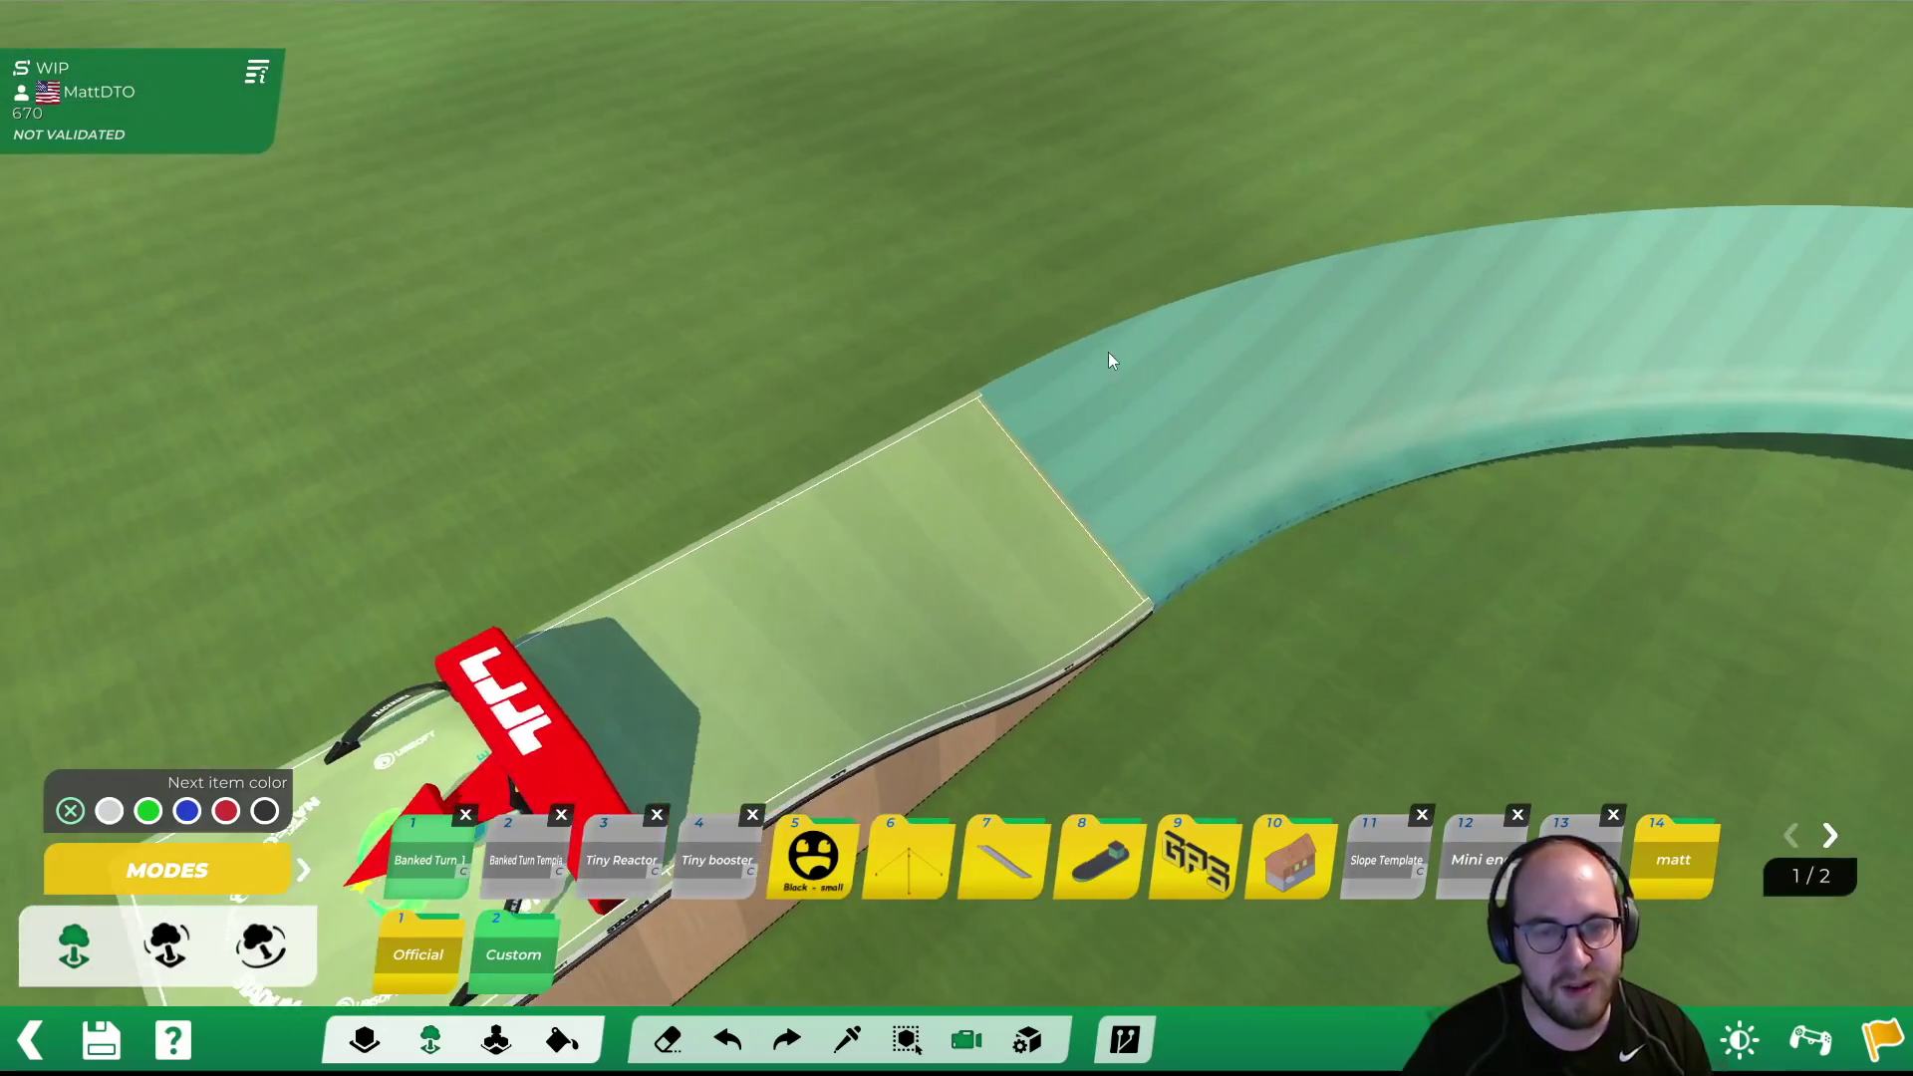
scroll(1179, 464, "up", 5, "alt")
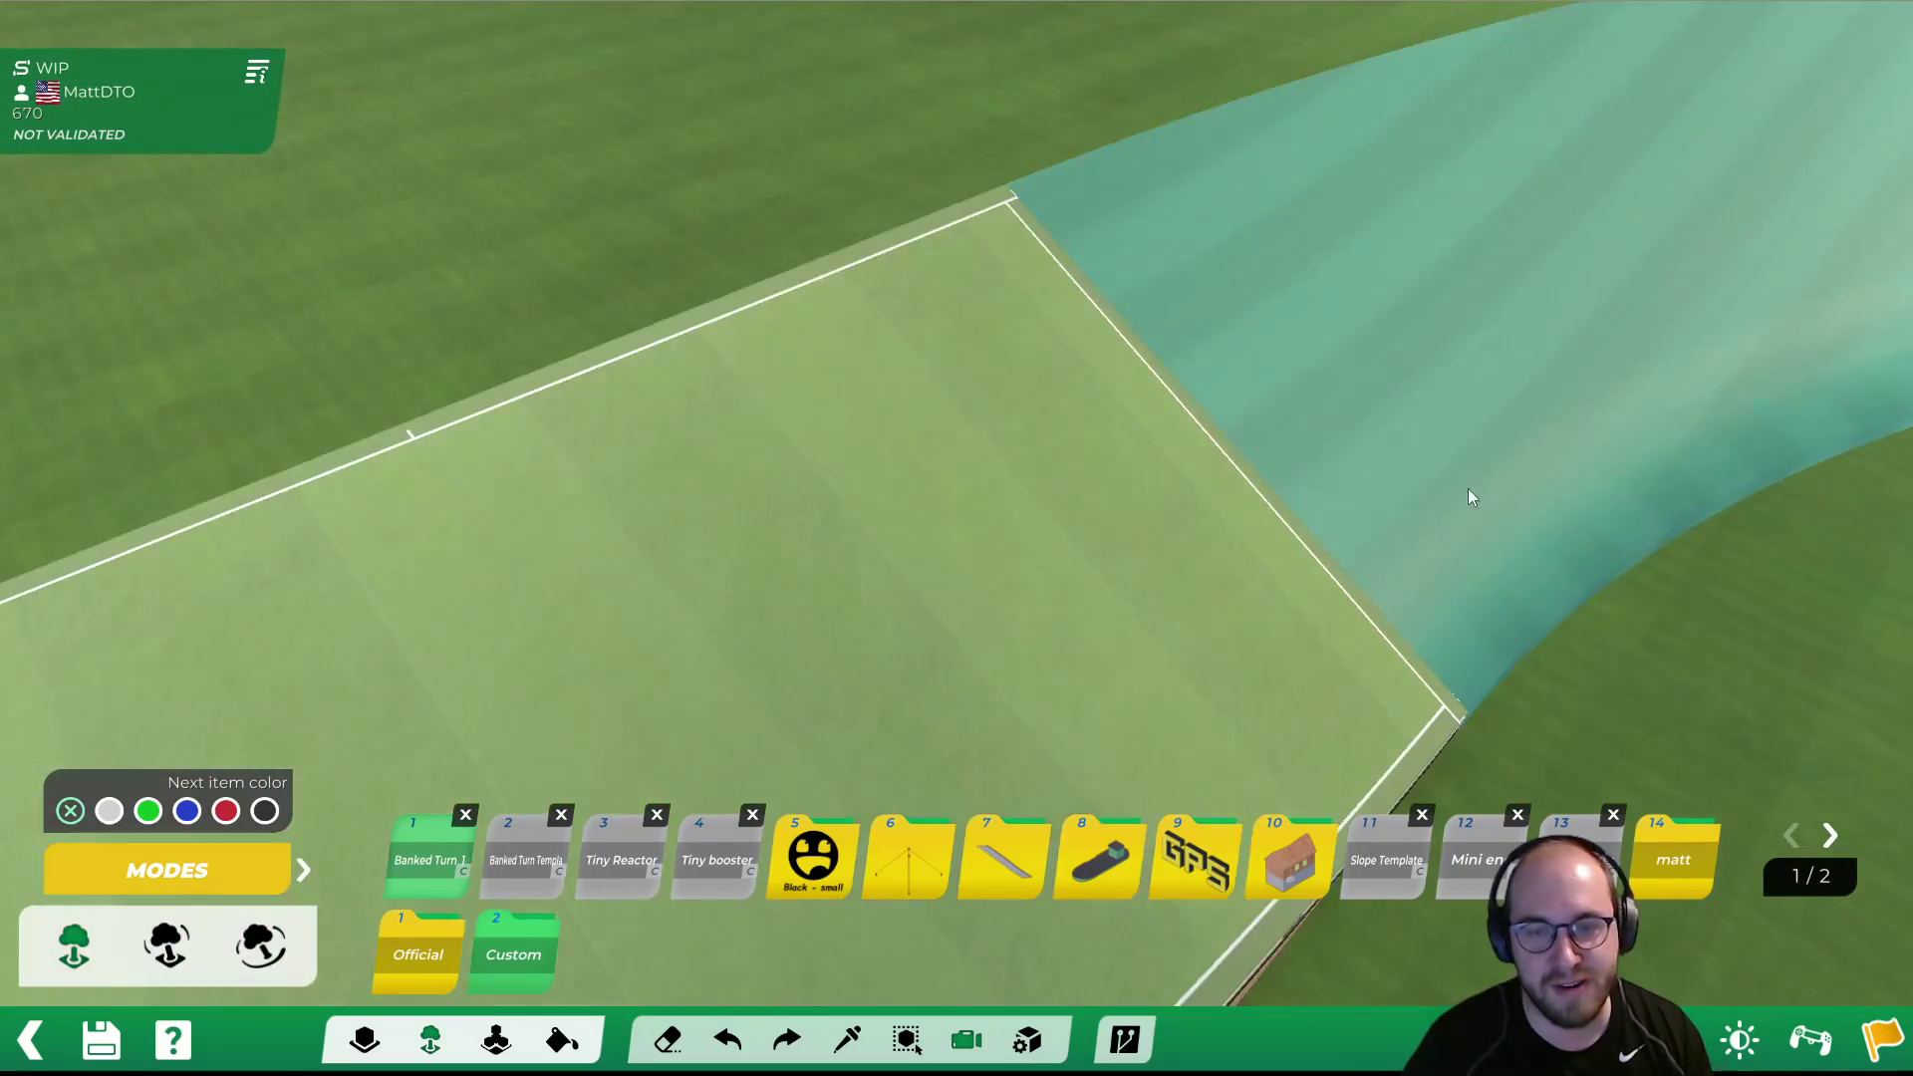
right_click_drag(1467, 488, 1502, 538, "alt")
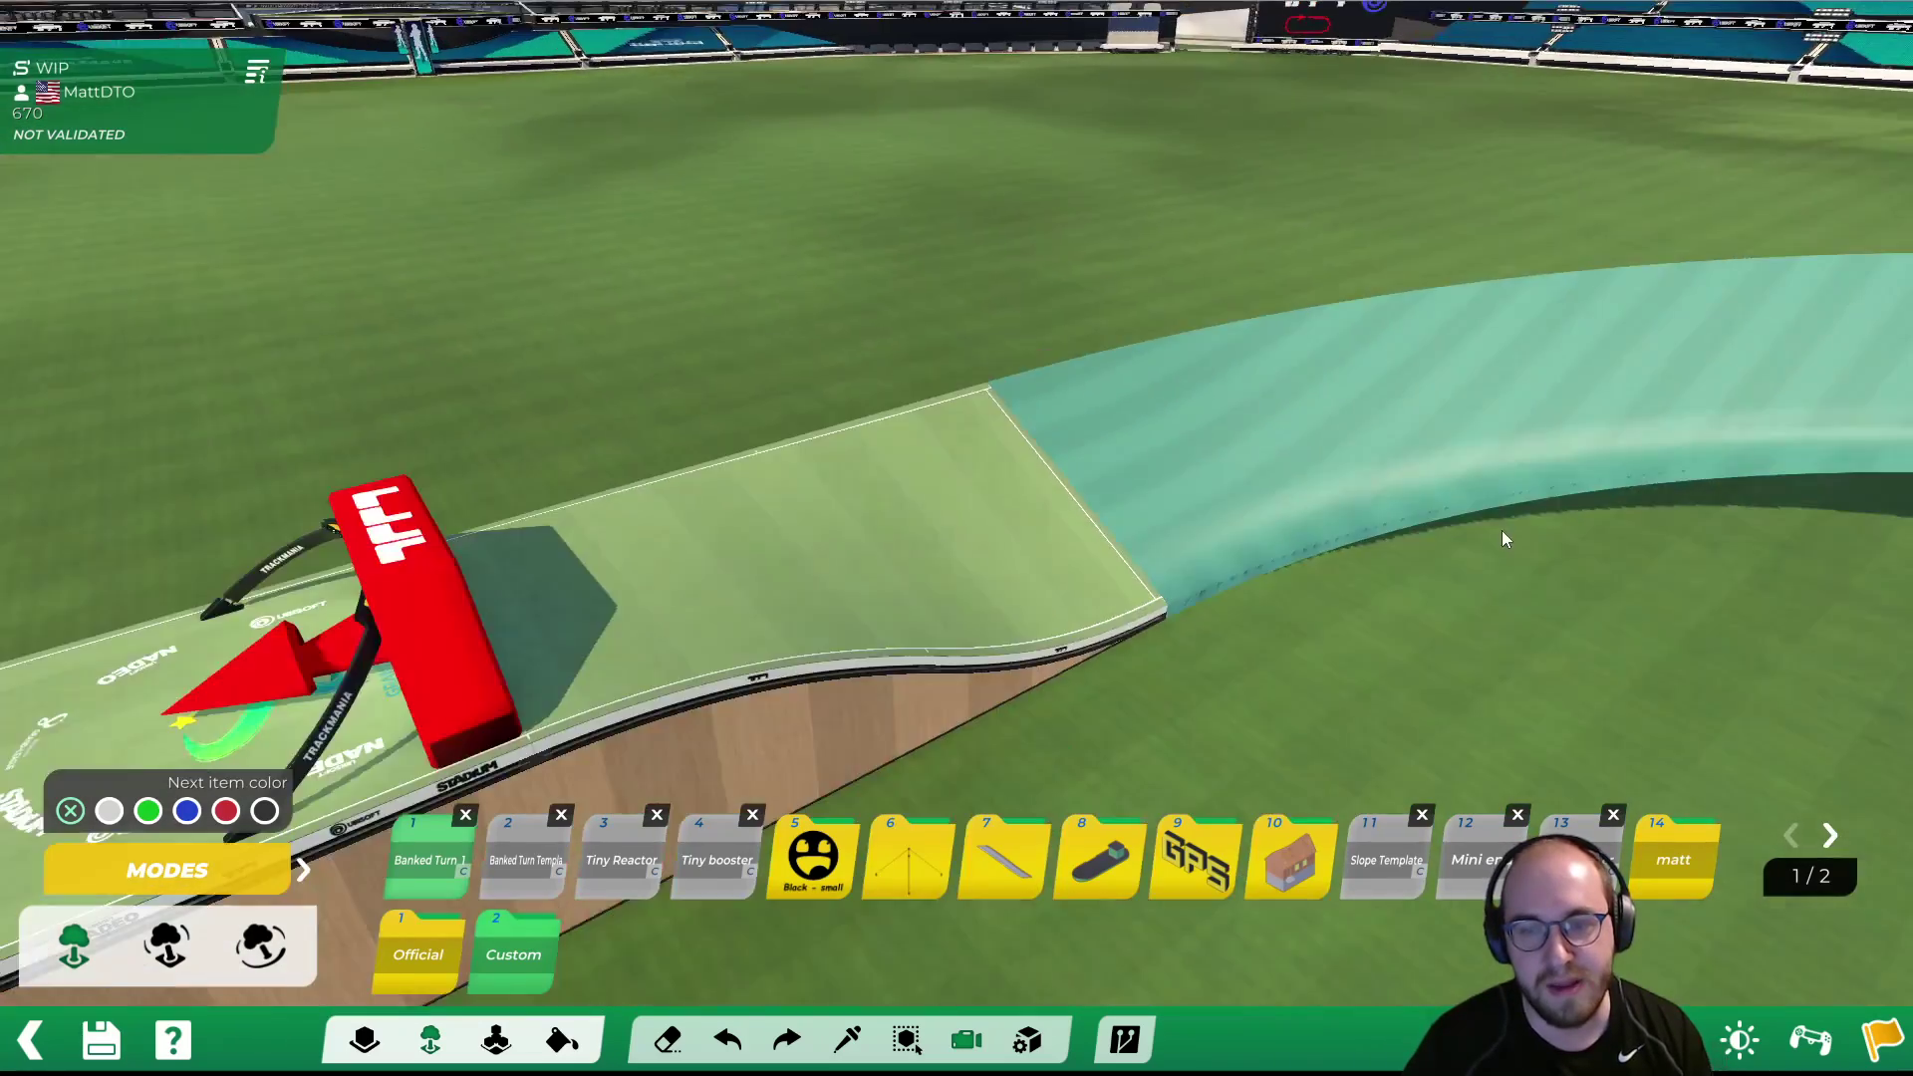
scroll(1494, 538, "down", 5, "alt")
left_click_drag(1474, 546, 780, 387, "alt")
right_click_drag(780, 387, 999, 339, "alt")
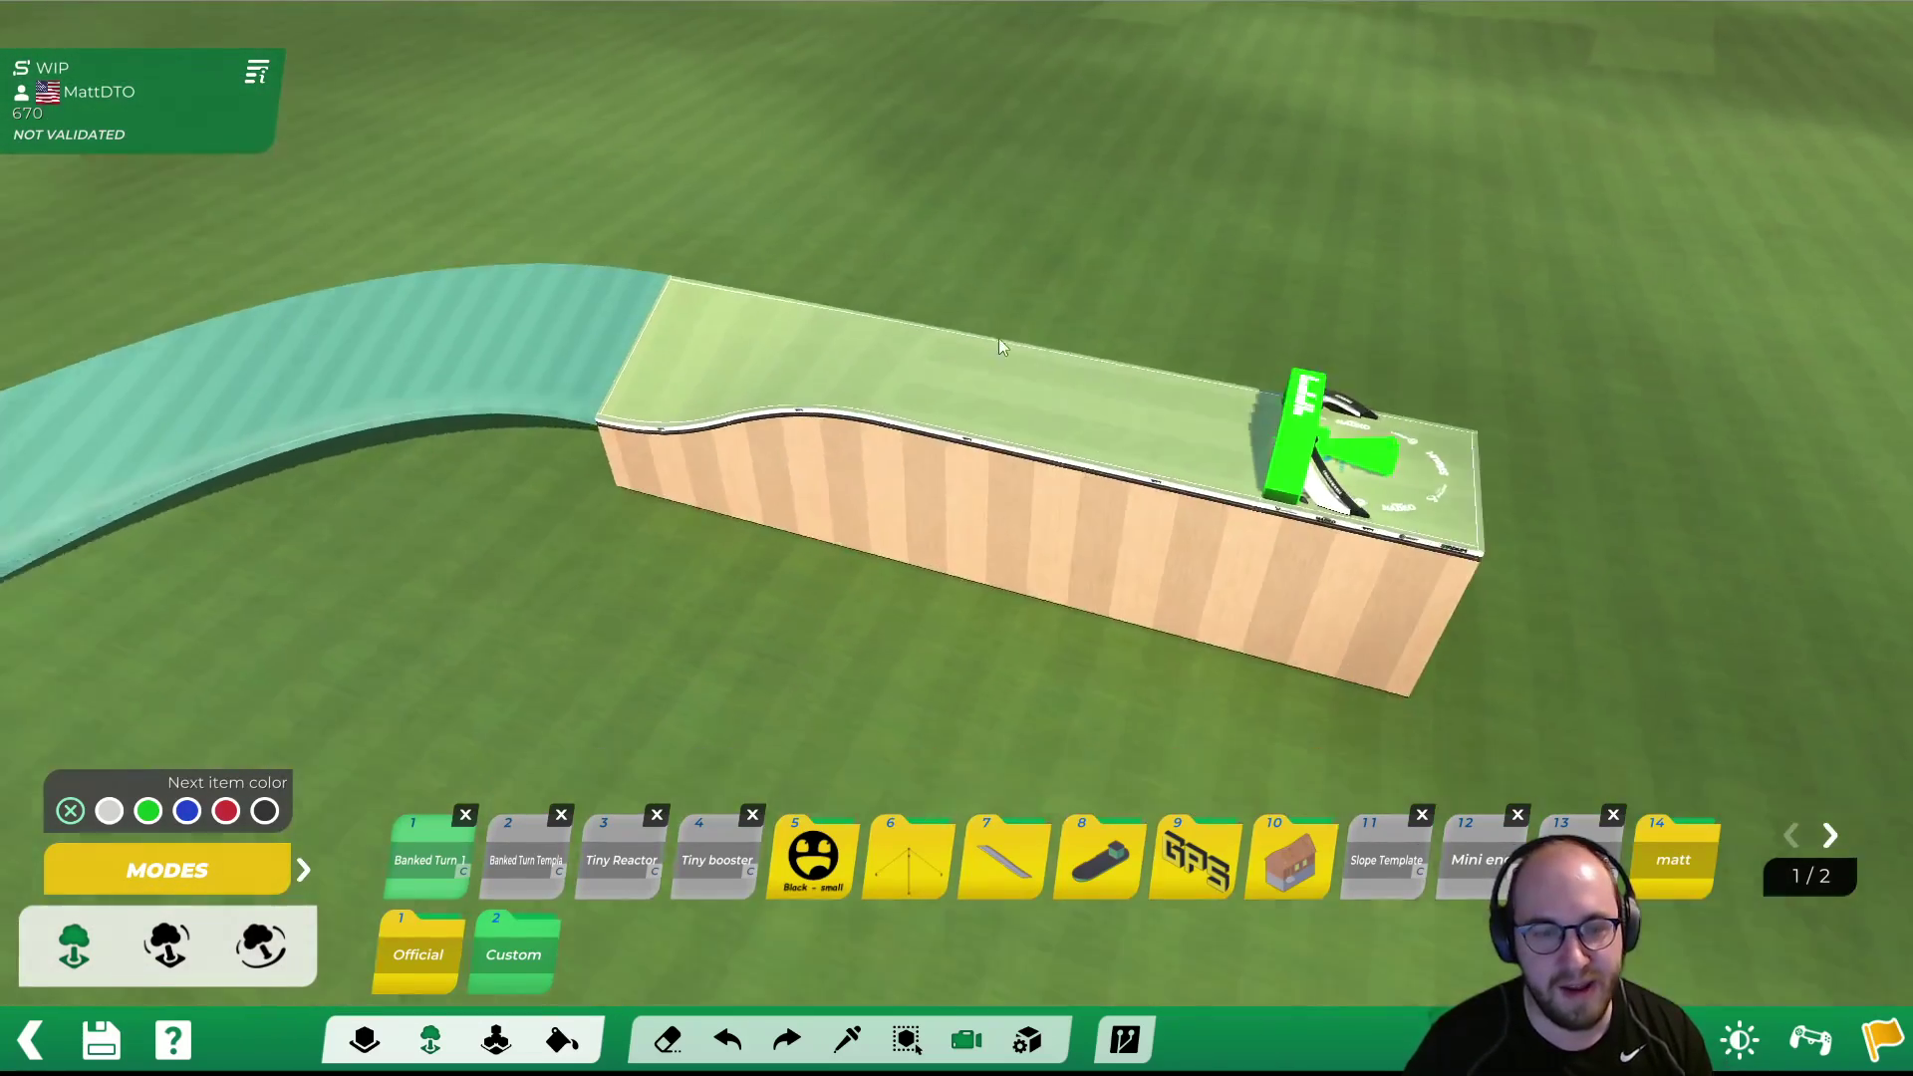
left_click_drag(999, 339, 1138, 264, "alt")
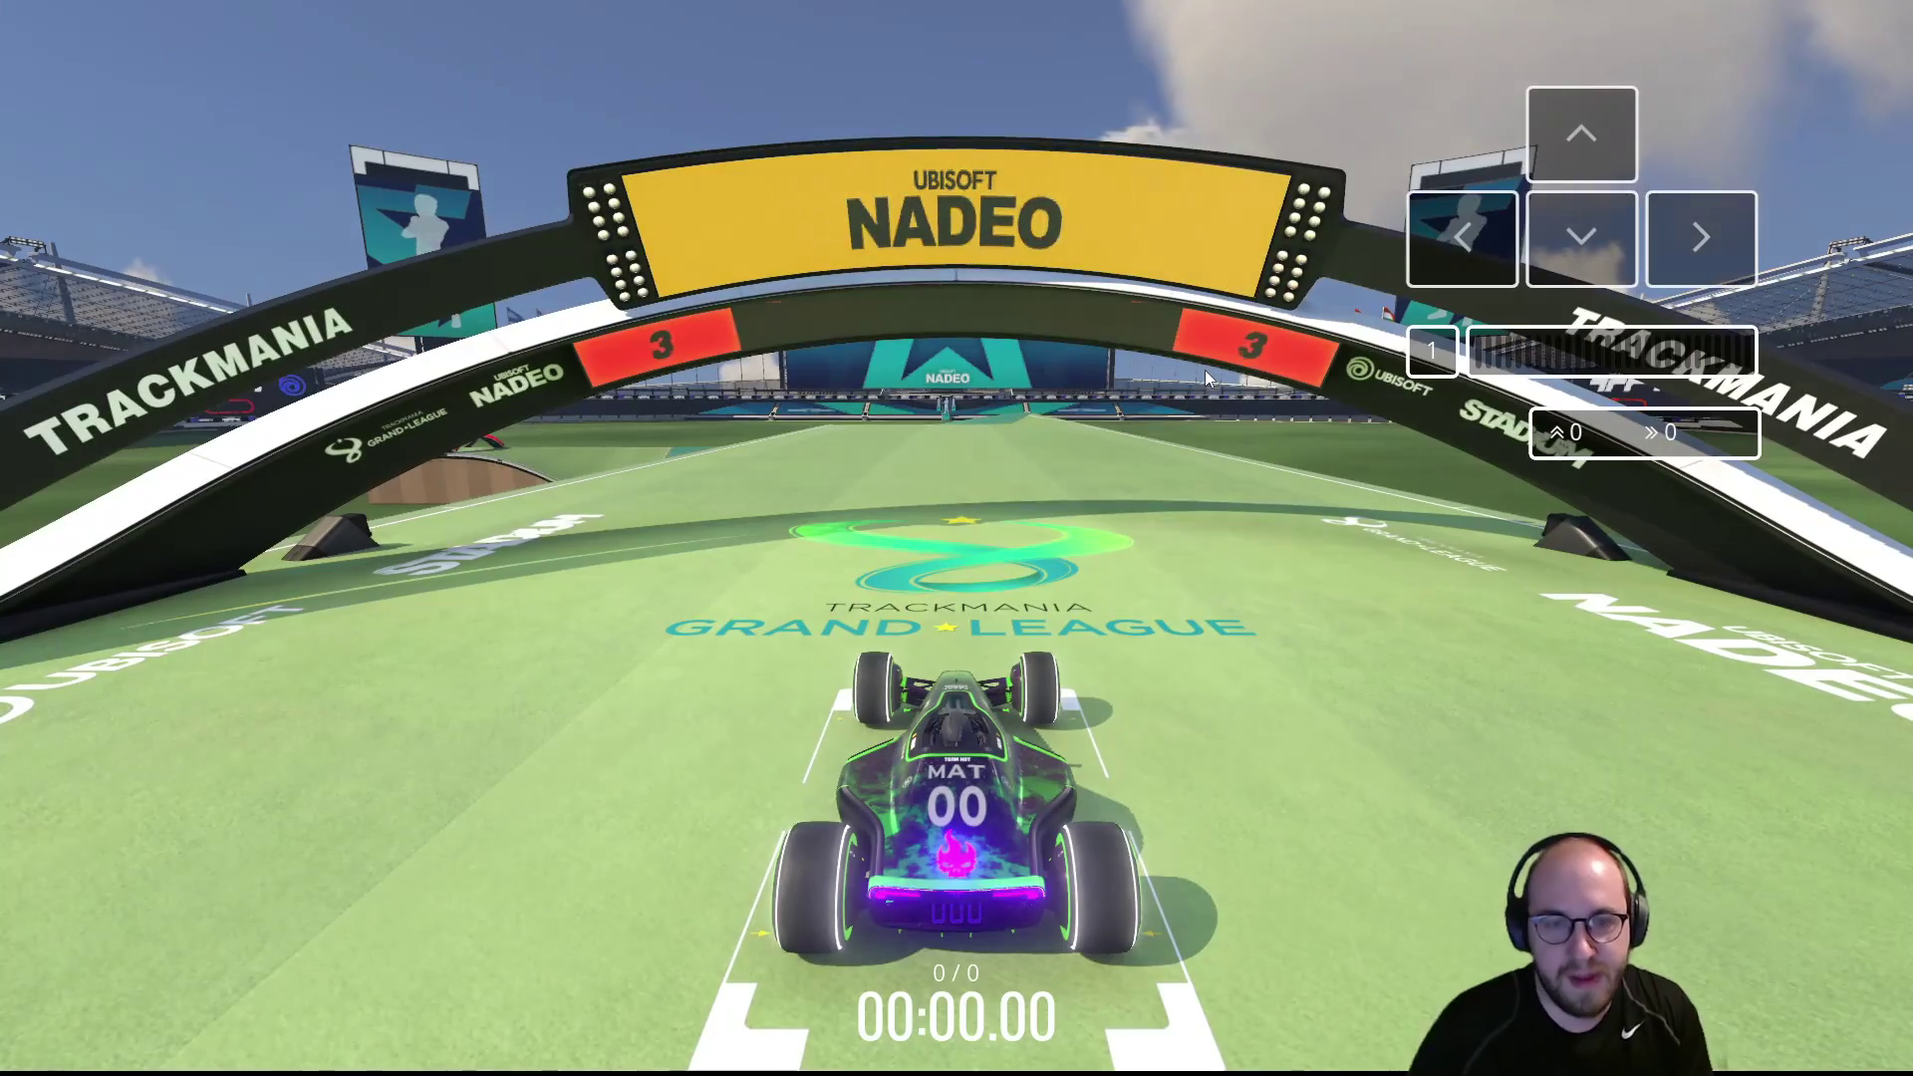
Test-drive the map from the start, down the ramp and around the banked turn towards the finish
key("Up")
key("Left")
key("Right")
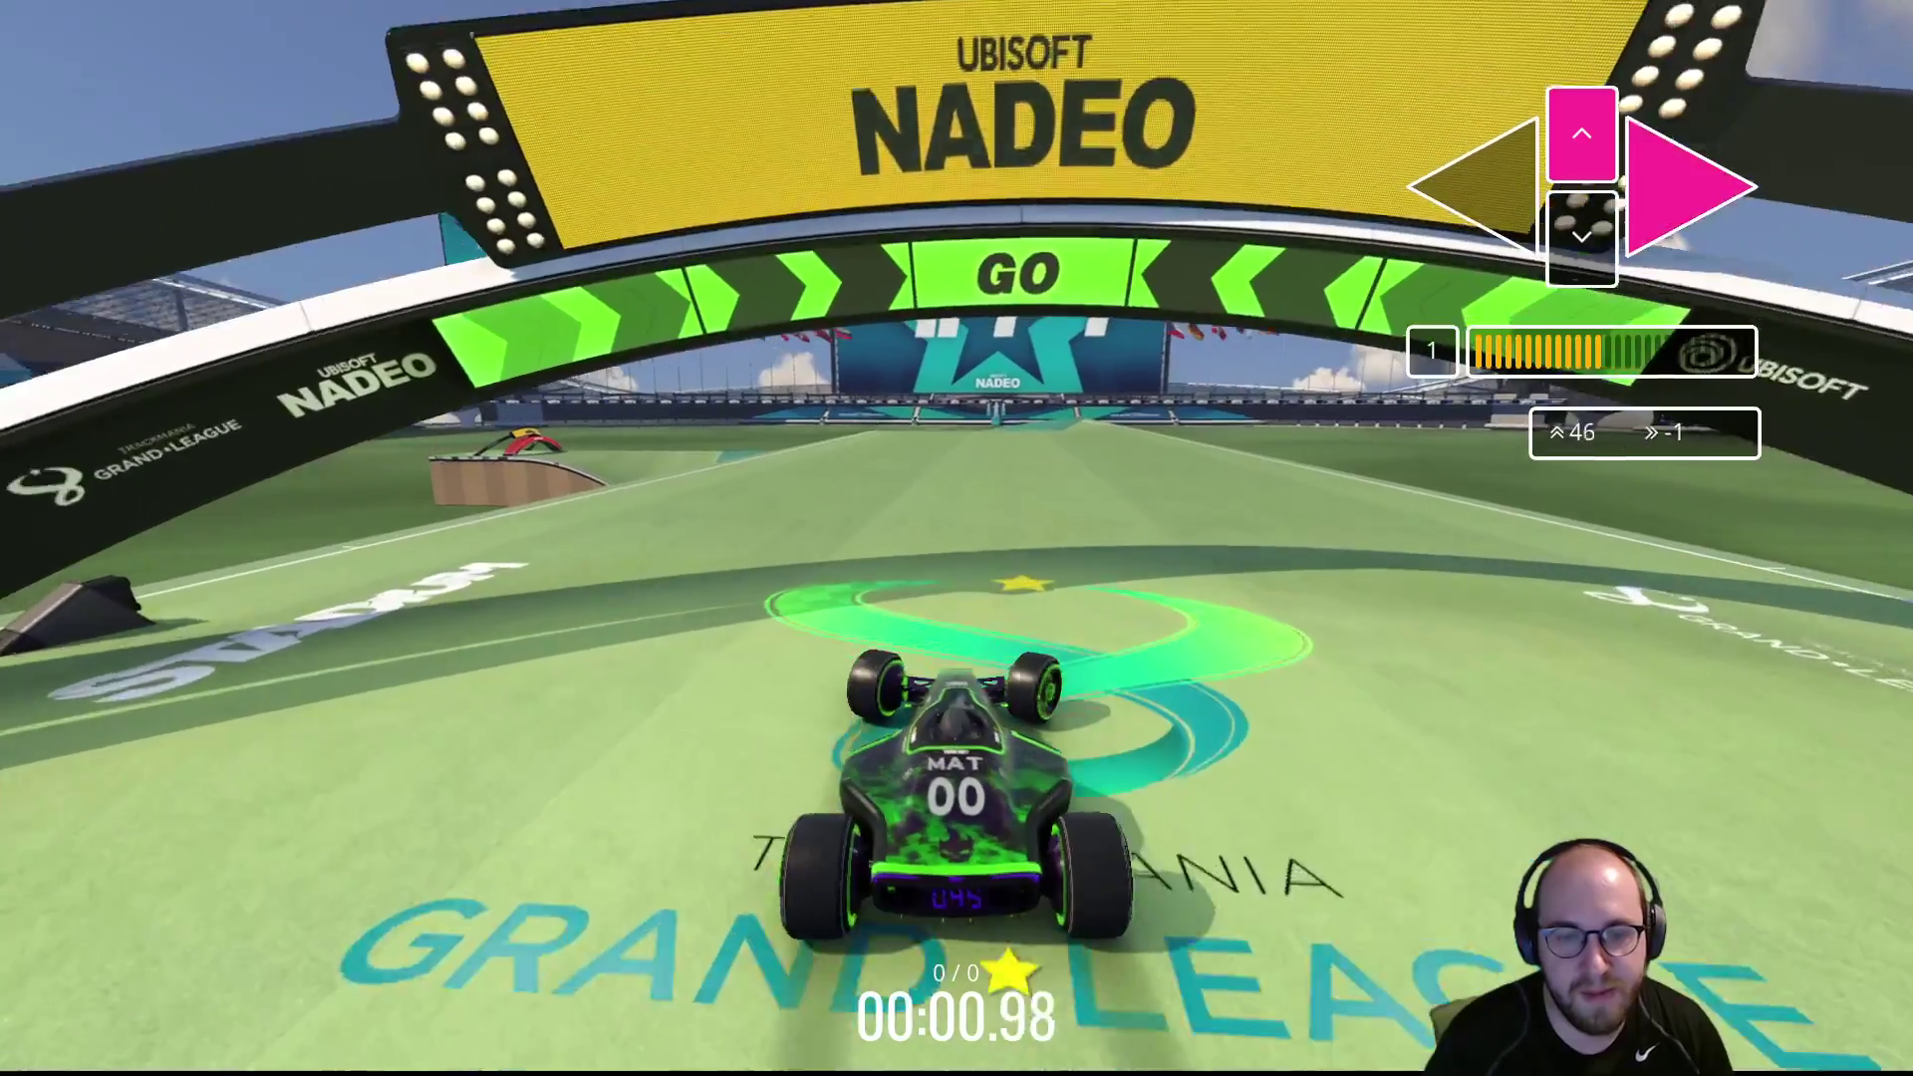
key("Left")
key("Up")
key("Right")
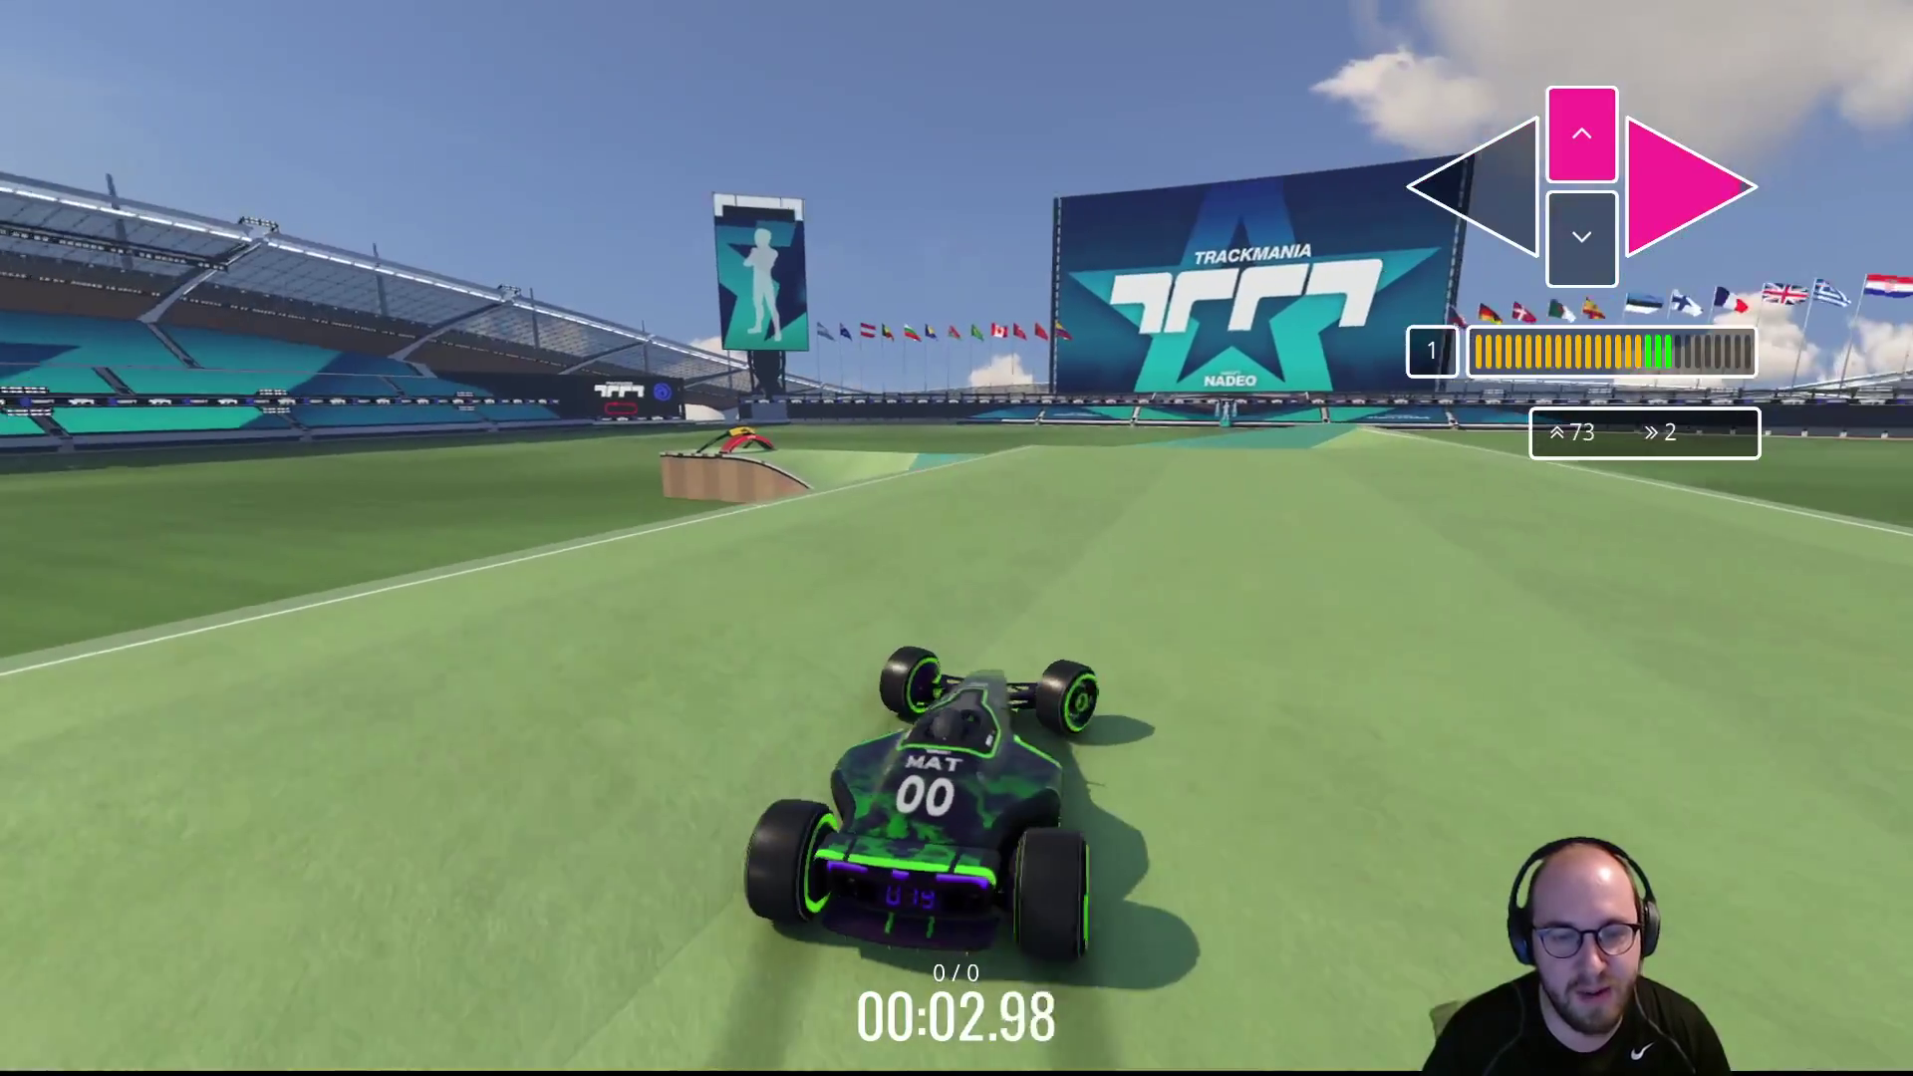
key("Left")
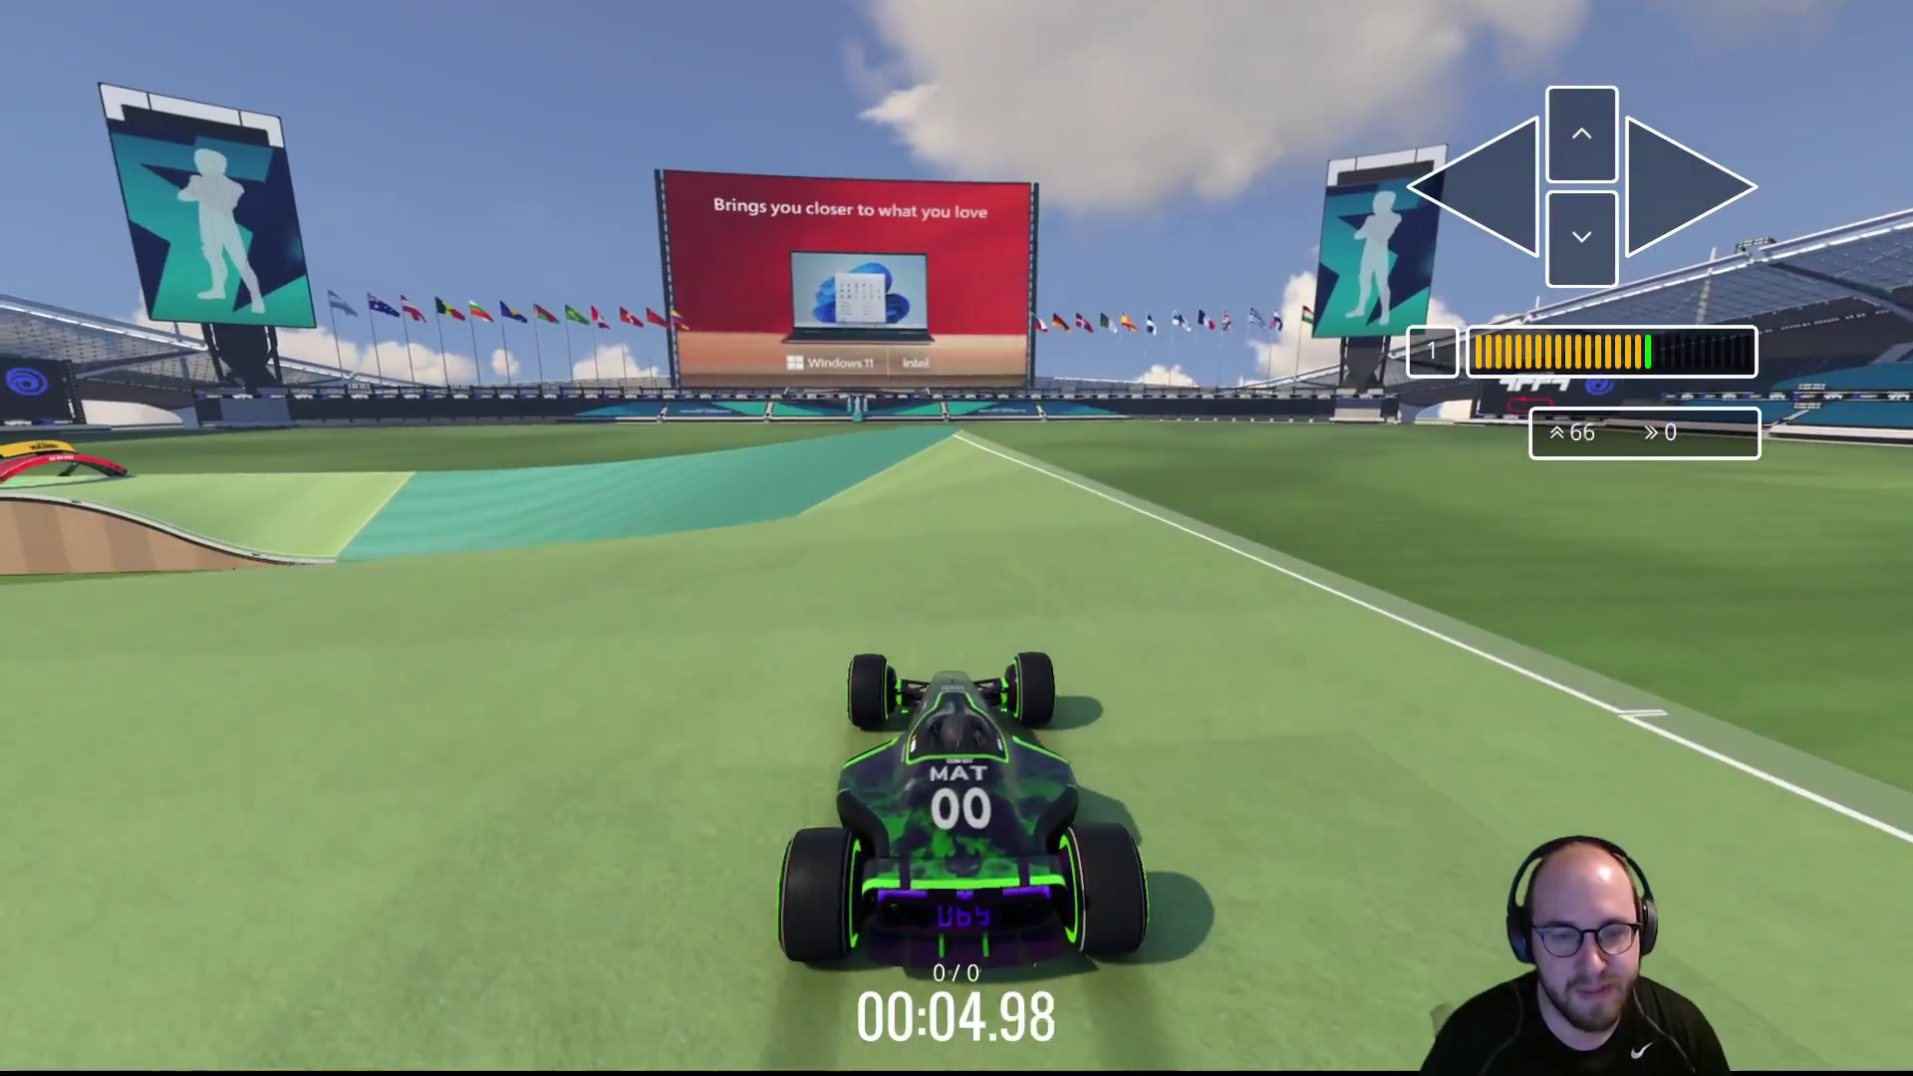
key("Up")
key("Left")
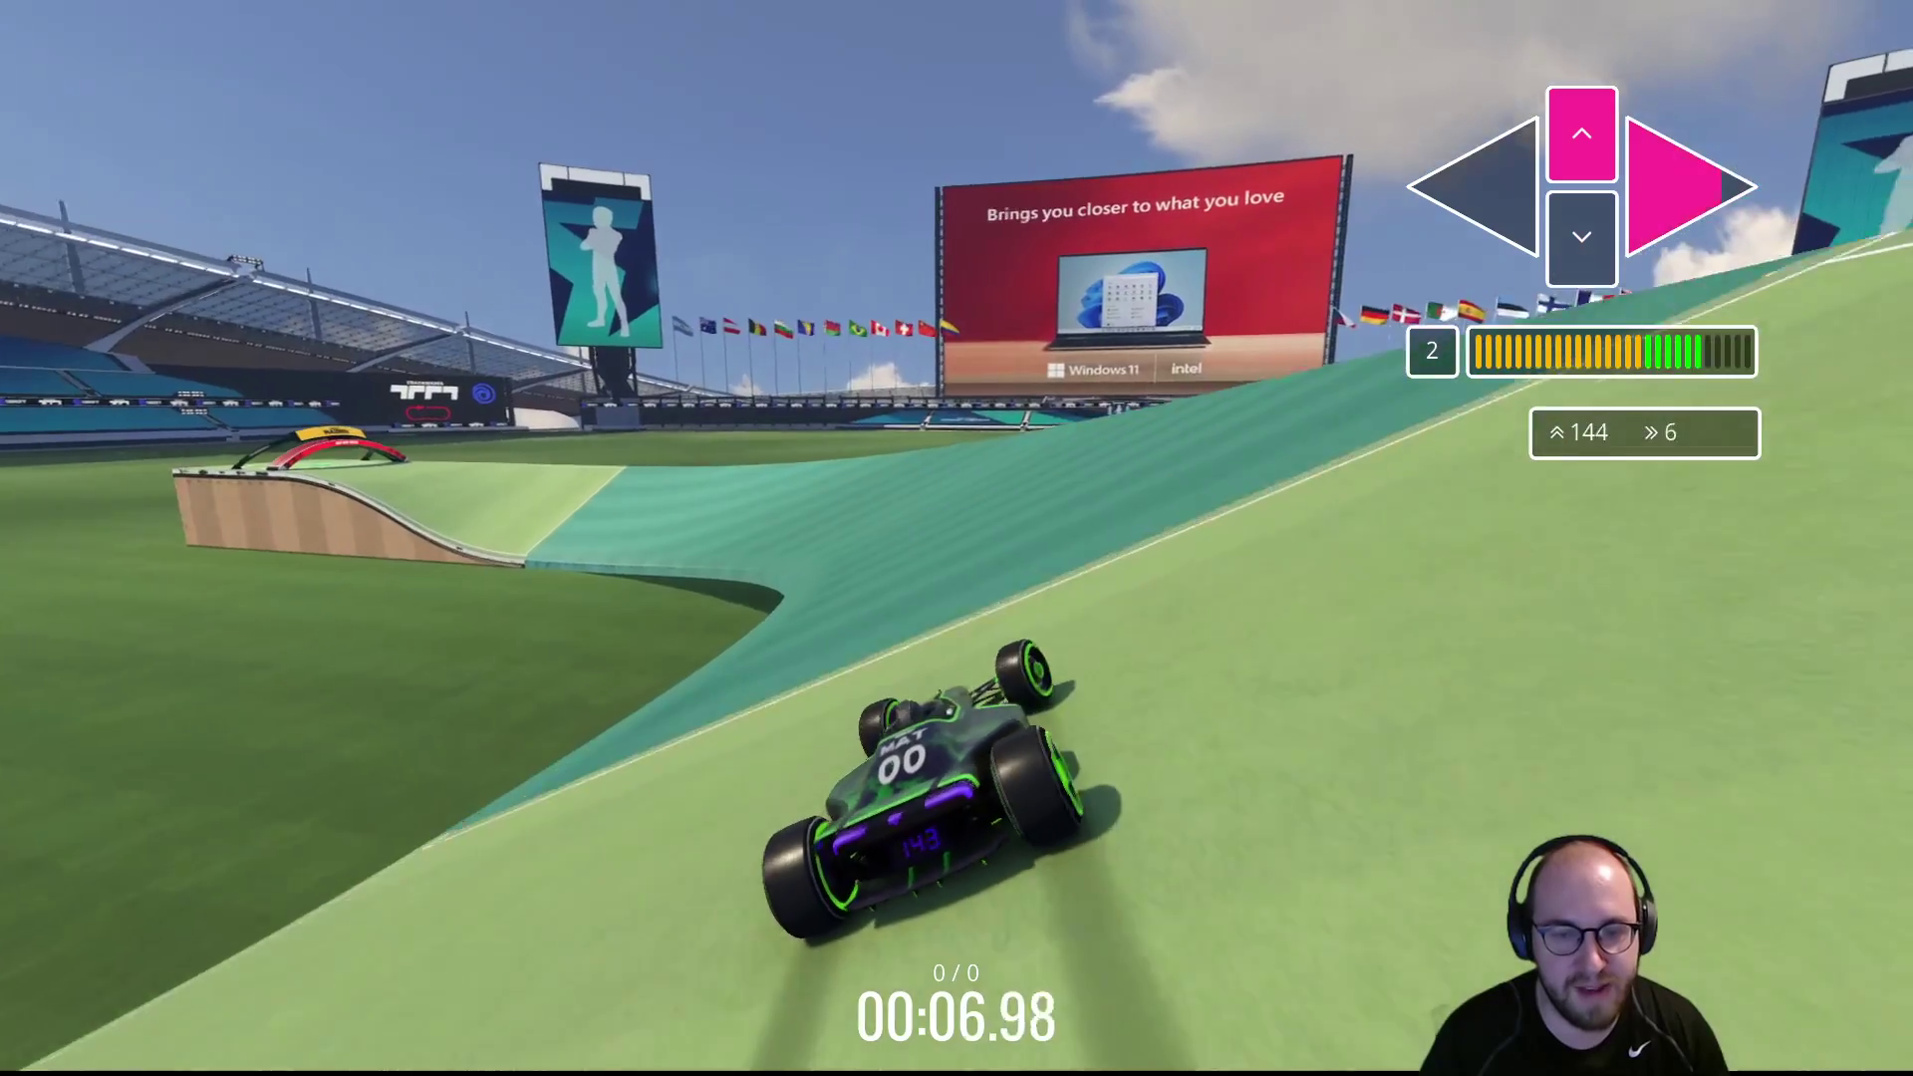
key("Left")
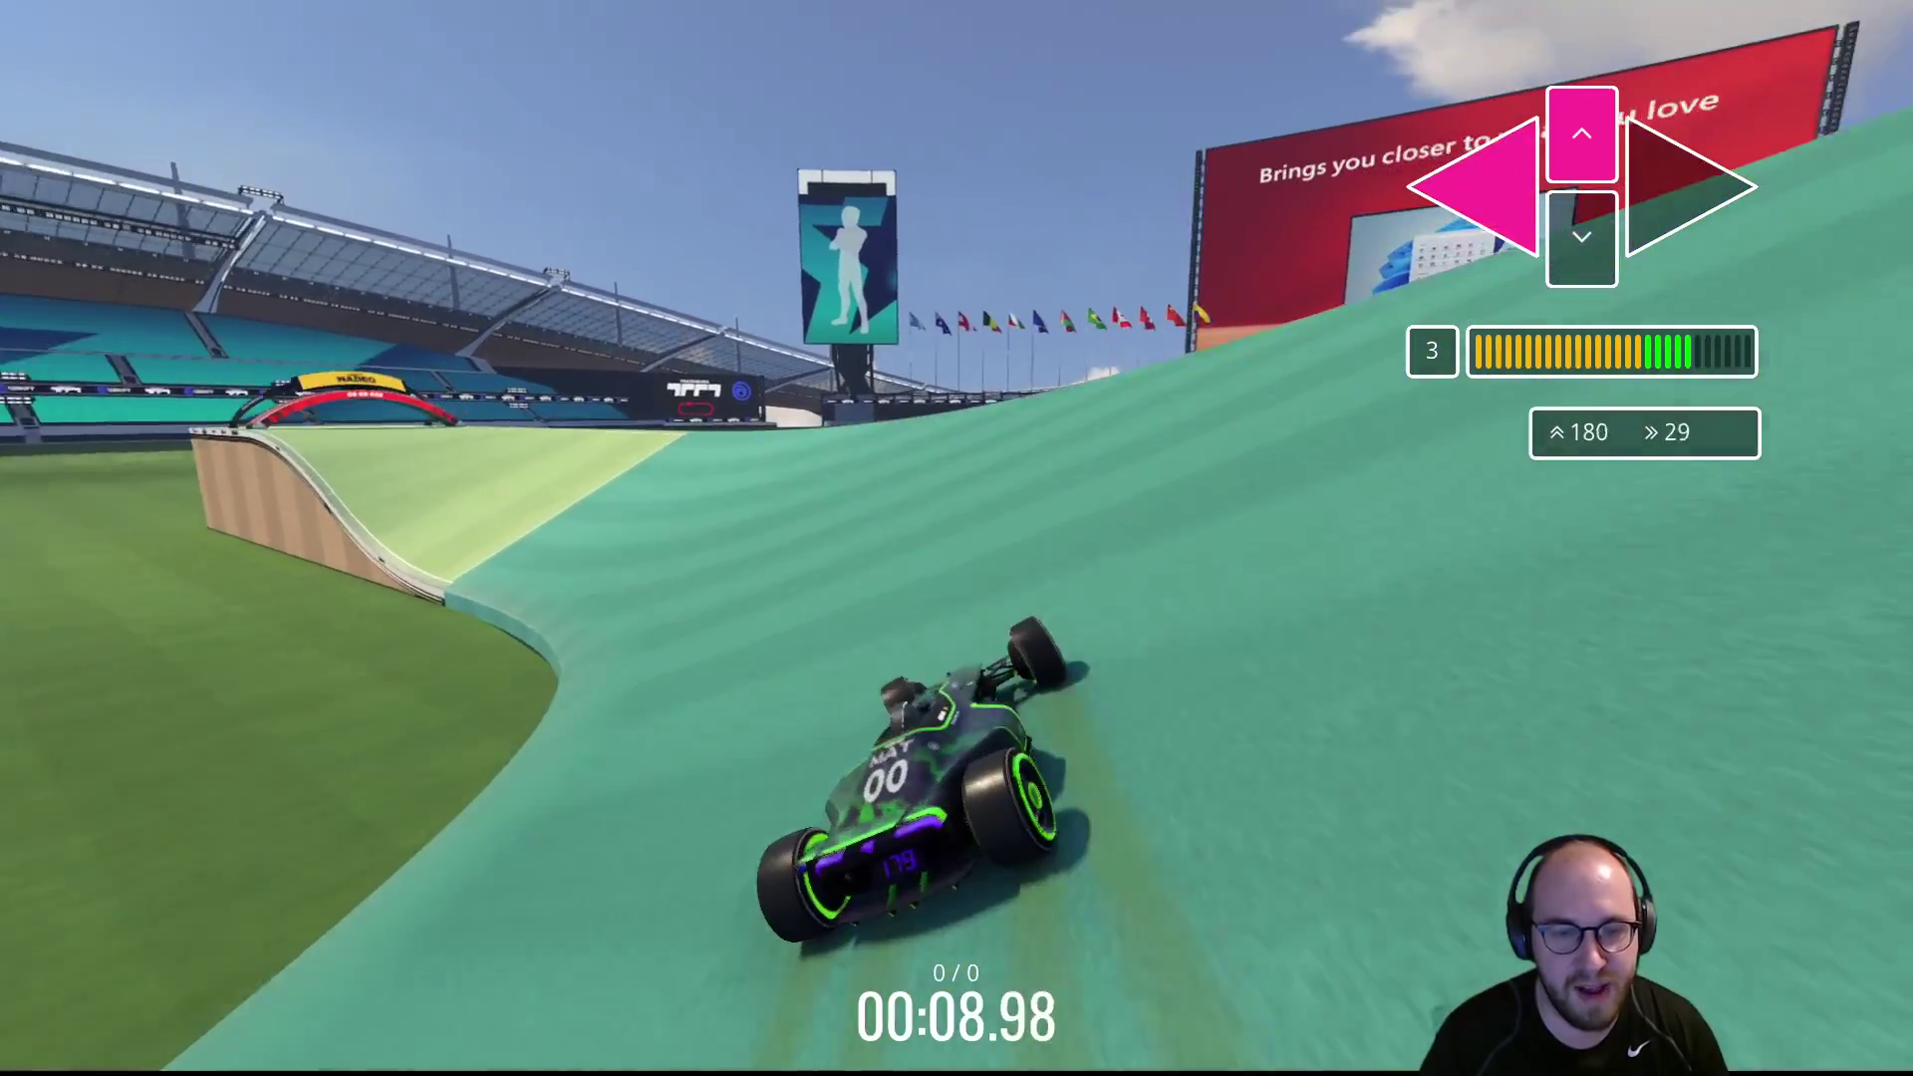
key("Left")
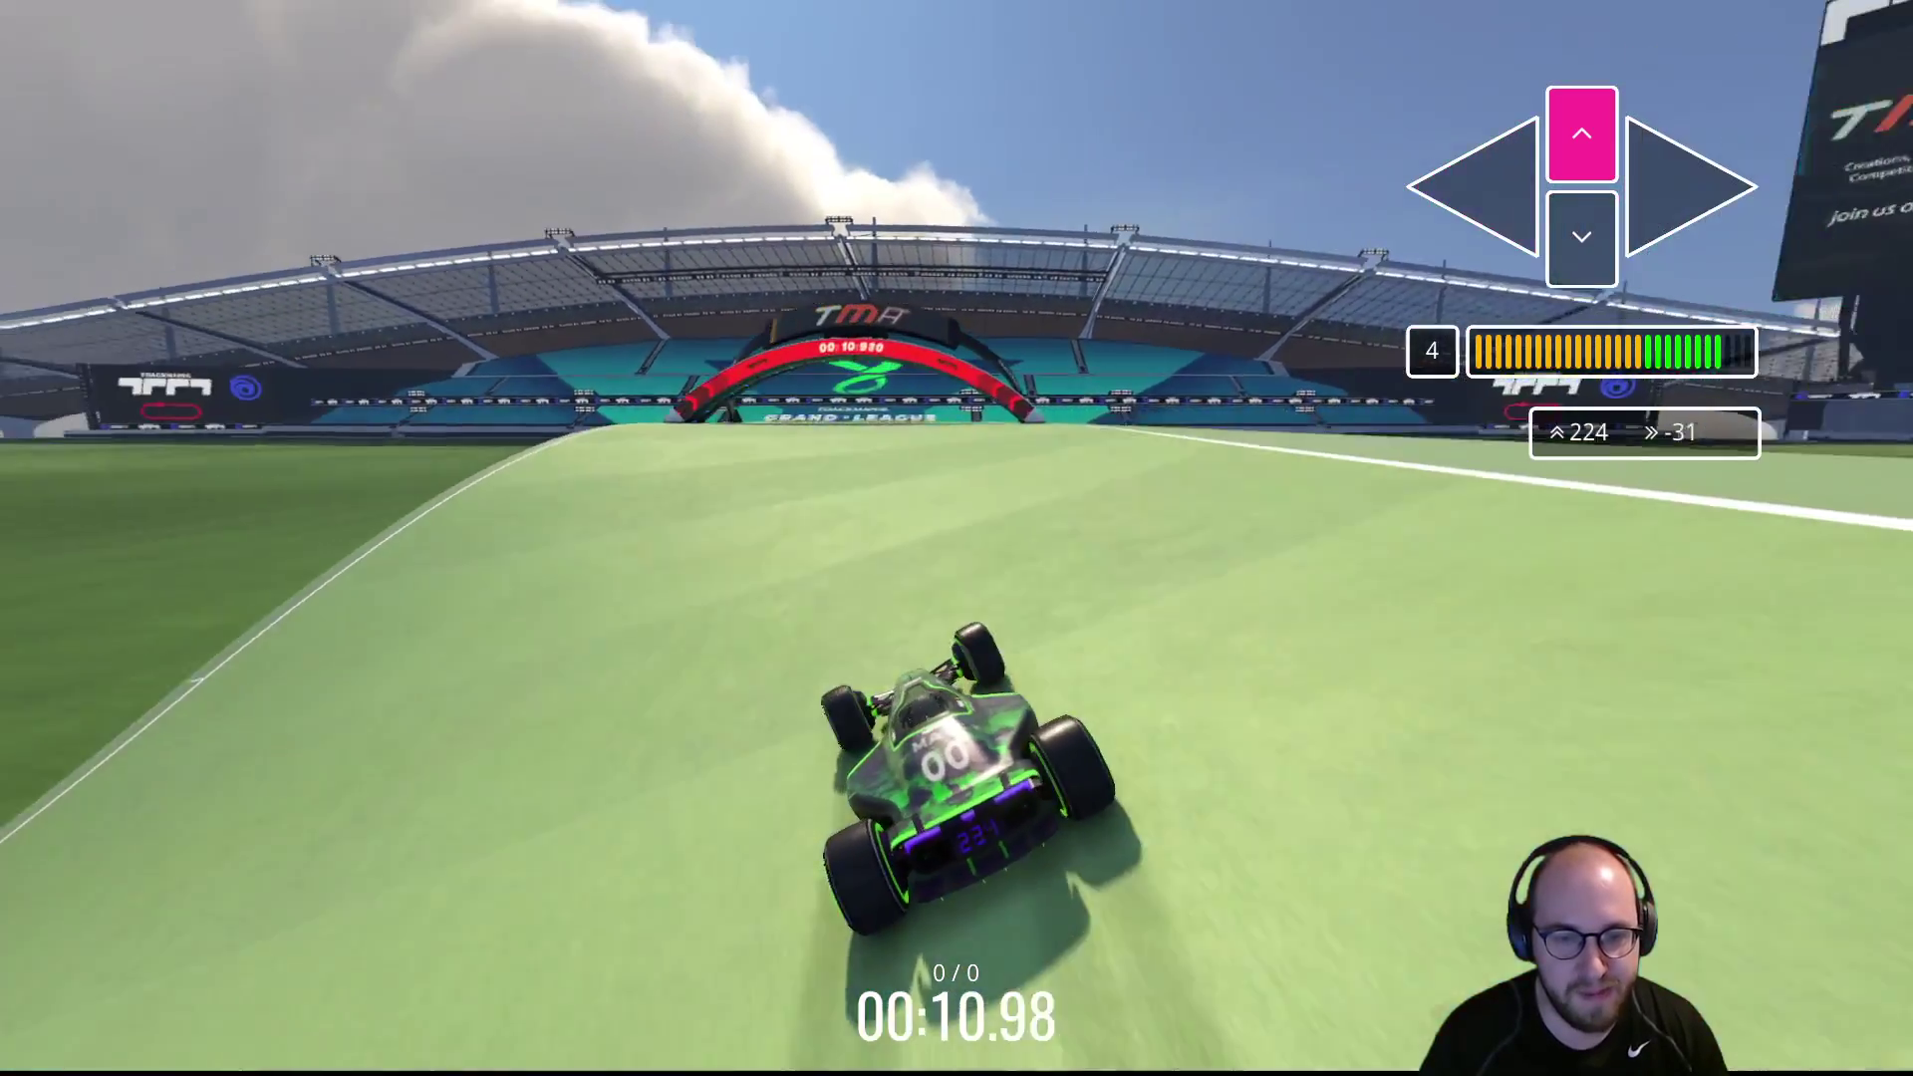